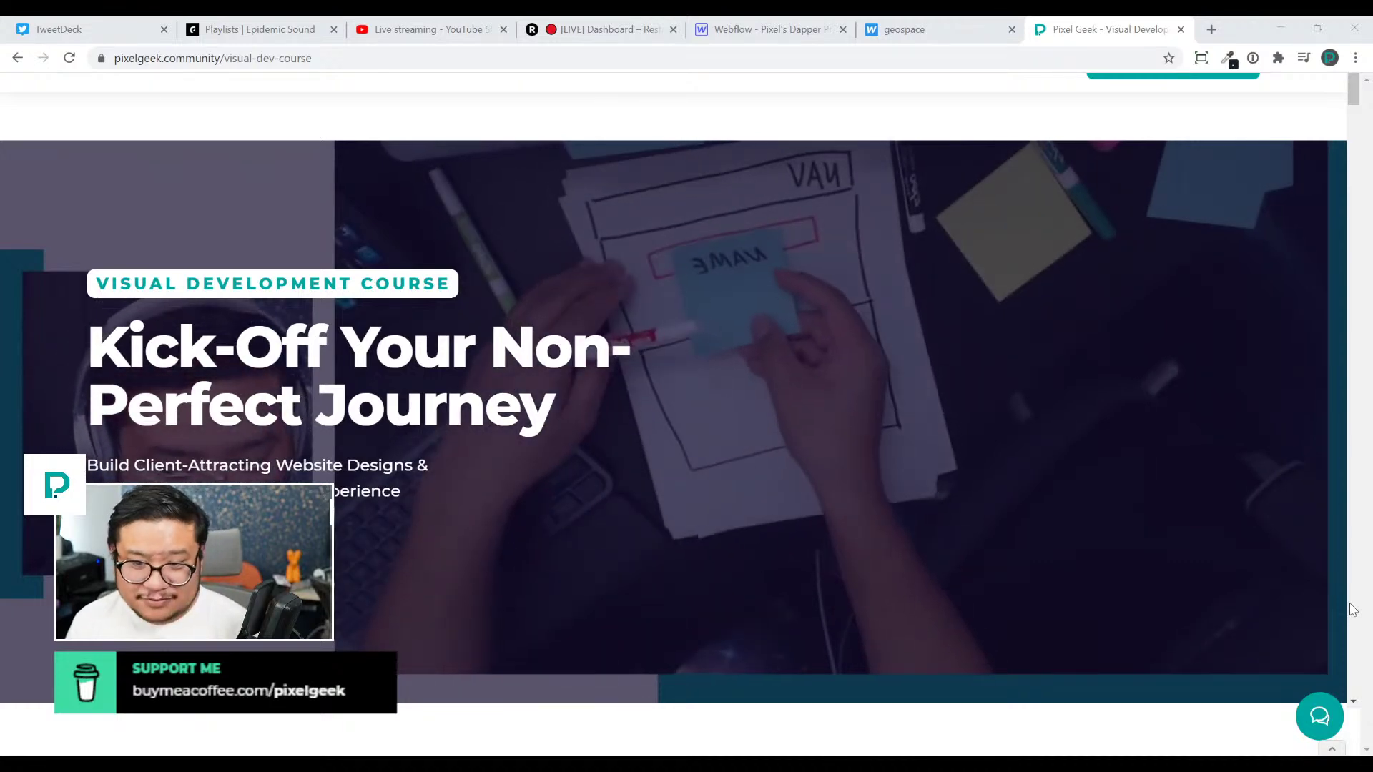
Check the live stream's chat and analytics in YouTube Studio and return to the Visual Development Course page
scroll(1247, 479, "down", 8)
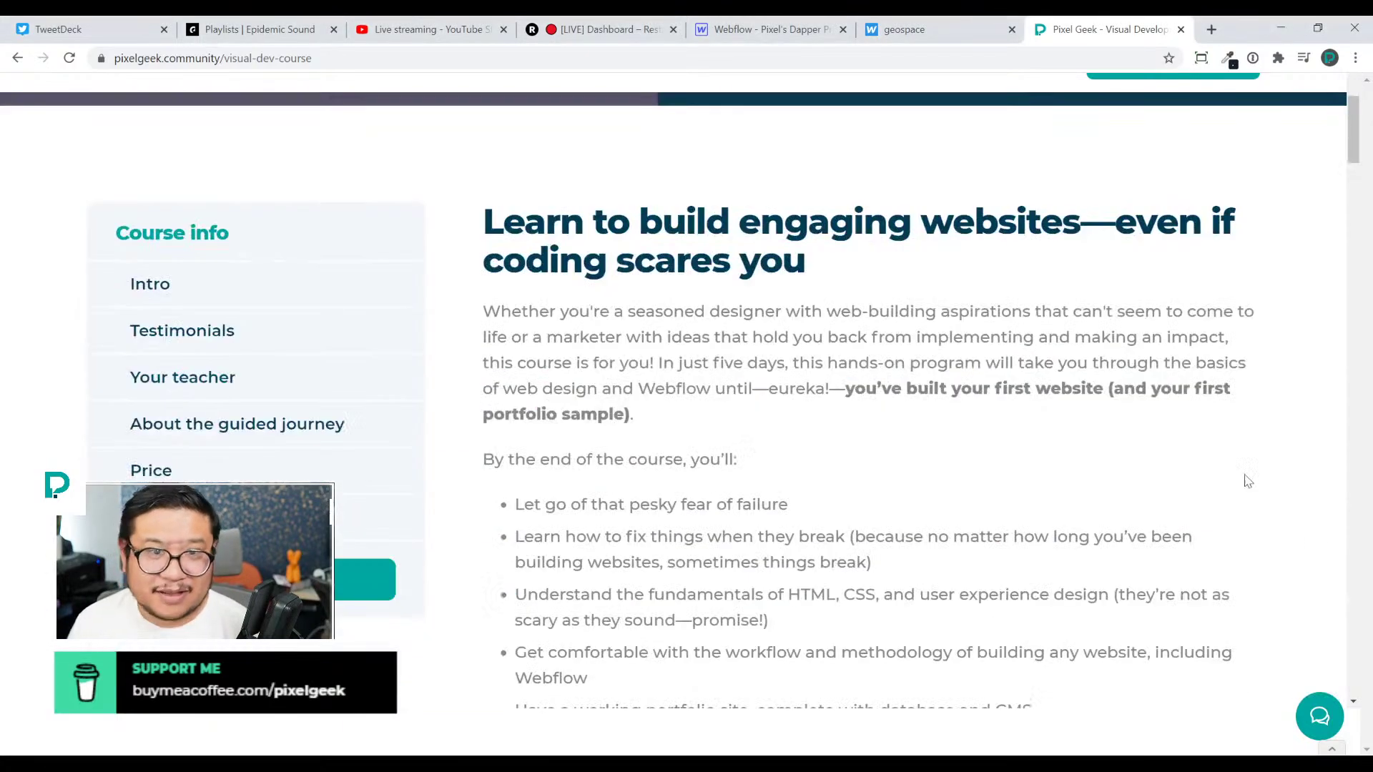
left_click(448, 39)
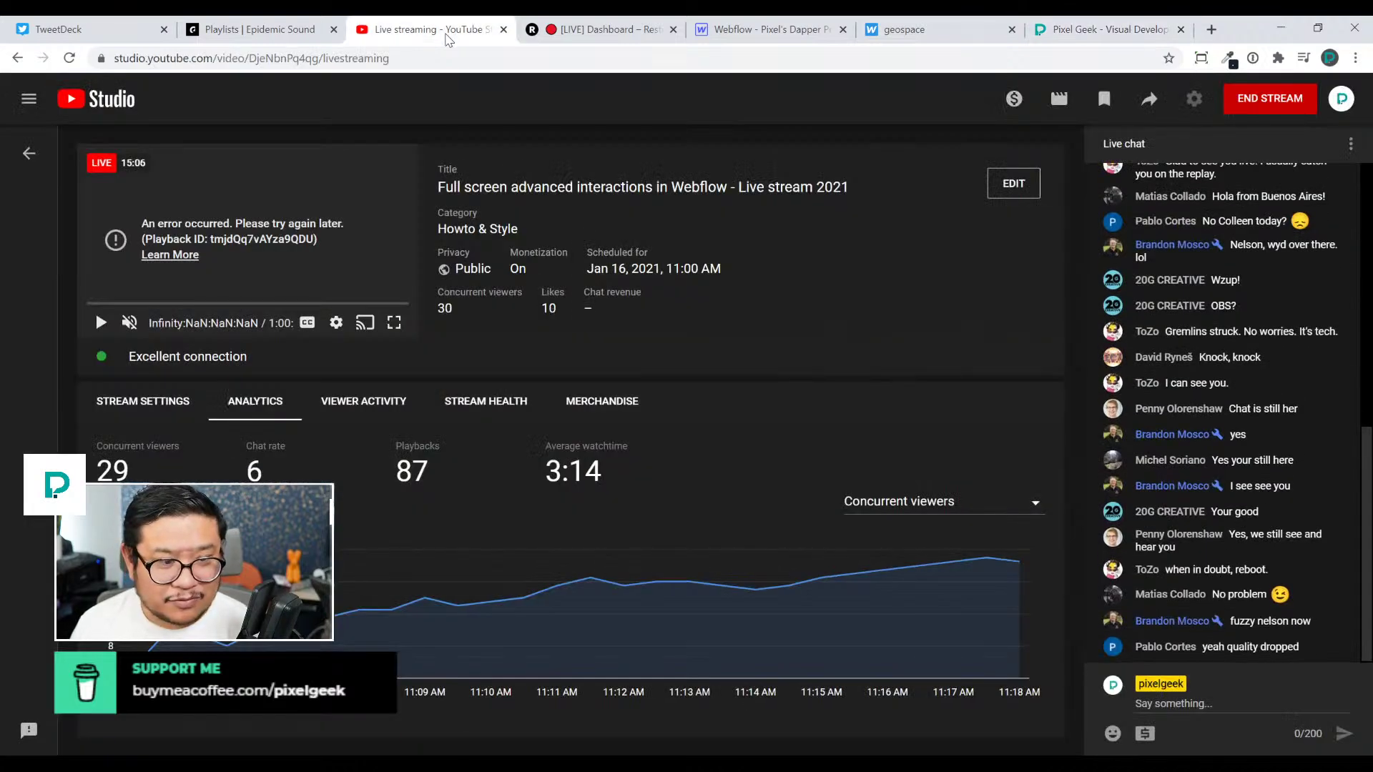
left_click(1101, 35)
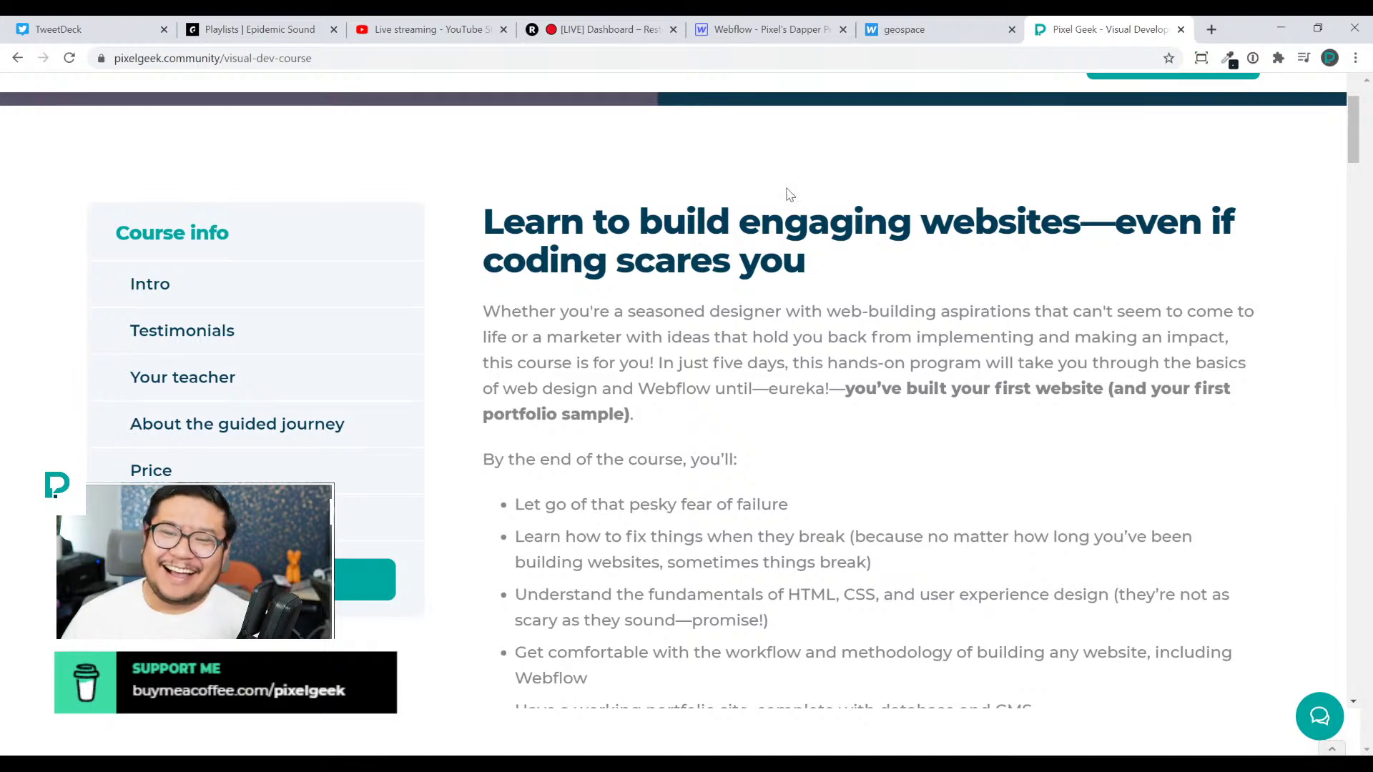
scroll(796, 216, "up", 8)
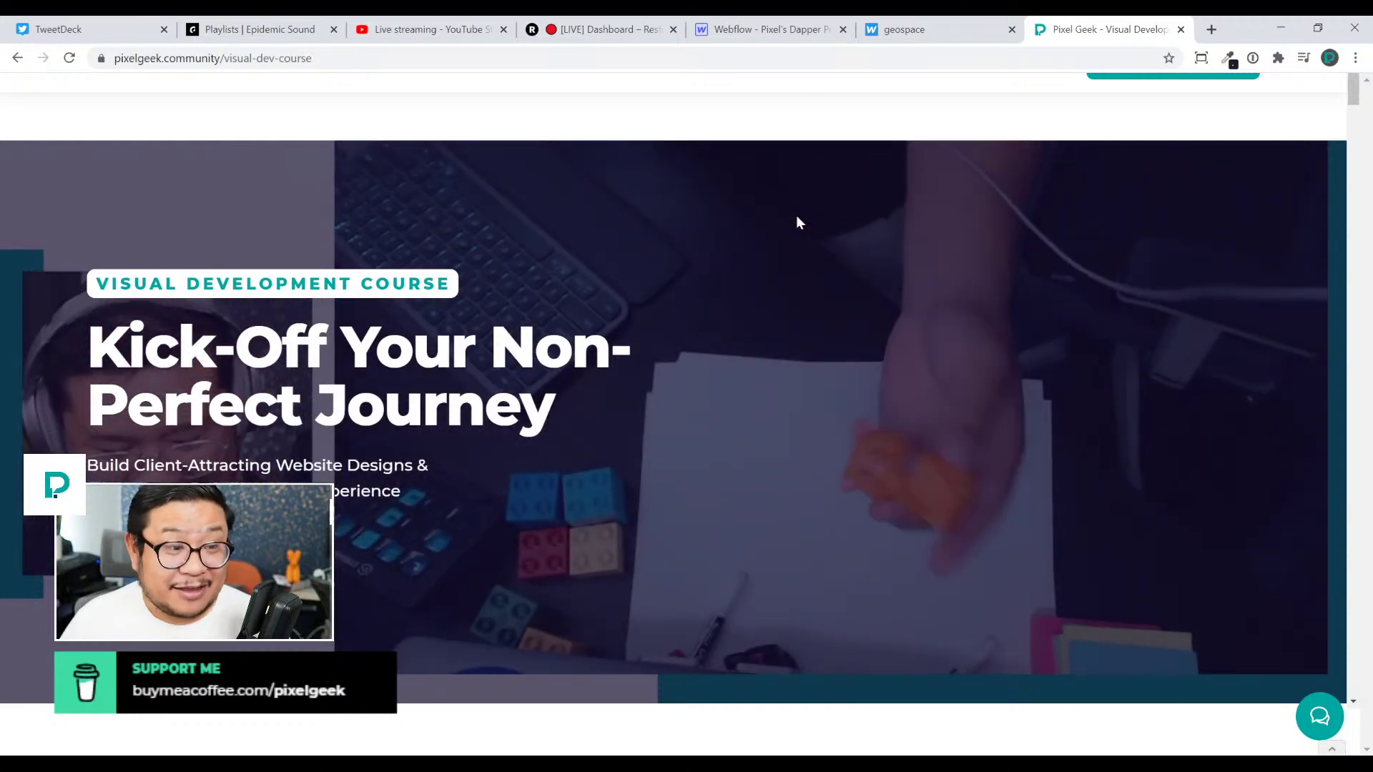
Review the course page from its introduction through the testimonials and teacher section to the guided journey details
scroll(799, 222, "down", 5)
scroll(796, 219, "down", 4)
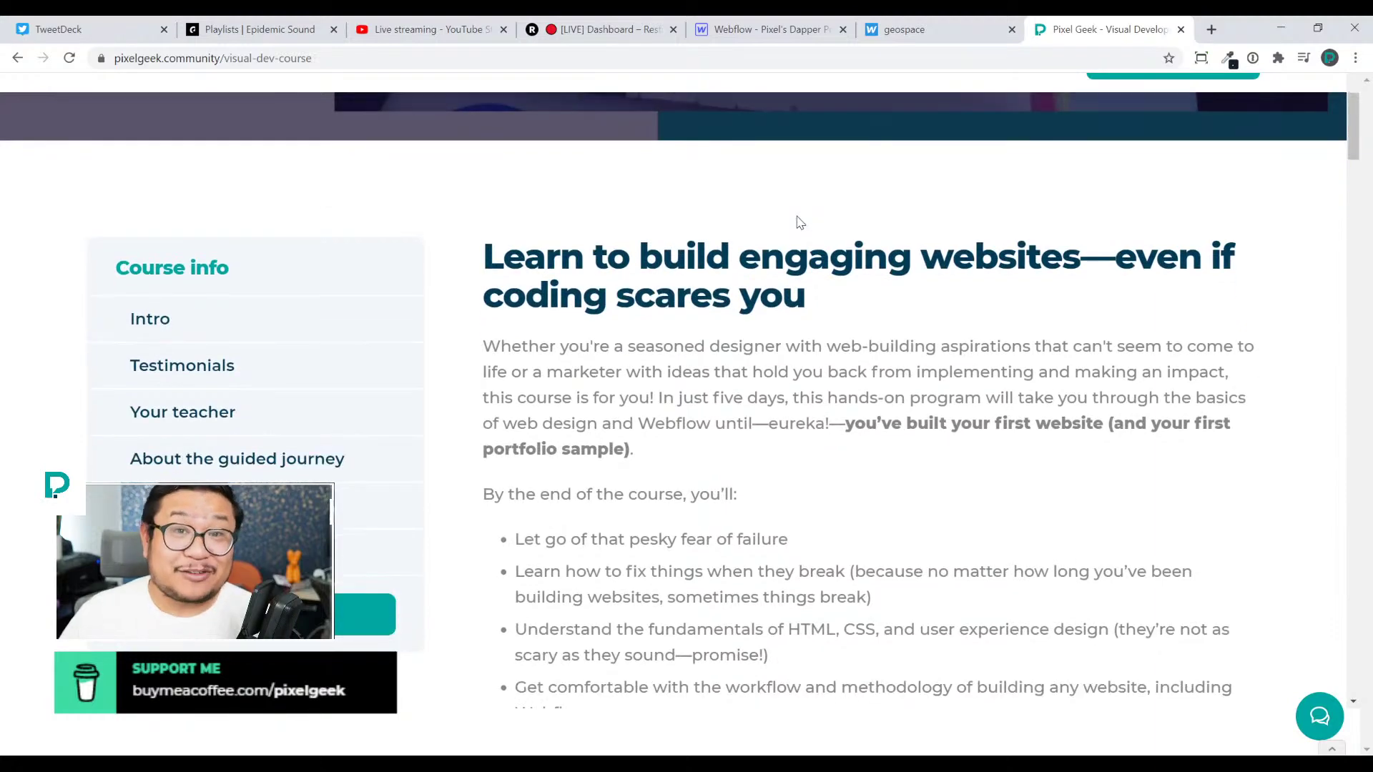
scroll(798, 216, "up", 1)
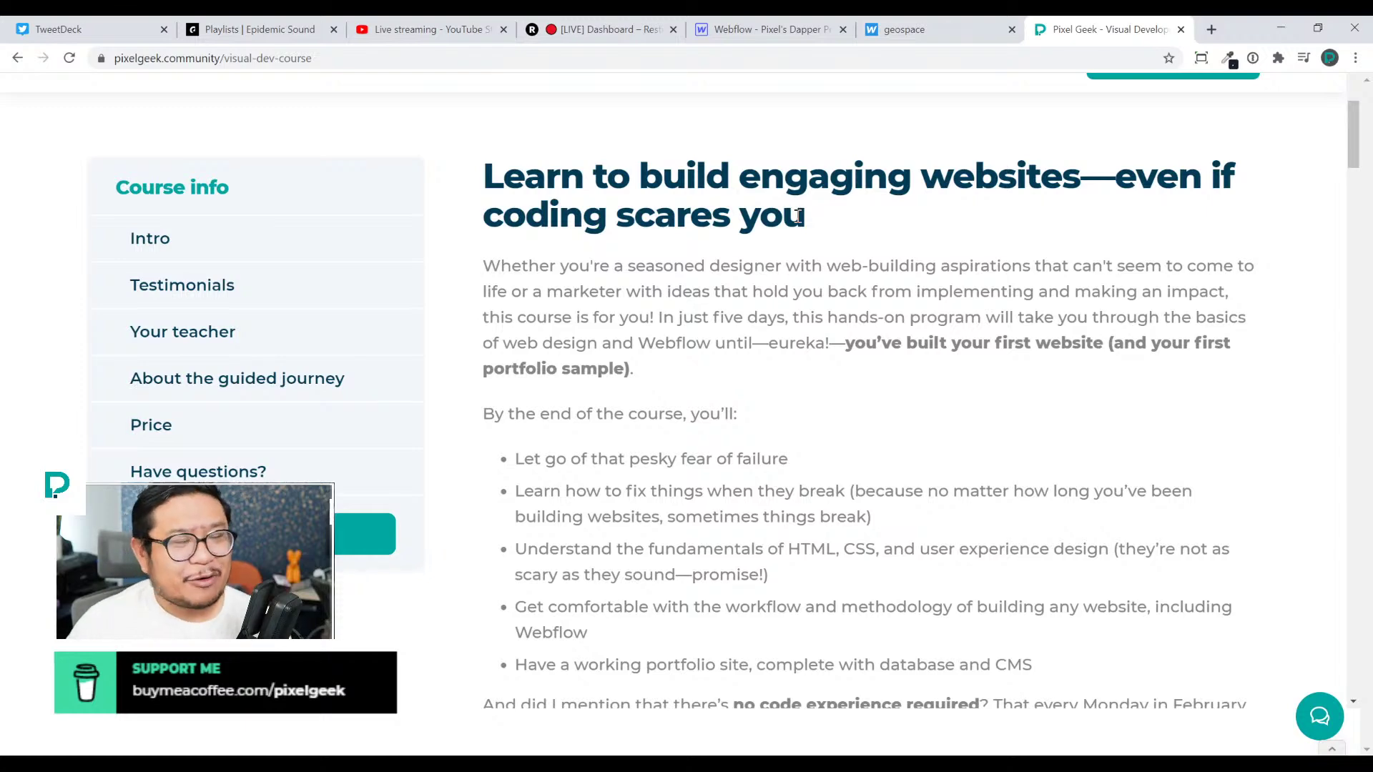
scroll(798, 216, "down", 8)
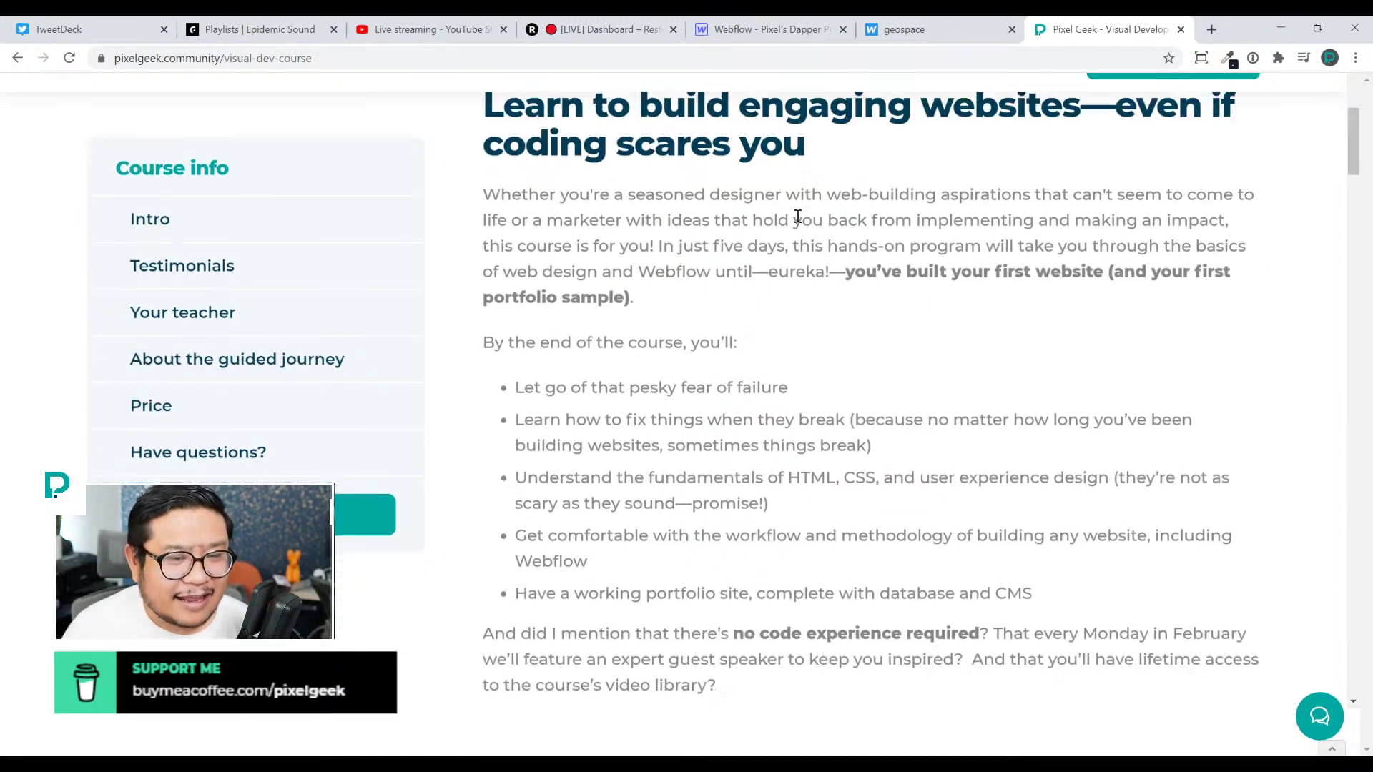
scroll(799, 222, "down", 3)
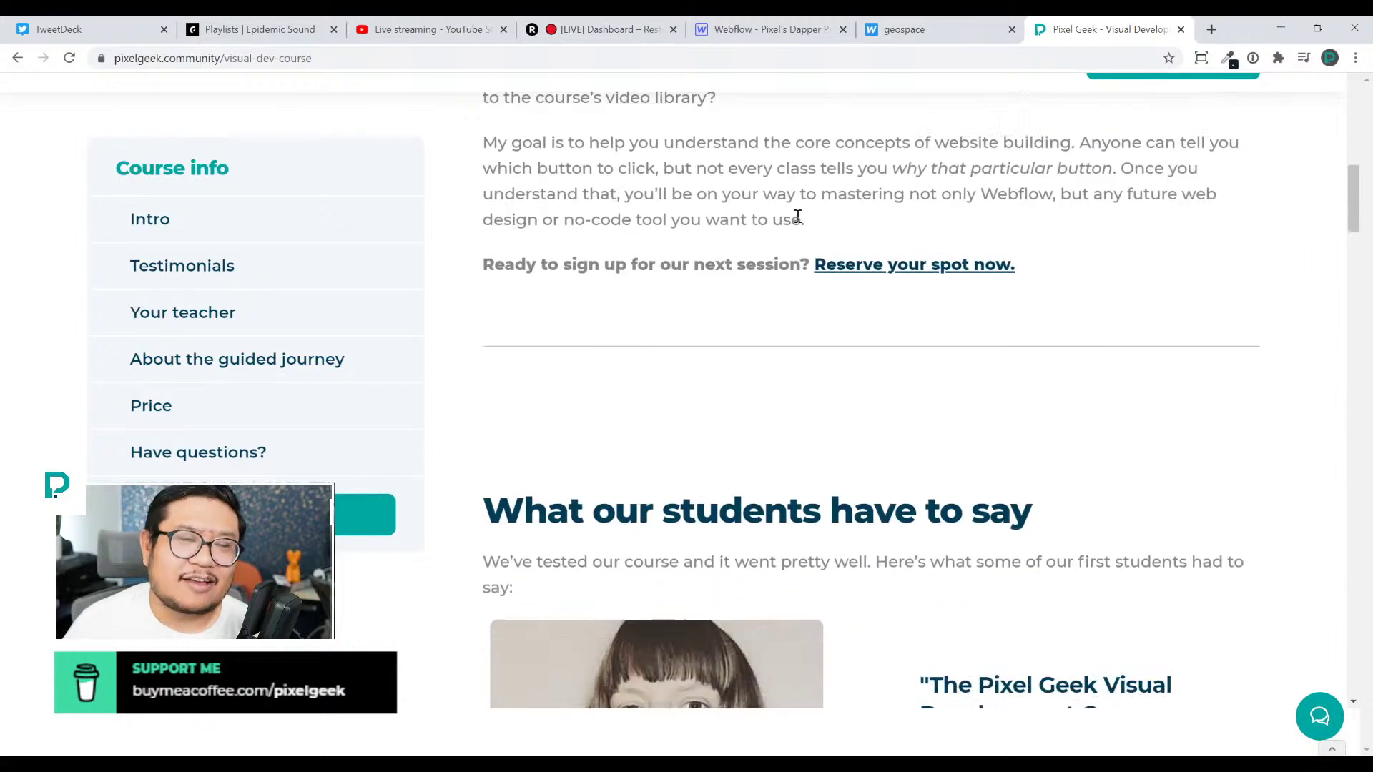
scroll(798, 222, "down", 12)
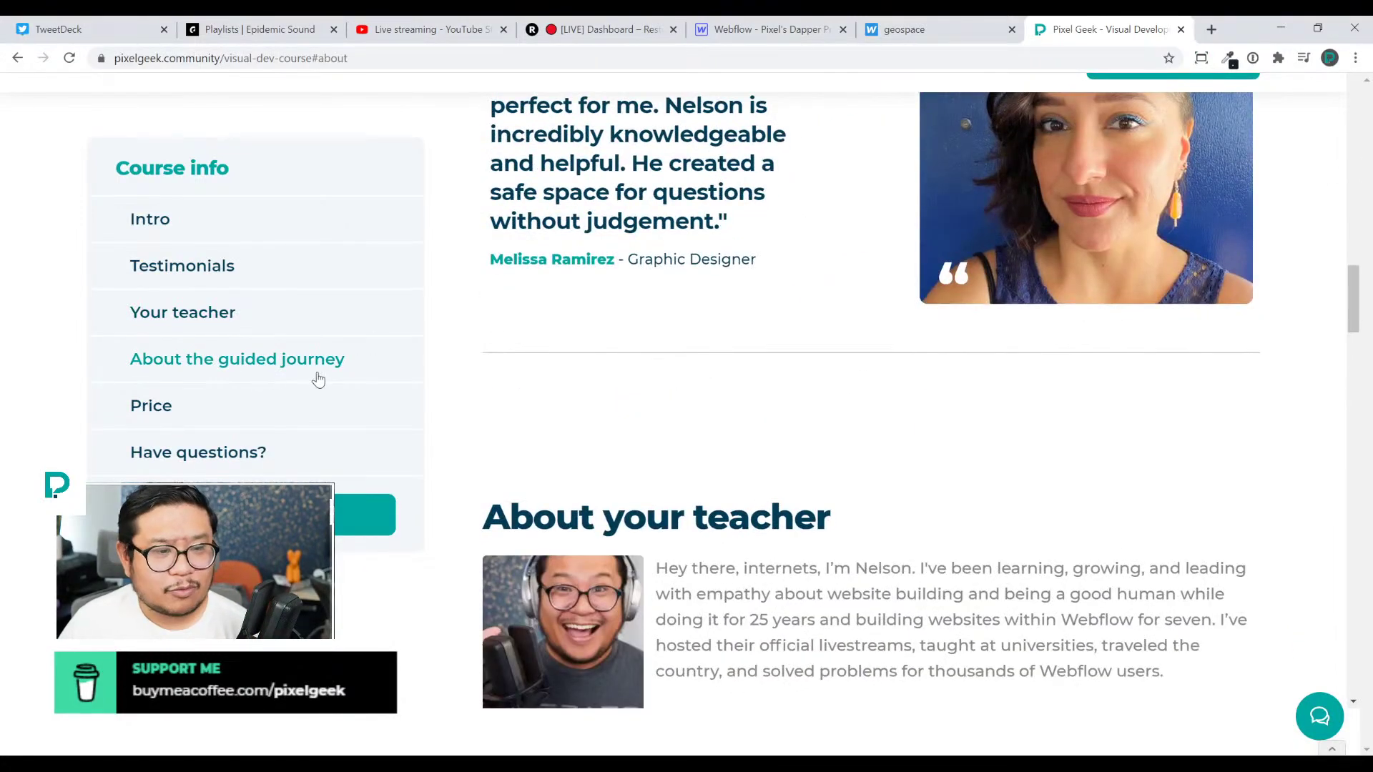
scroll(928, 465, "down", 2)
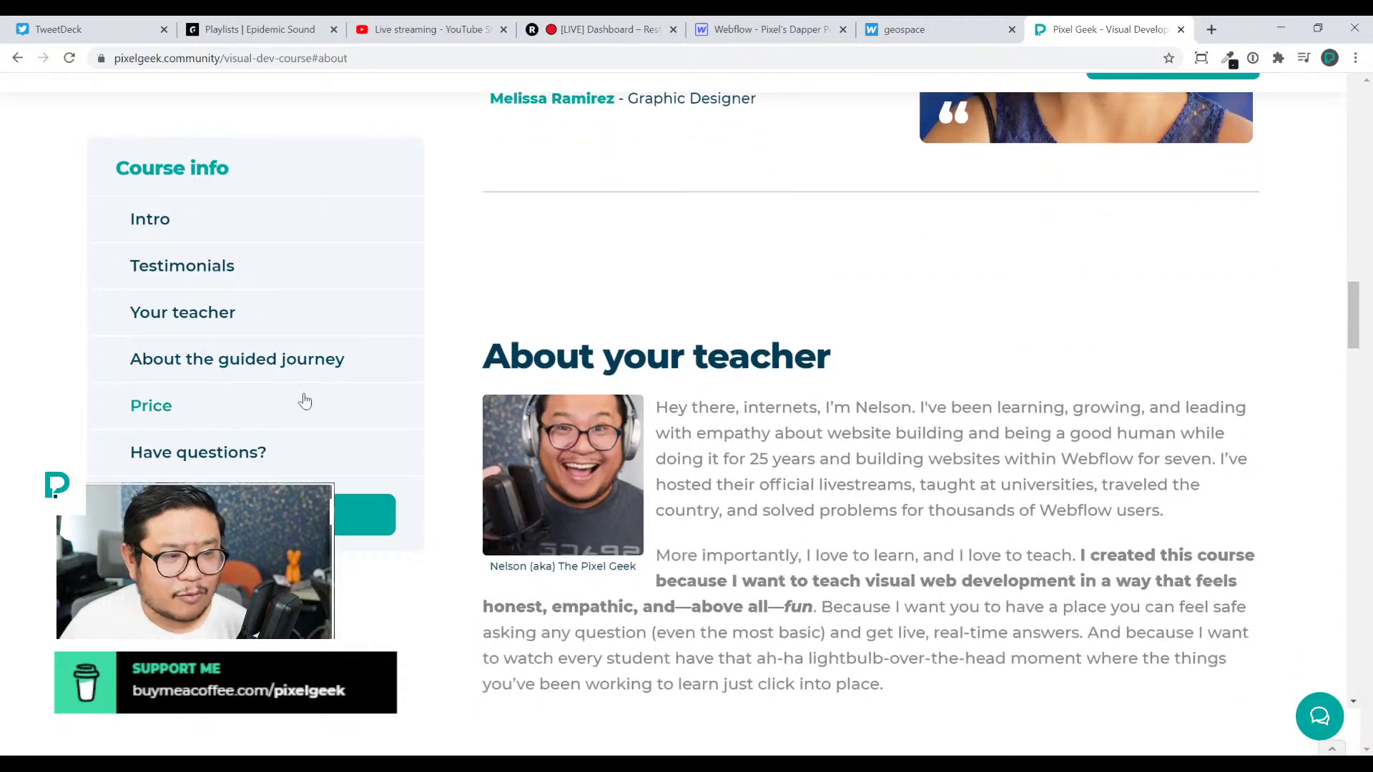
left_click(368, 375)
scroll(1001, 368, "up", 1)
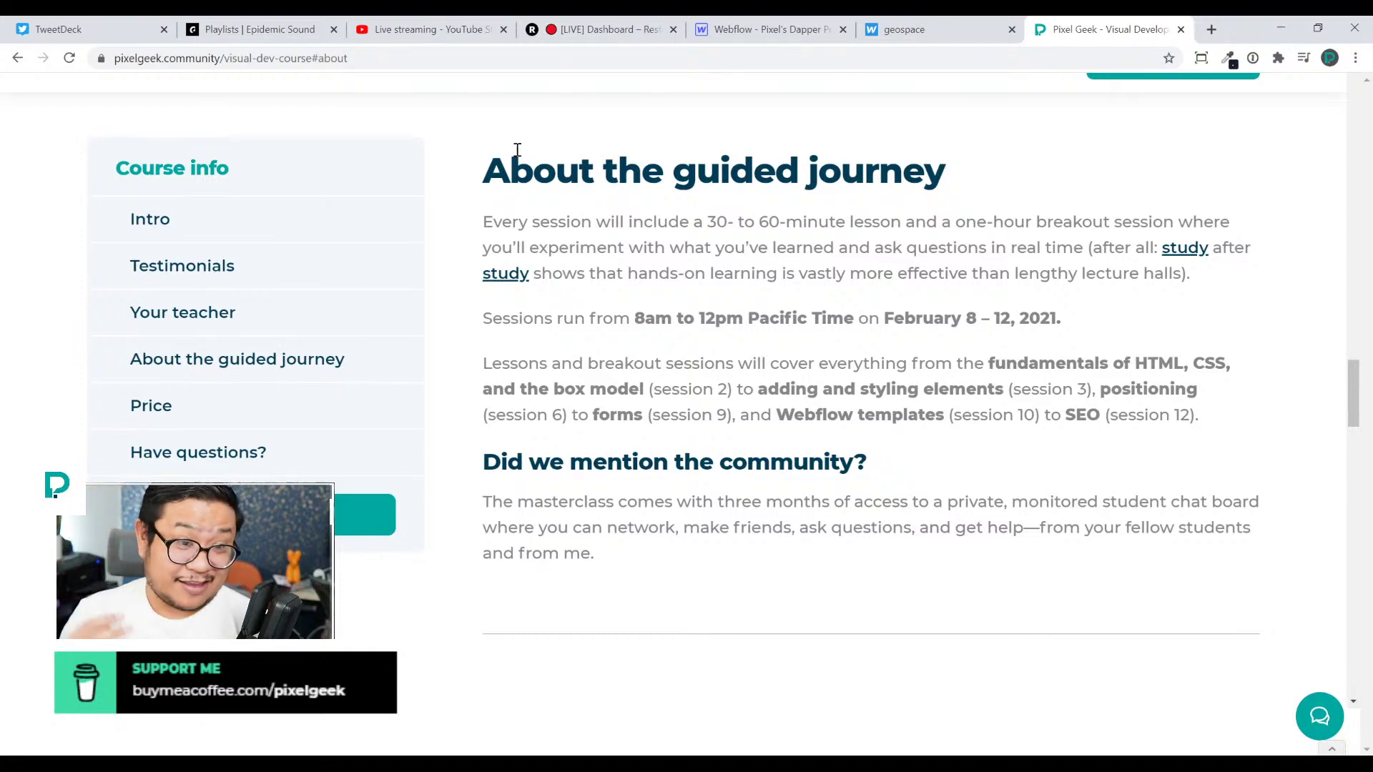
Return to the course page's opening section and briefly highlight the "Kick-Off Your Non-Perfect Journey" headline
scroll(517, 149, "up", 15)
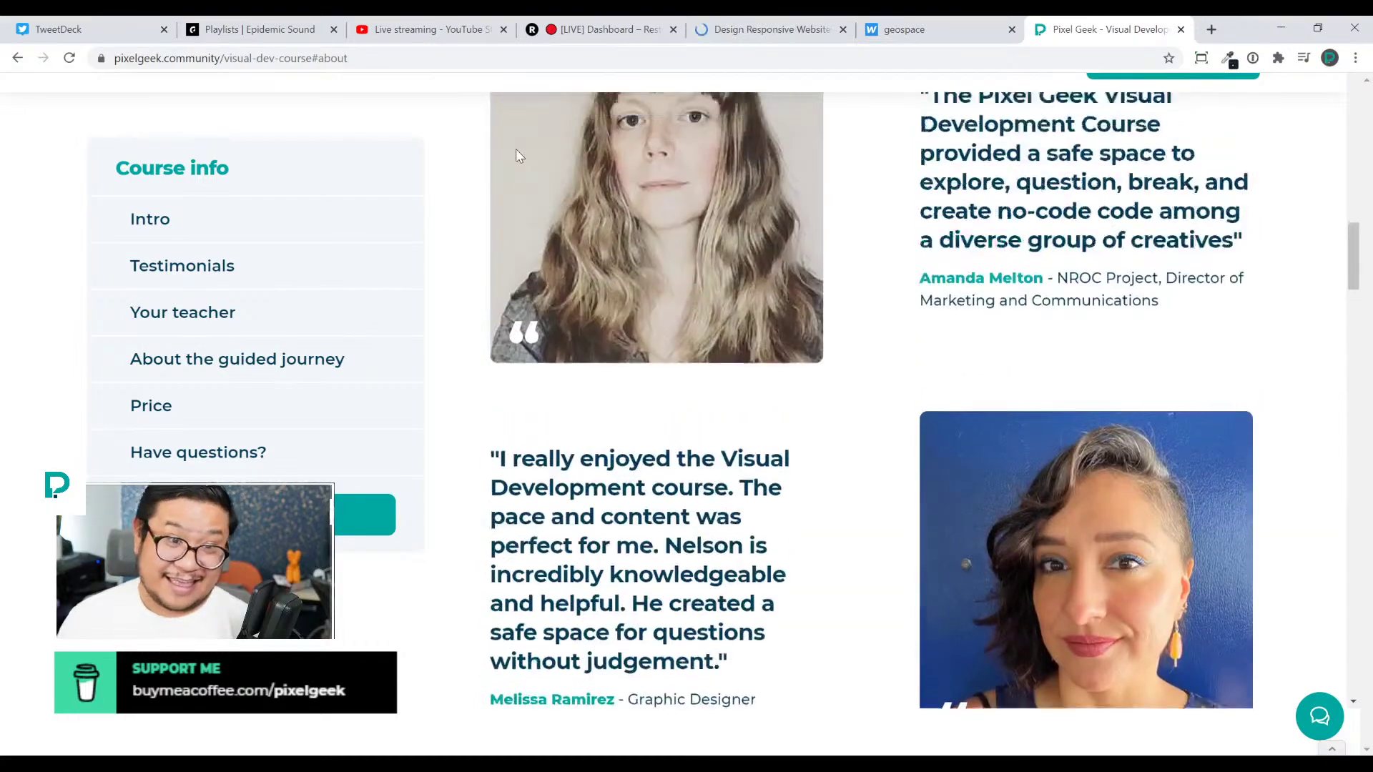
scroll(520, 156, "up", 15)
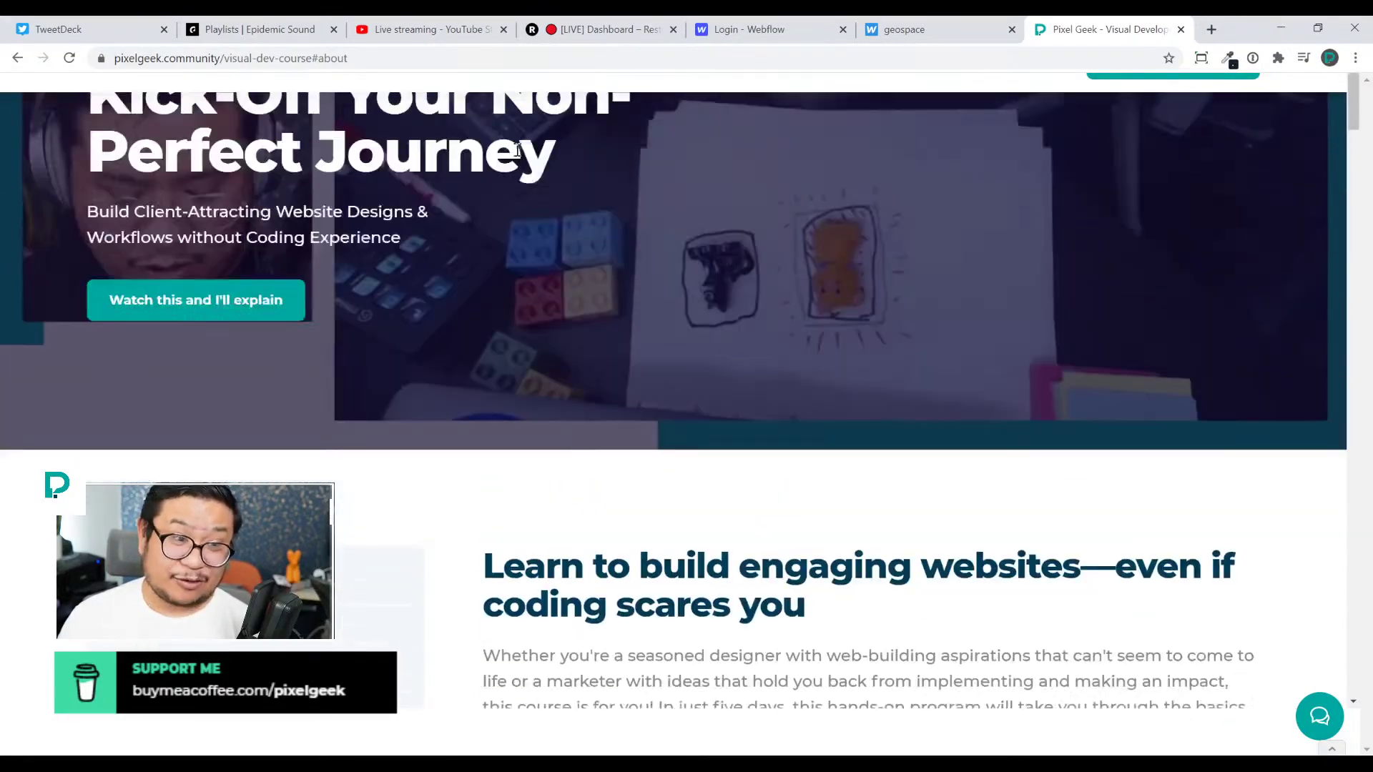
scroll(519, 156, "down", 1)
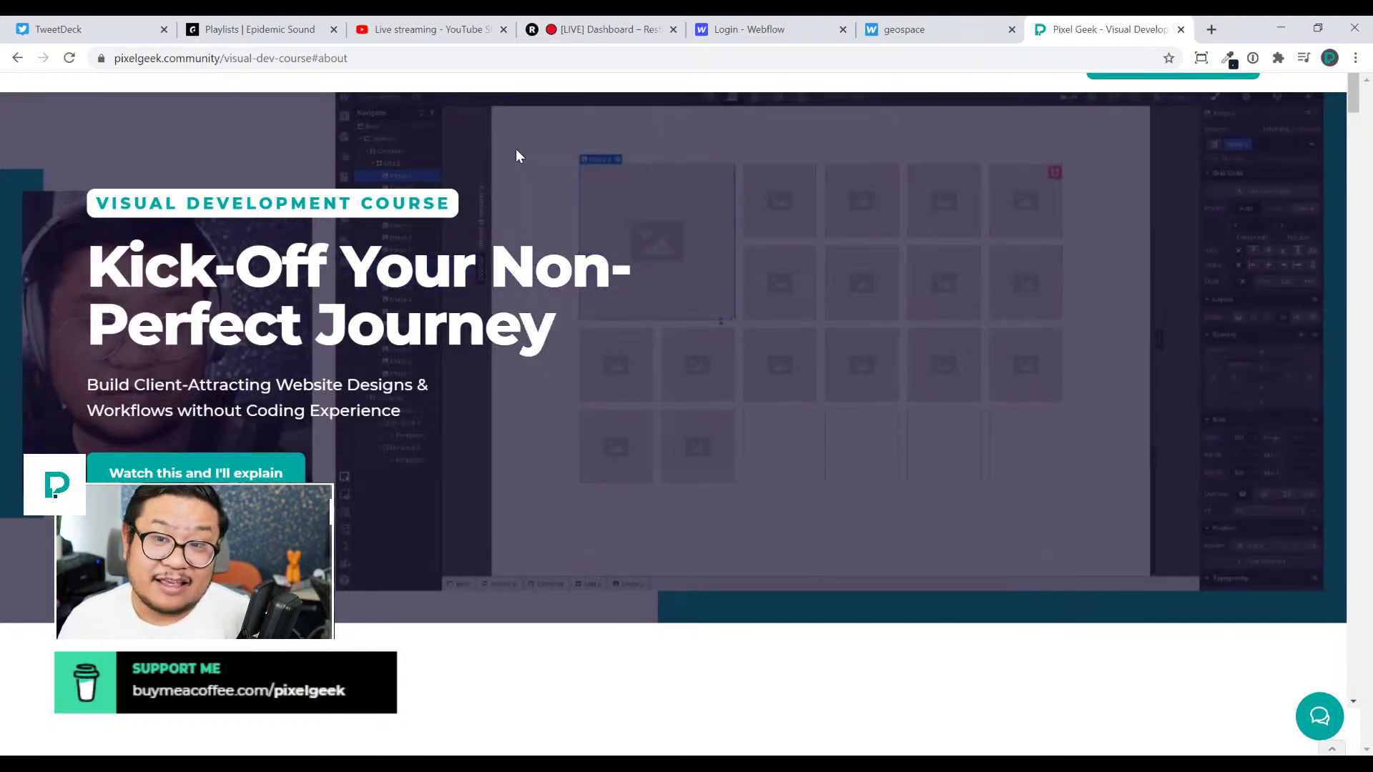
scroll(517, 150, "down", 1)
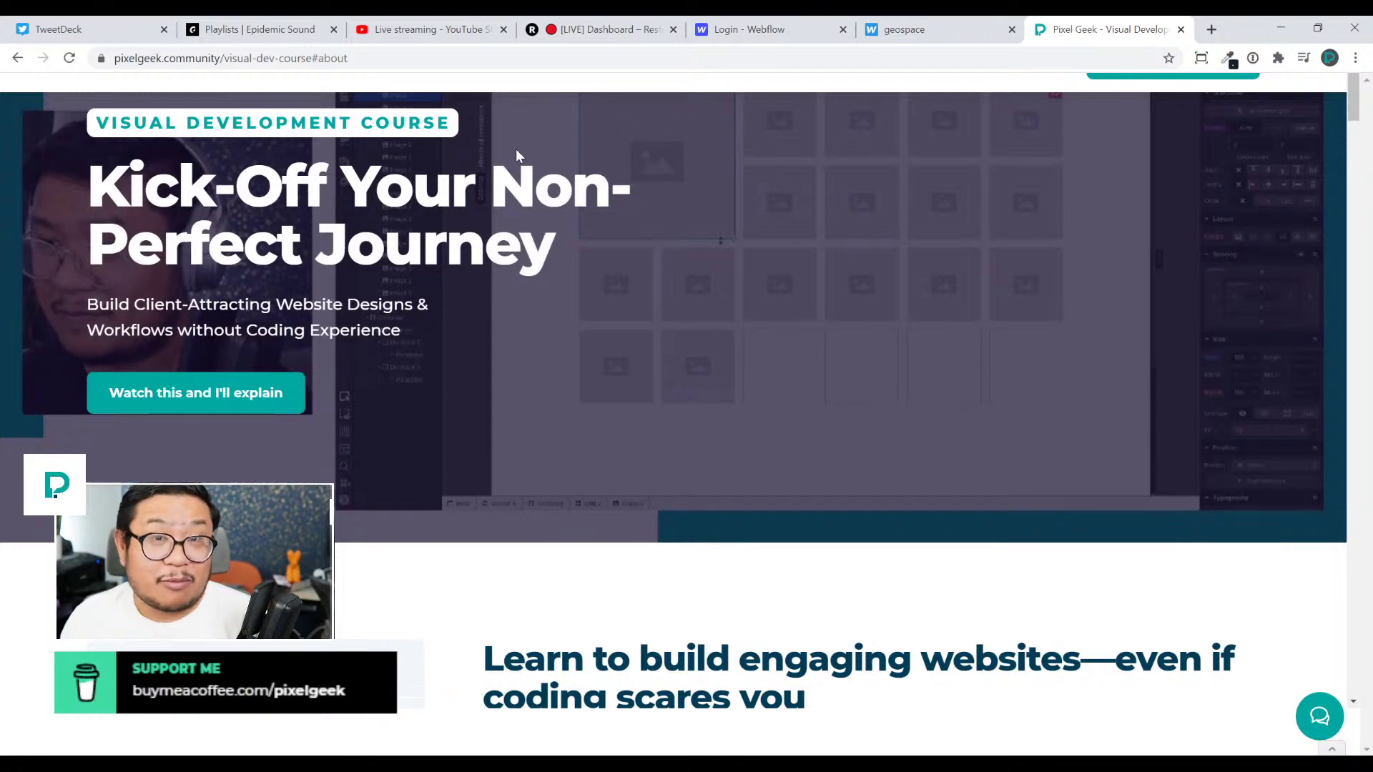
scroll(516, 149, "down", 2)
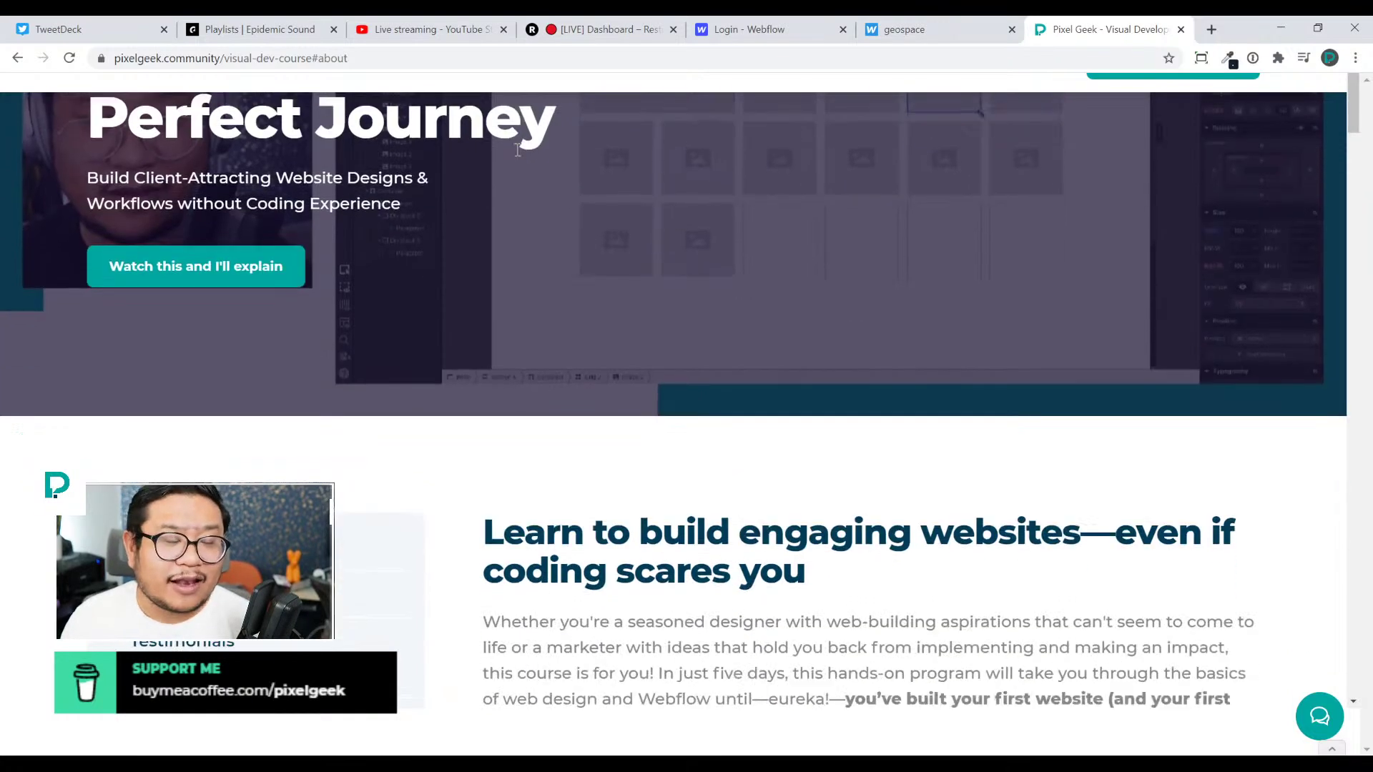
scroll(517, 149, "up", 3)
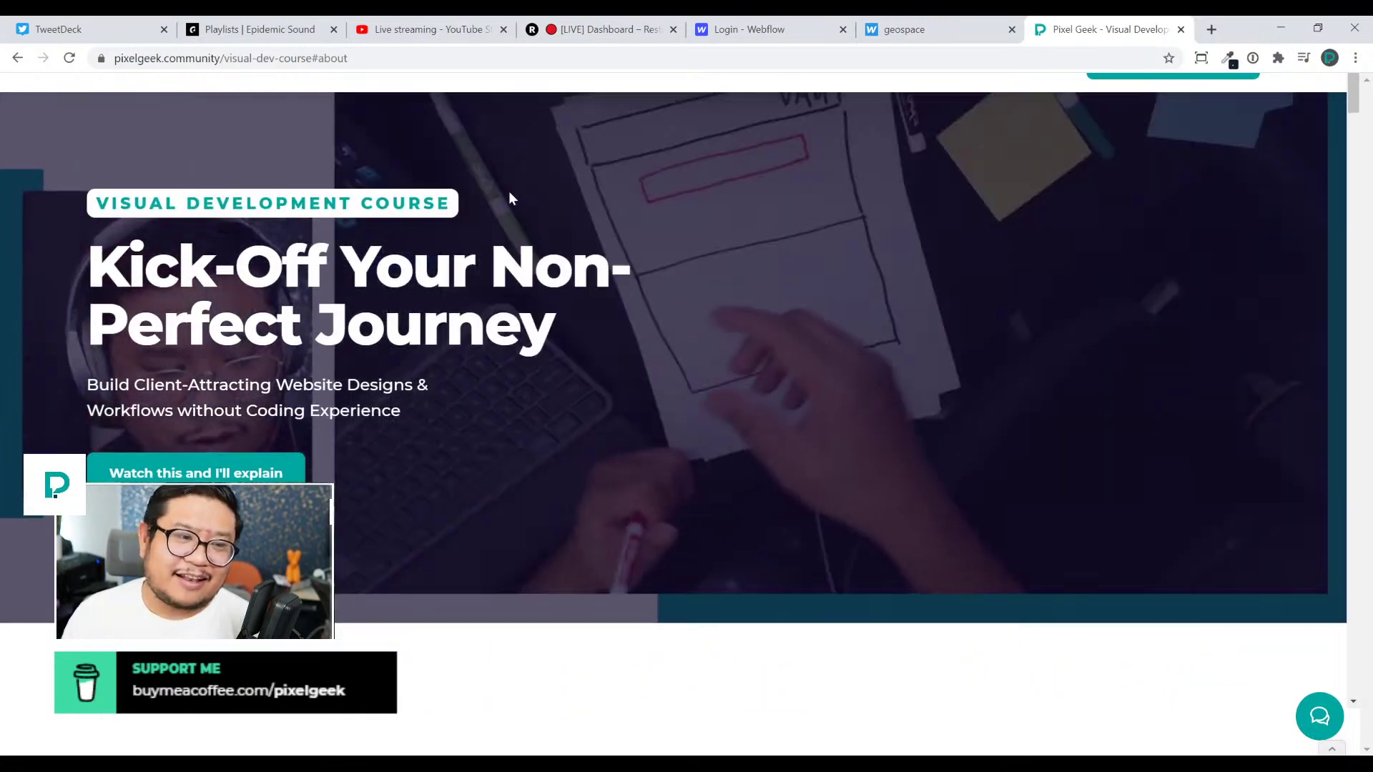
left_click_drag(562, 349, 64, 268)
left_click(579, 377)
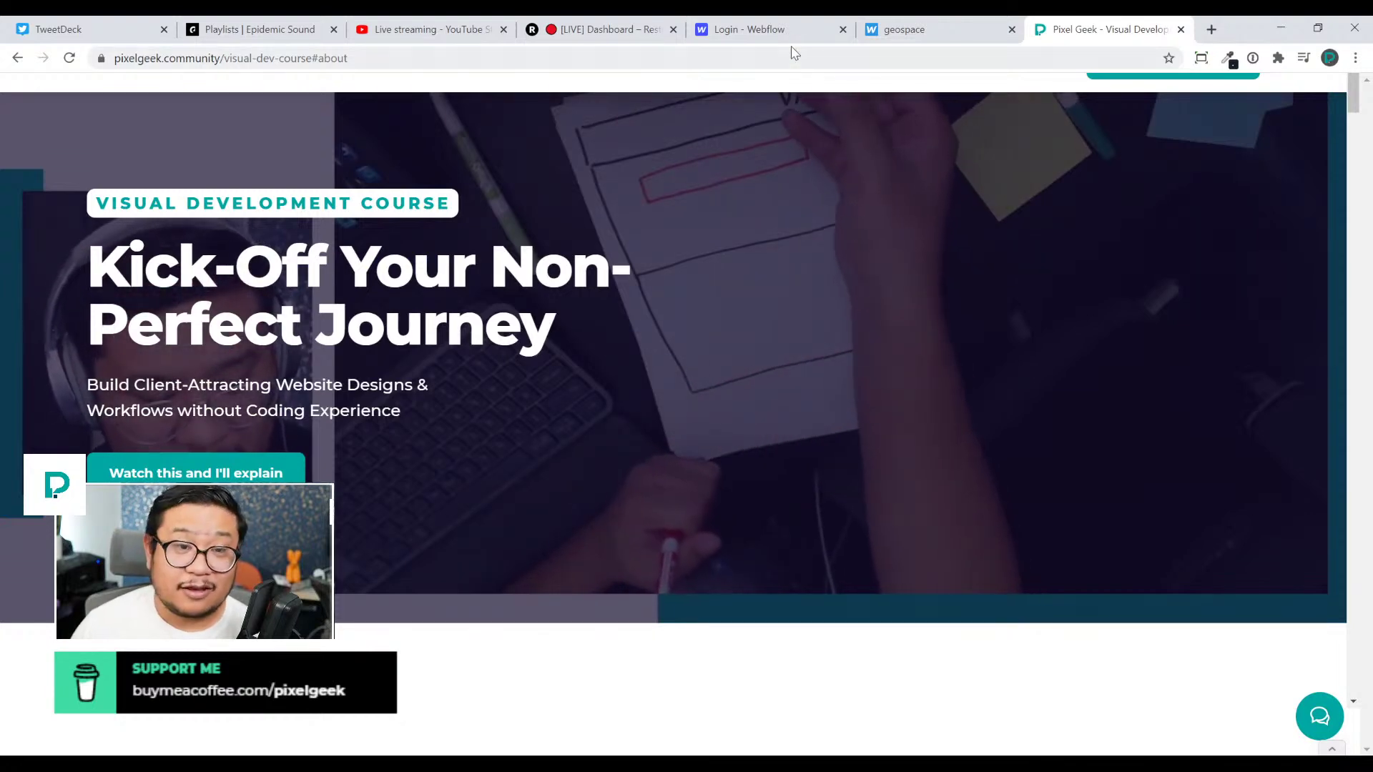
left_click(1182, 30)
left_click(461, 36)
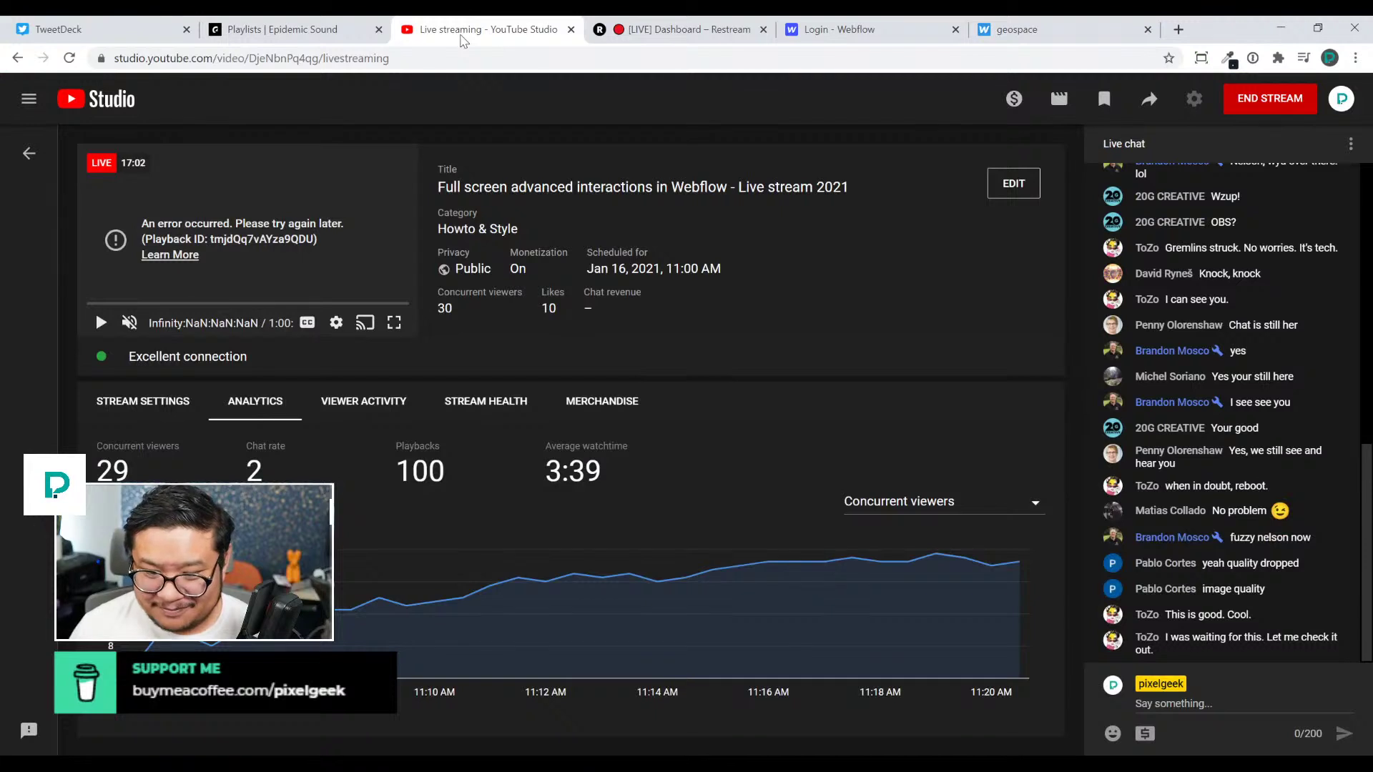
left_click(1187, 706)
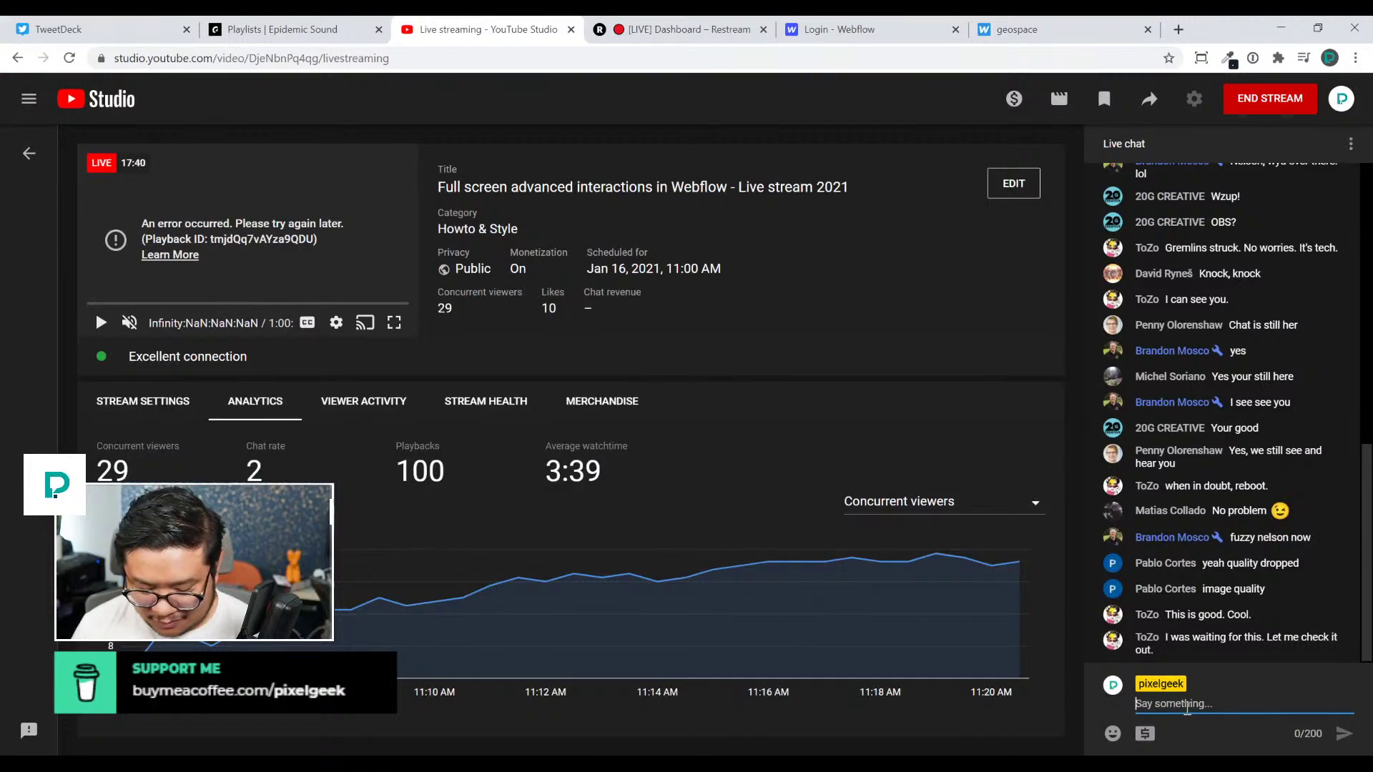
type("https://")
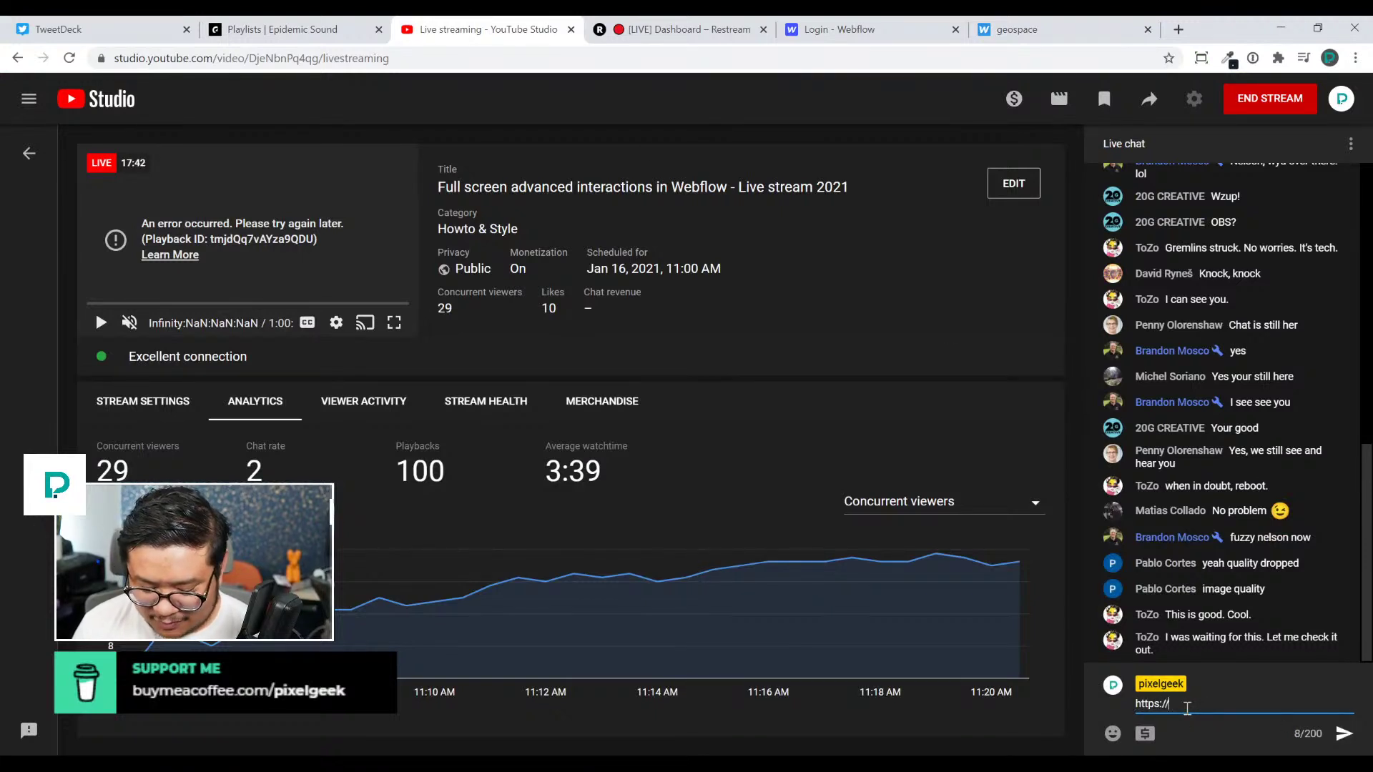
type("vdc")
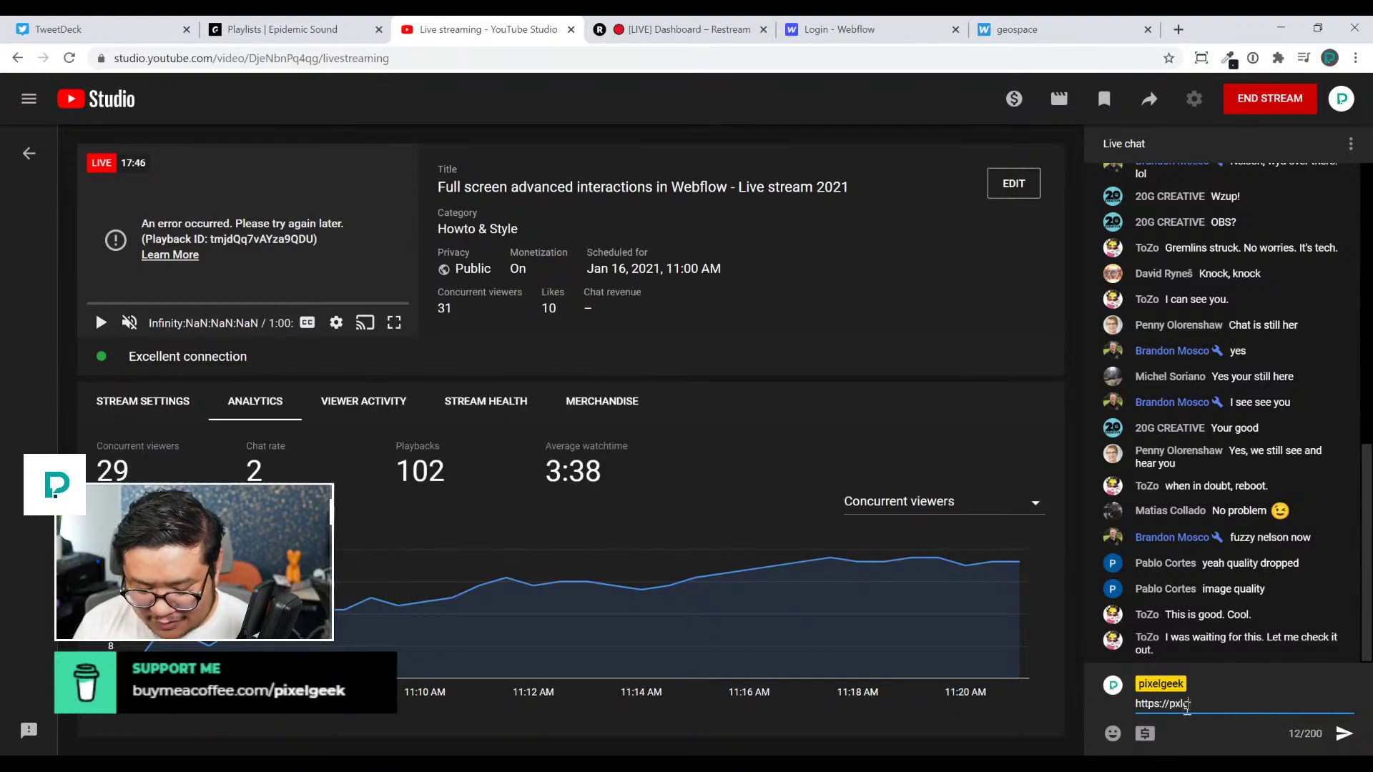
key("Return")
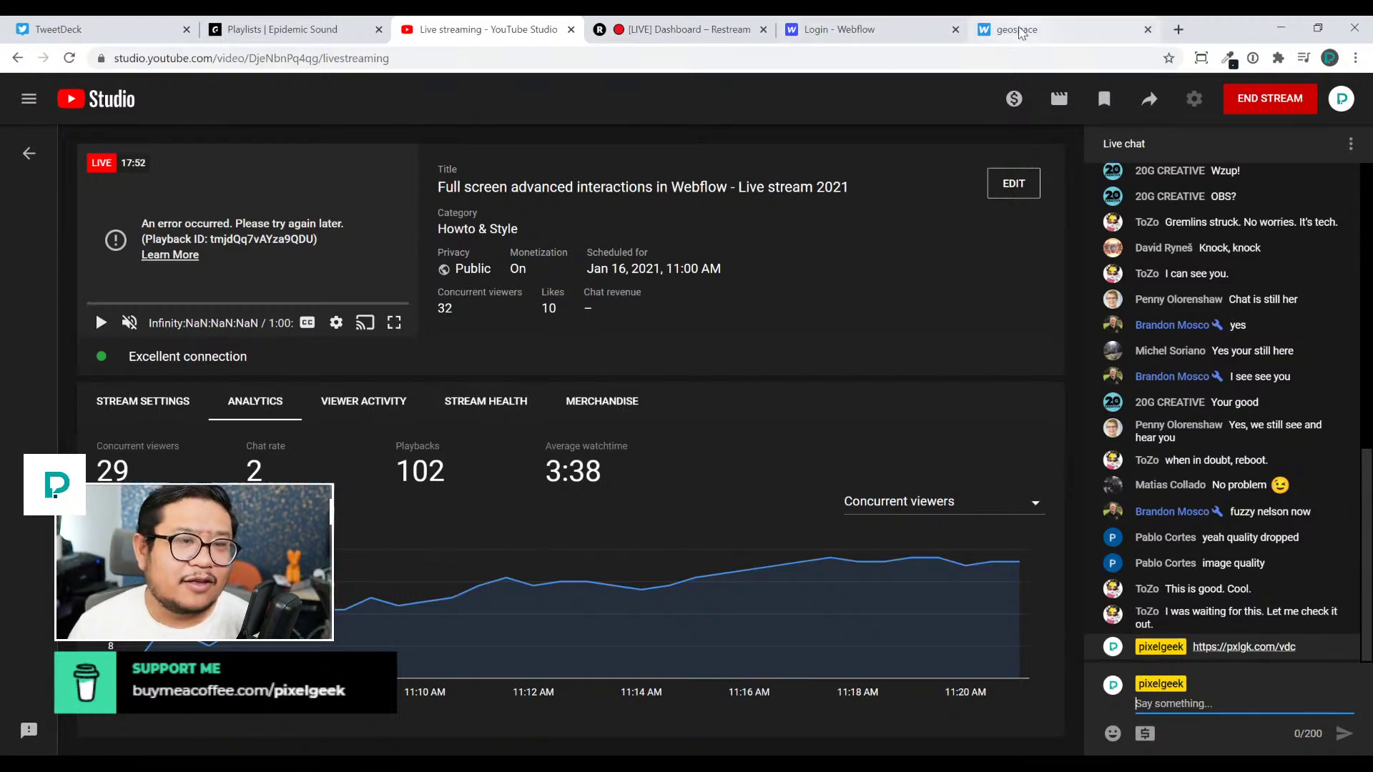
Switch to the geospace site, view the Stellar story with its developer card, and return to the three-panel home view
left_click(1020, 32)
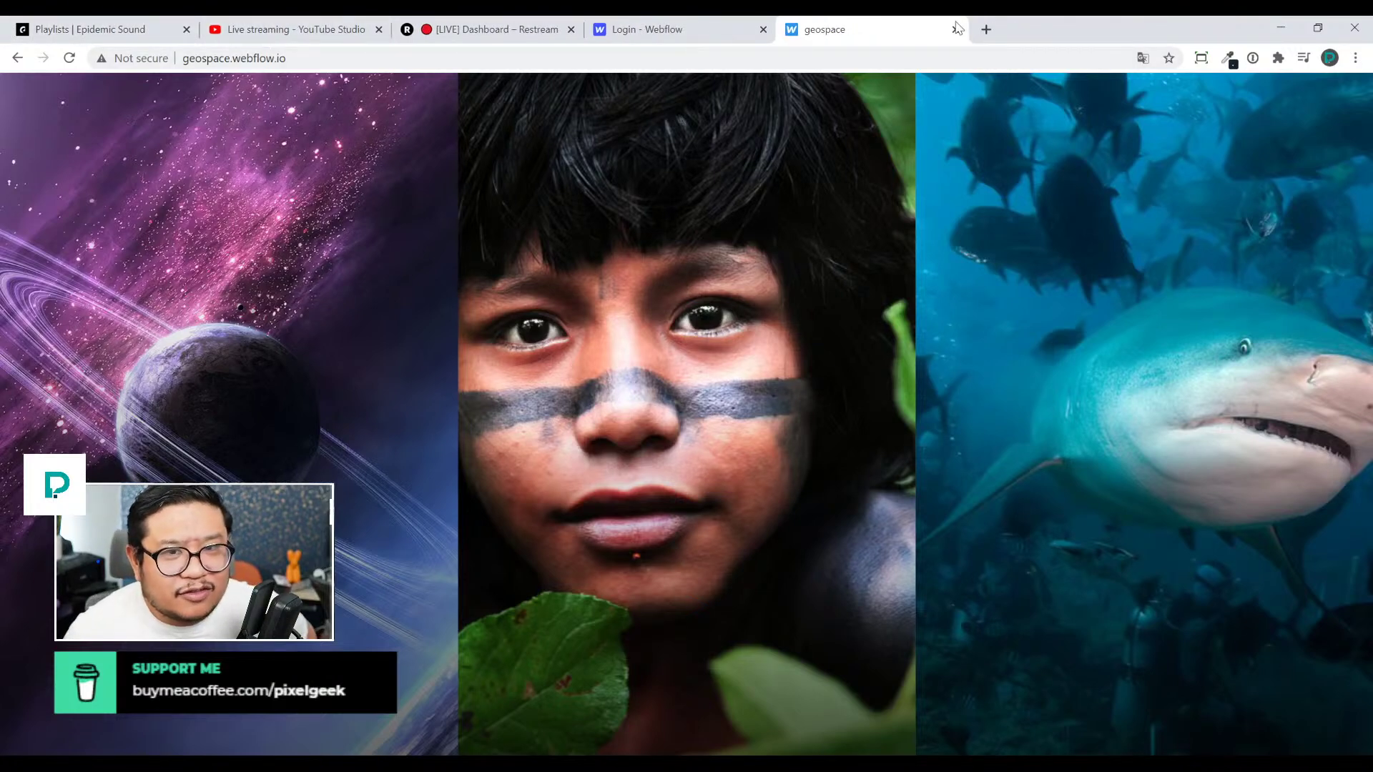
mouse_move(524, 147)
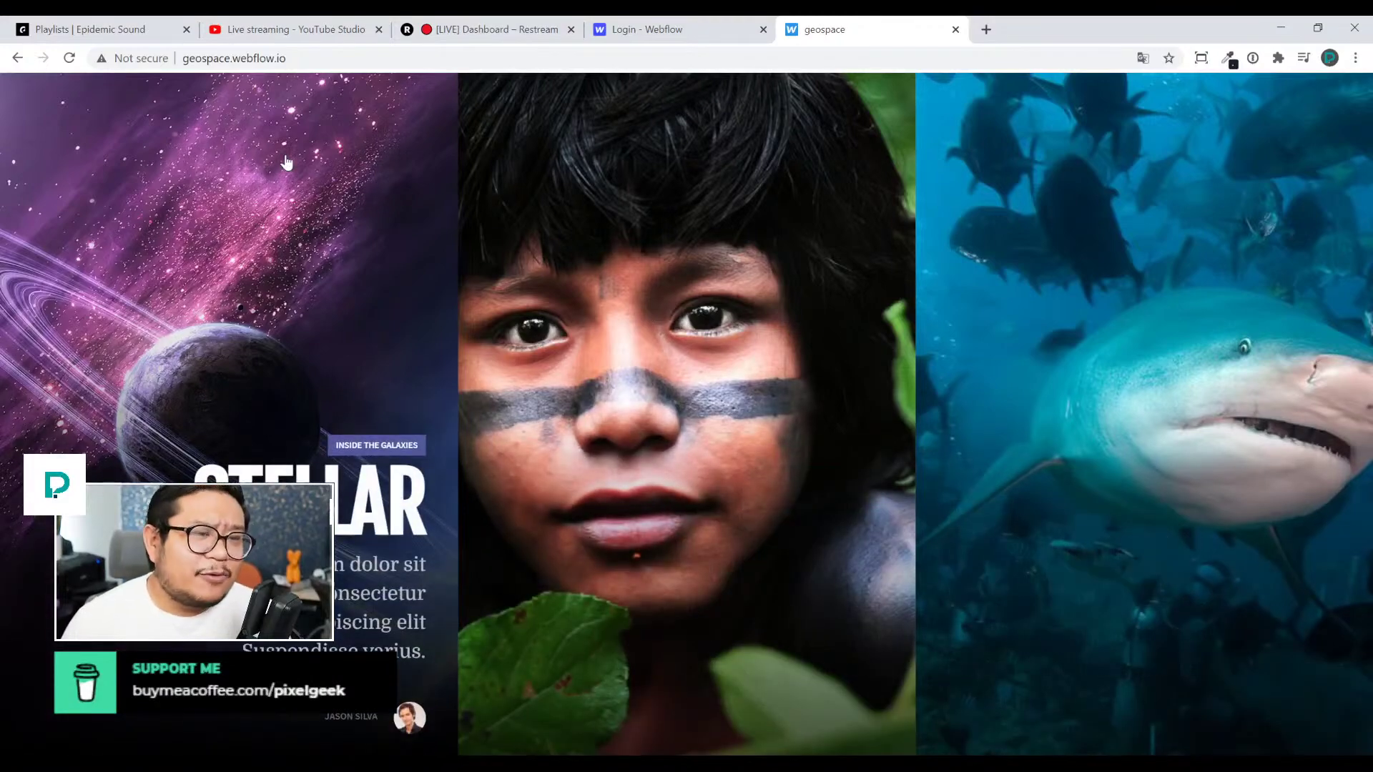
left_click(286, 163)
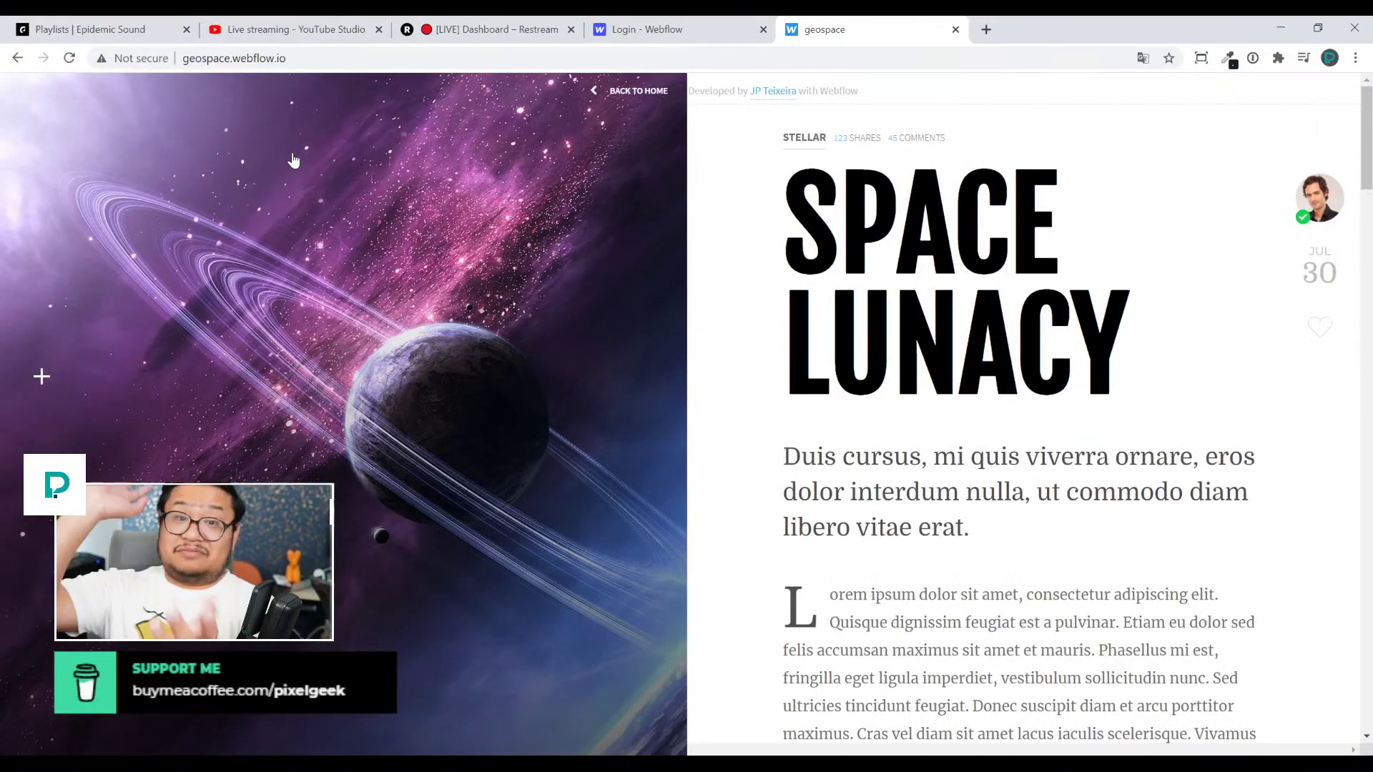
mouse_move(772, 90)
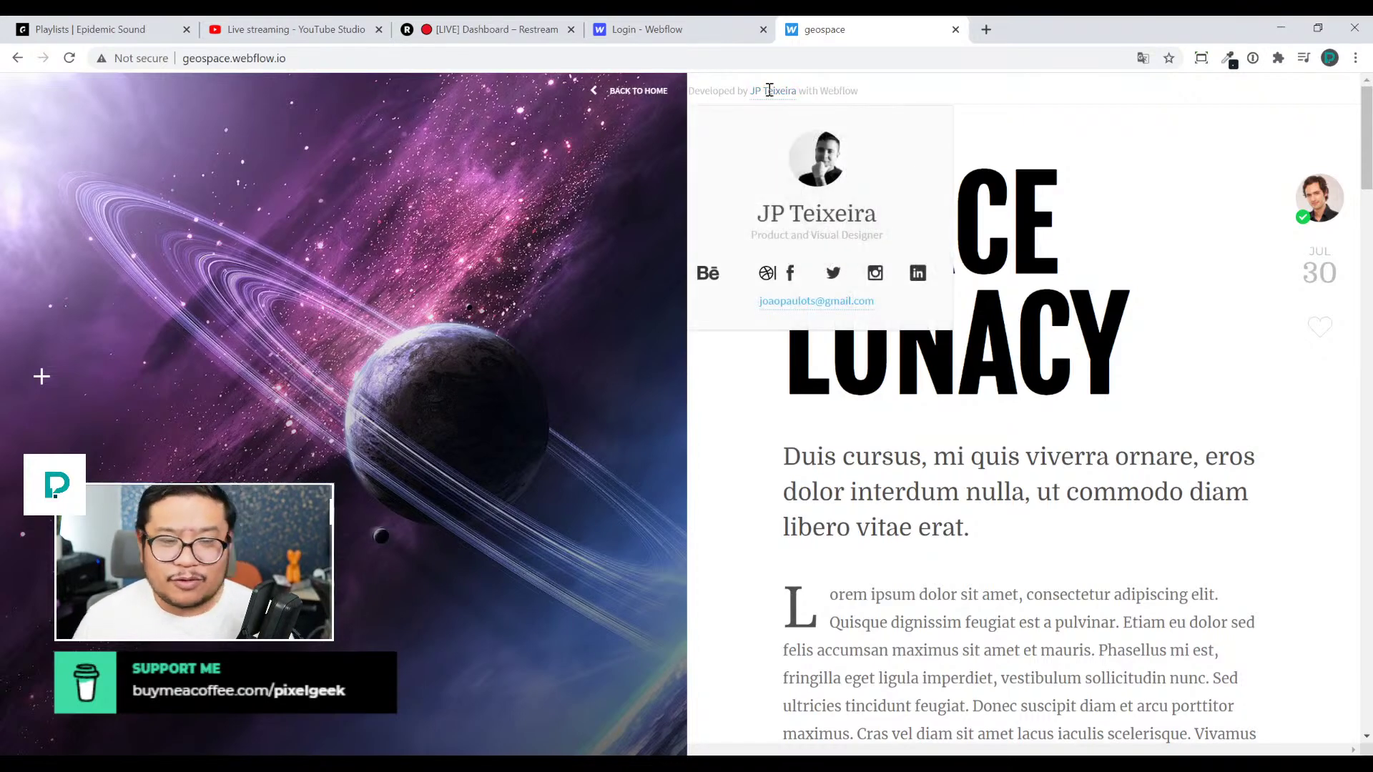
left_click(633, 91)
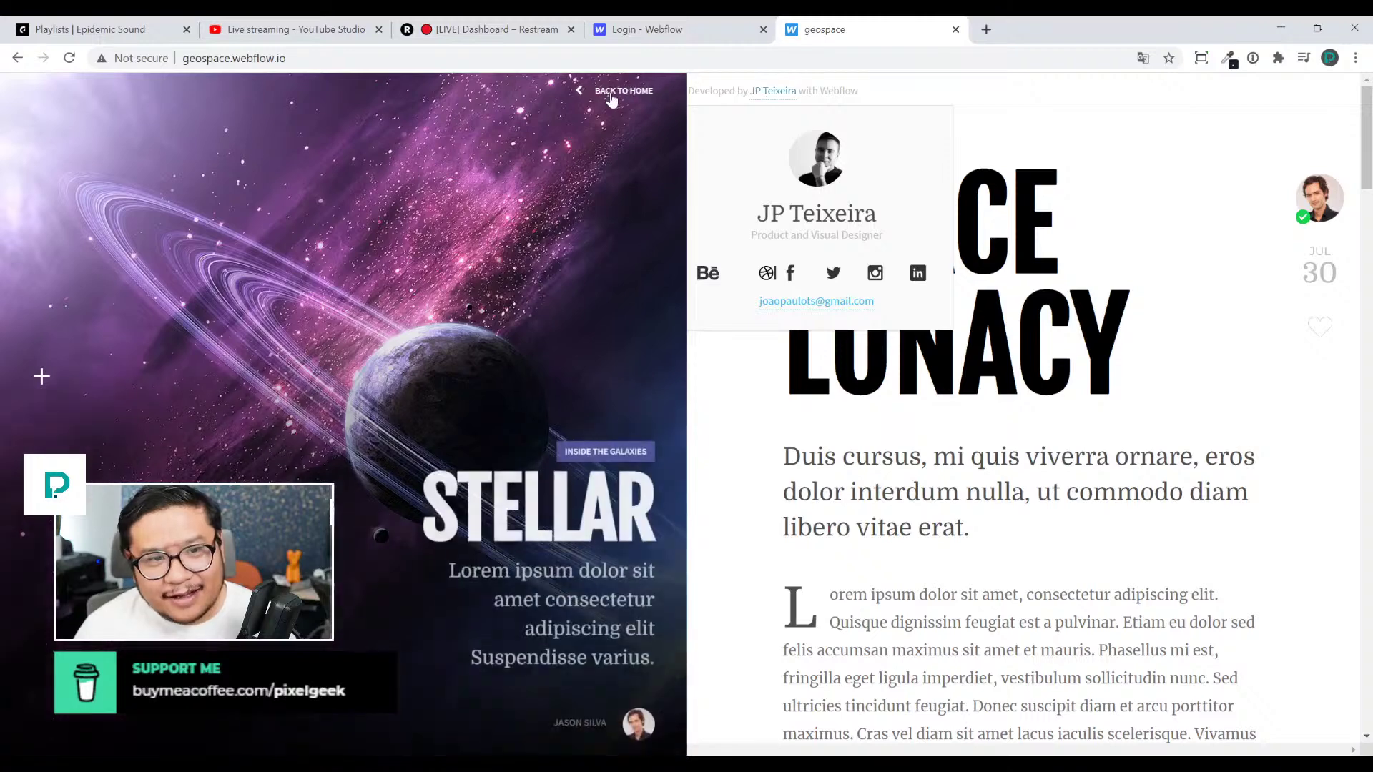
Open and close the Natives story twice to examine how its panel expands and collapses
left_click(679, 148)
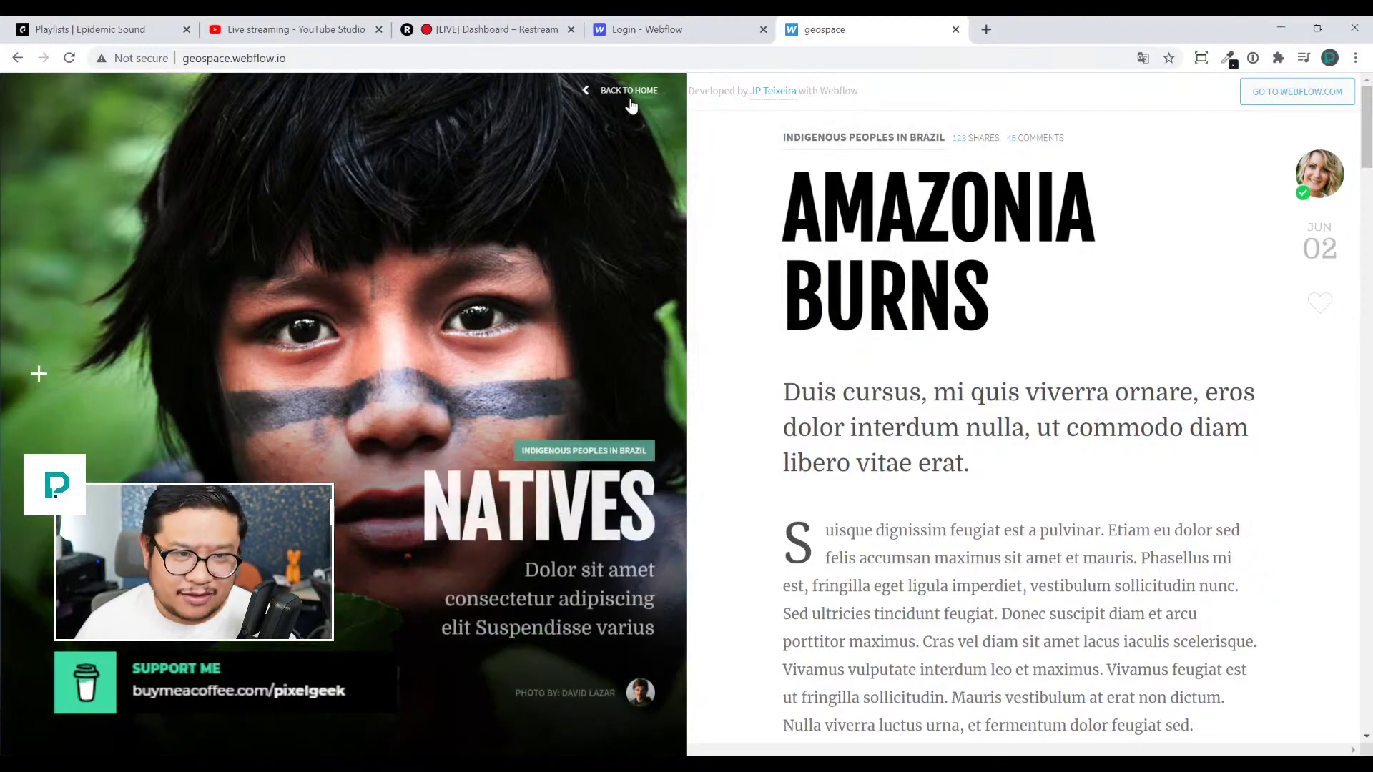
left_click(631, 94)
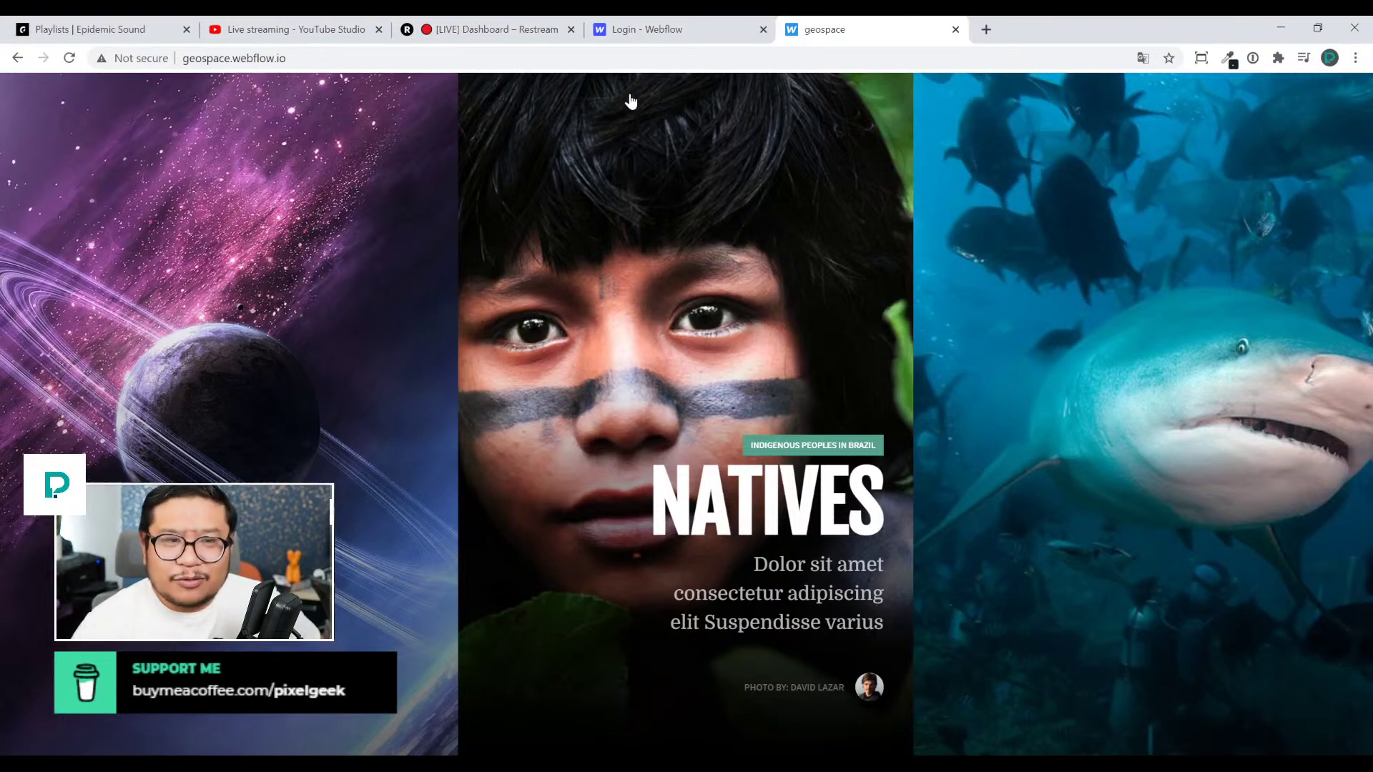
left_click(533, 175)
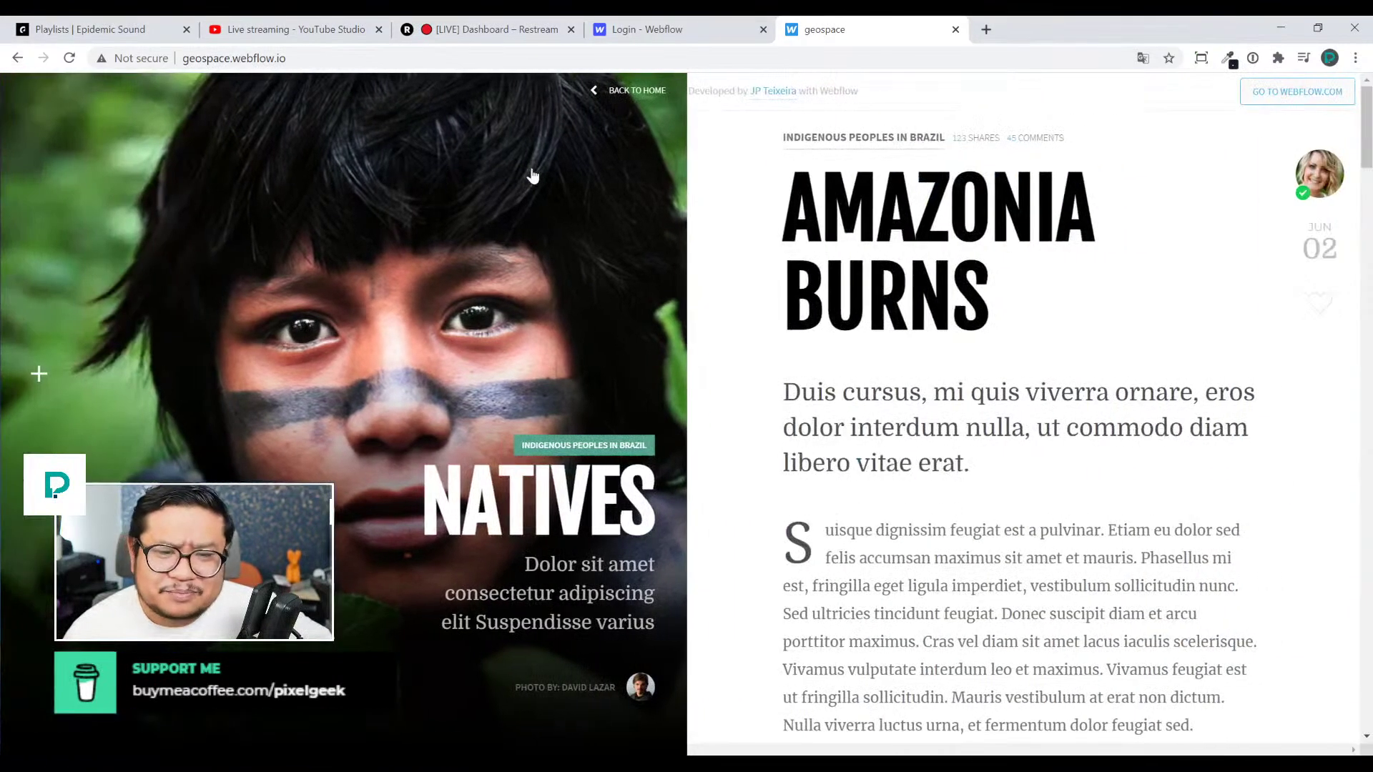
left_click(639, 91)
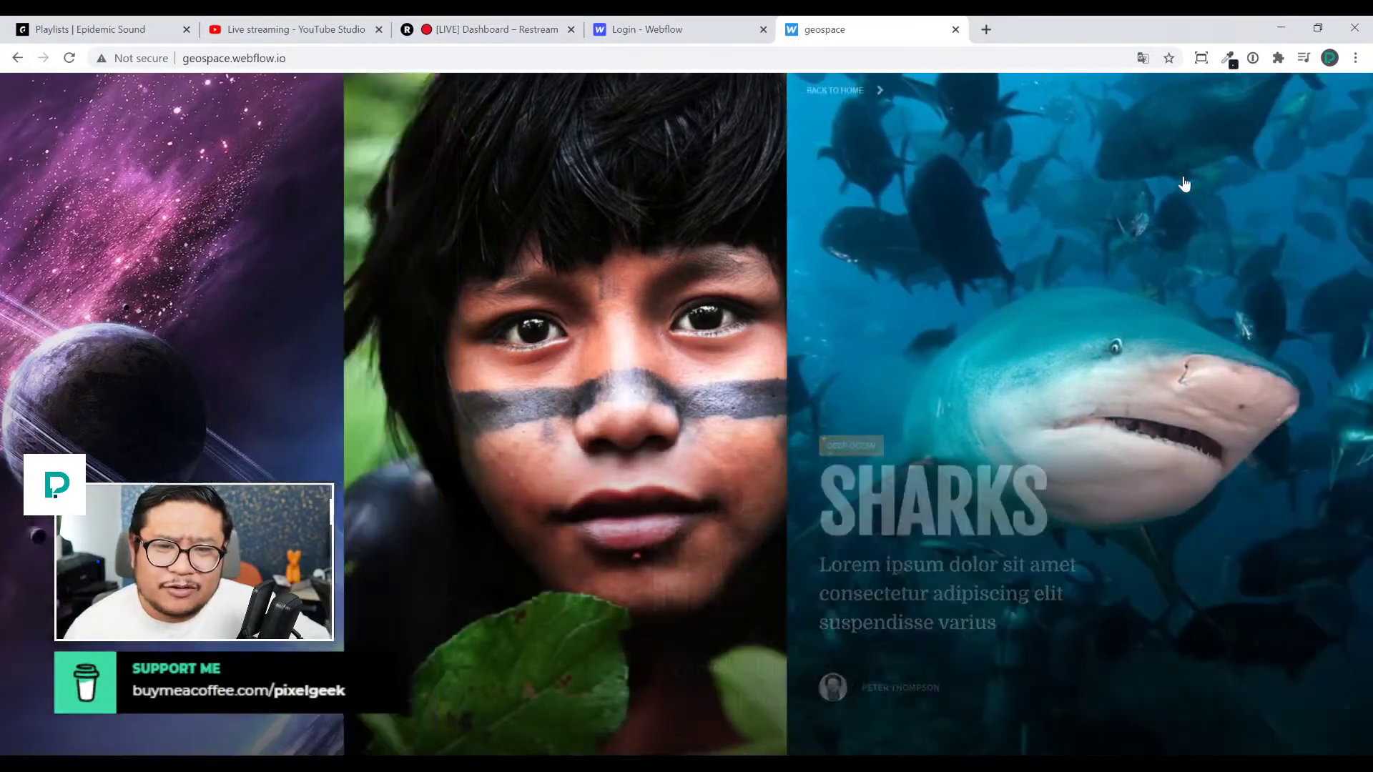
Compare the Sharks panel's transition with the Natives panel's, returning to the three-panel home view
left_click(840, 138)
left_click(744, 92)
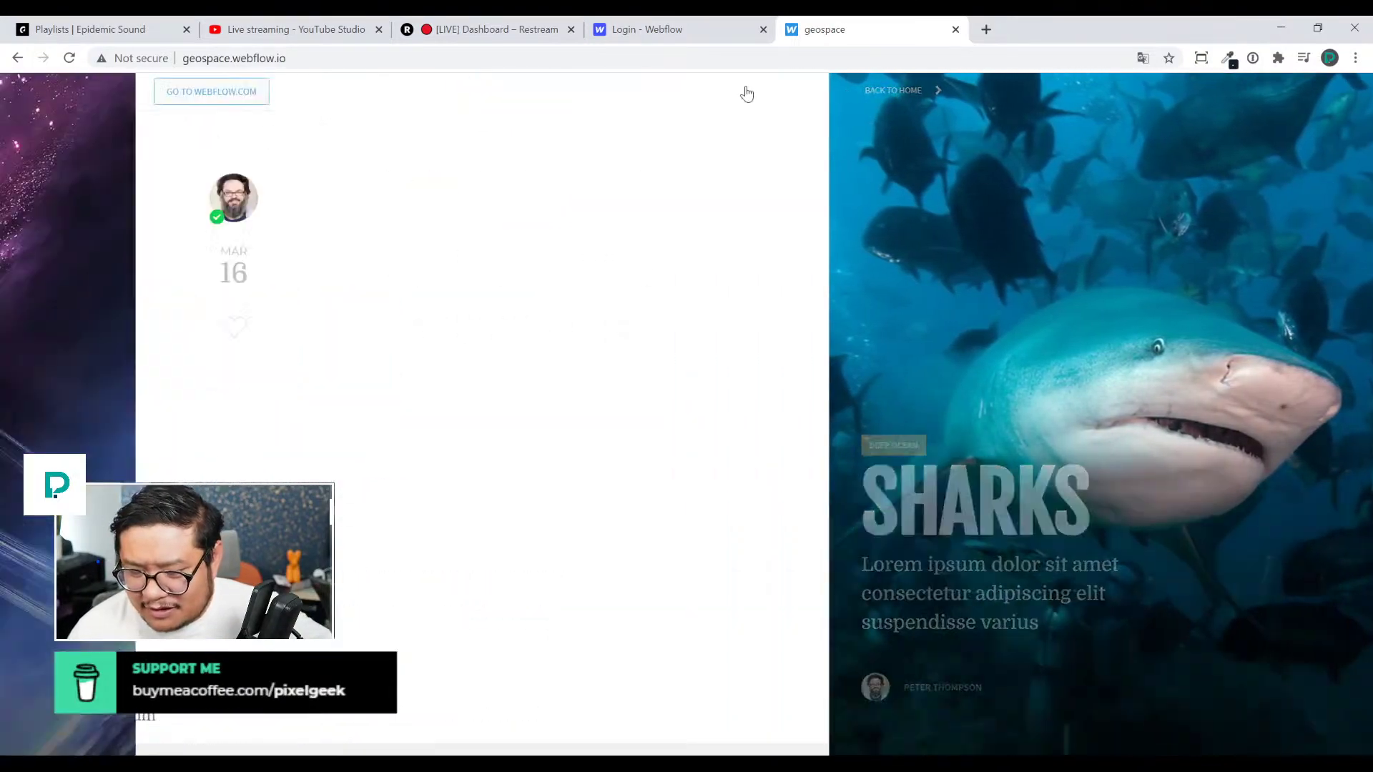
left_click(460, 224)
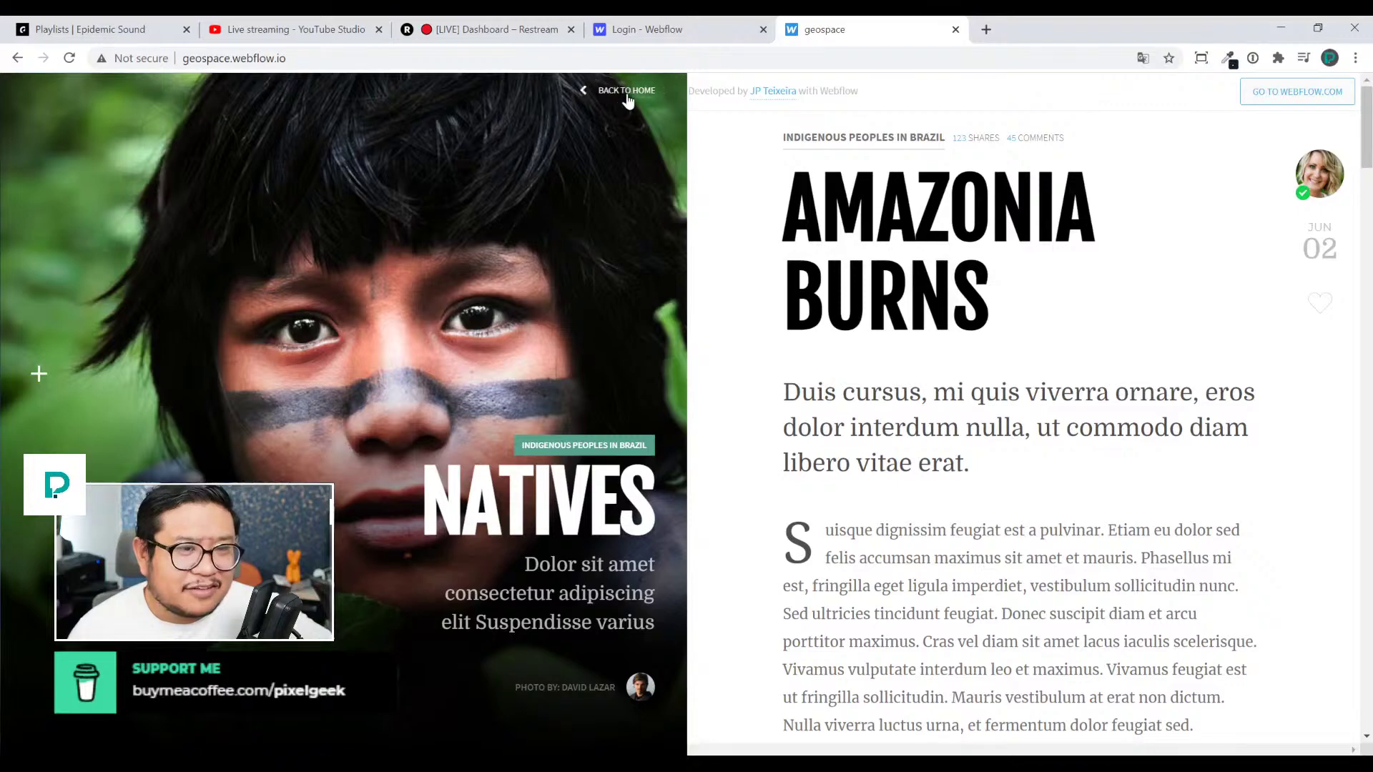
left_click(628, 95)
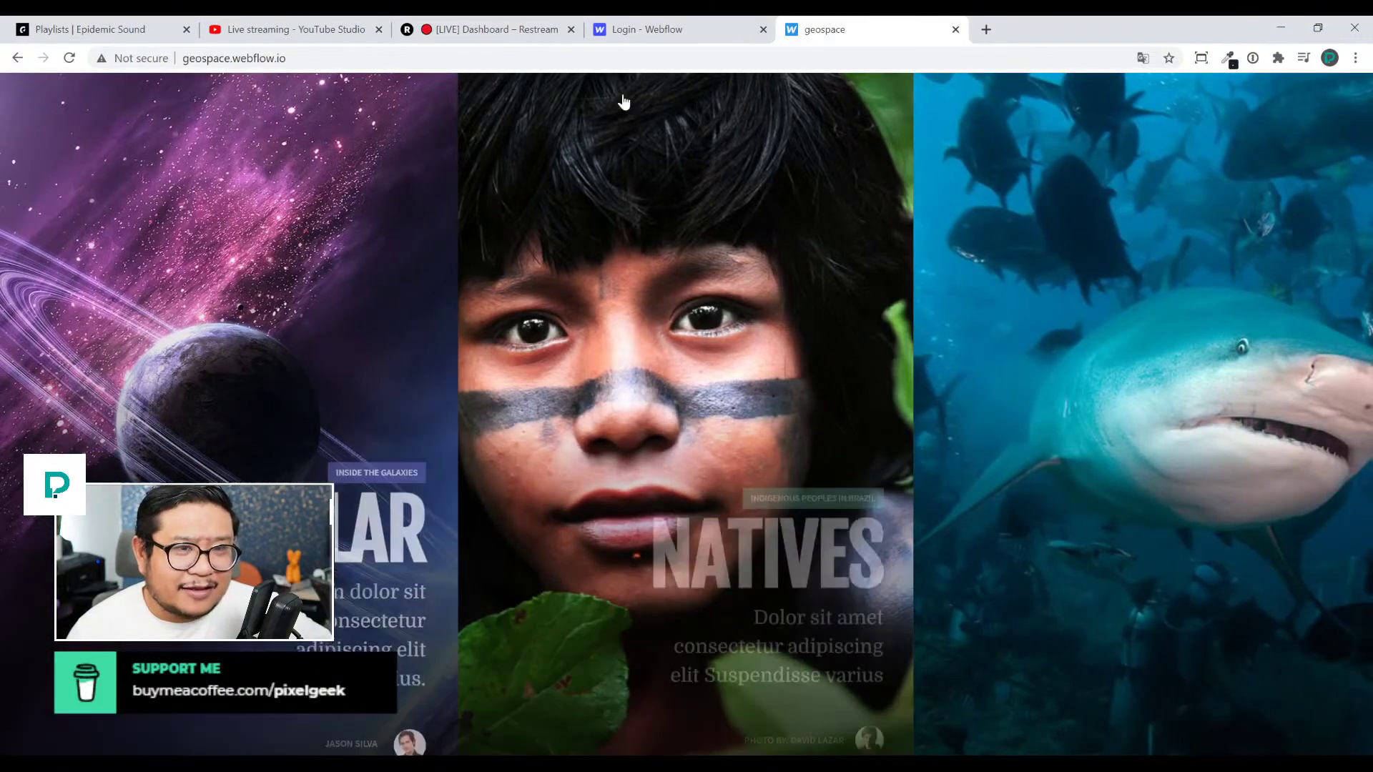
Switch to the blank Webflow project, select its Body after a glance at the geospace site, and open the list of addable elements
left_click(686, 38)
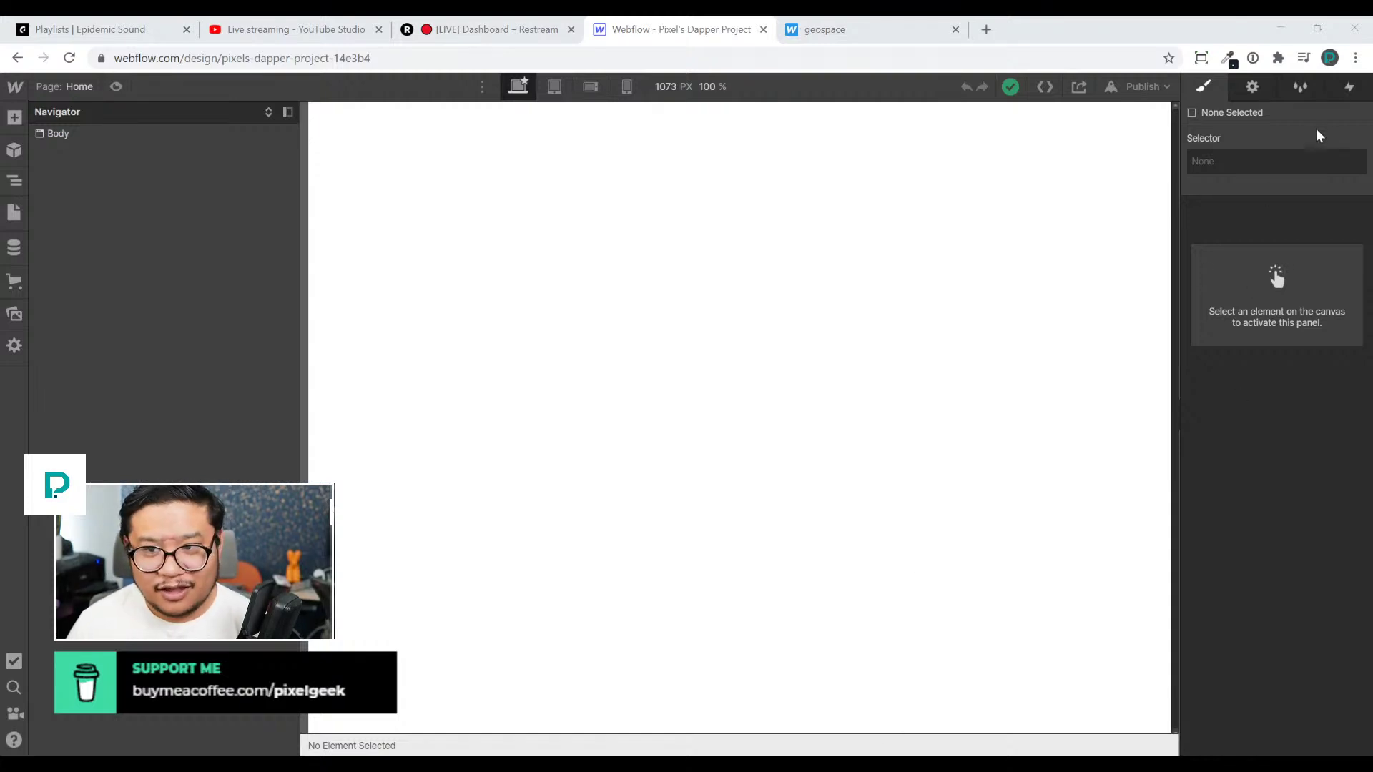
left_click(521, 251)
left_click(824, 31)
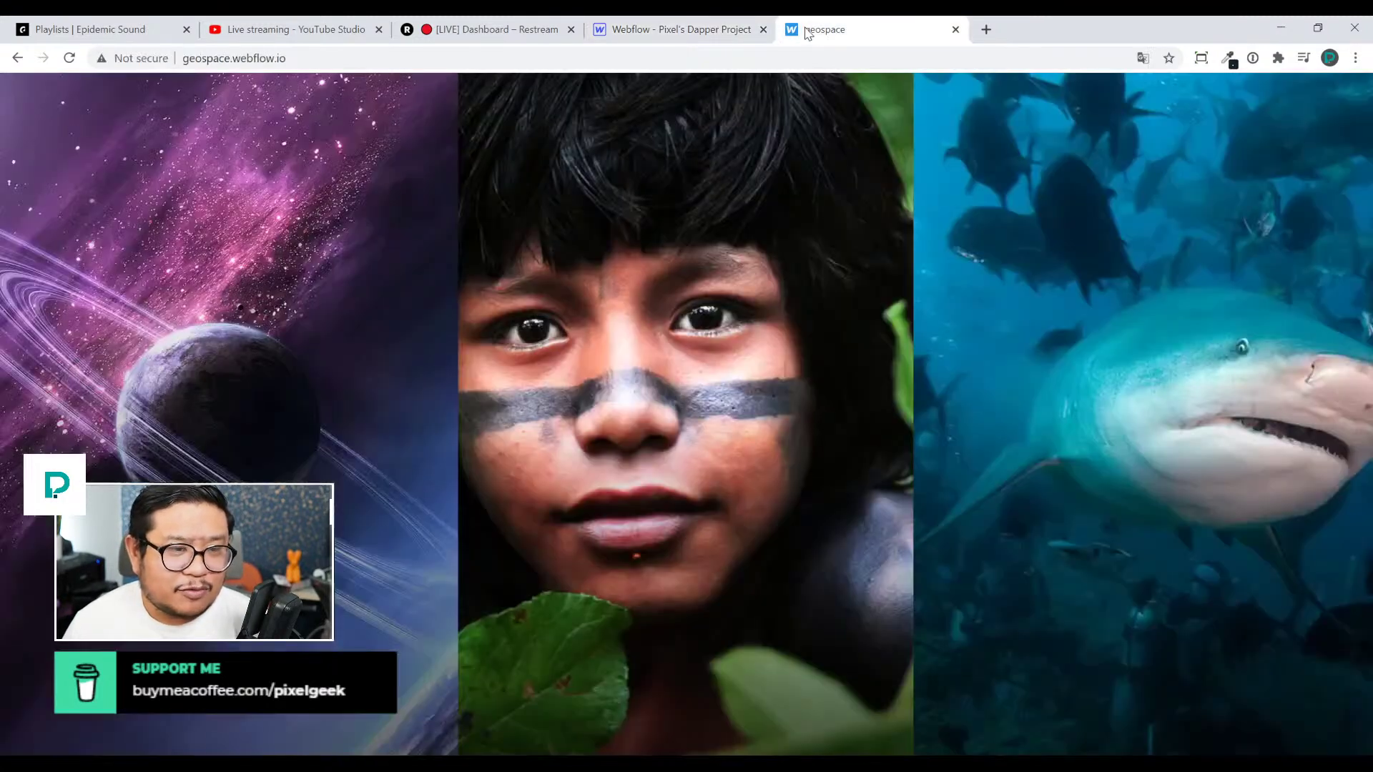
left_click(681, 44)
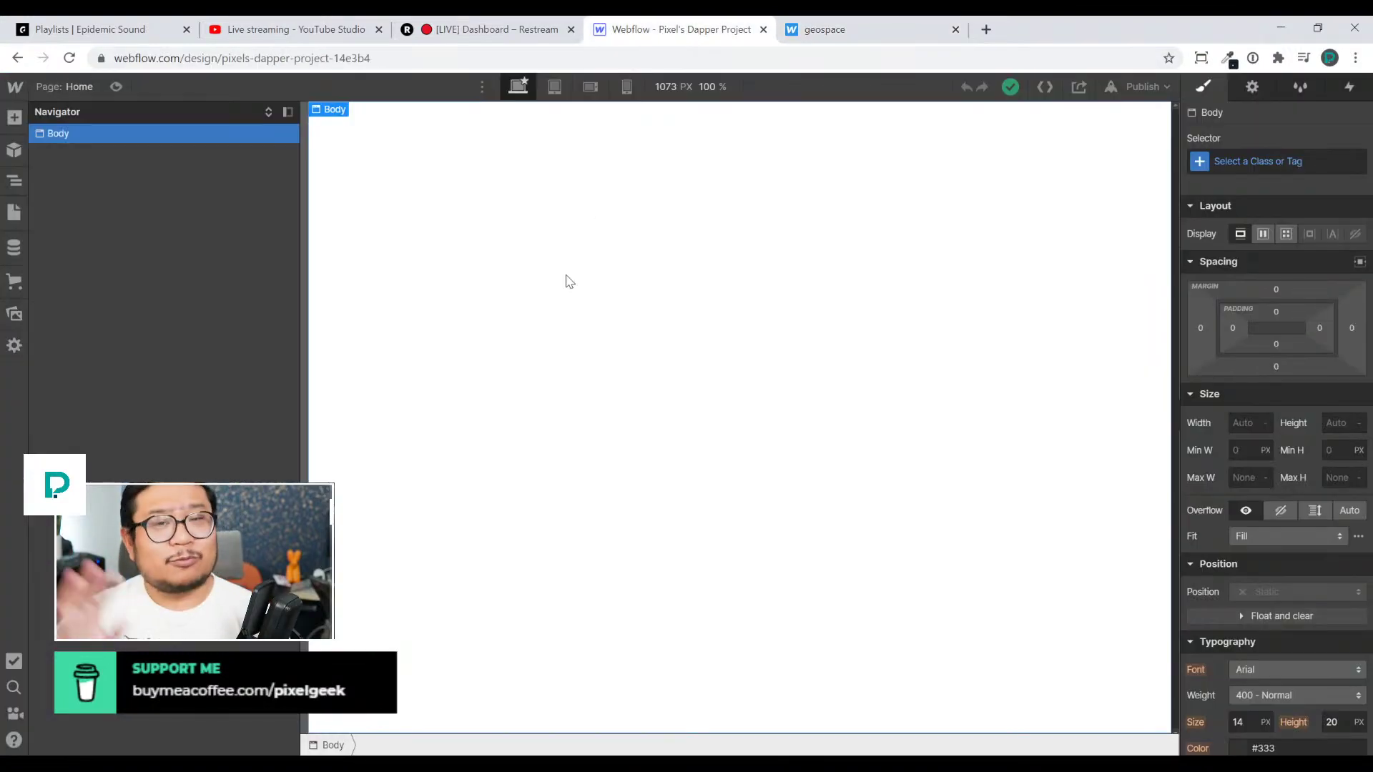
key("a")
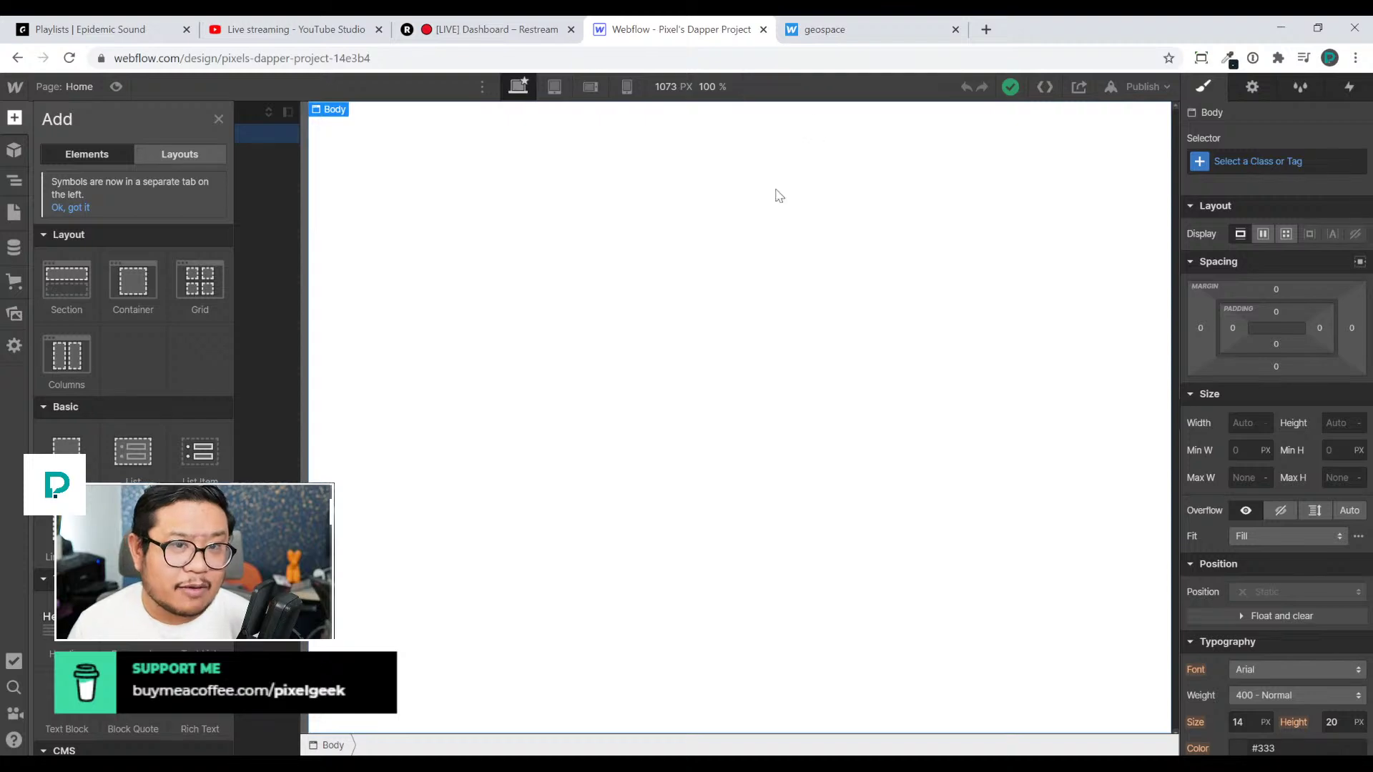
Compare the geospace site's three-panel layout with the blank Webflow project, opening the Stellar story and returning to the home view
left_click(826, 37)
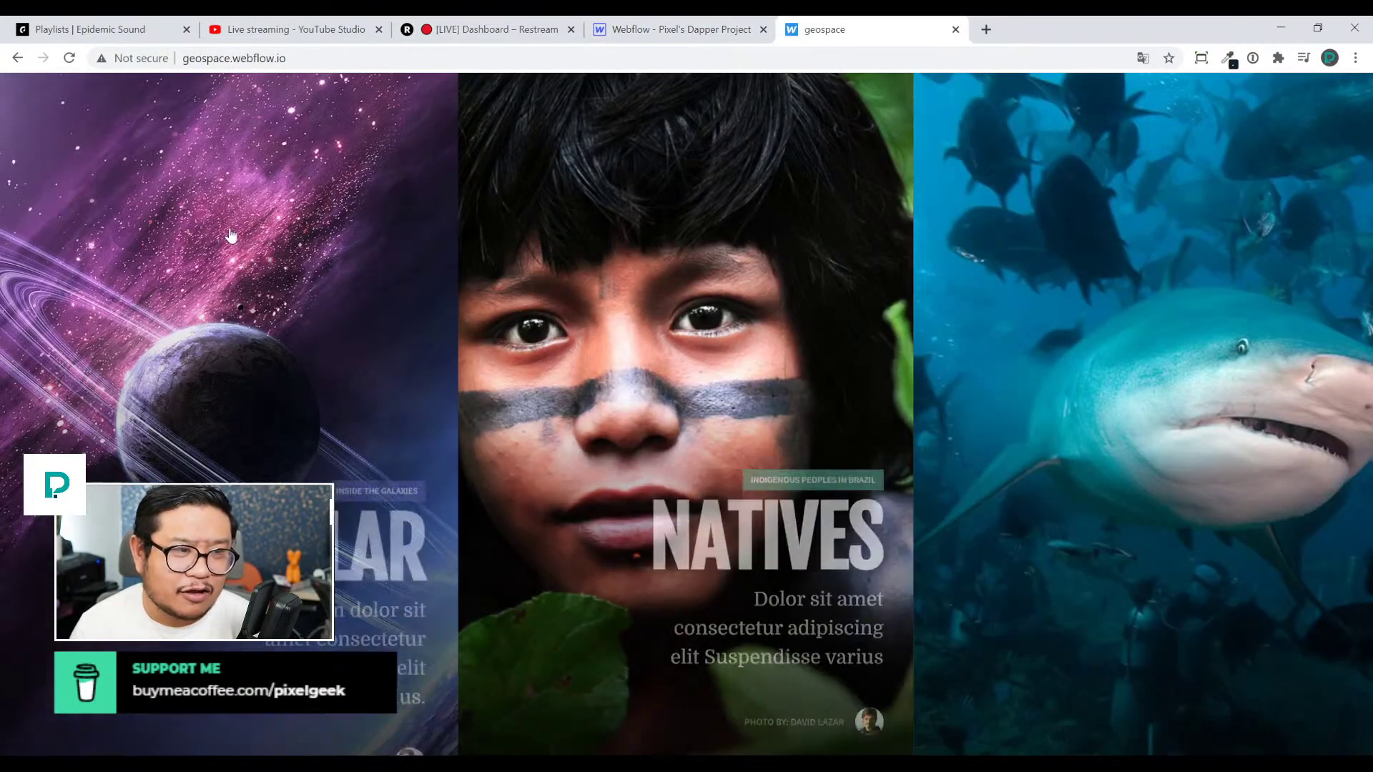
left_click(760, 208)
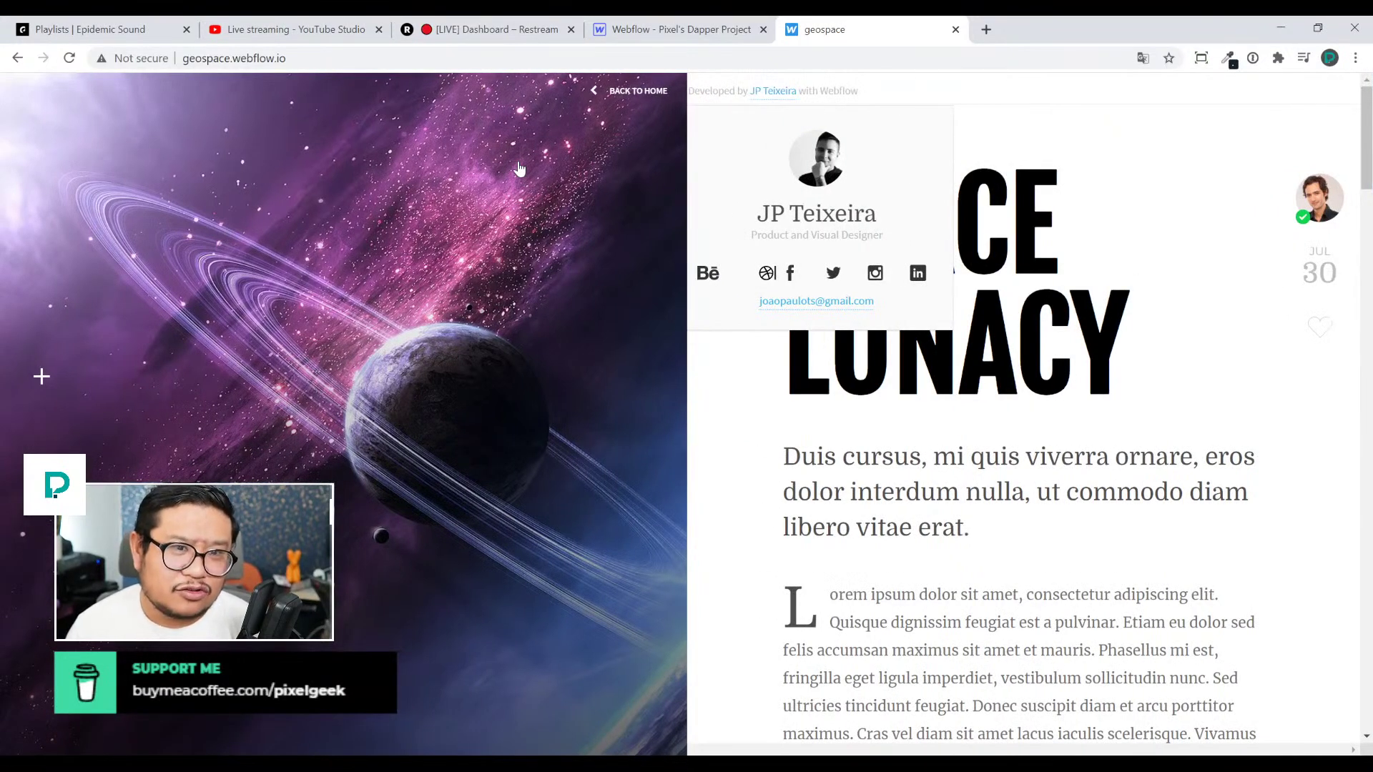
left_click(613, 92)
left_click(713, 36)
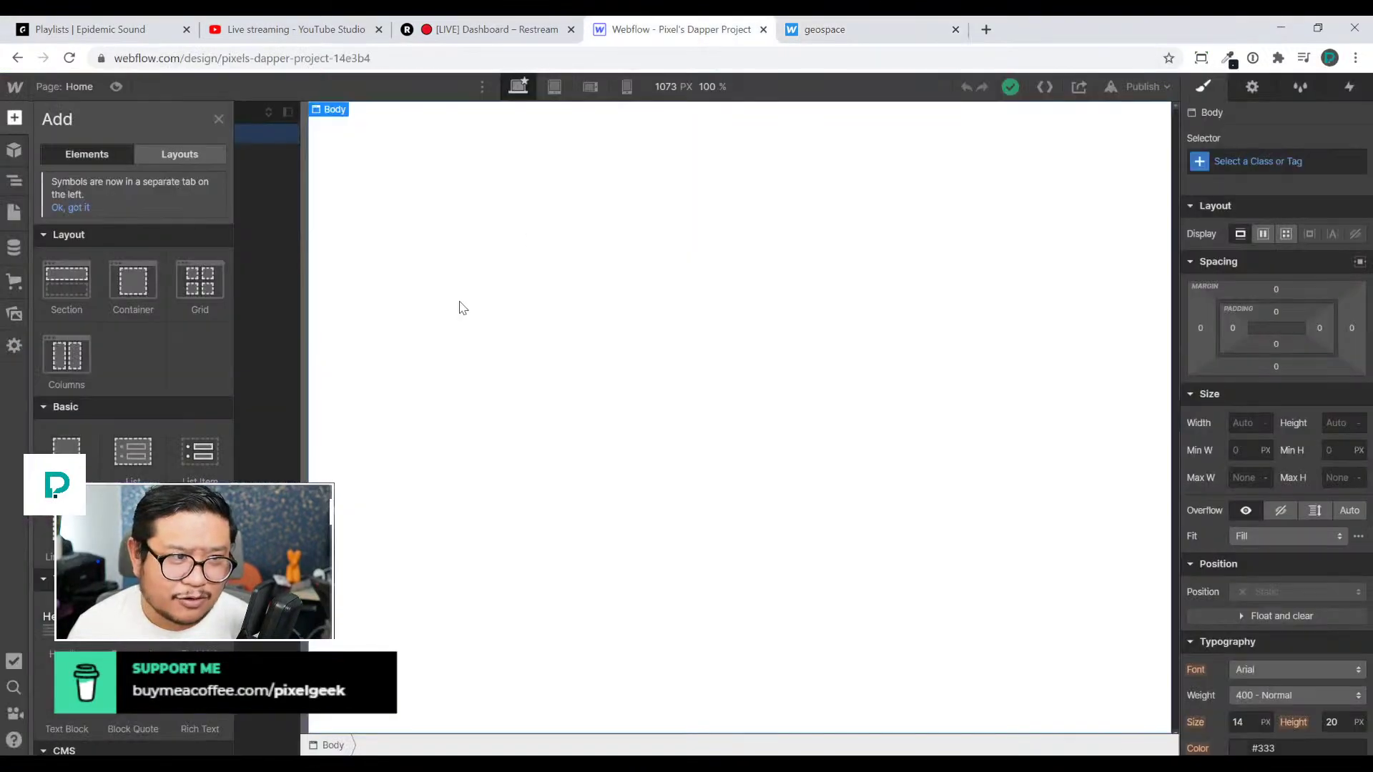
key("z")
key("a")
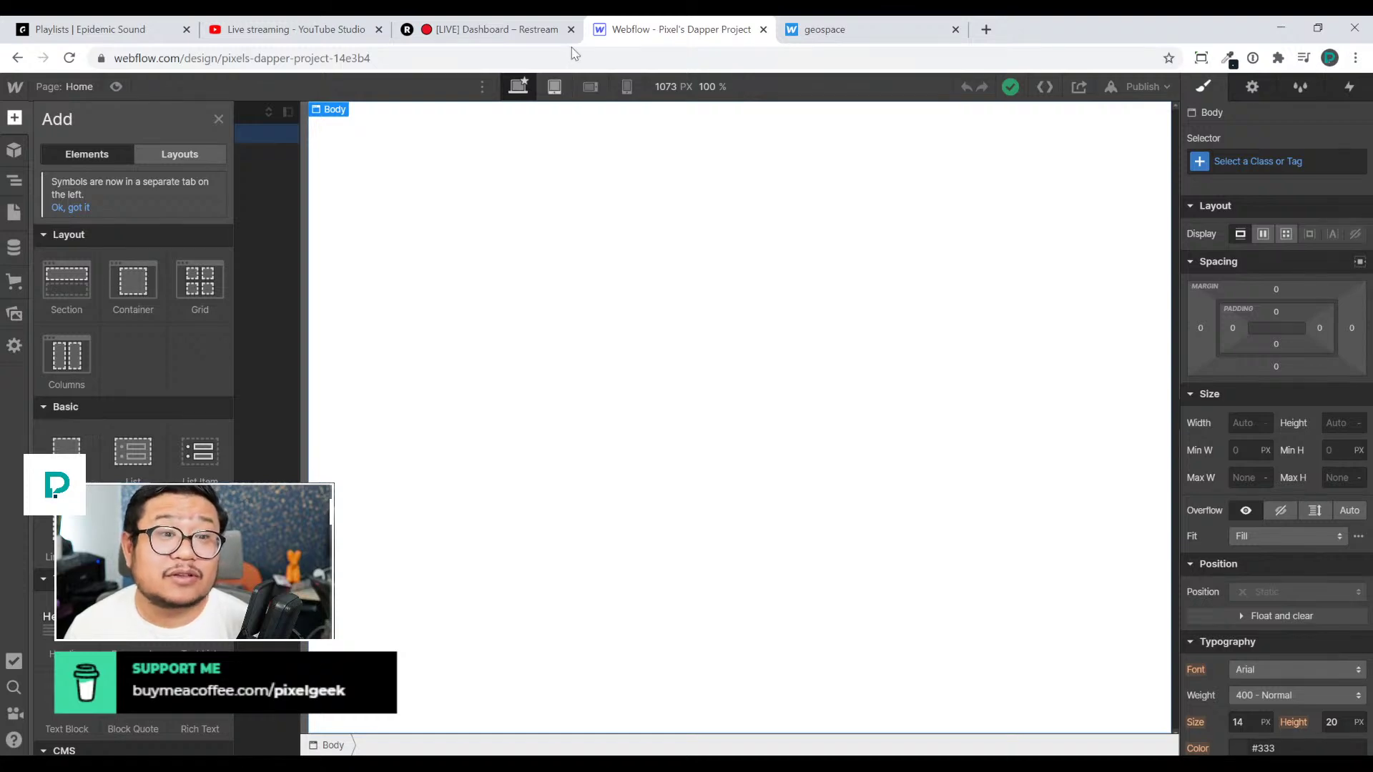
left_click(830, 30)
left_click(614, 327)
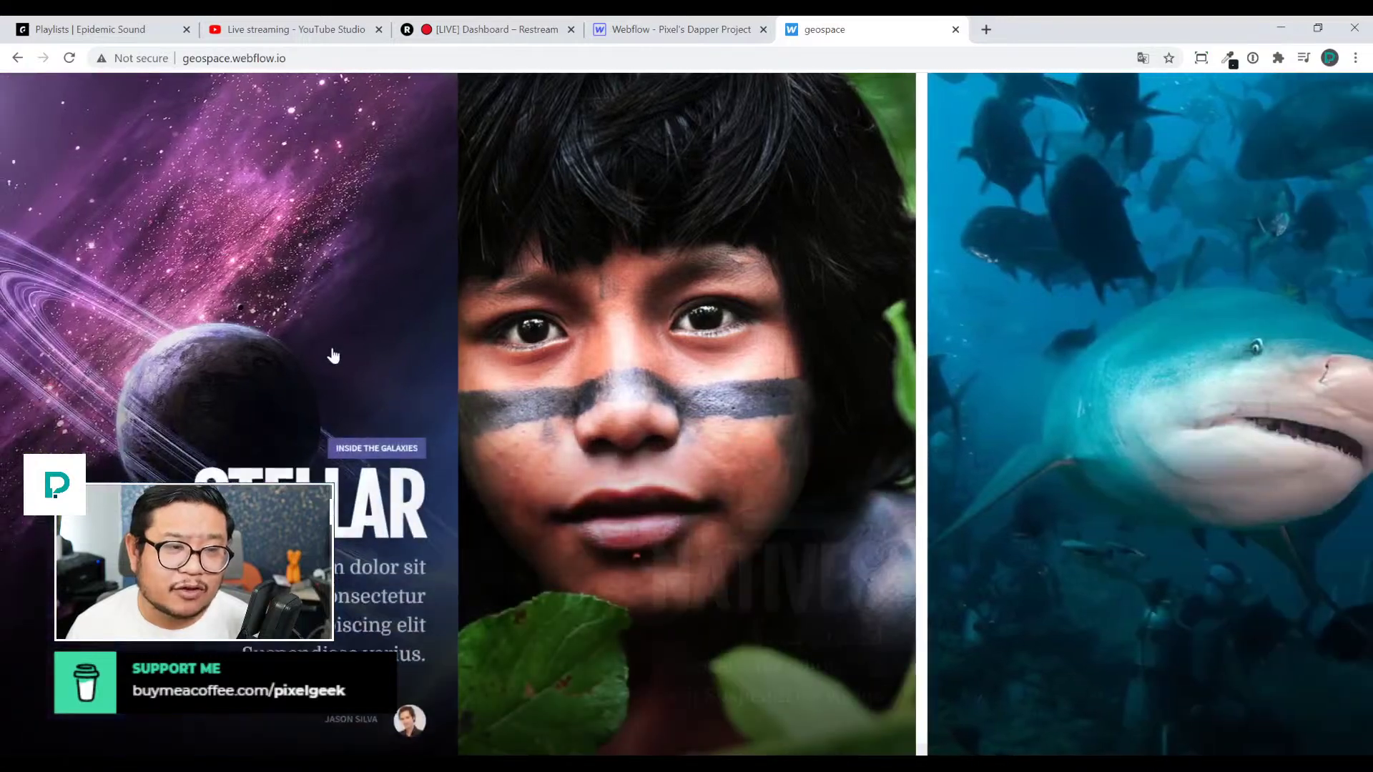
left_click(331, 355)
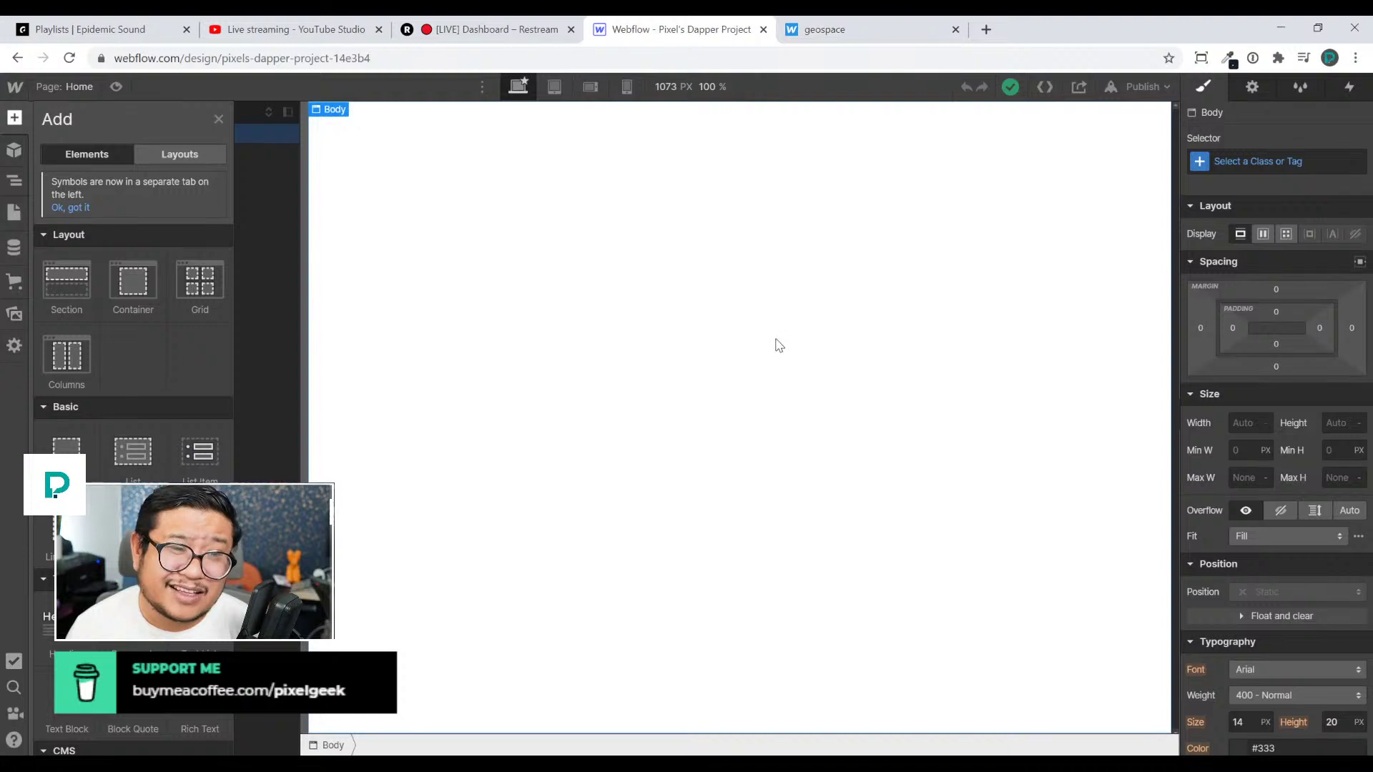
Add a div block to the page body in the Webflow project and give it the class wrapper
left_click(690, 294)
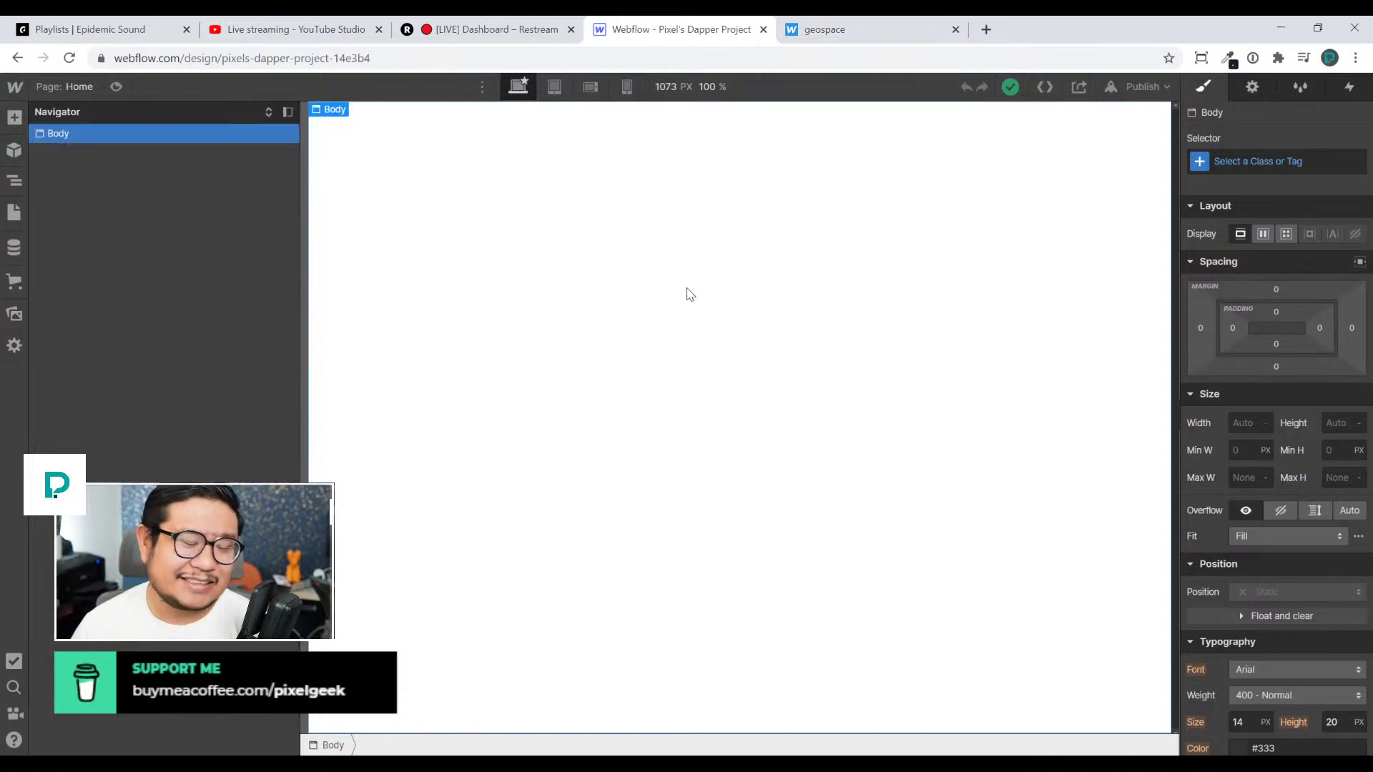
key("a")
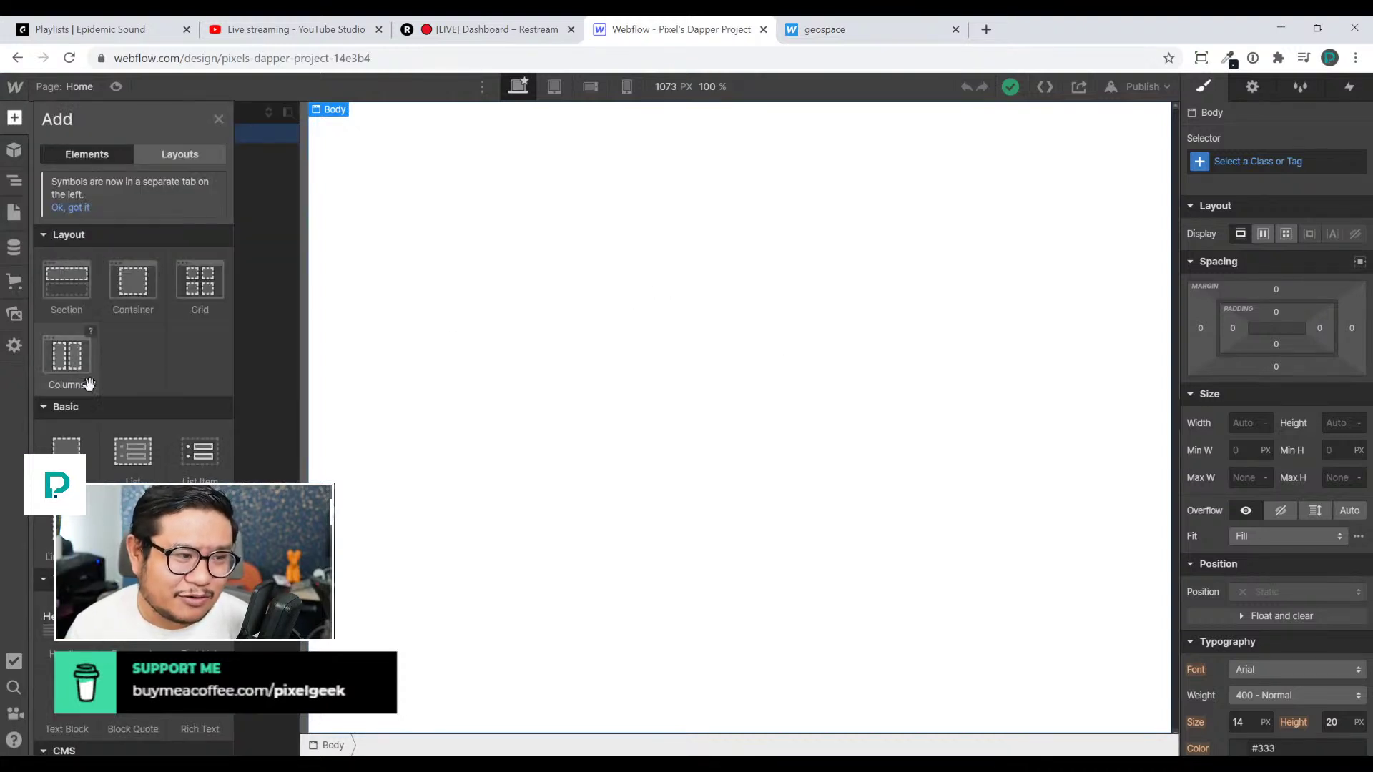
left_click_drag(66, 449, 465, 364)
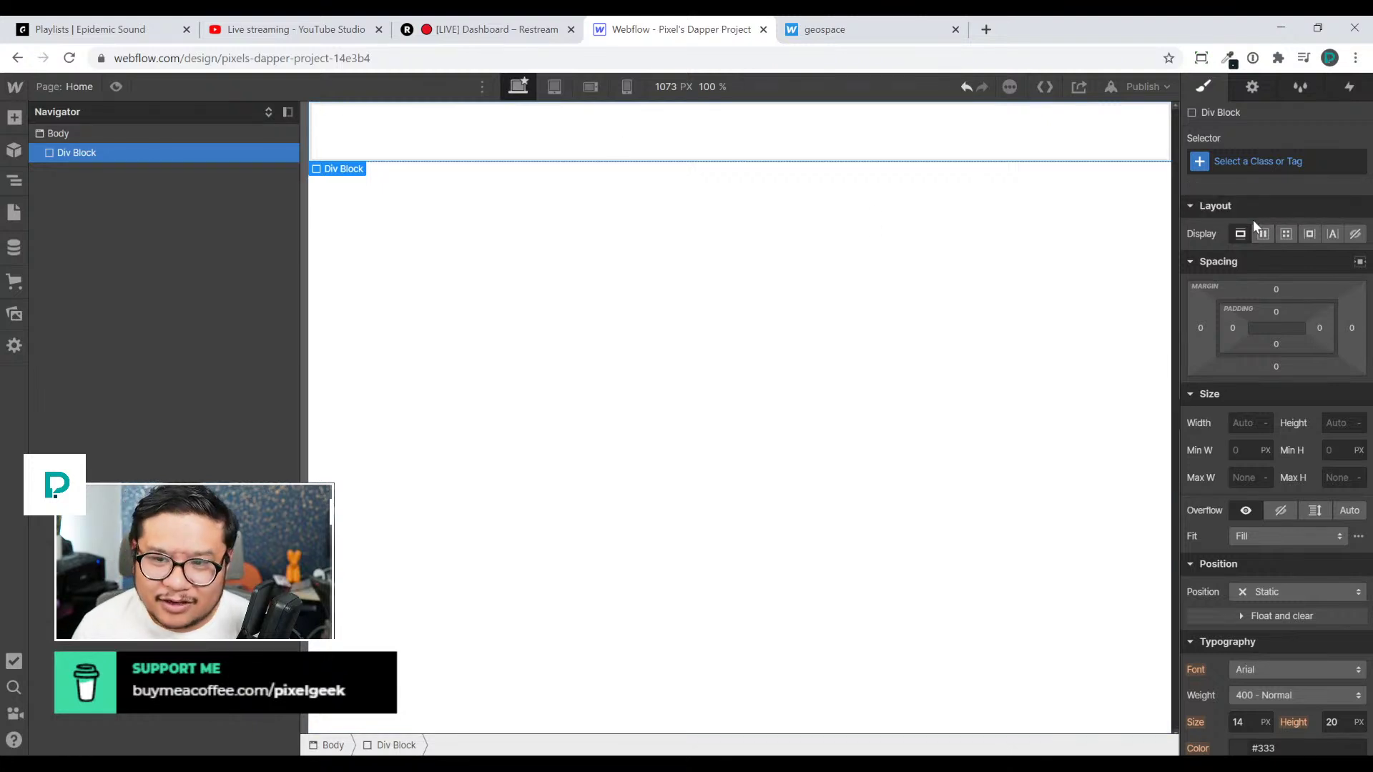
left_click(1253, 157)
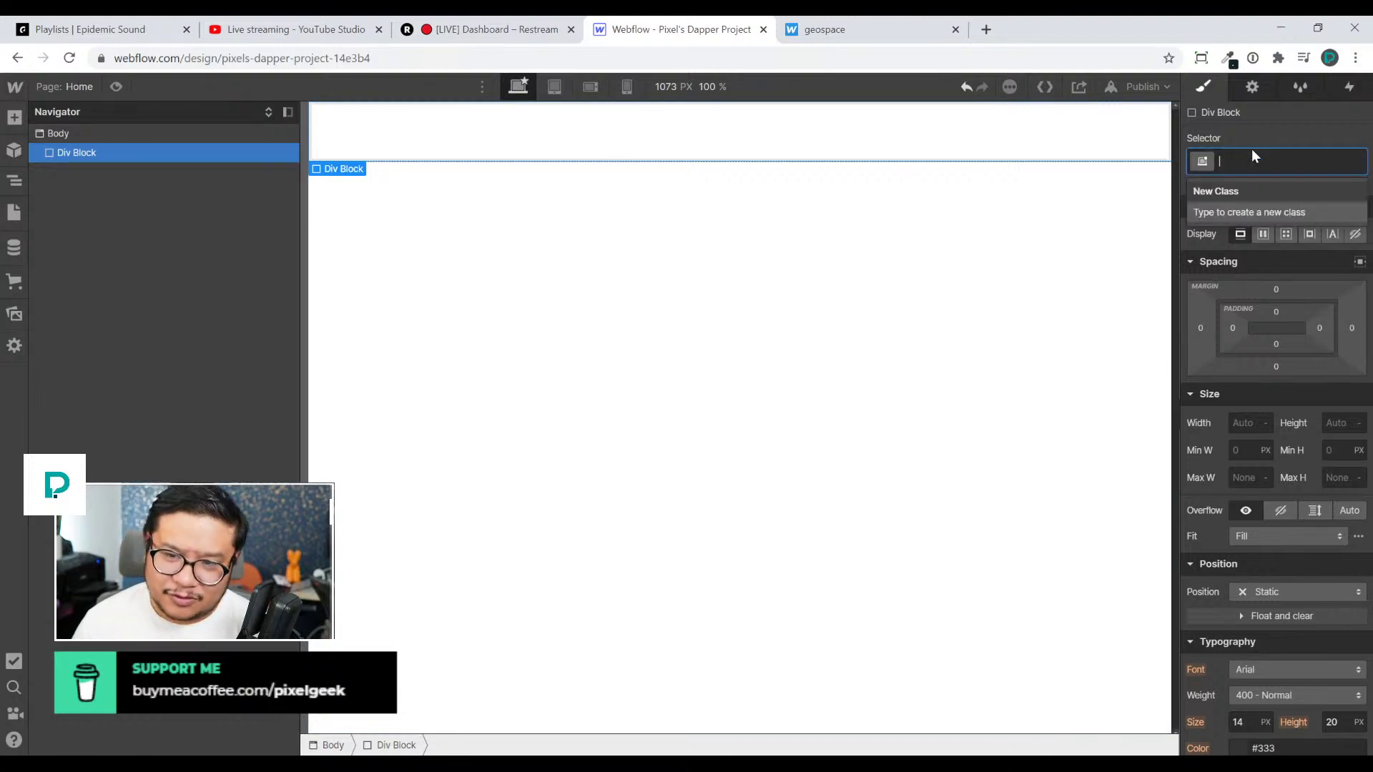
type("wrapper")
key("Return")
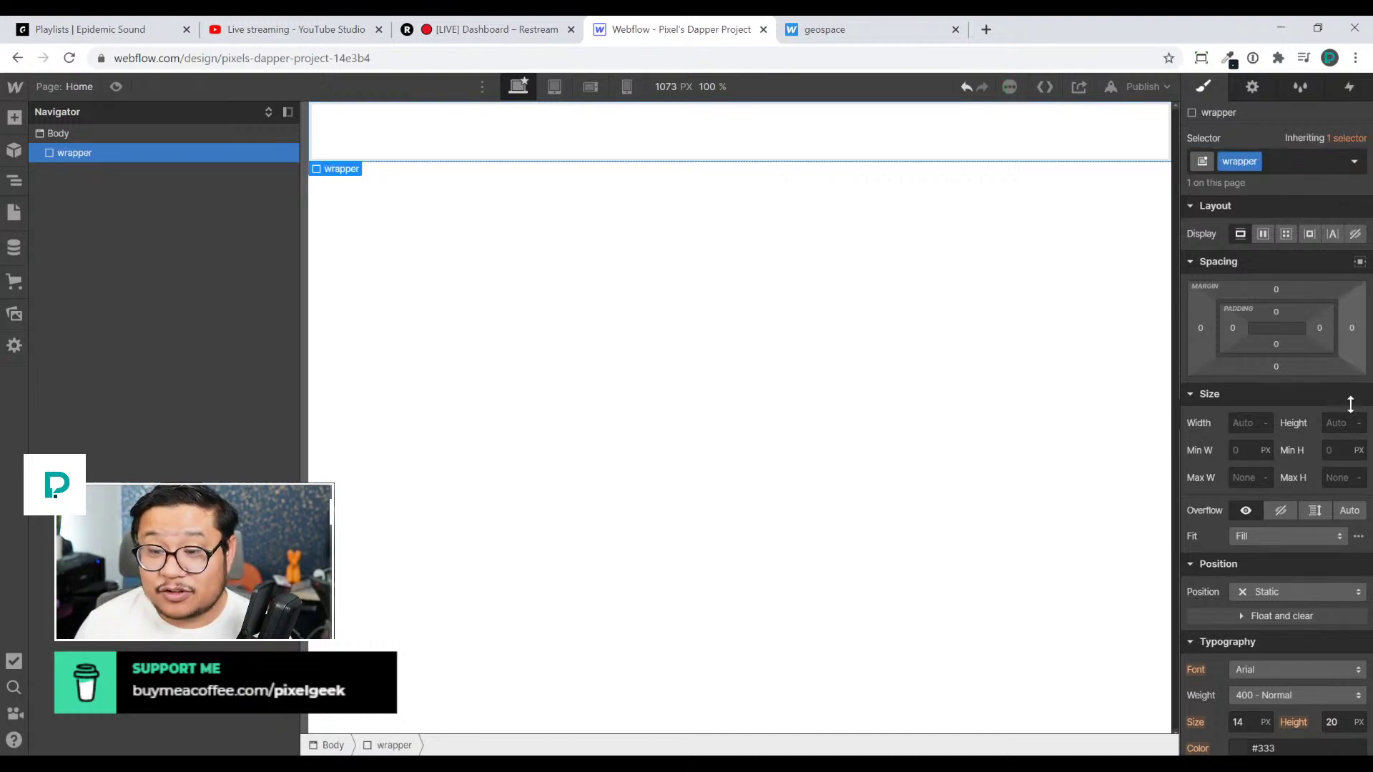
Set the wrapper's height to 100 VH and its display to flex
left_click(1339, 426)
type("100vh")
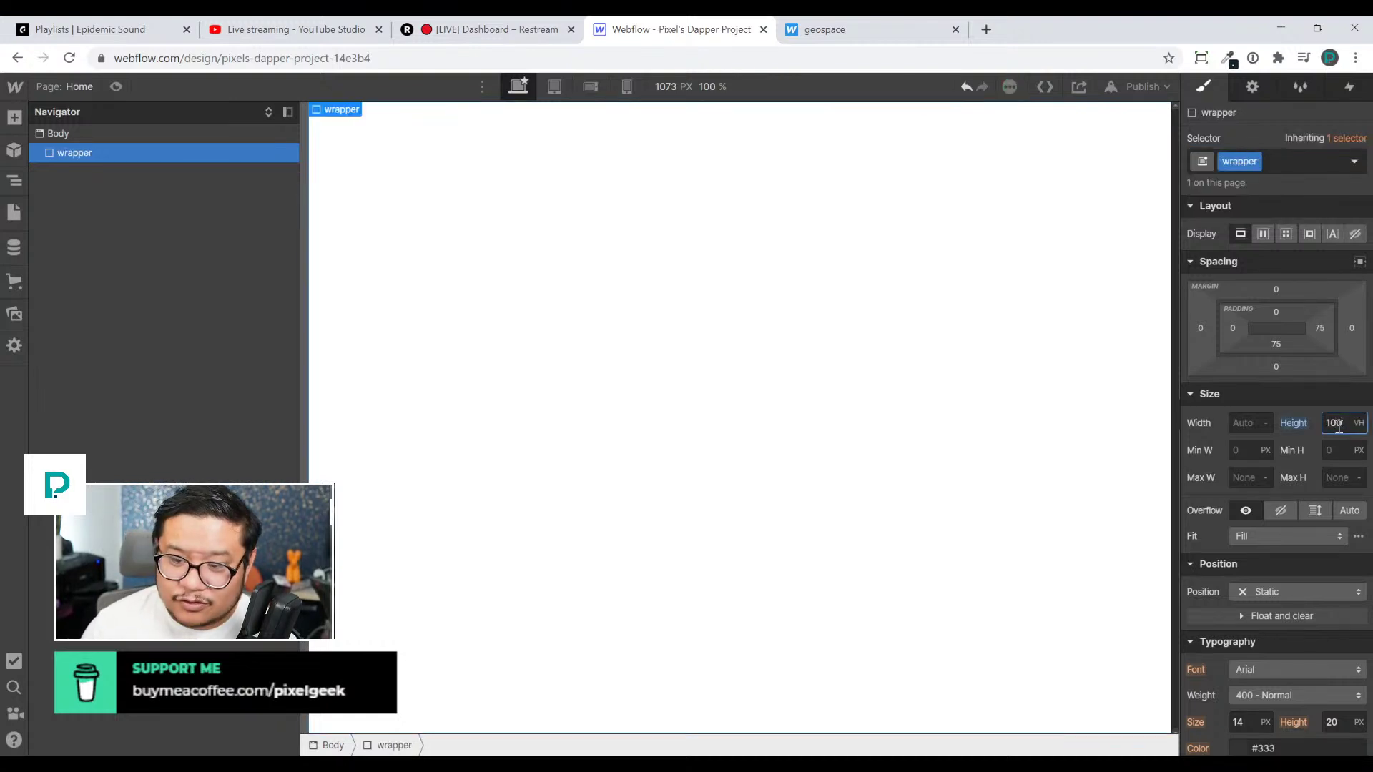
key("Return")
key("ctrl+plus")
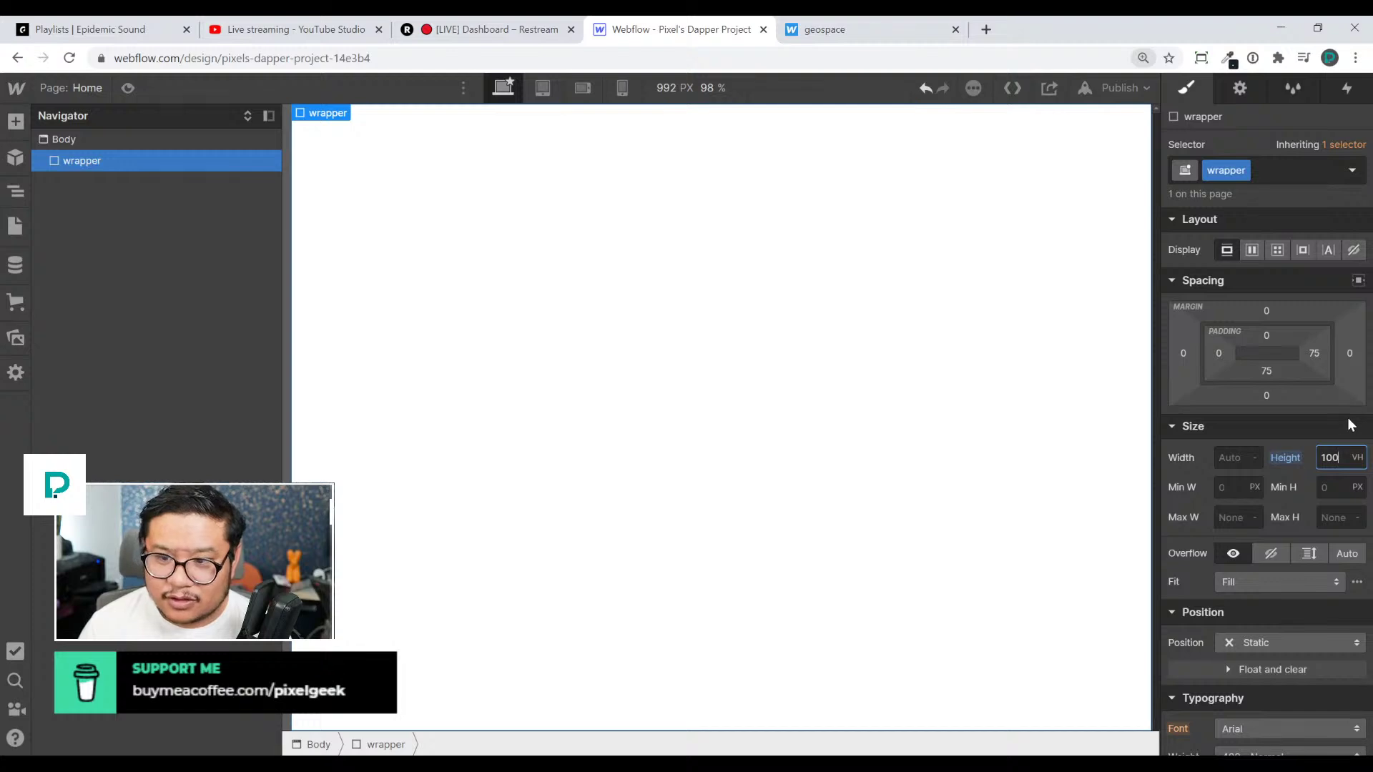
key("ctrl+plus")
key("ctrl+minus")
key("ctrl+minus")
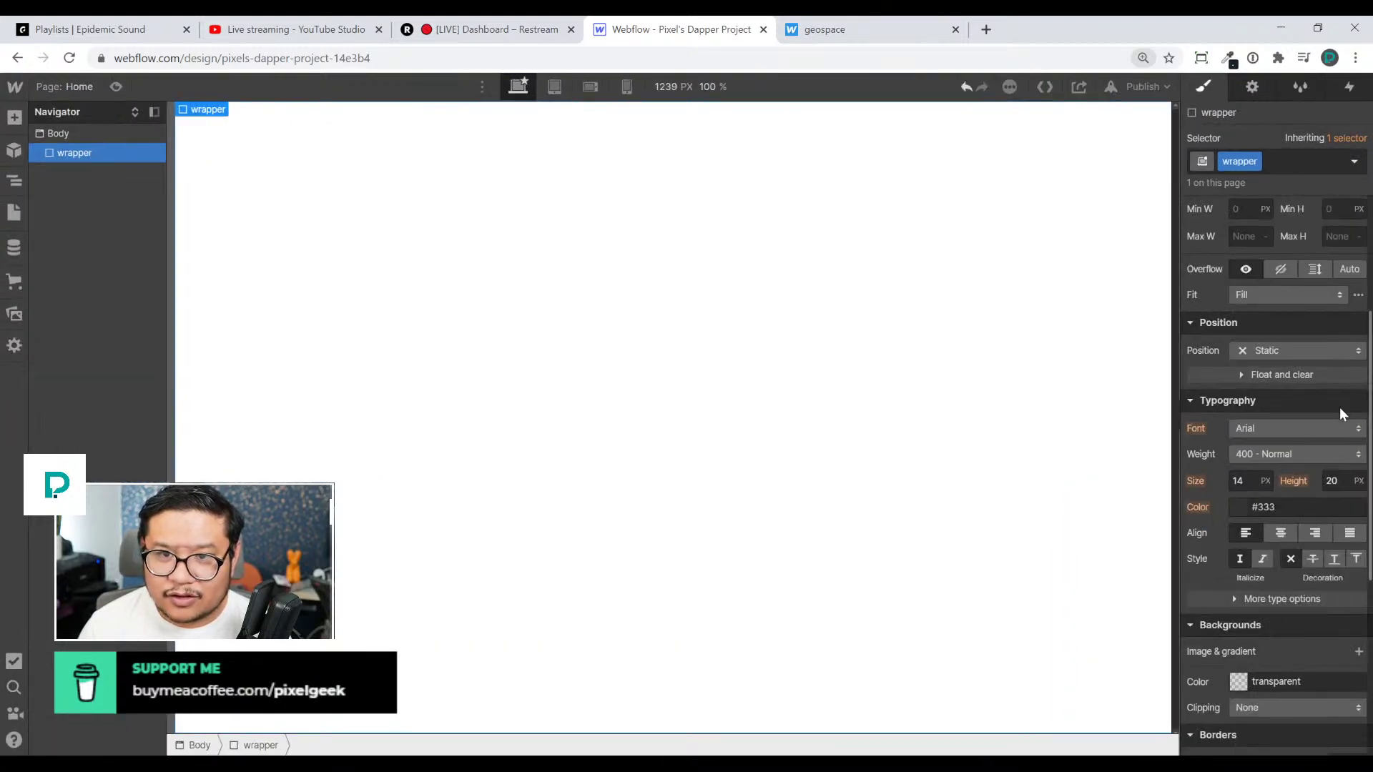
scroll(1335, 407, "up", 3)
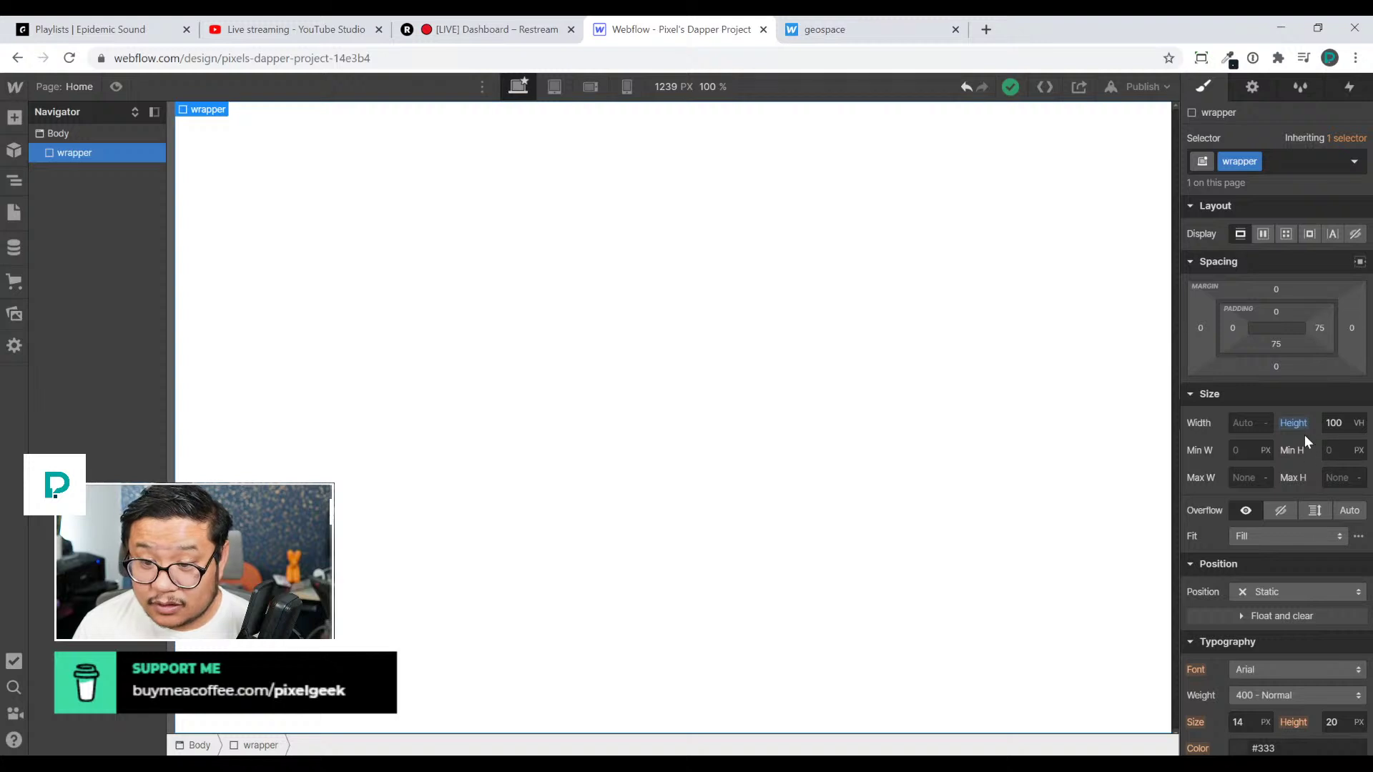
left_click(1264, 235)
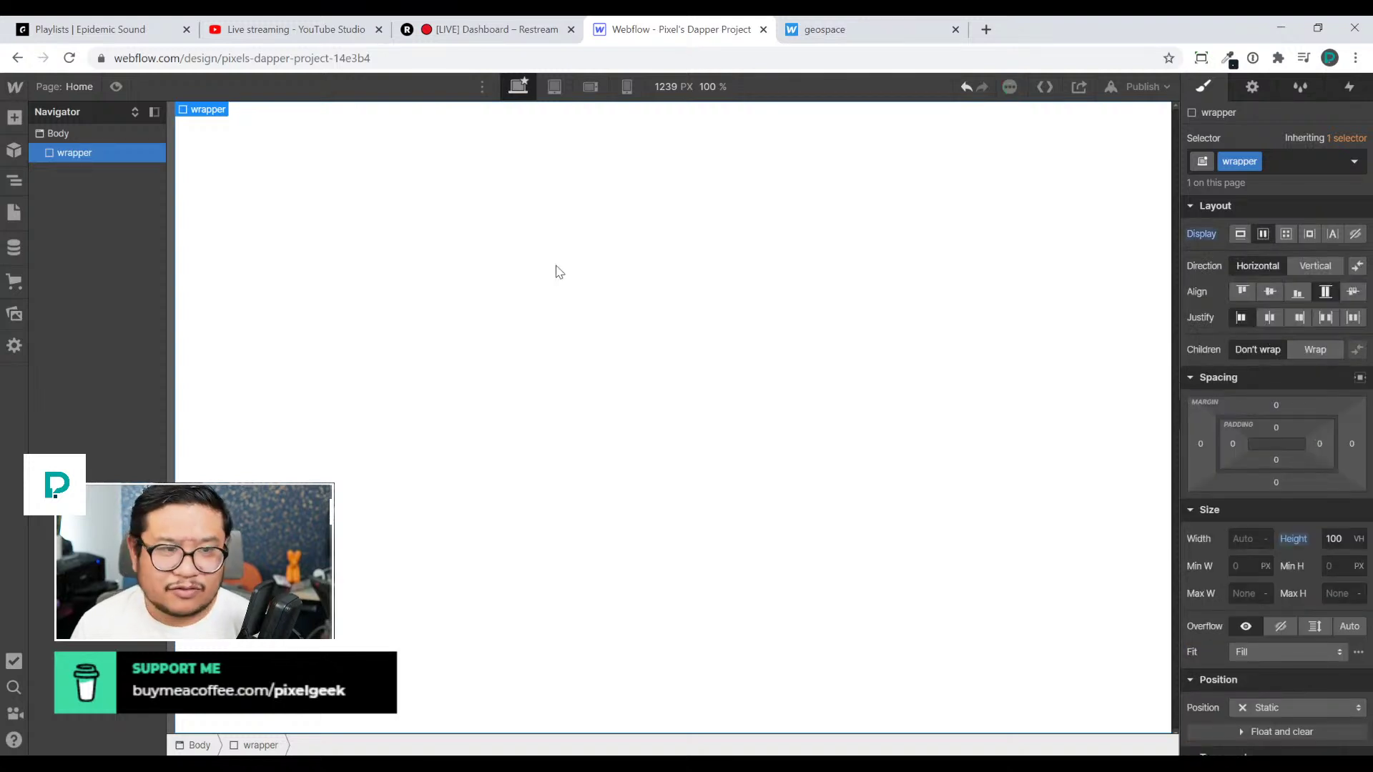
Add a div block inside the wrapper and give it the class col
key("a")
left_click_drag(66, 446, 435, 315)
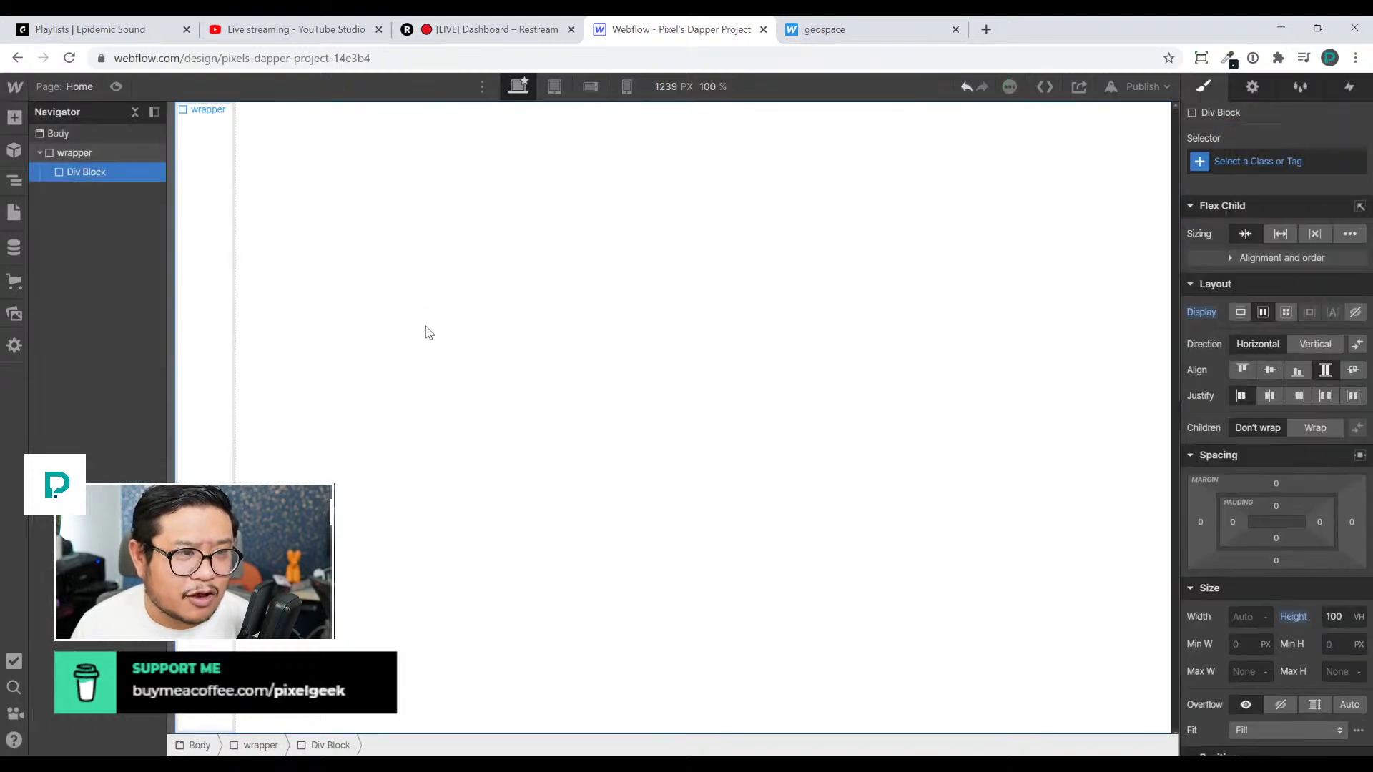
left_click(1276, 162)
type("col")
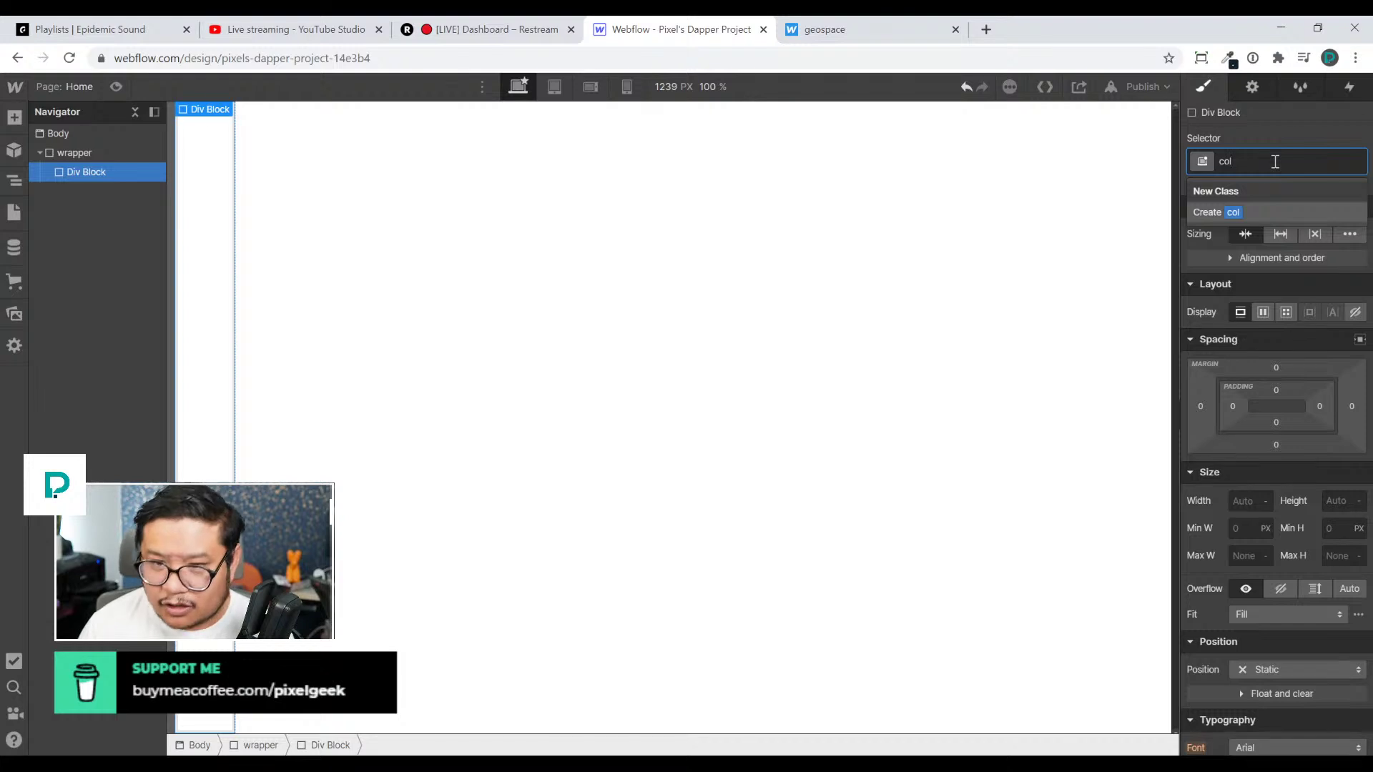
key("Return")
Make the col block grow to fill the available space and duplicate it twice to form three columns
left_click(1288, 236)
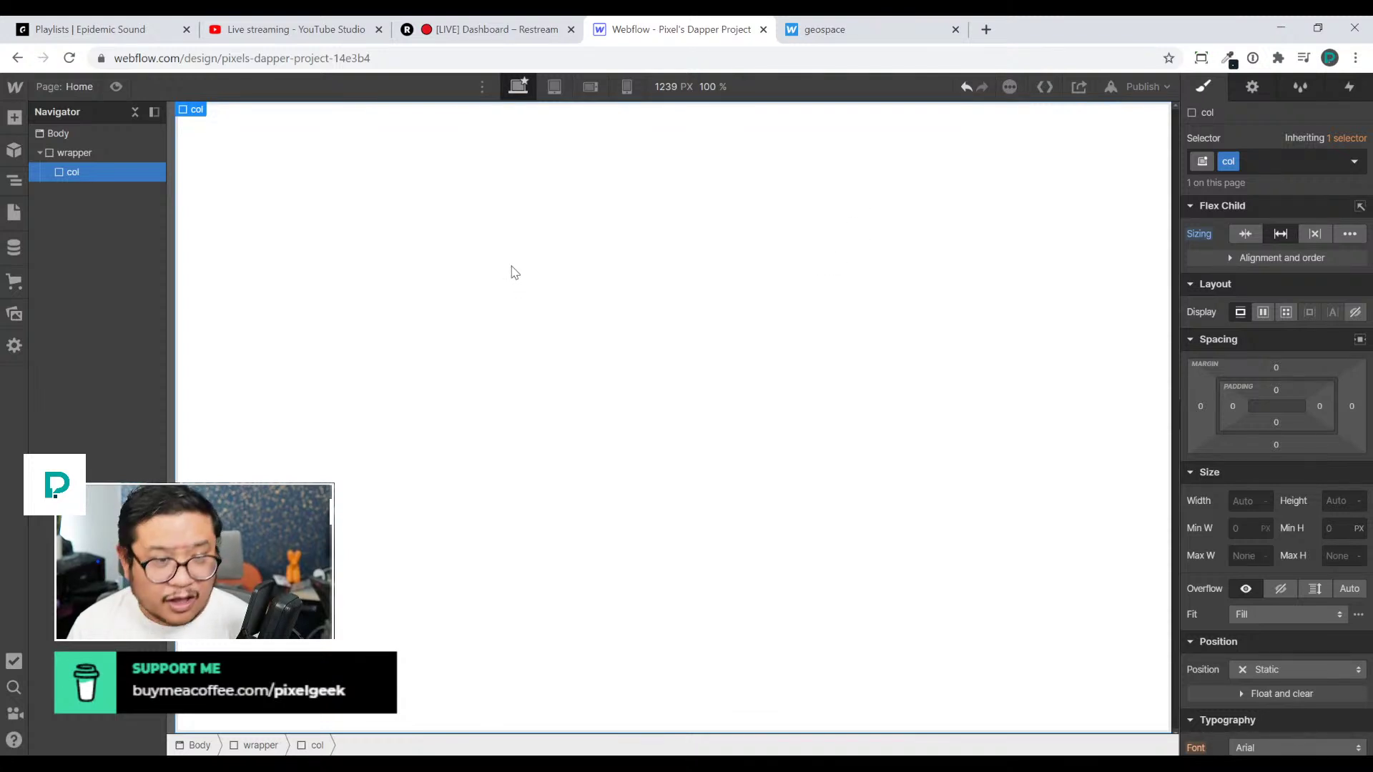
key("ctrl+d")
key("ctrl+d")
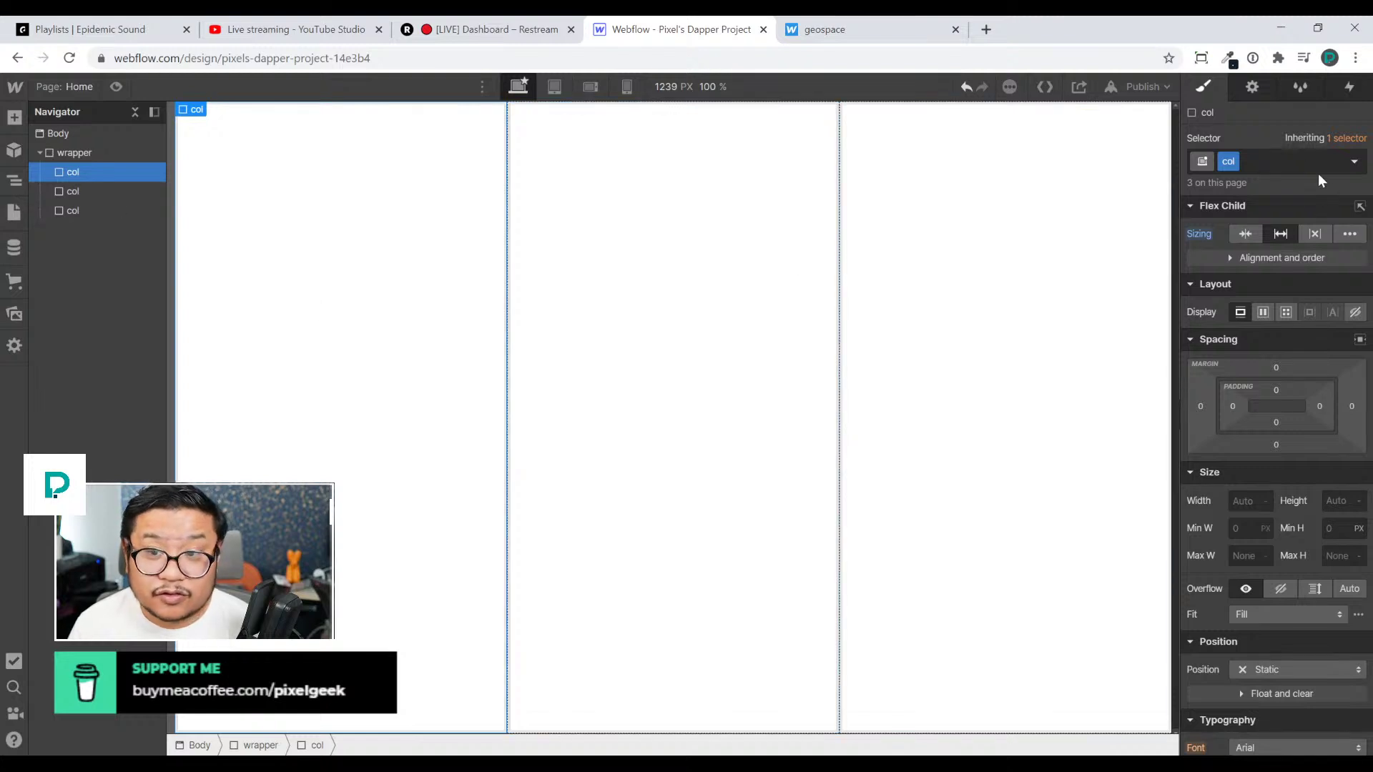
left_click(1295, 157)
type("col1")
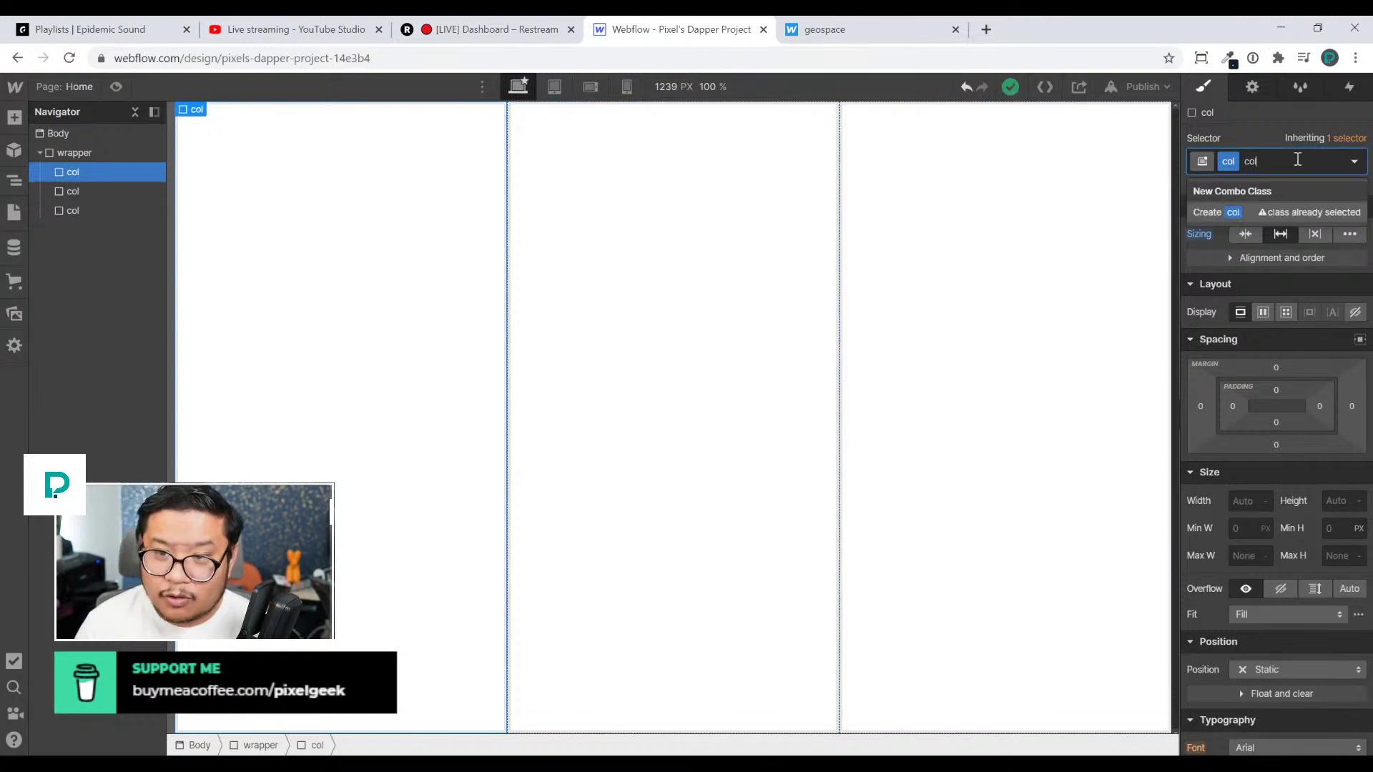
key("Return")
scroll(1260, 516, "down", 8)
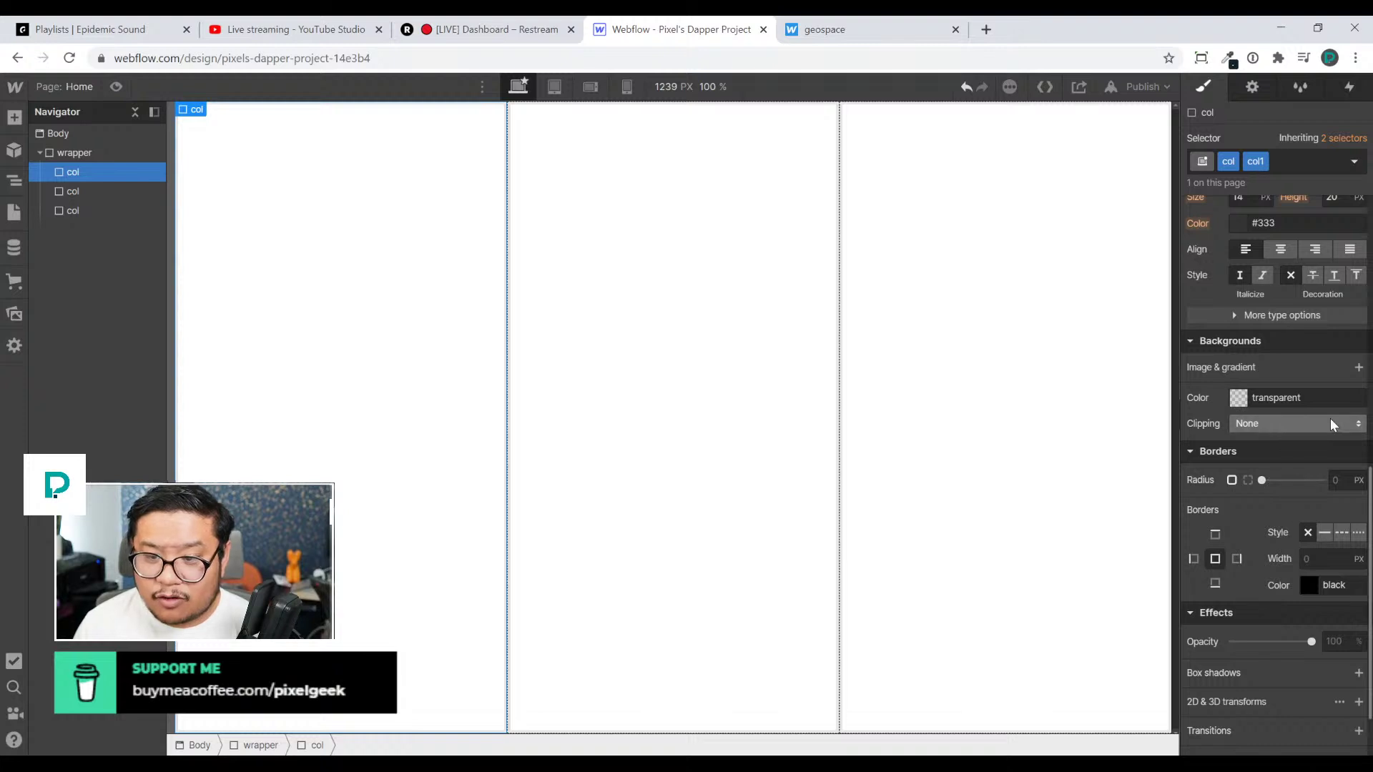
left_click(1359, 367)
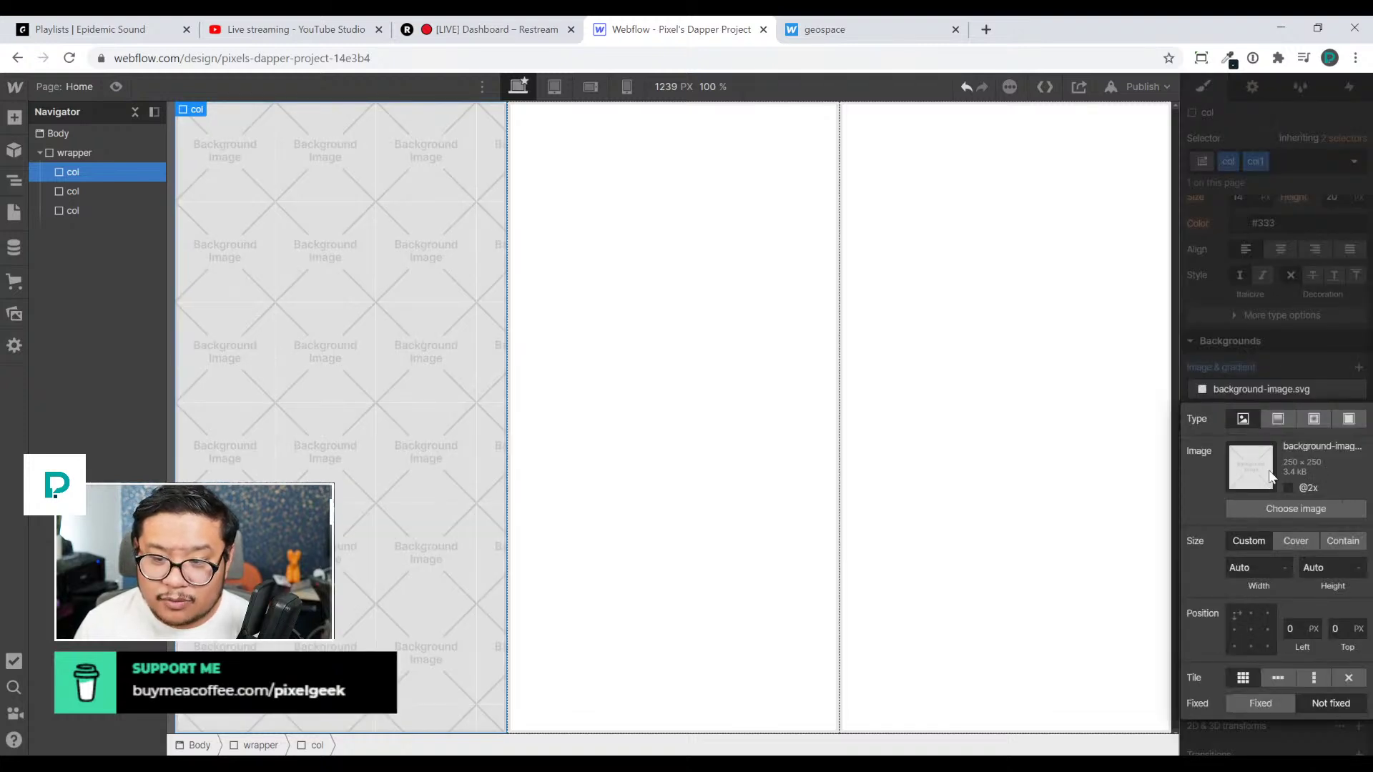
left_click(1285, 505)
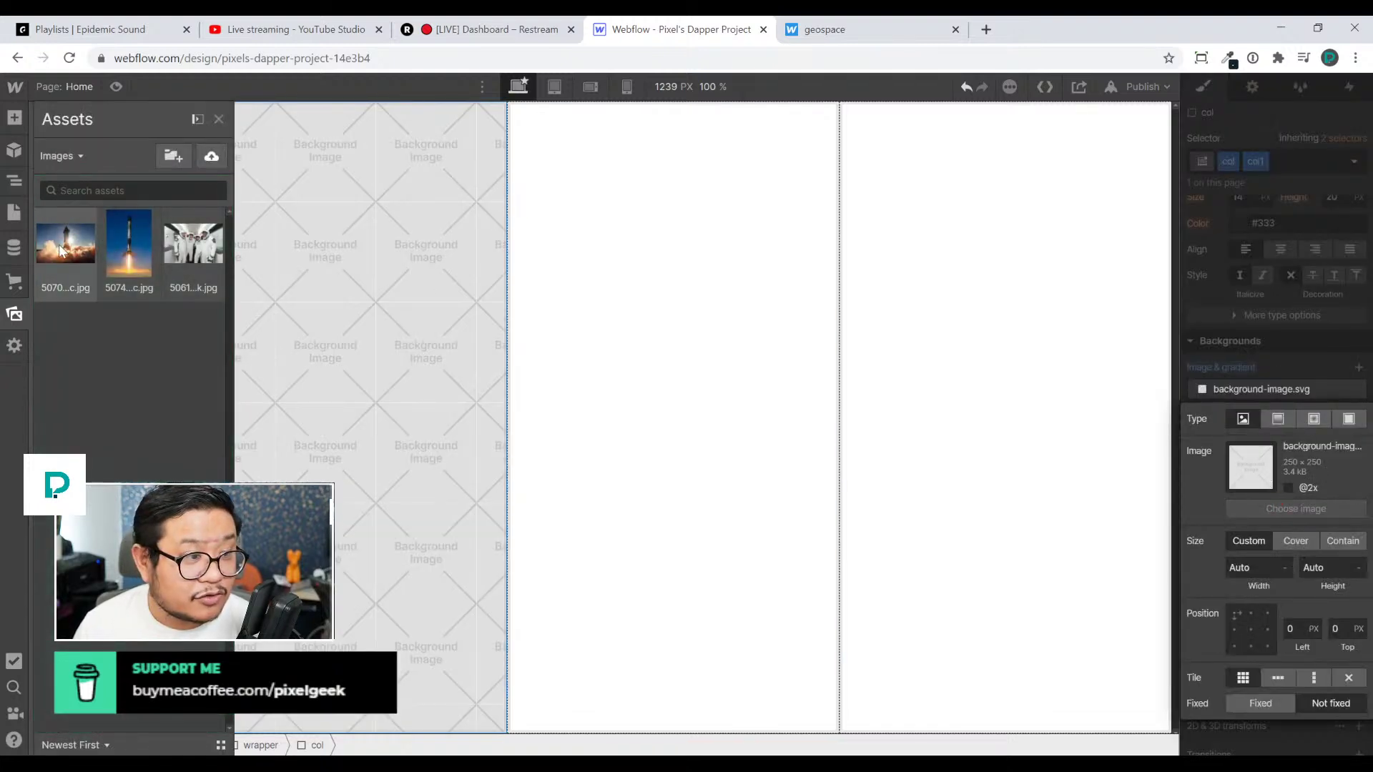
left_click(59, 252)
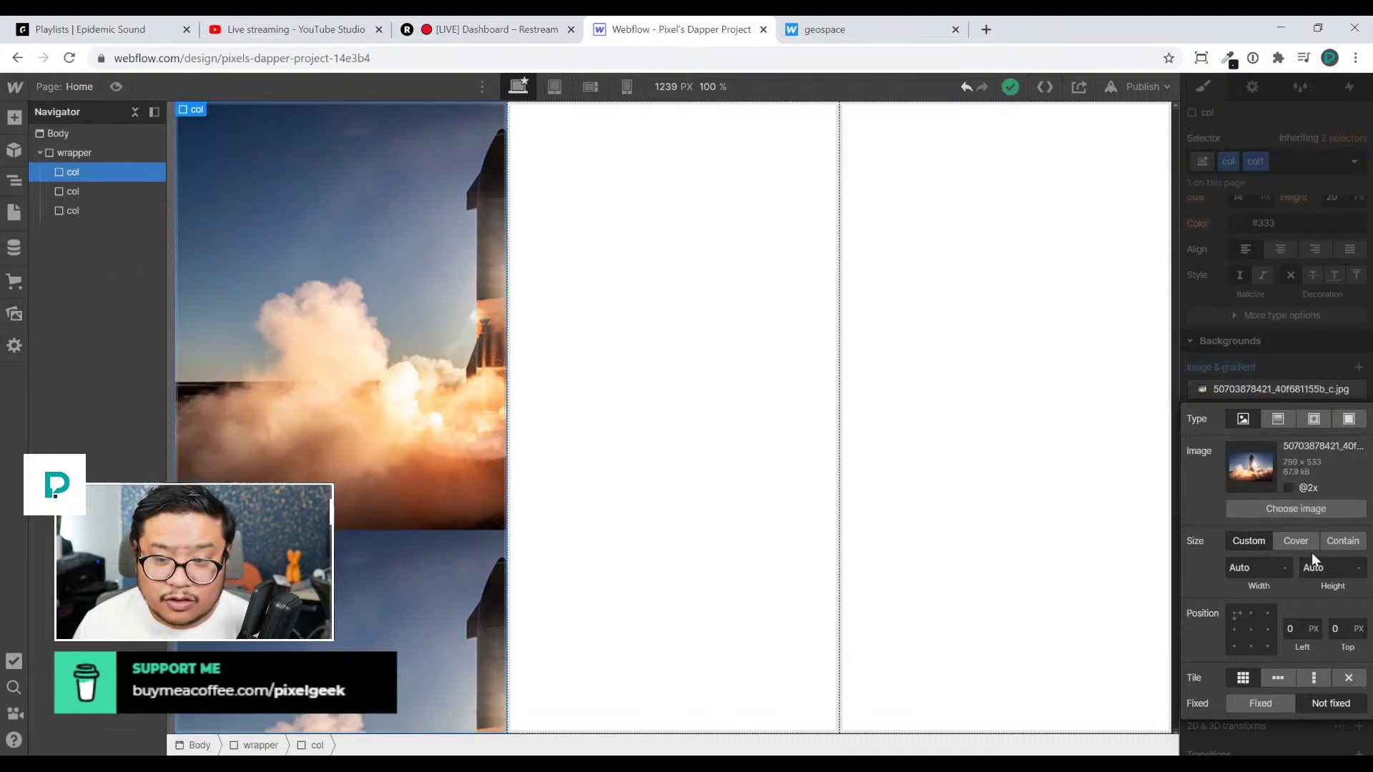
Size the first column's background image to Cover and center it at 50% left and 50% top
left_click(1302, 543)
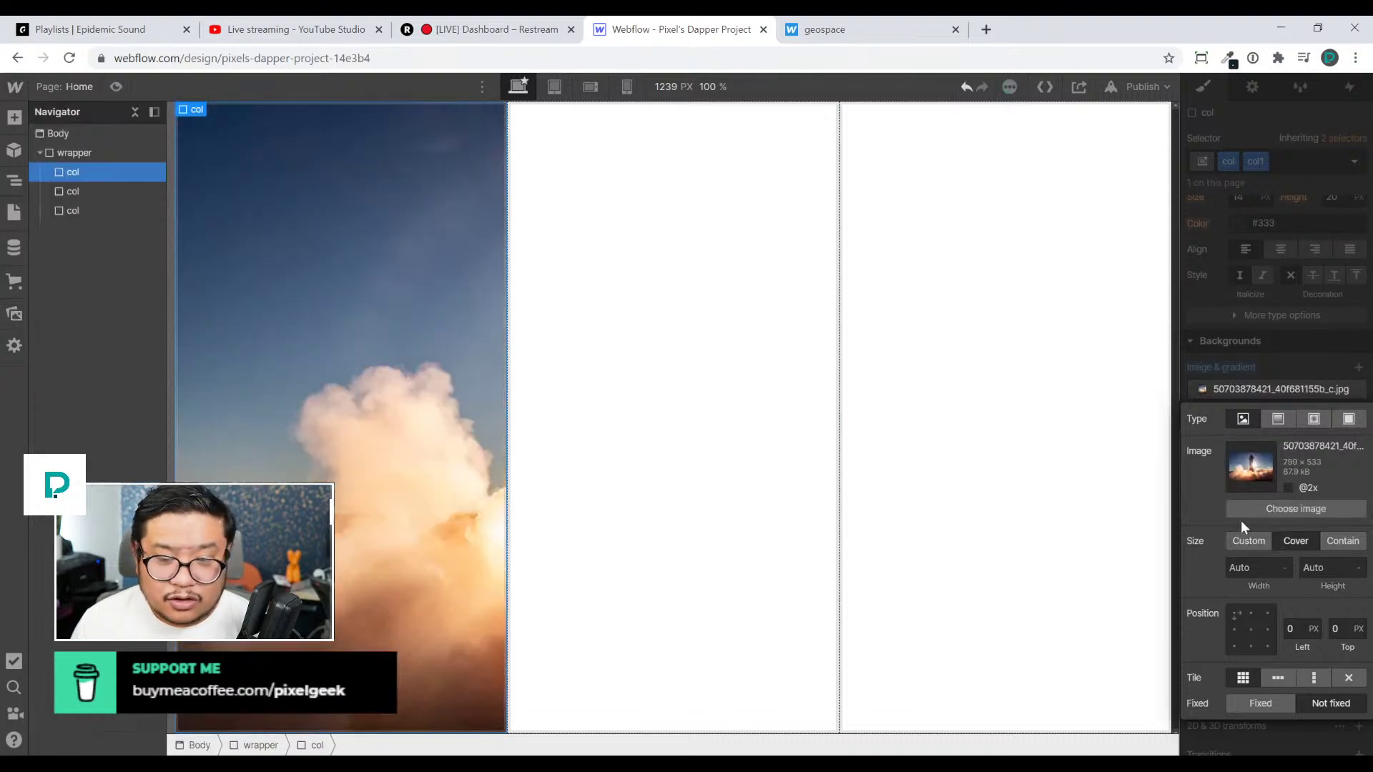
left_click(1251, 629)
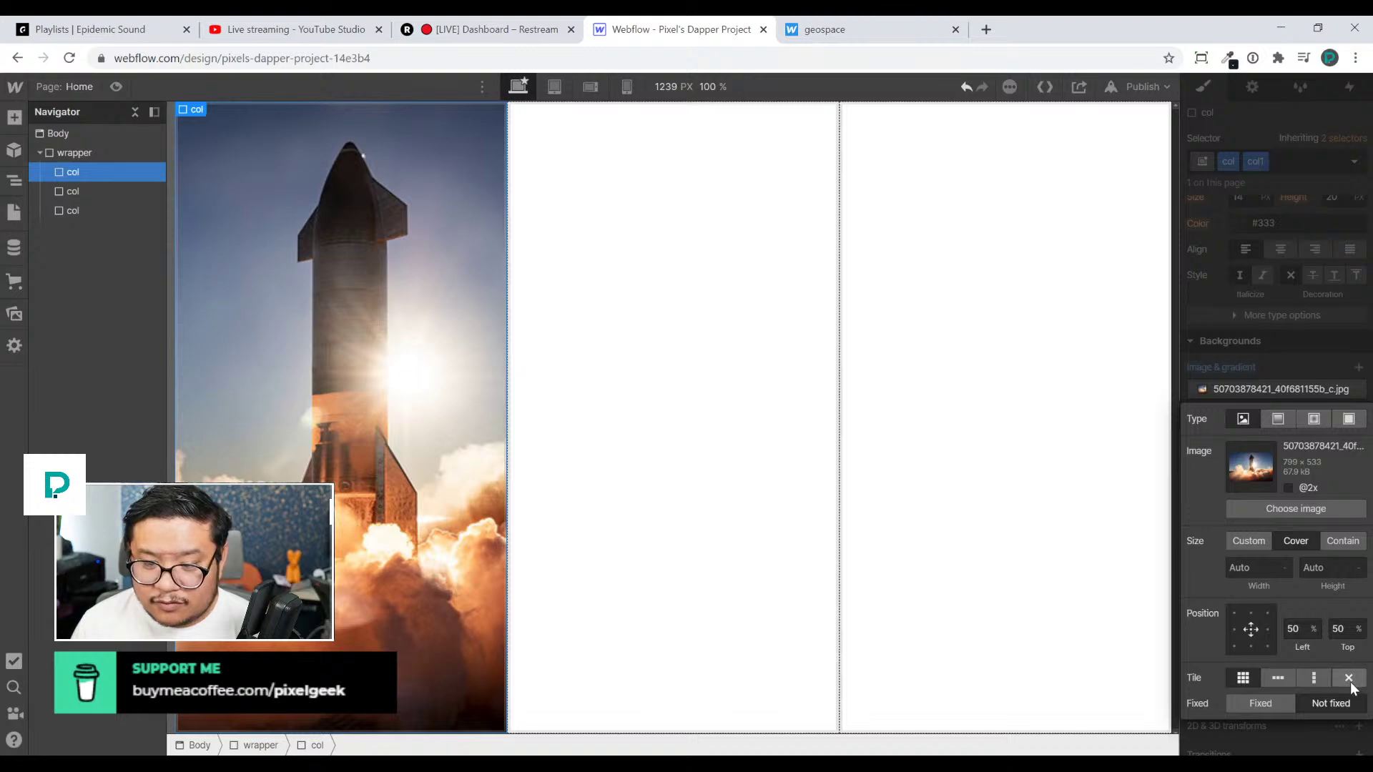
left_click(1273, 332)
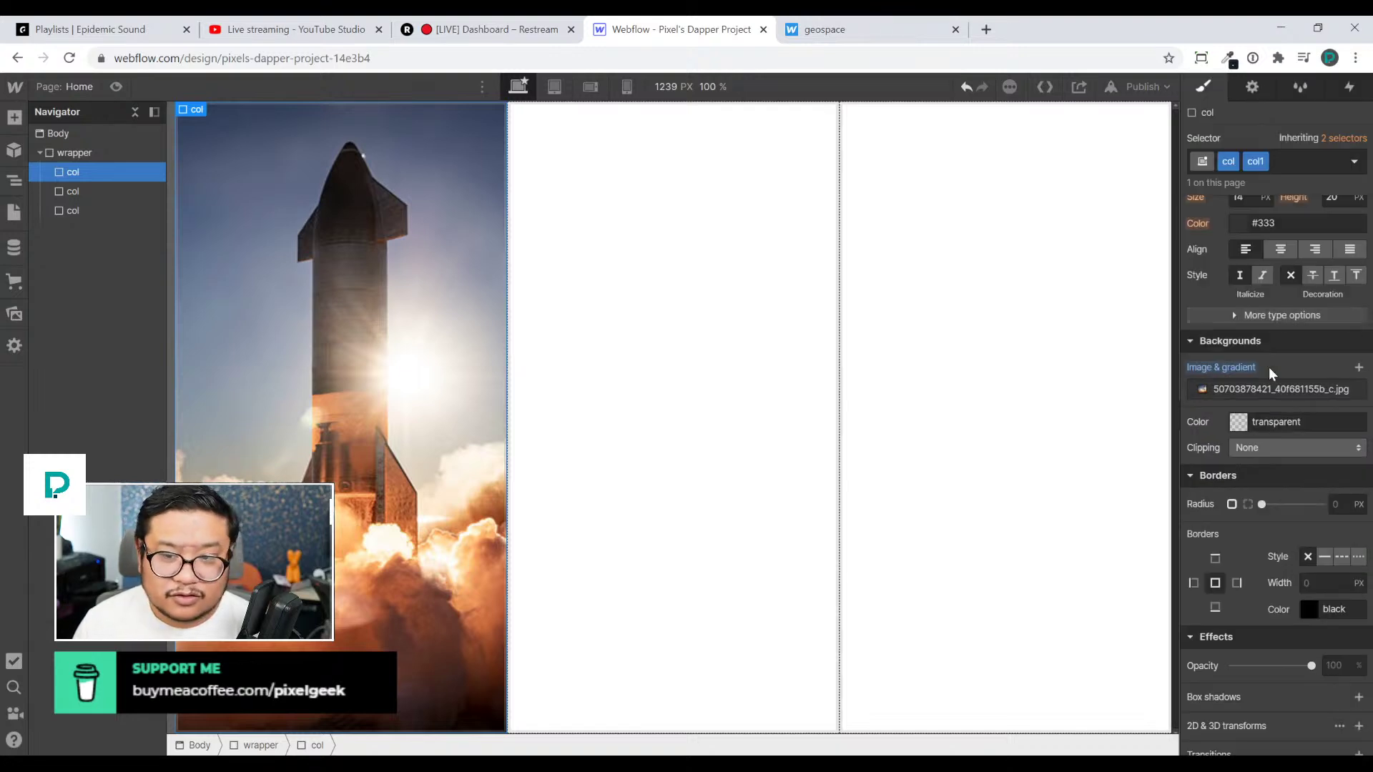
left_click(533, 307)
left_click(1294, 160)
type("col2")
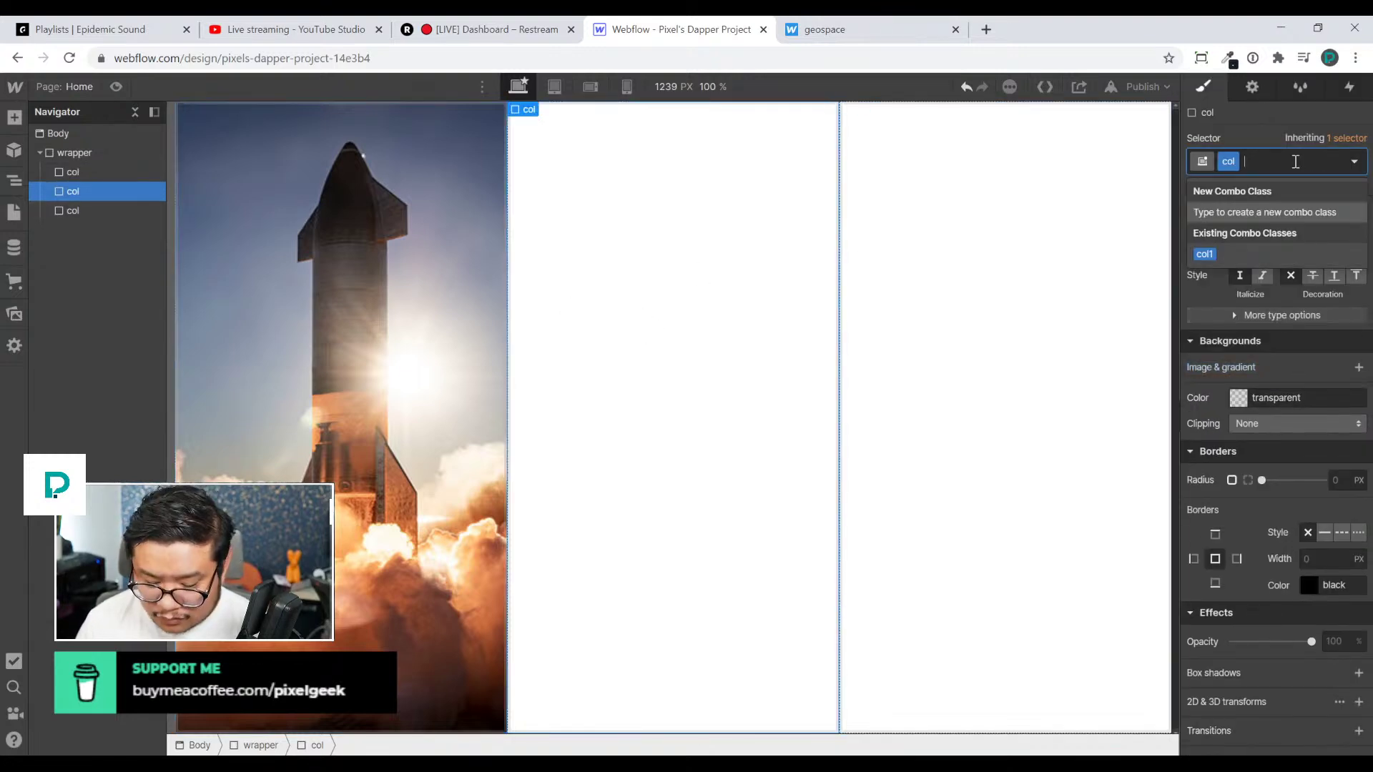
key("Return")
left_click(1358, 368)
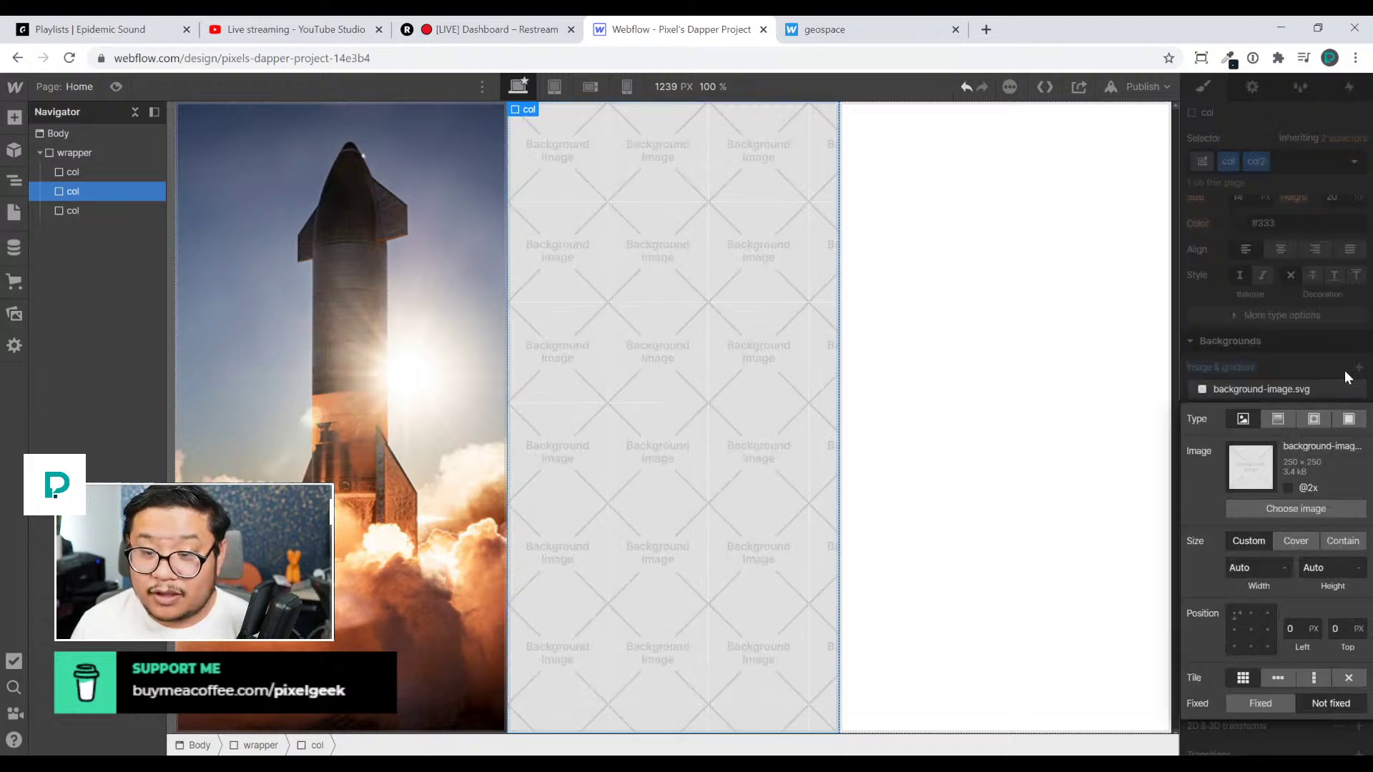
left_click(1287, 508)
left_click(140, 236)
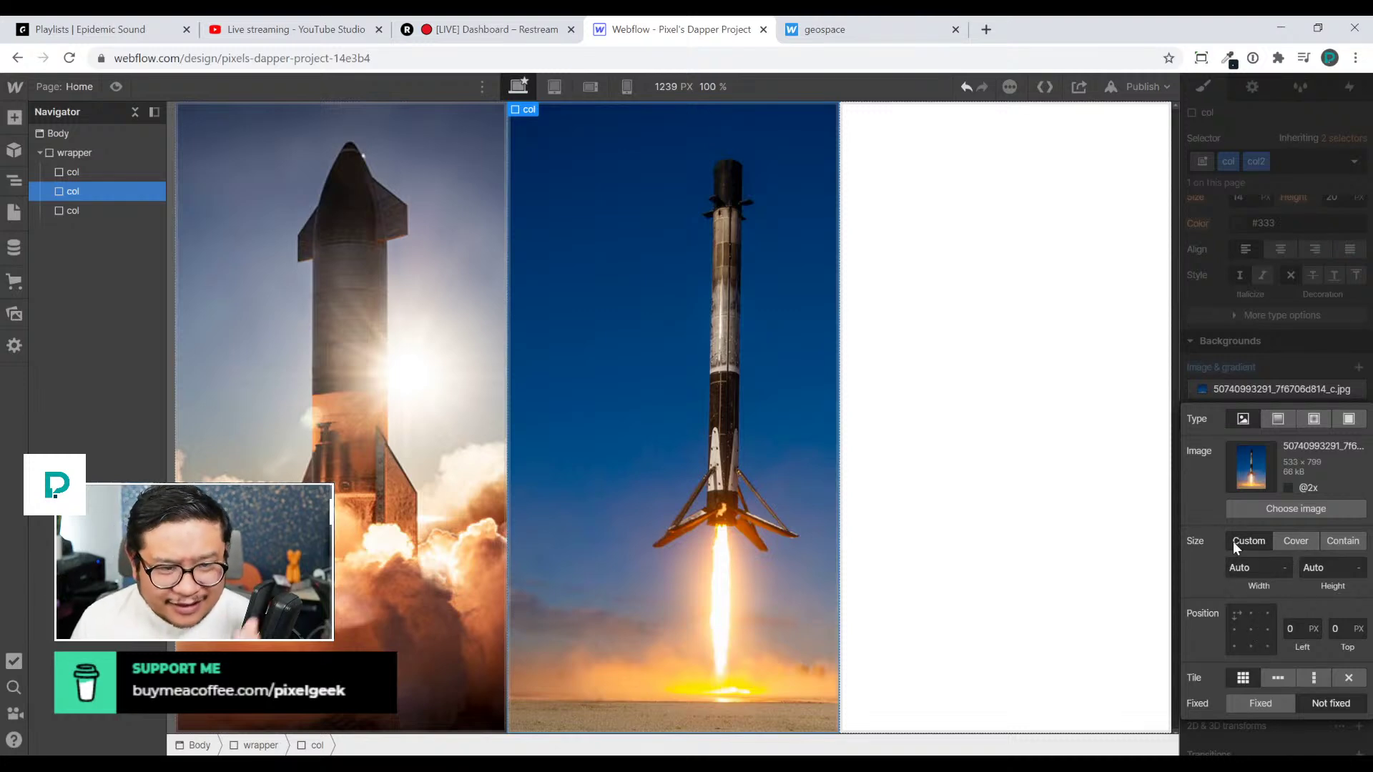
Size the middle column's background image to Cover, turn off tiling and center its position
left_click(1302, 538)
left_click(1347, 678)
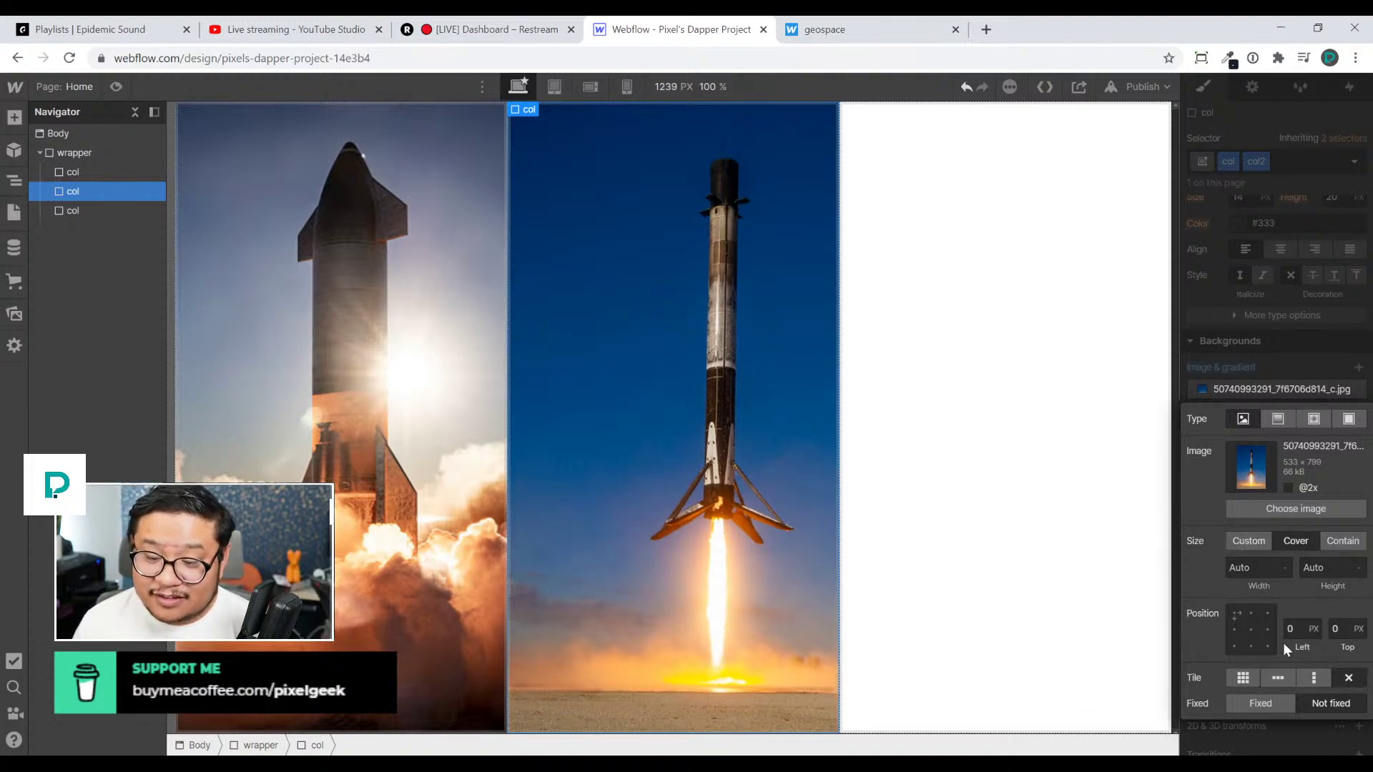
left_click(1249, 631)
left_click(1294, 292)
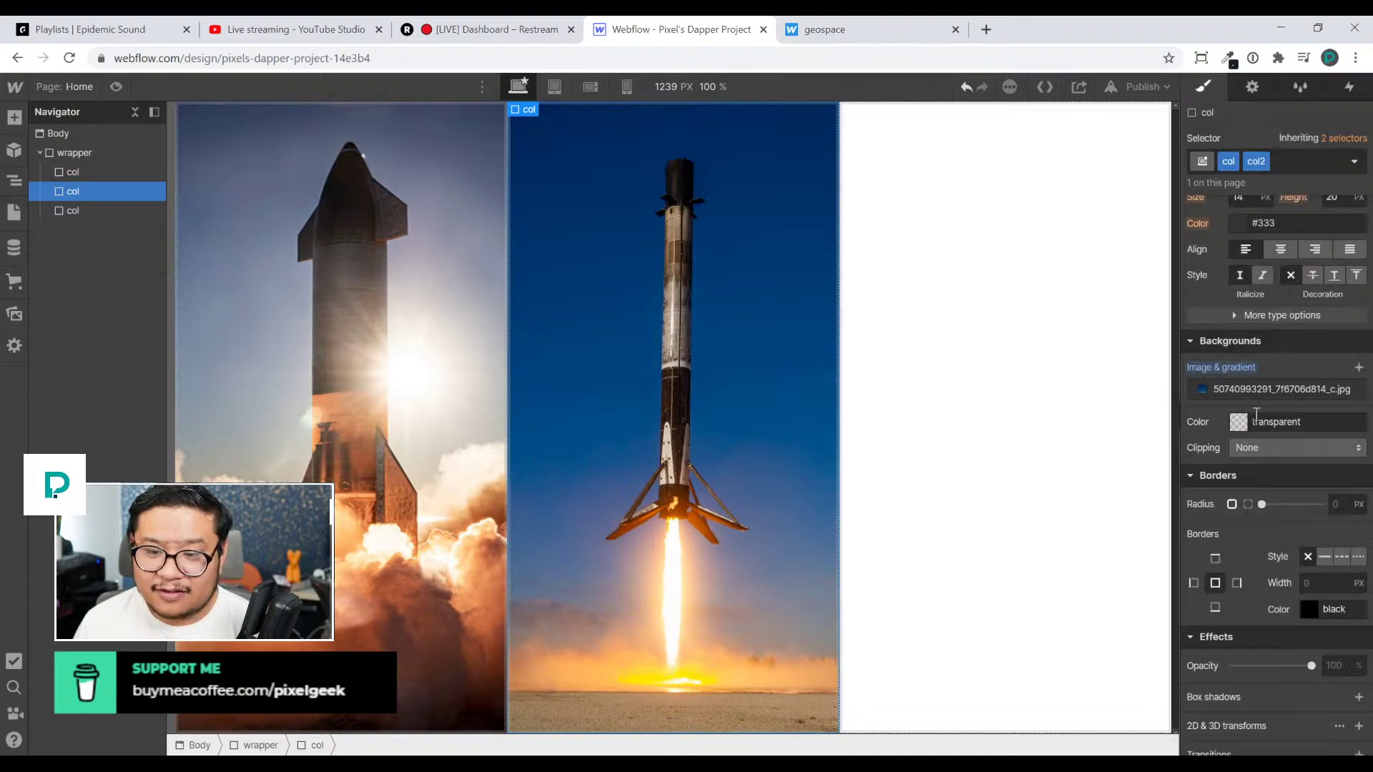
left_click(966, 286)
left_click(1248, 164)
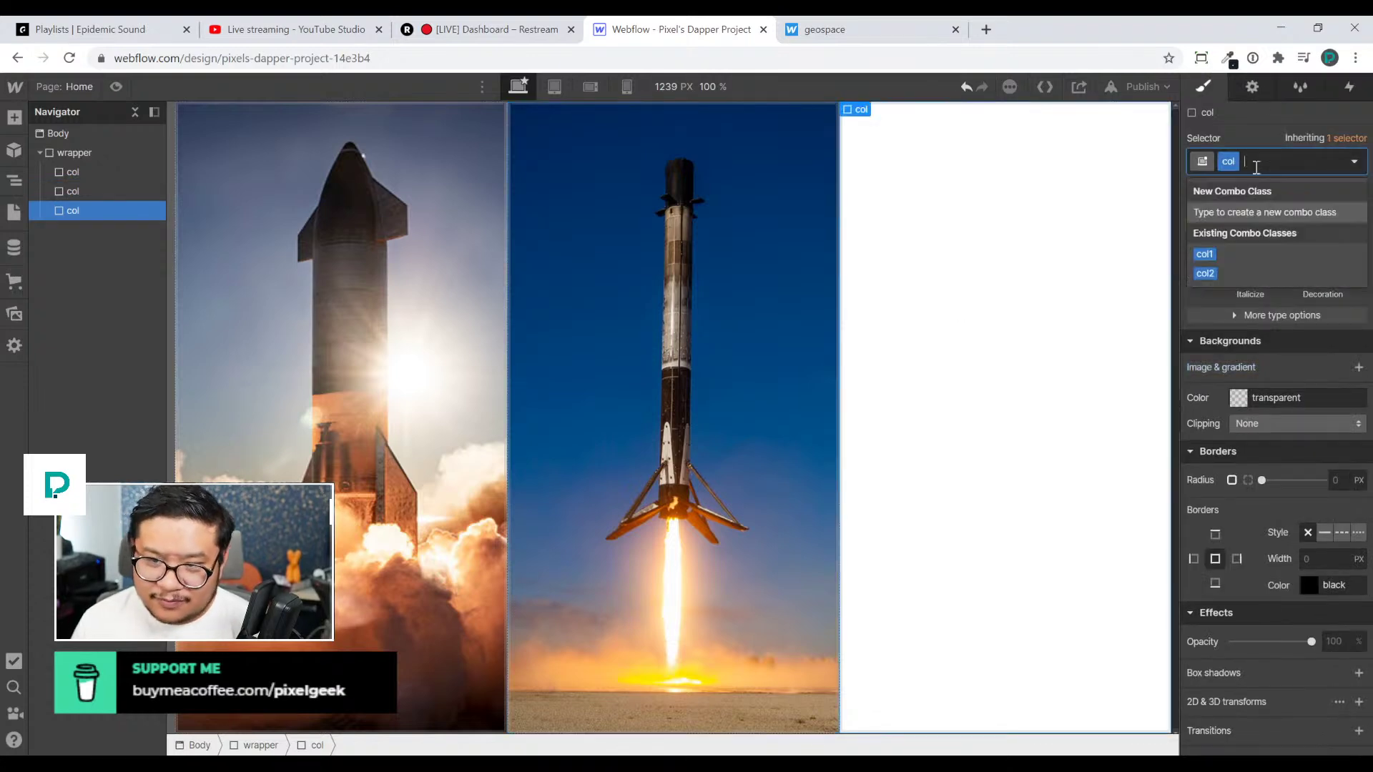
type("col3")
key("Return")
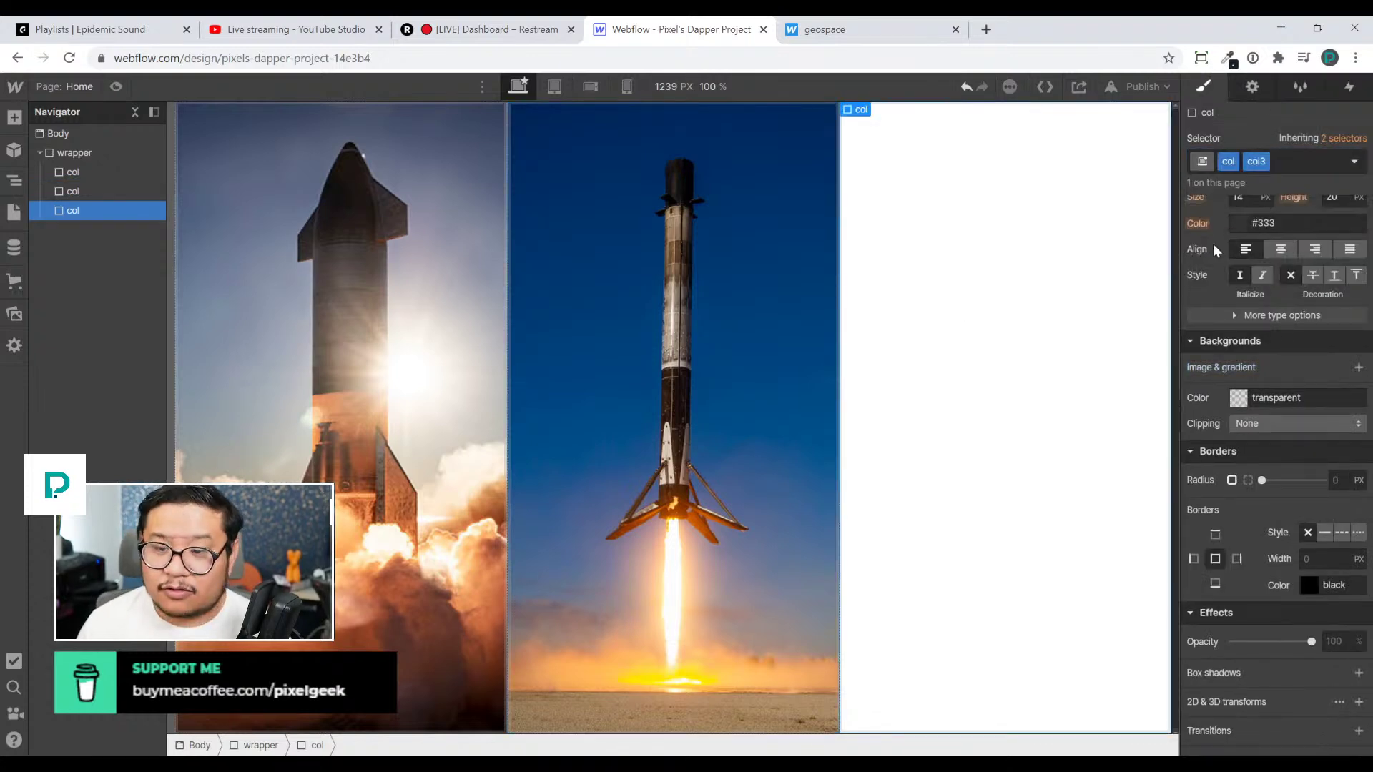
left_click(1359, 367)
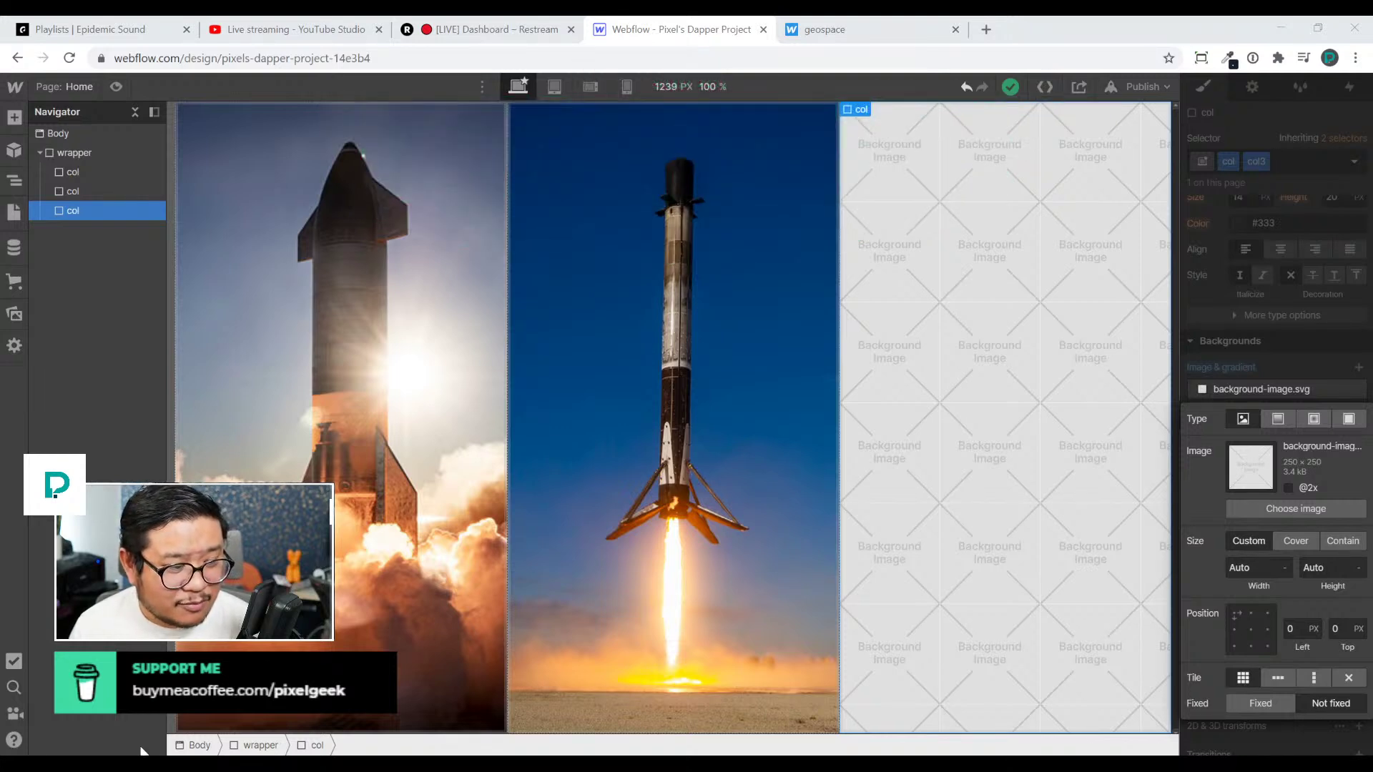
left_click(1293, 509)
left_click(129, 239)
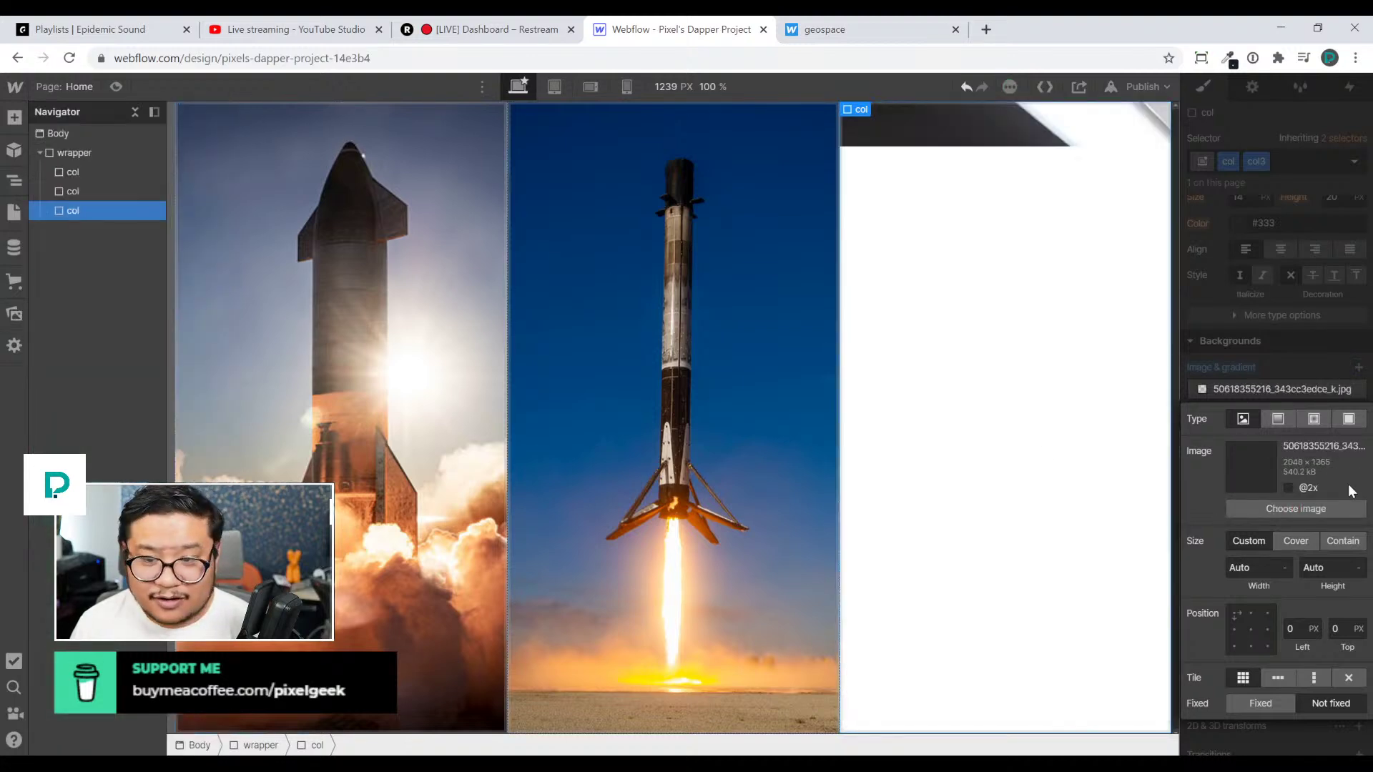
Size the third column's background image to Cover, center it at 50% left and 50% top, and turn off tiling
left_click(1294, 542)
left_click(1250, 632)
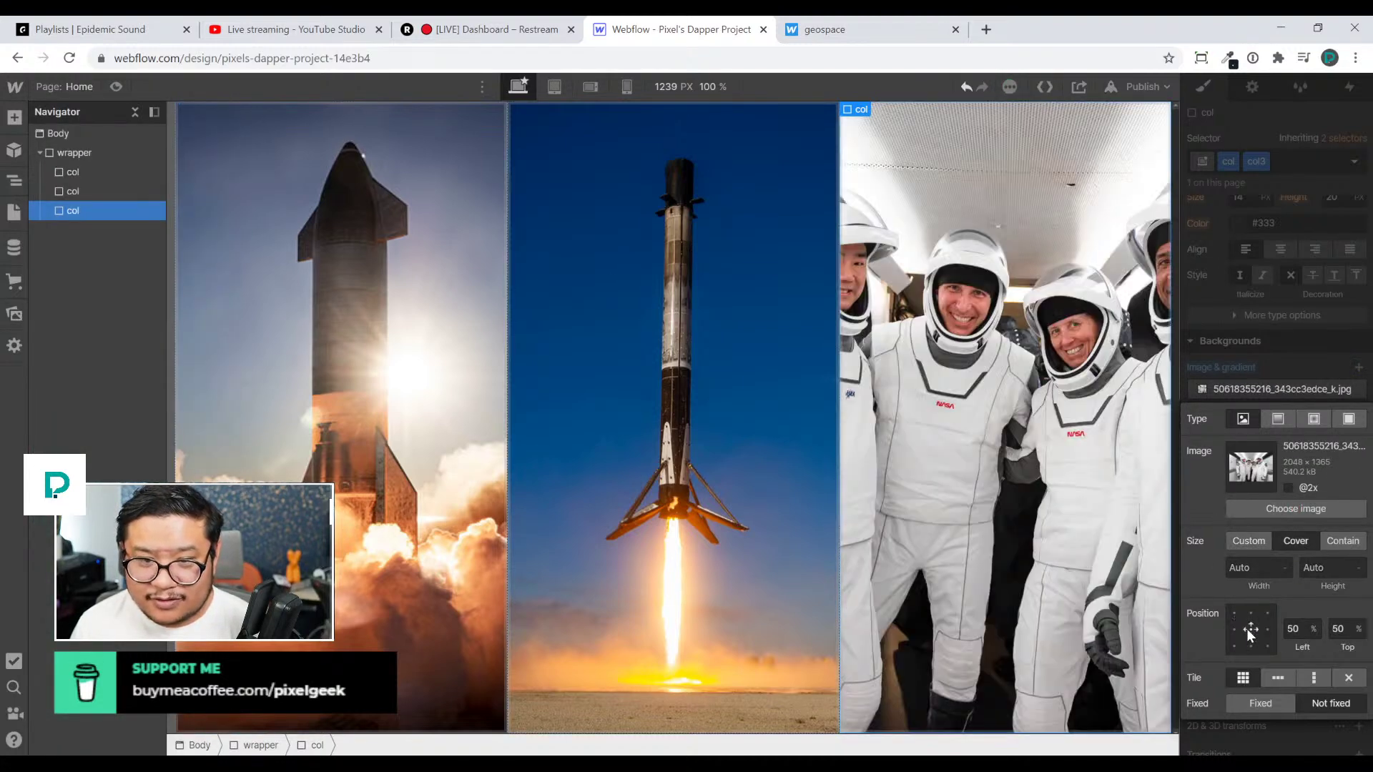
left_click(1349, 677)
left_click(1261, 341)
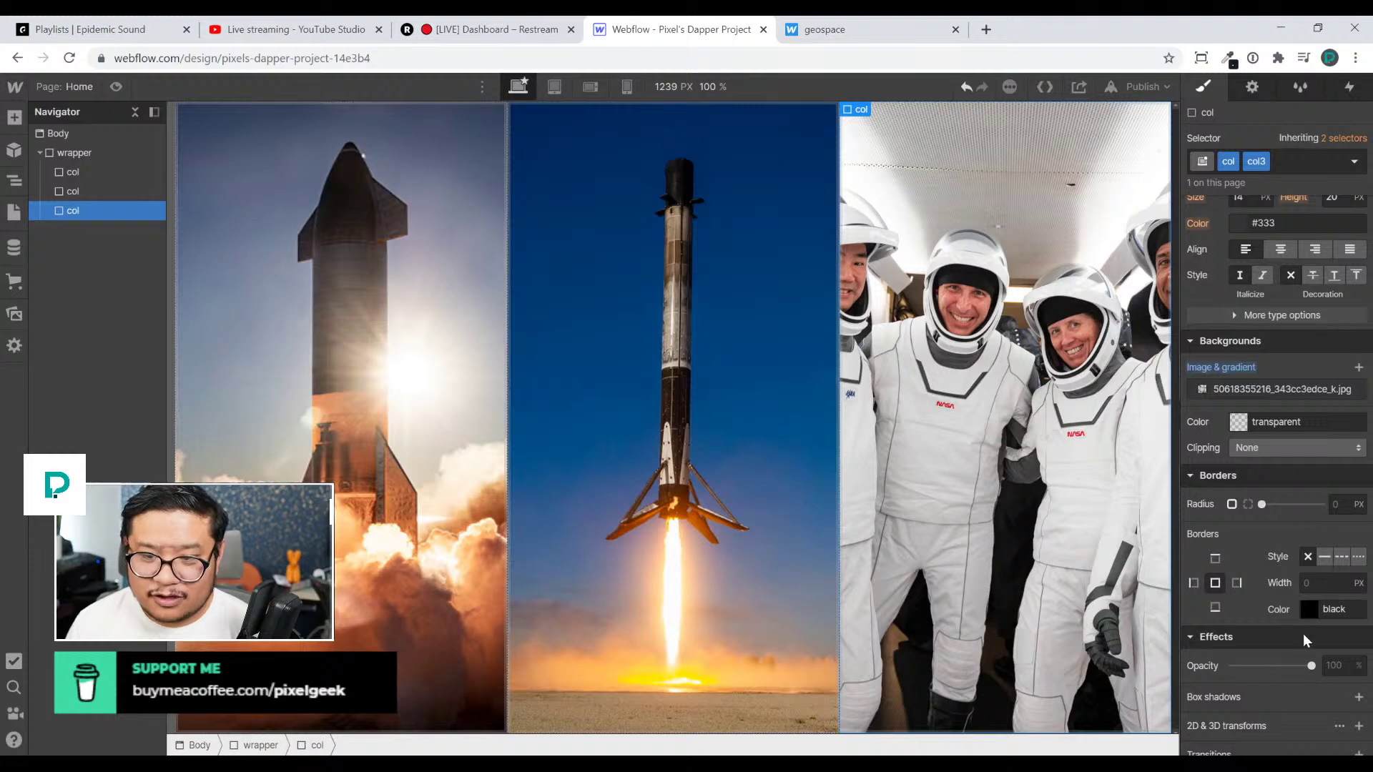
left_click(1216, 583)
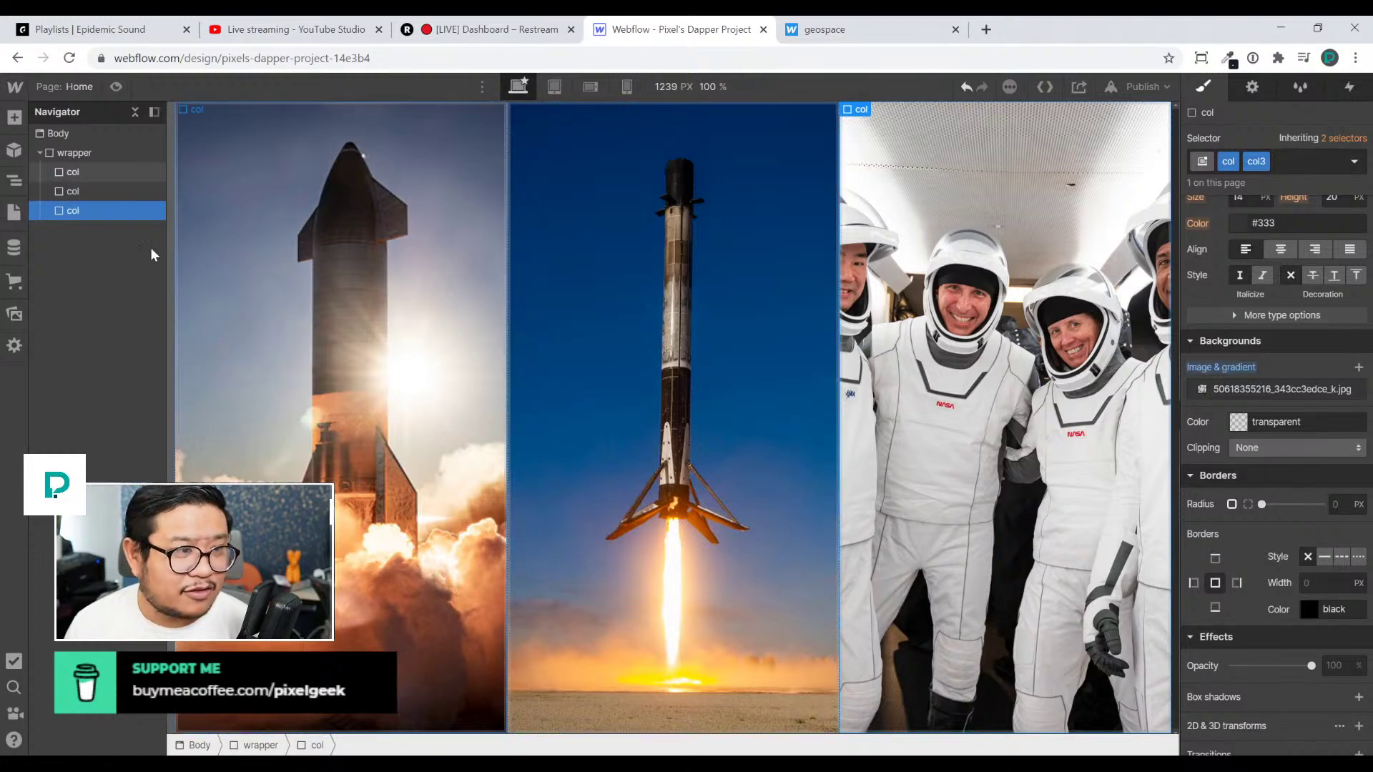
Check the text overlays on the geospace page and give the shared col class a horizontal flex layout with children aligned to the end
left_click(350, 243)
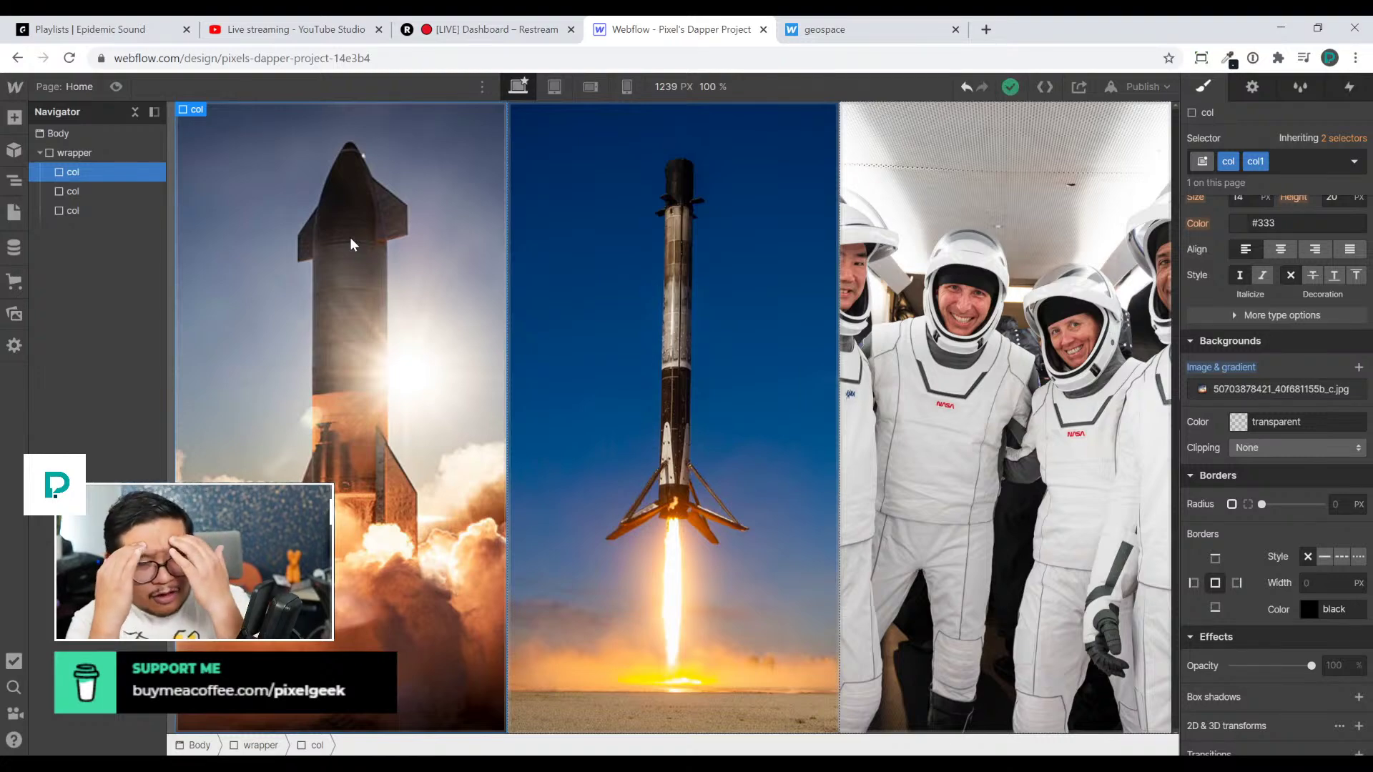
left_click(844, 29)
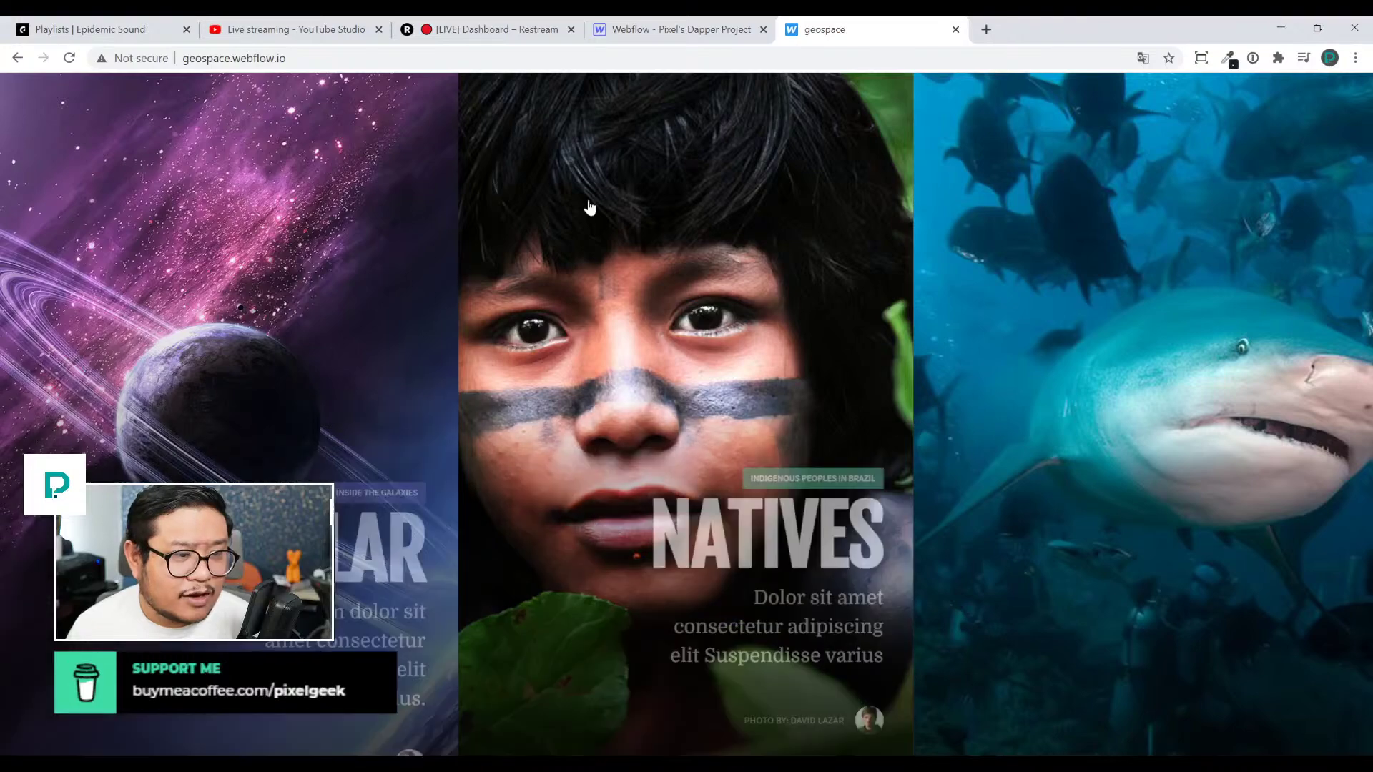
mouse_move(191, 239)
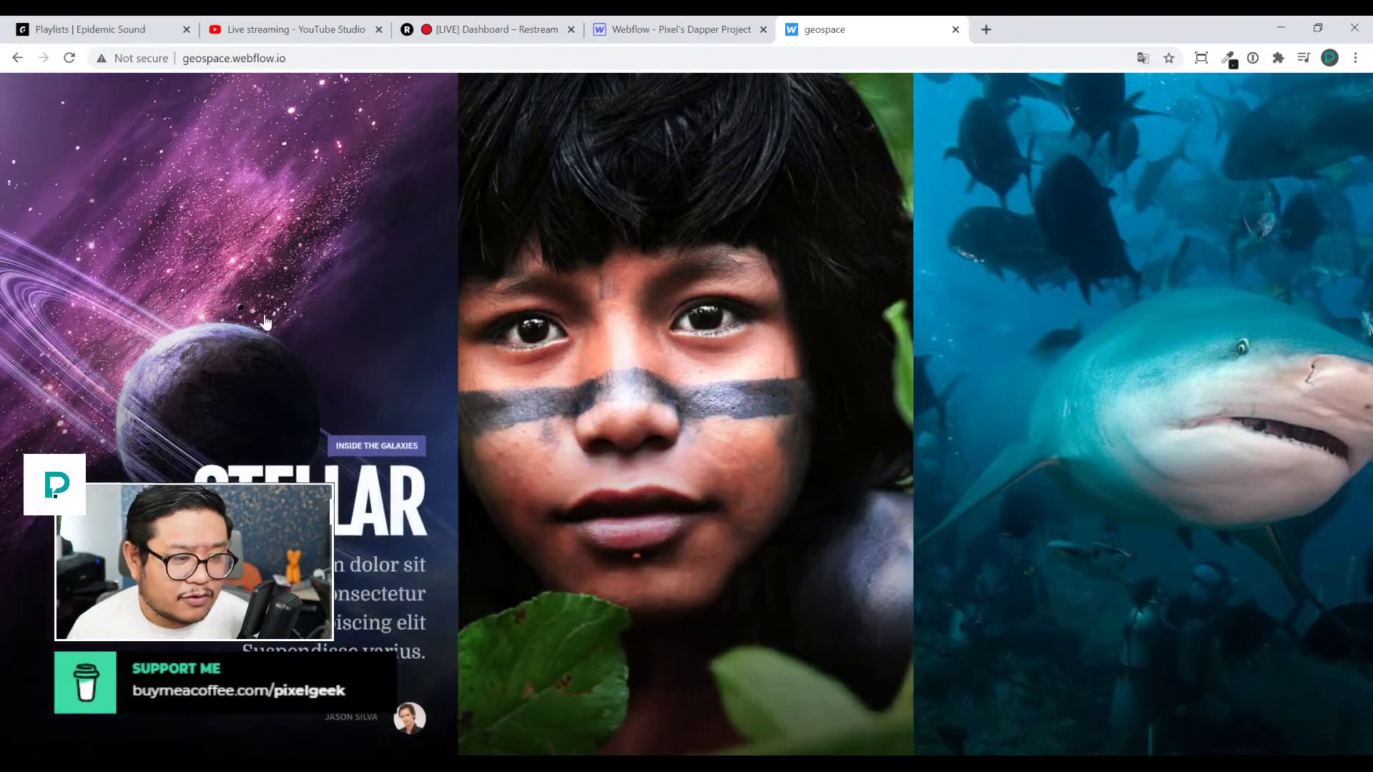
mouse_move(515, 467)
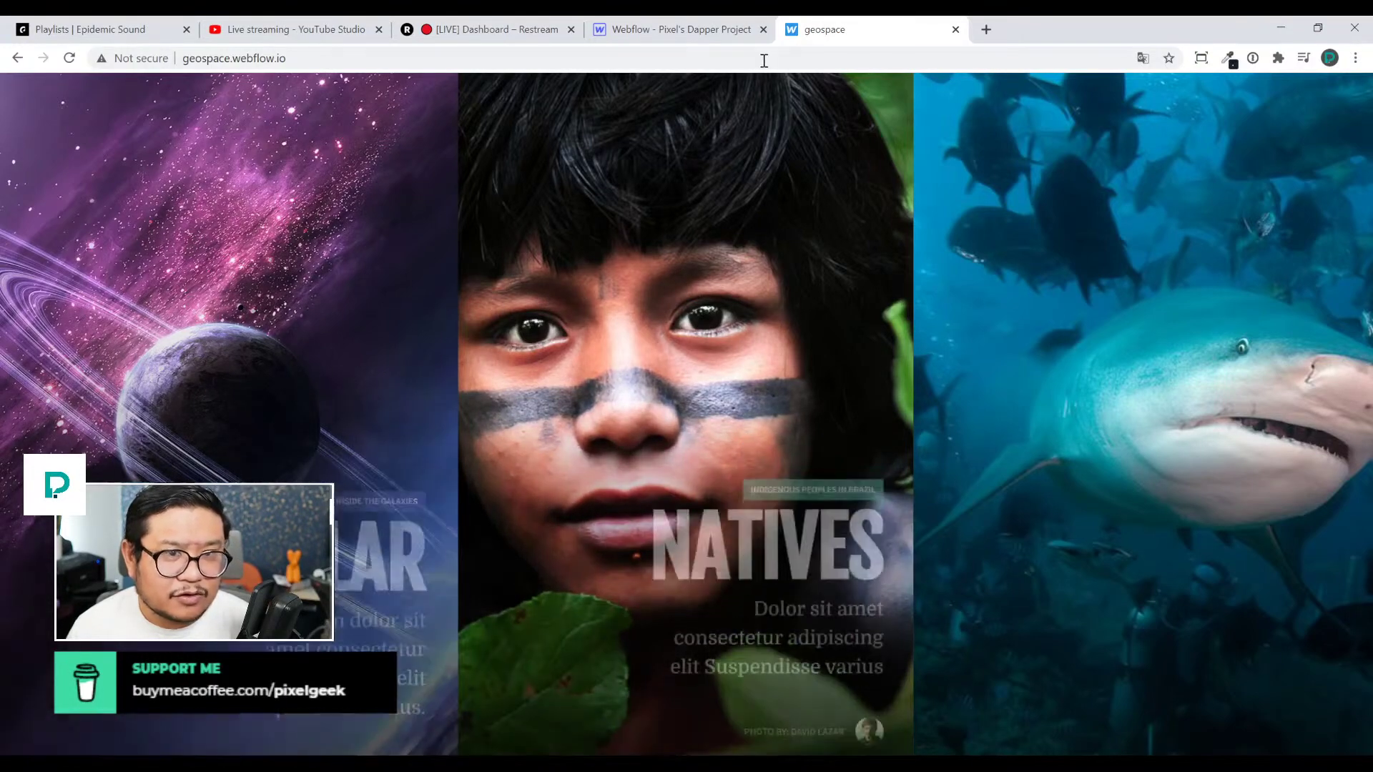
left_click(697, 29)
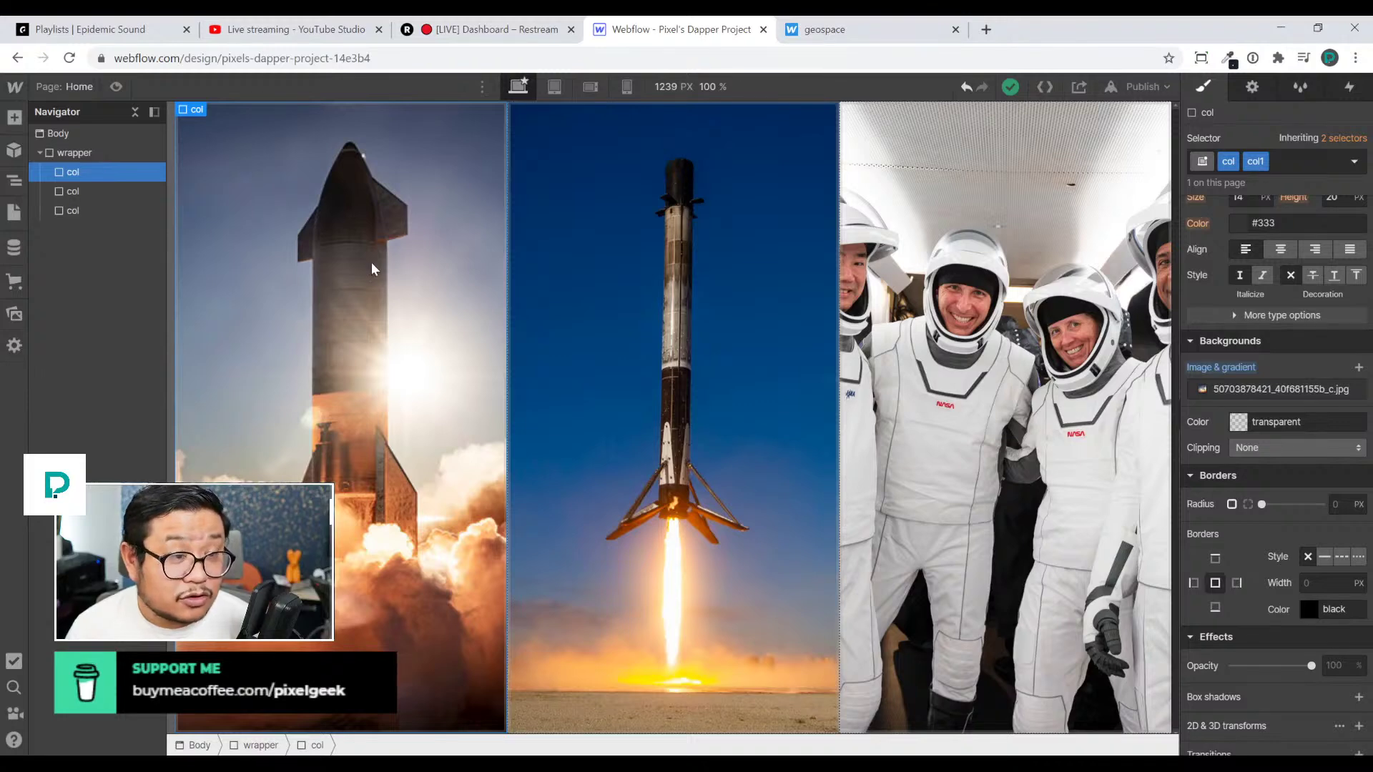
left_click(1328, 140)
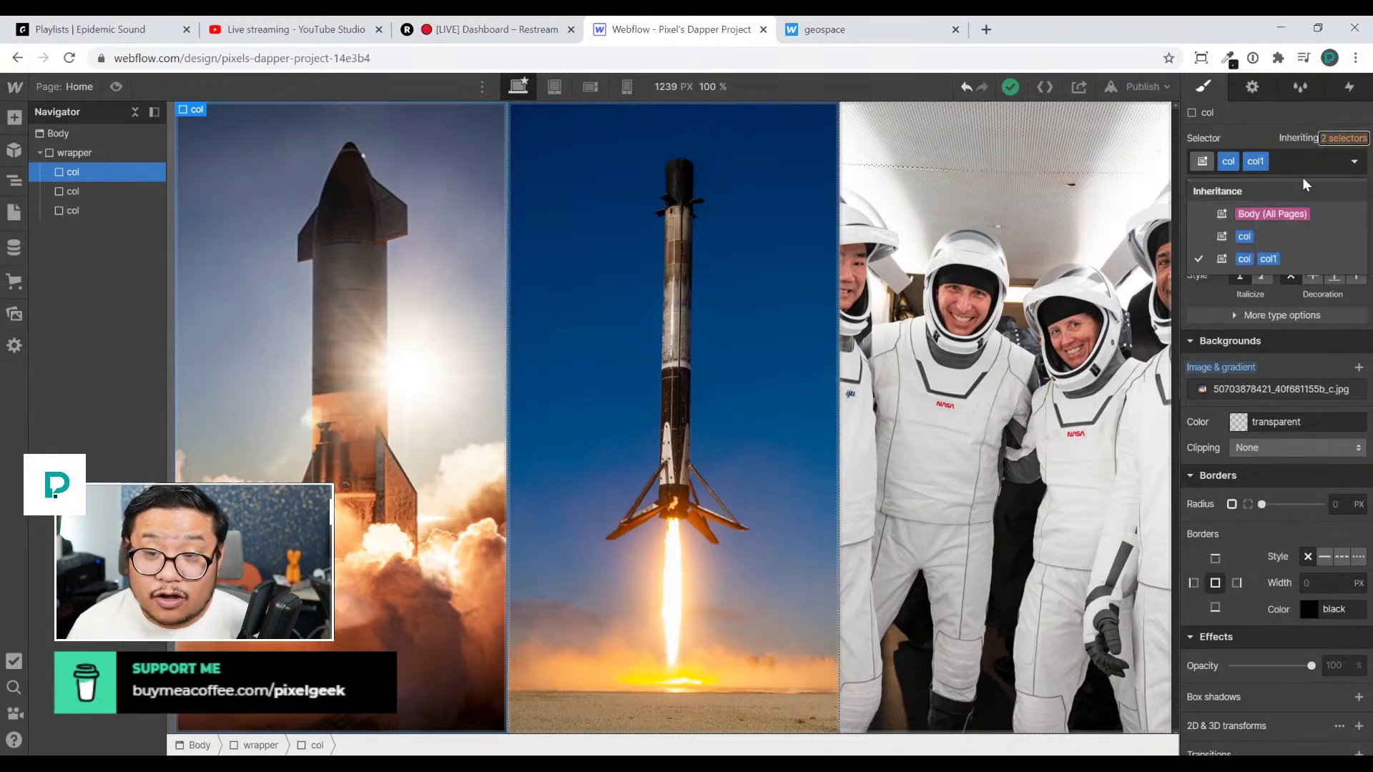
left_click(1248, 237)
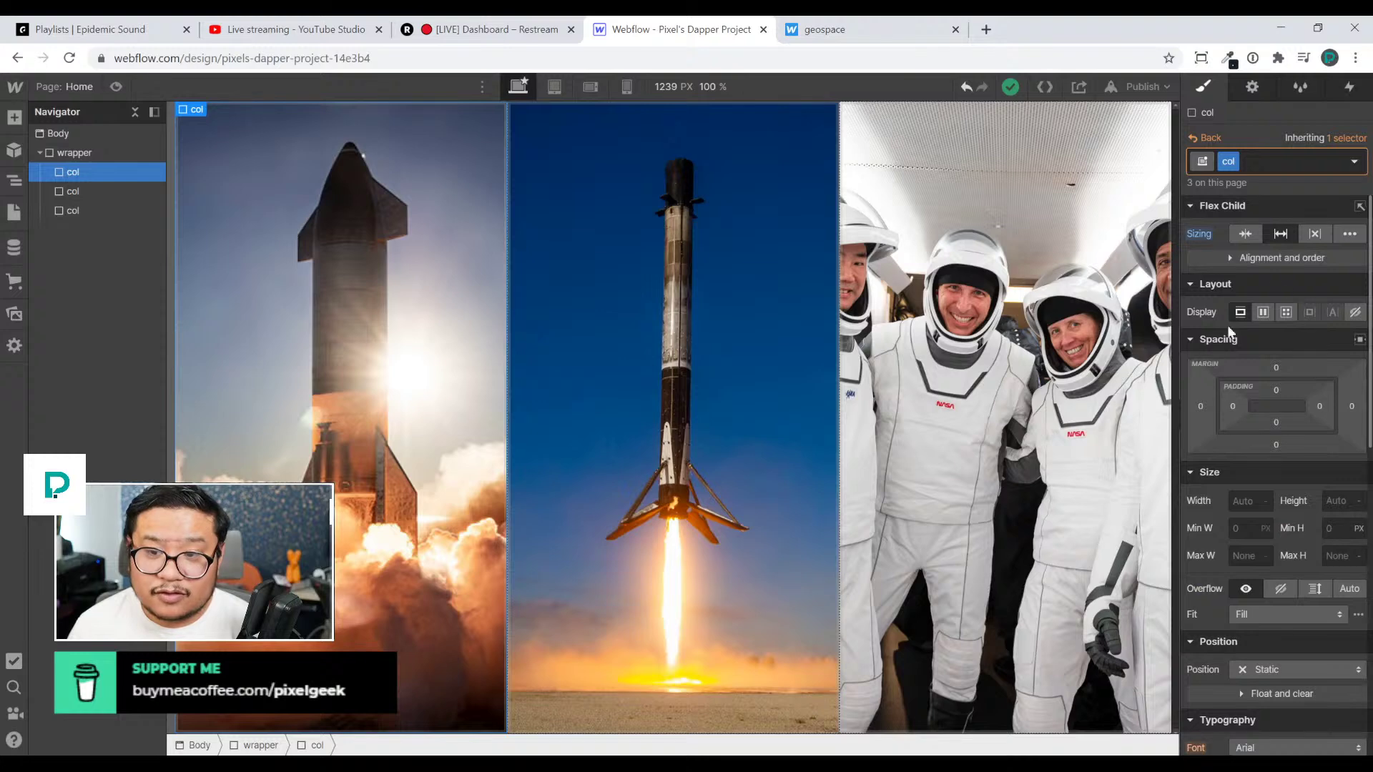
left_click(1263, 312)
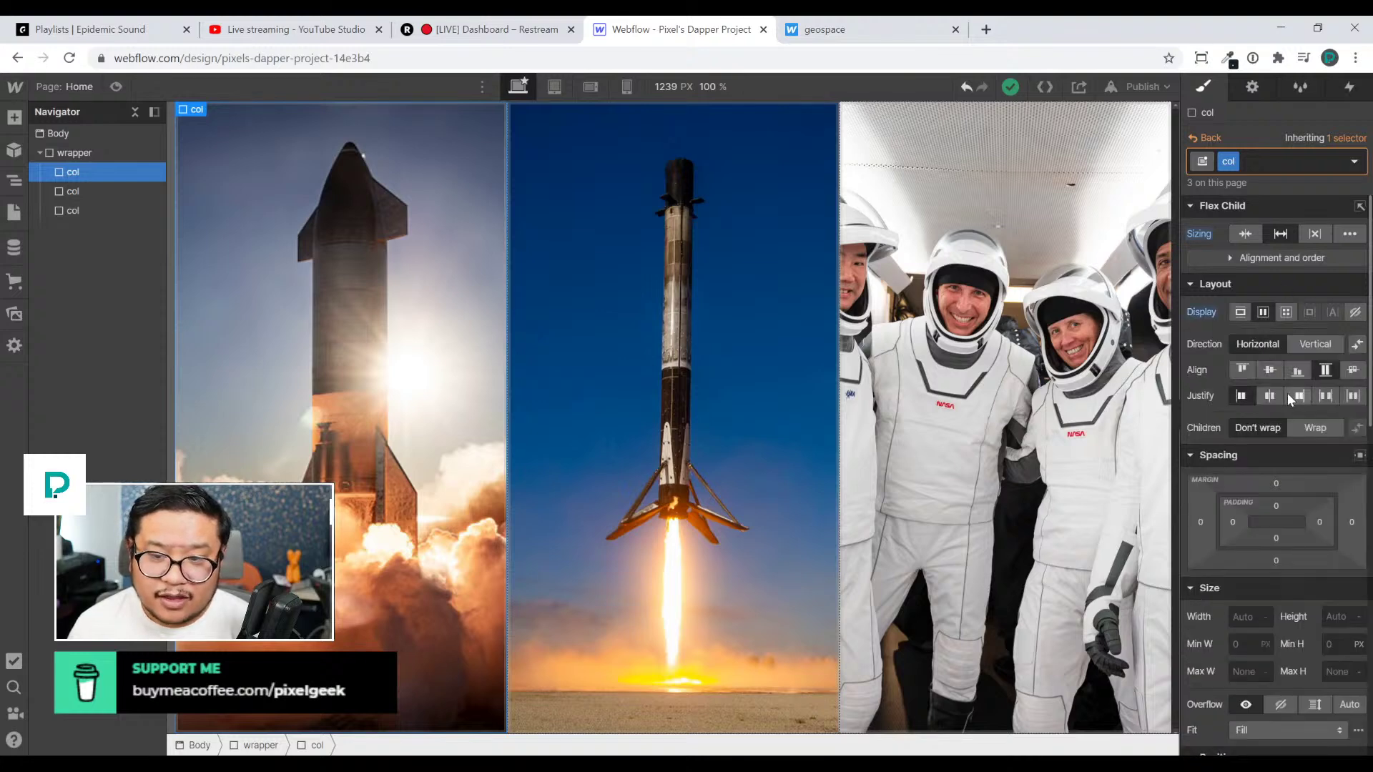
left_click(1298, 369)
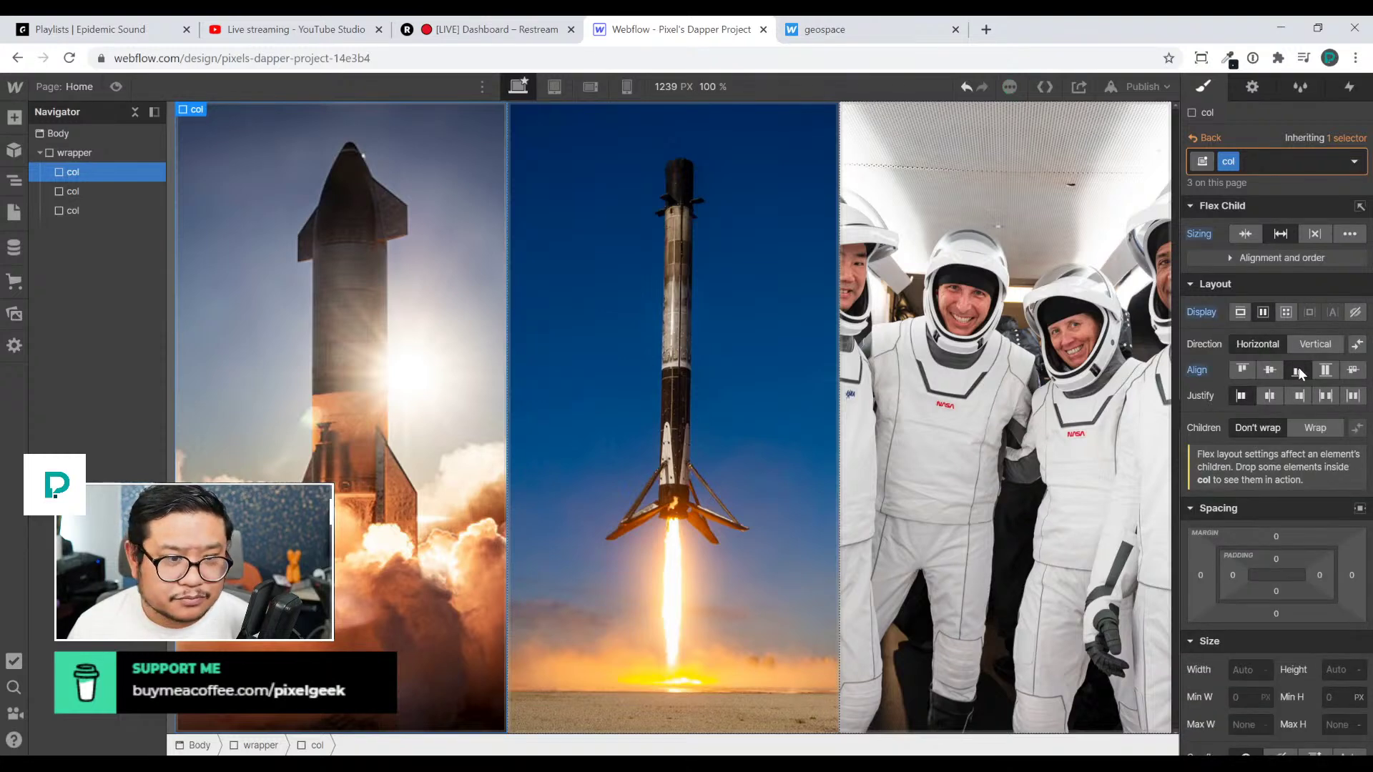
Change the col class's flex direction to vertical, with both Align and Justify set to the end
left_click(1323, 343)
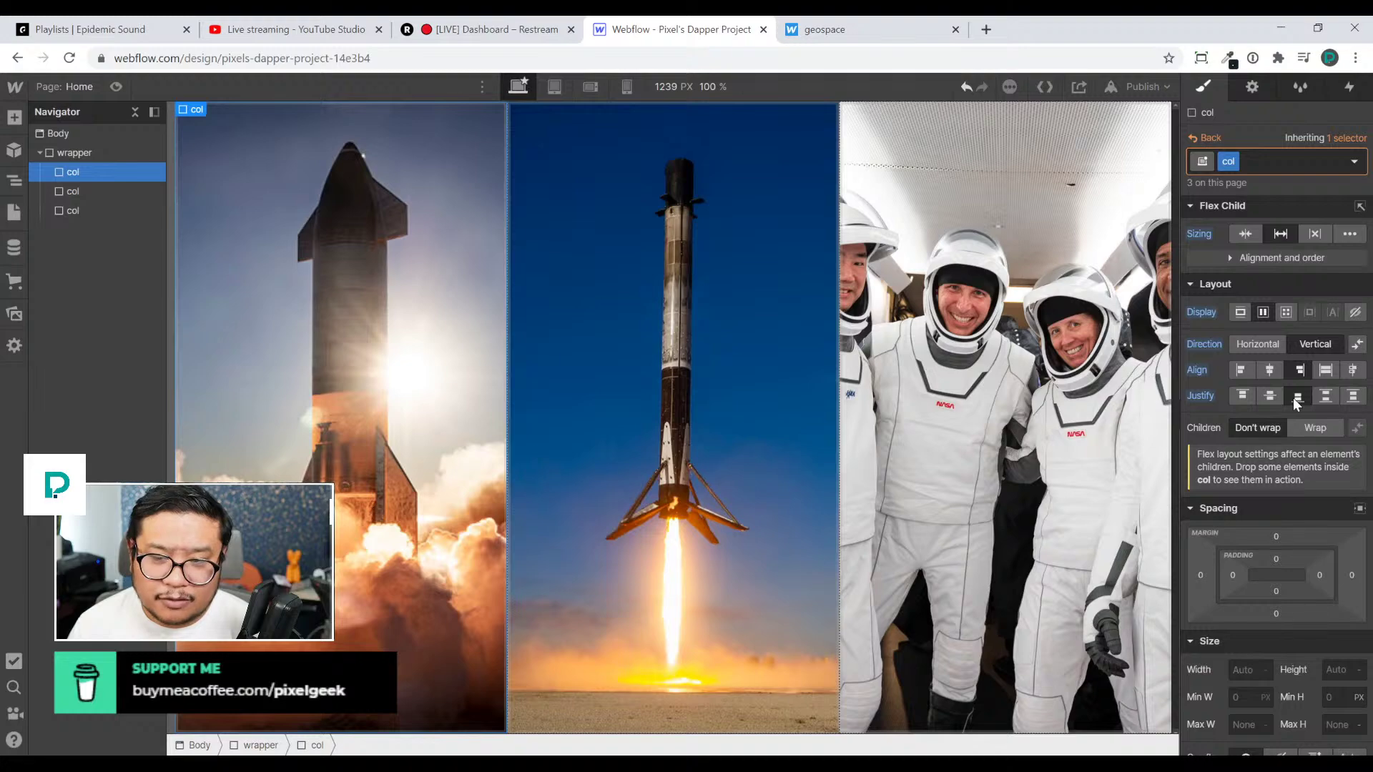
left_click(826, 30)
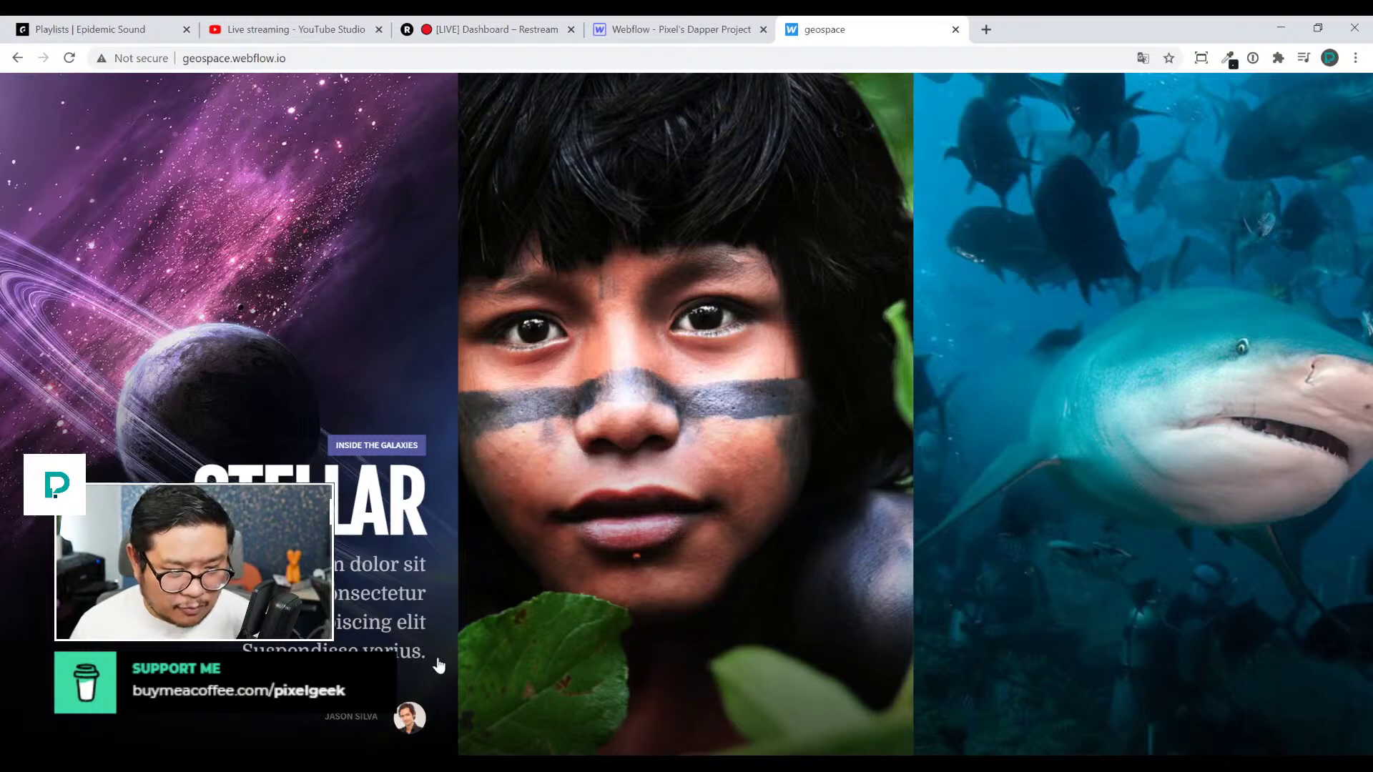
mouse_move(470, 124)
left_click(679, 30)
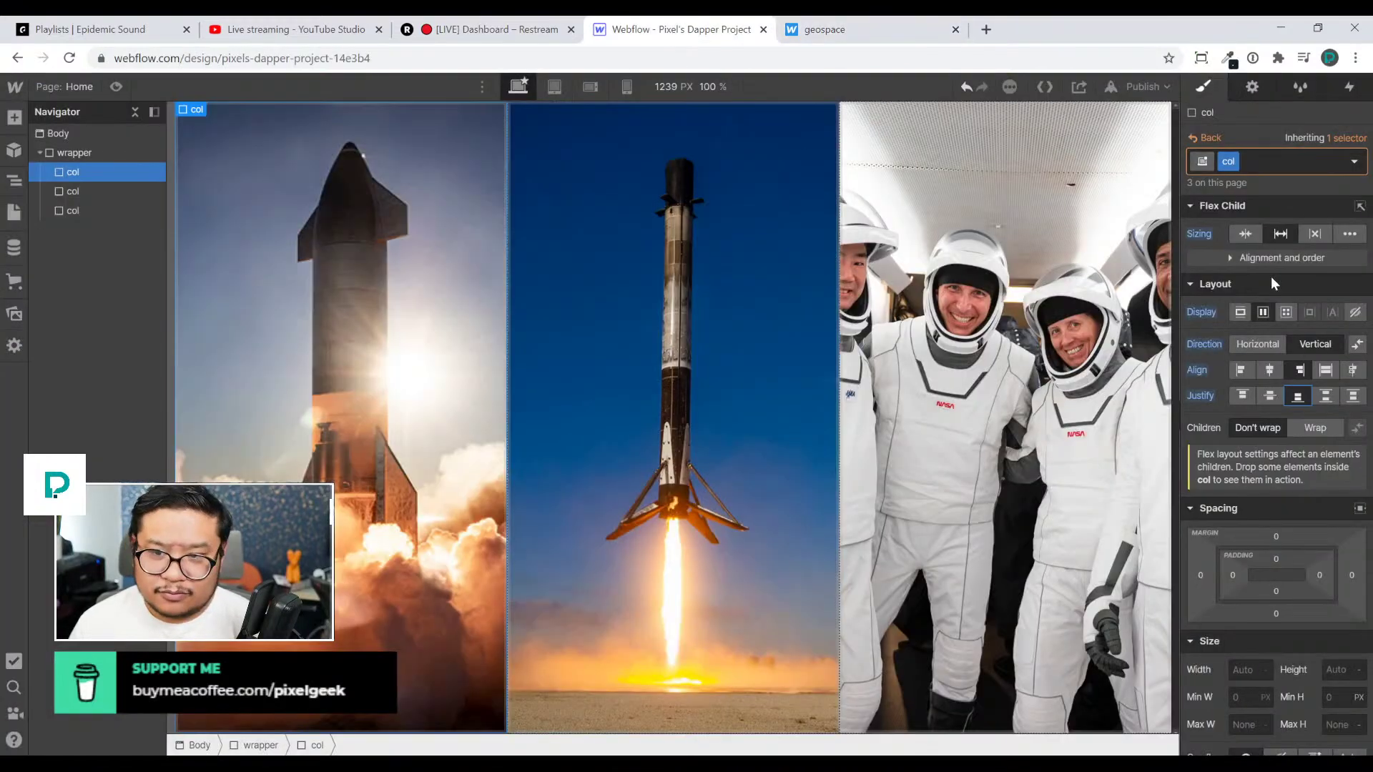
left_click(1299, 369)
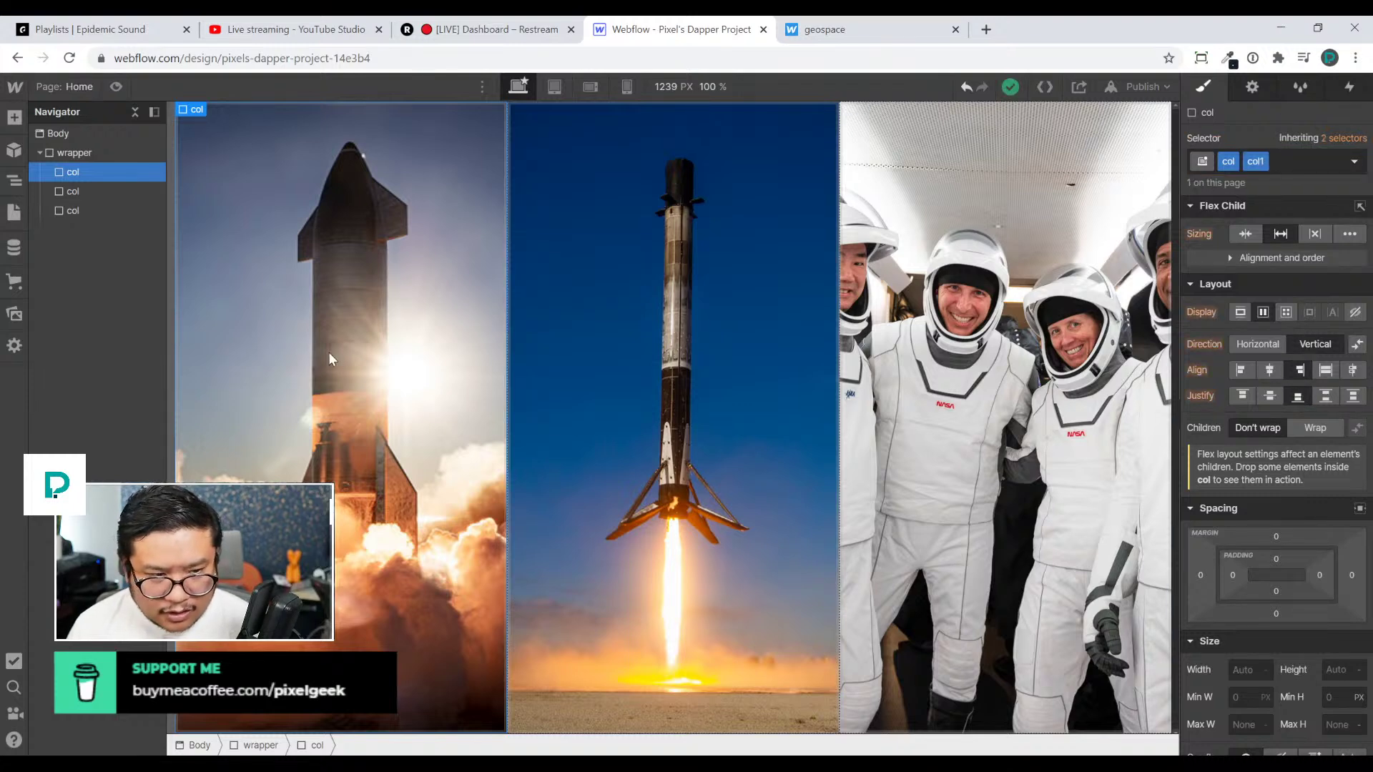
Add a div block inside the first column with a width of 100% and 32 px padding on all sides
key("ctrl+e")
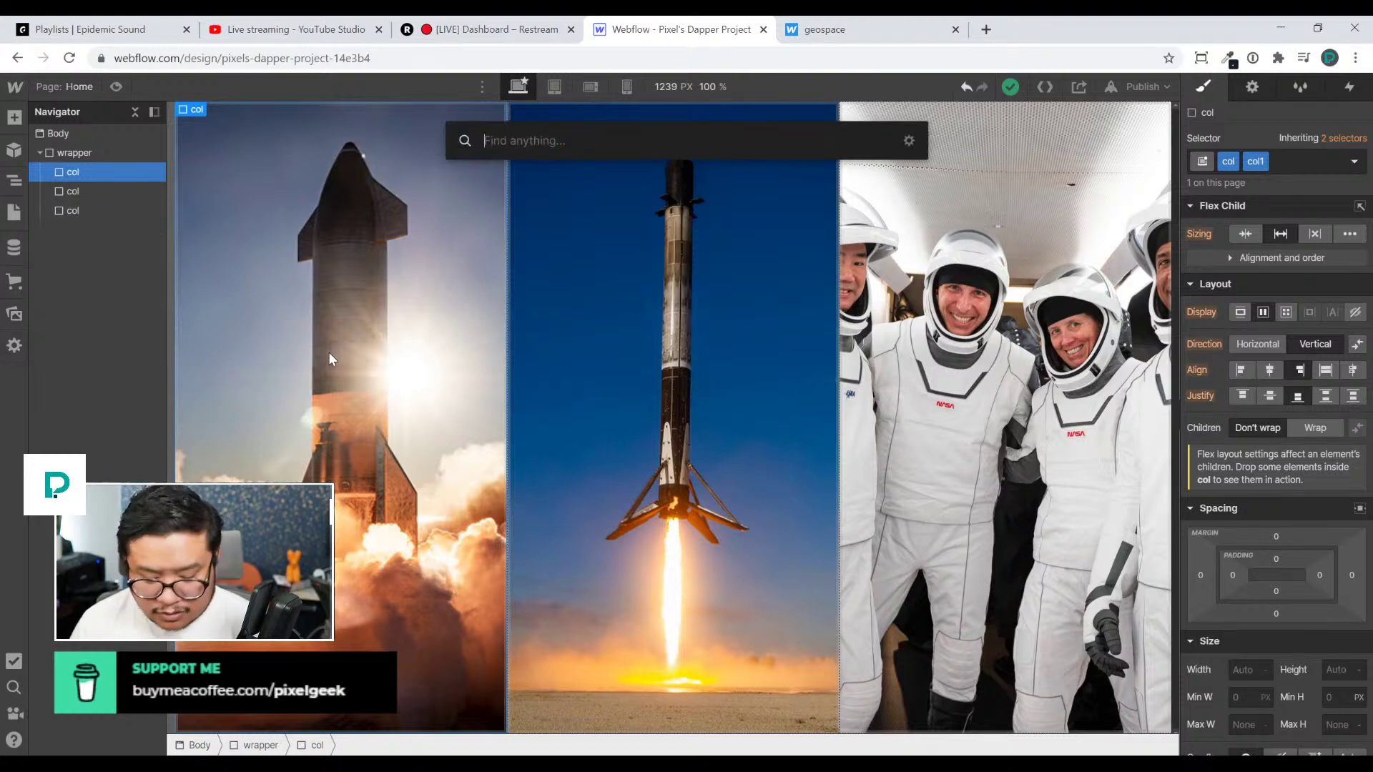
type("div")
key("Return")
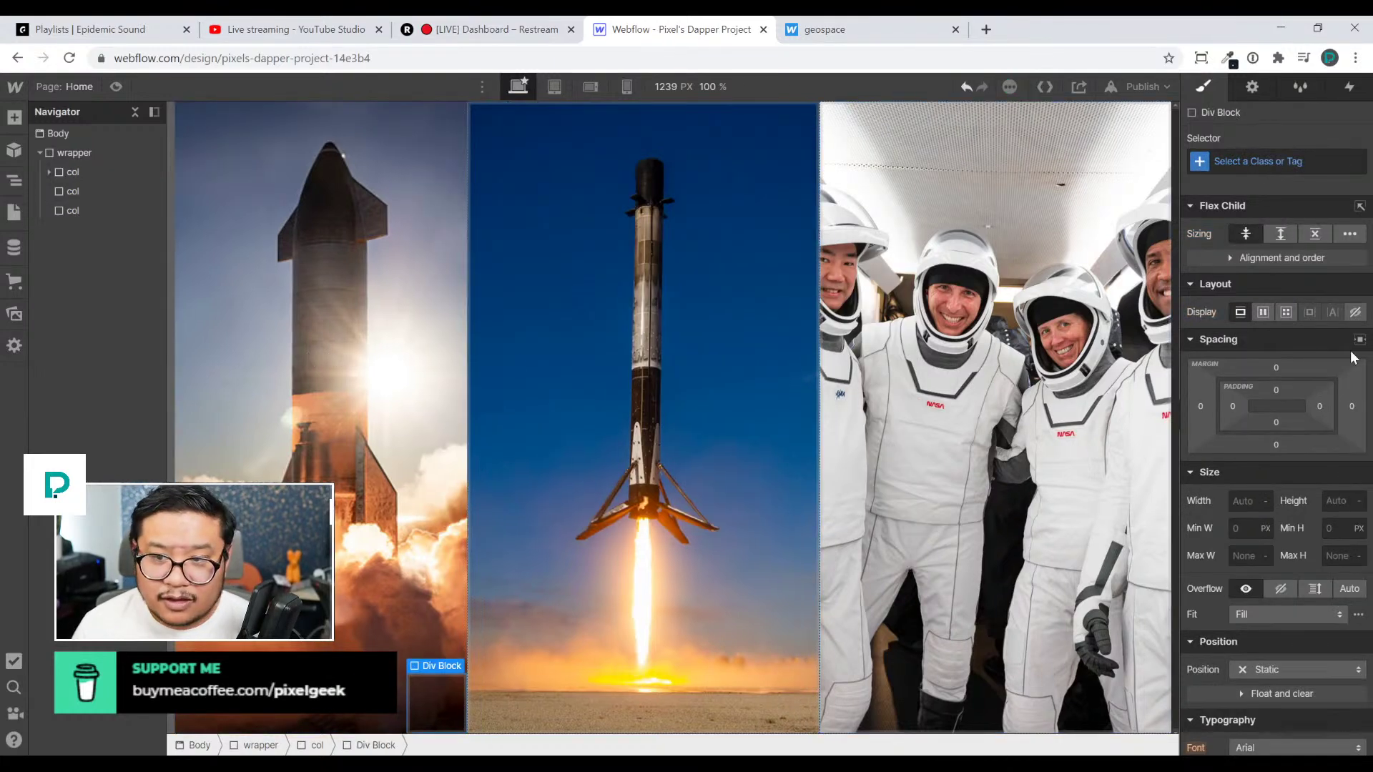
left_click(1241, 504)
type("100%")
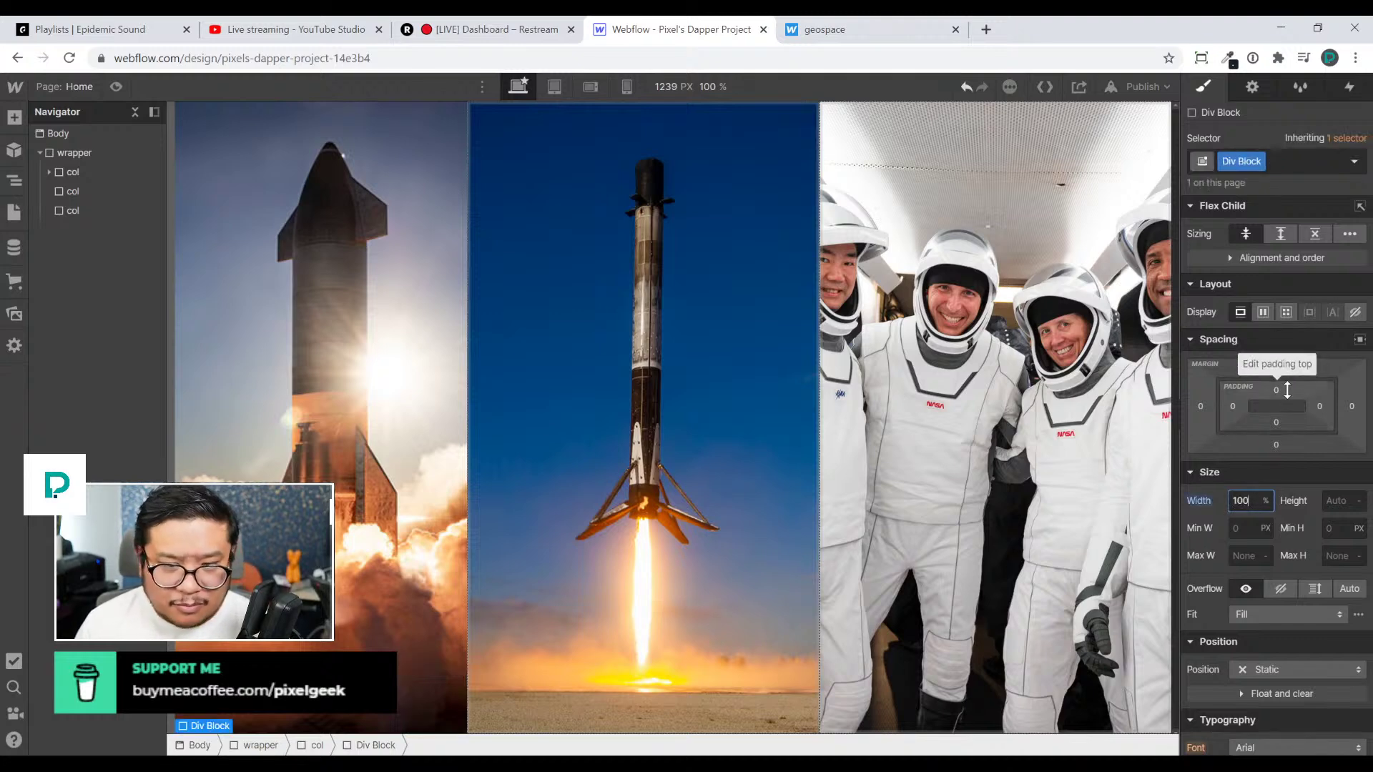
left_click_drag(1277, 389, 1290, 415)
Give the div block a 180-degree linear gradient background from fully transparent black to solid black #000000
scroll(1259, 600, "down", 8)
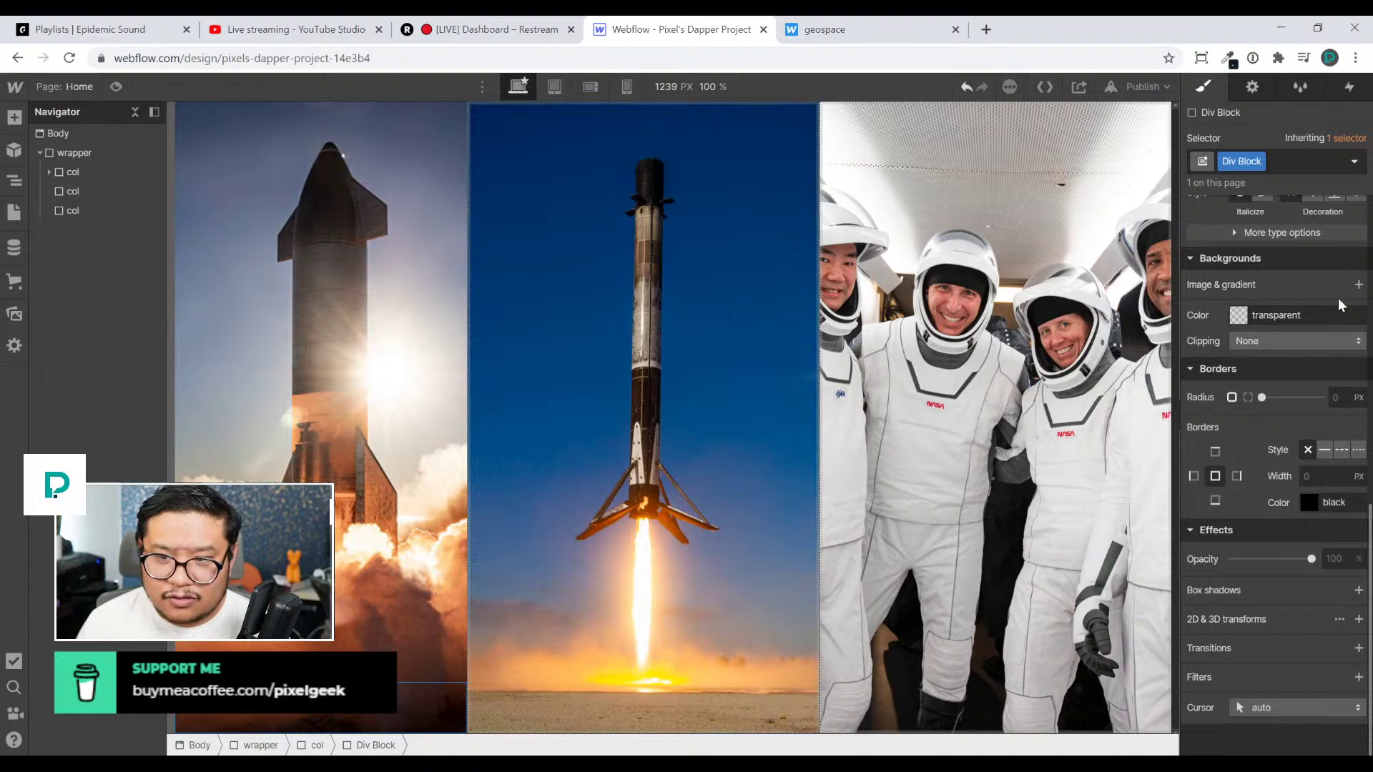
left_click(1358, 285)
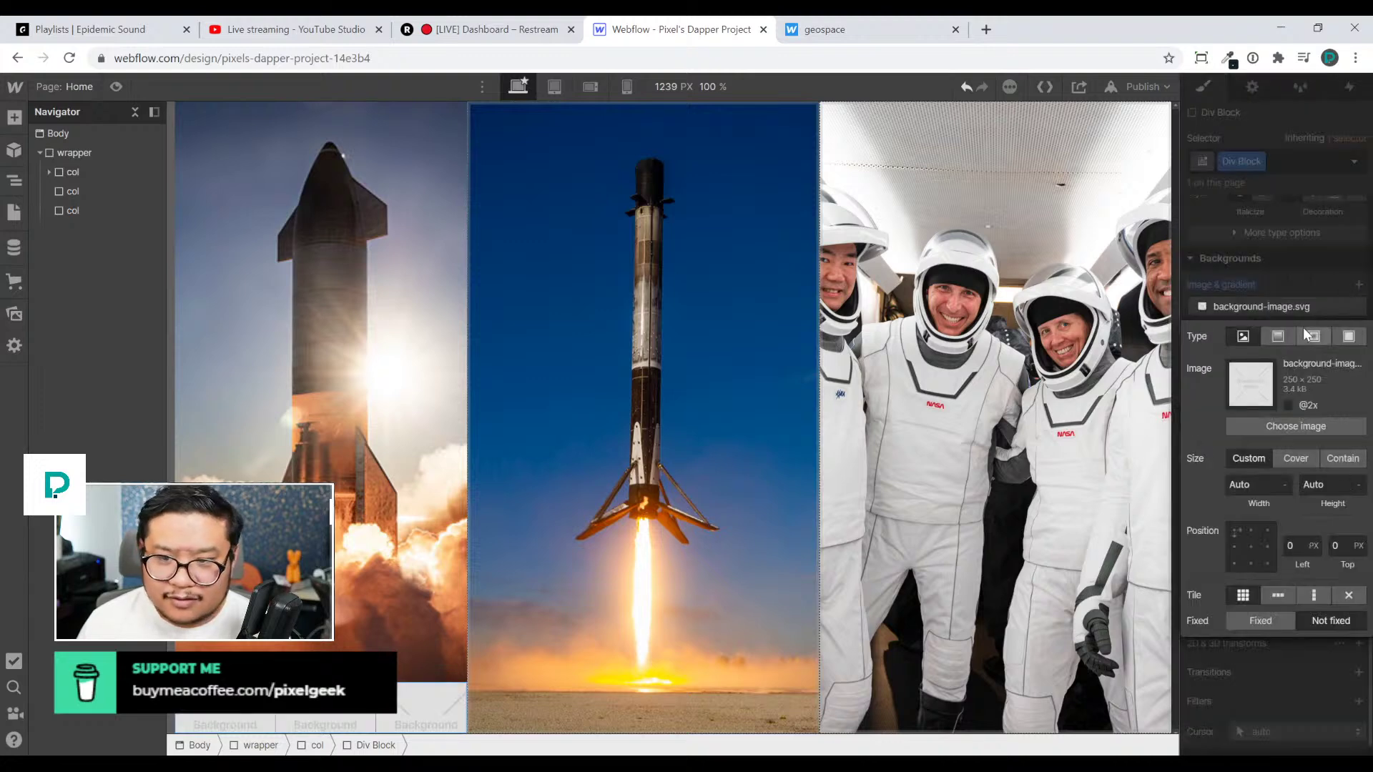
left_click(1282, 337)
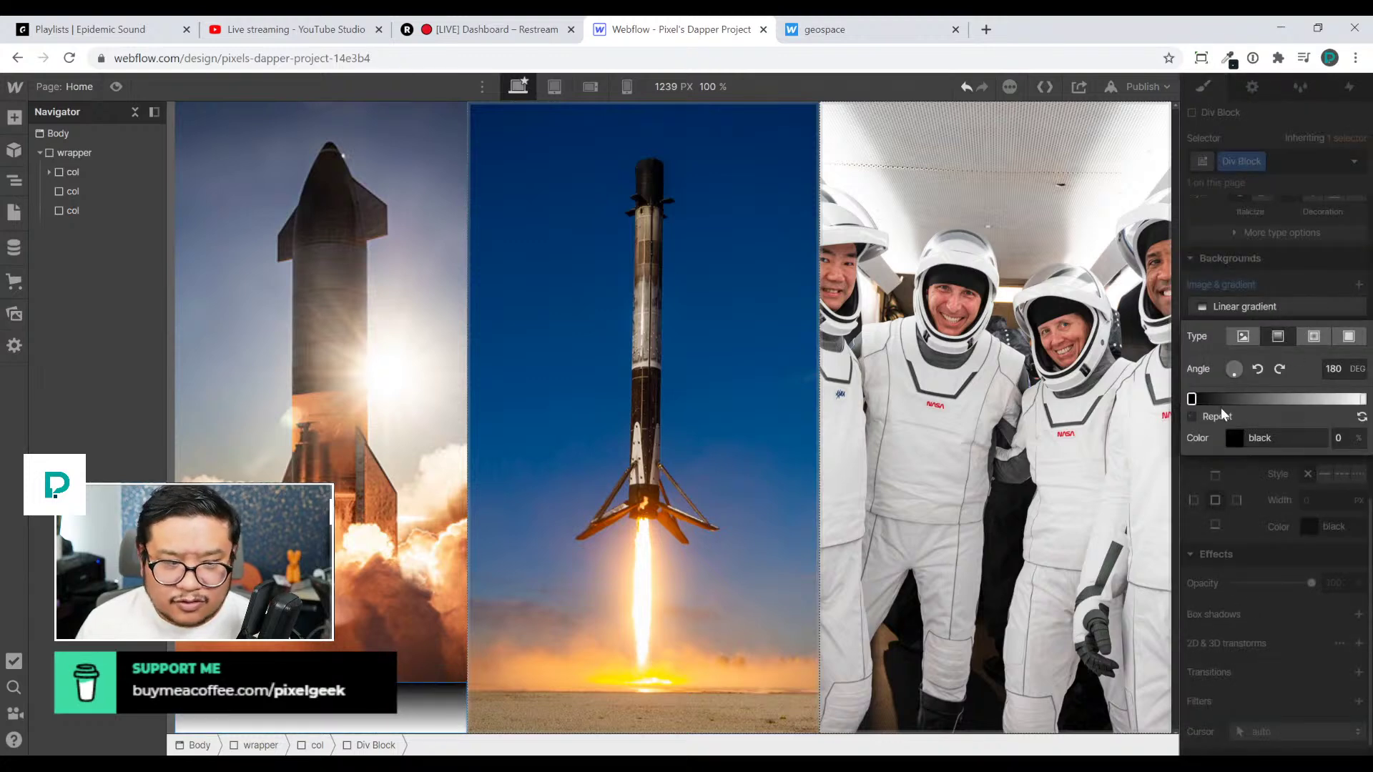
left_click(1192, 398)
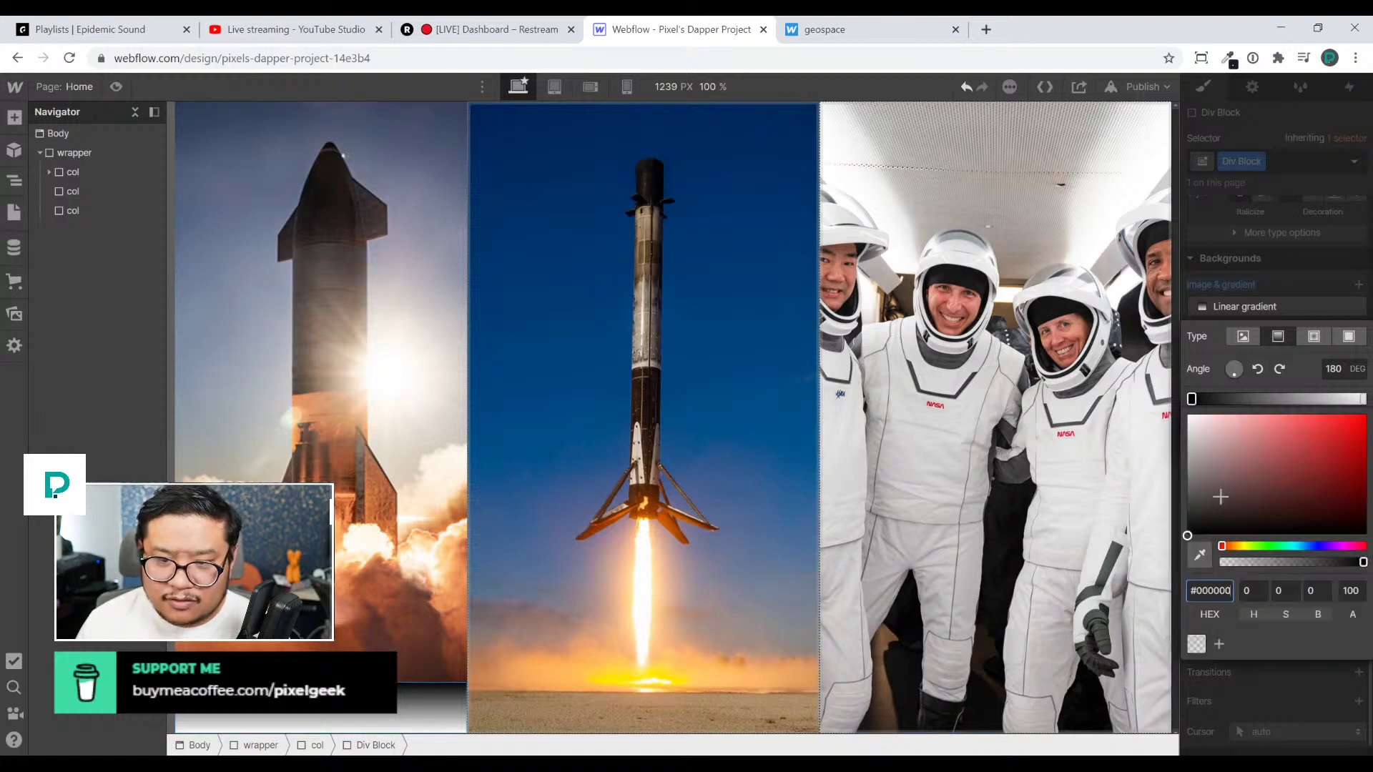
left_click_drag(1363, 562, 1222, 562)
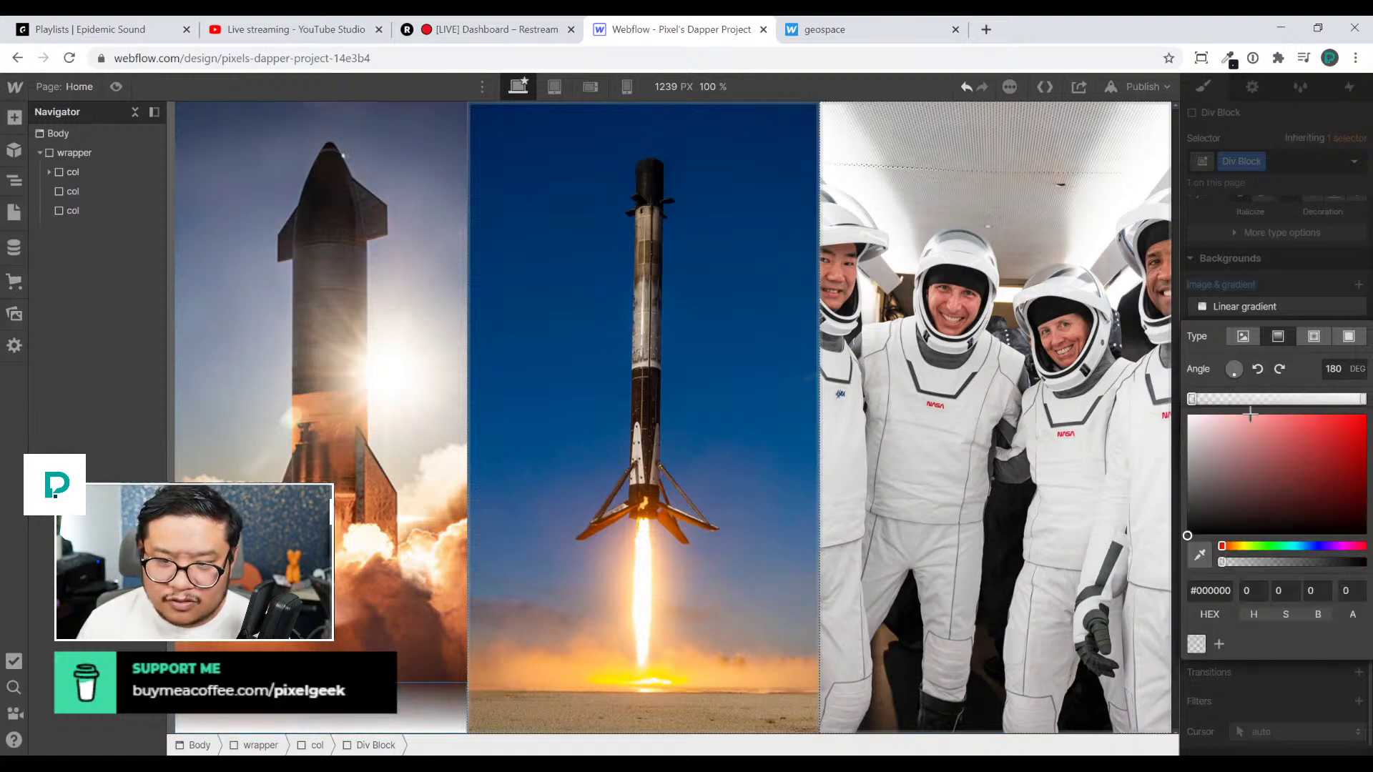
left_click(1360, 402)
left_click(1361, 400)
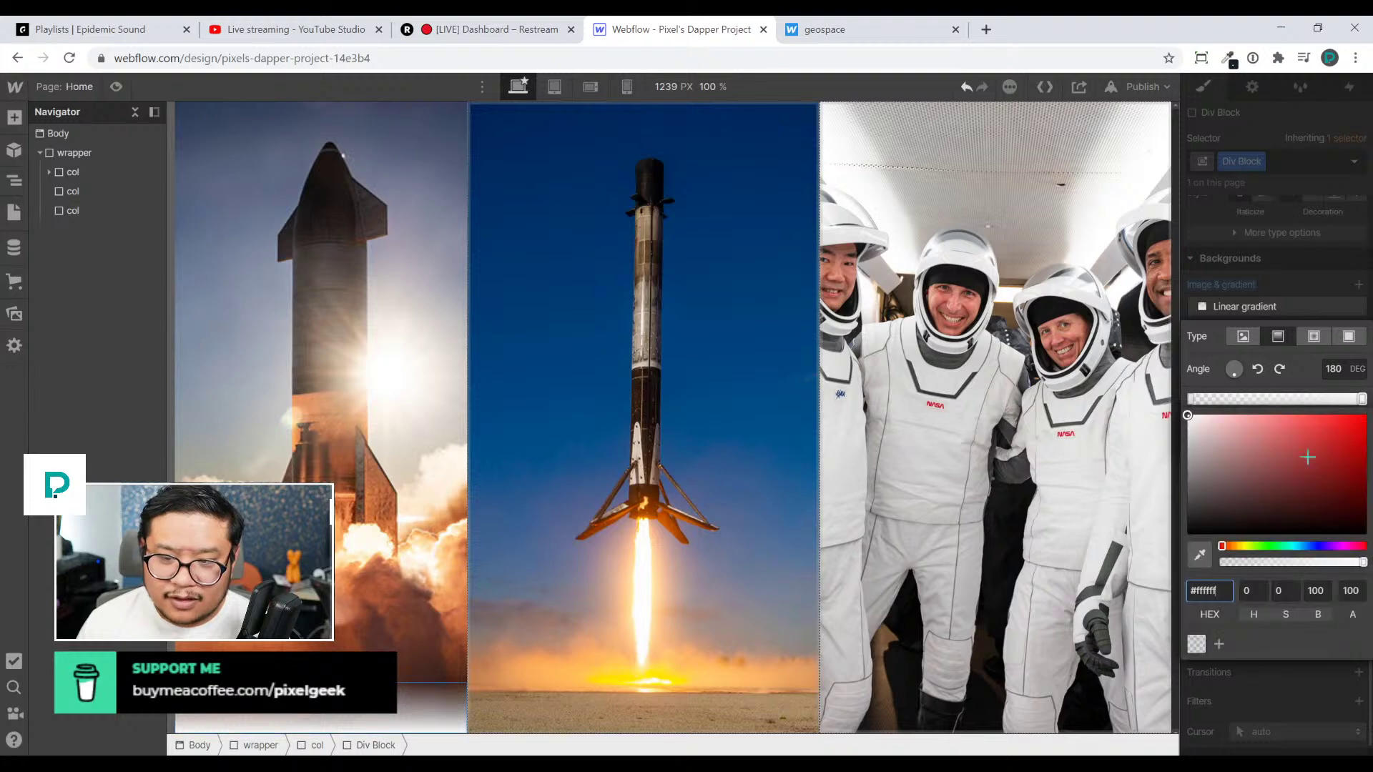
left_click_drag(1231, 506, 1086, 607)
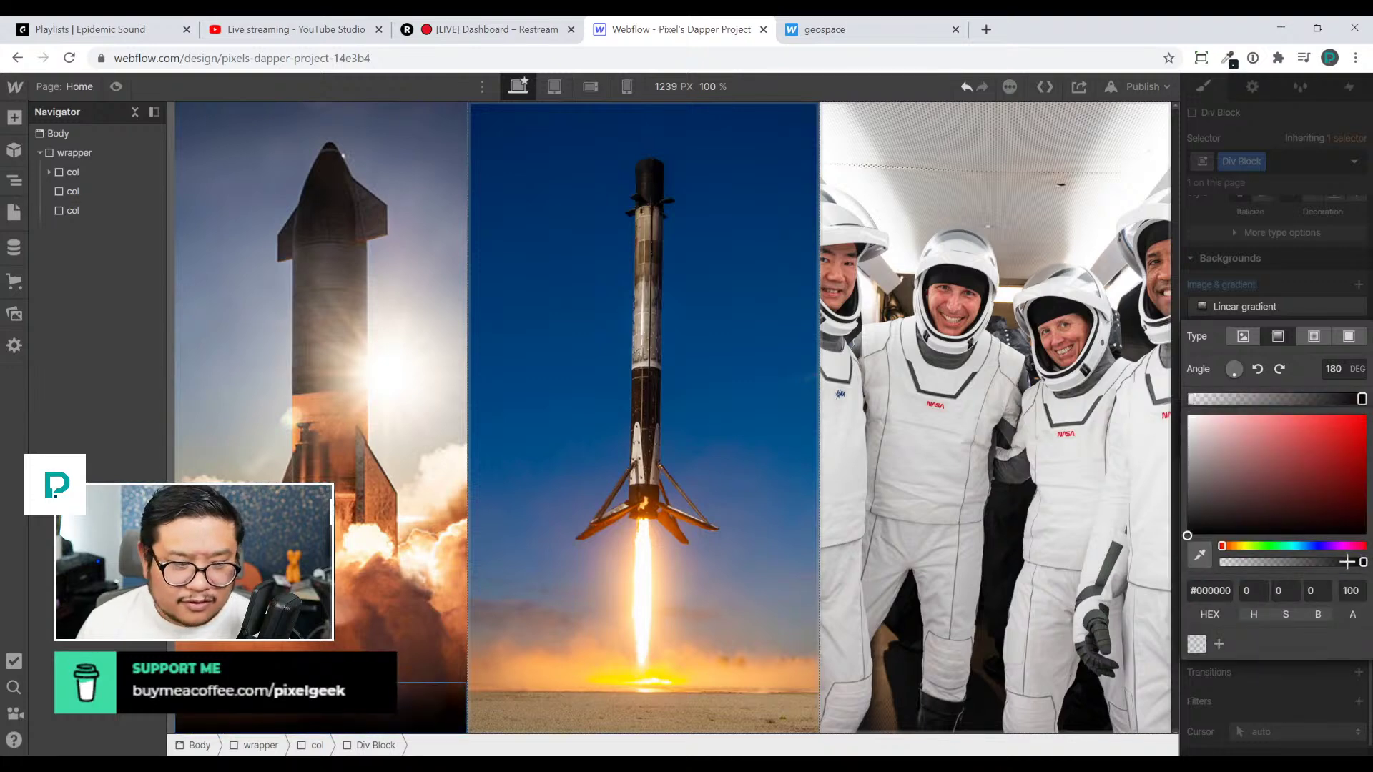
left_click(1361, 399)
mouse_move(1361, 400)
left_mouse_down()
mouse_move(1301, 398)
mouse_move(1358, 398)
left_mouse_up()
left_click(1262, 251)
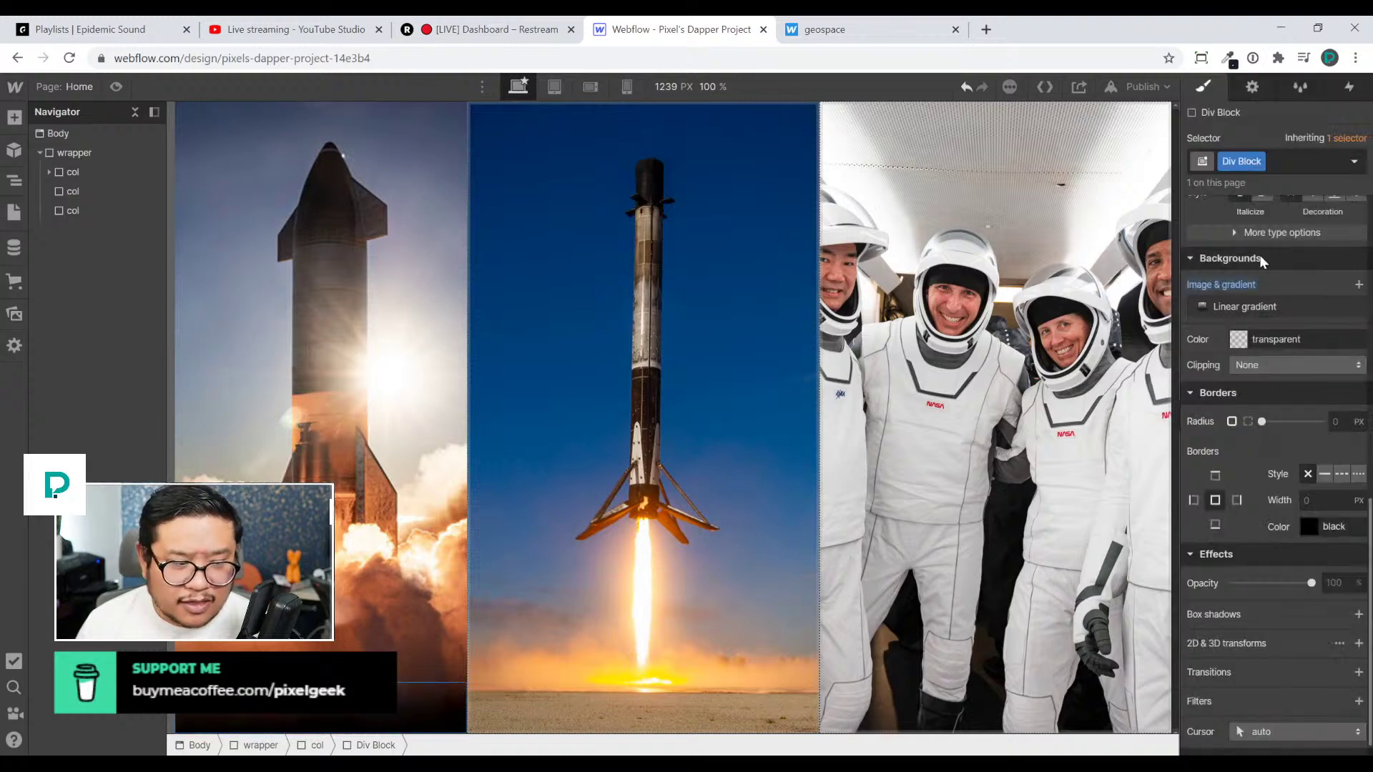
Increase the div block's top padding to 92 px and select the block in the first column
scroll(1252, 322, "up", 10)
mouse_move(1277, 394)
left_mouse_down()
mouse_move(1278, 424)
mouse_move(1284, 413)
left_mouse_up()
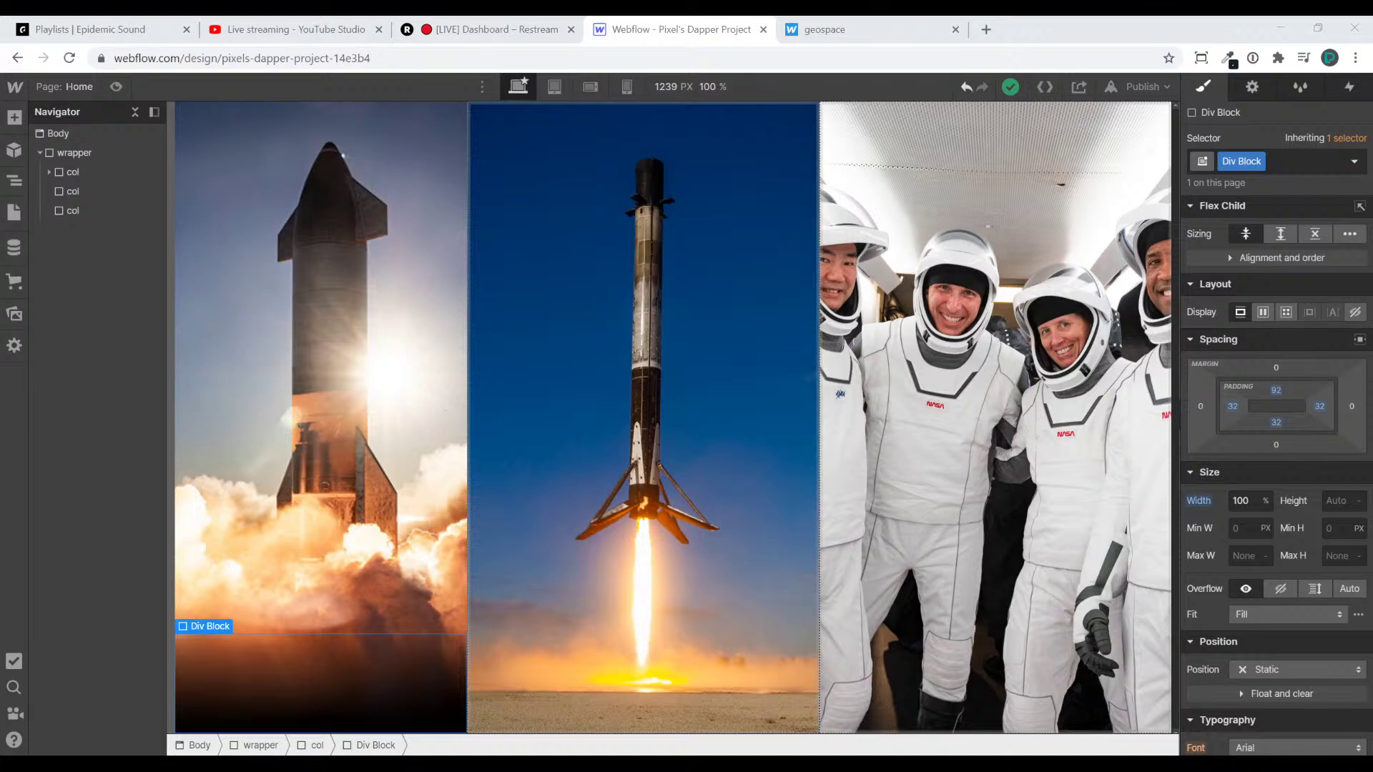
left_click(318, 700)
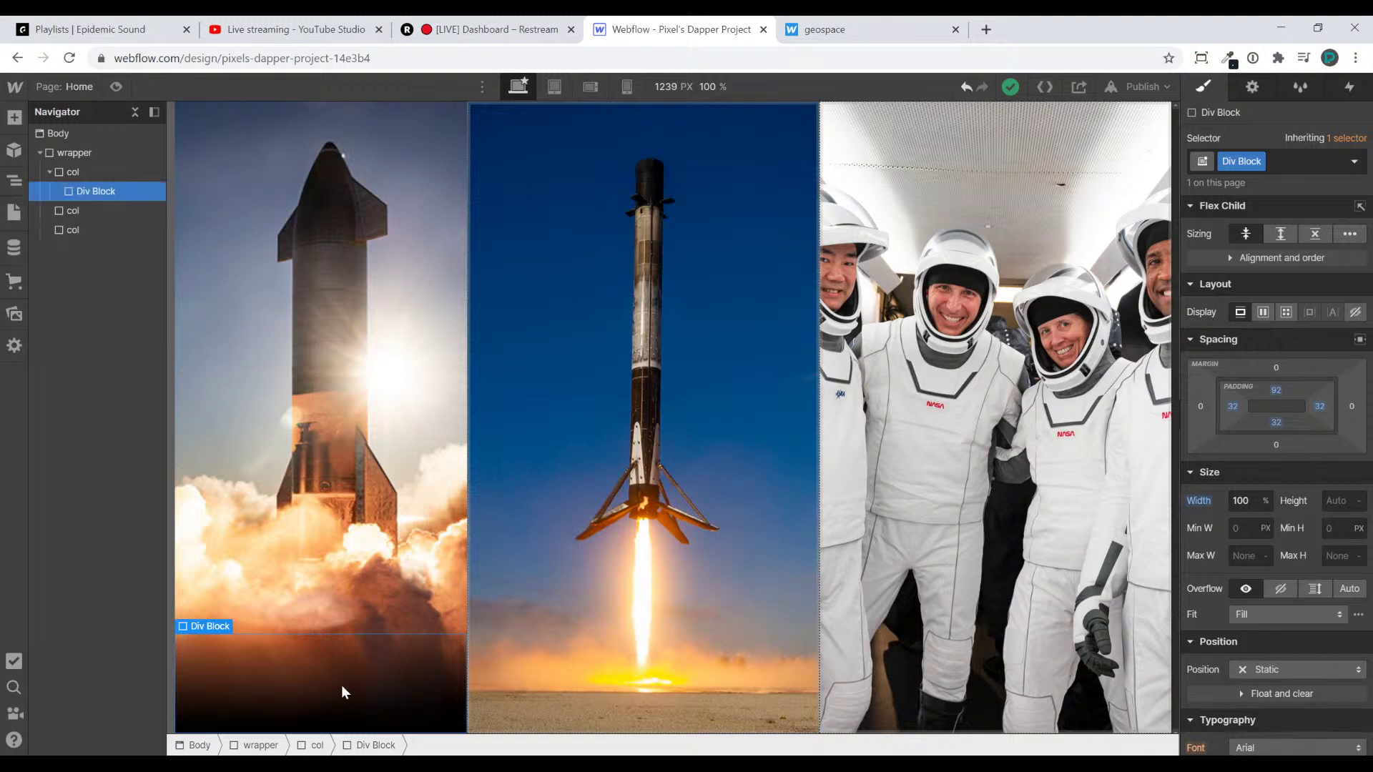
Insert an H1 heading inside the first column's gradient div block
key("ctrl+e")
type("head")
key("Return")
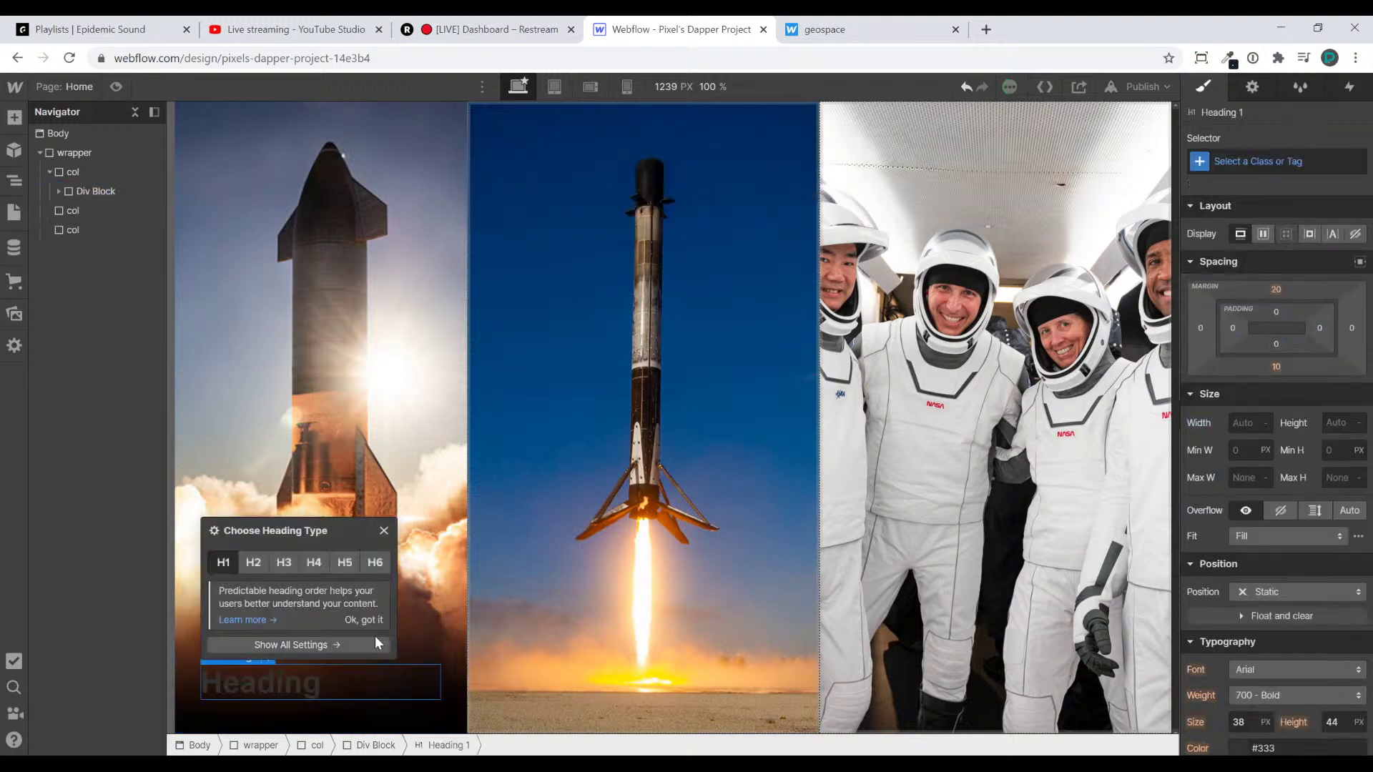
left_click(384, 530)
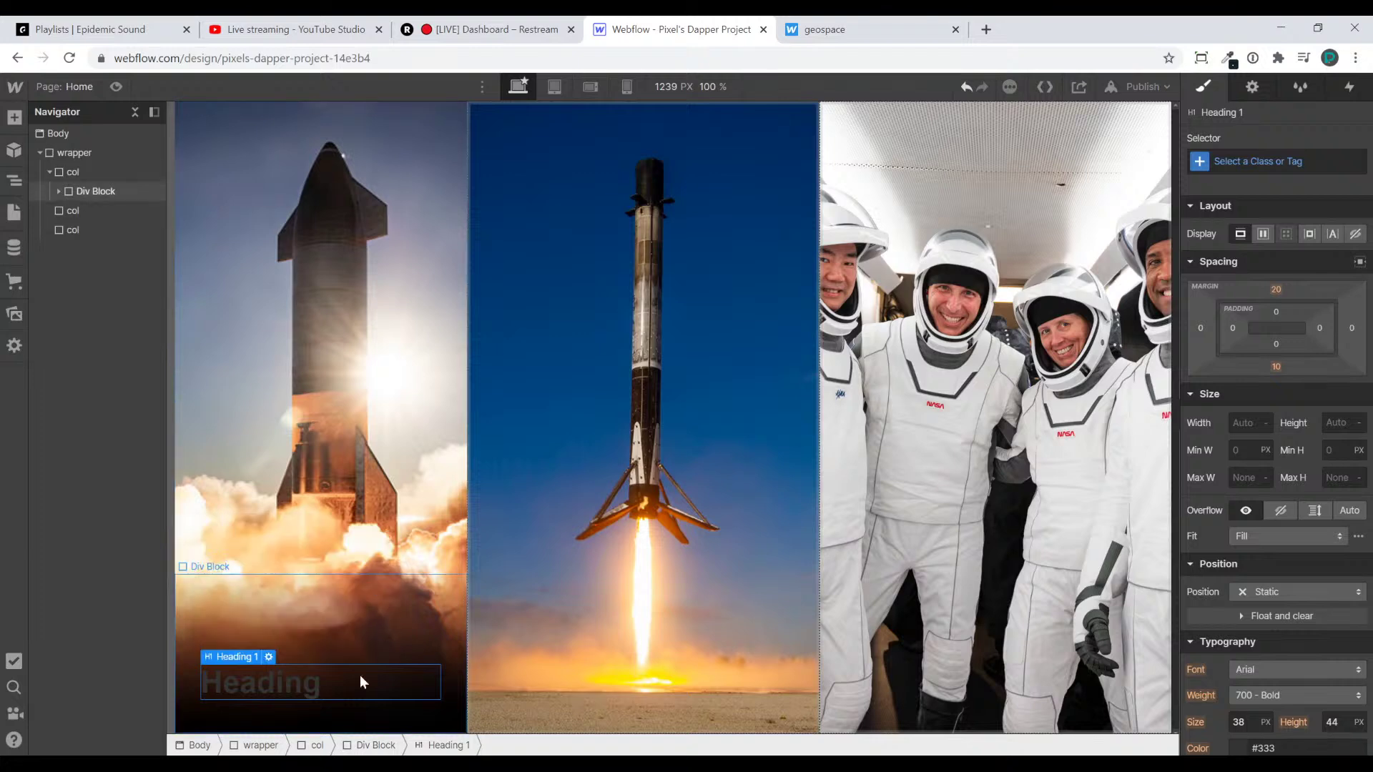
Rename the class of the first column's gradient div block to "col text"
left_click(427, 642)
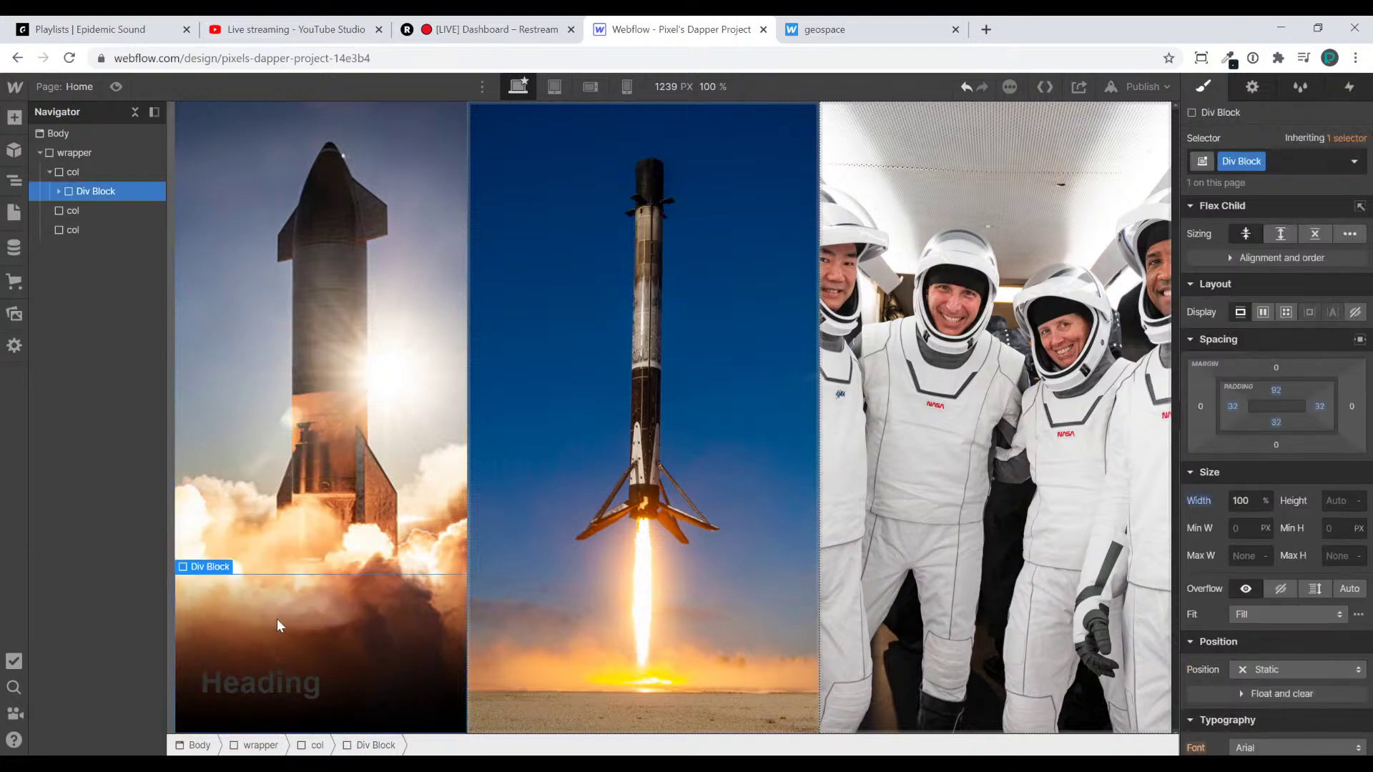
key("ctrl+Return")
type("cdl text")
key("Return")
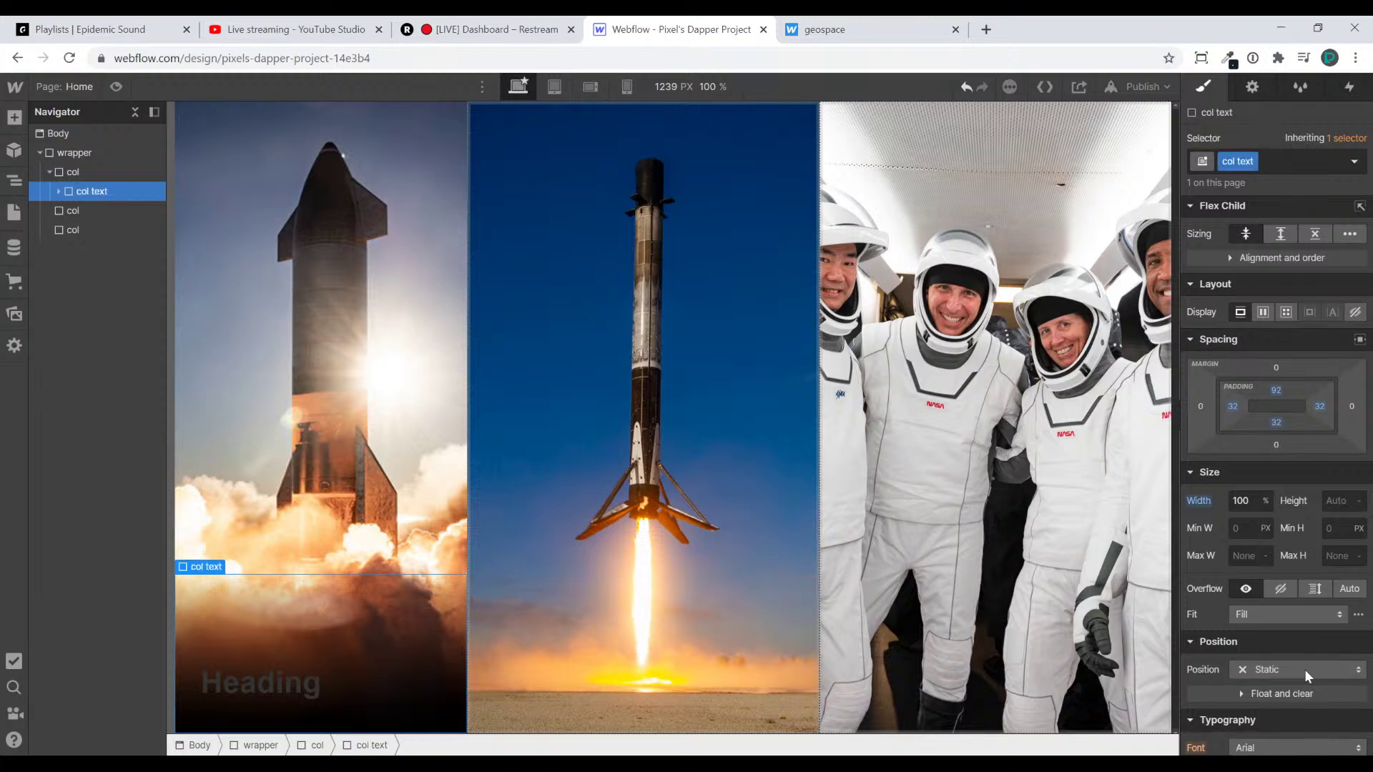
Set the col text block's font color to white and align its text to the right
scroll(1309, 658, "down", 5)
left_click(1286, 463)
type("white")
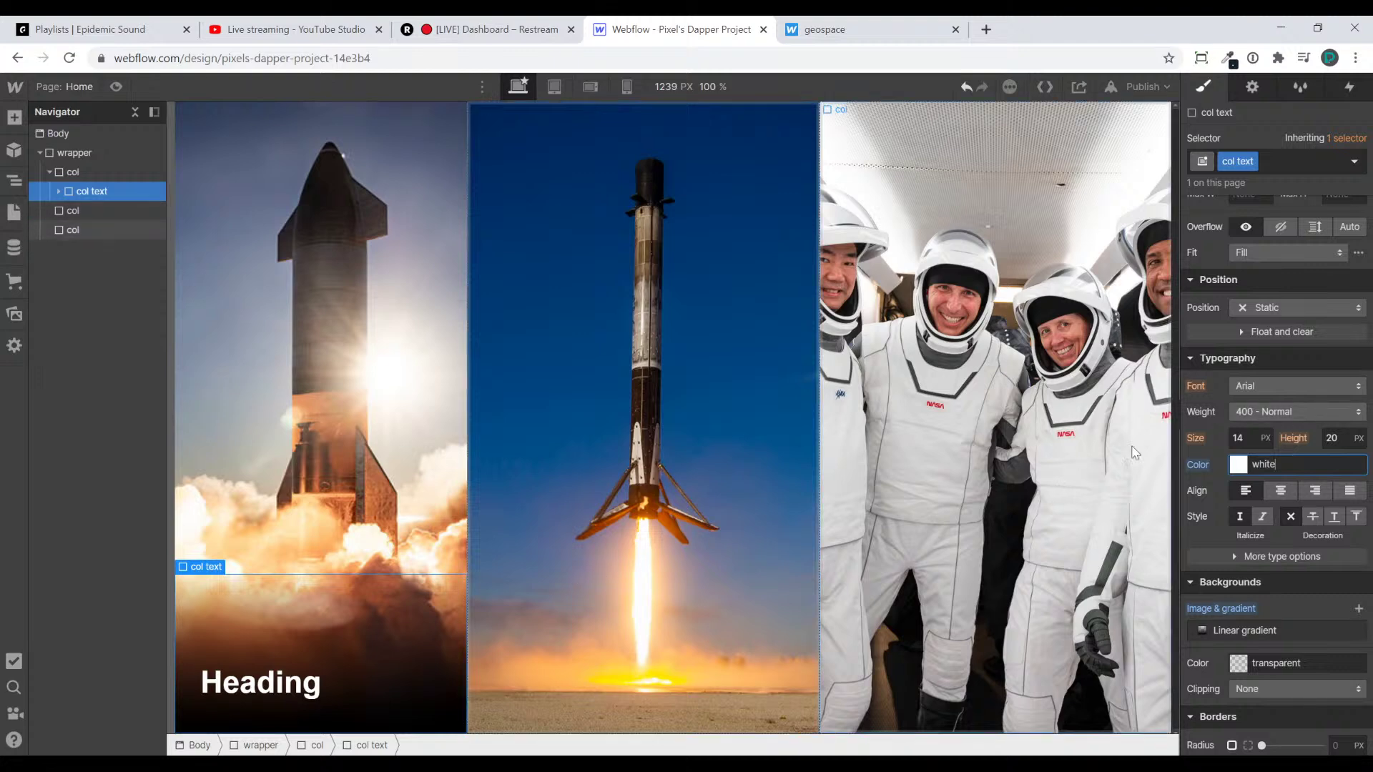
double_click(366, 693)
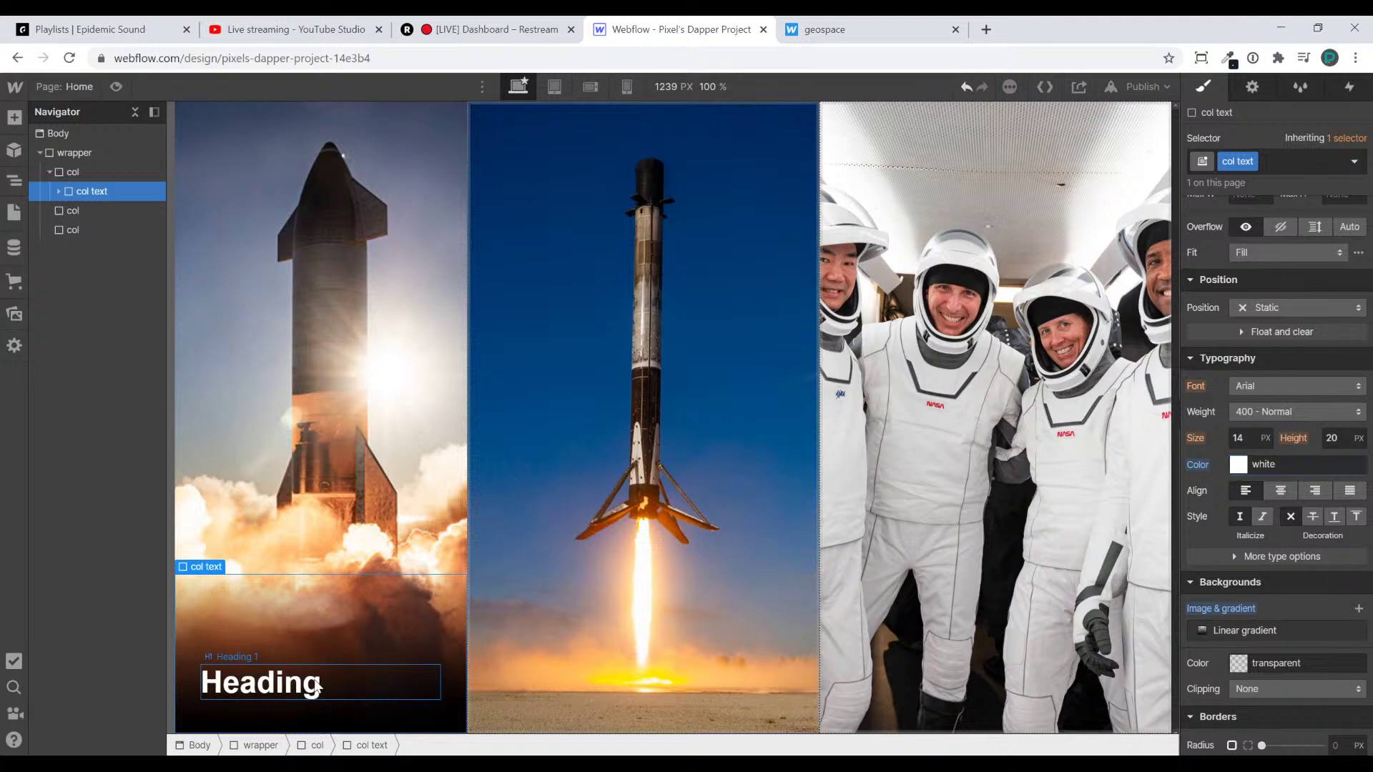
key("Escape")
left_click(340, 629)
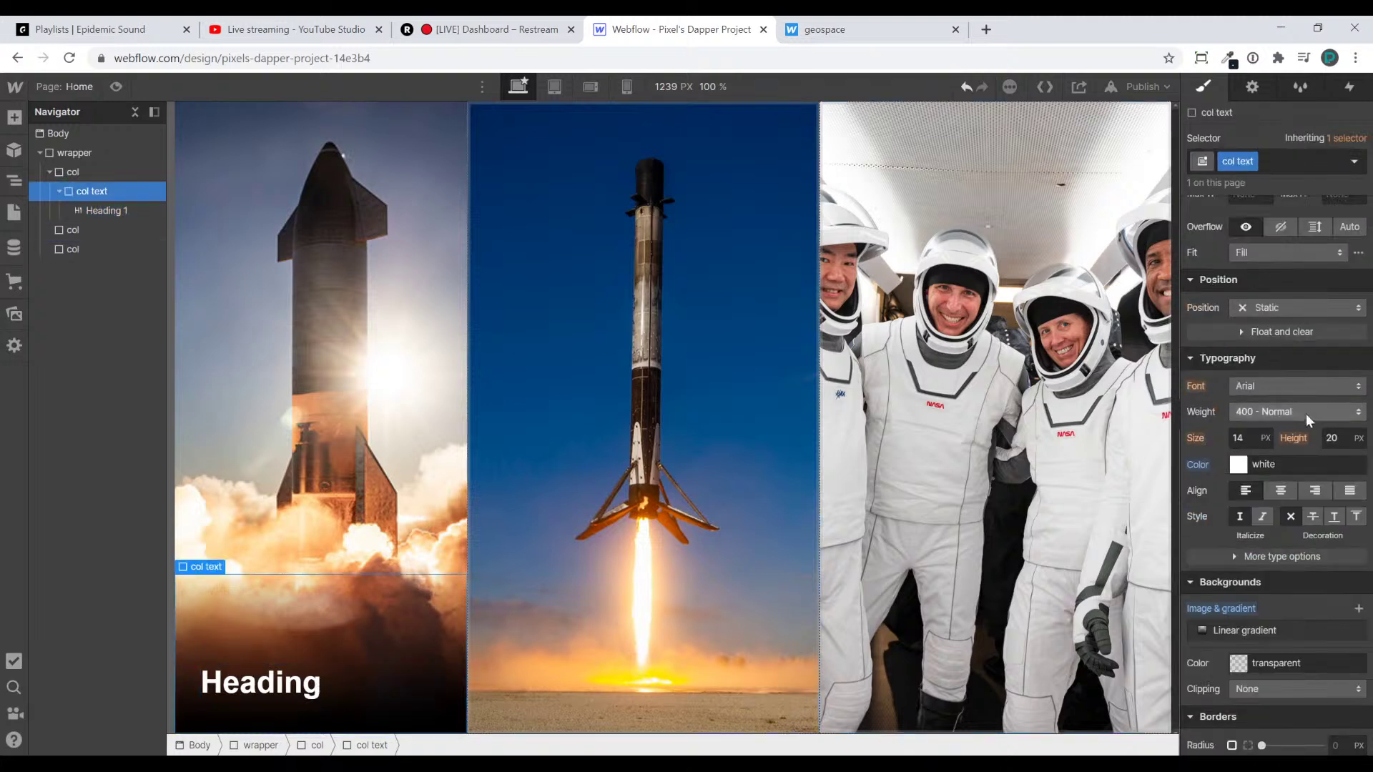
left_click(1314, 493)
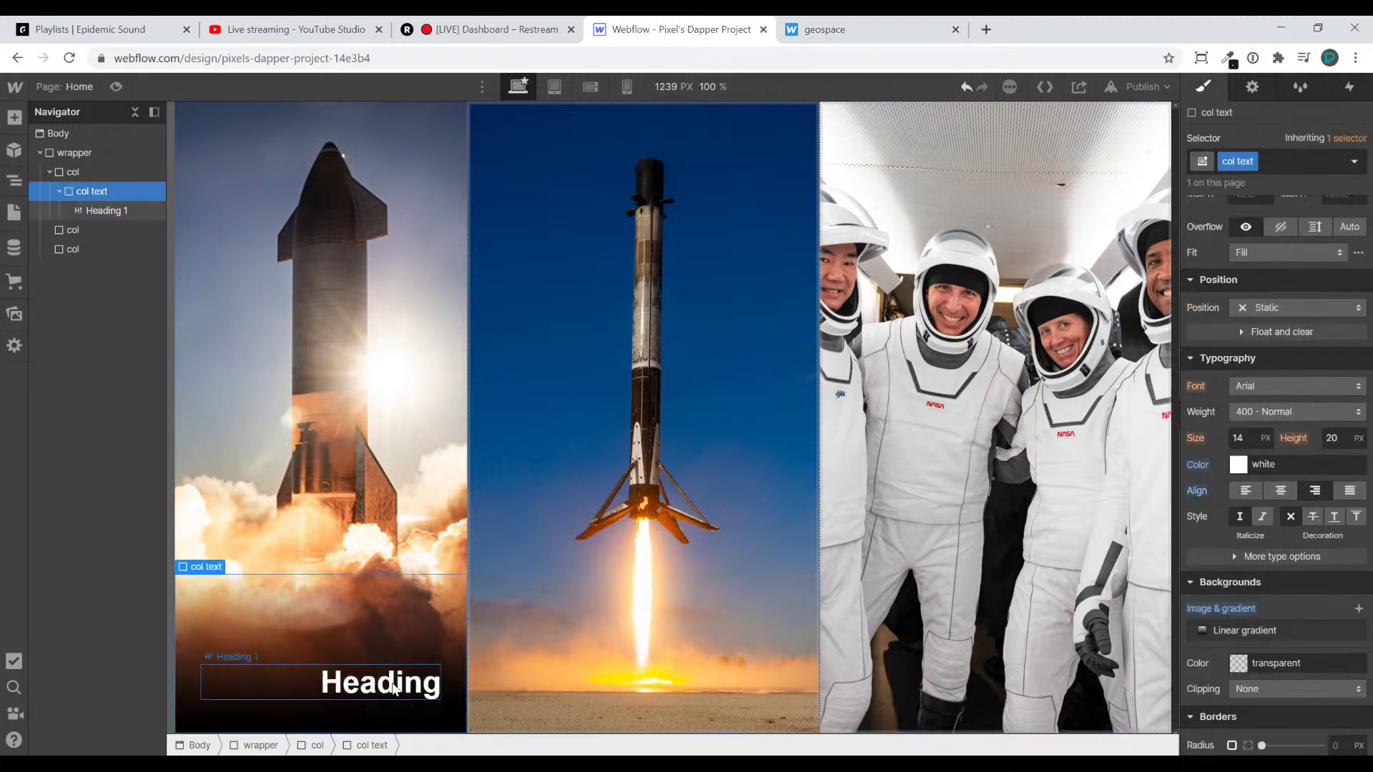
Add a paragraph directly below the heading in the col text block
left_click(413, 698)
key("ctrl+e")
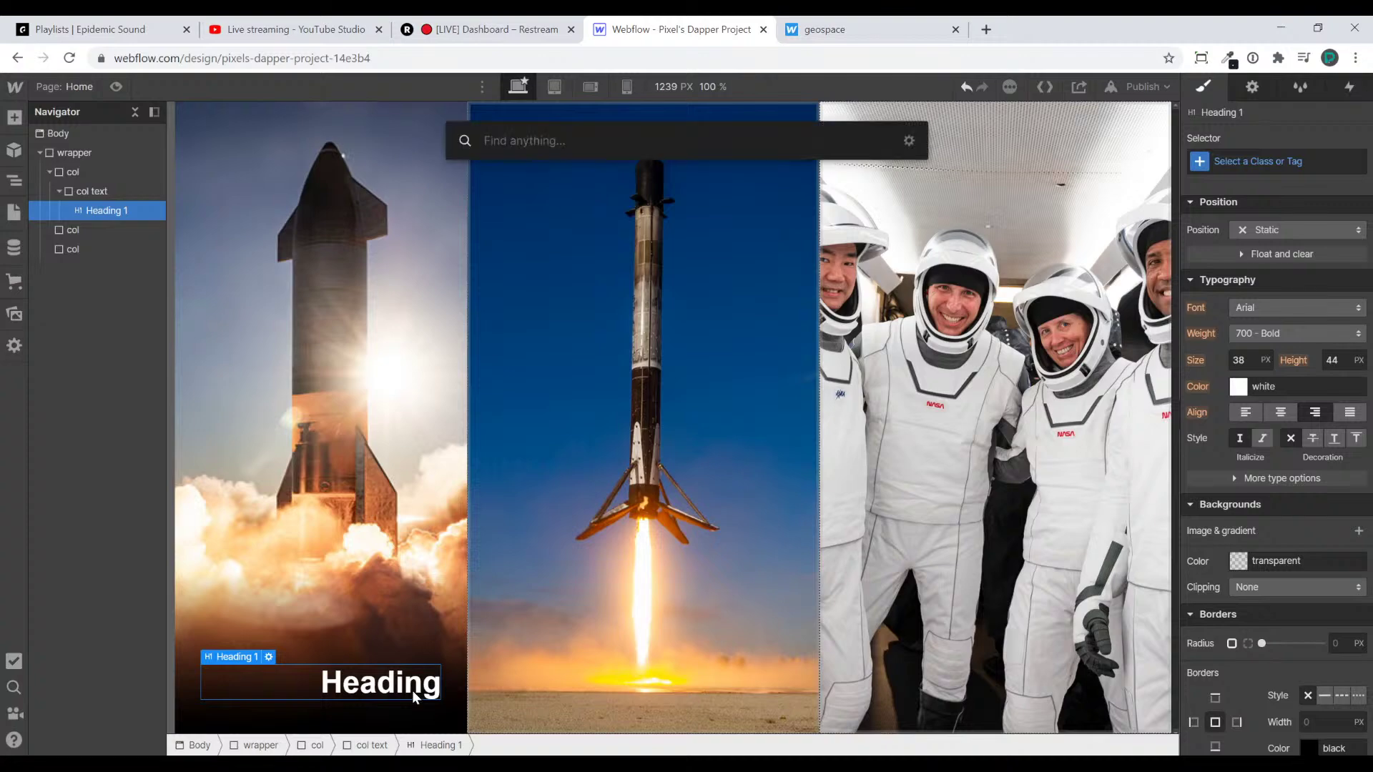
type("para")
key("Return")
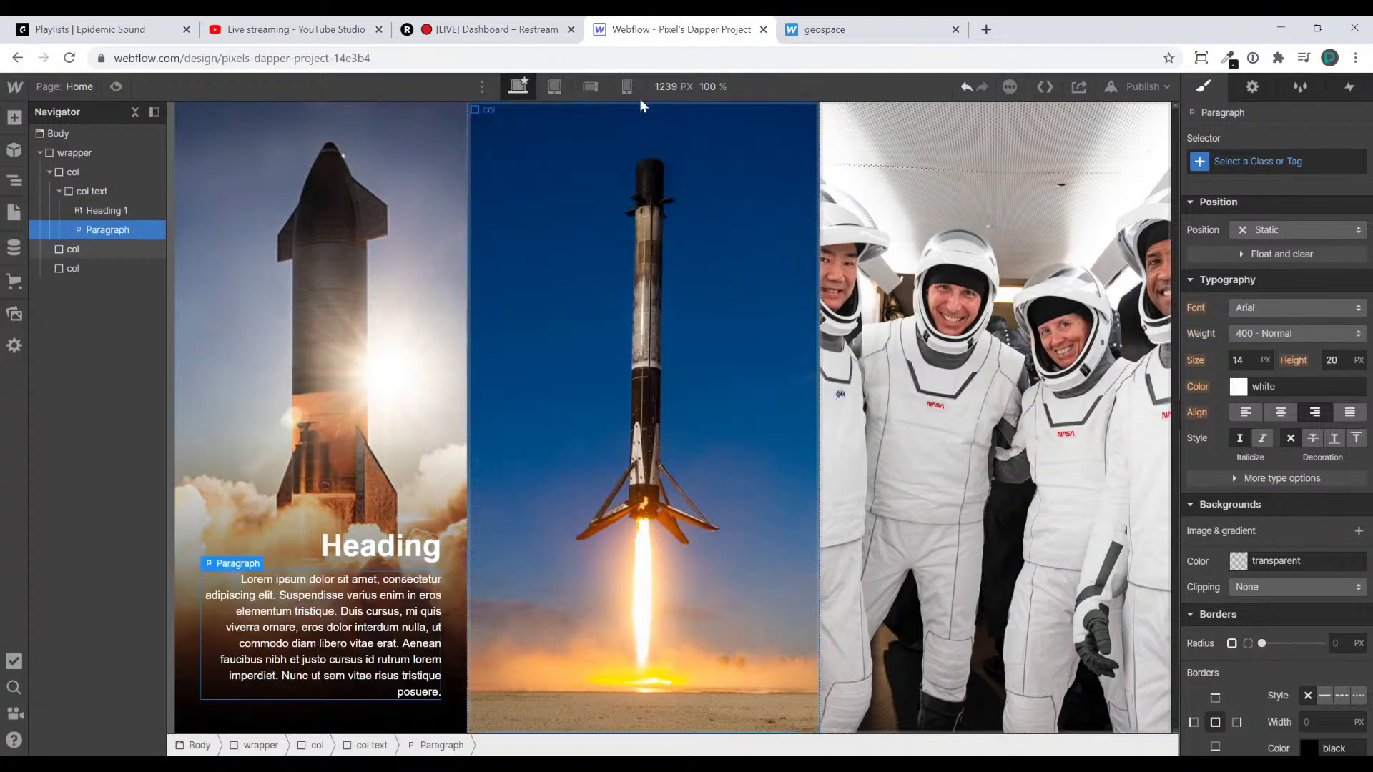
Check the geospace reference site, return to Webflow, and add a text block above the heading inside col text
left_click(833, 32)
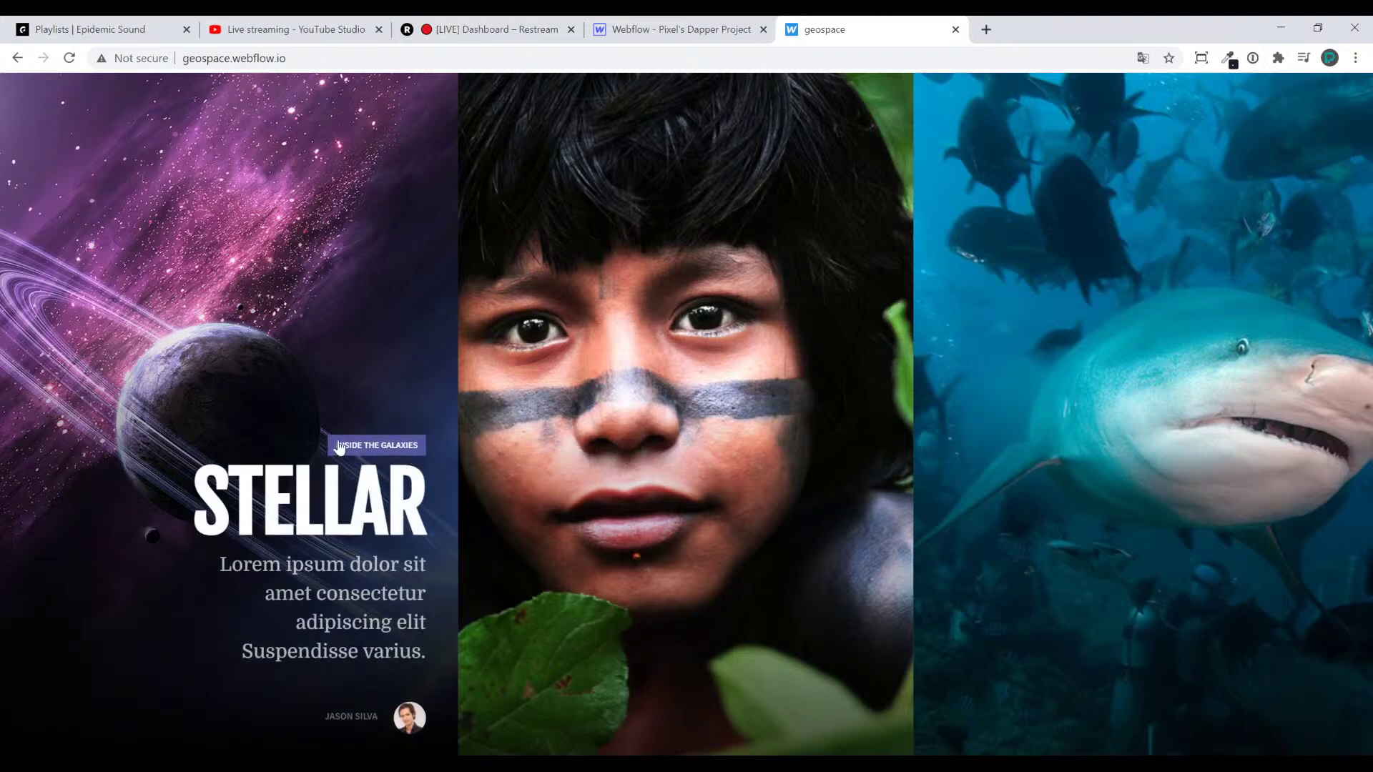
key("ctrl+shift+Tab")
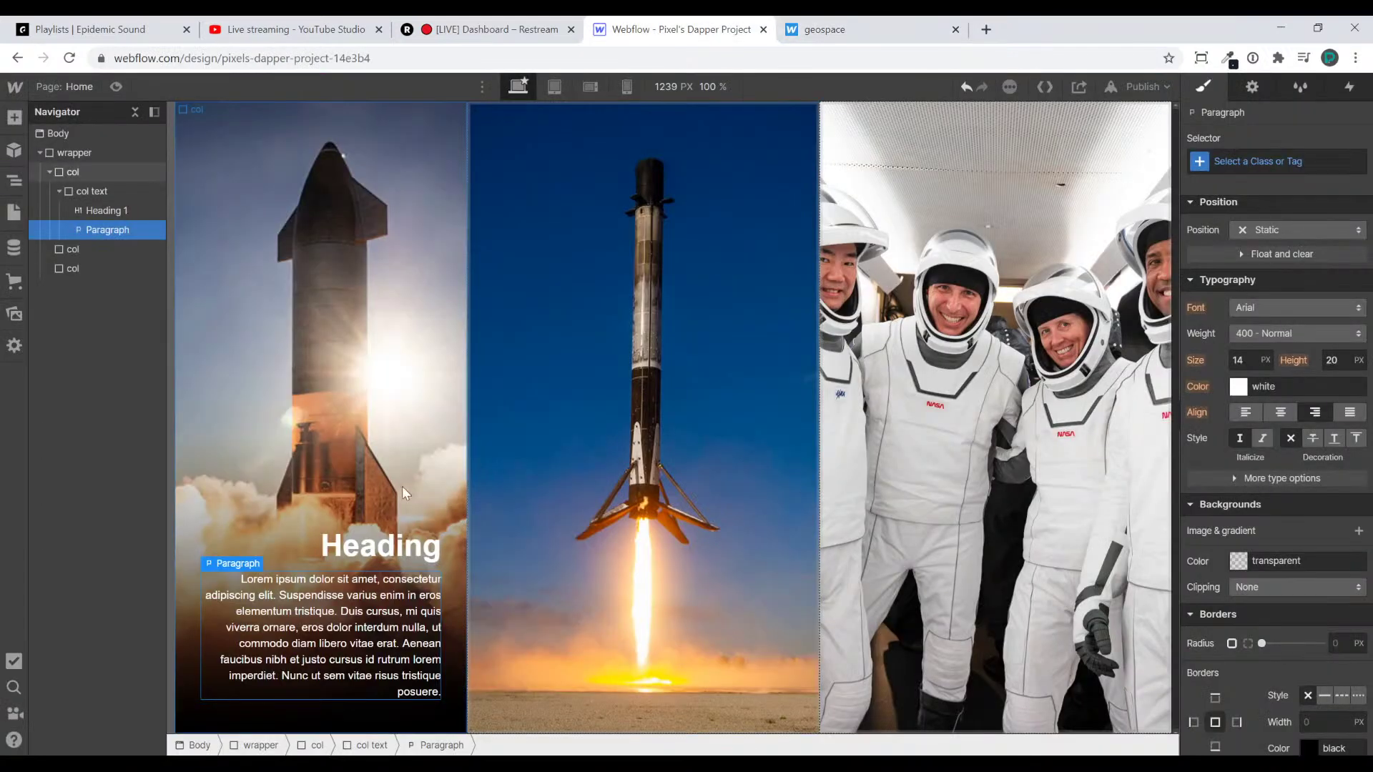
left_click(372, 549)
key("ctrl+e")
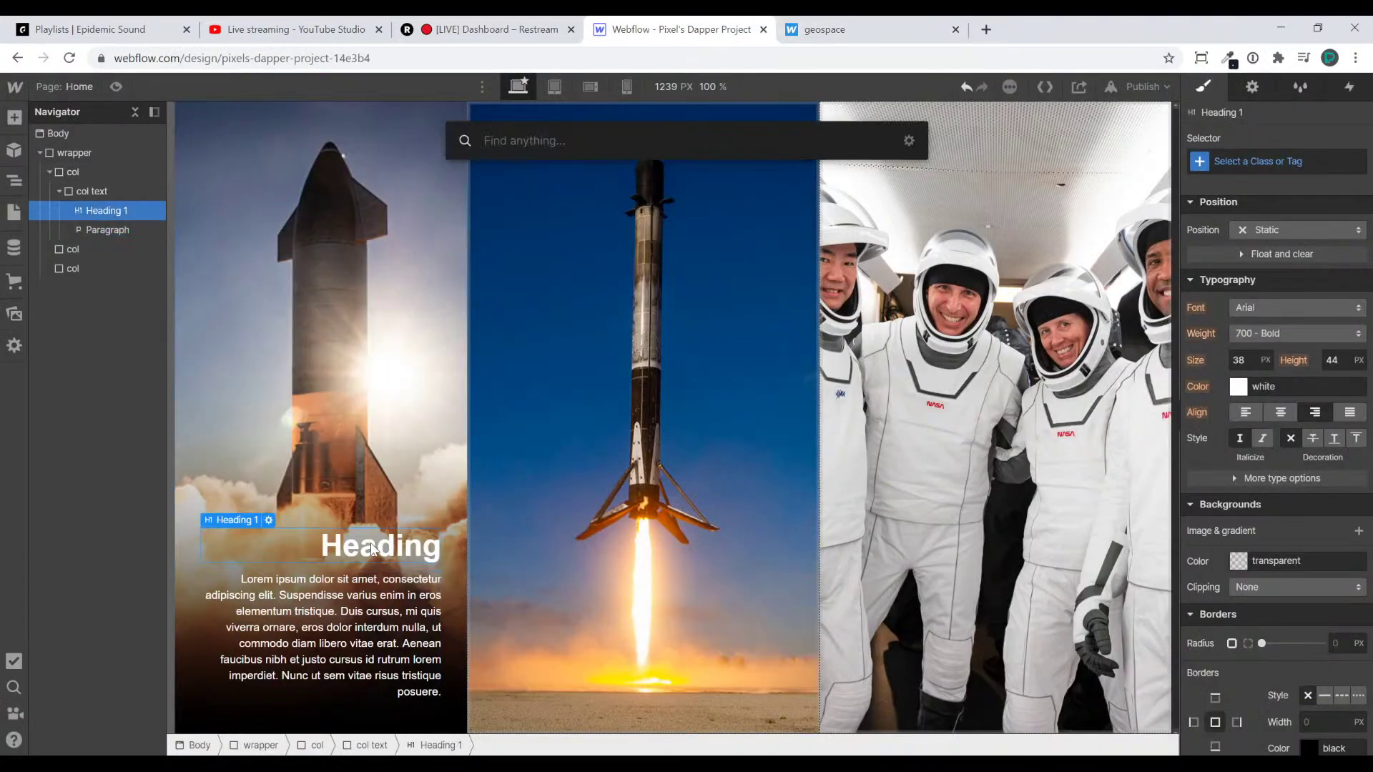
type("text")
key("Down")
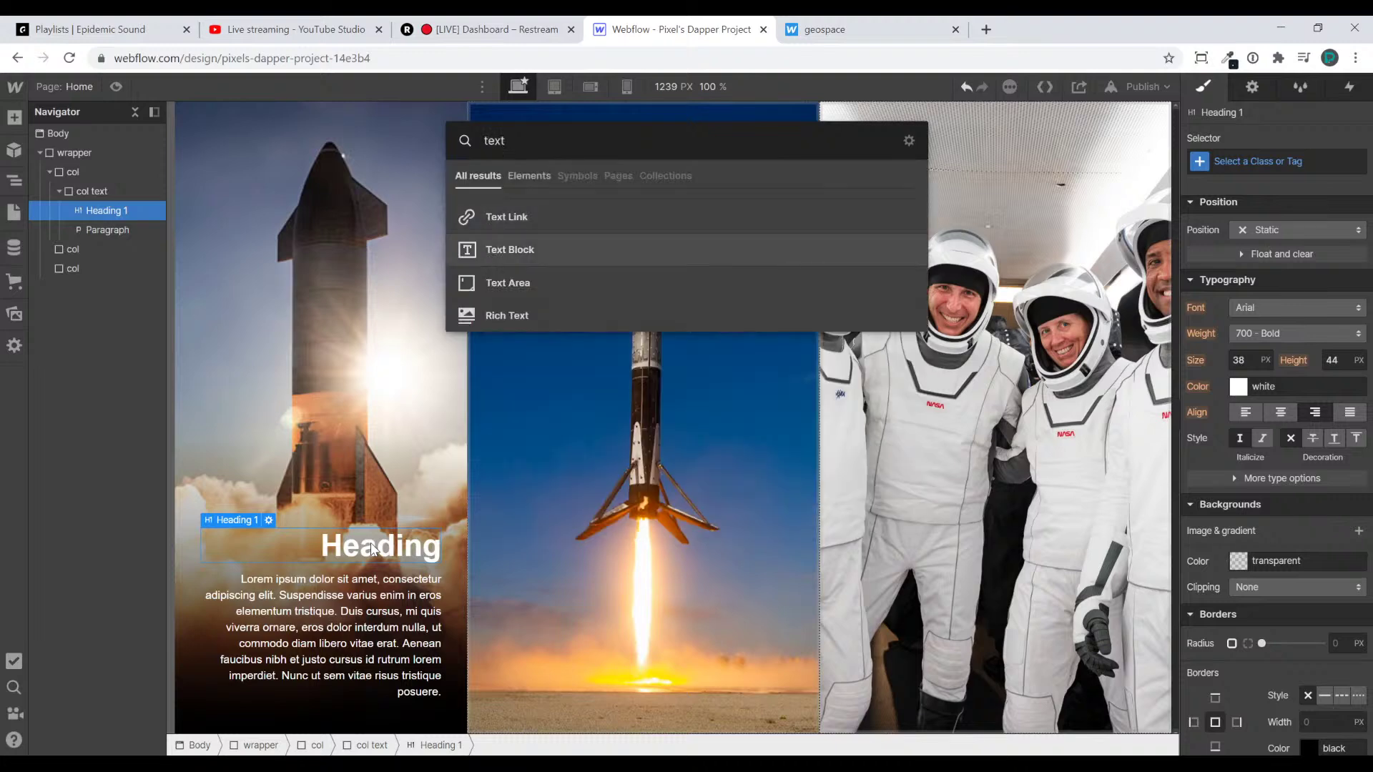
key("Return")
left_click_drag(128, 212, 131, 206)
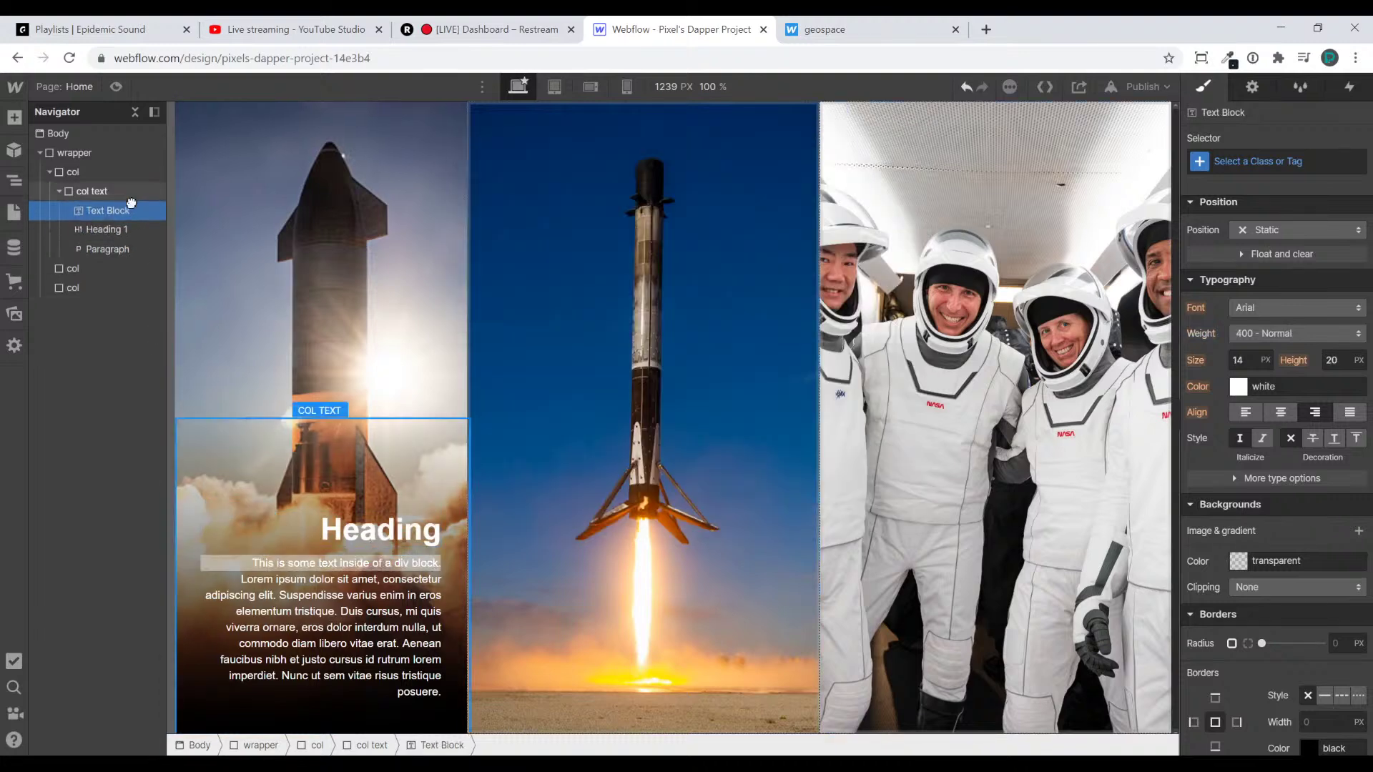
Assign the class "tag" to the new text block and give it a 3 px border radius
left_click(1276, 158)
type("tag")
key("Return")
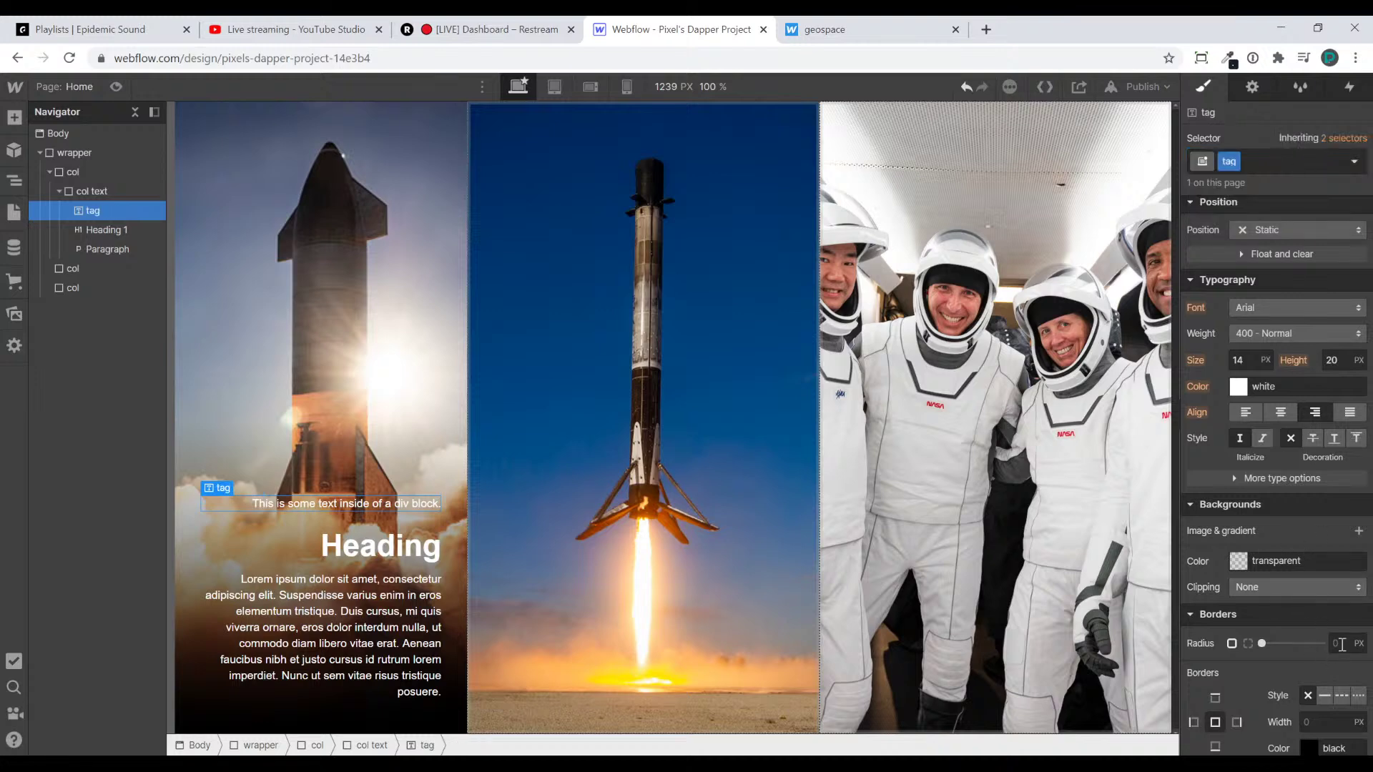
left_click(1336, 643)
type("3")
Change the tag's display to inline-block and set its padding to 4 px on all sides
scroll(1302, 536, "up", 5)
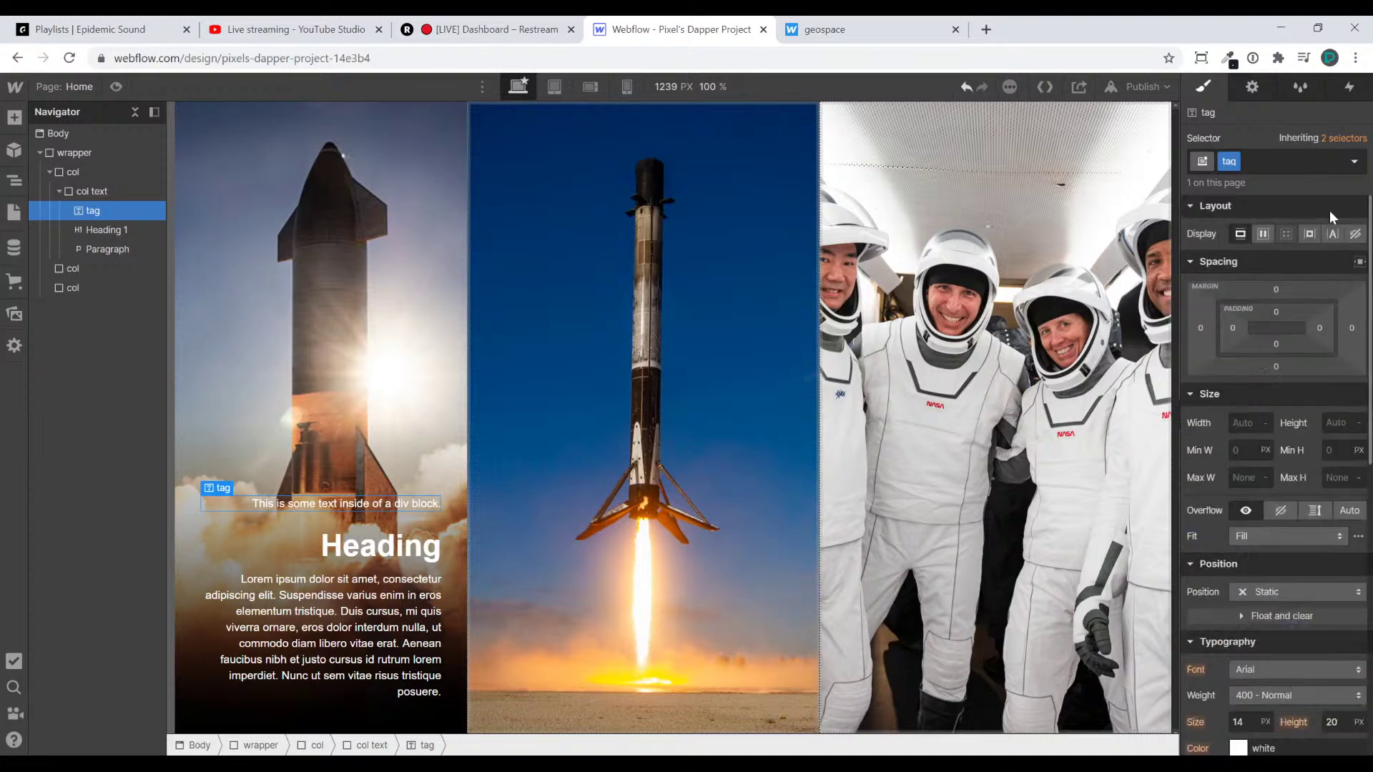
left_click(1304, 236)
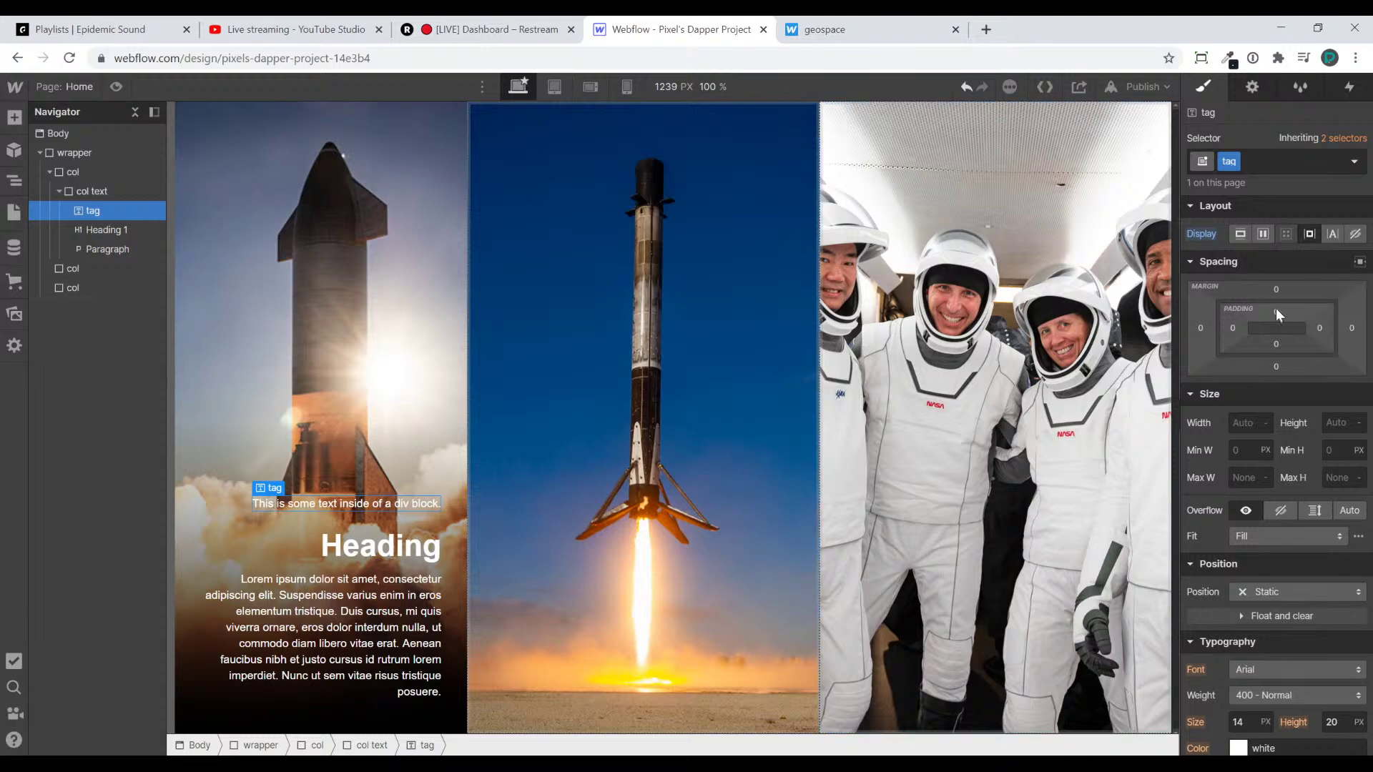
left_click_drag(1276, 310, 1276, 309)
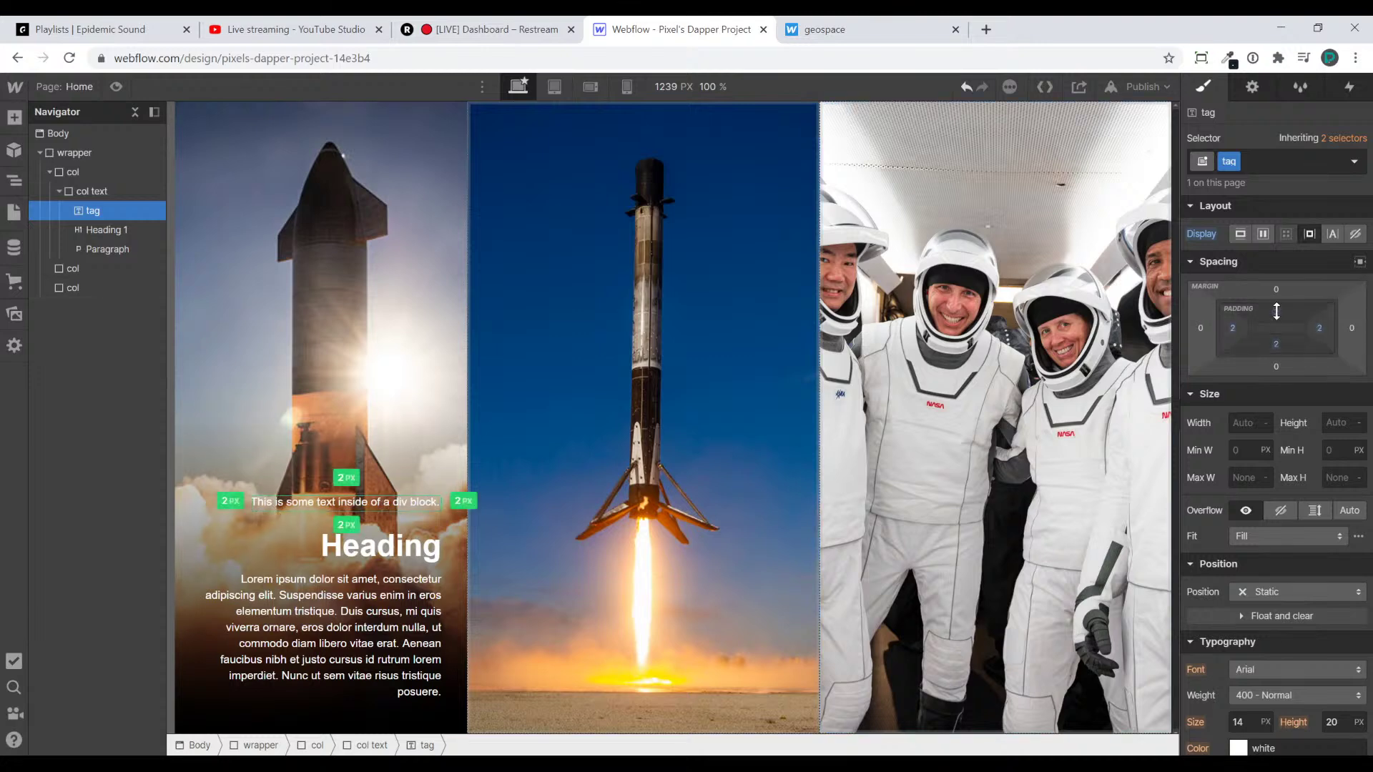
Give the tag a purple #8400ff background color and set its left and right padding to 10 px
scroll(1241, 594, "down", 8)
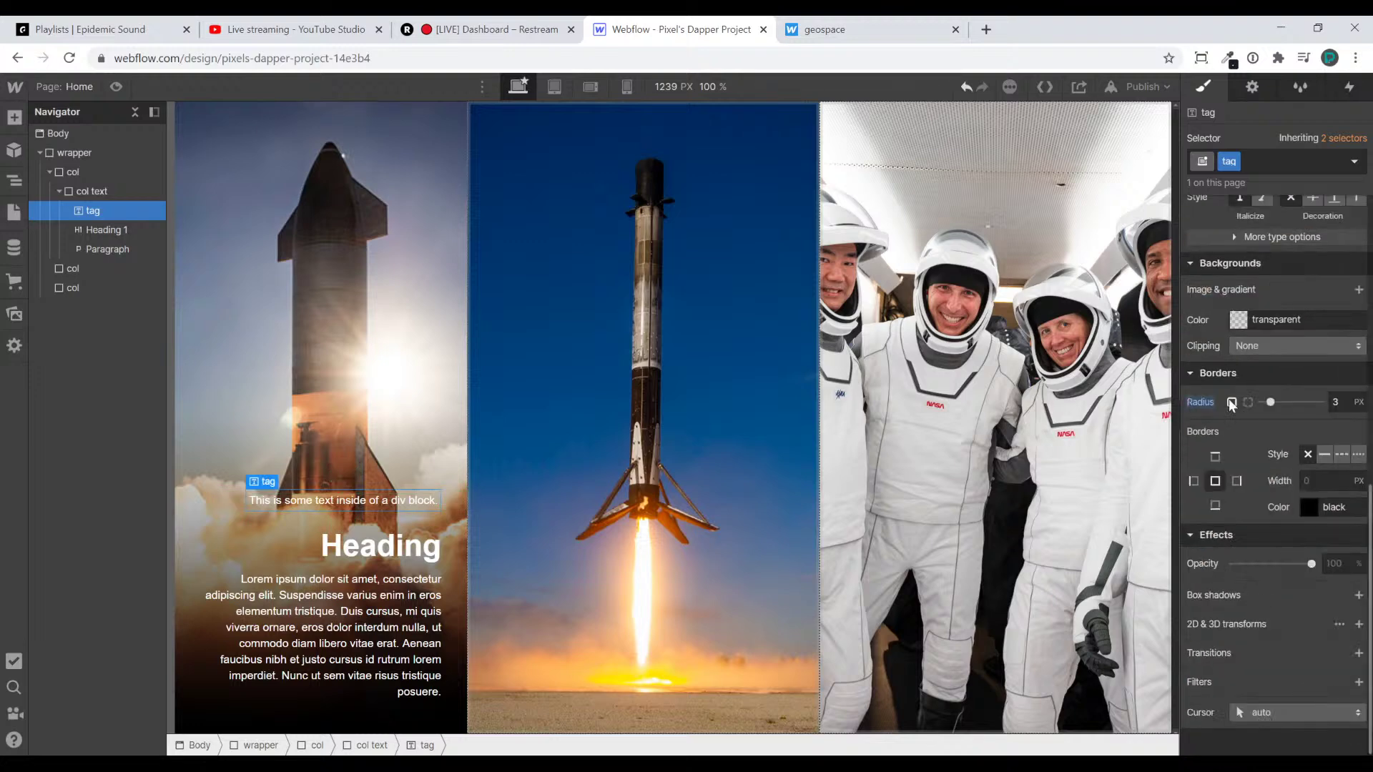
left_click(1238, 319)
left_click(1327, 471)
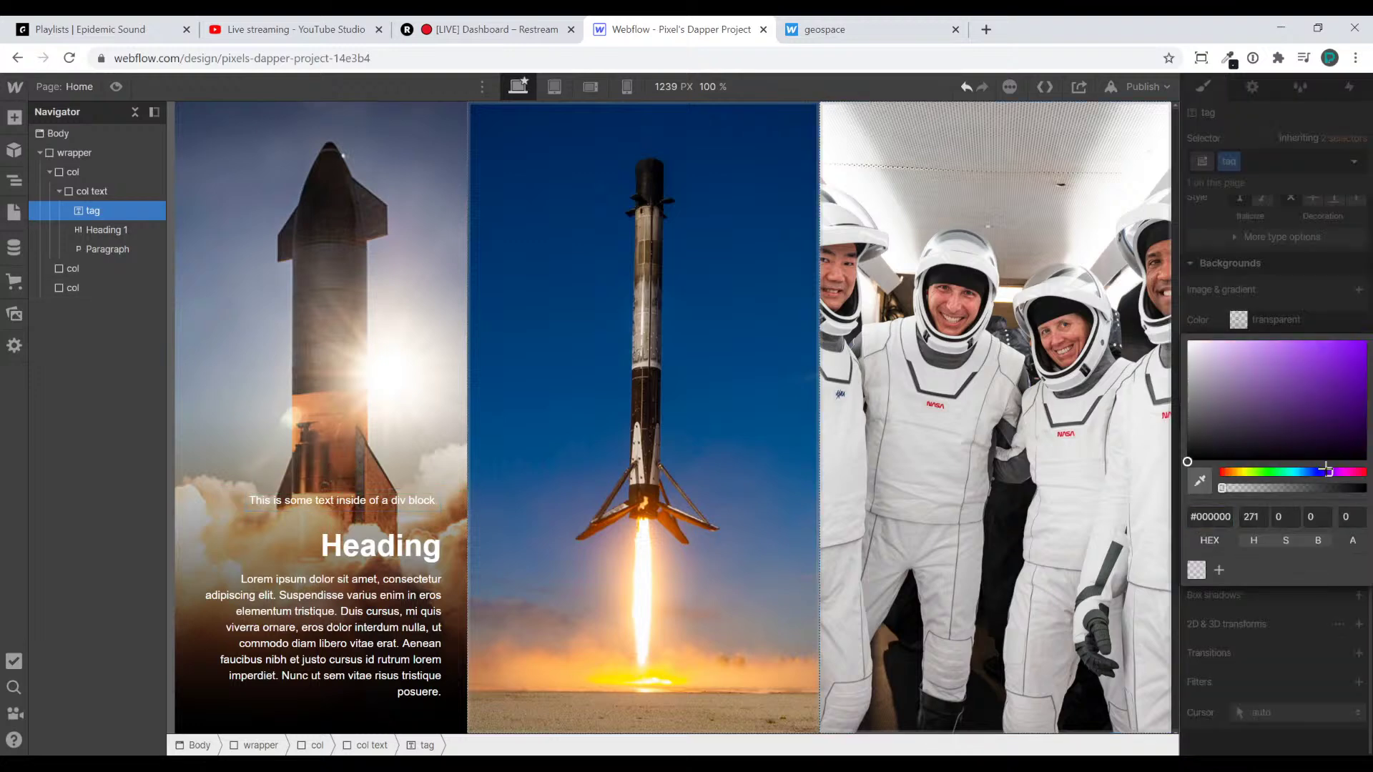
left_click_drag(1351, 365, 1370, 298)
left_click(1369, 299)
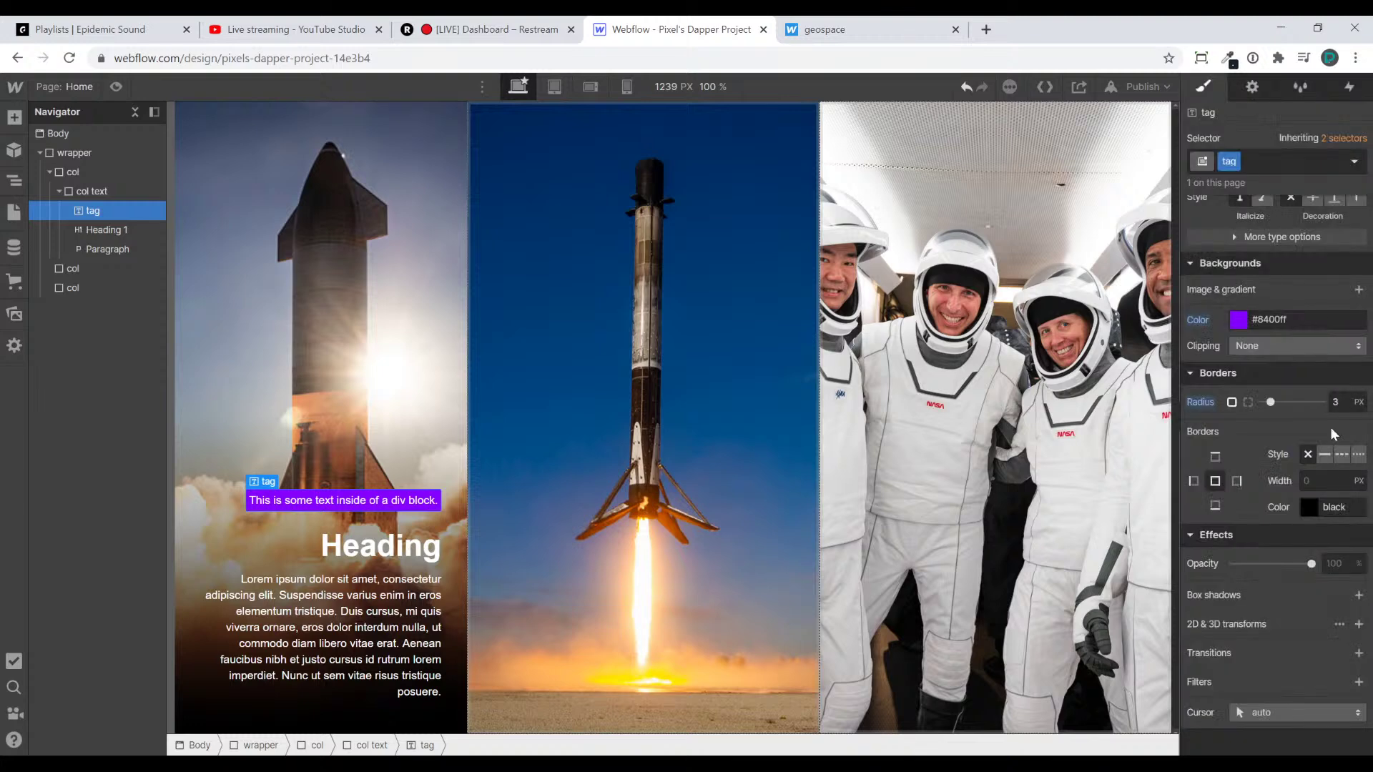
scroll(1242, 323, "up", 10)
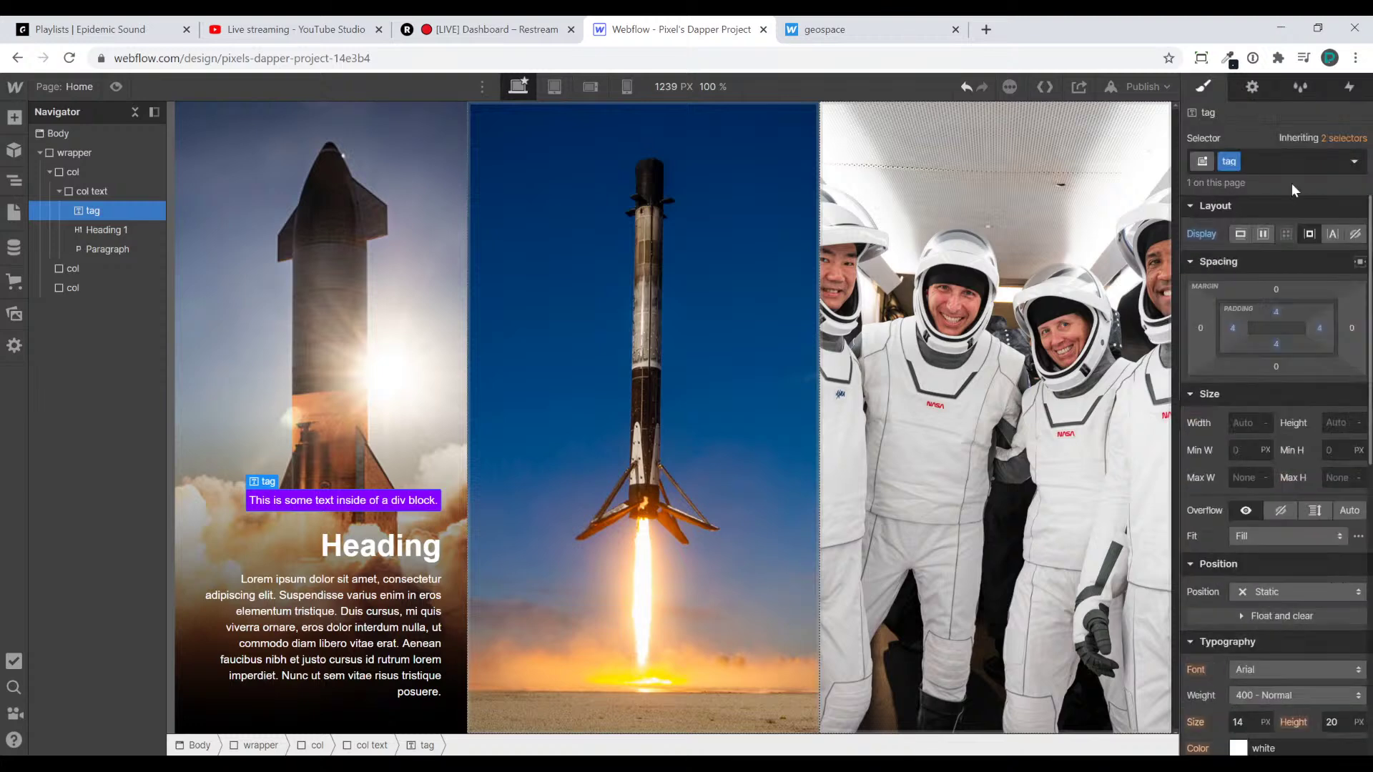
left_click_drag(1225, 328, 1230, 328)
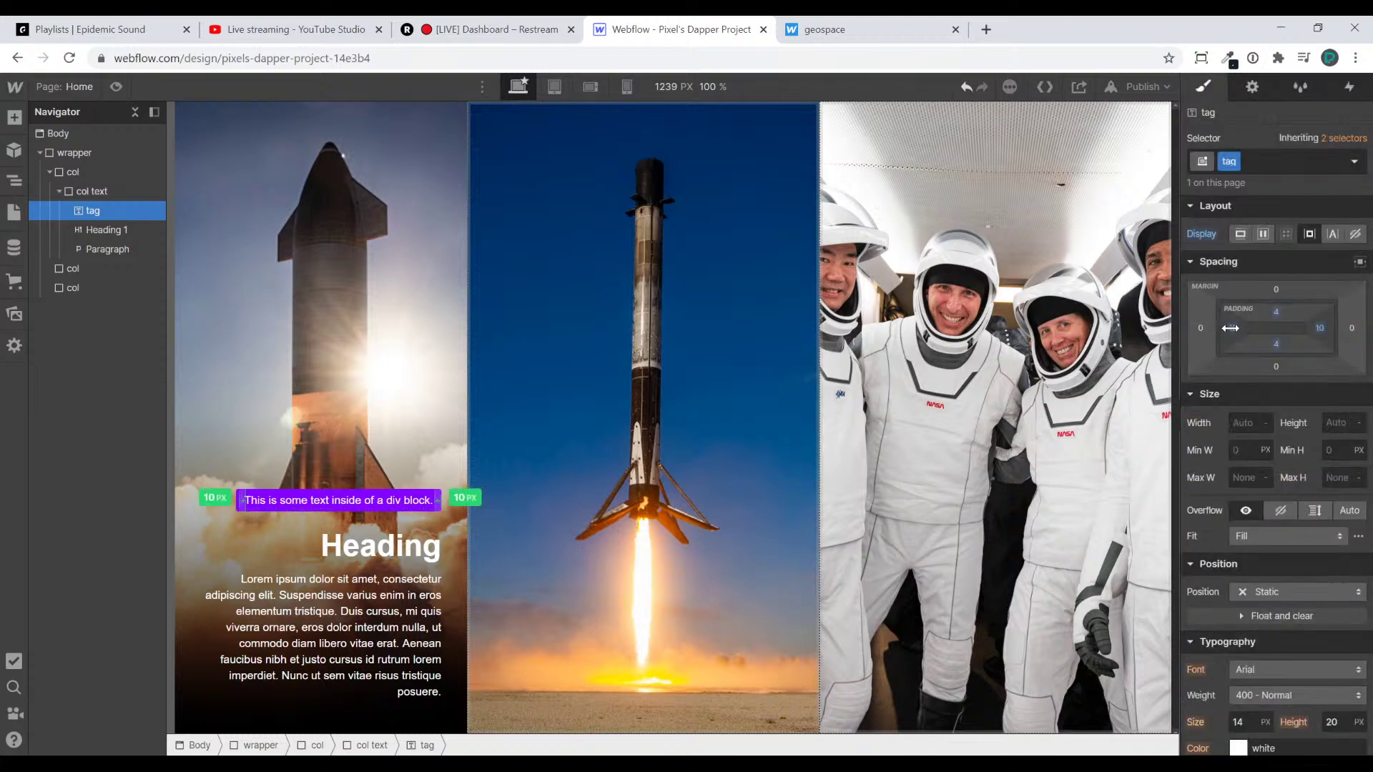
Set the tag's font size to 11 px and its line height to a unitless 1.3
scroll(1284, 569, "down", 5)
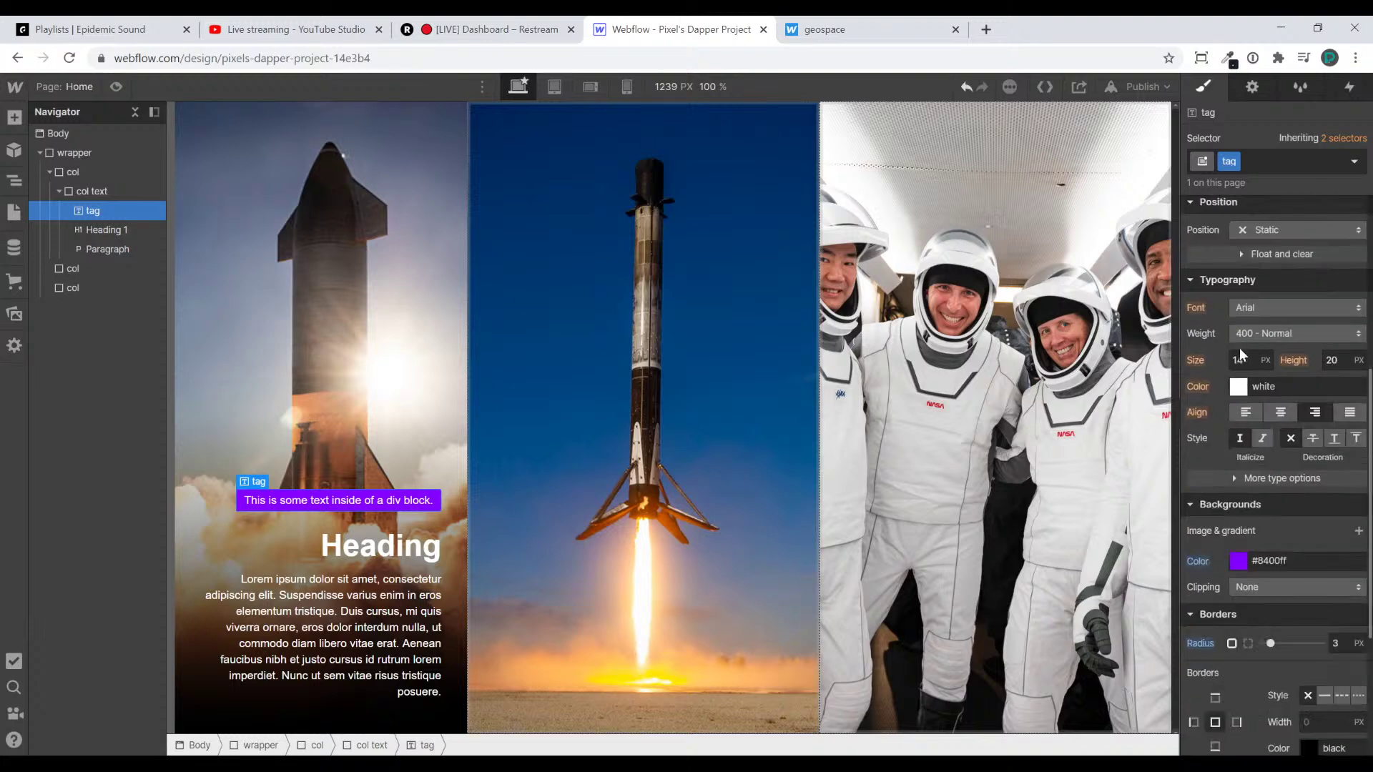
type("11")
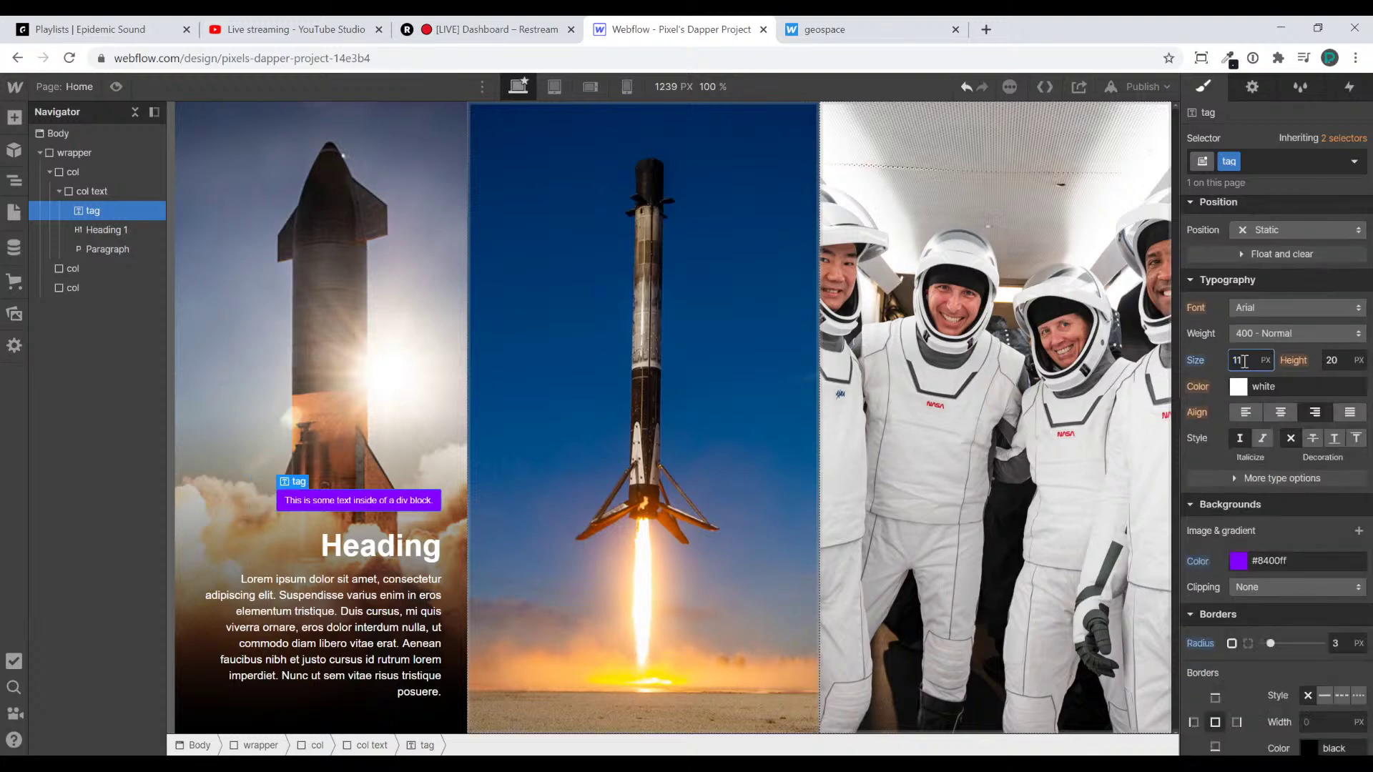
key("Down")
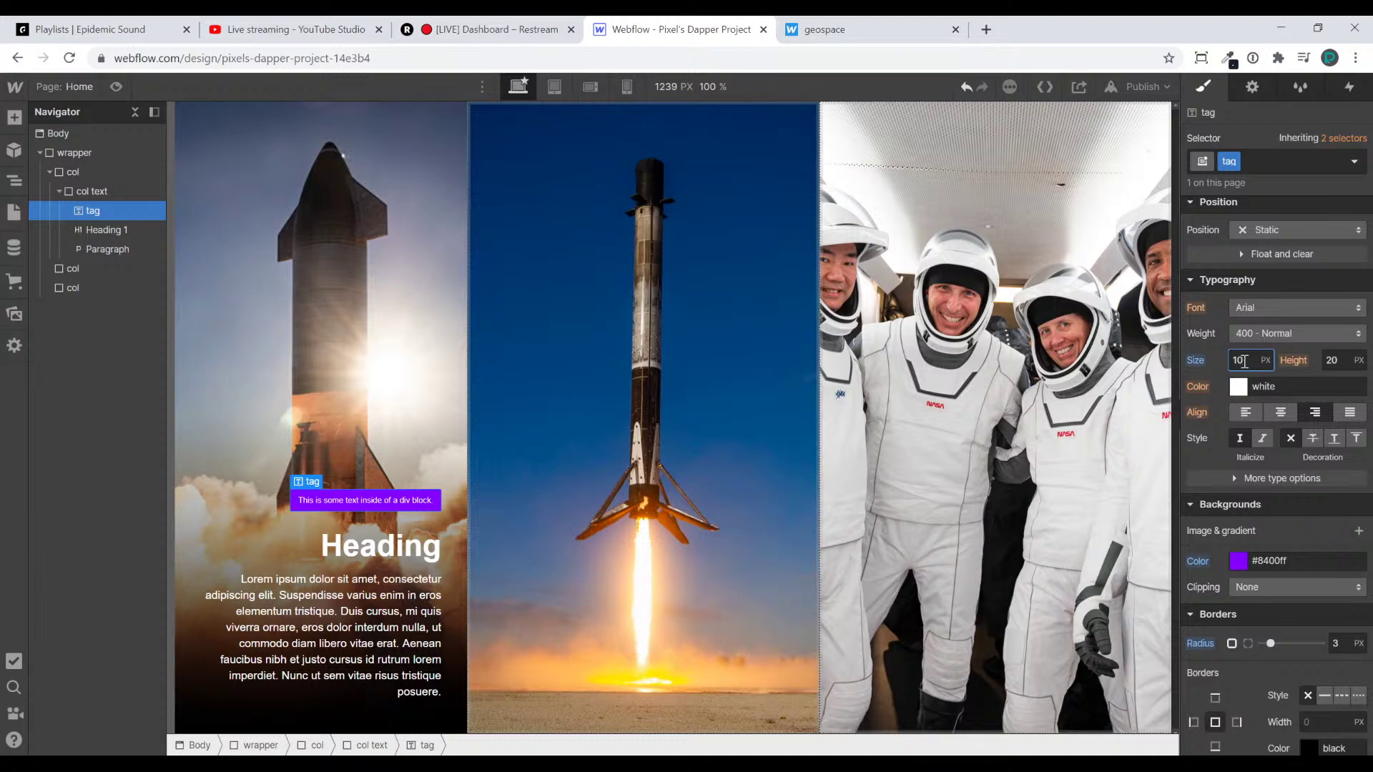
key("Up")
key("Tab")
type("1")
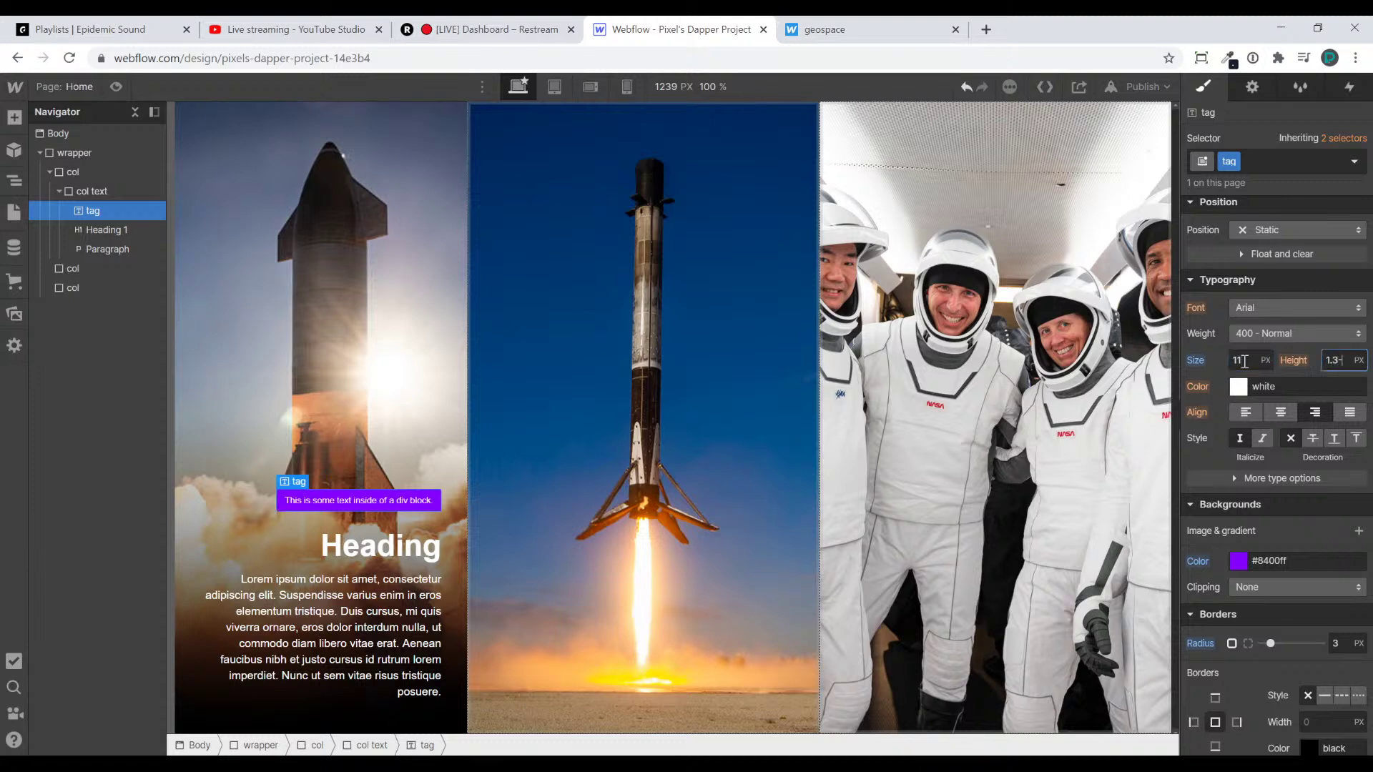
type(".3")
key("Return")
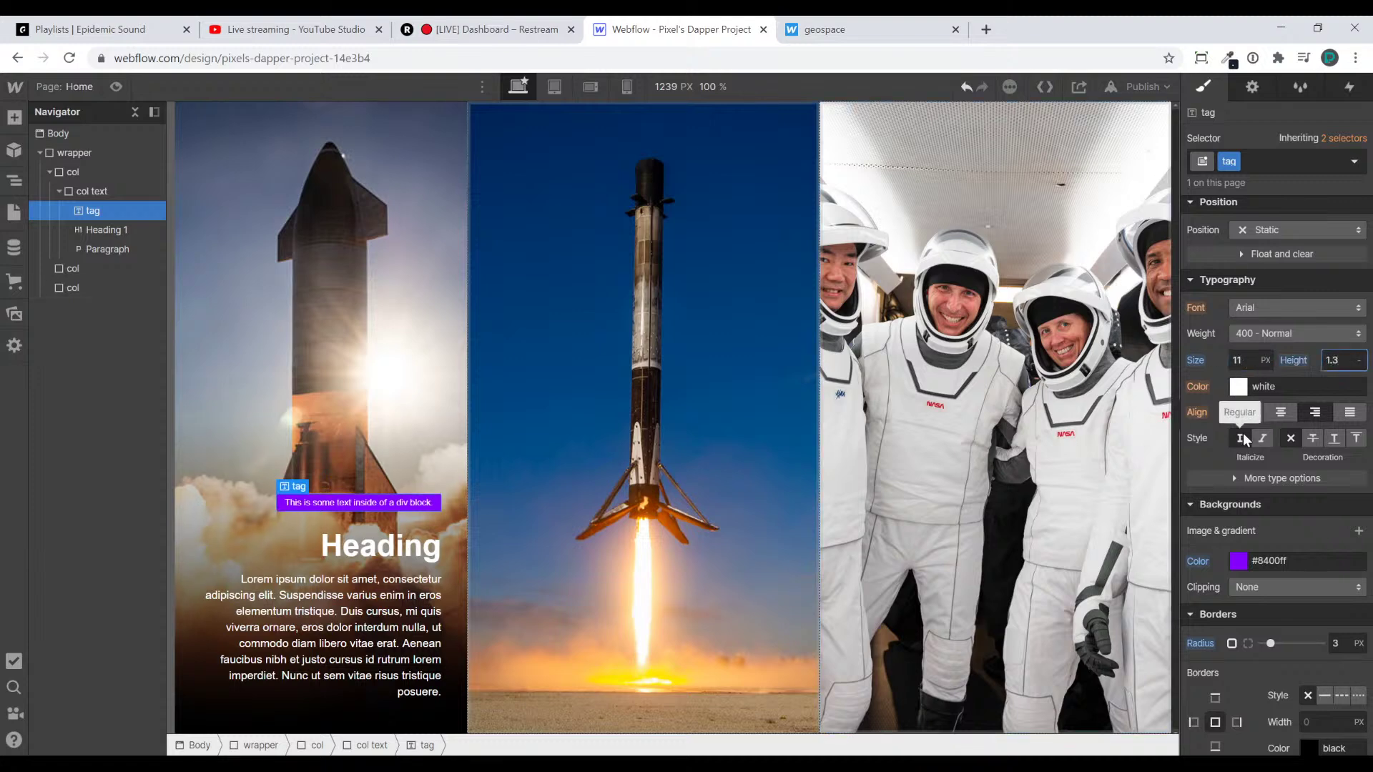
Open the inherited Body (All Pages) selector and change its font to Montserrat
left_click(1355, 165)
left_click(1353, 143)
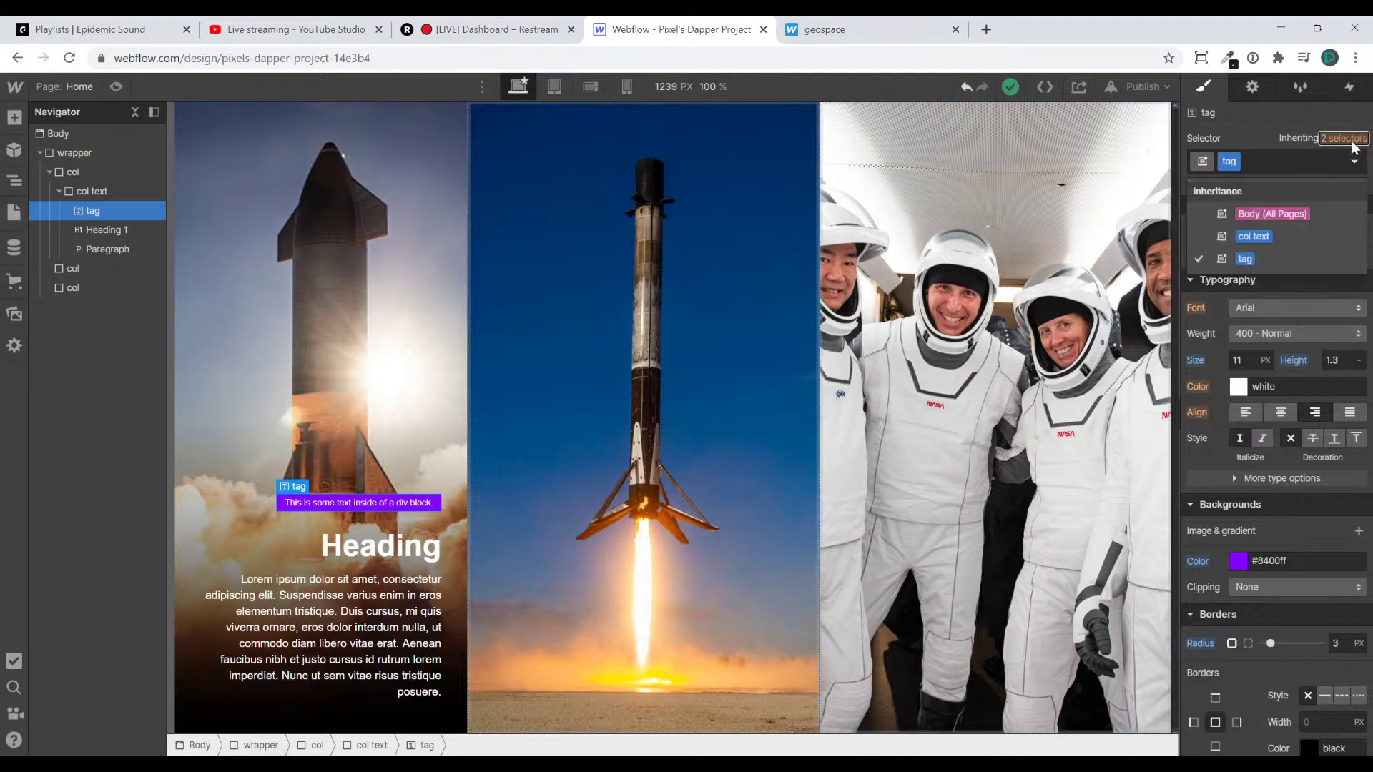
left_click(1265, 214)
left_click(1266, 309)
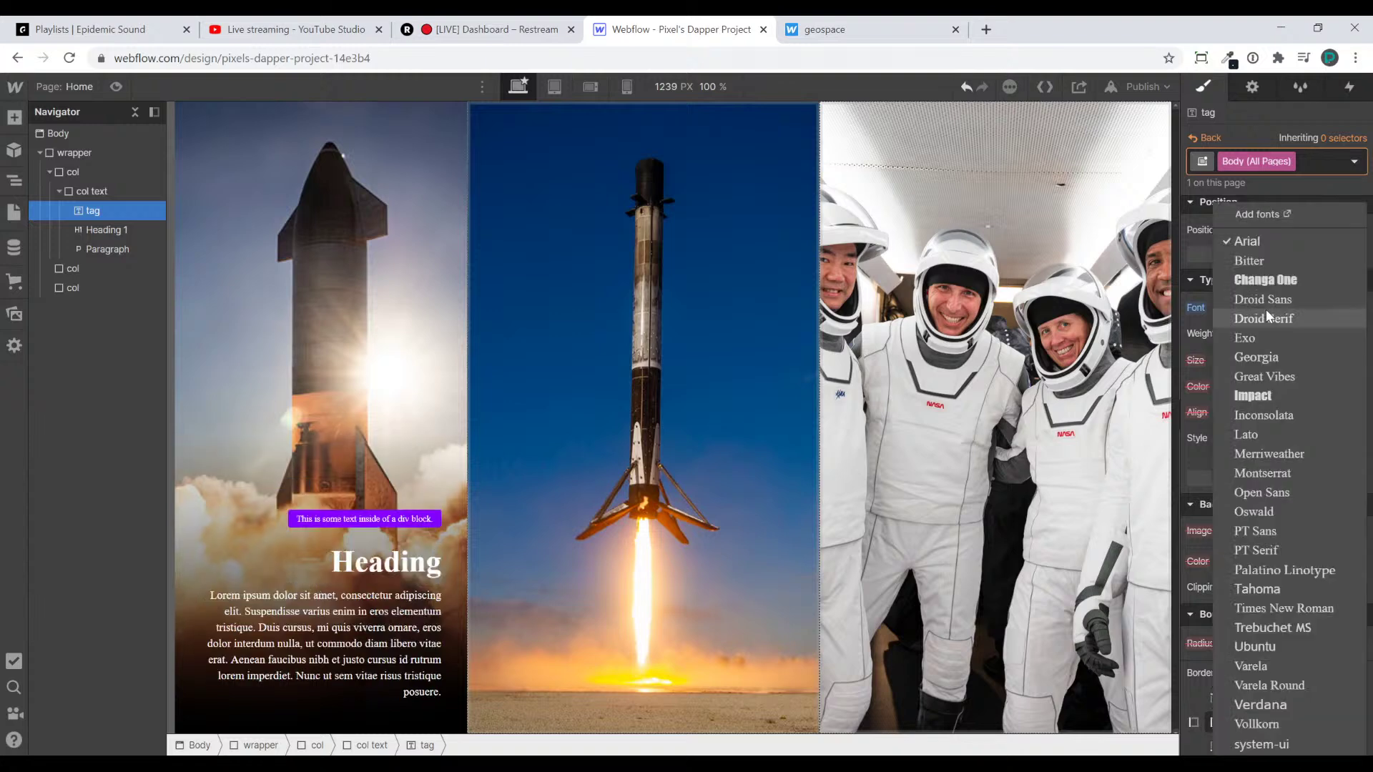
left_click(1272, 474)
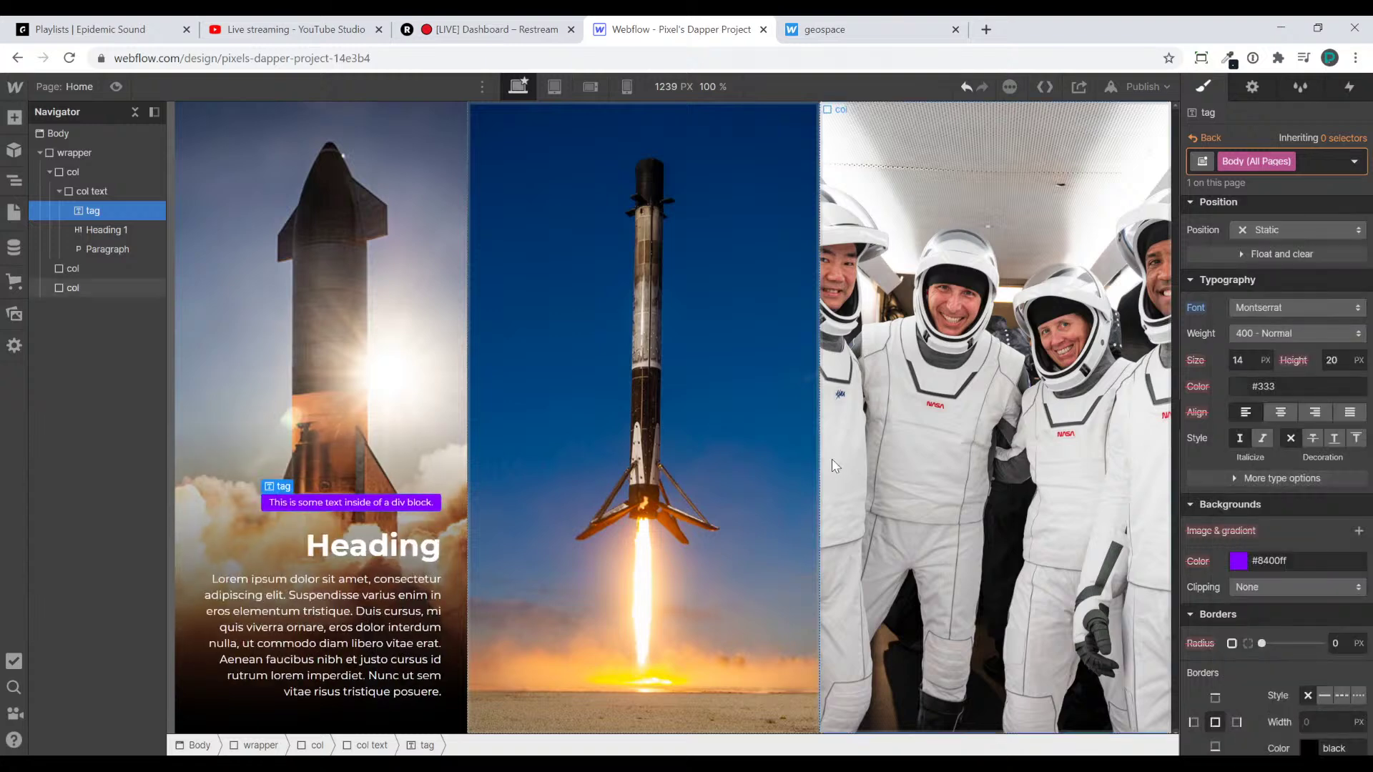
Target the All H1 Headings tag from the heading and set its top margin to 0
left_click(386, 553)
left_click(1314, 160)
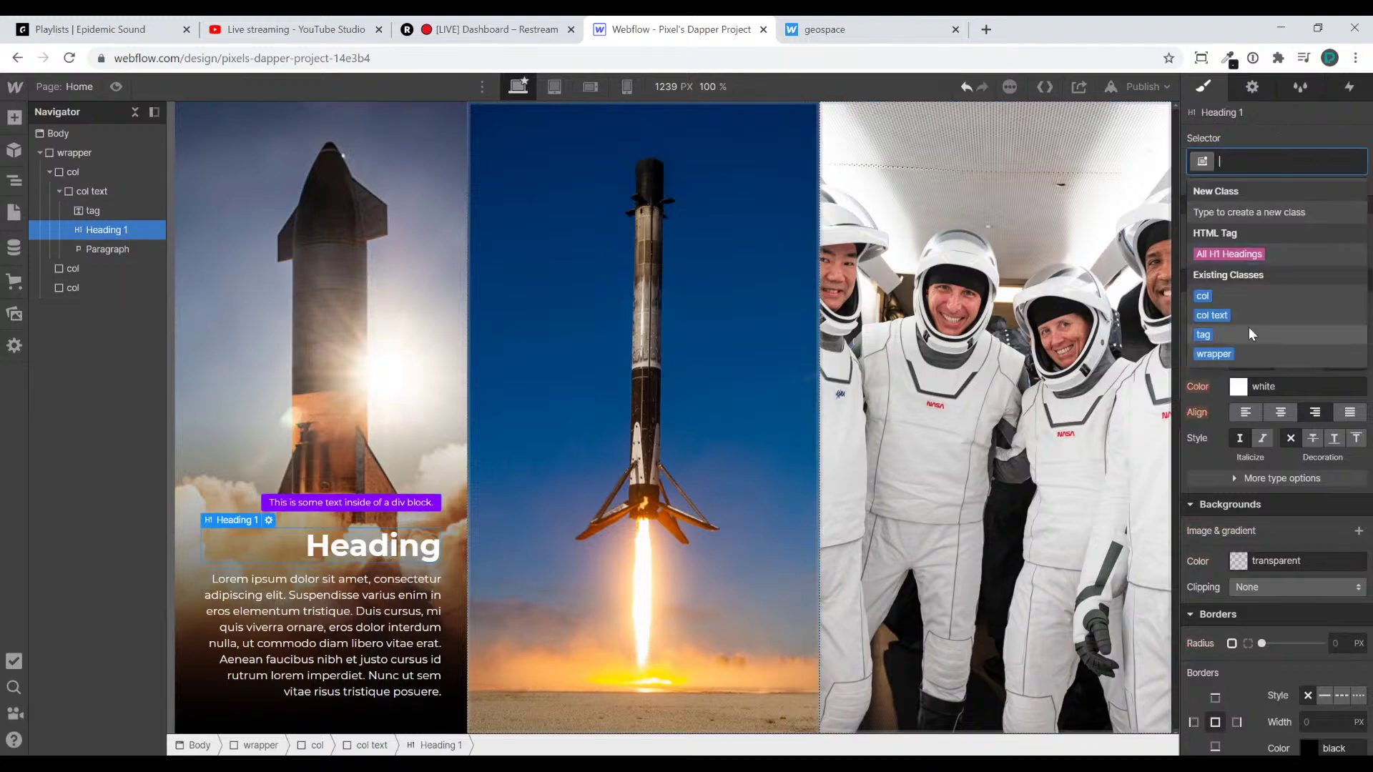
left_click(1266, 255)
scroll(1255, 490, "up", 3)
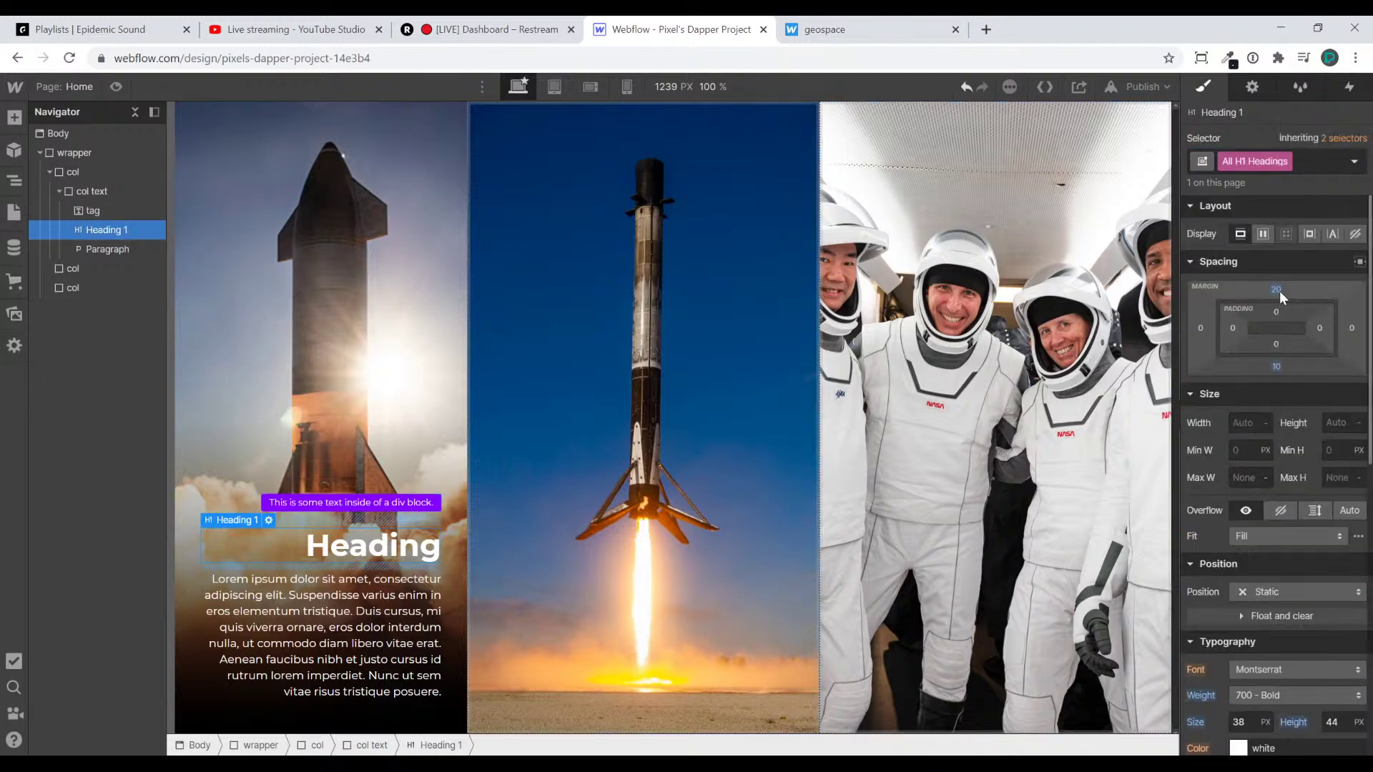
left_click(1280, 290)
type("0")
key("Return")
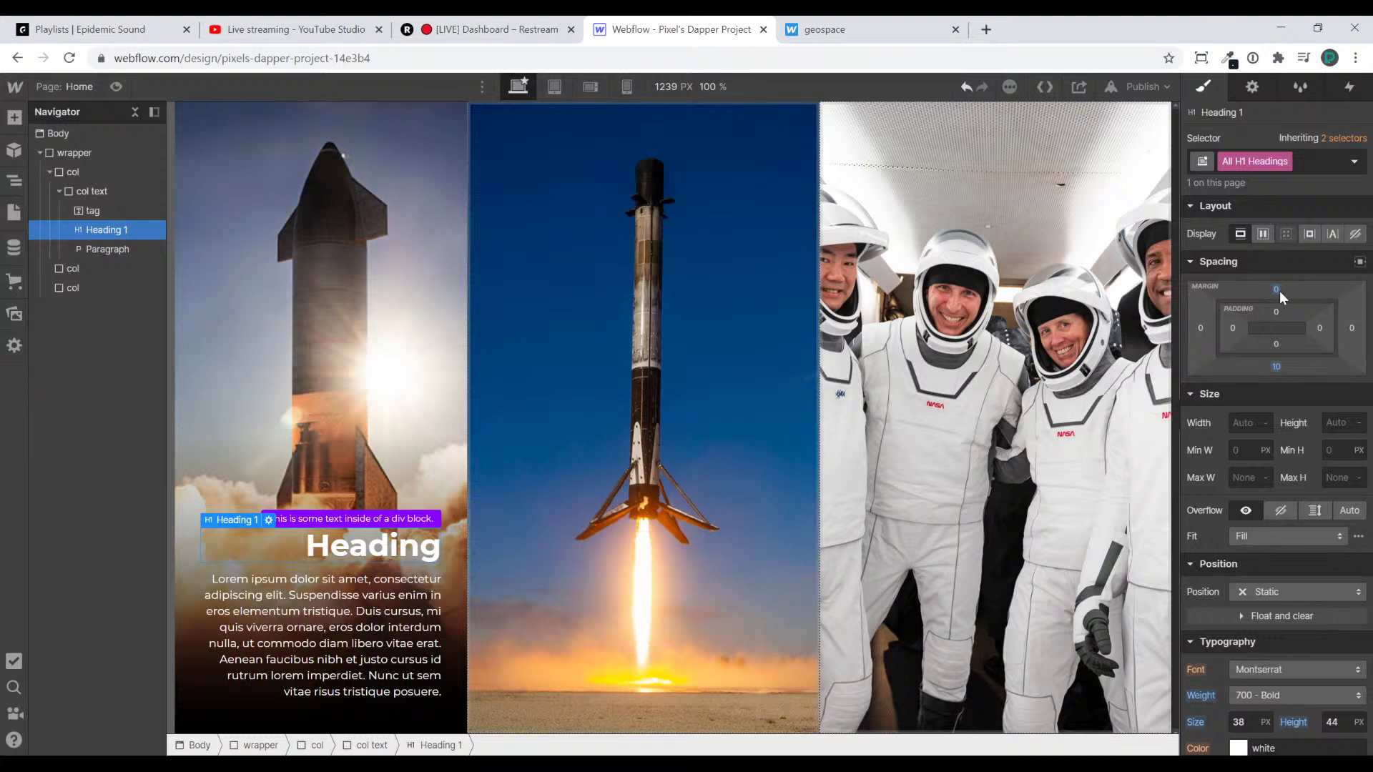
Set the top margin of the All H1 Headings tag to 10 px
left_click(1280, 291)
type("10")
key("Return")
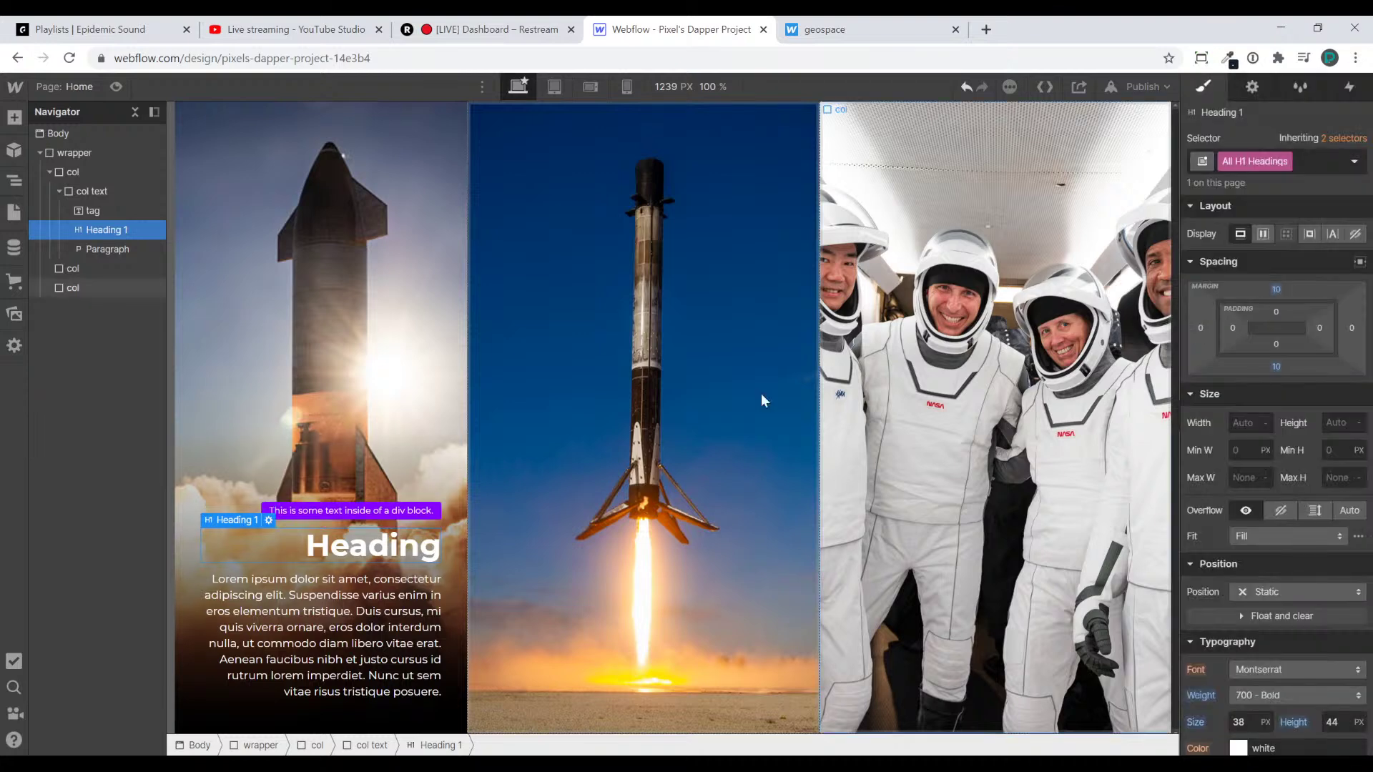
Shorten the first column's paragraph by deleting everything after "eros elementum tristique."
left_click(380, 604)
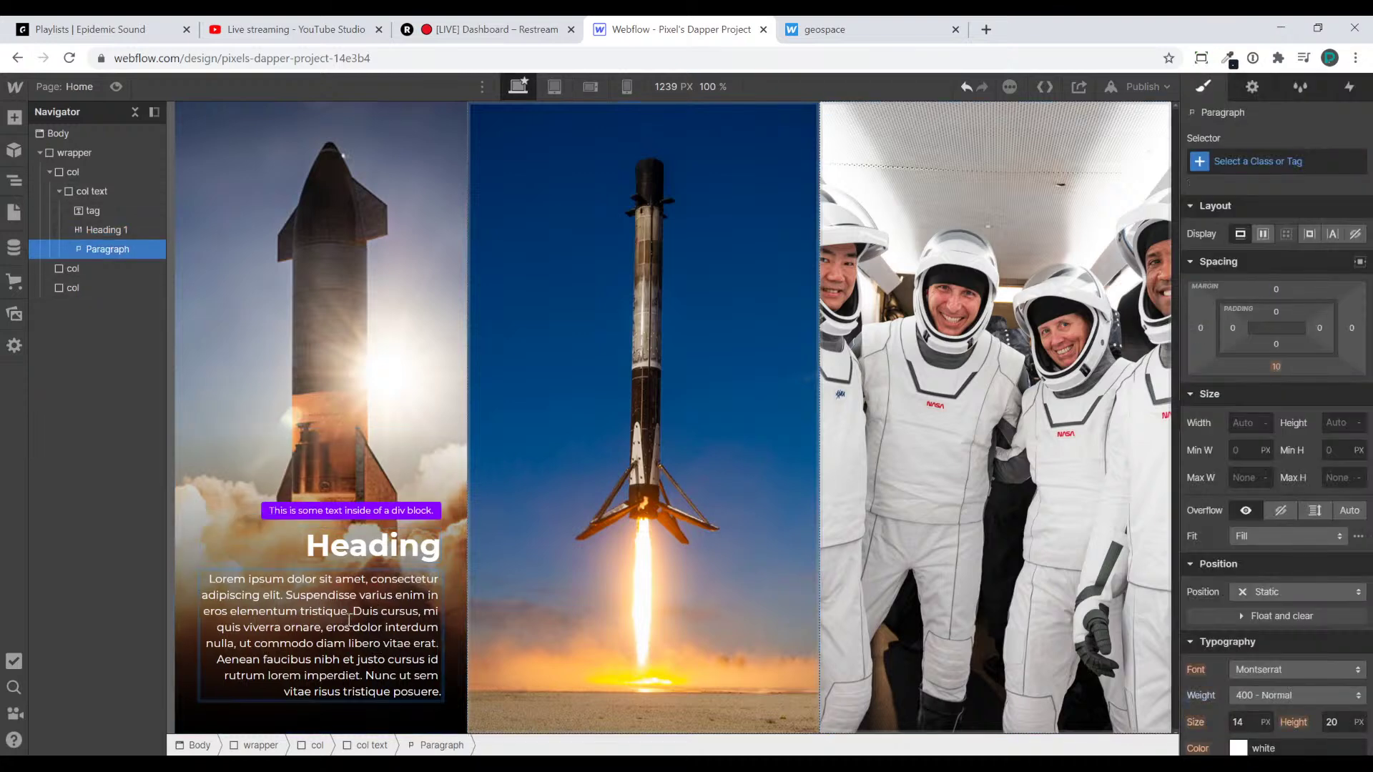
left_click_drag(350, 613, 440, 692)
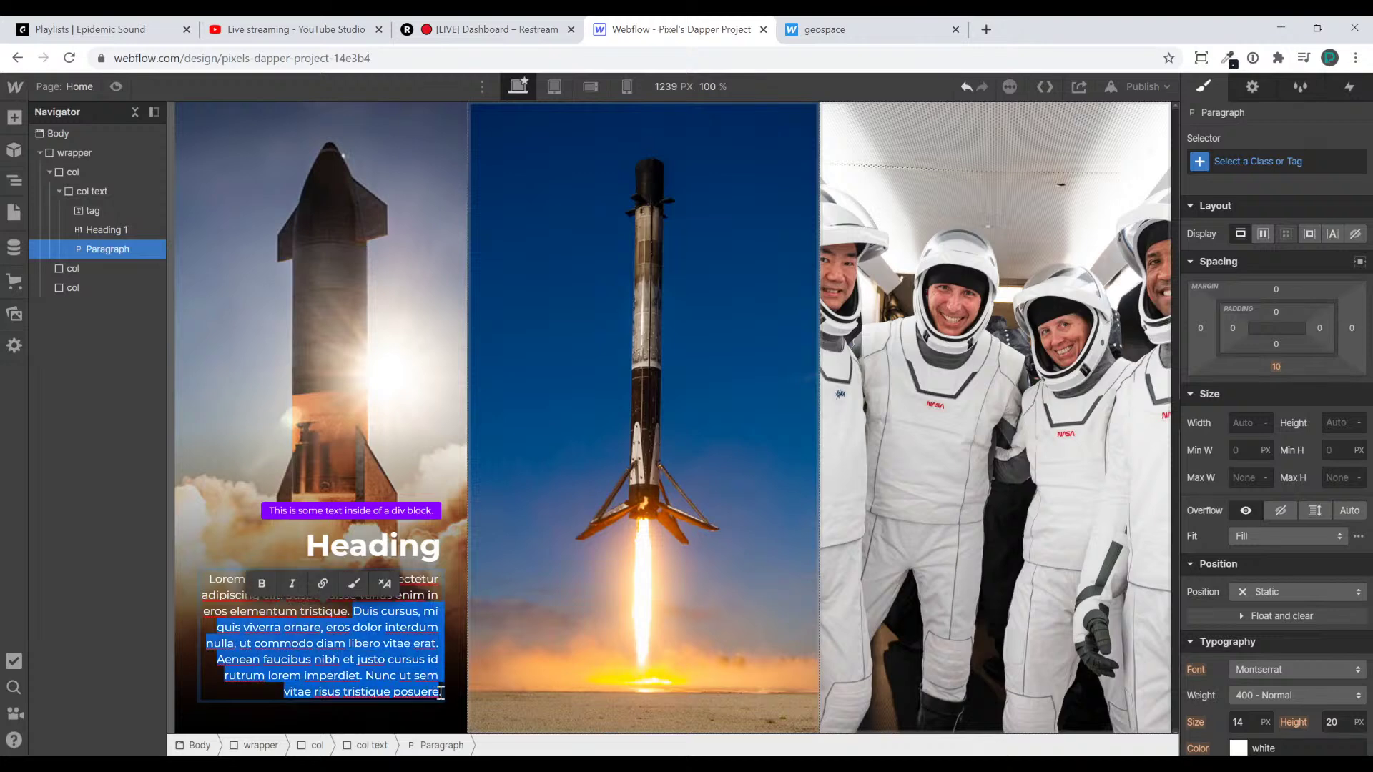
key("BackSpace")
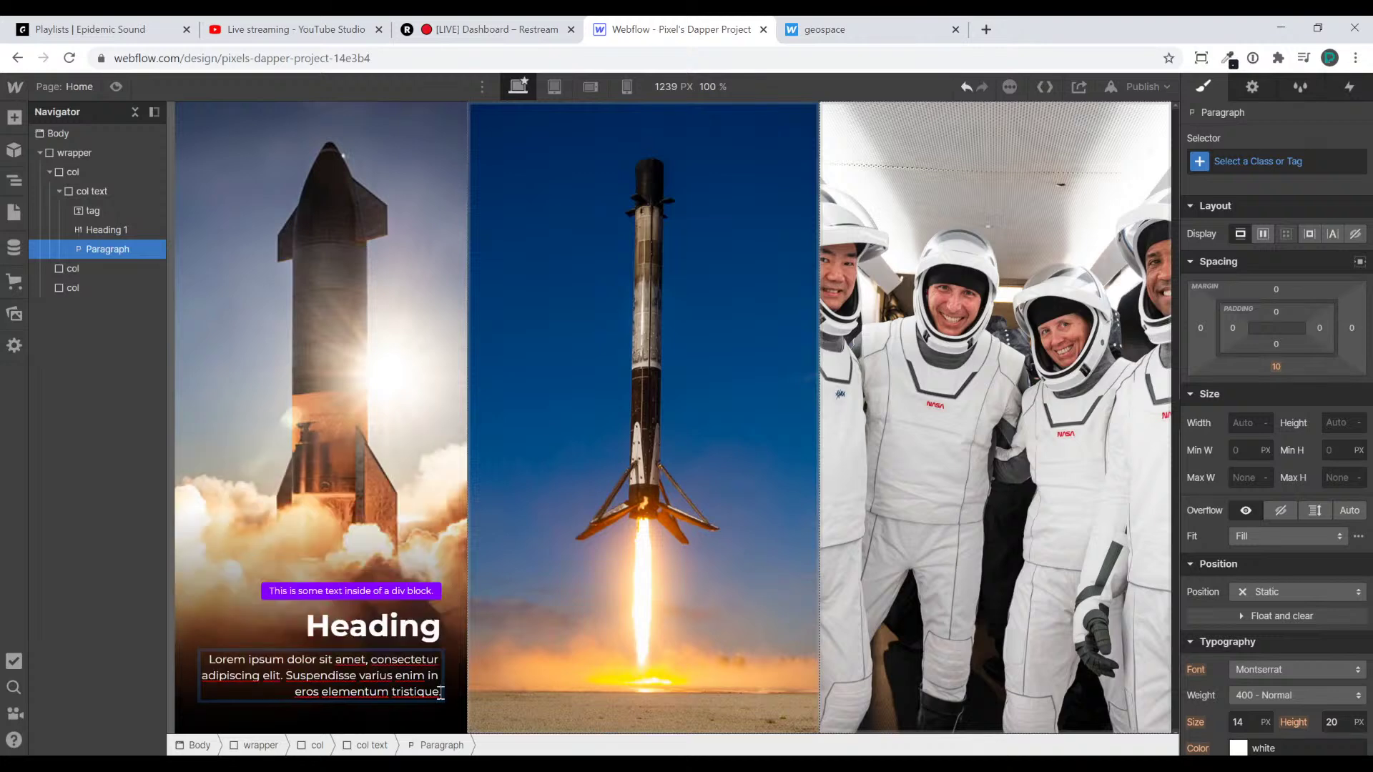
left_click(415, 429)
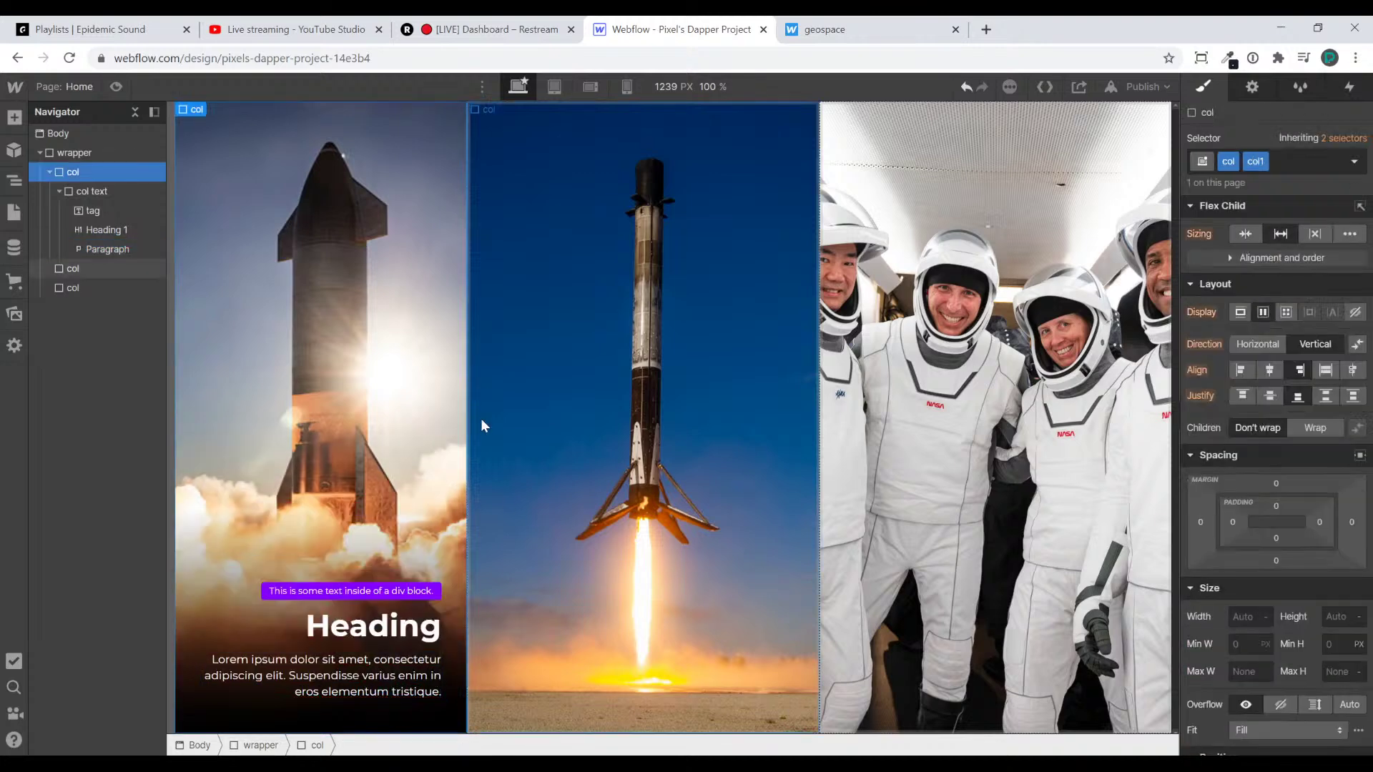
Copy the first column's col text block and paste it into the second and third columns
left_click(231, 545)
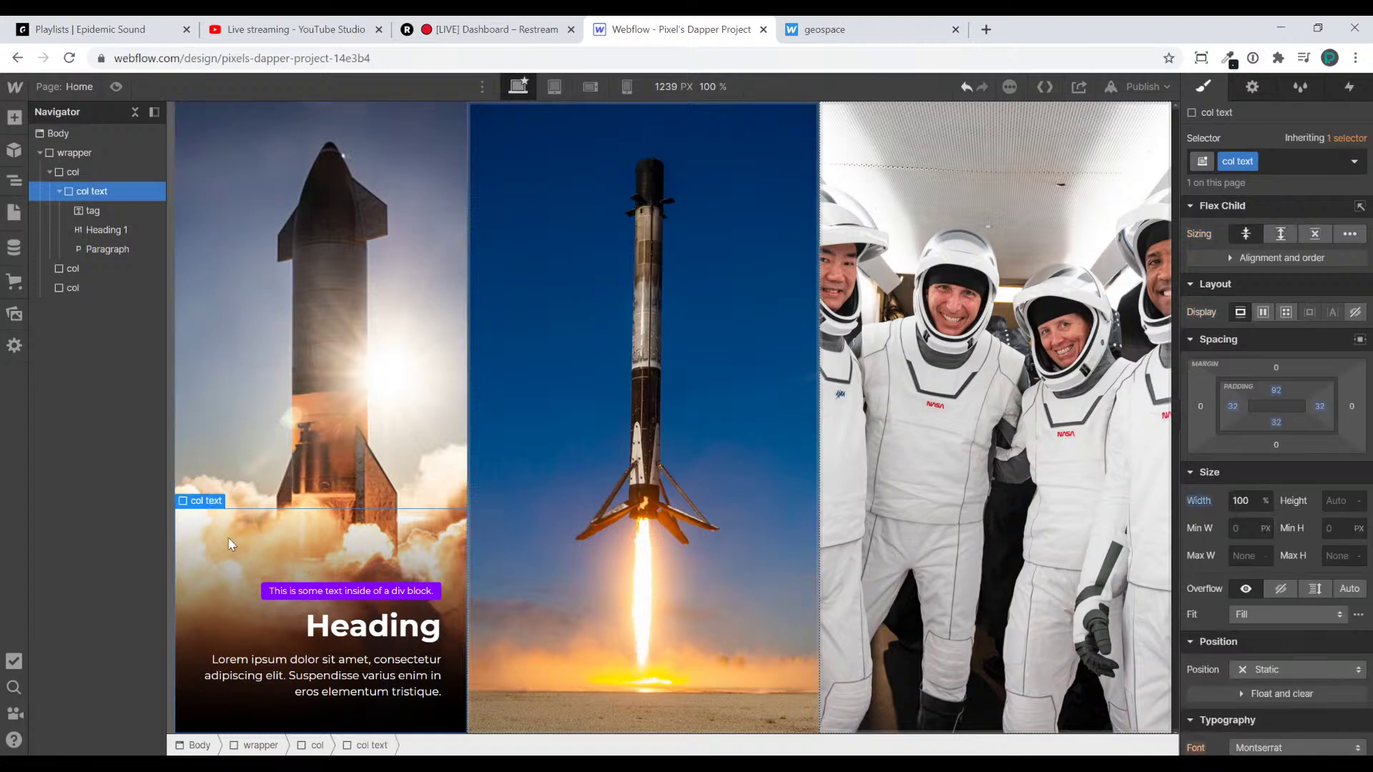
left_click(603, 498)
key("ctrl+v")
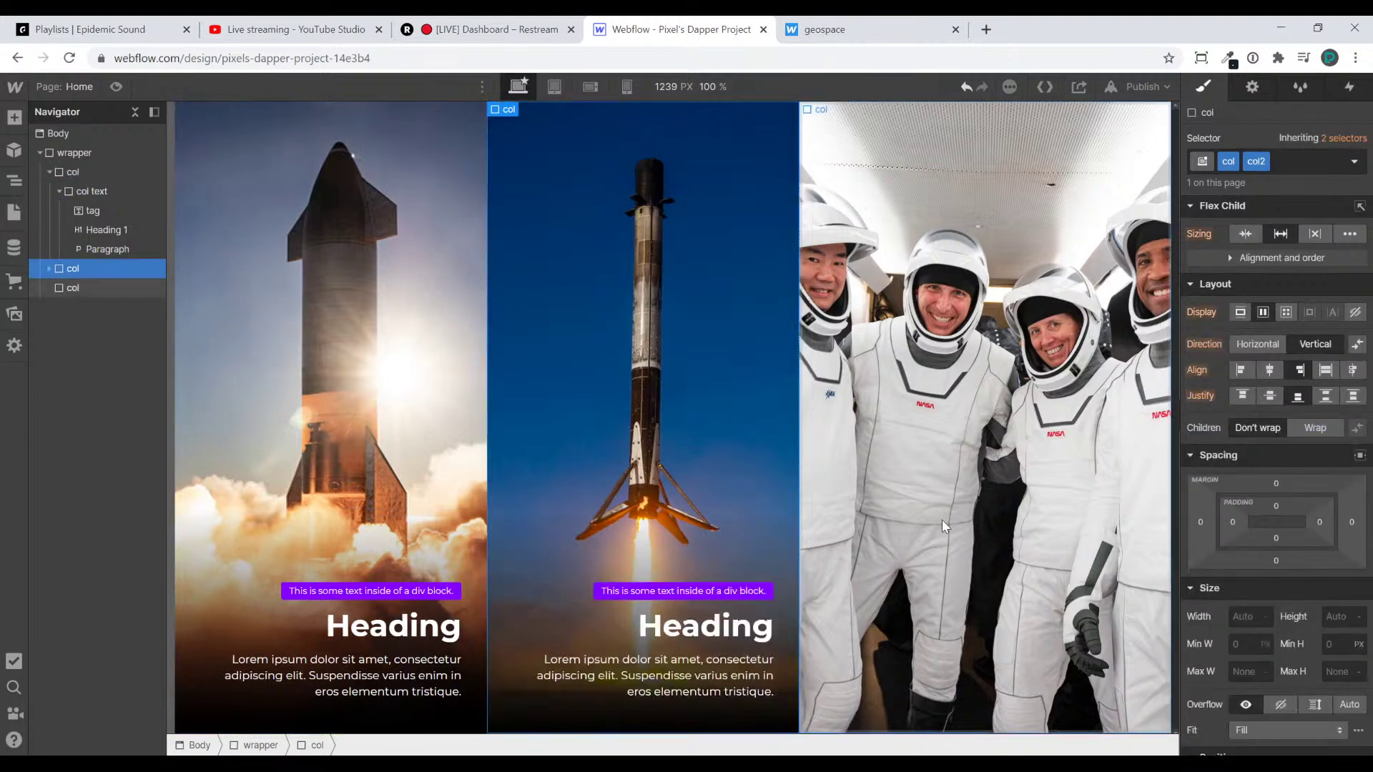
left_click(941, 519)
key("ctrl+v")
Replace the first column's tag text with "Starship"
left_click(738, 595)
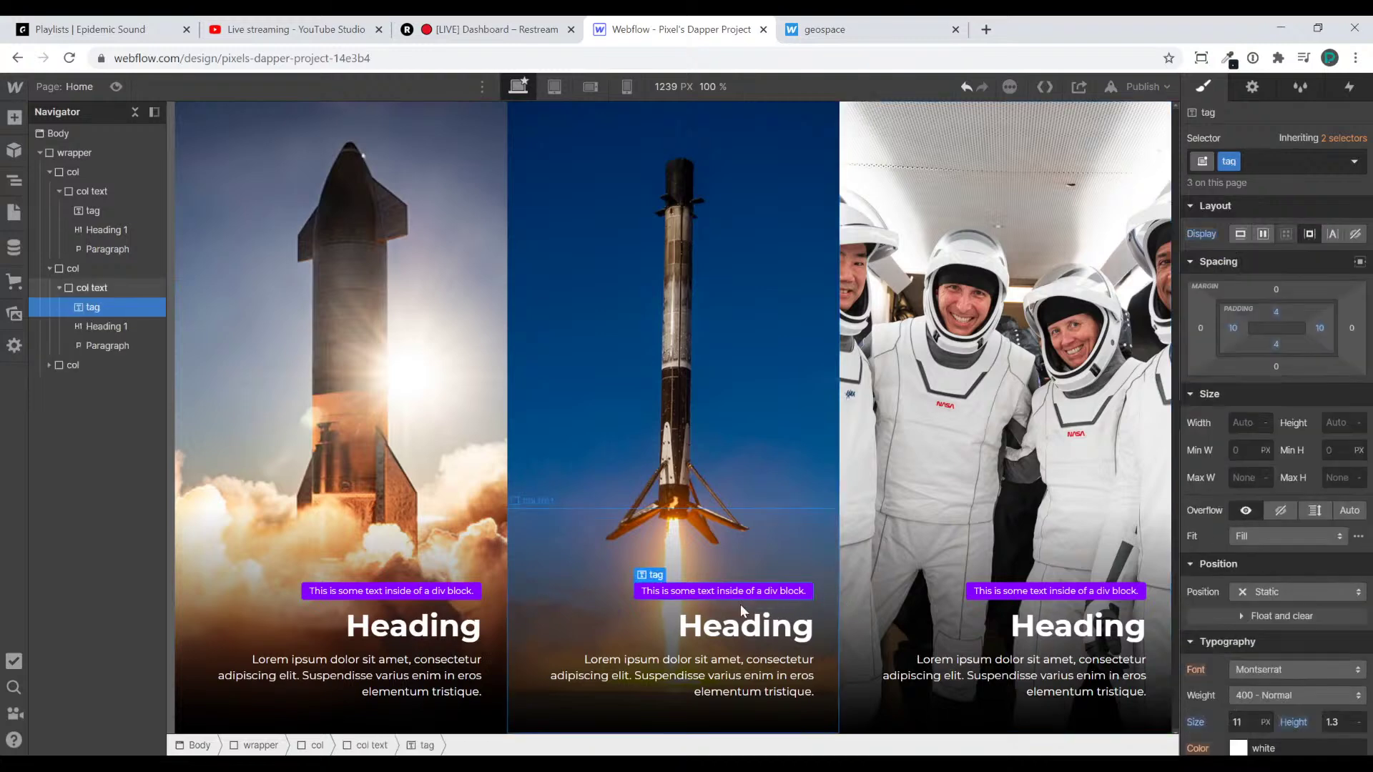
left_click(406, 590)
double_click(406, 590)
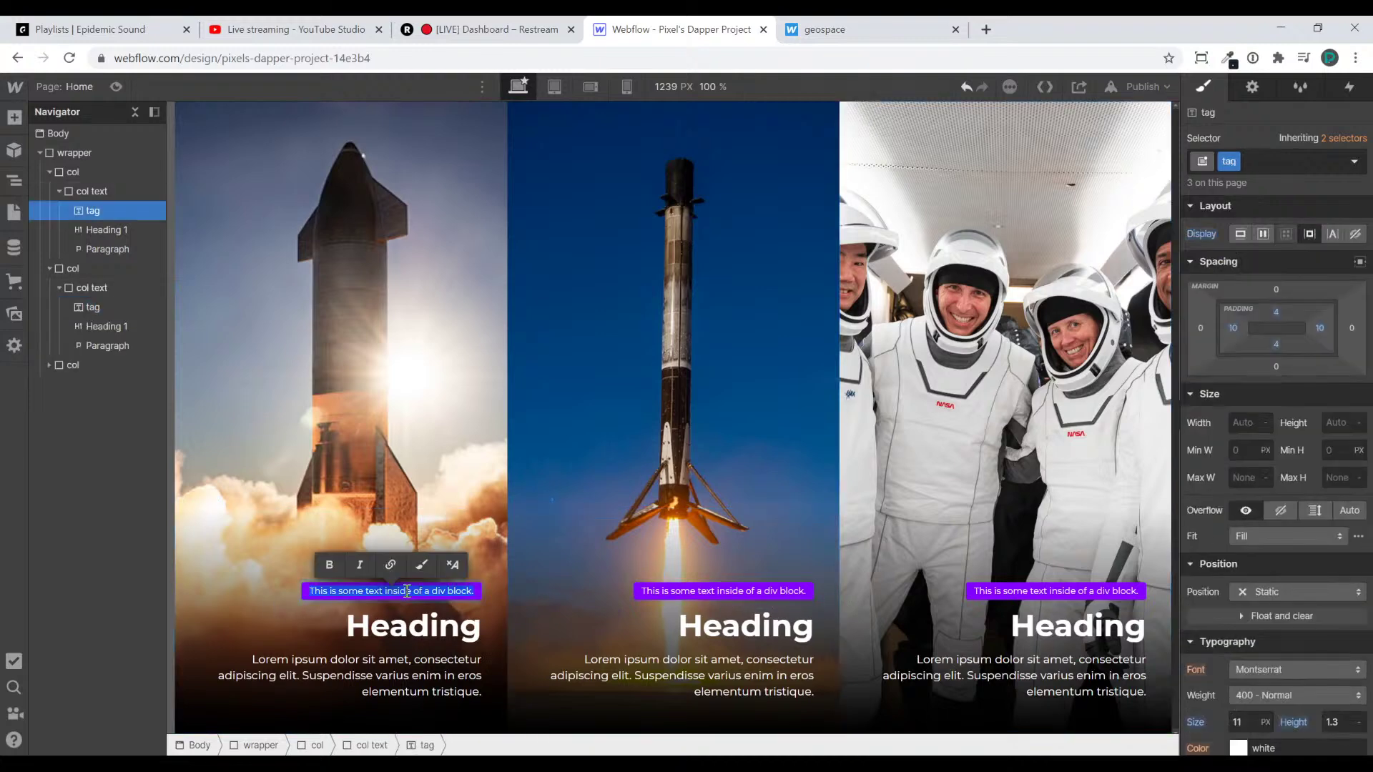
type("Sta")
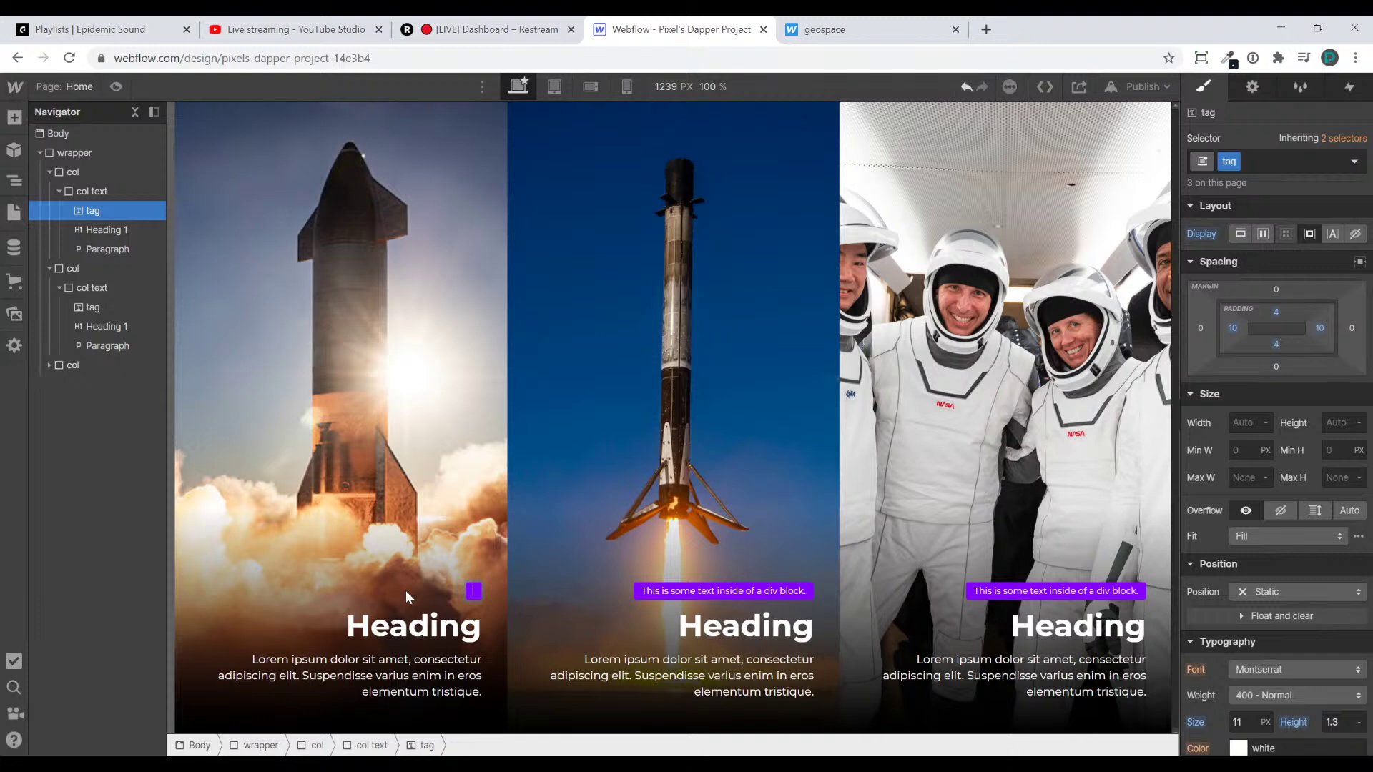
type("rship")
key("Escape")
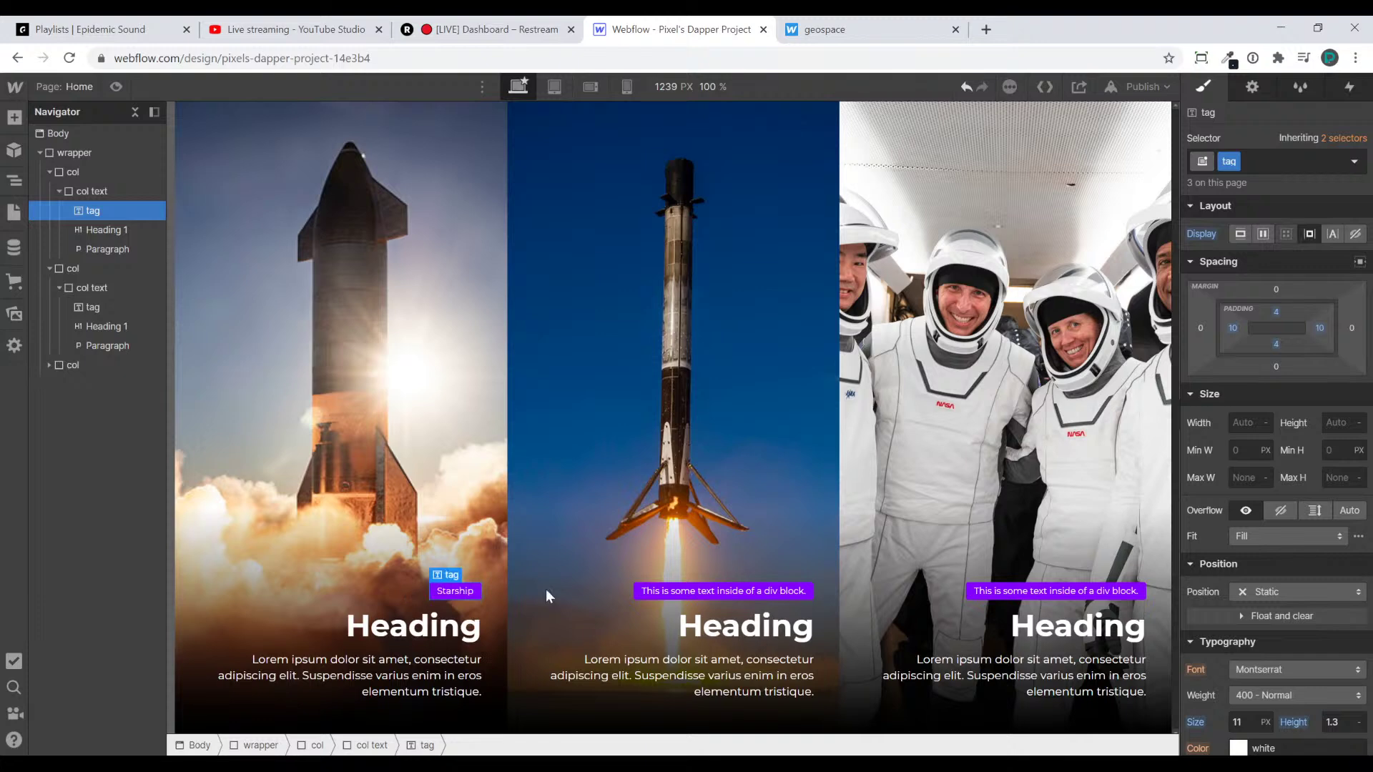
Make the tag class text all uppercase and set its font weight to 600 - Semi Bold
scroll(1309, 612, "down", 4)
left_click(1270, 599)
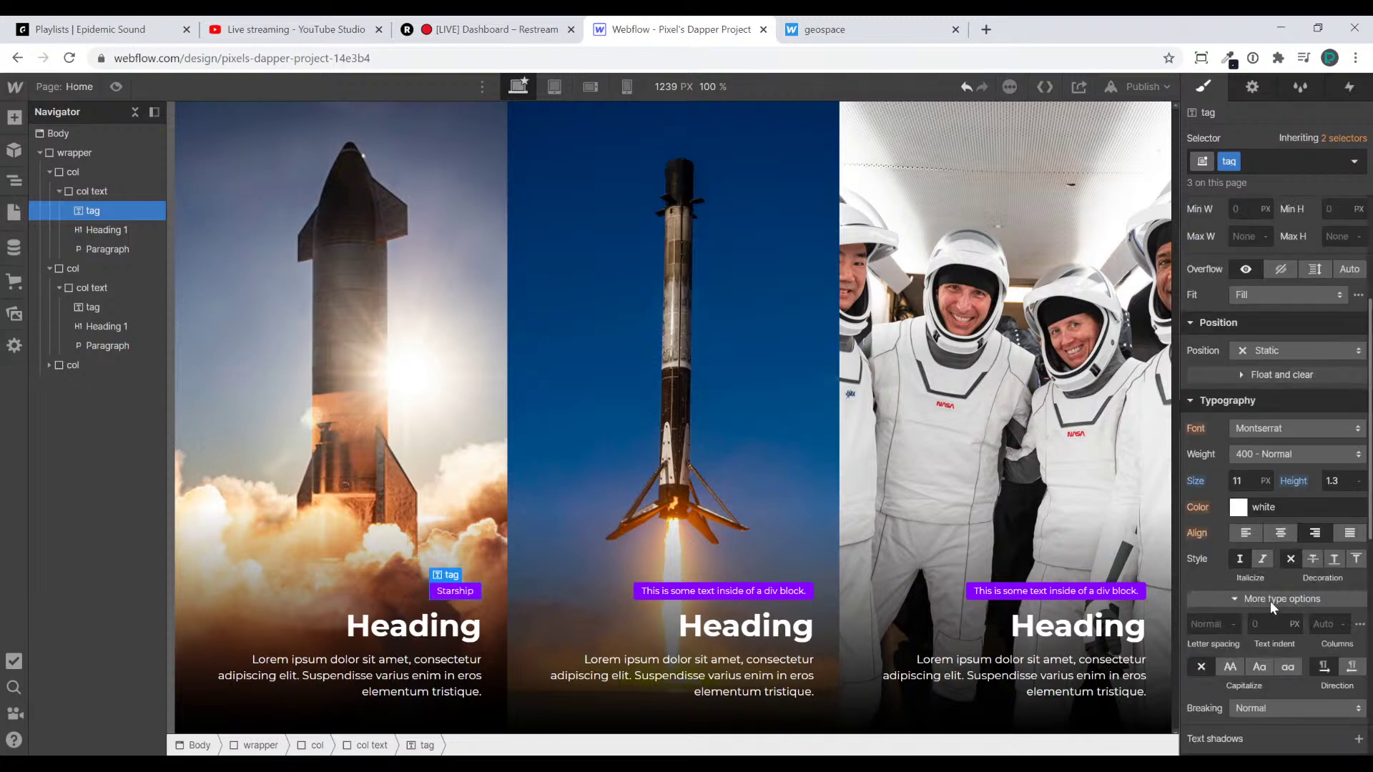
scroll(1270, 600, "down", 2)
left_click(1228, 547)
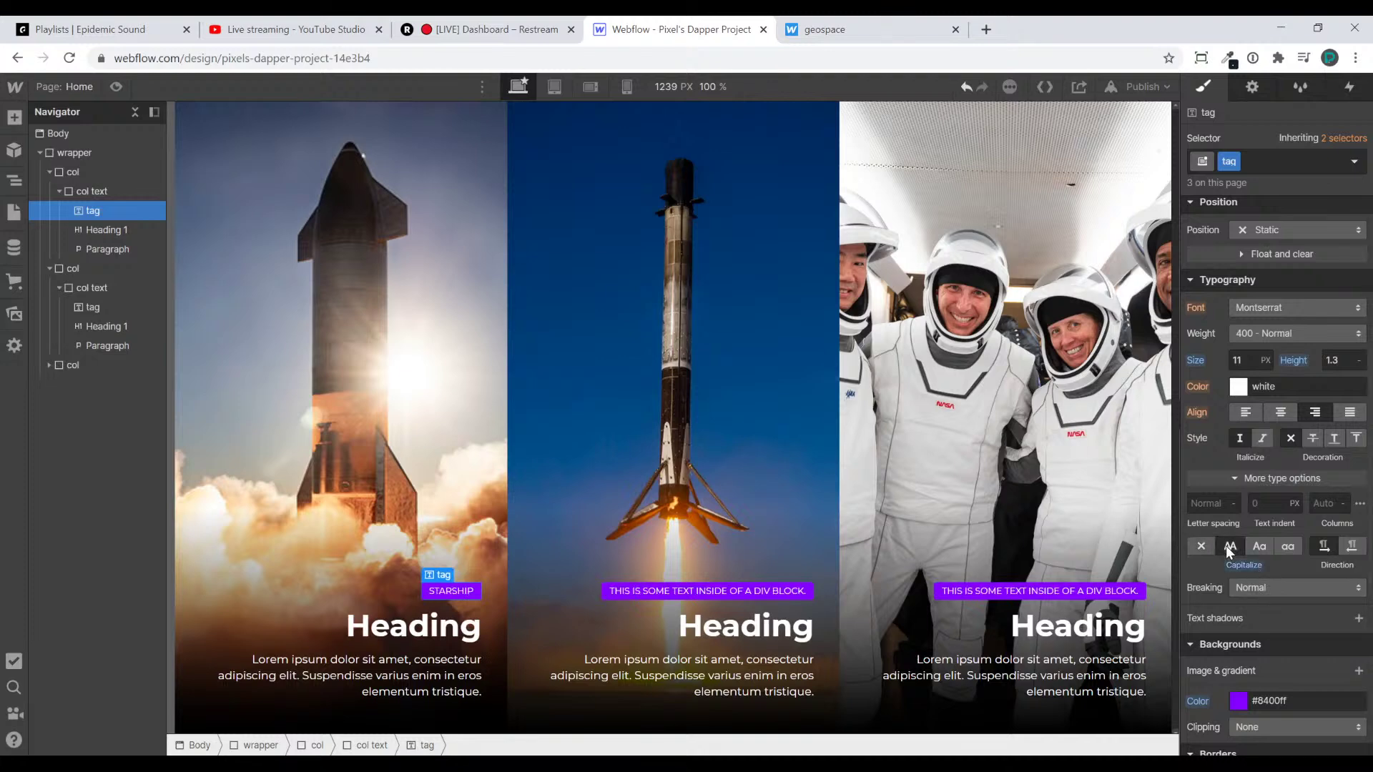
left_click(1276, 333)
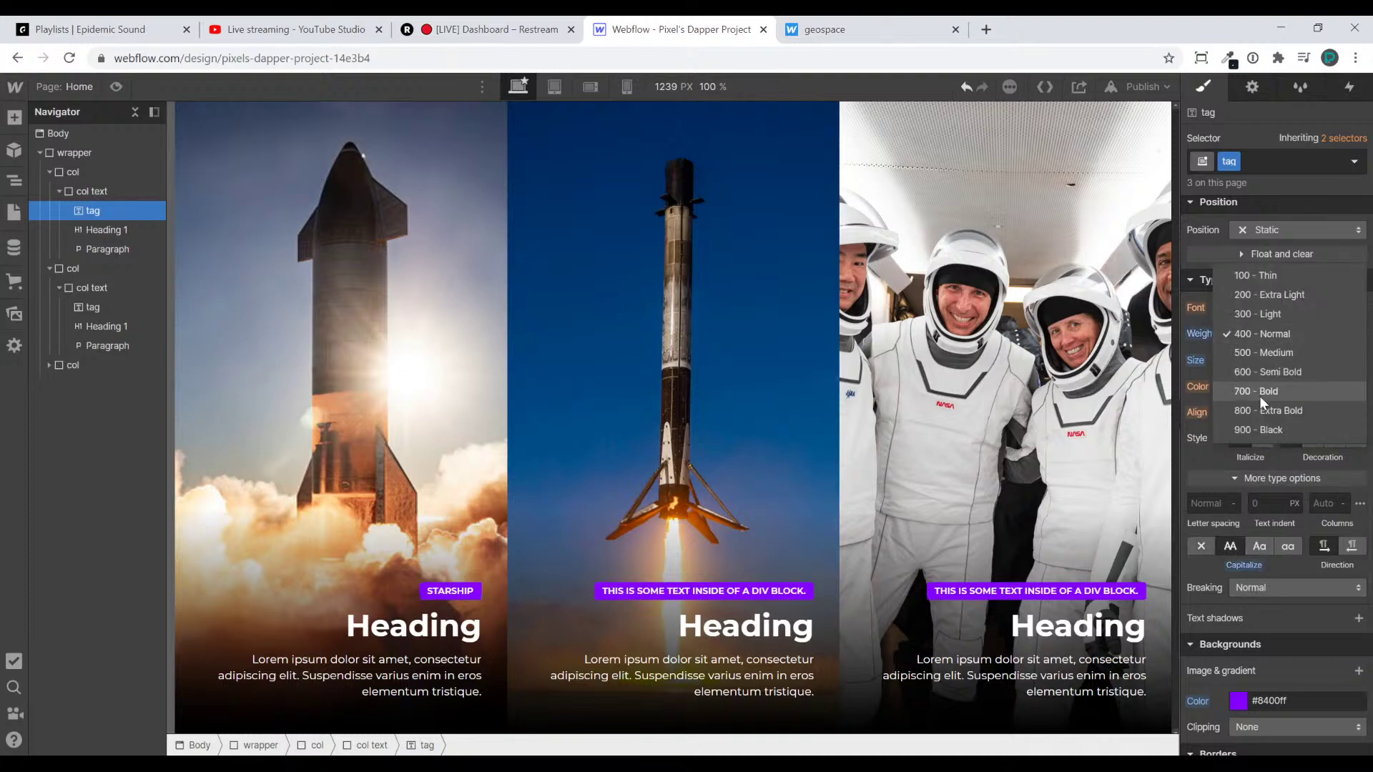
left_click(1259, 393)
left_click(1270, 334)
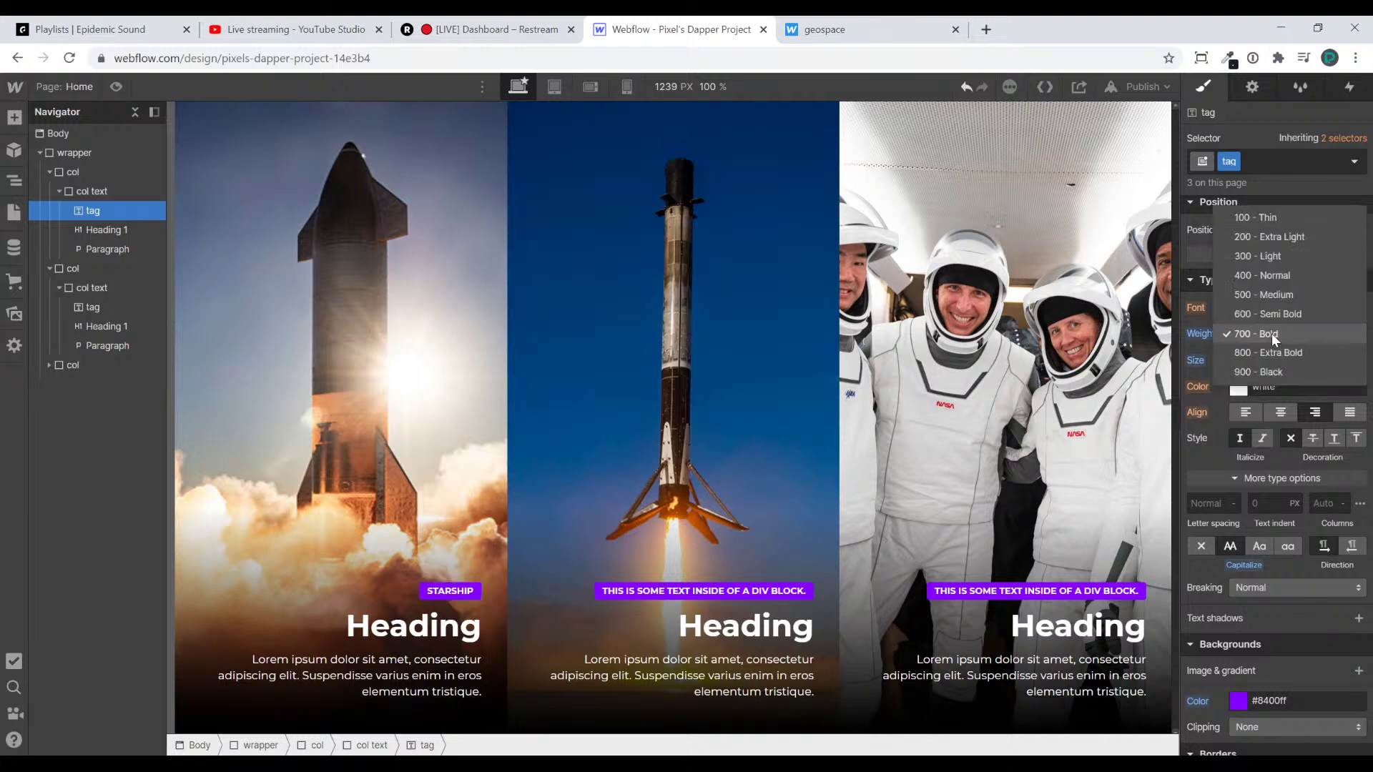
left_click(1278, 313)
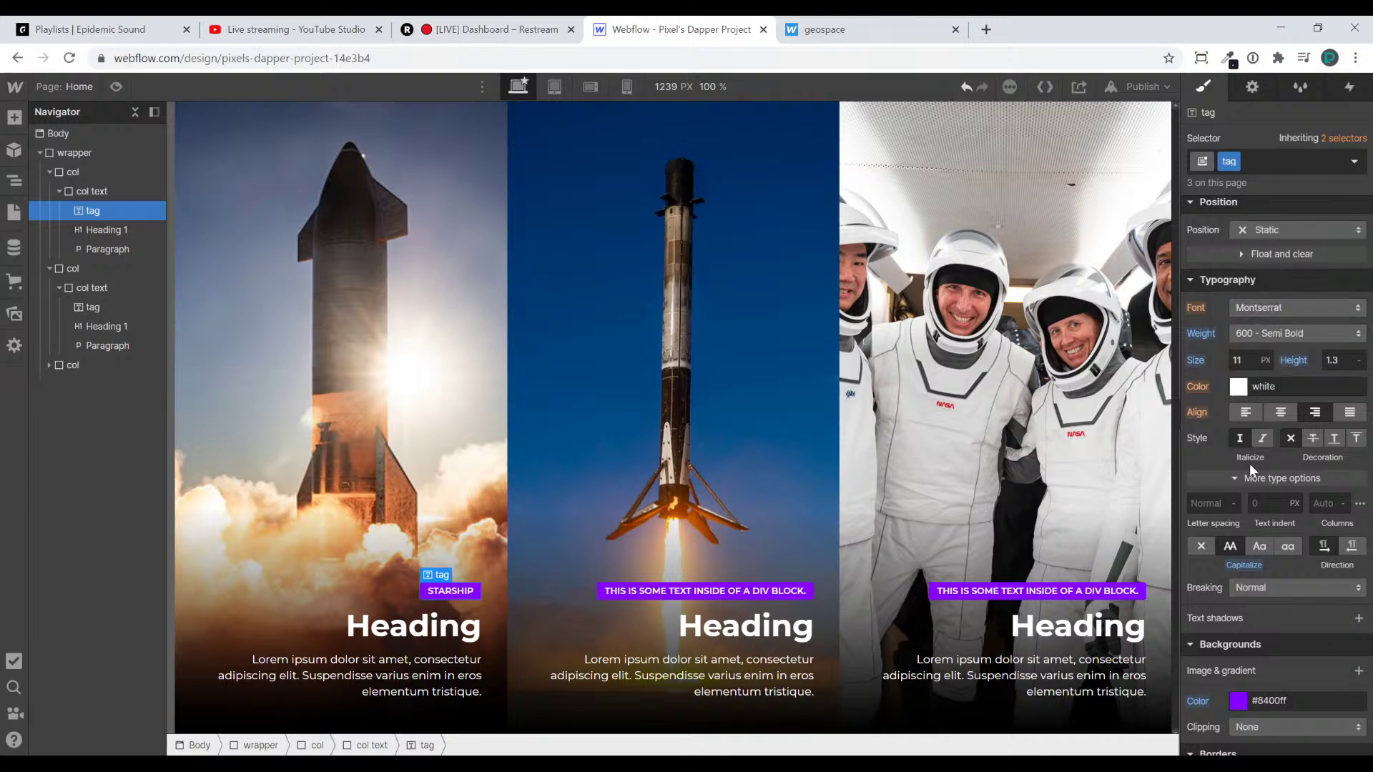
Set the tag class letter spacing to 1 px
left_click(1208, 504)
type("10")
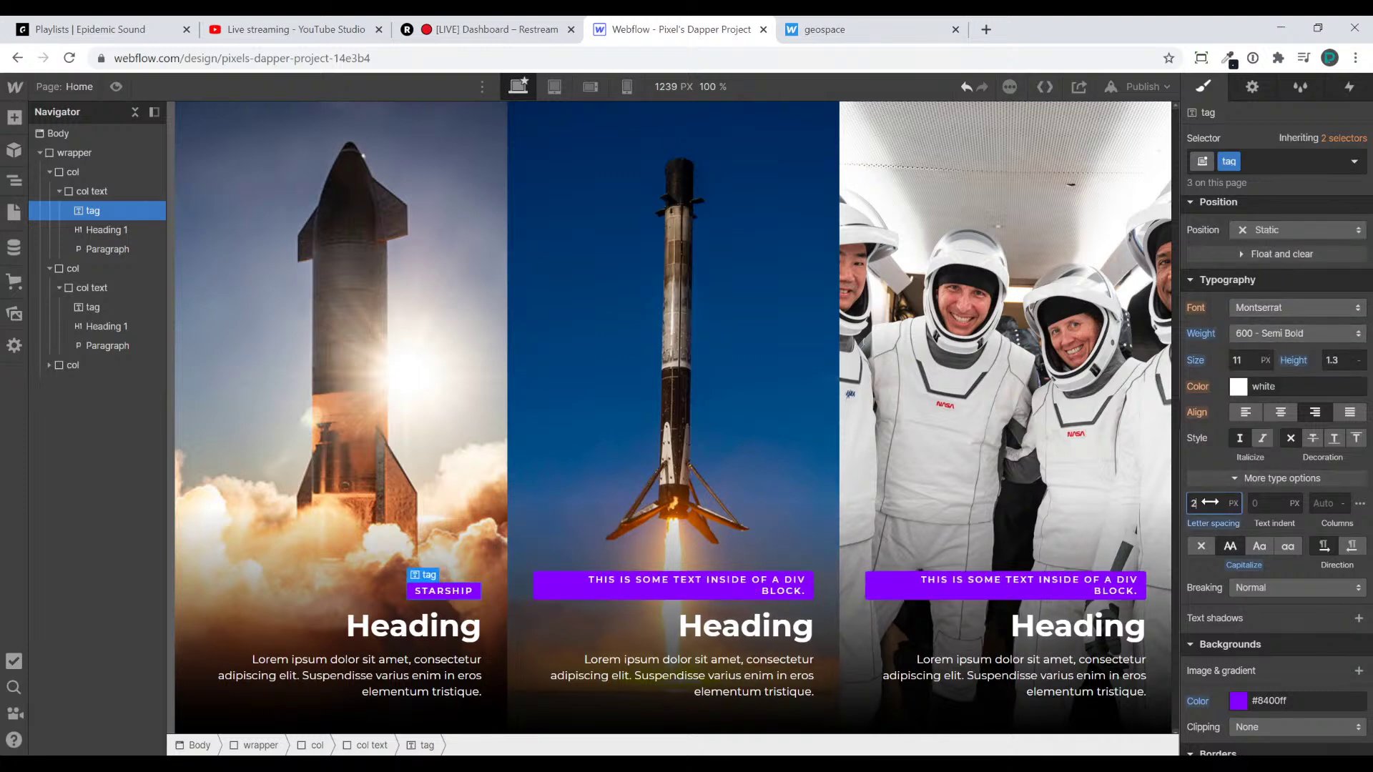
key("BackSpace")
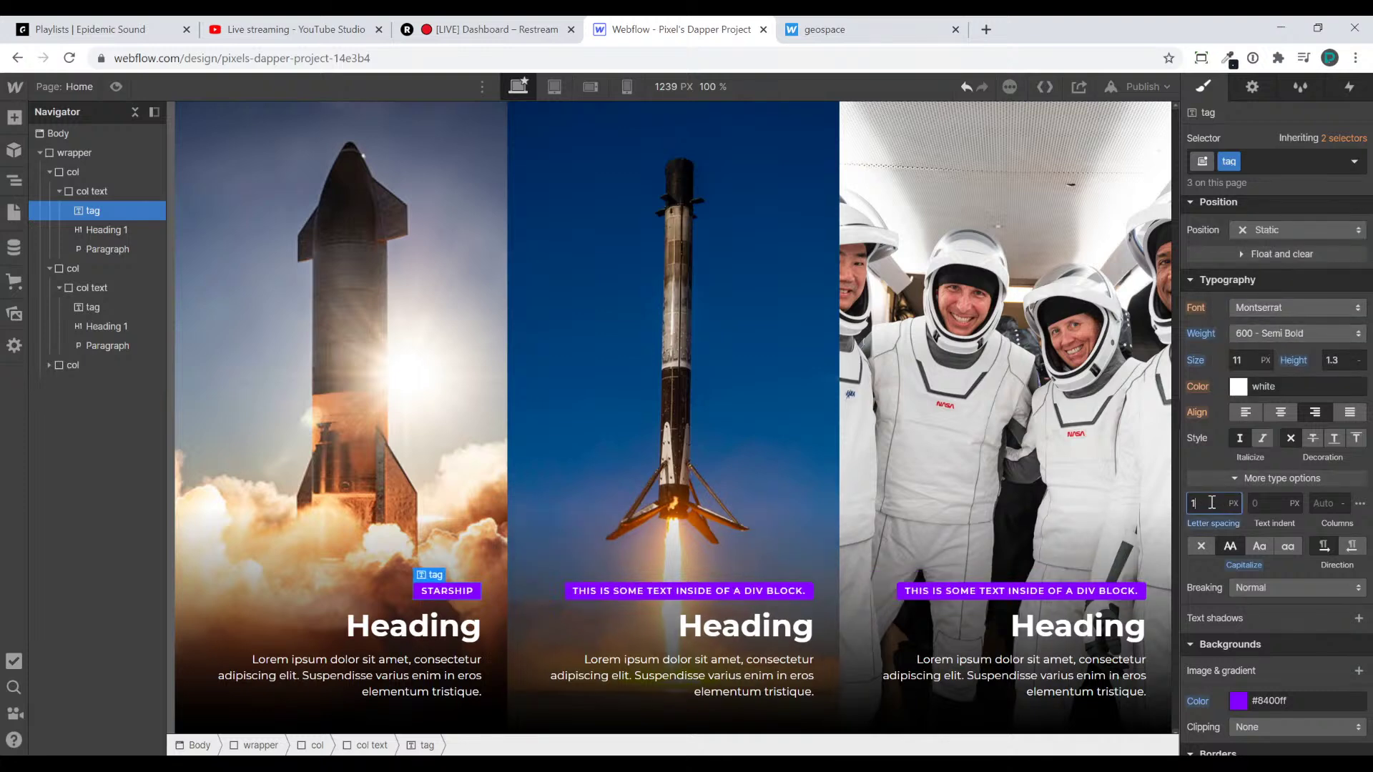
Add a combo class named "tag 2" to the second column's tag and give it a light blue #00b2ff background color
left_click(729, 592)
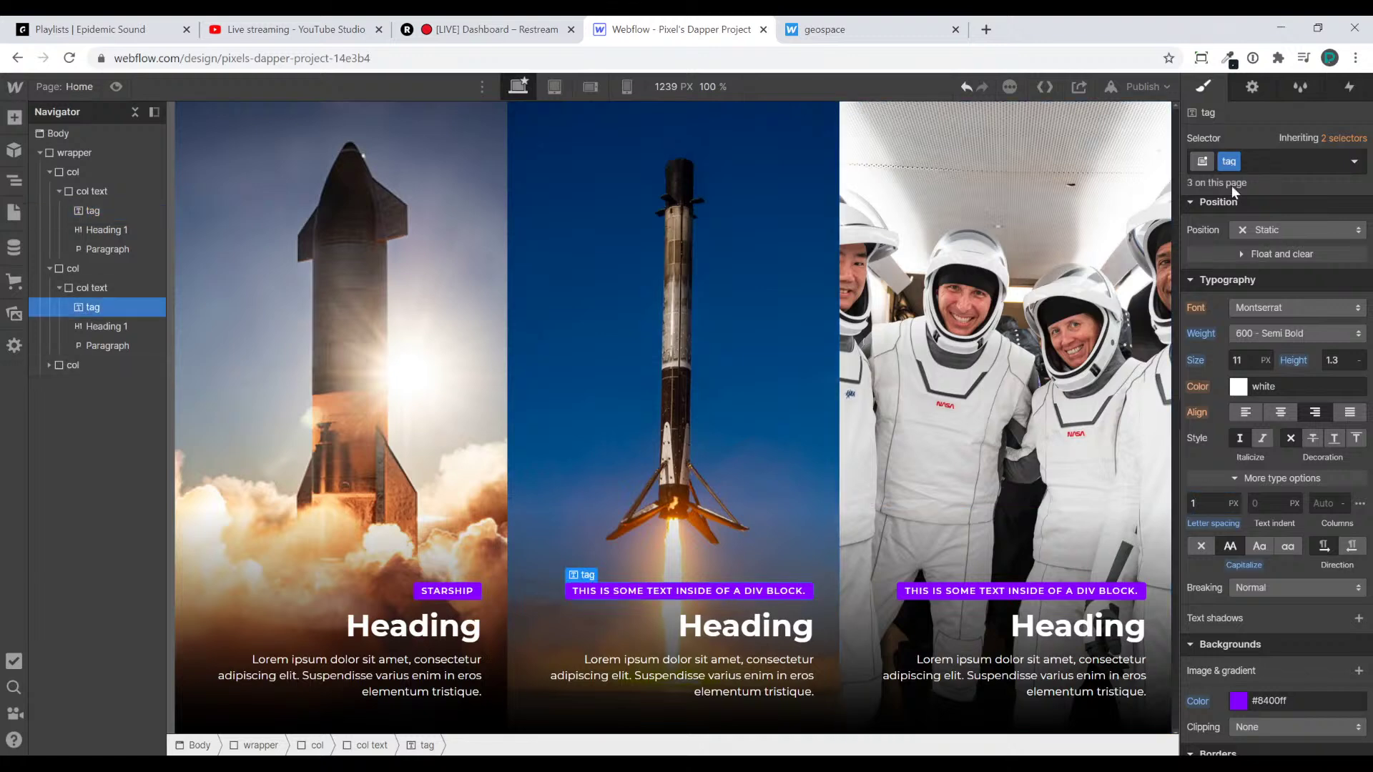
left_click(1293, 163)
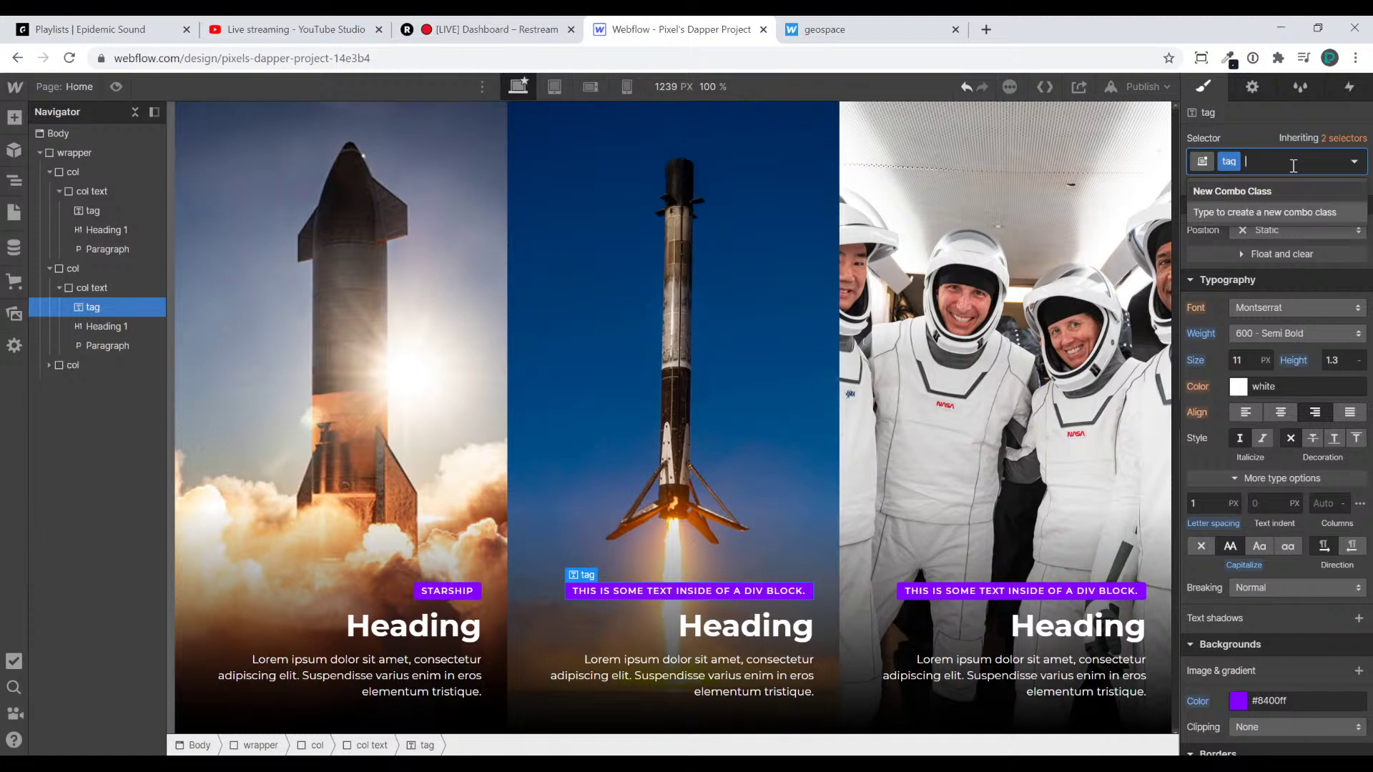
type("tag 2")
key("Return")
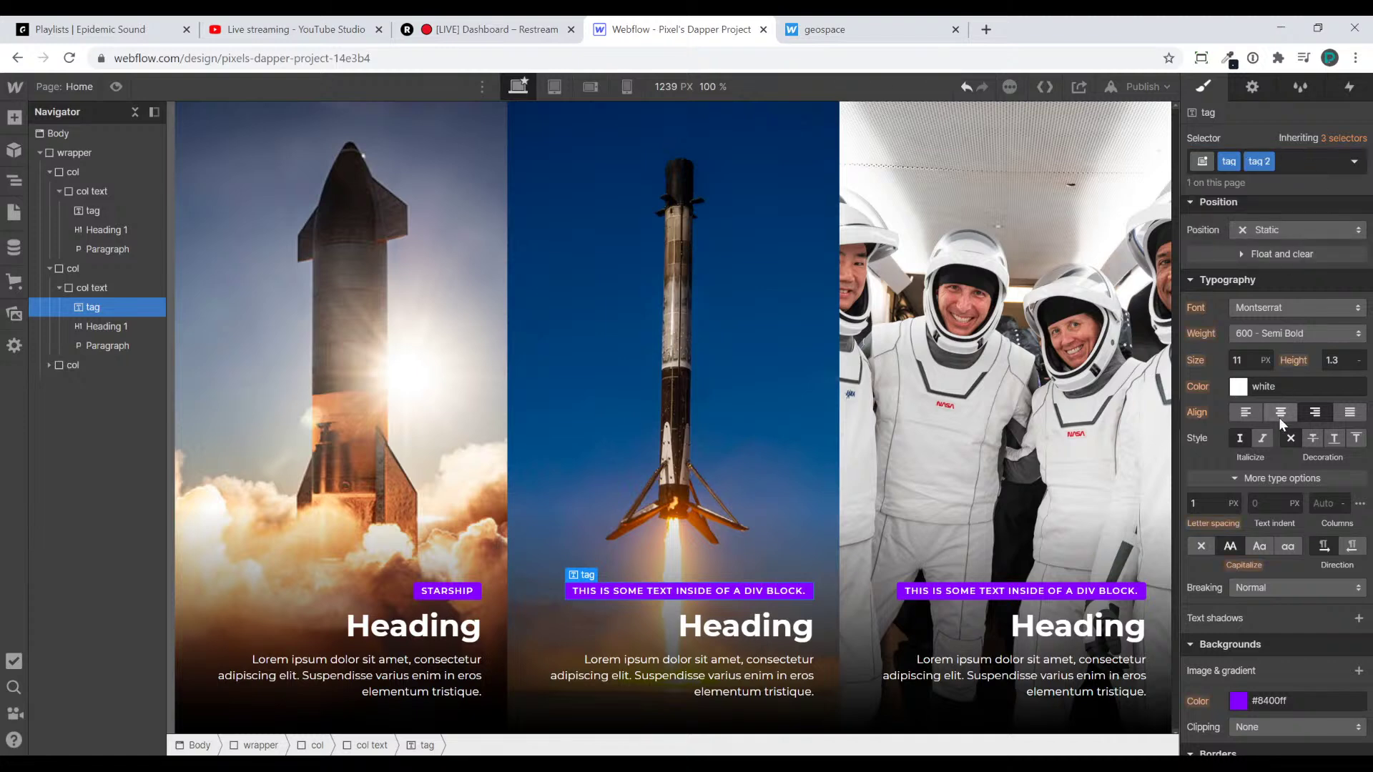
left_click(1239, 702)
left_click_drag(1293, 575, 1300, 572)
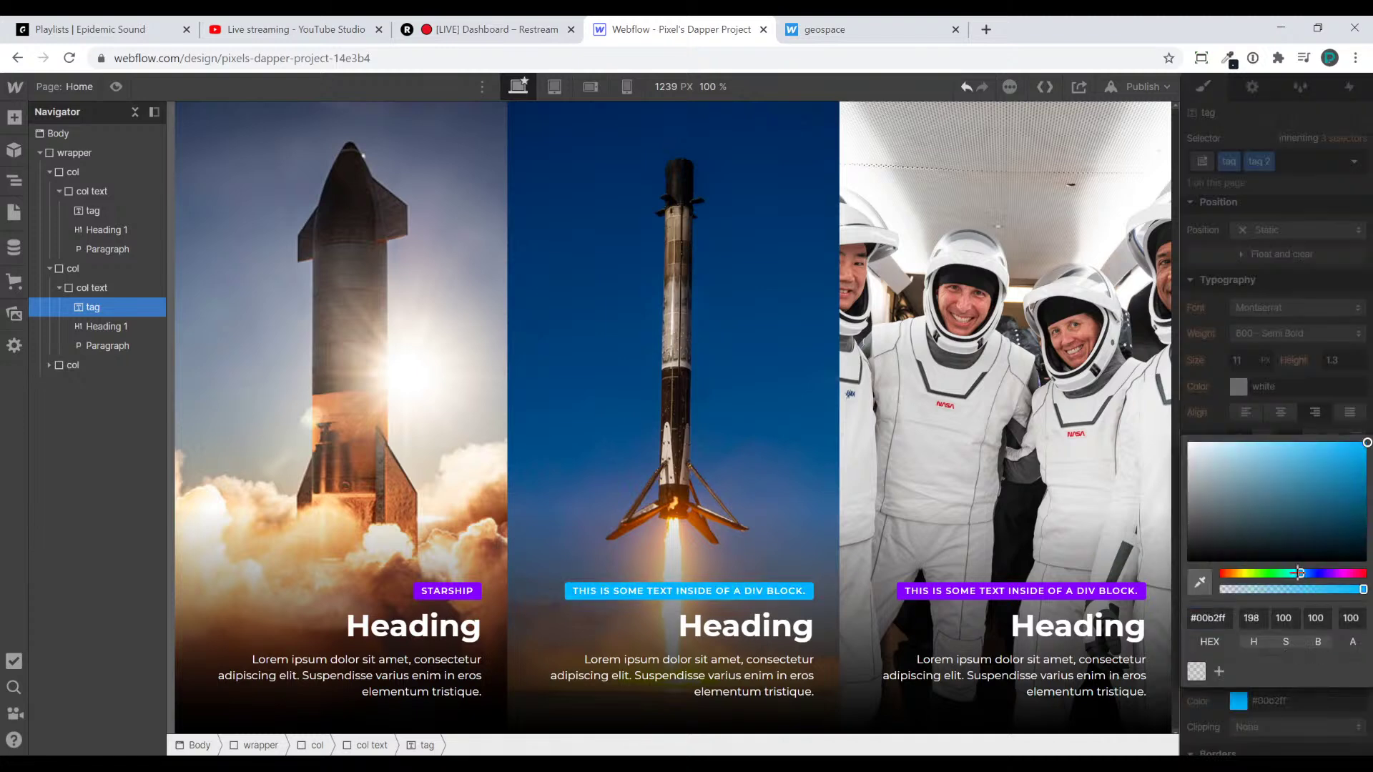
left_click(1330, 408)
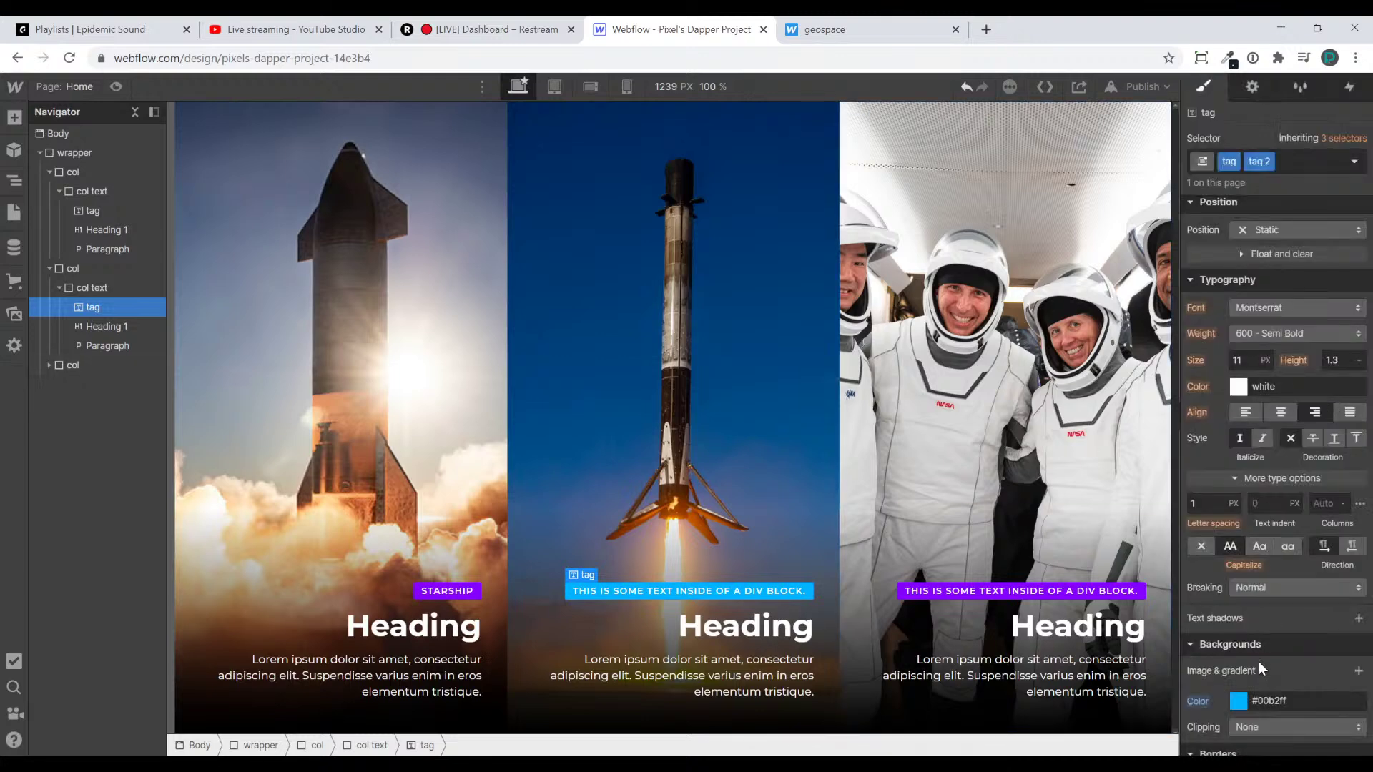
Replace the second column's tag text with "FALCON PUNCH"
double_click(676, 589)
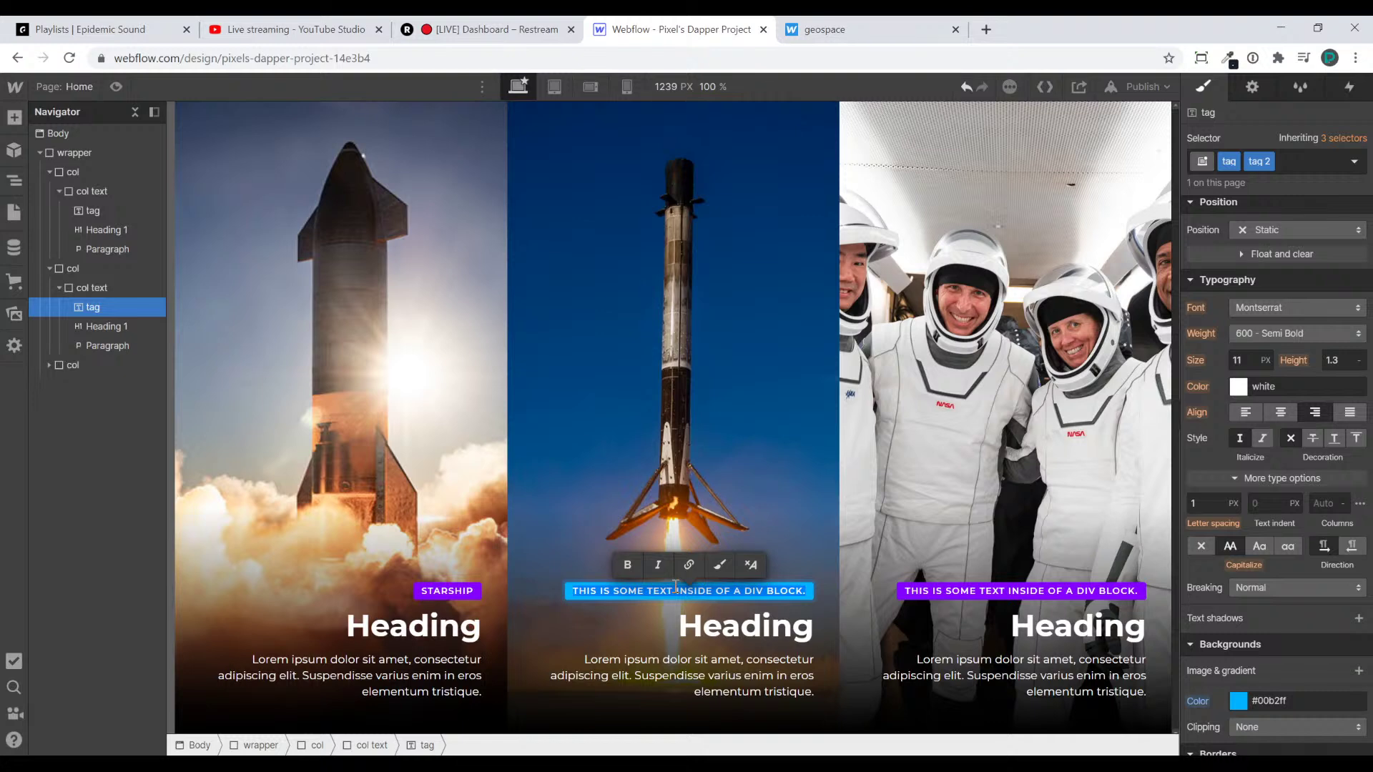
type("FALCON")
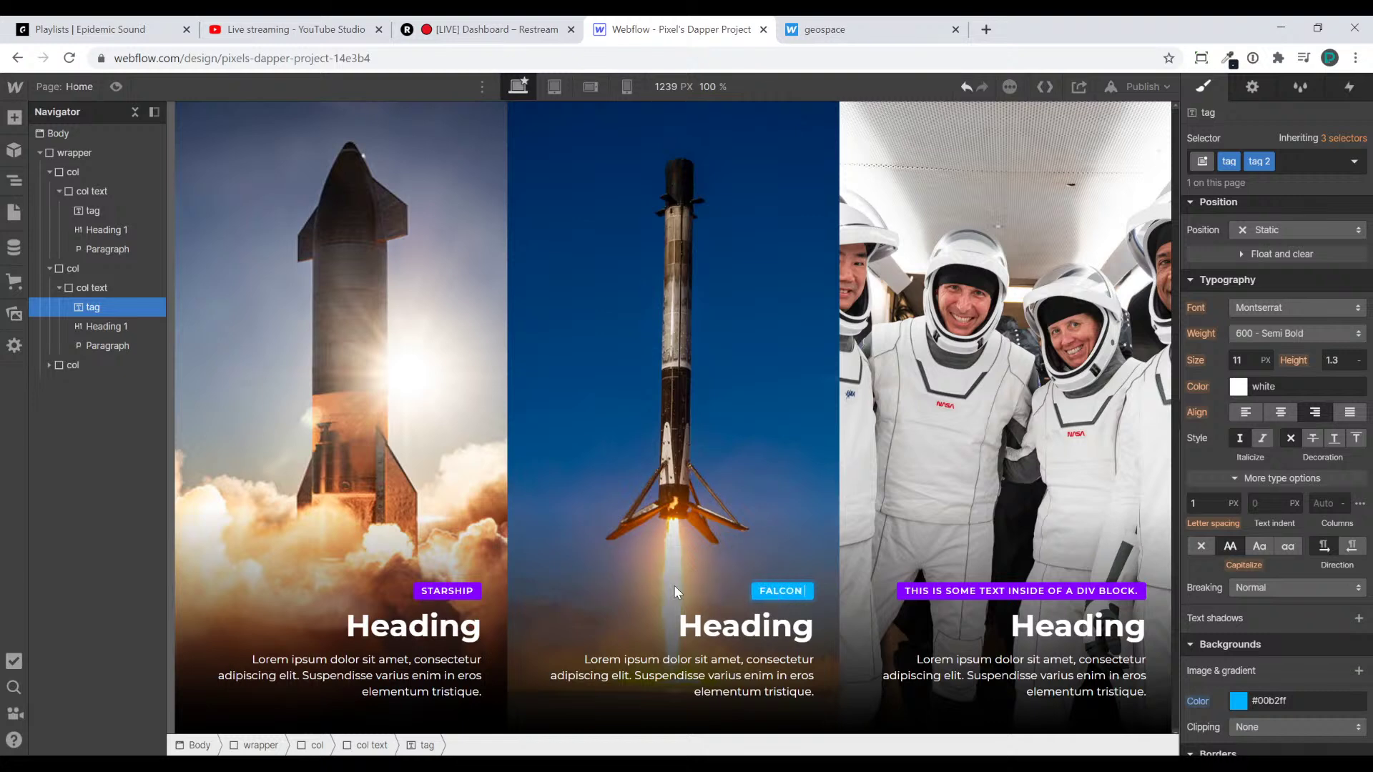
type(" PUNCH")
key("Escape")
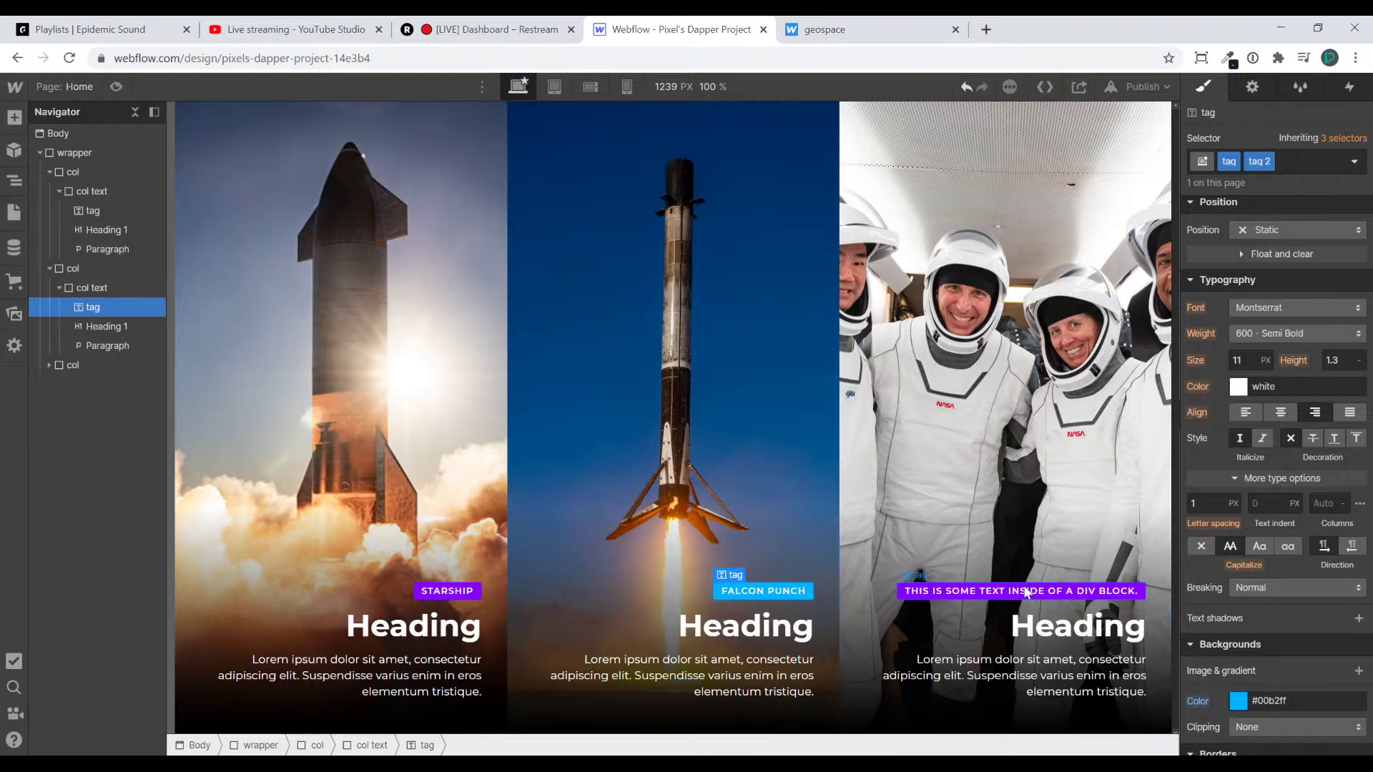
Replace the third column's tag text with "BRAVERY"
double_click(1024, 591)
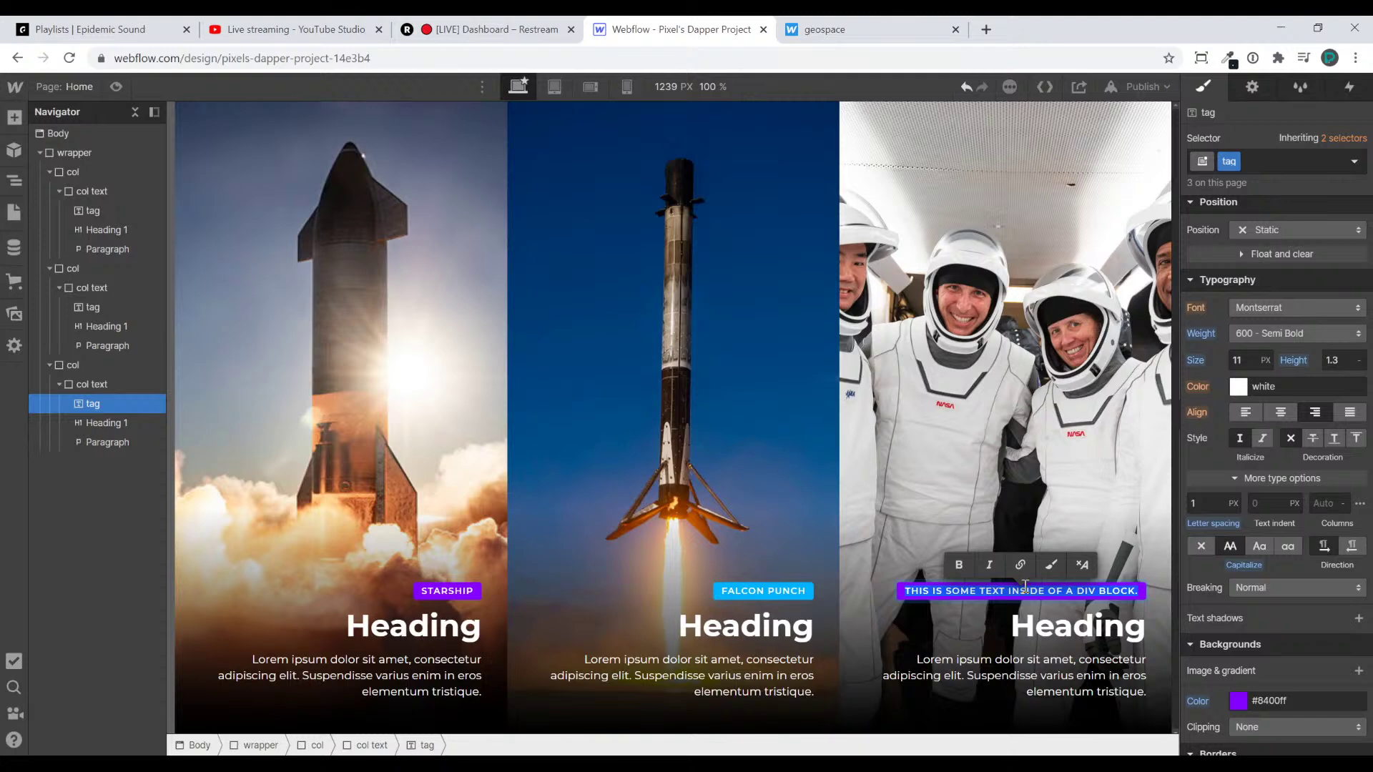
type("BRAVERY")
key("Escape")
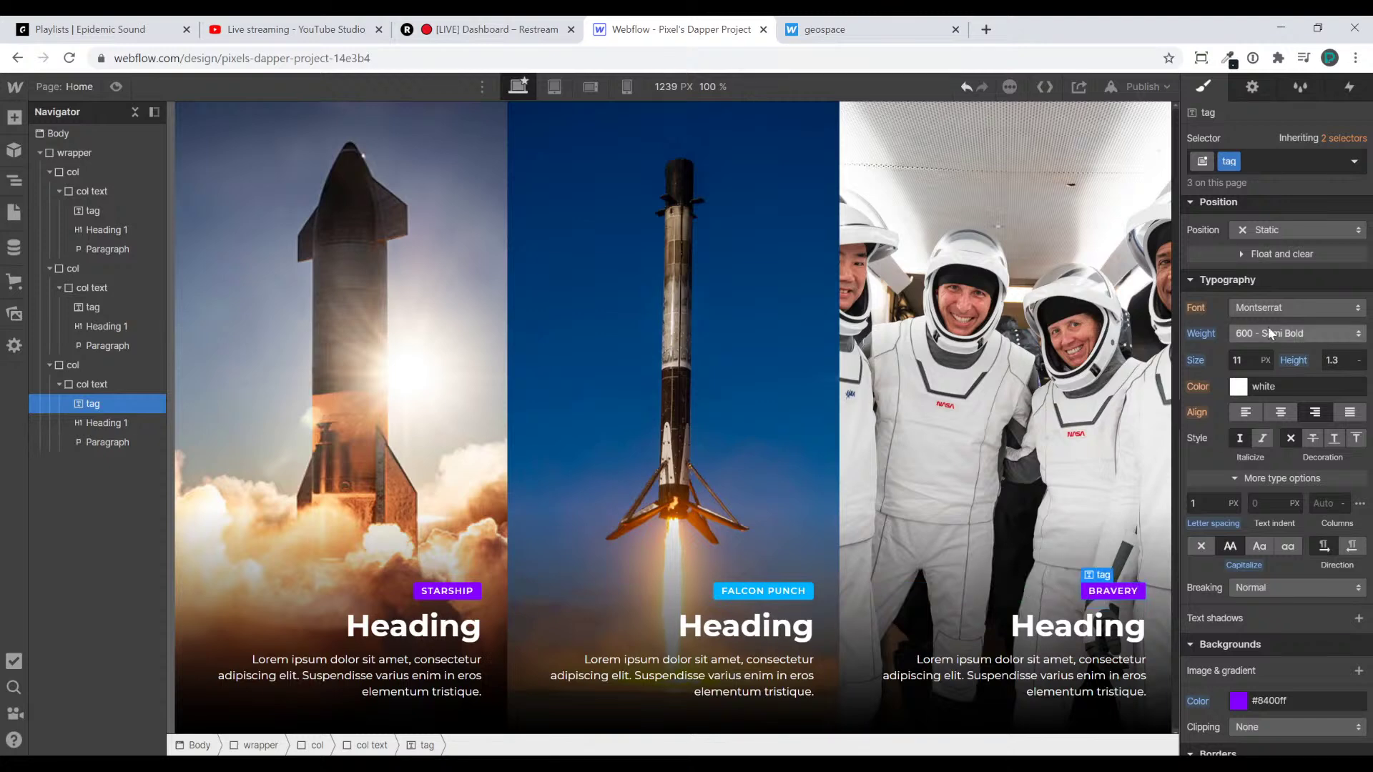
Add a combo class named "tag 3" to the third column's tag and give it an orange #ff5e00 background color
left_click(1275, 161)
type("tag 2")
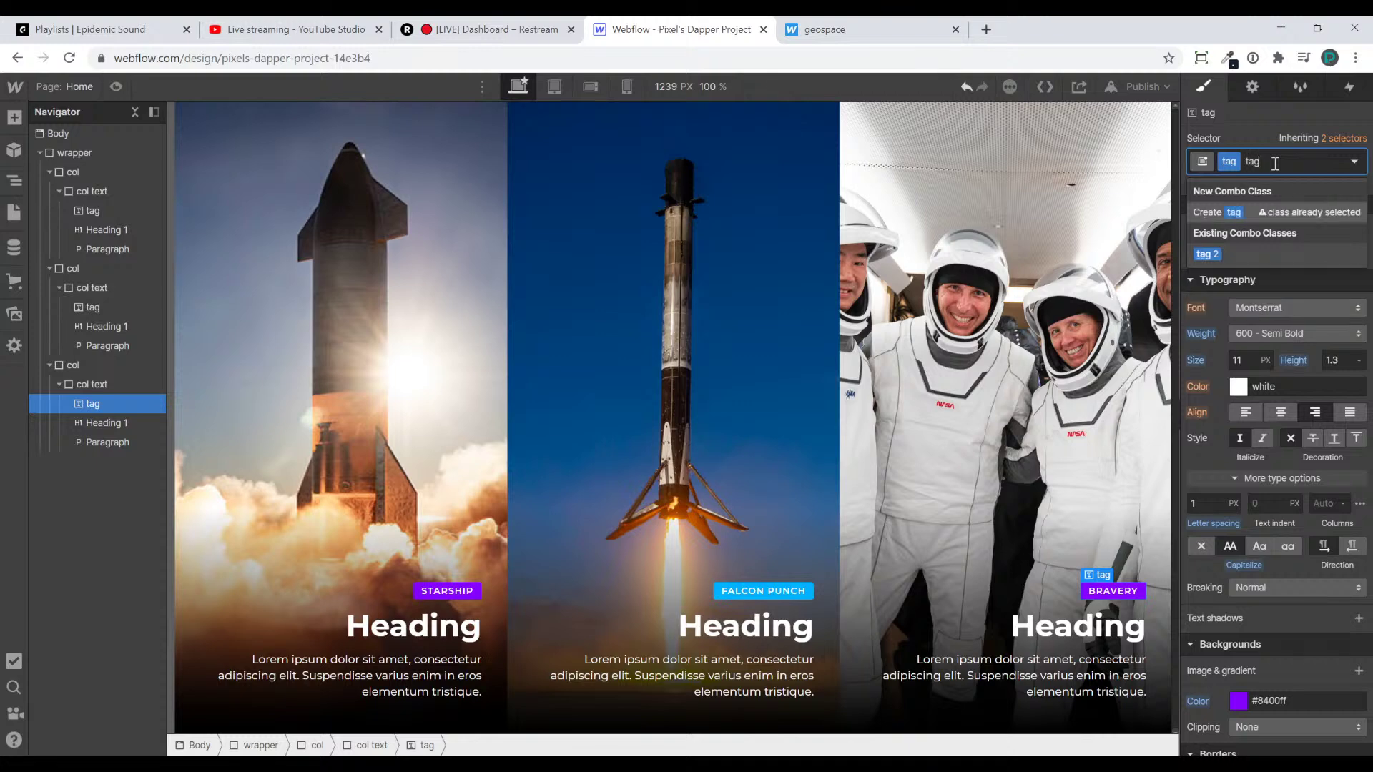
key("Return")
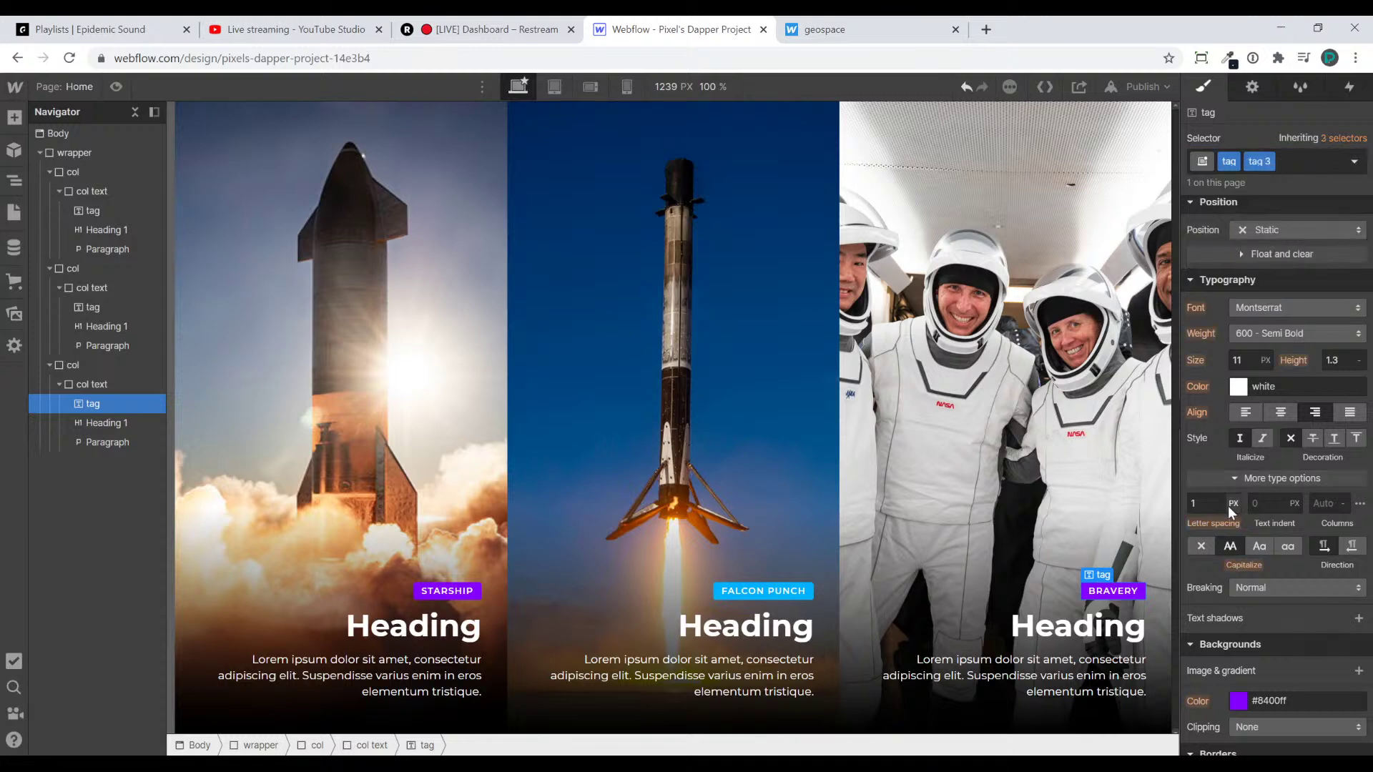
scroll(1244, 514, "down", 4)
left_click(1246, 459)
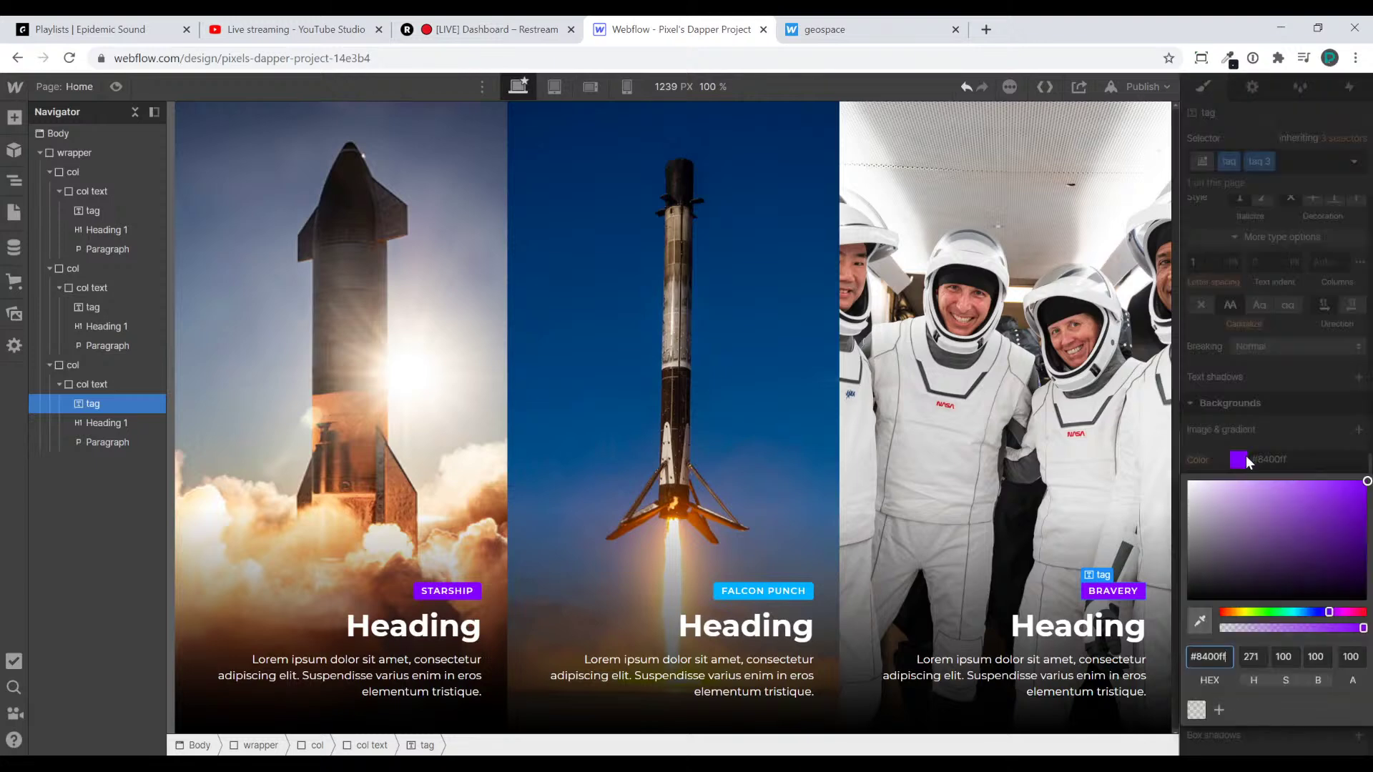
left_click(1237, 613)
left_click_drag(1238, 612, 1230, 613)
left_click(1002, 436)
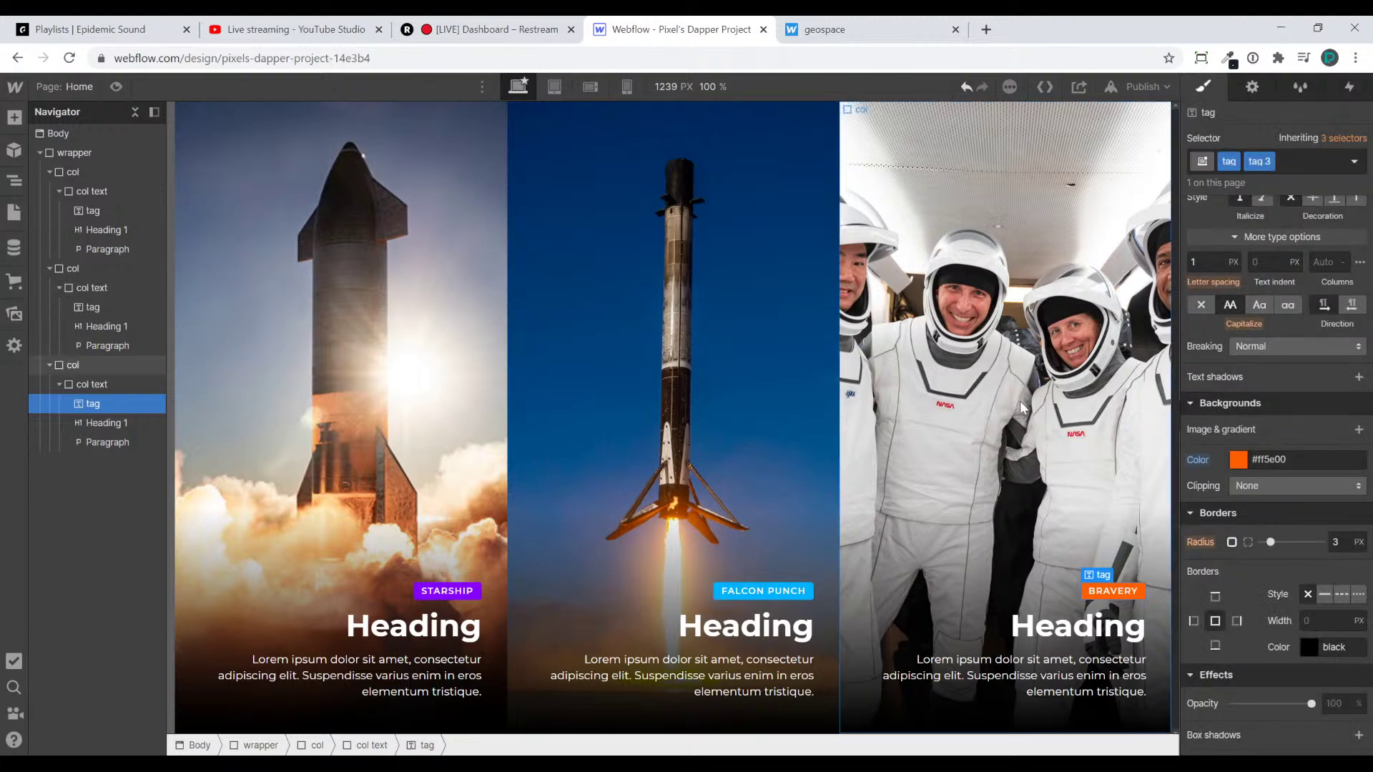
left_click(379, 213)
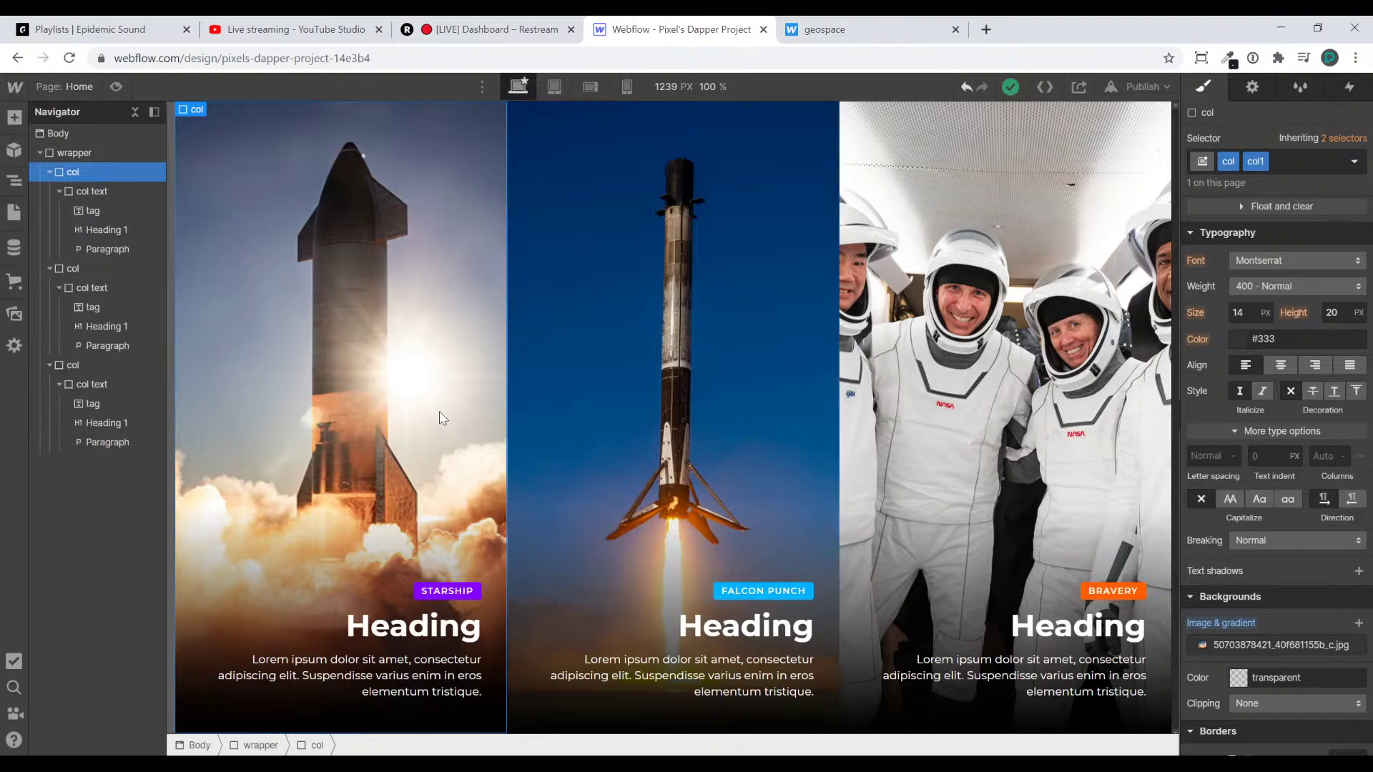
key("Down")
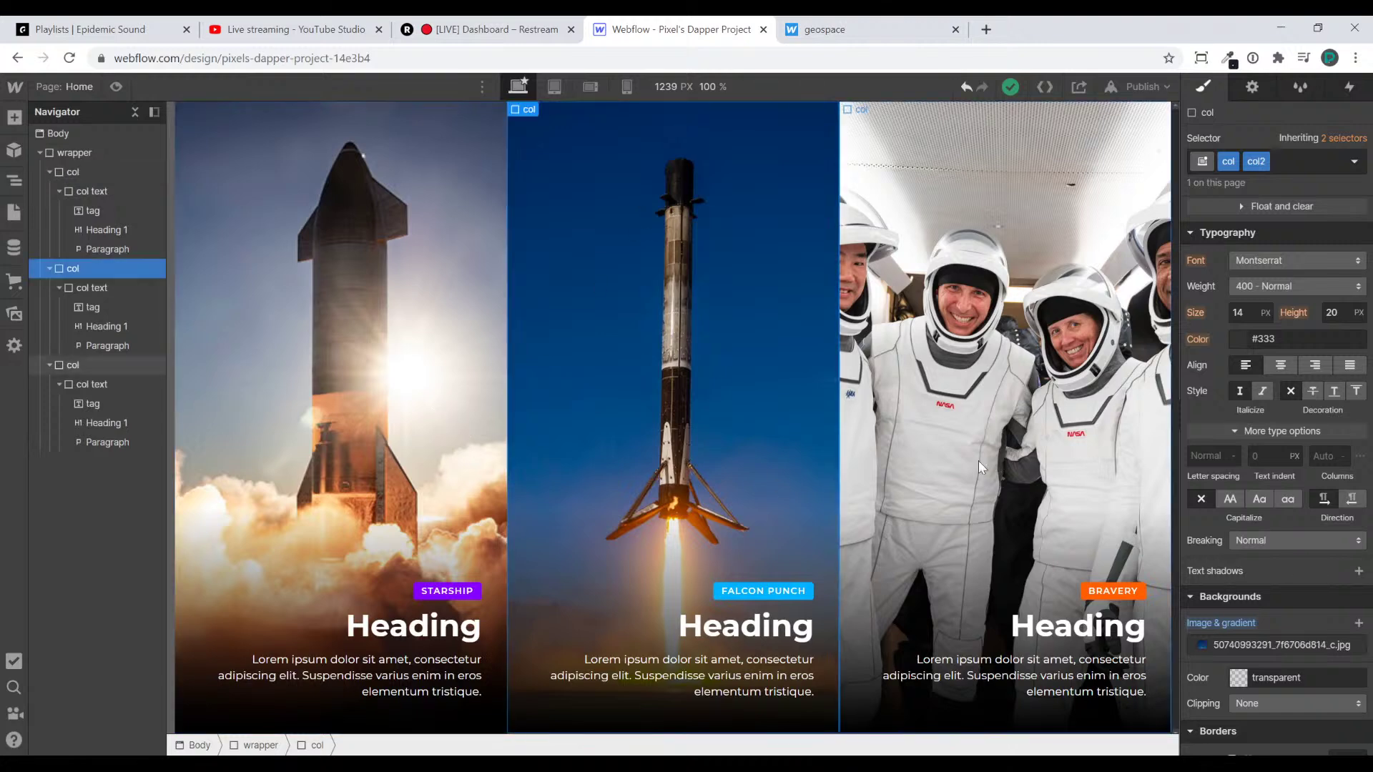
key("Down")
key("Up")
key("Up")
key("Down")
key("Down")
key("Up")
key("Up")
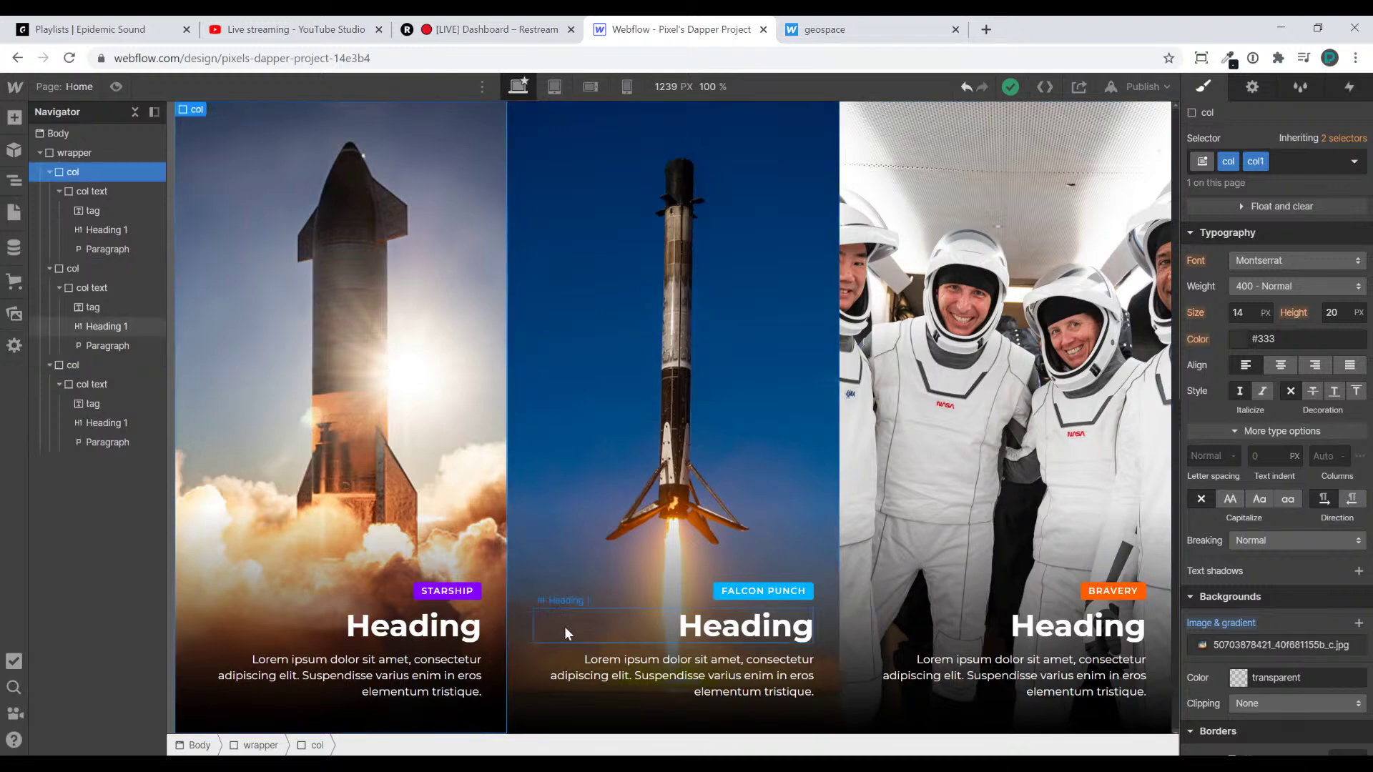
left_click(789, 590)
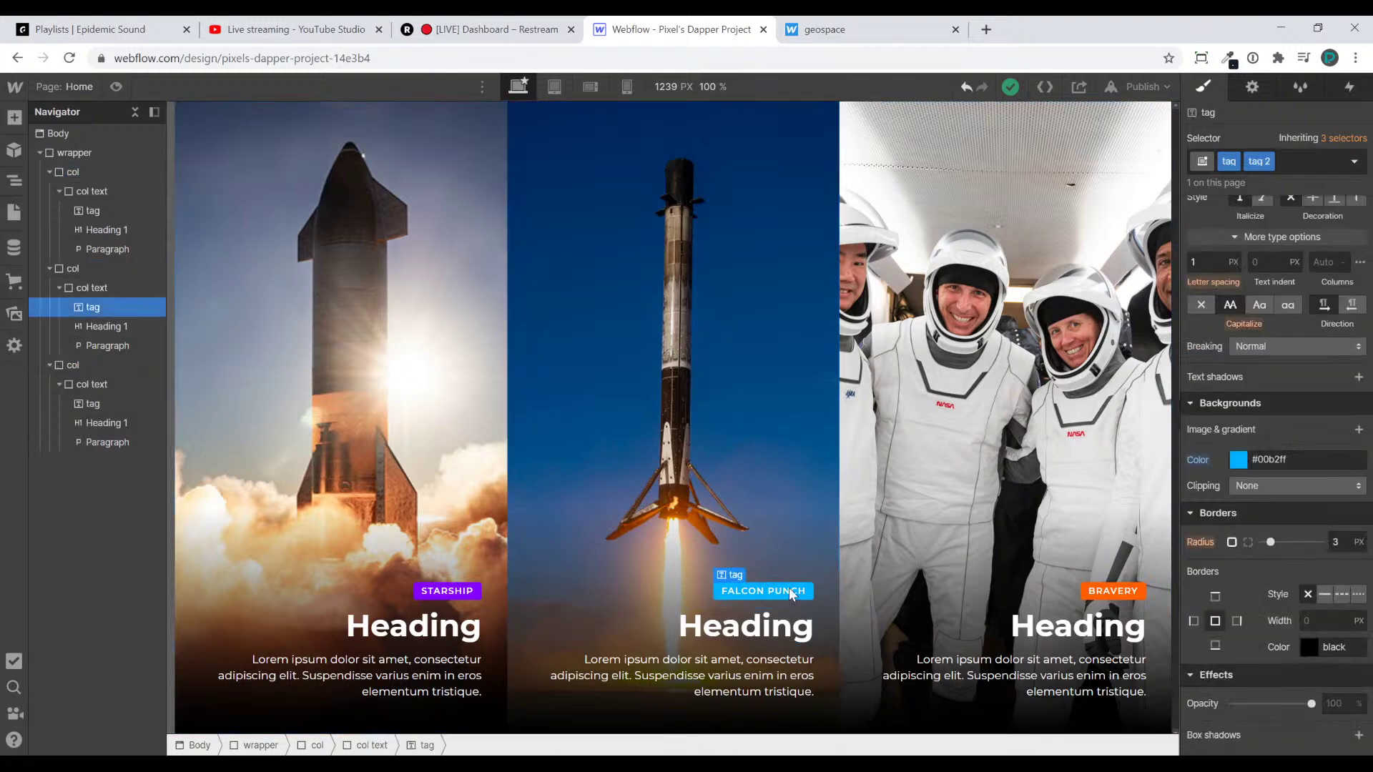
key("Up")
key("Up")
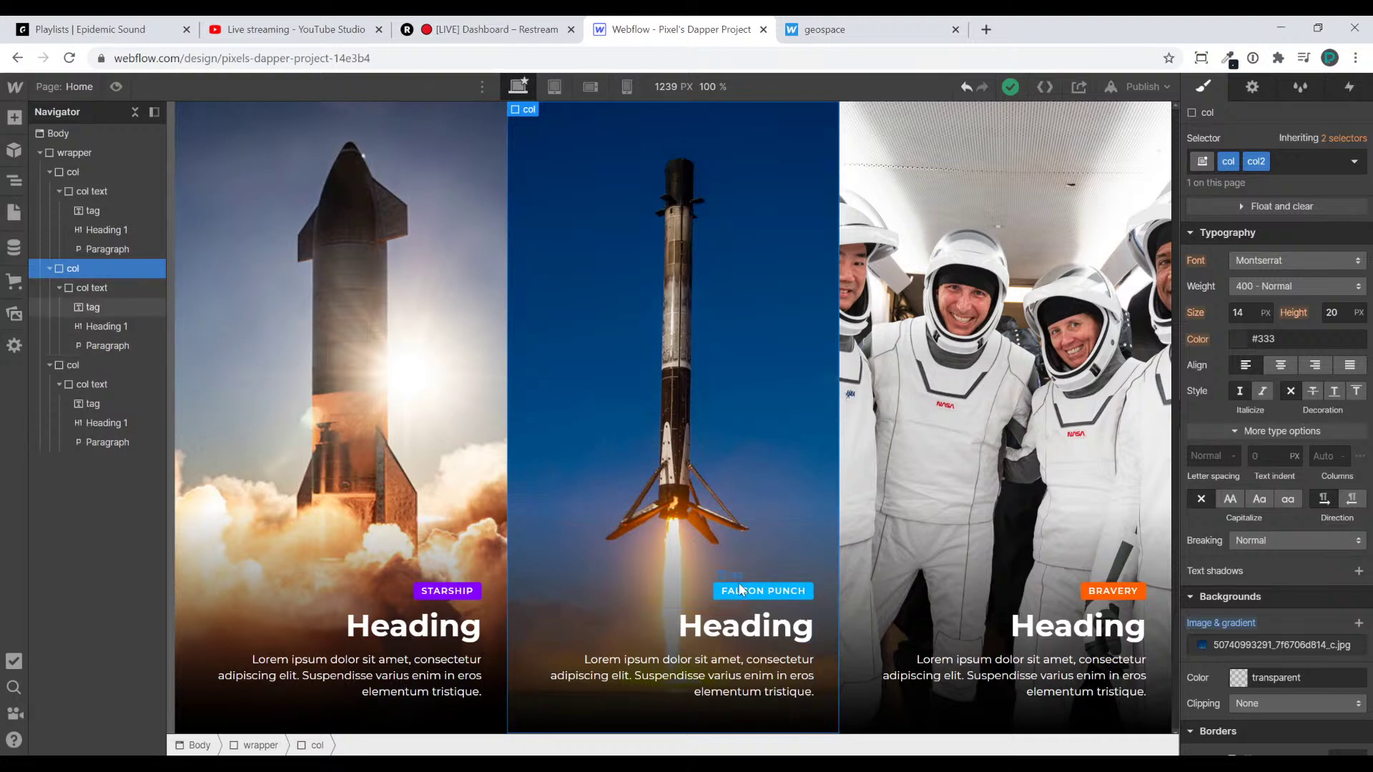
Check the geospace reference page and give the first column a mouse hover trigger whose on-hover action is Start an animation
left_click(414, 324)
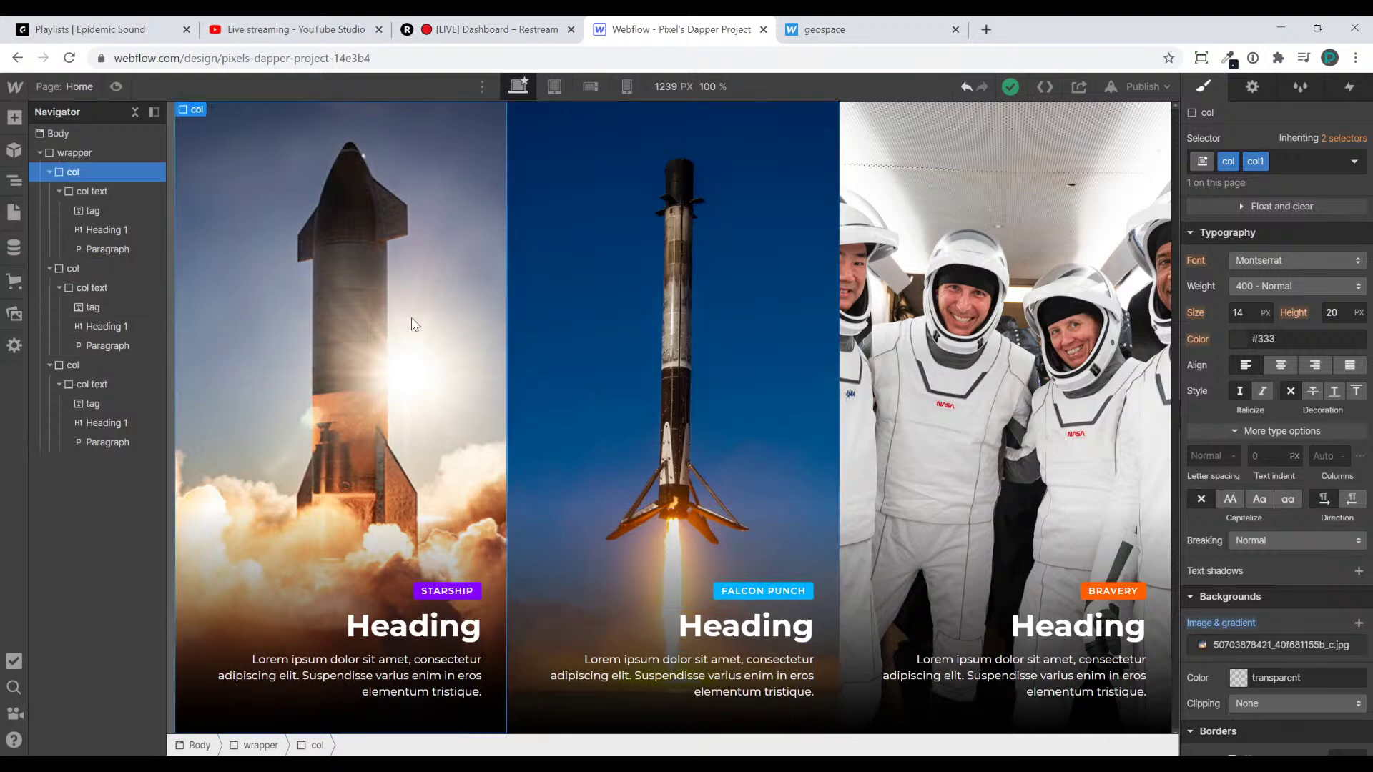
left_click(823, 30)
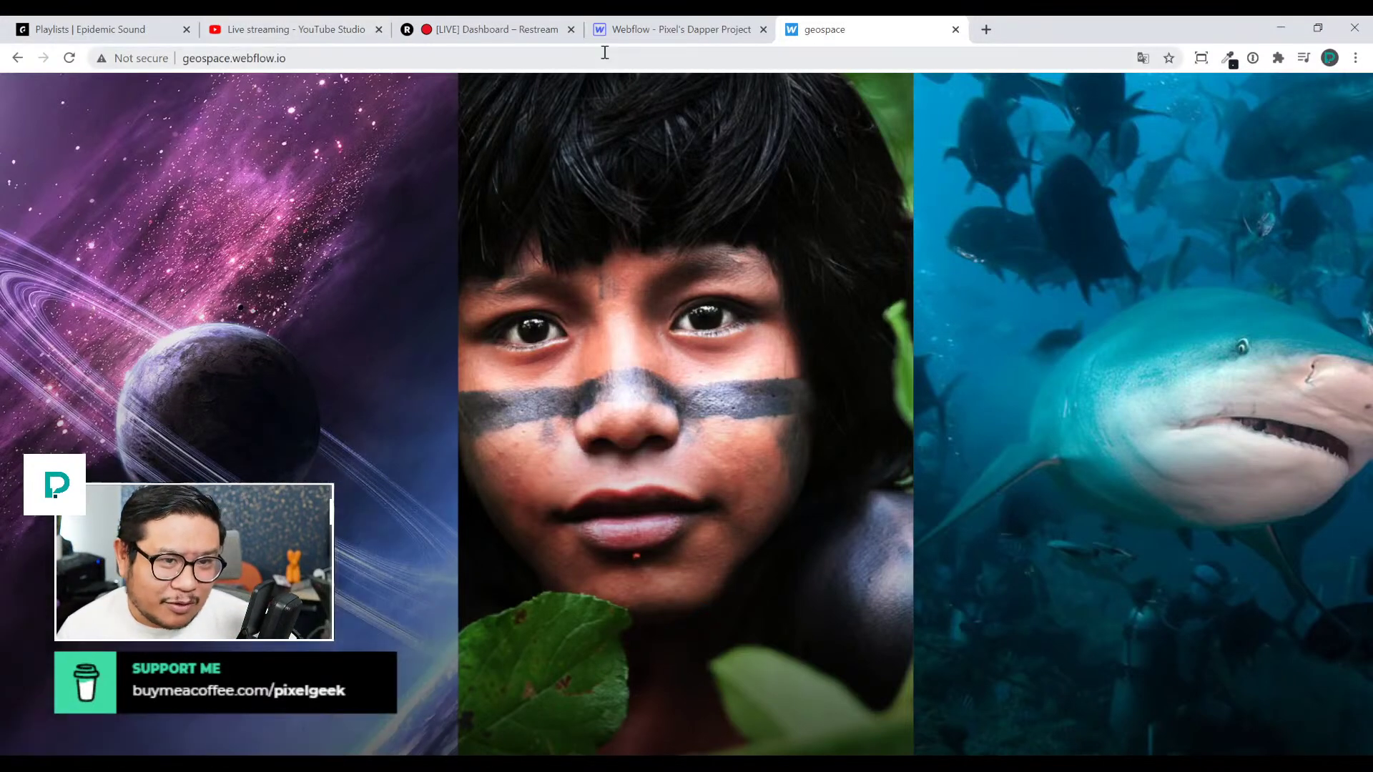
left_click(672, 29)
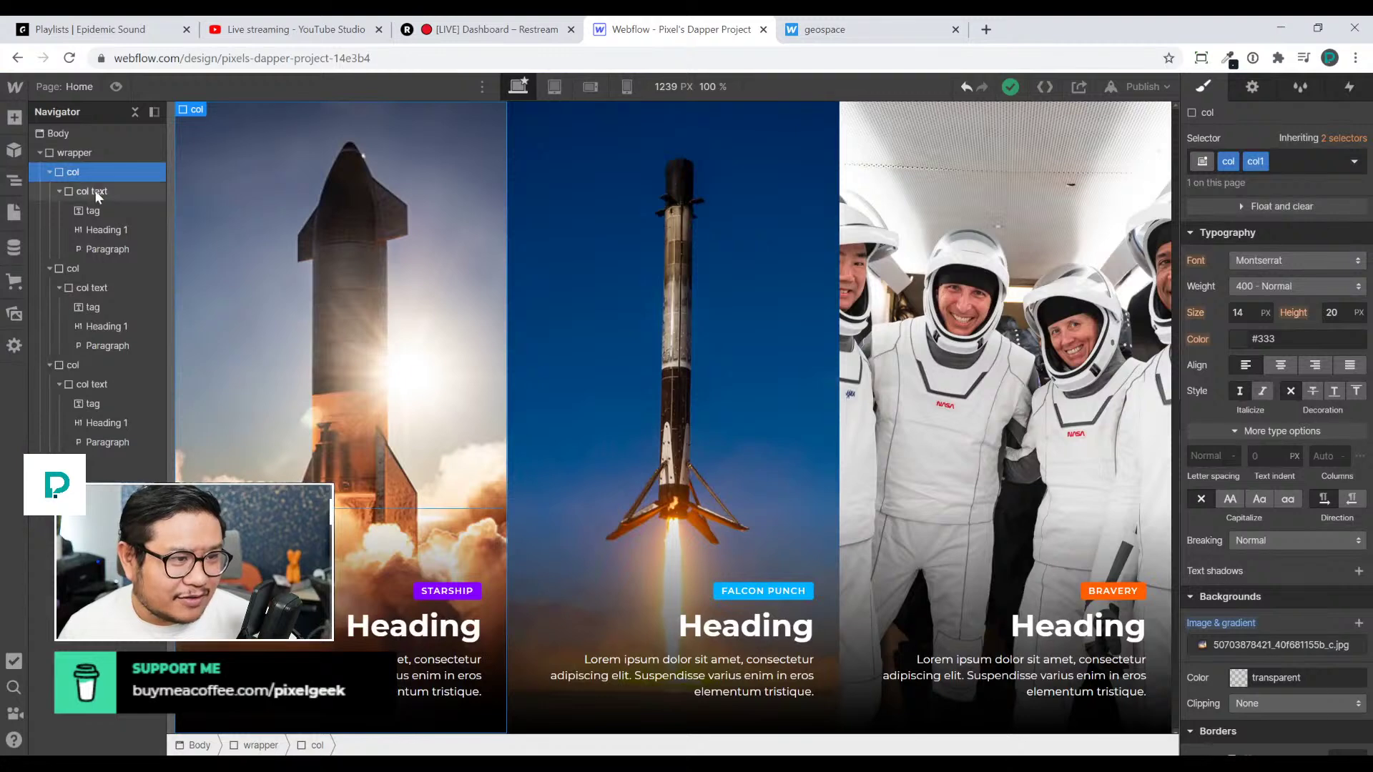
left_click(59, 190)
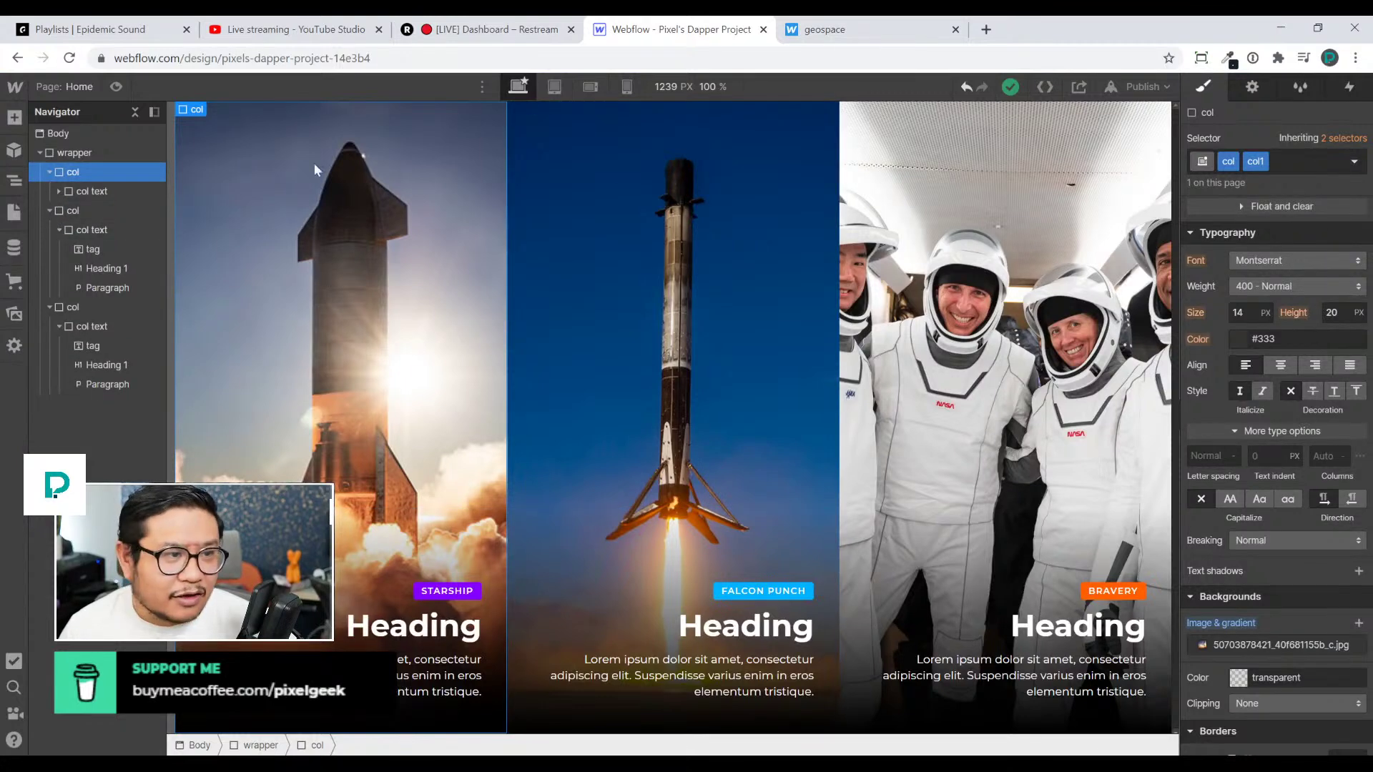
left_click(1349, 86)
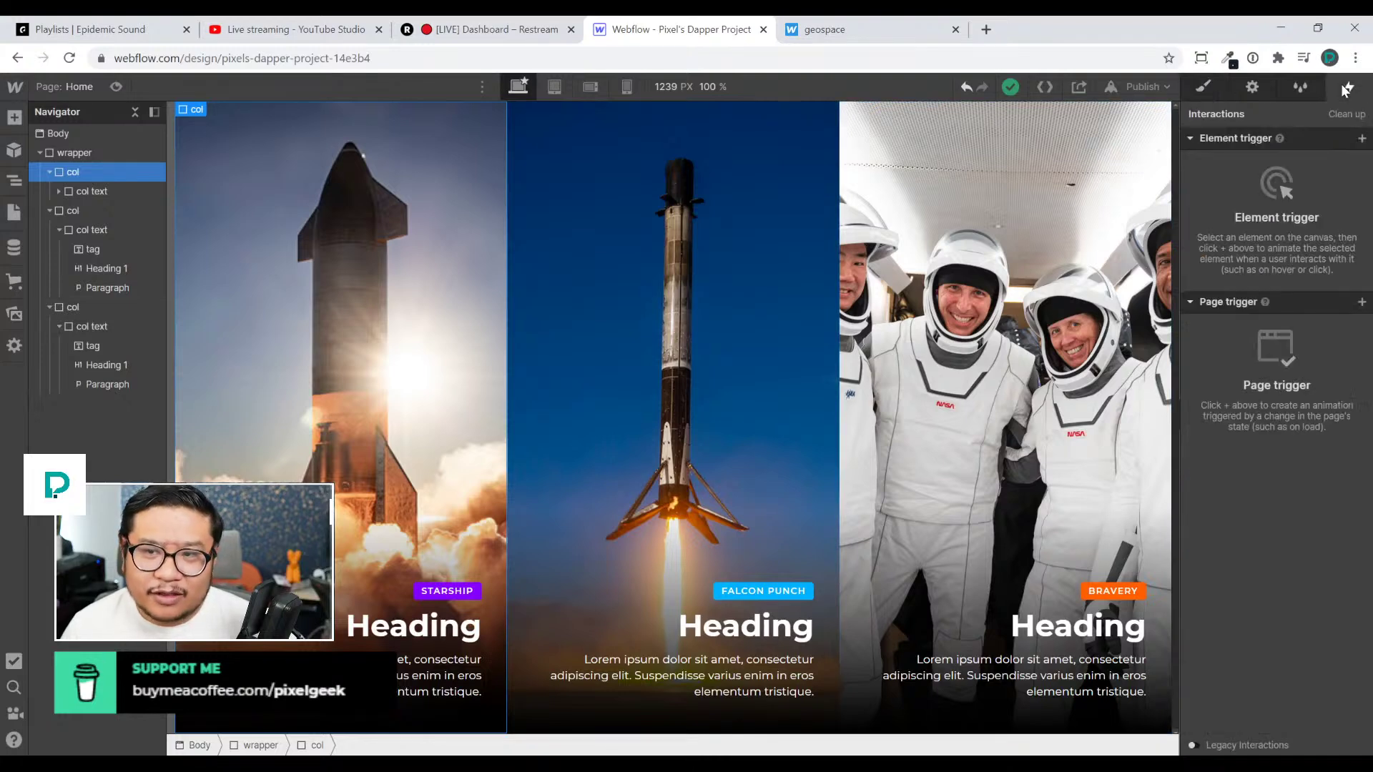
left_click(1362, 139)
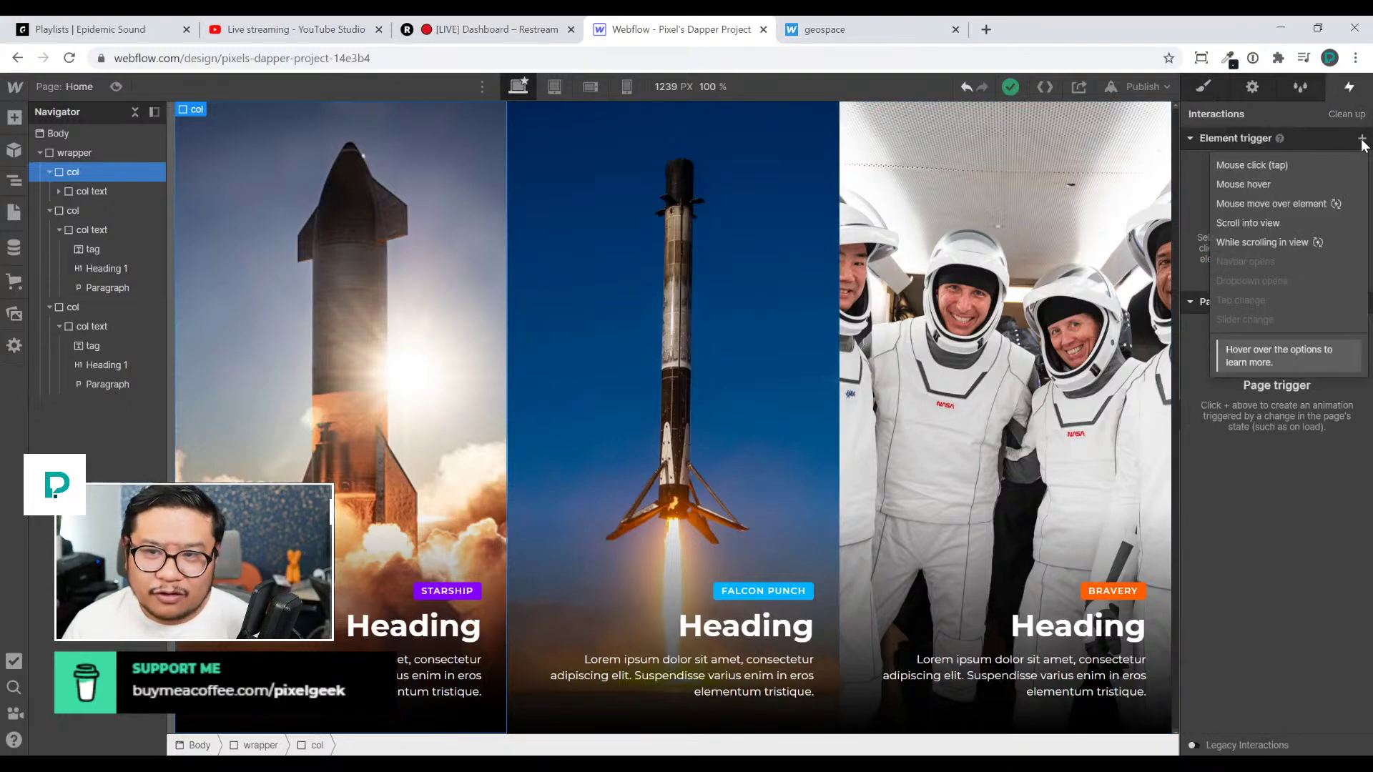
left_click(1292, 184)
left_click(1280, 224)
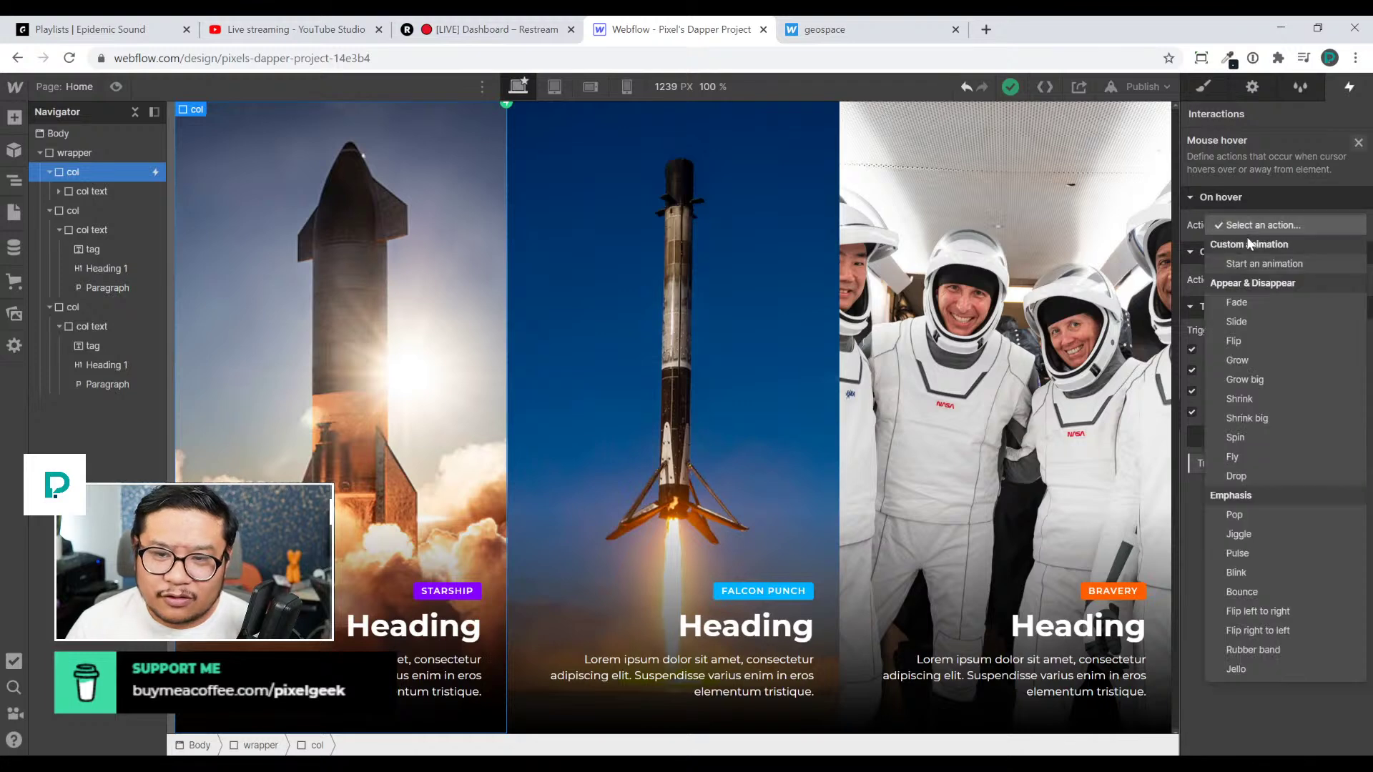
left_click(1282, 264)
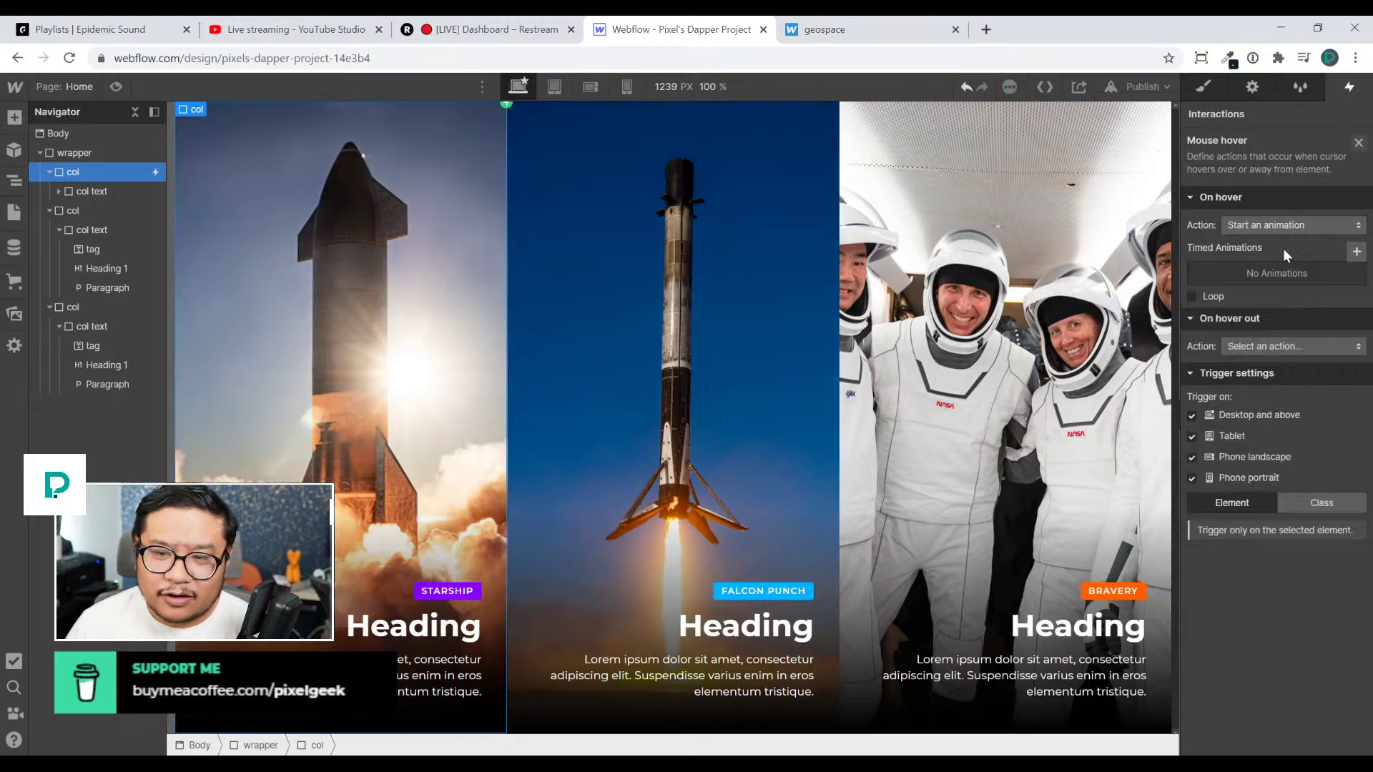
Create a new timed animation for the on-hover action and name it "col hover on"
left_click(1361, 259)
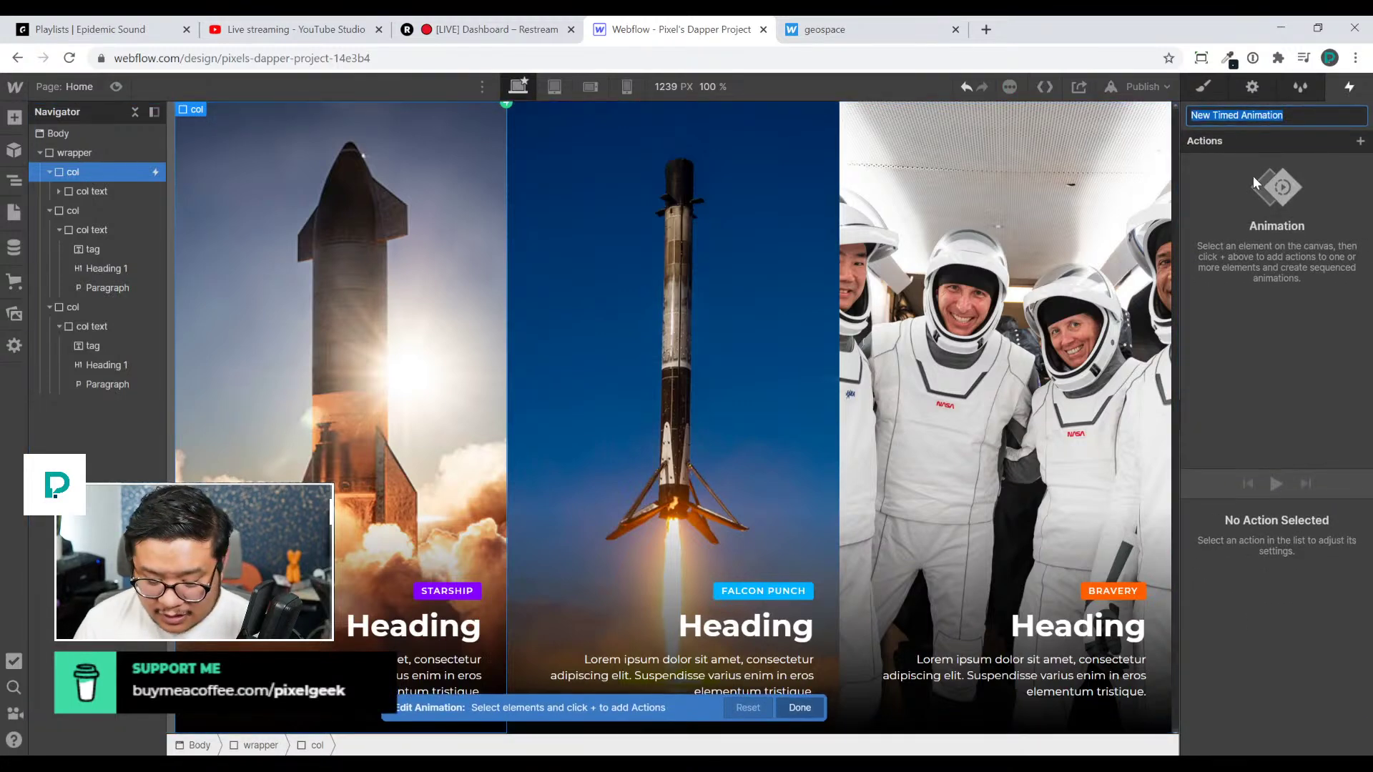
type("col ho")
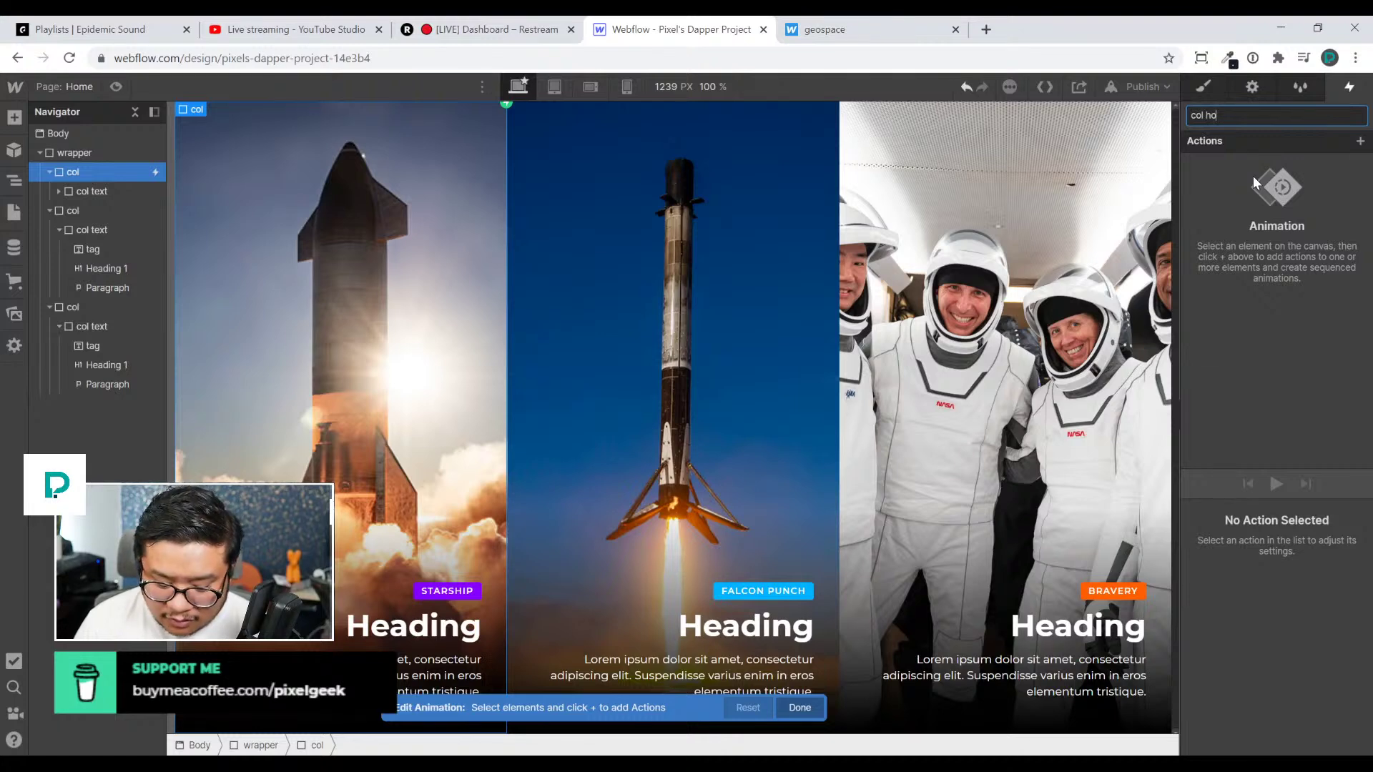
type("ver on")
key("Return")
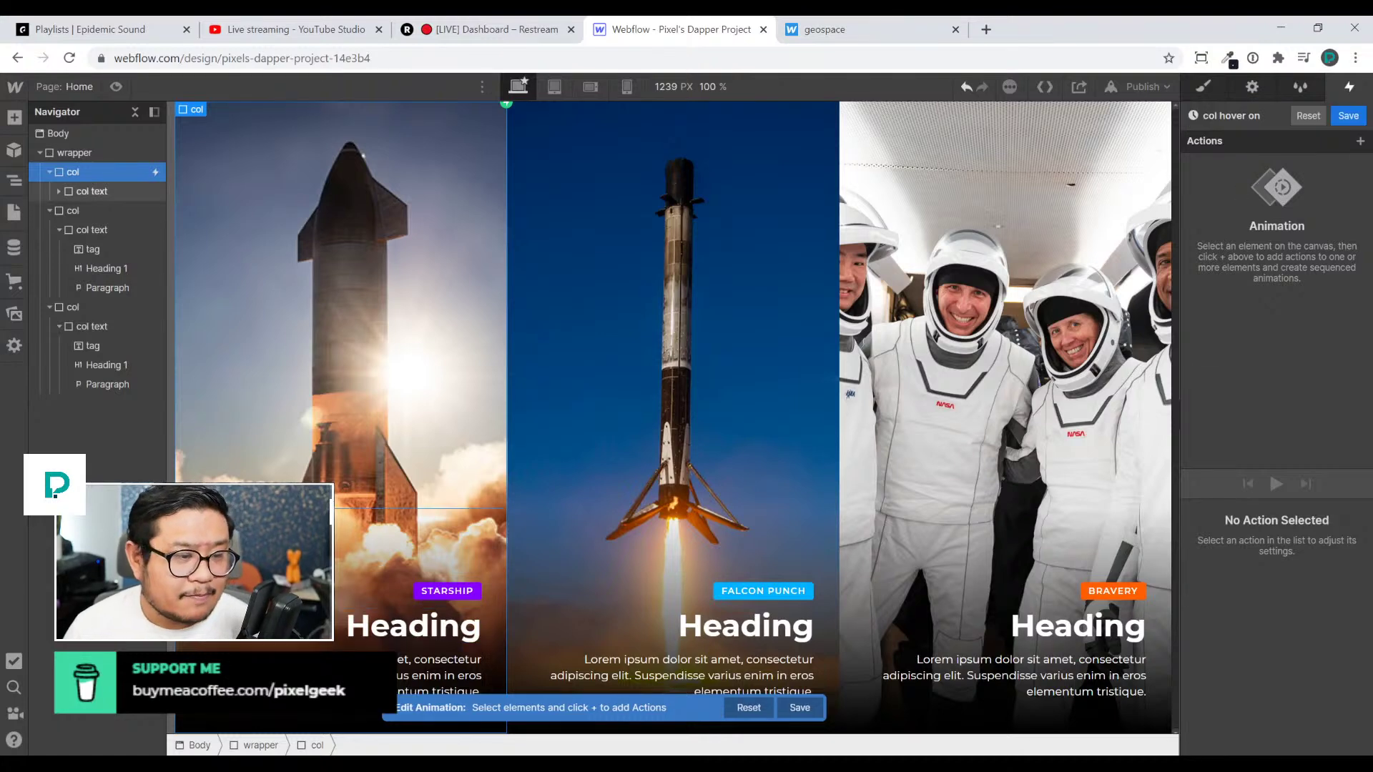
Add a Move action for the first column's col text, set as initial state with a Y offset of 100%
left_click(92, 191)
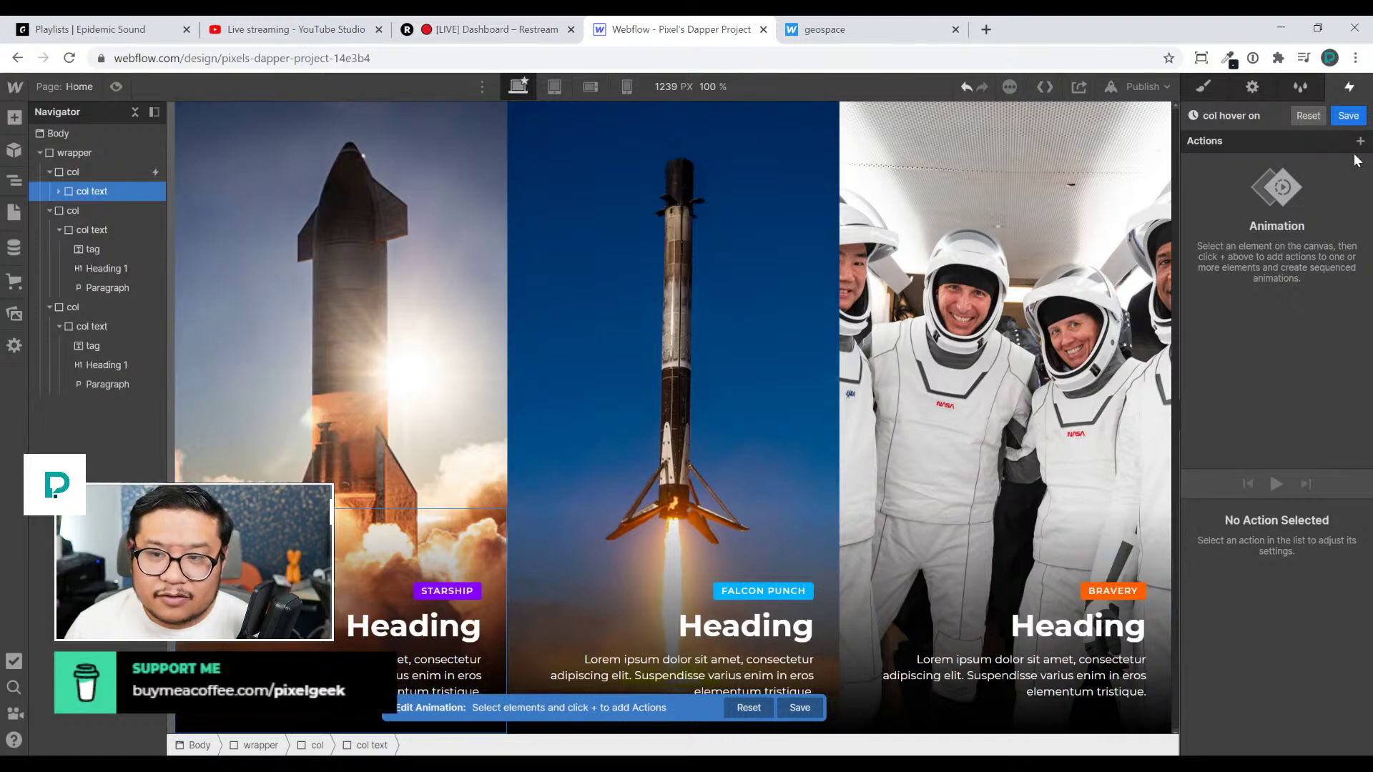
left_click(1360, 141)
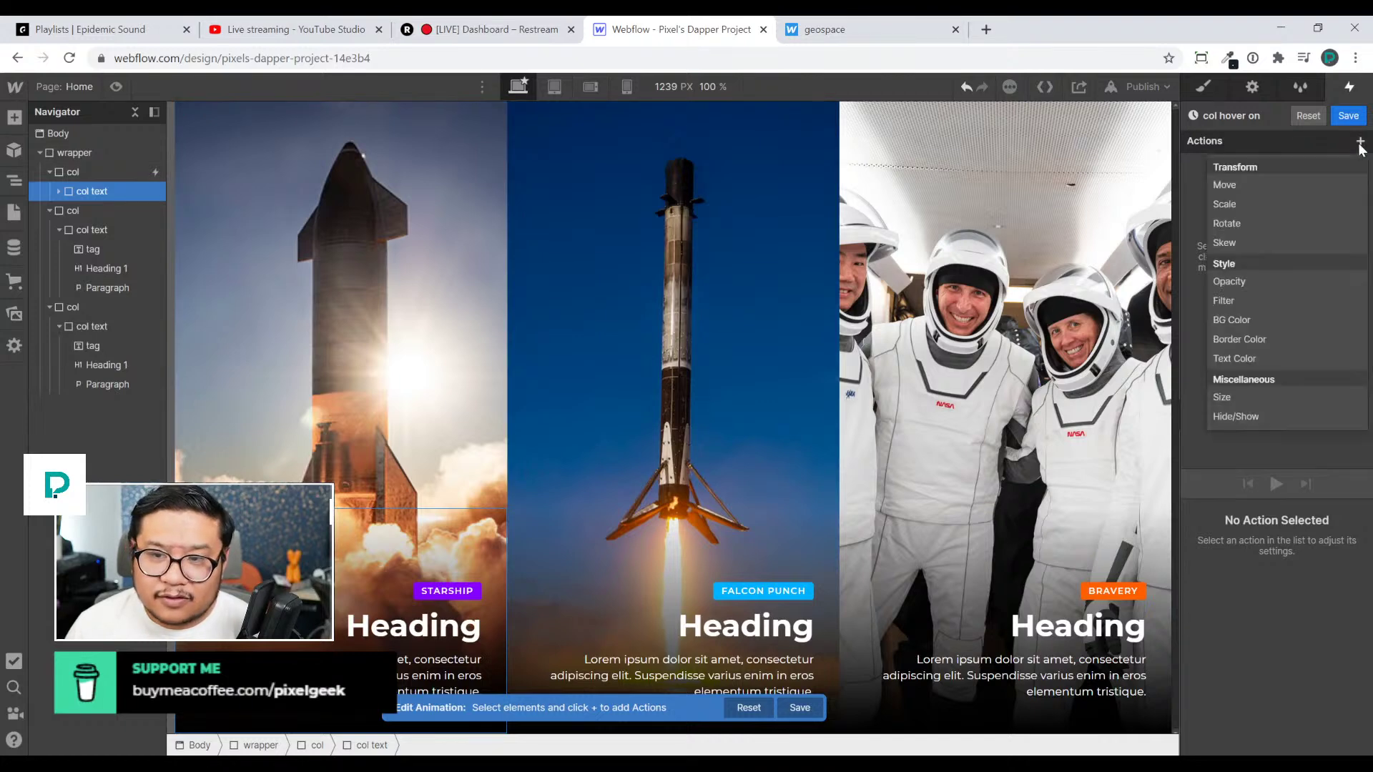
left_click(1246, 185)
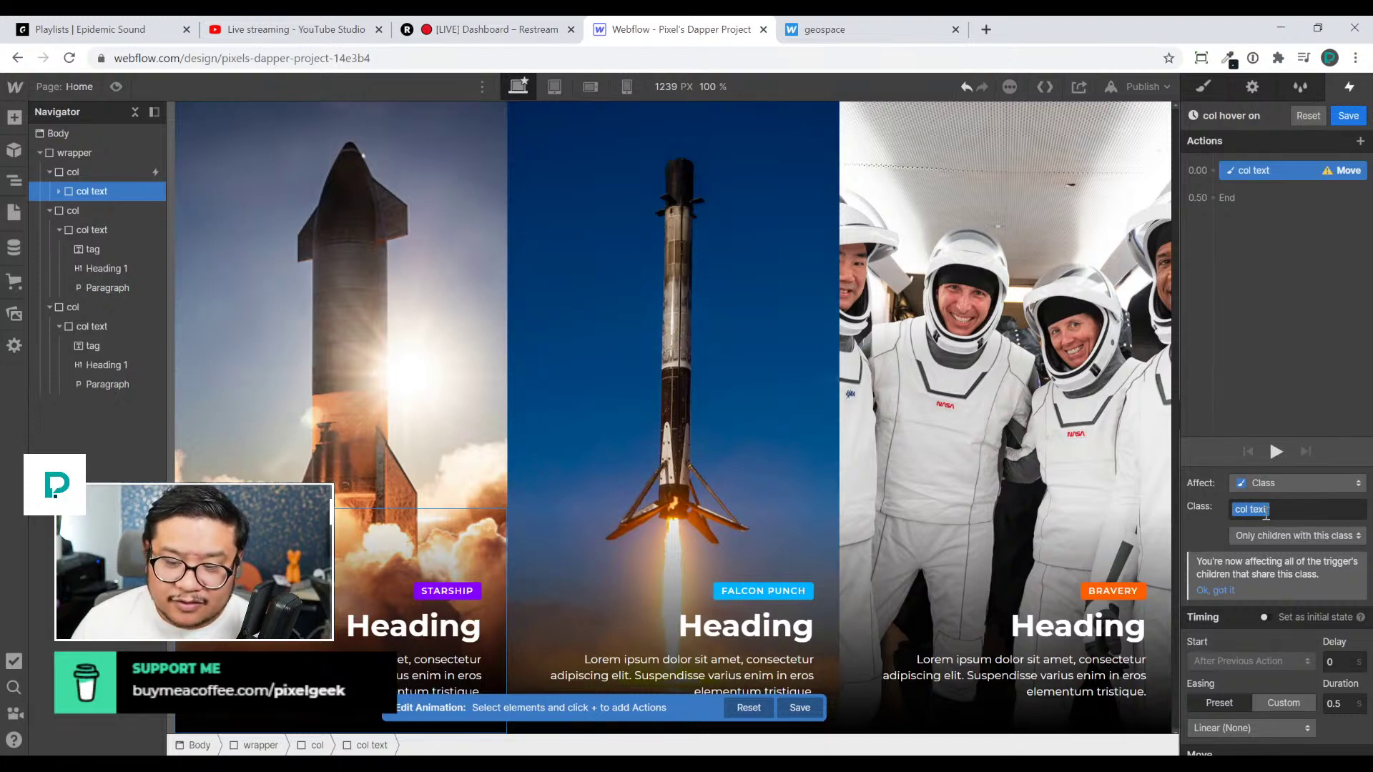
scroll(1318, 610, "down", 1)
scroll(1318, 609, "up", 1)
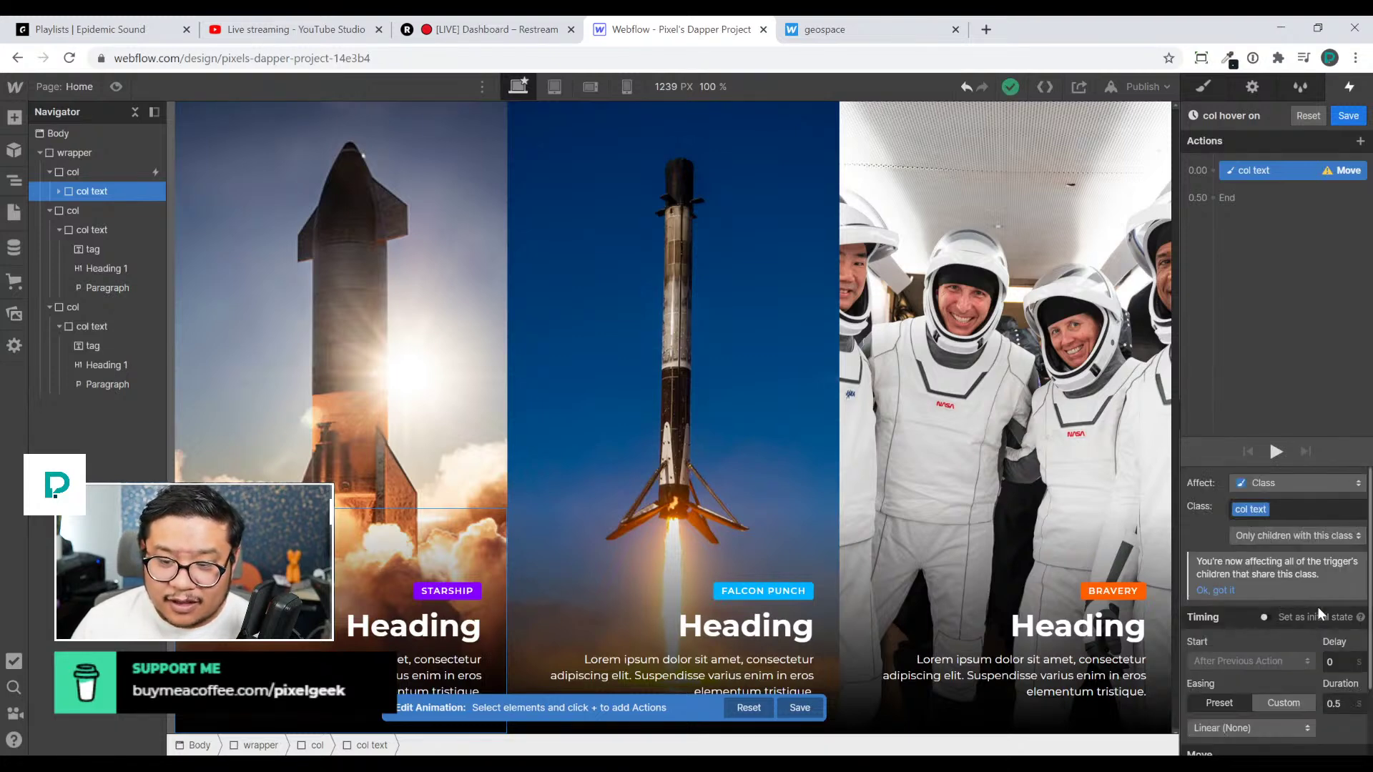
left_click(1310, 617)
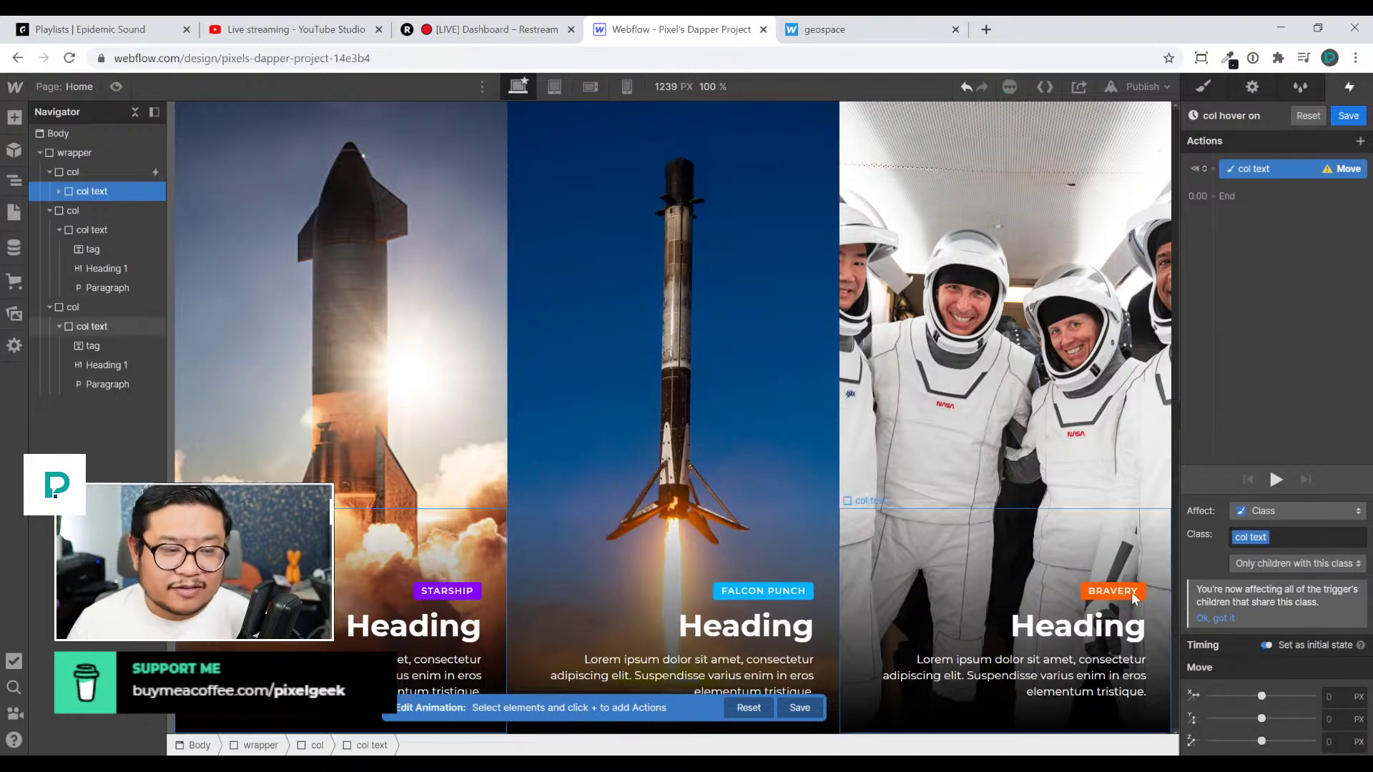
left_click(1325, 719)
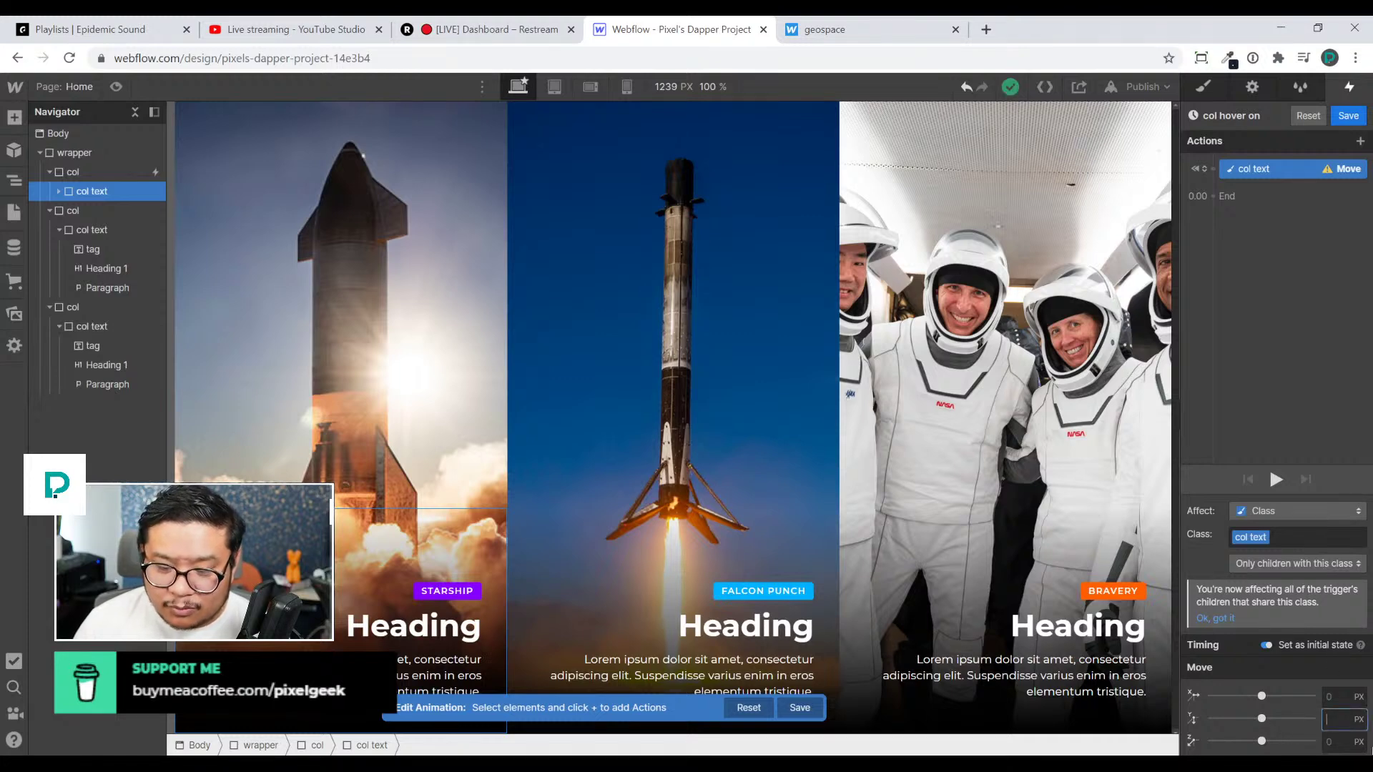
type("100%")
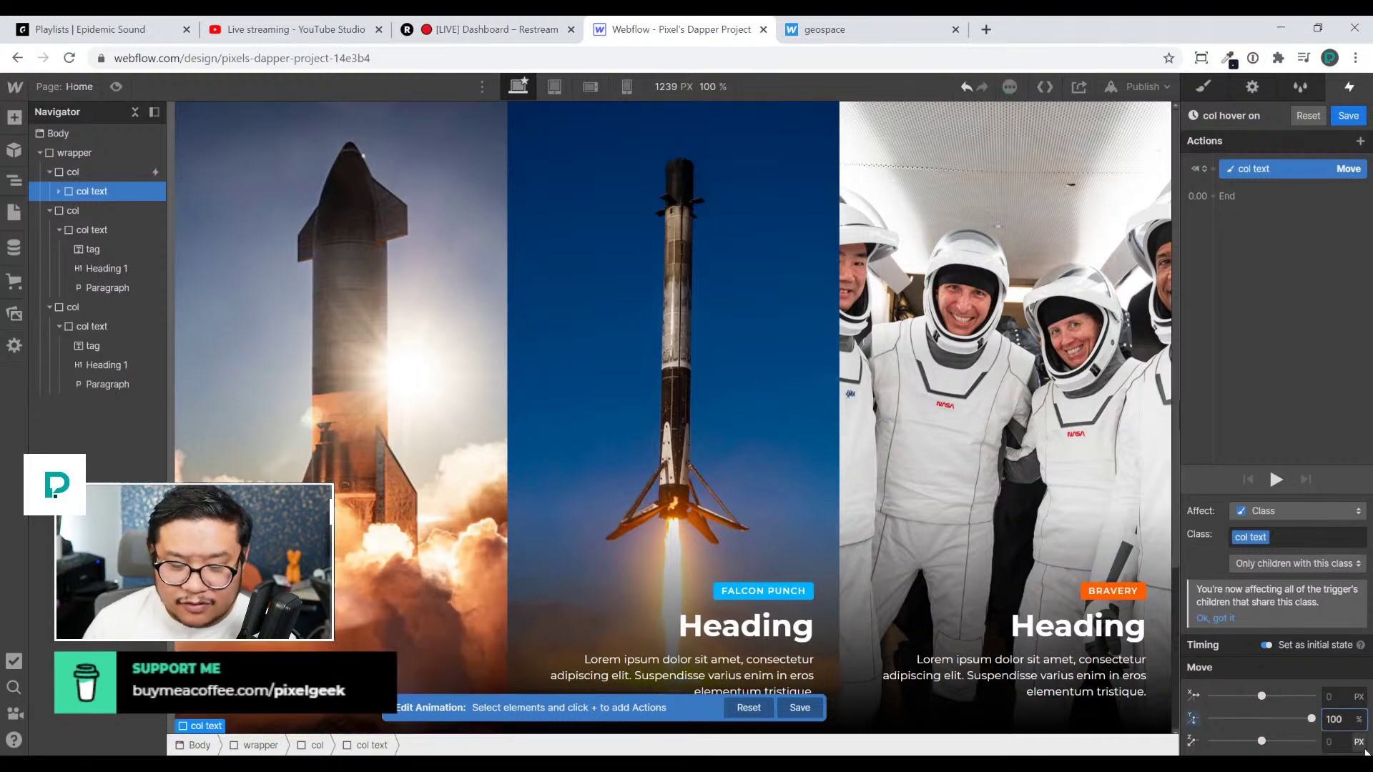
left_click_drag(1311, 717, 1348, 720)
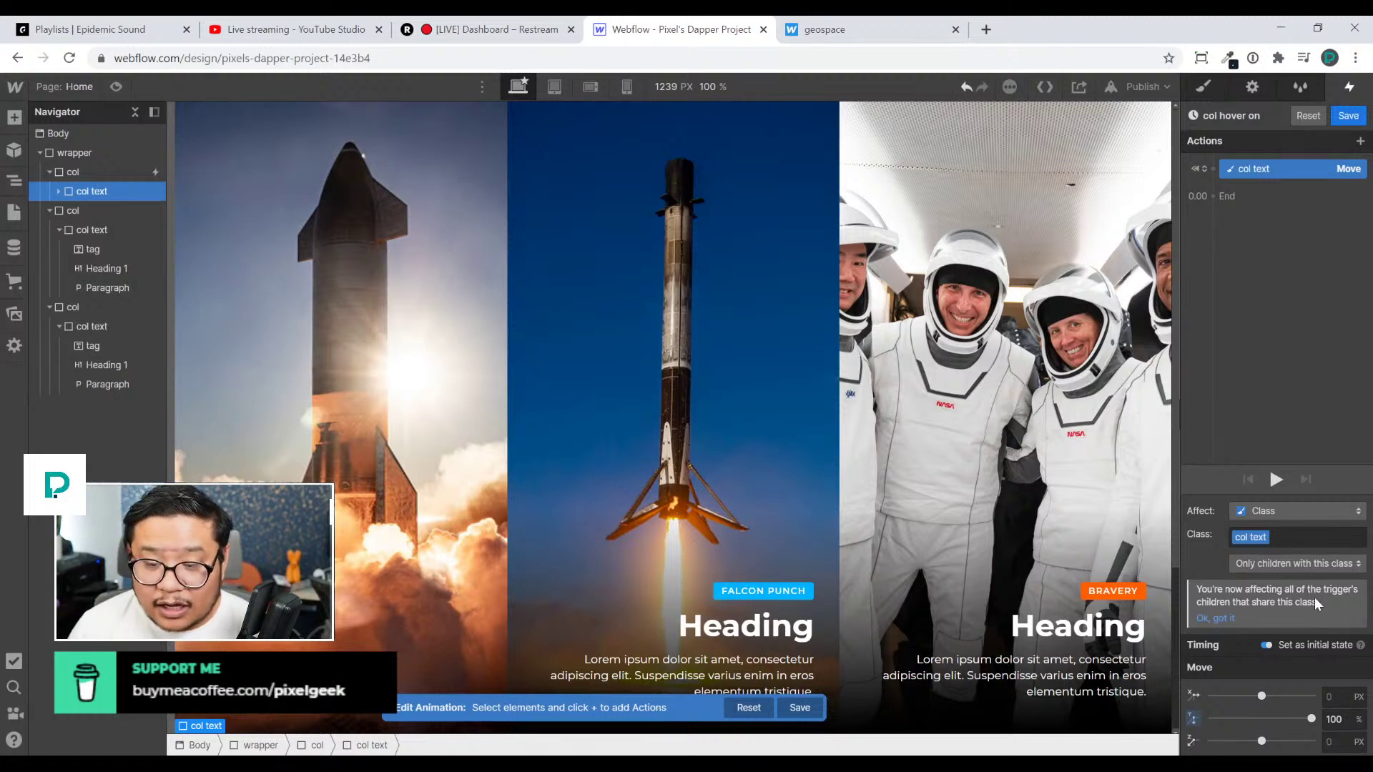
Add an initial-state Opacity action for col text and set its opacity to 0%
left_click(1213, 170)
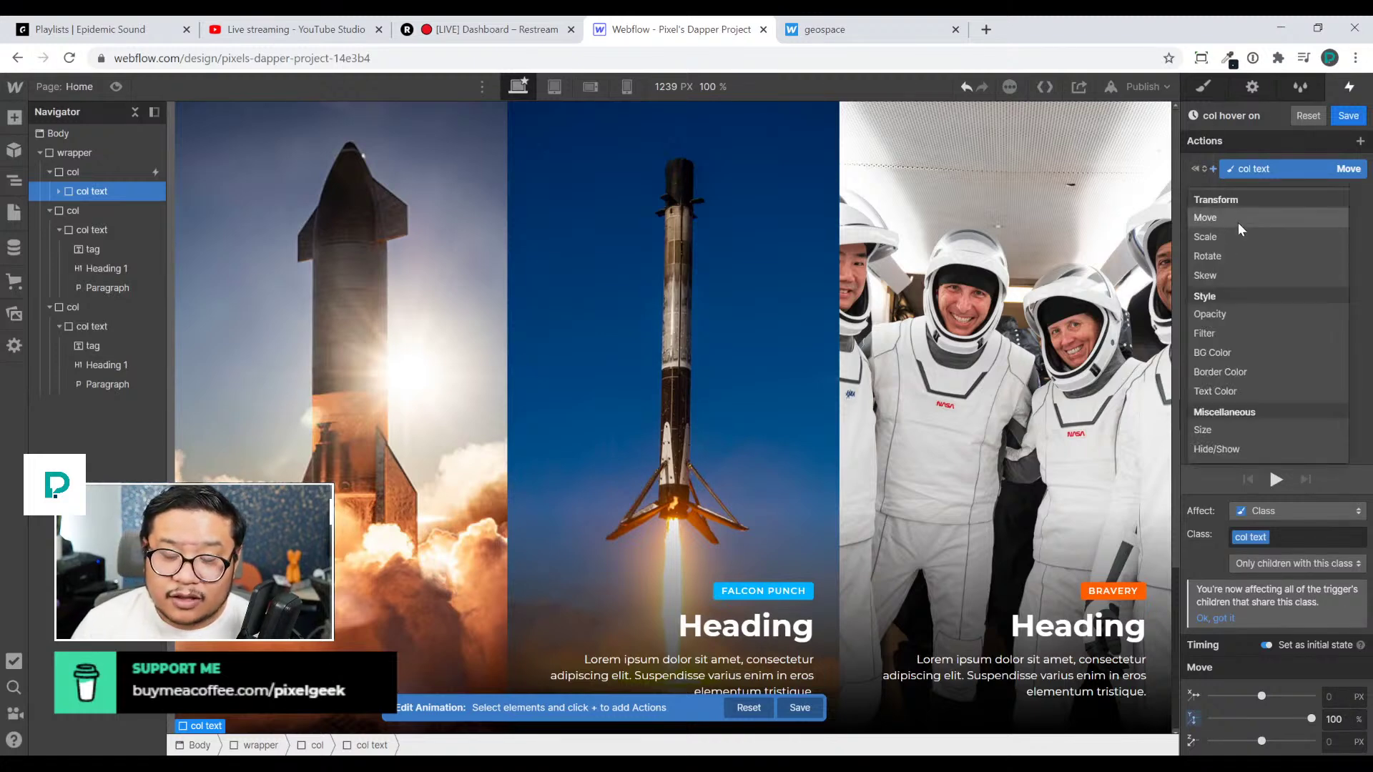
left_click(1233, 314)
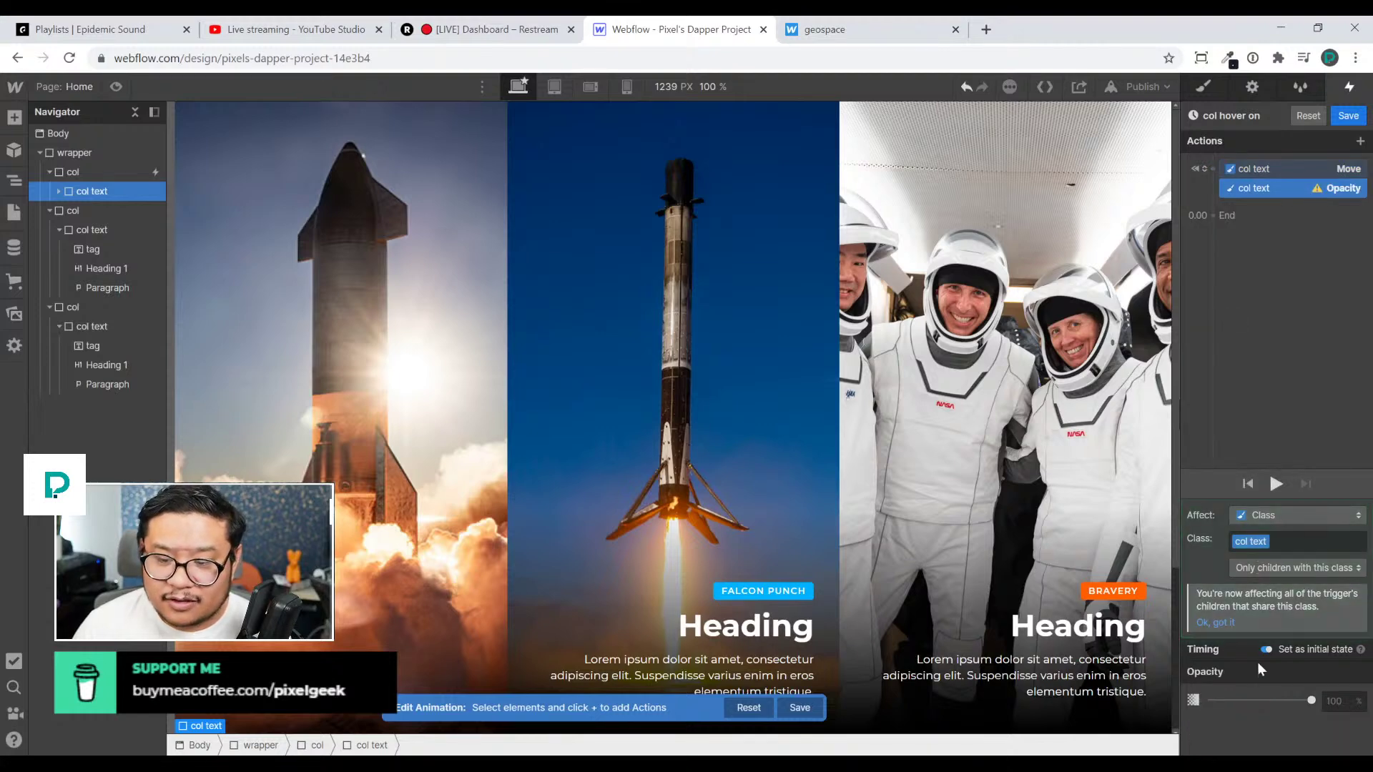
left_click(1333, 701)
type("0")
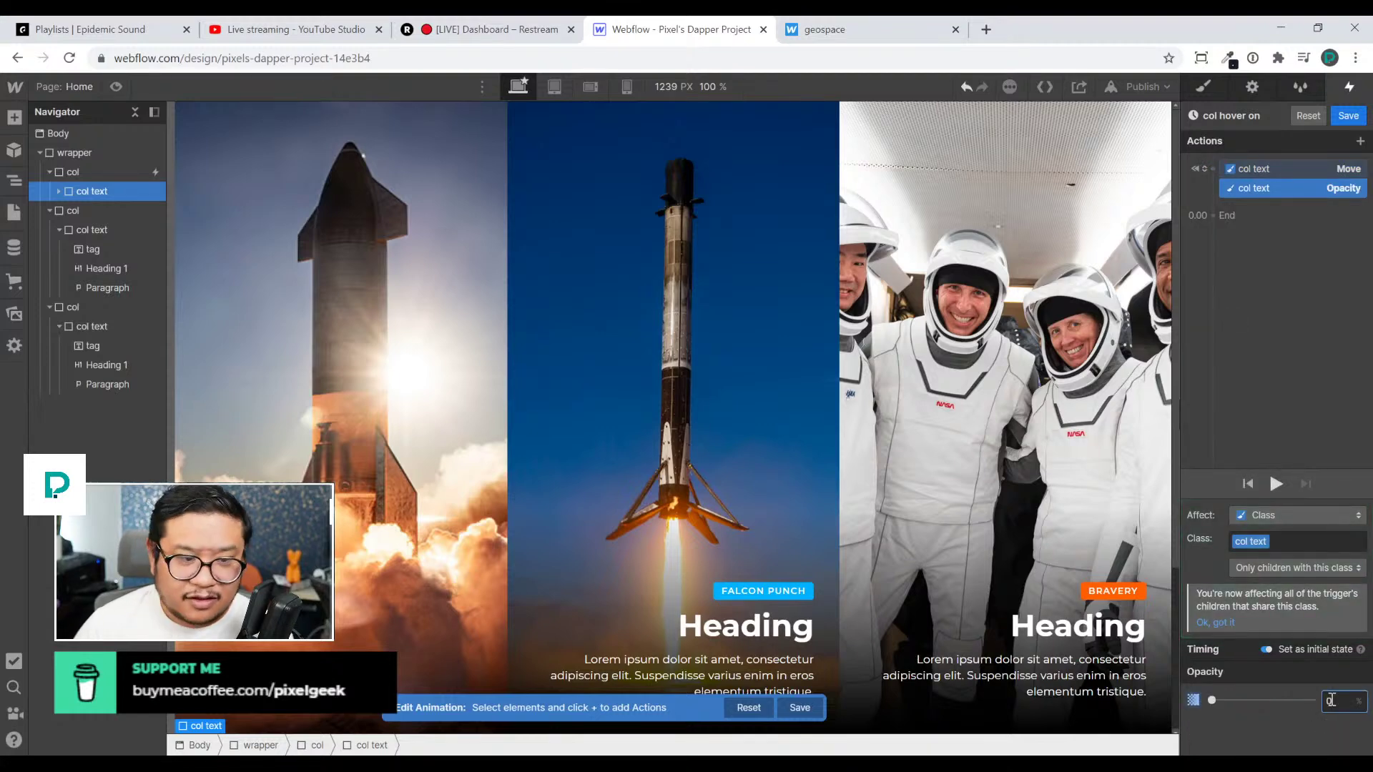
Duplicate the initial-state Move and Opacity actions of col text together within the animation
left_click(1276, 172, "shift")
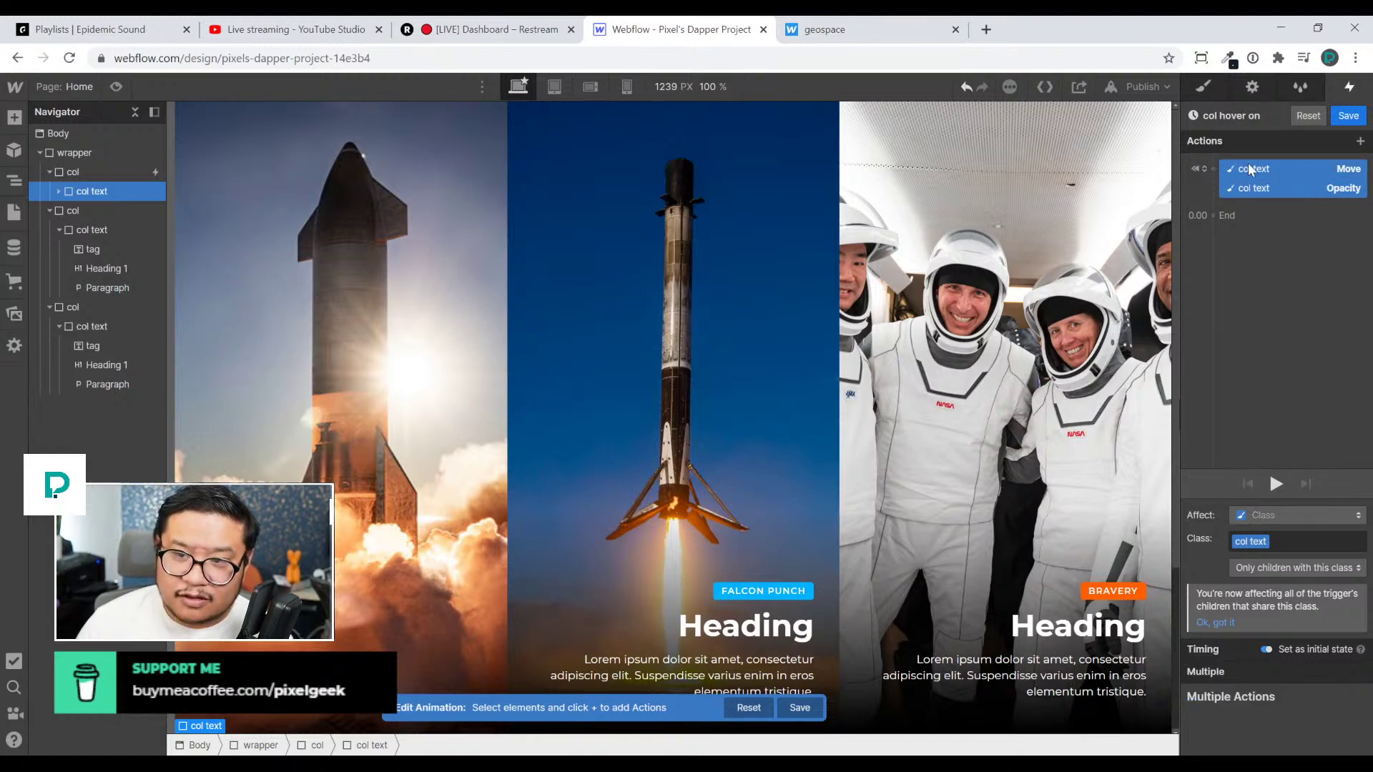
right_click(1306, 172)
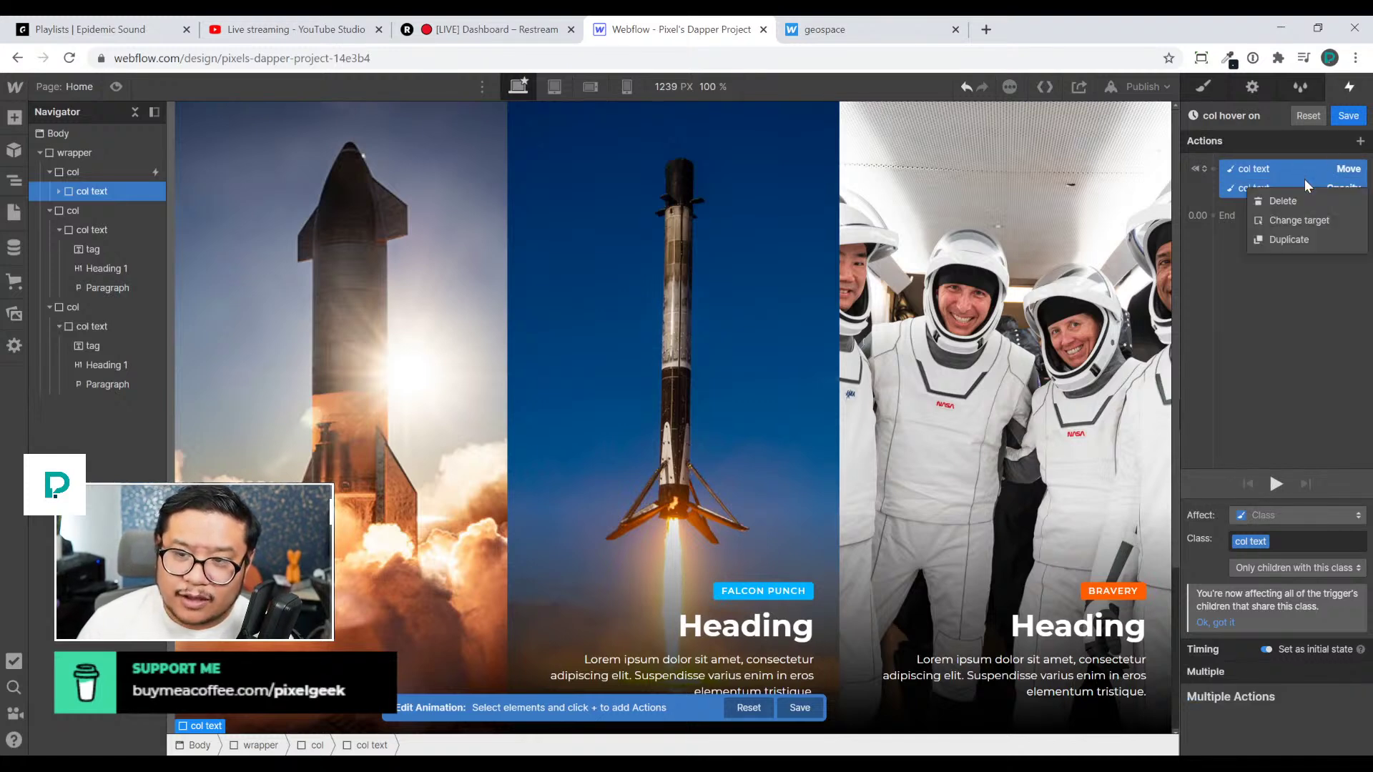
left_click(1309, 238)
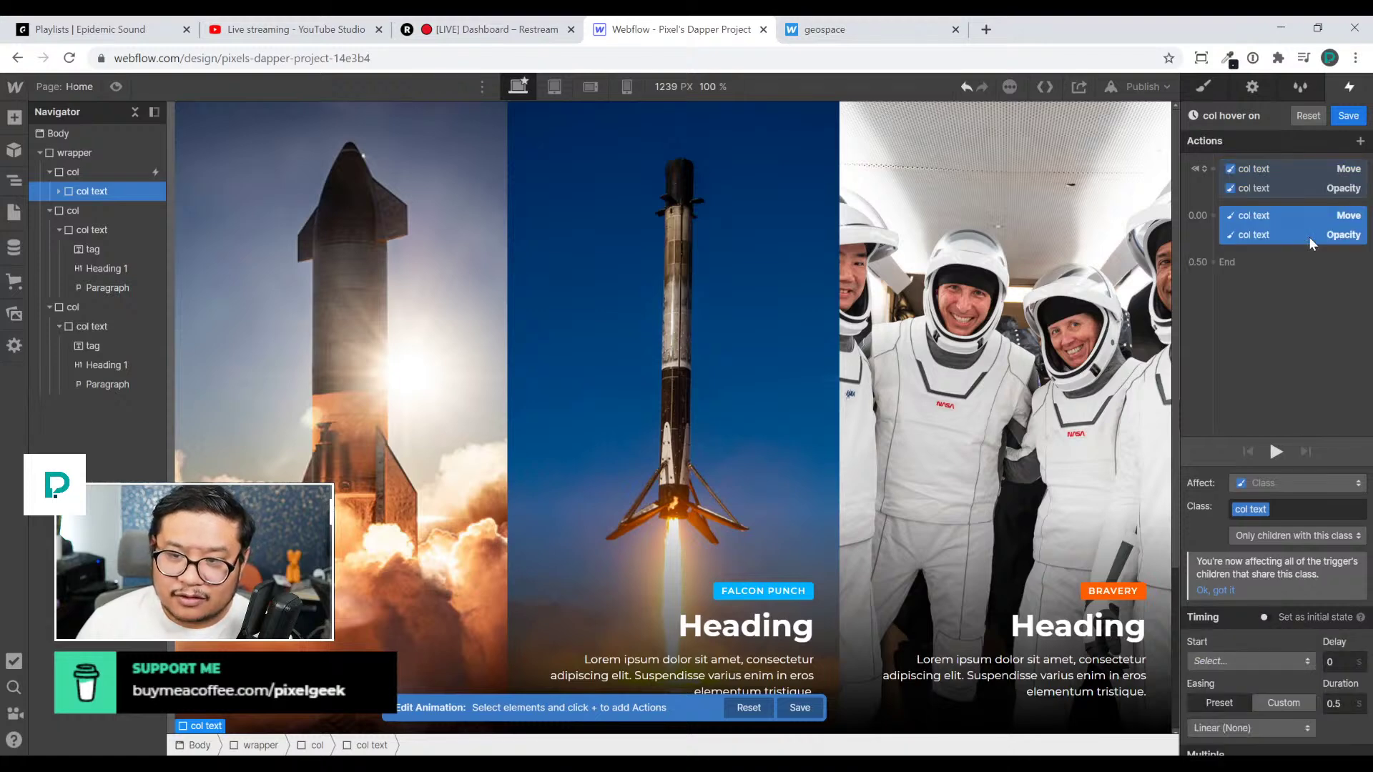
Set the duplicated Move action's Y offset to 0% and the duplicated Opacity action to 100%
left_click(1279, 217)
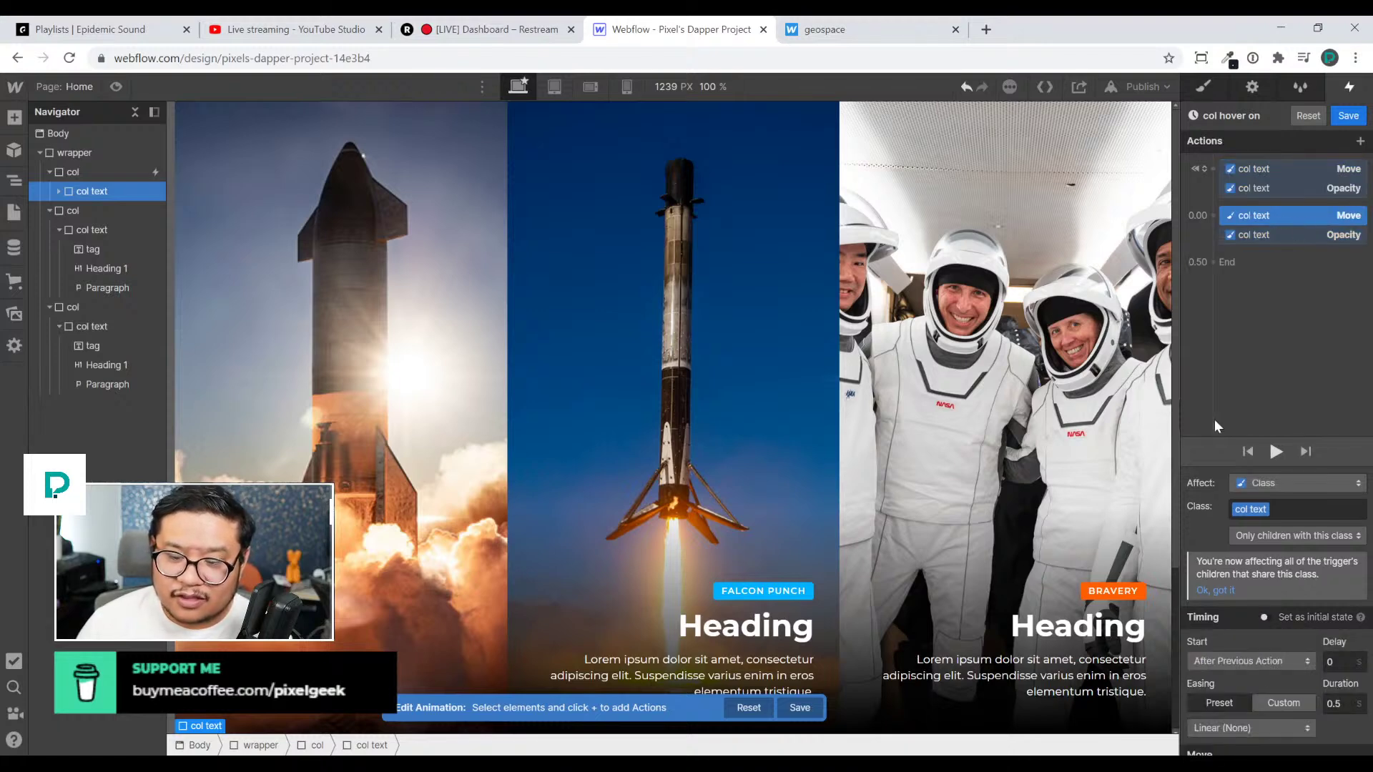
scroll(1312, 625, "down", 1)
left_click(1331, 720)
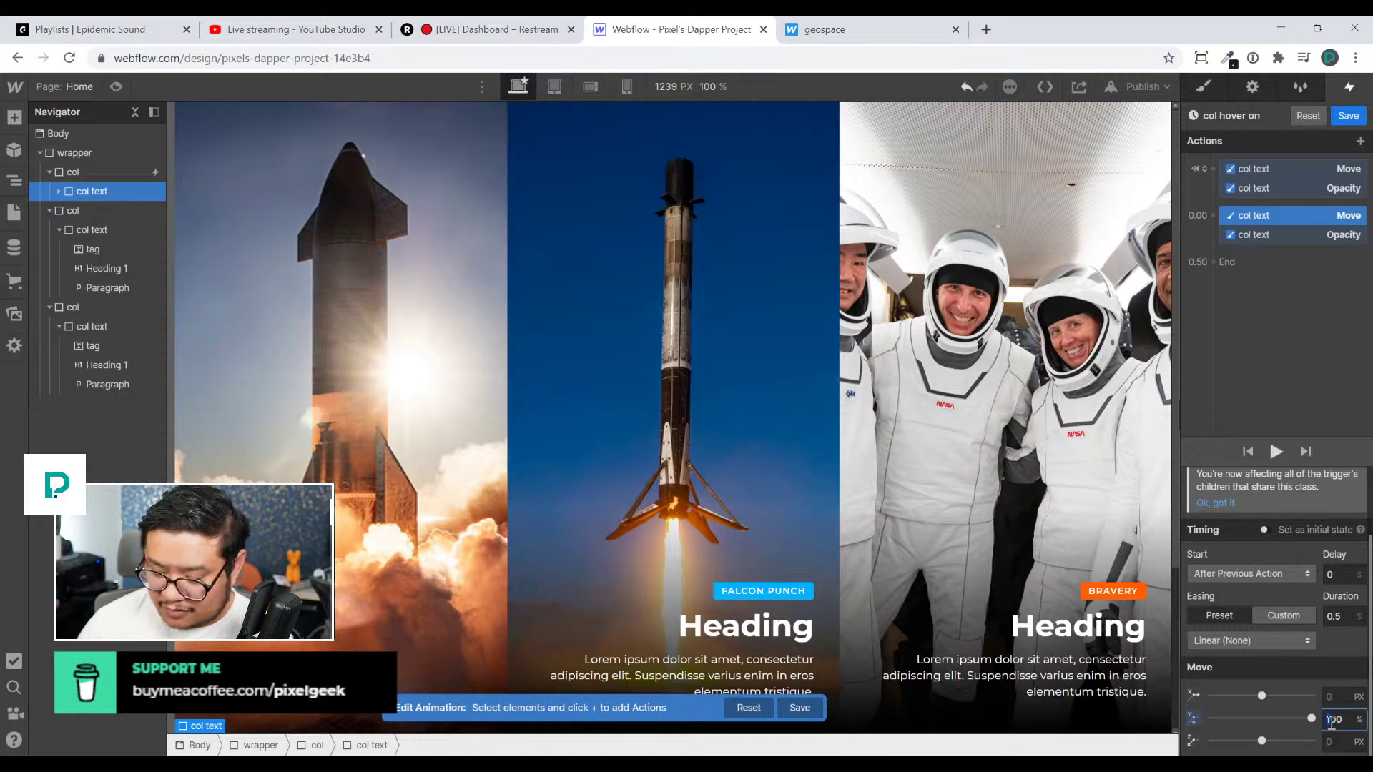
type("0")
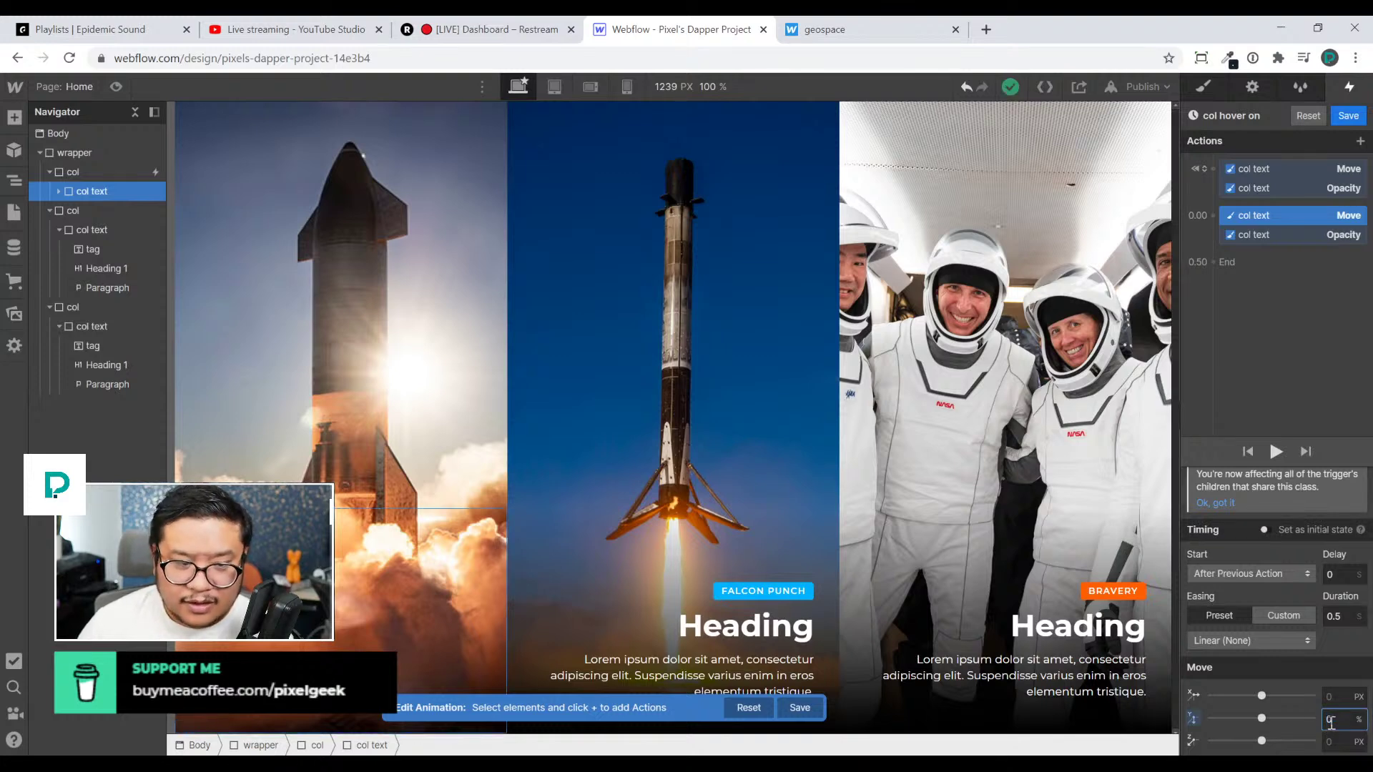
left_click(1279, 236)
left_click(1349, 745)
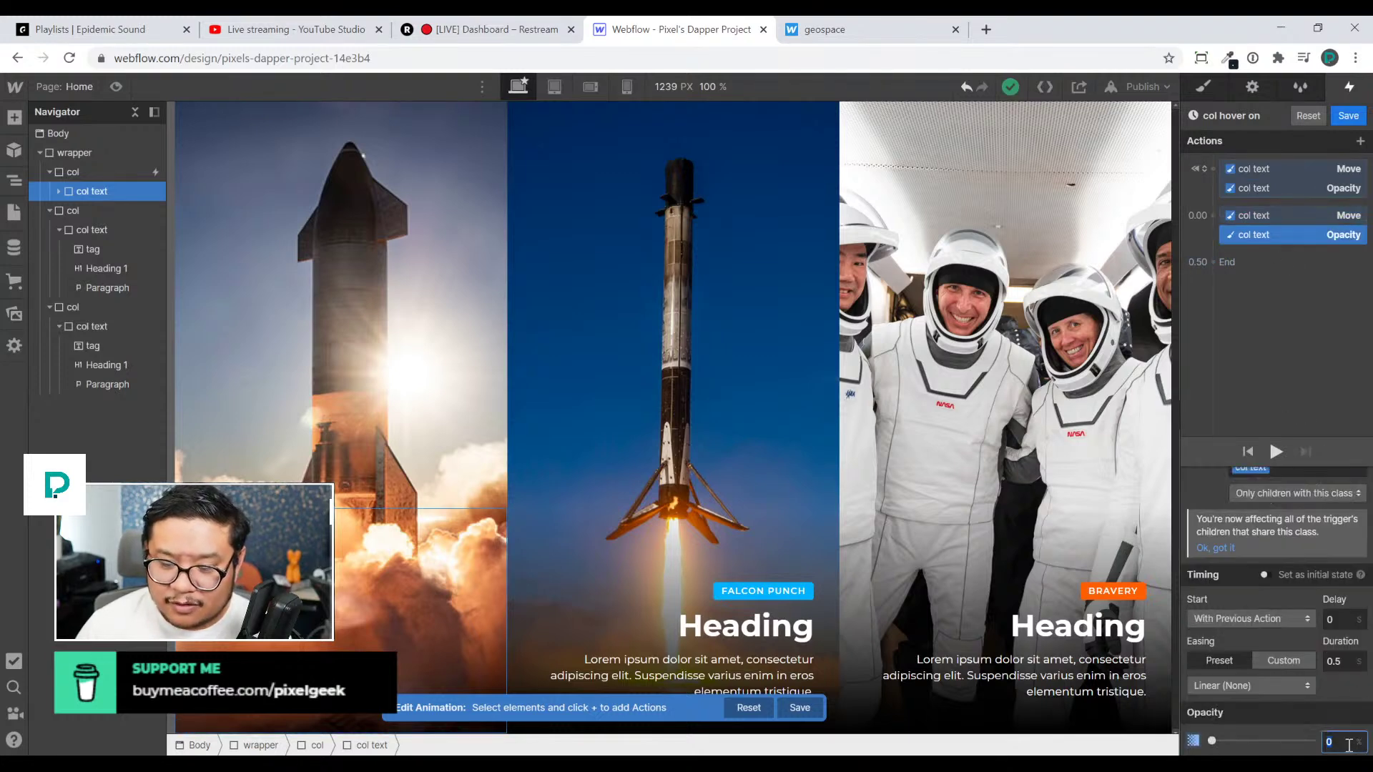
type("100")
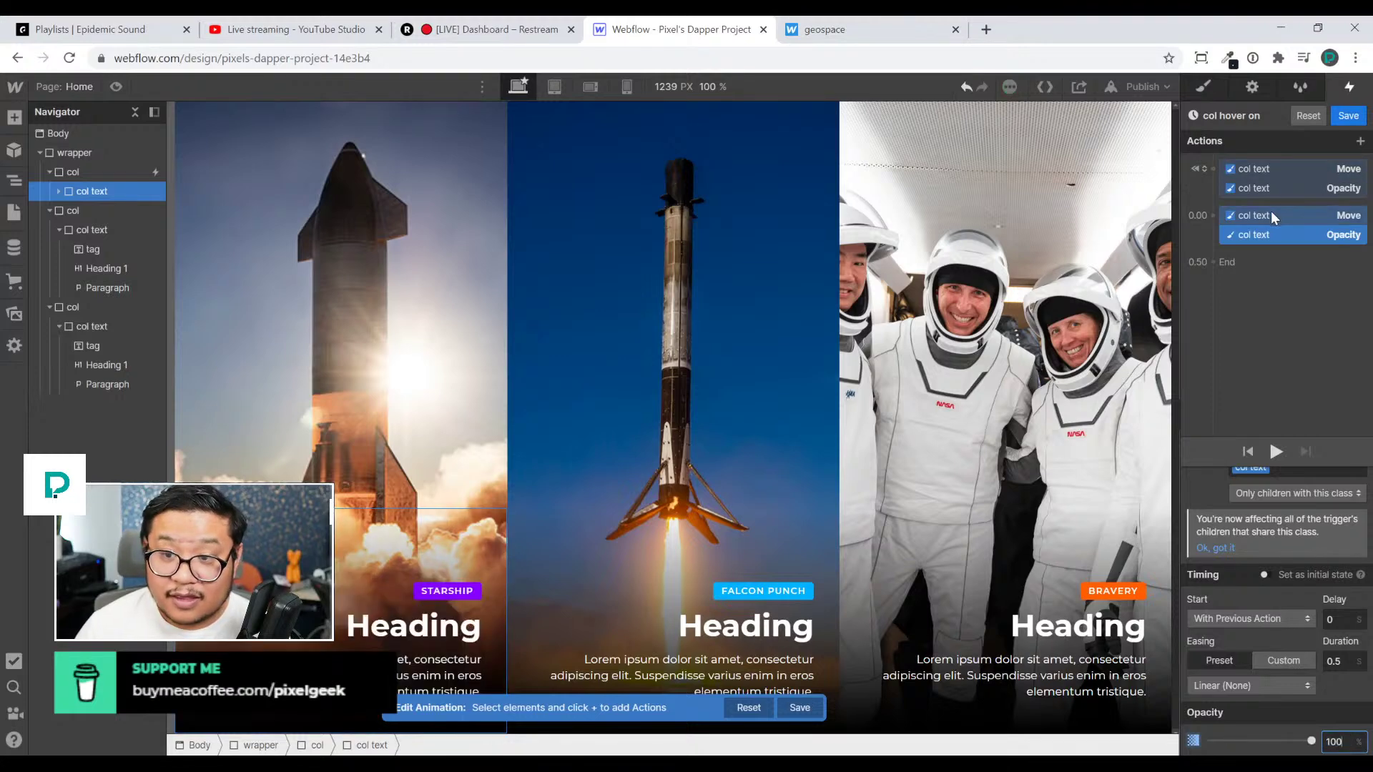
Set the easing of both duplicated col text actions to Out Quart
left_click(1269, 217, "shift")
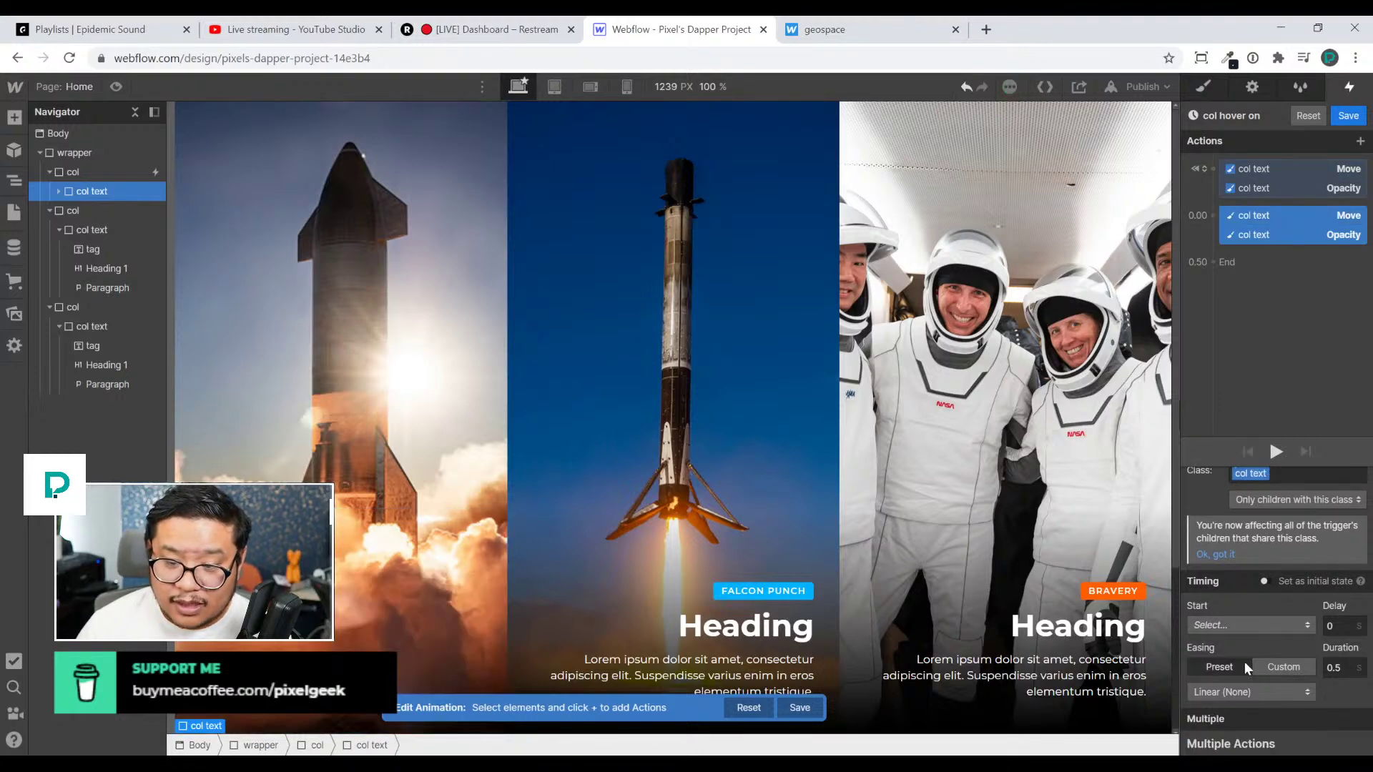
left_click(1230, 691)
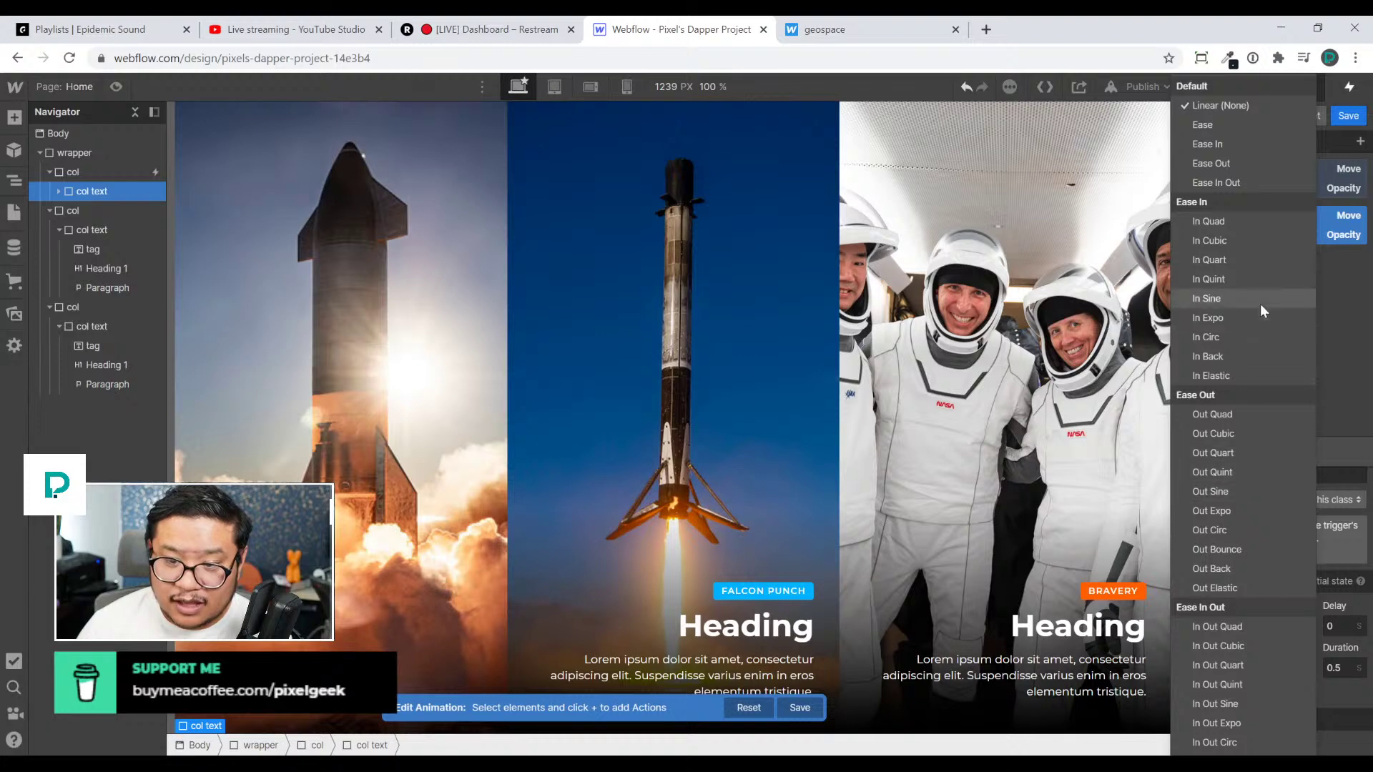
left_click(1249, 449)
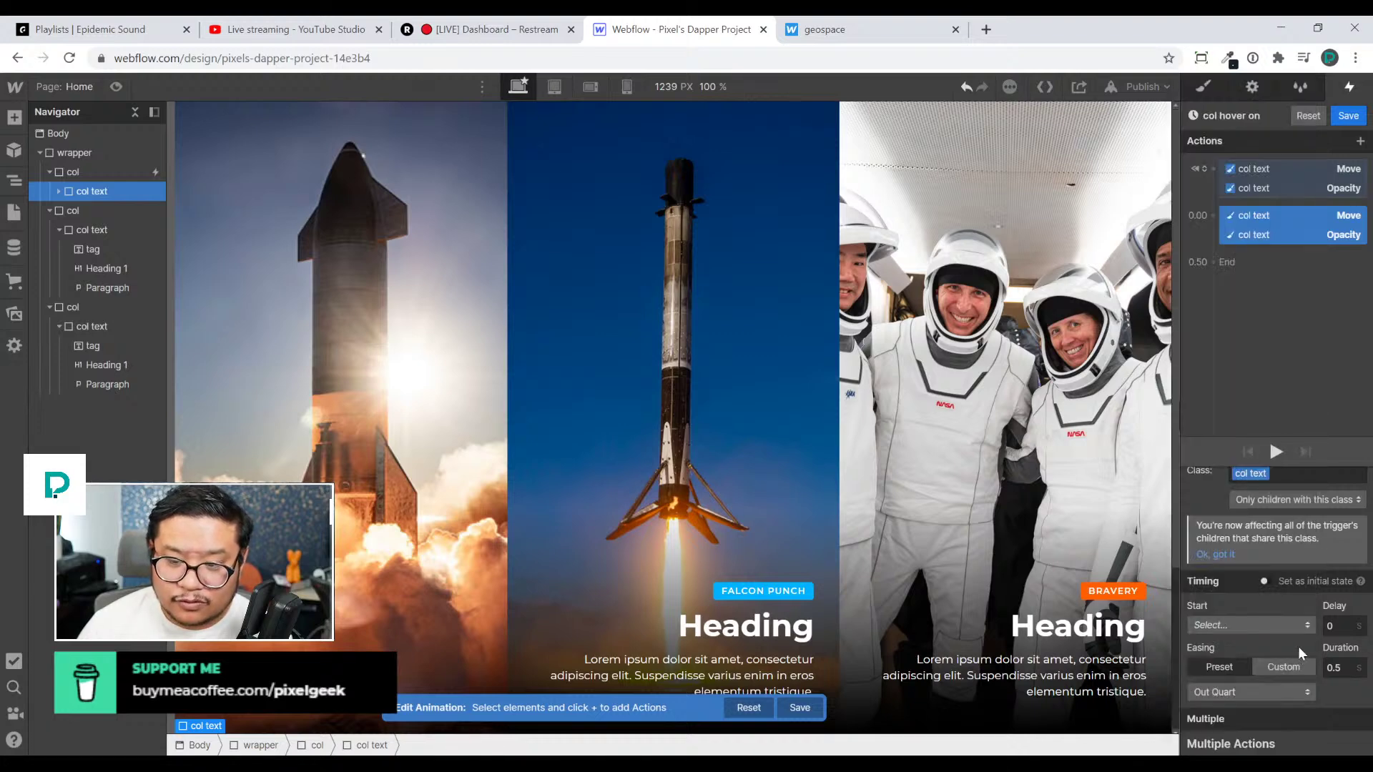
Play back the col hover on animation and save it
left_click(1272, 453)
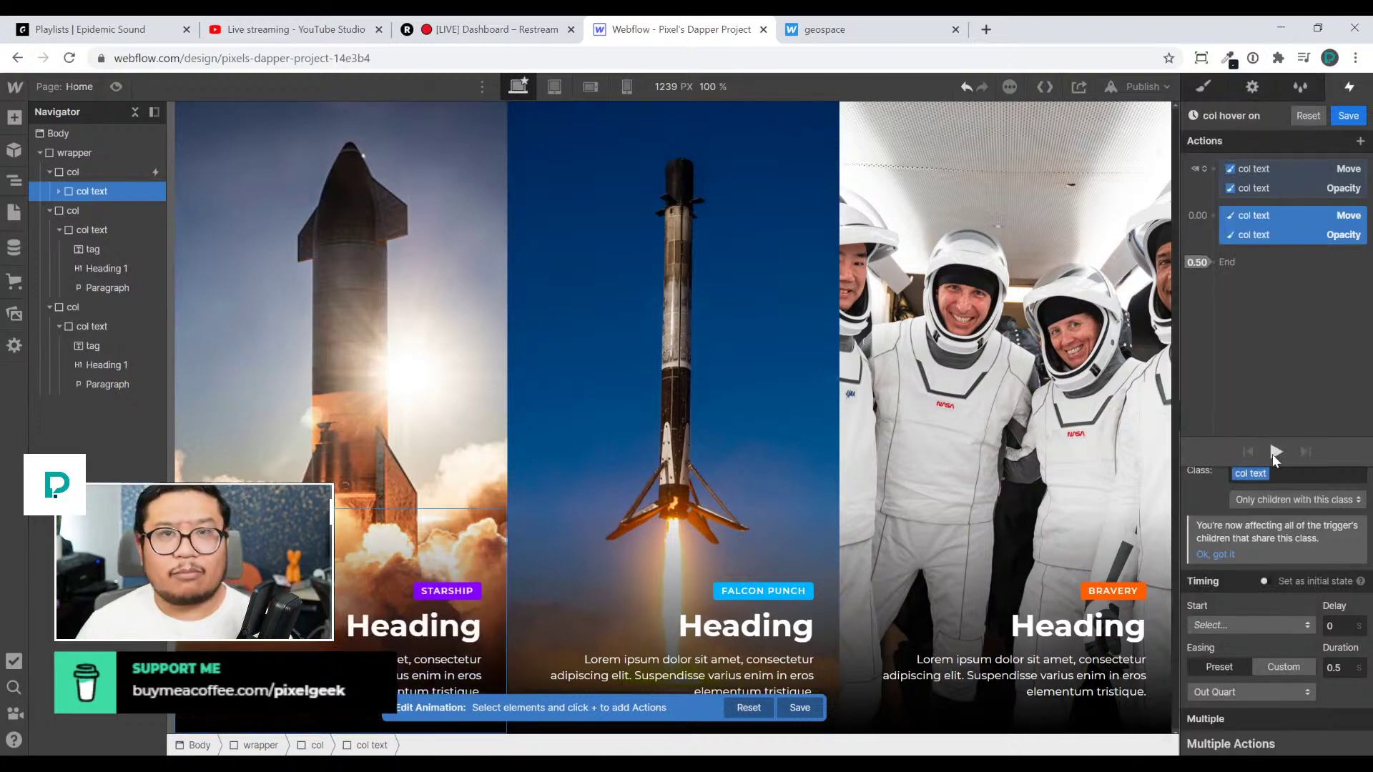
left_click(1348, 115)
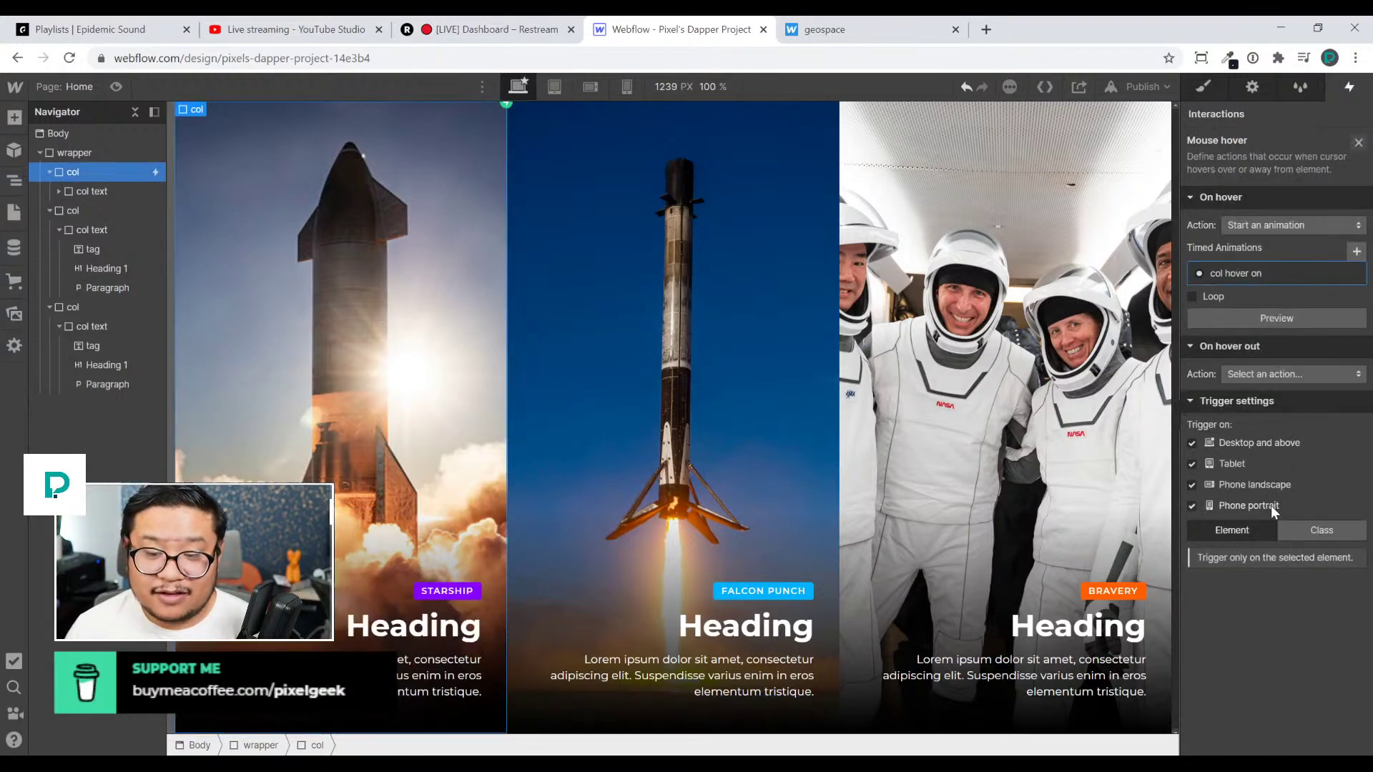
Set the mouse hover interaction to trigger on all elements with the class col and preview the page
left_click(1331, 529)
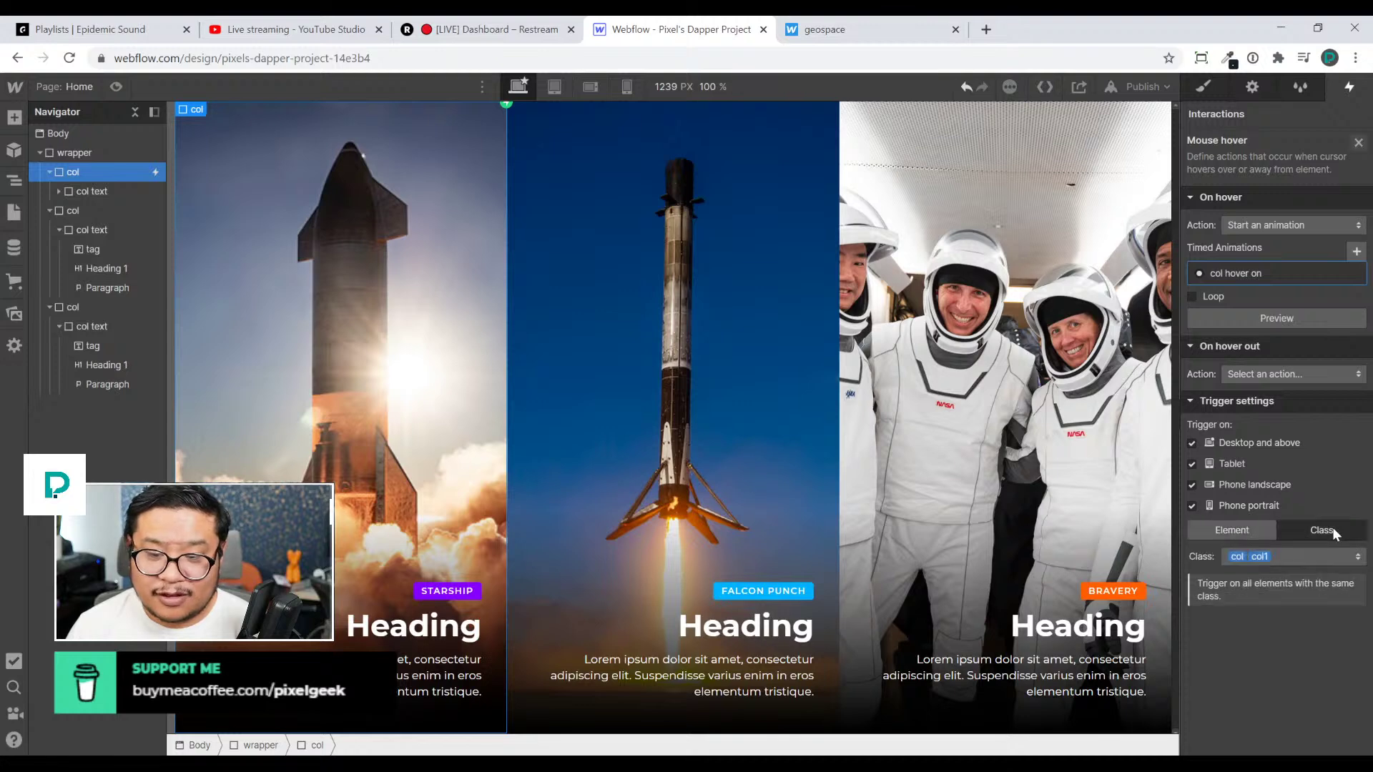
left_click(1336, 553)
left_click(1317, 535)
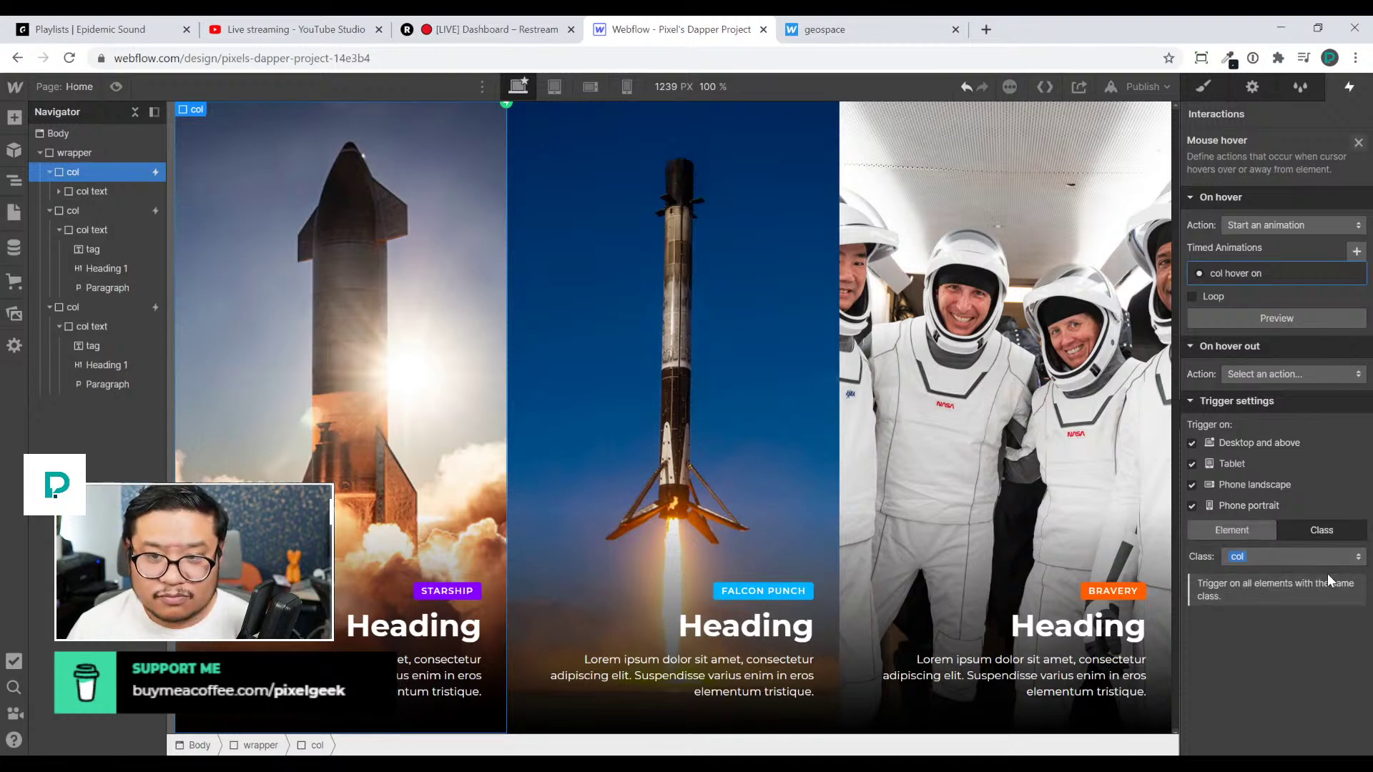
left_click(113, 87)
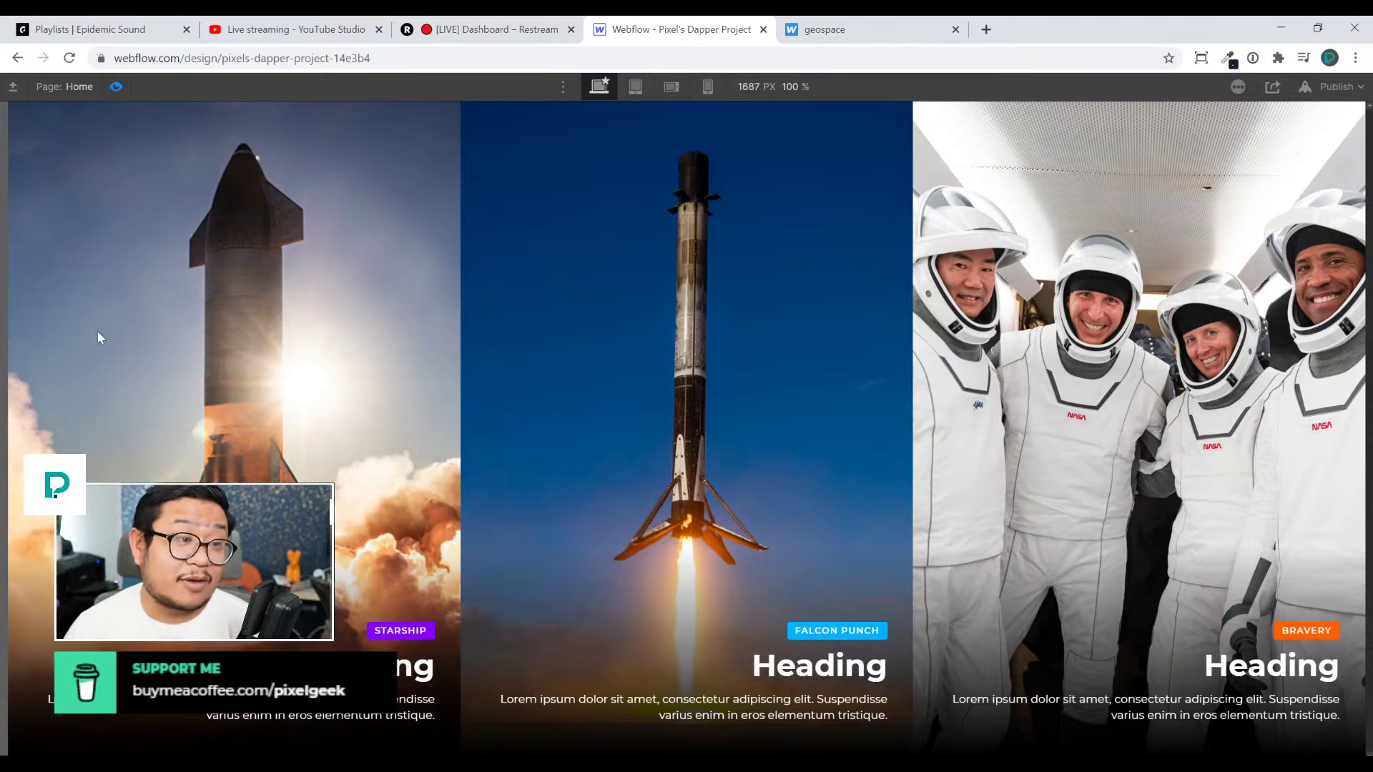
left_click(114, 84)
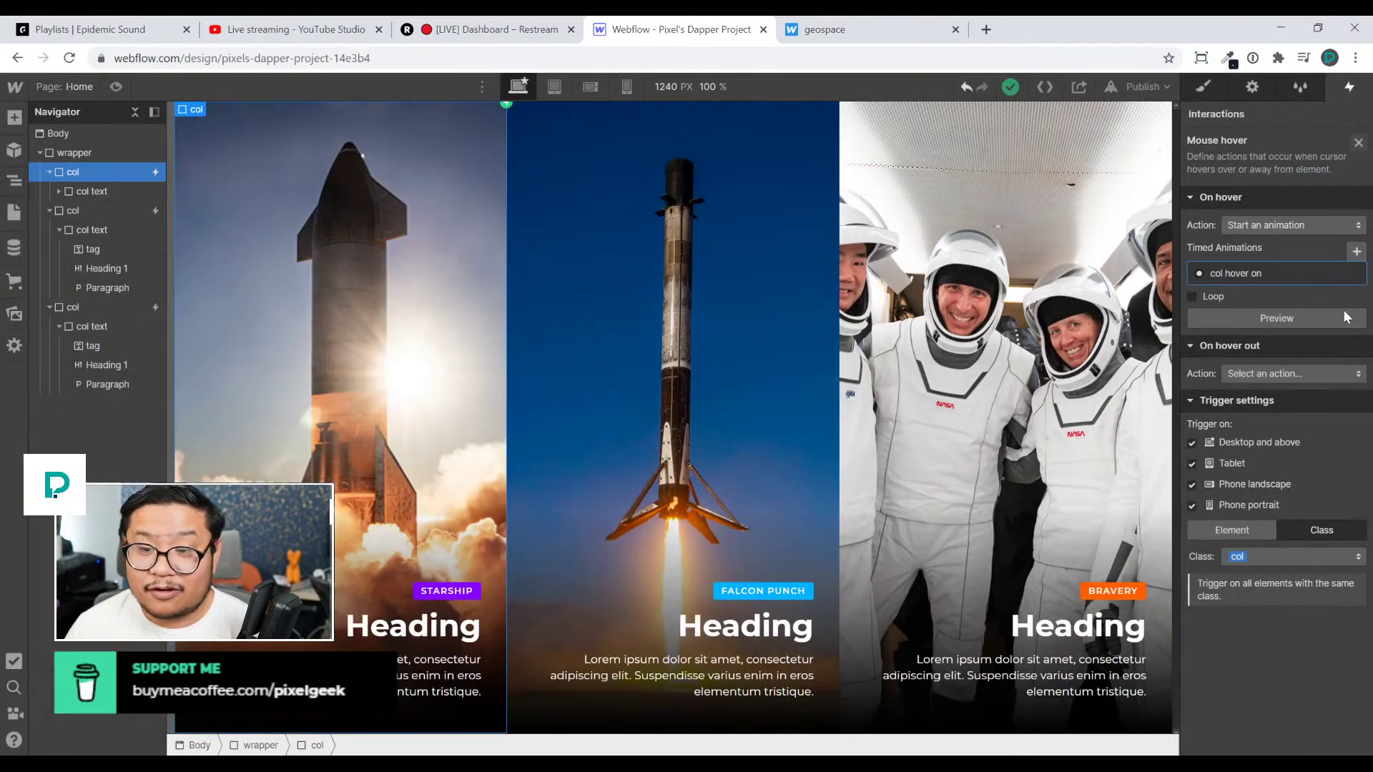
Set the hover-out action to start an animation and create it by duplicating col hover on, renamed as col hover out
left_click(1245, 375)
left_click(1260, 336)
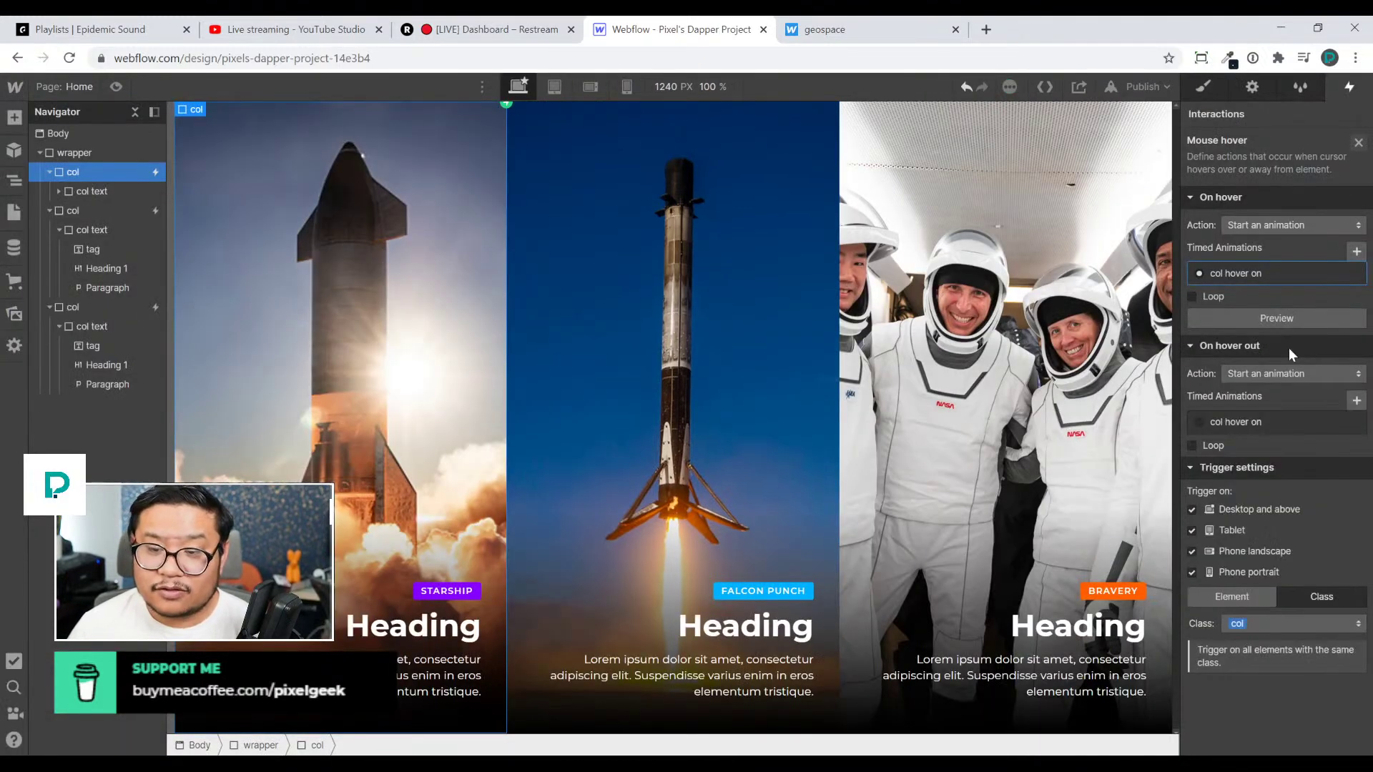
left_click(1358, 422)
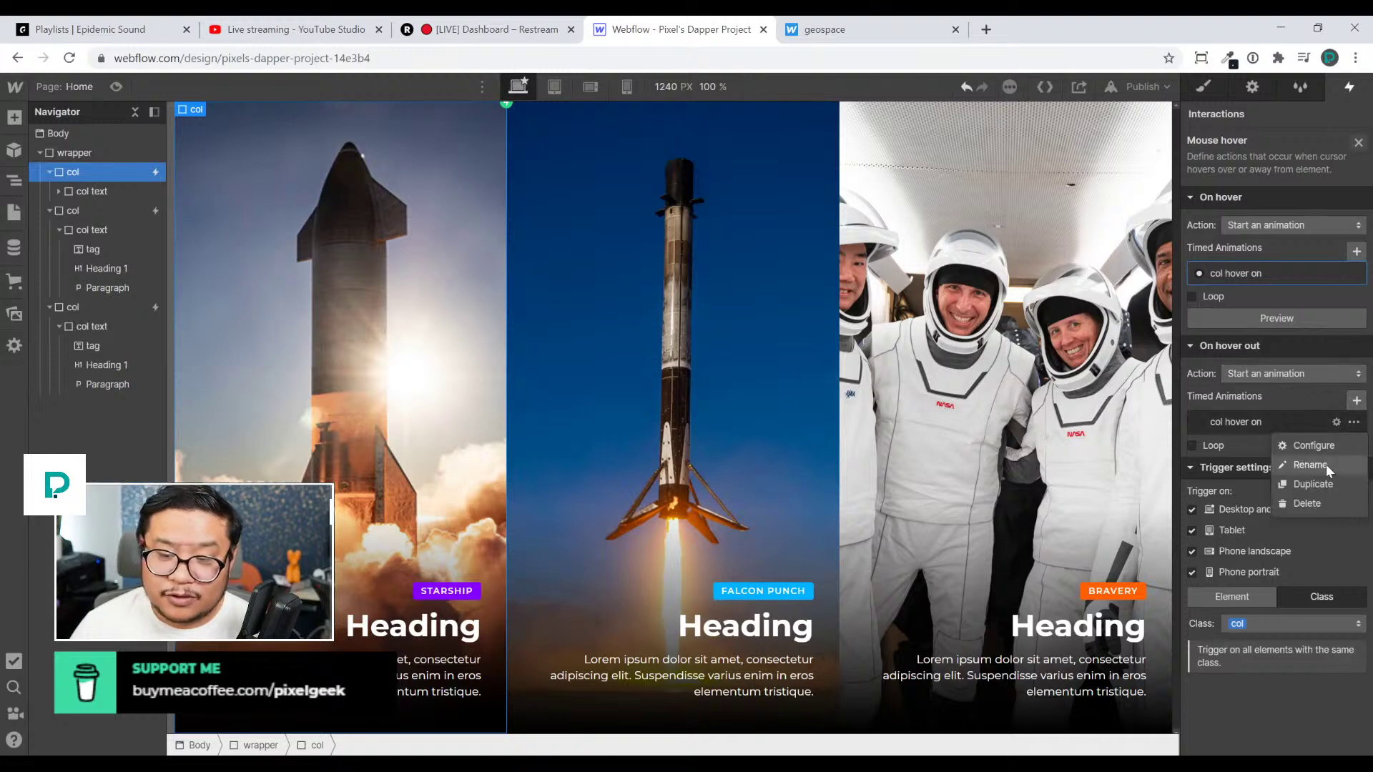
left_click(1326, 478)
left_click(1278, 466)
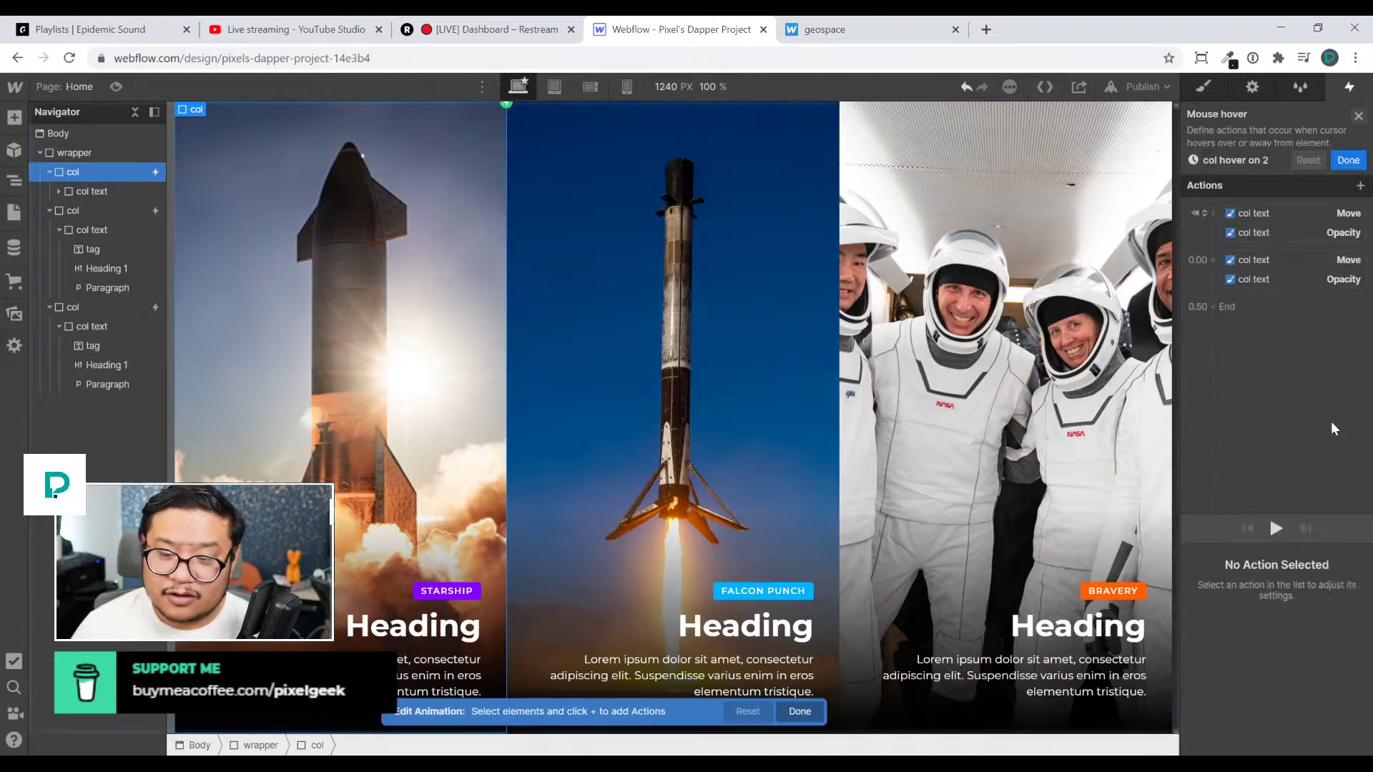
left_click(1266, 115)
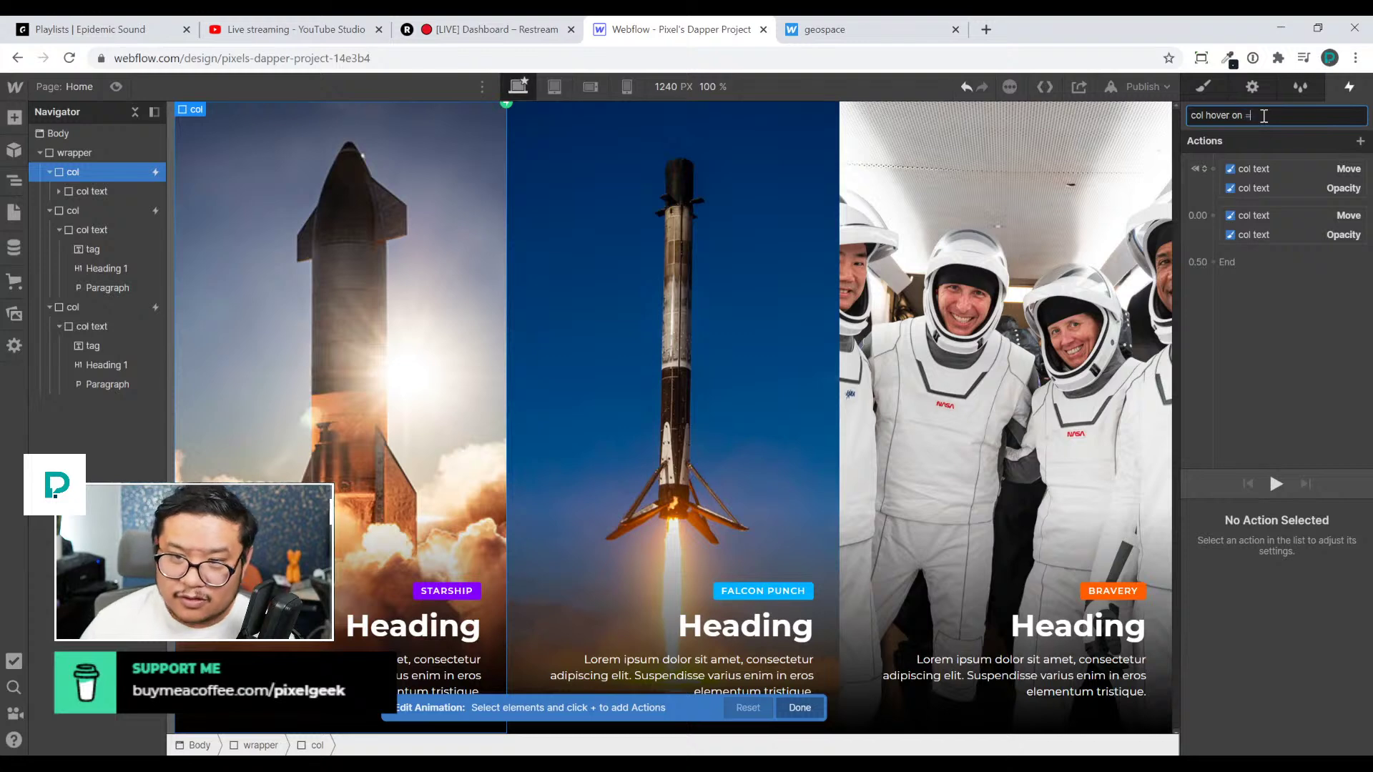
type("t")
key("Return")
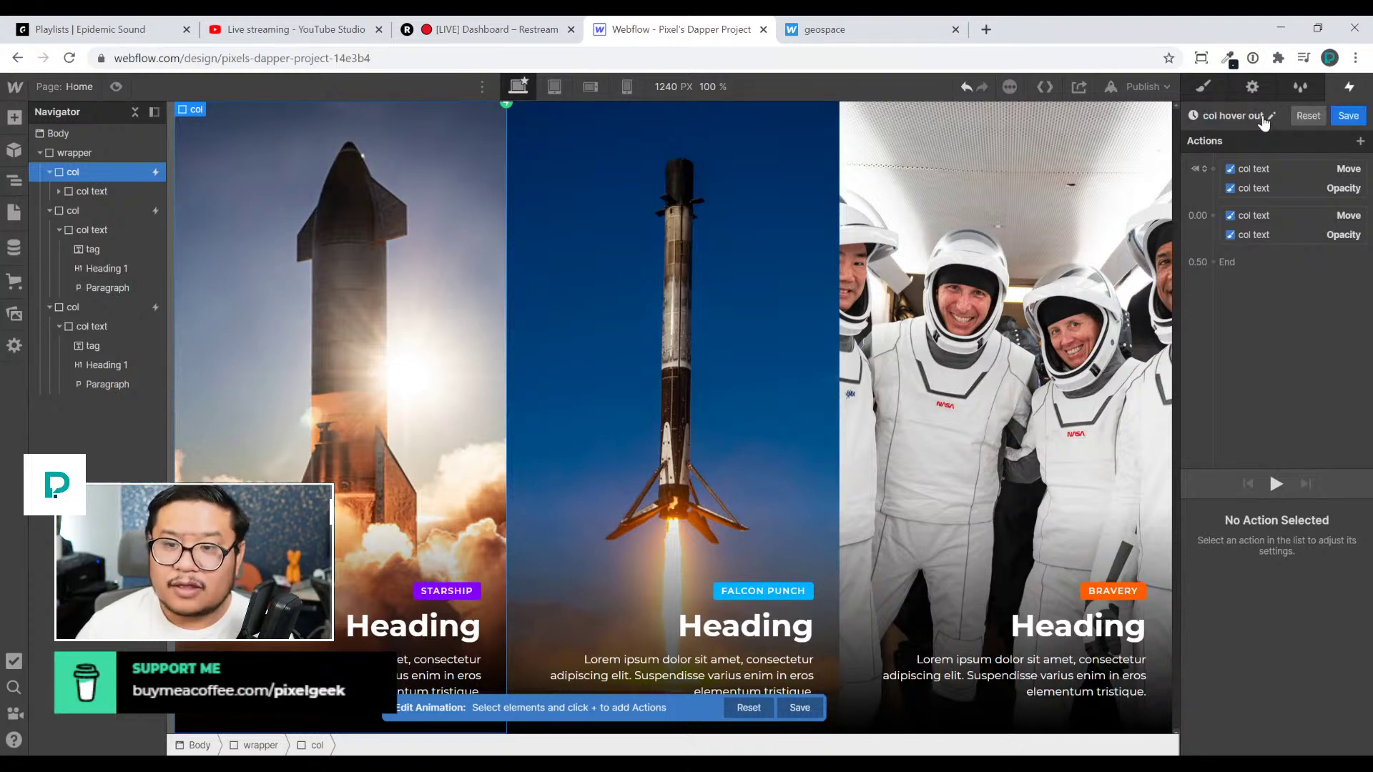
Delete the timed Move and Opacity actions of col text at 0.00 seconds from the col hover out animation
left_click(1257, 217)
left_click(1253, 233, "shift")
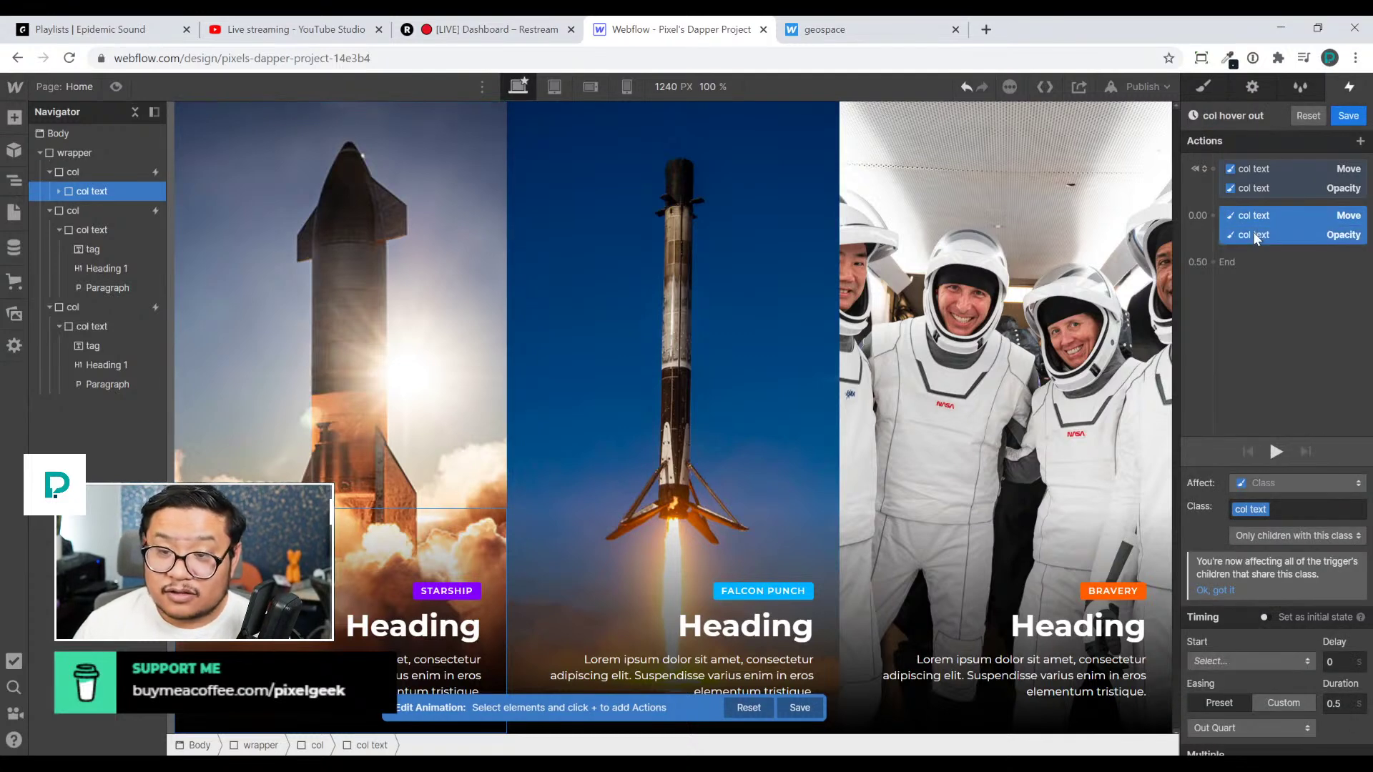
key("Delete")
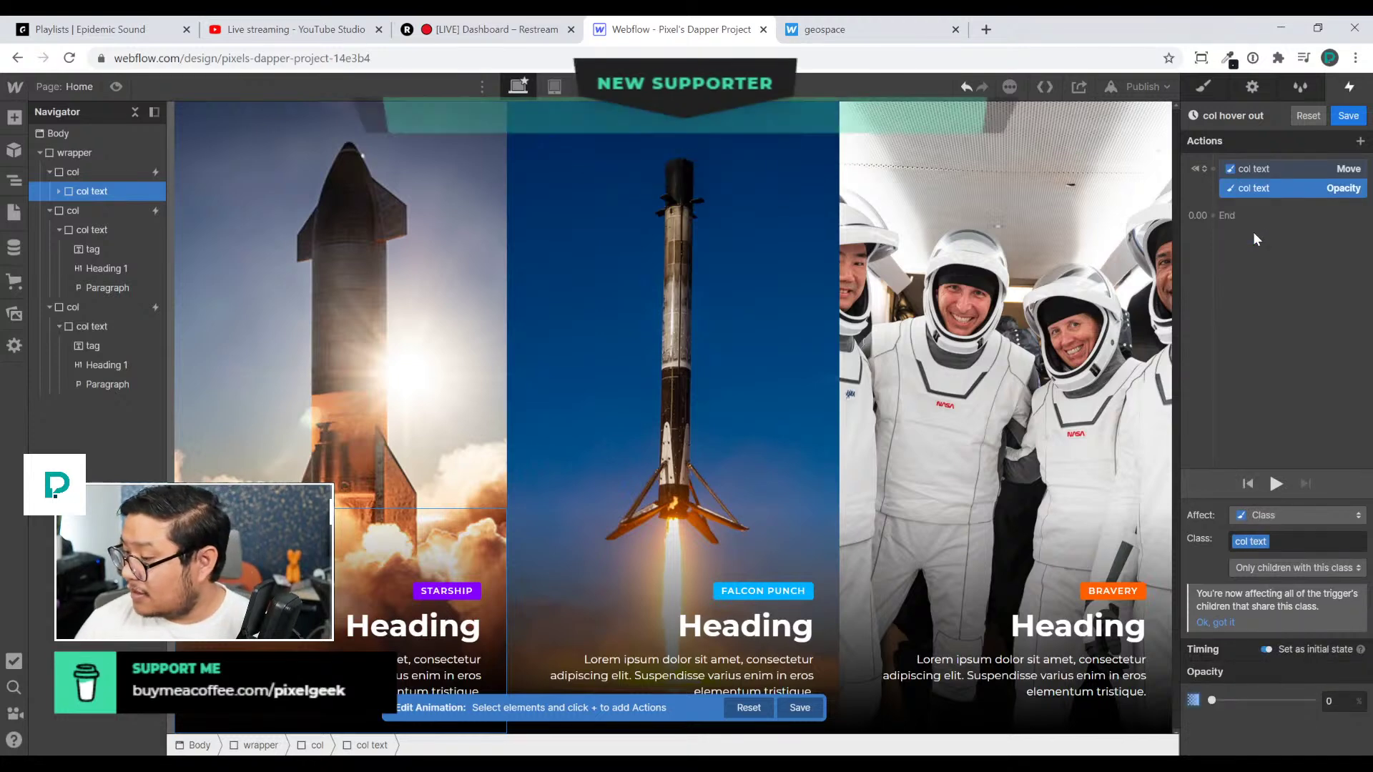
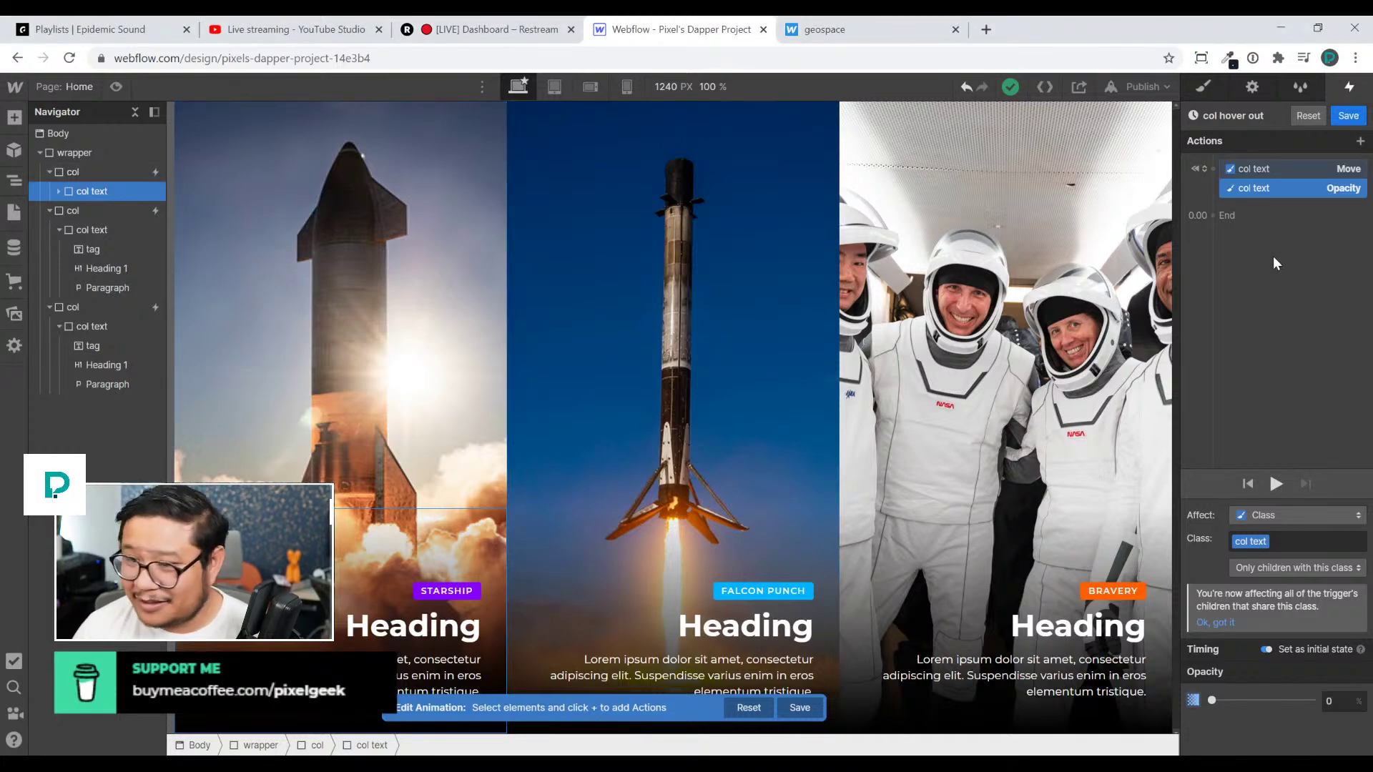
Turn off the initial state for the remaining Move and Opacity actions and set their easing to Out Quart
left_click(1264, 171, "shift")
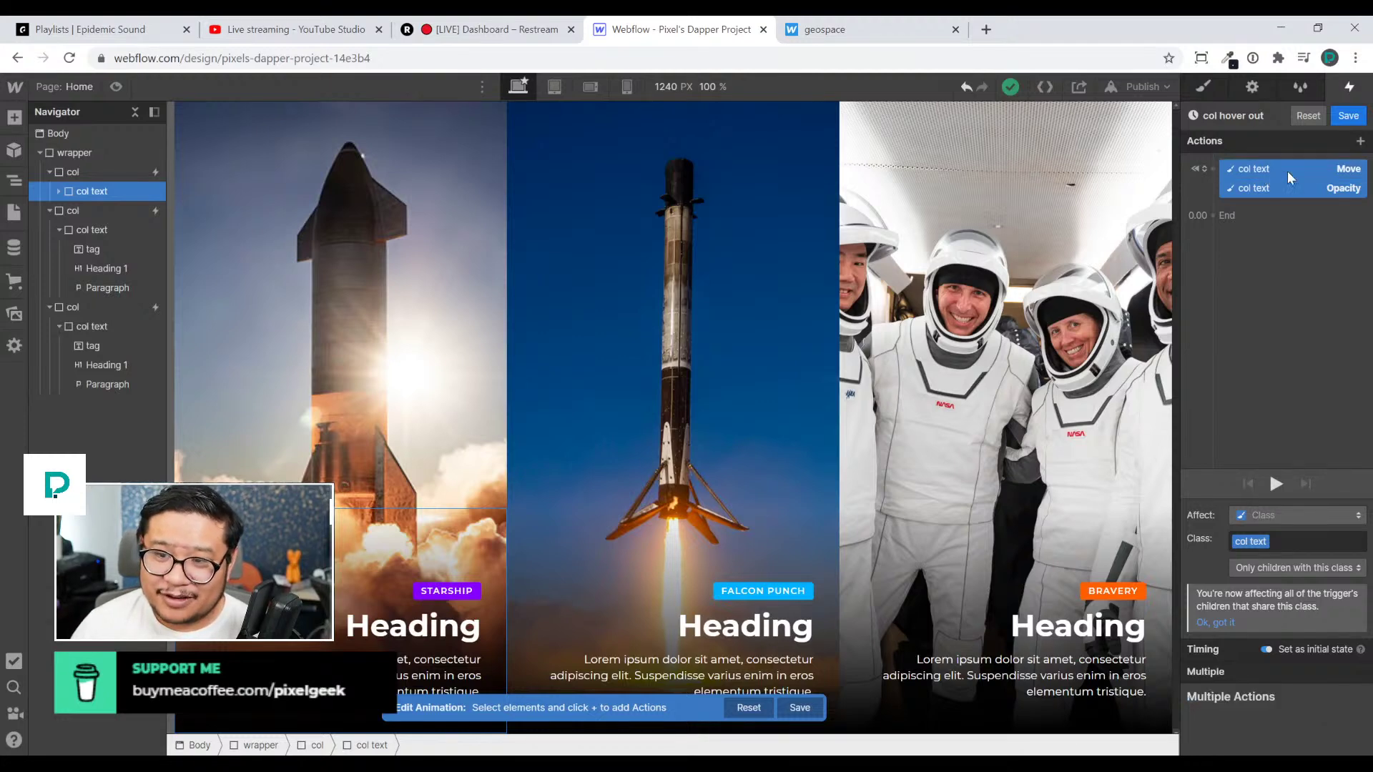
left_click(1298, 648)
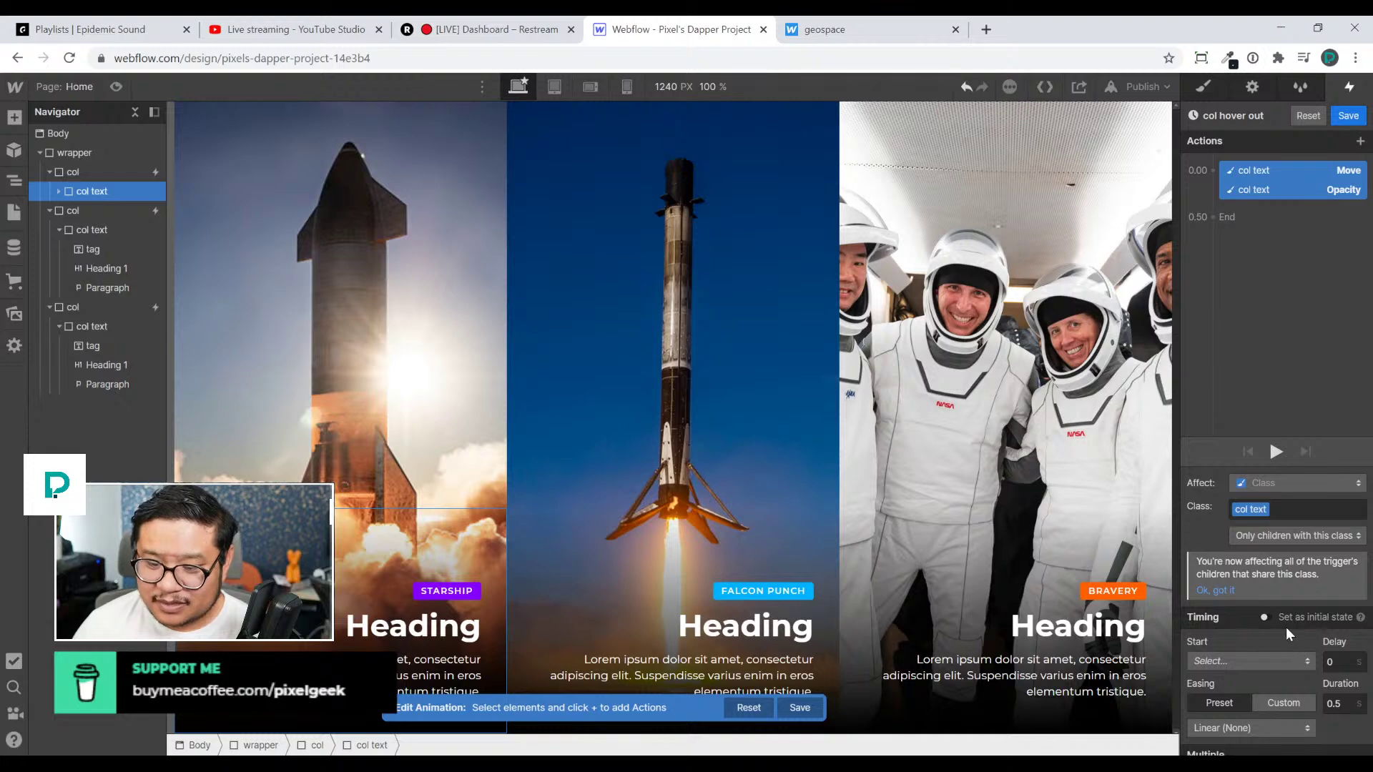
scroll(1286, 628, "down", 1)
left_click(1241, 693)
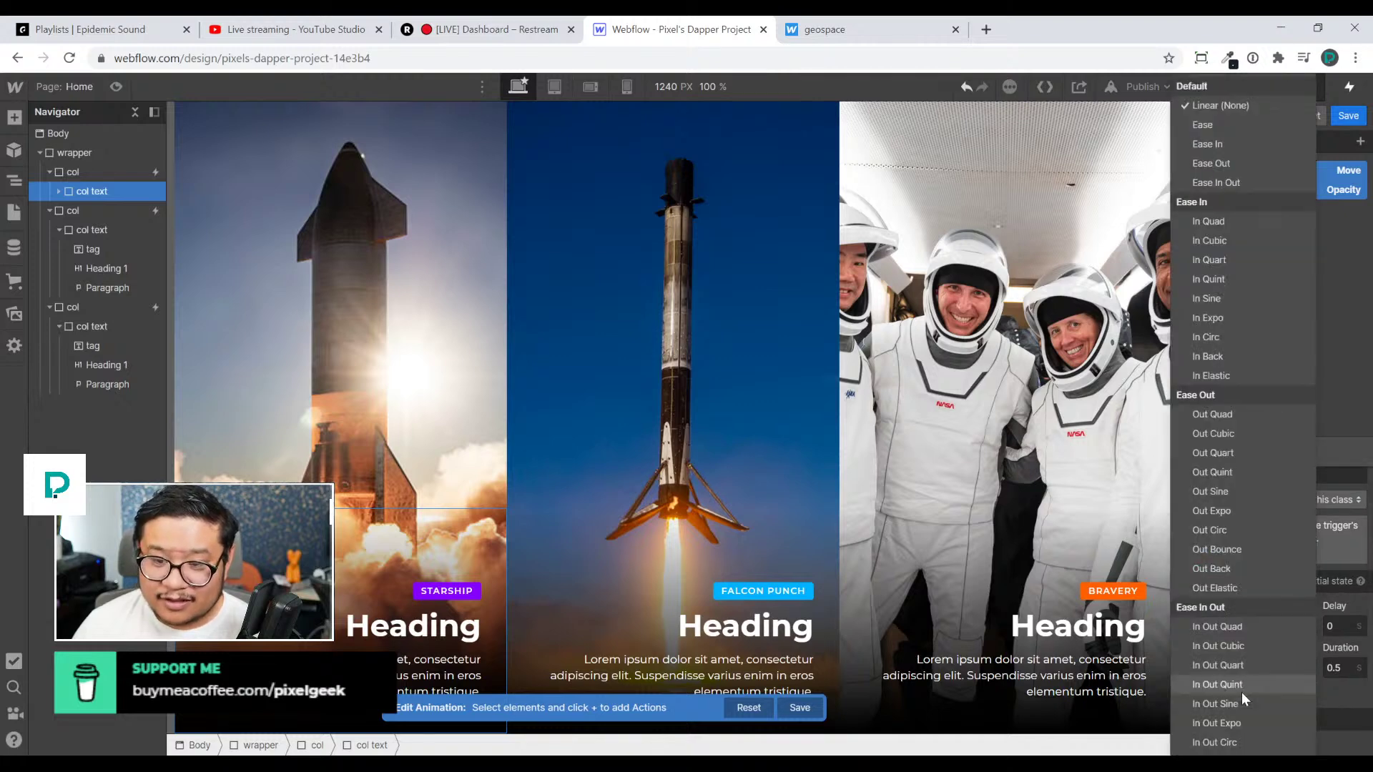
left_click(1246, 443)
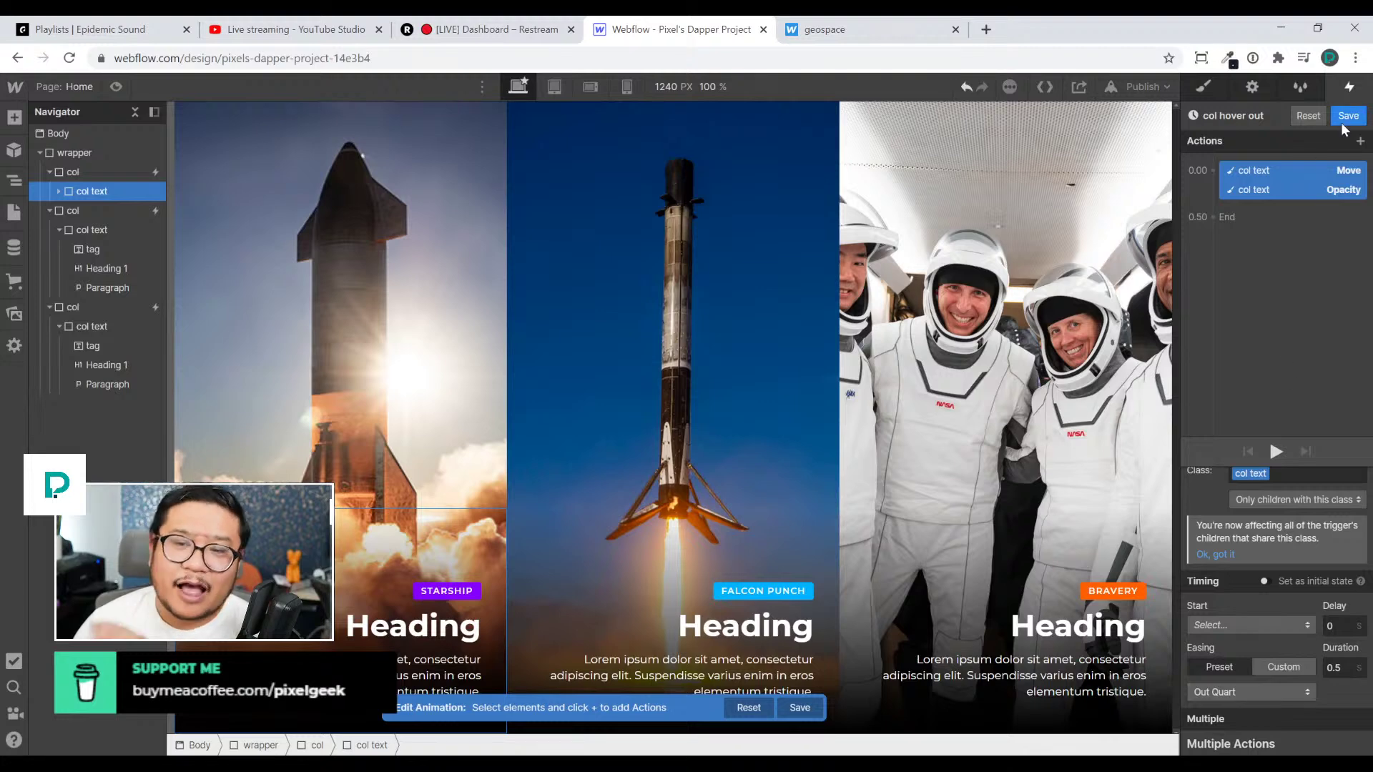
Check the Move and Opacity values of the col hover out animation and save it
left_click(1290, 170)
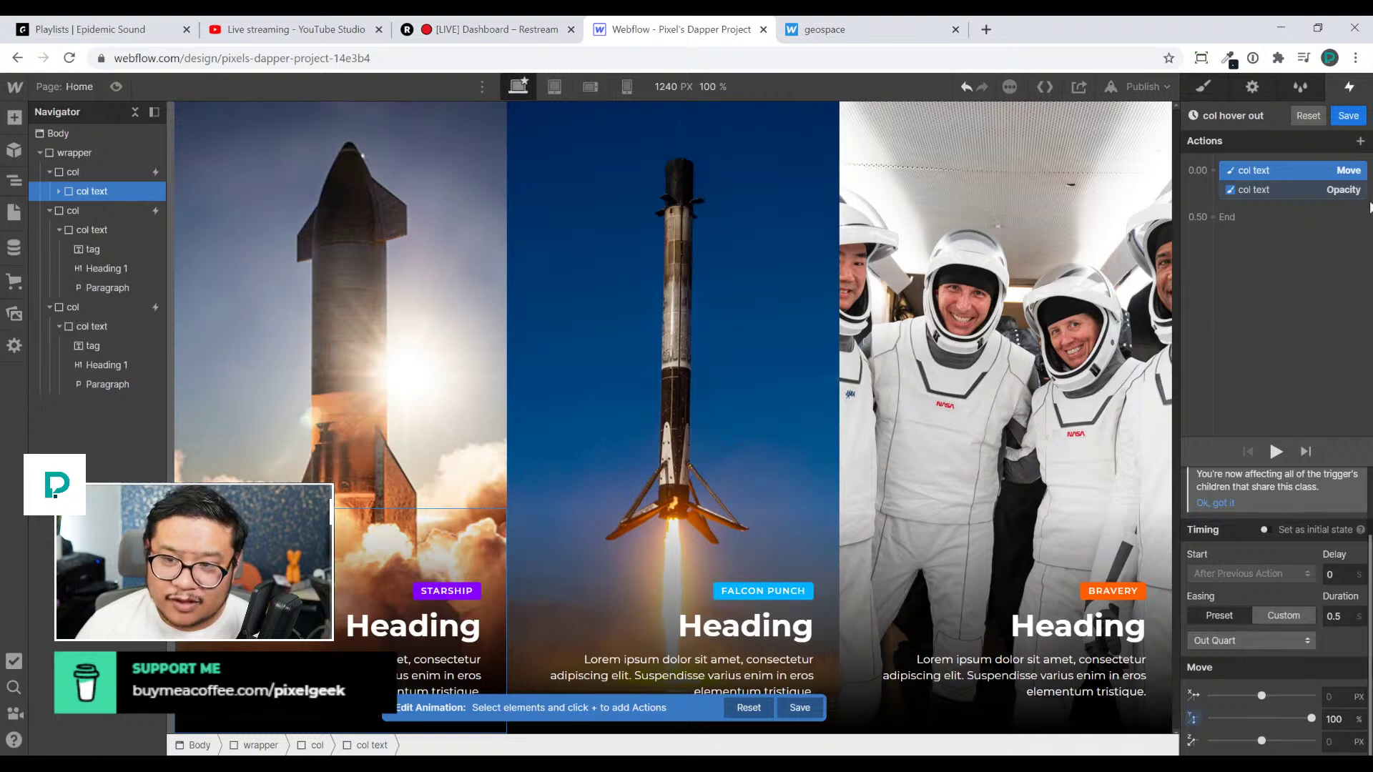
left_click(1344, 190)
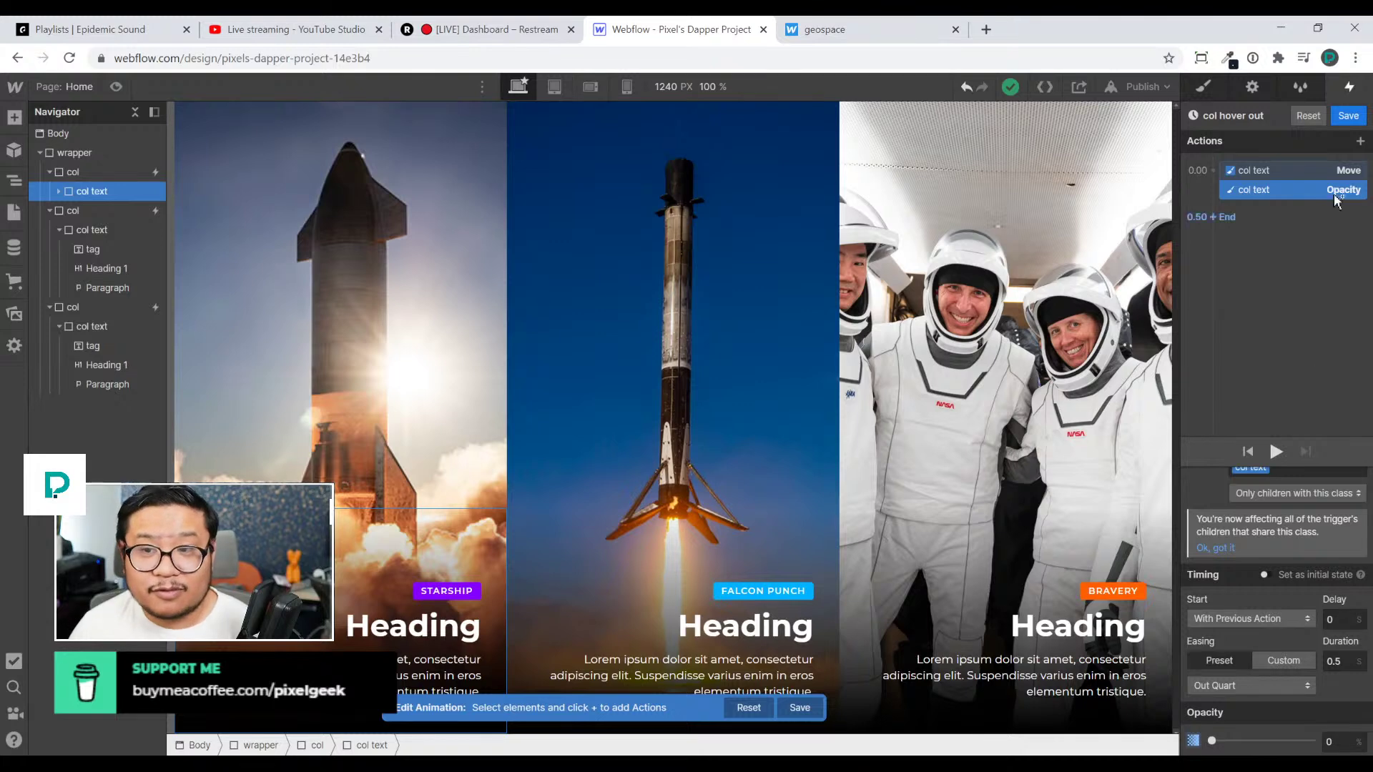
left_click(1349, 116)
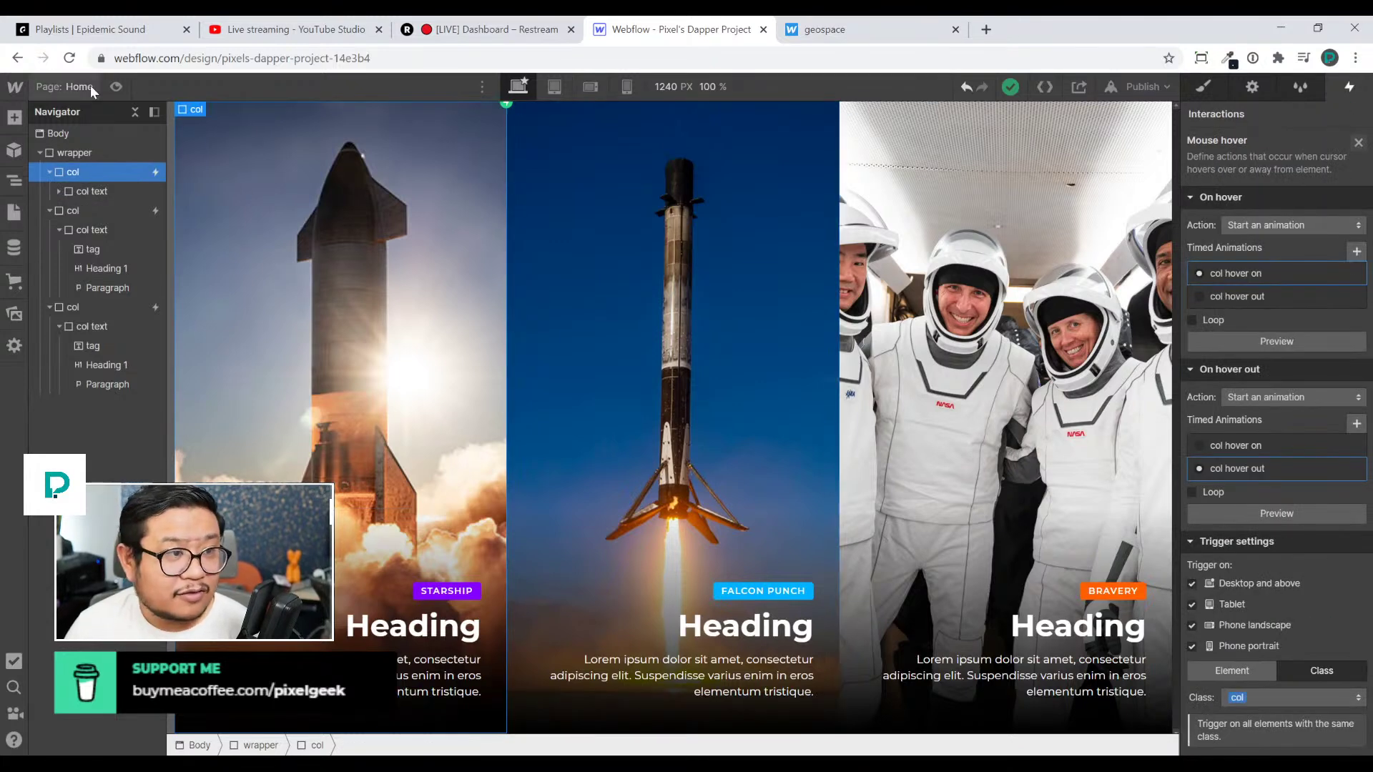
Preview the page and test the hover-on and hover-out animations across the columns
left_click(116, 86)
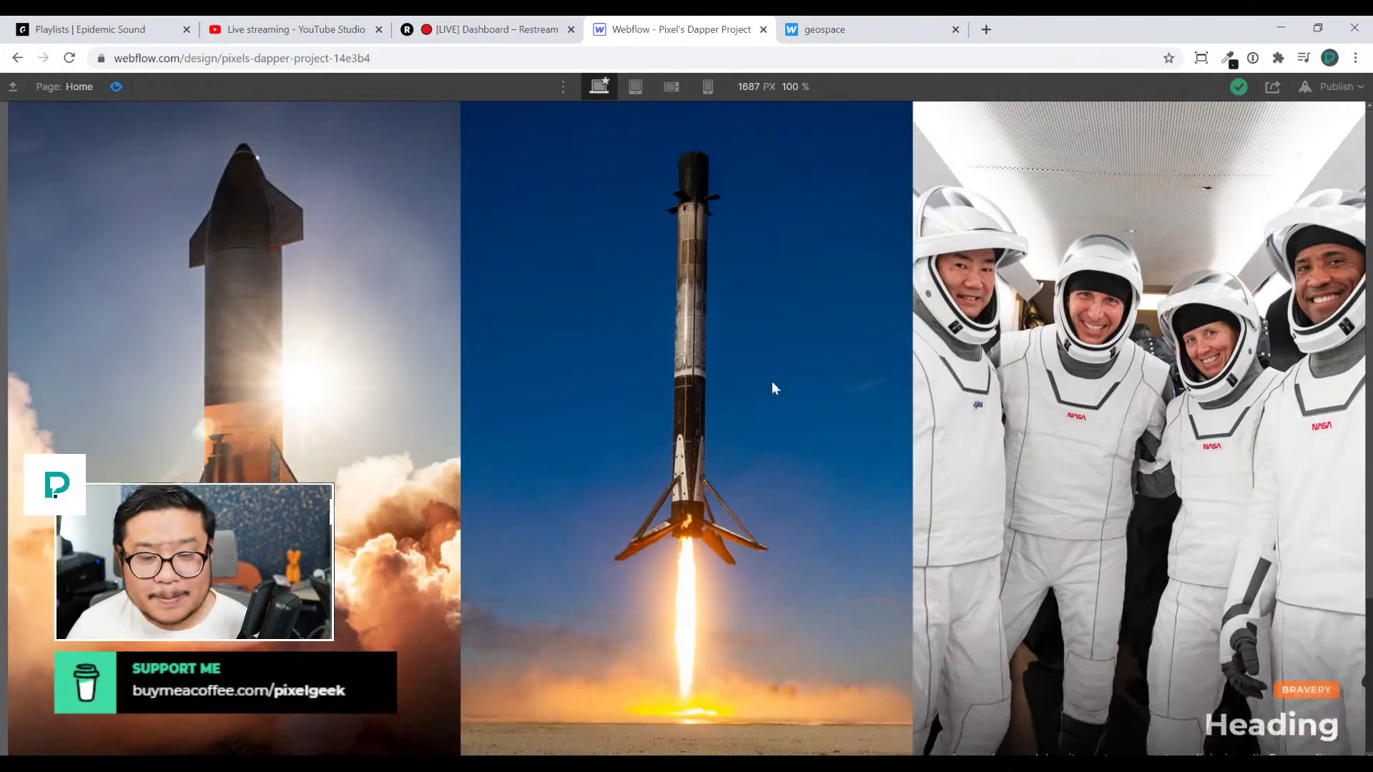
mouse_move(764, 366)
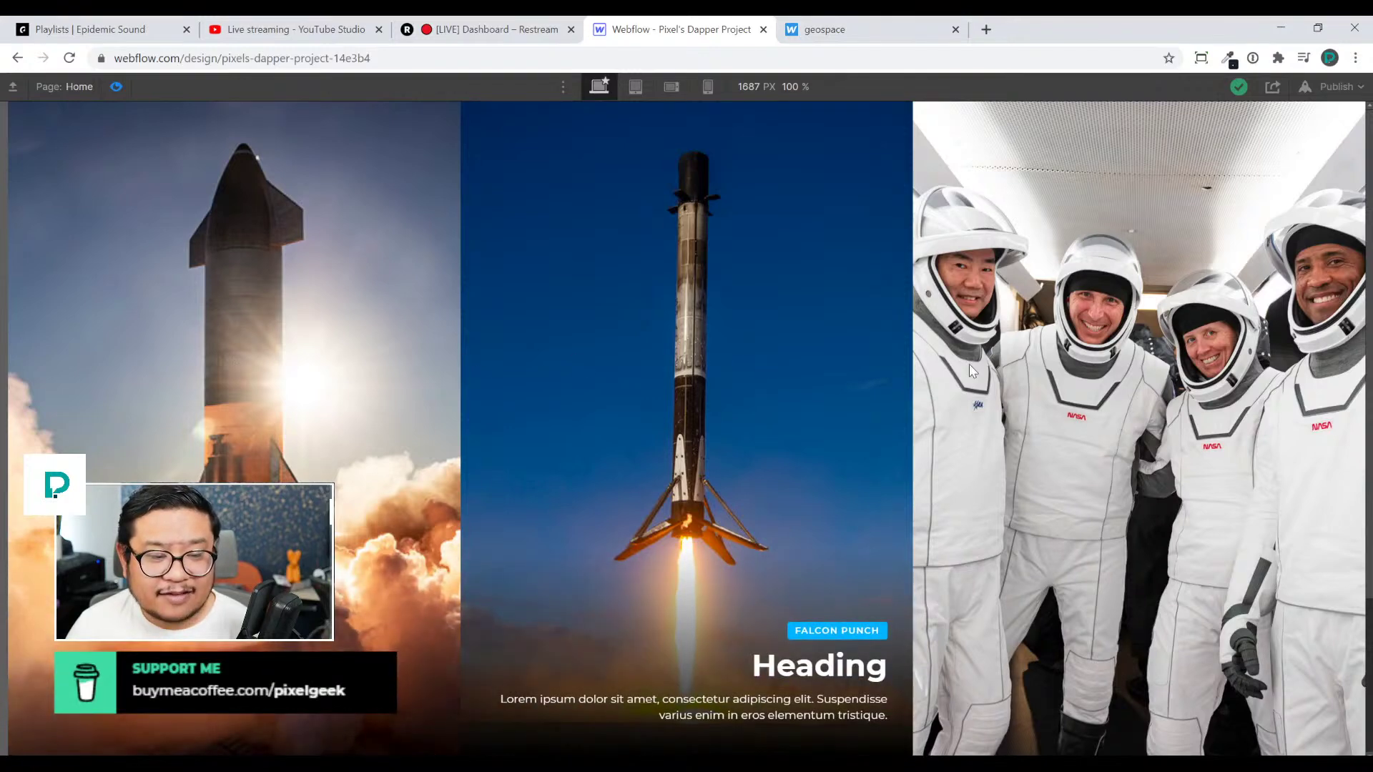
mouse_move(177, 407)
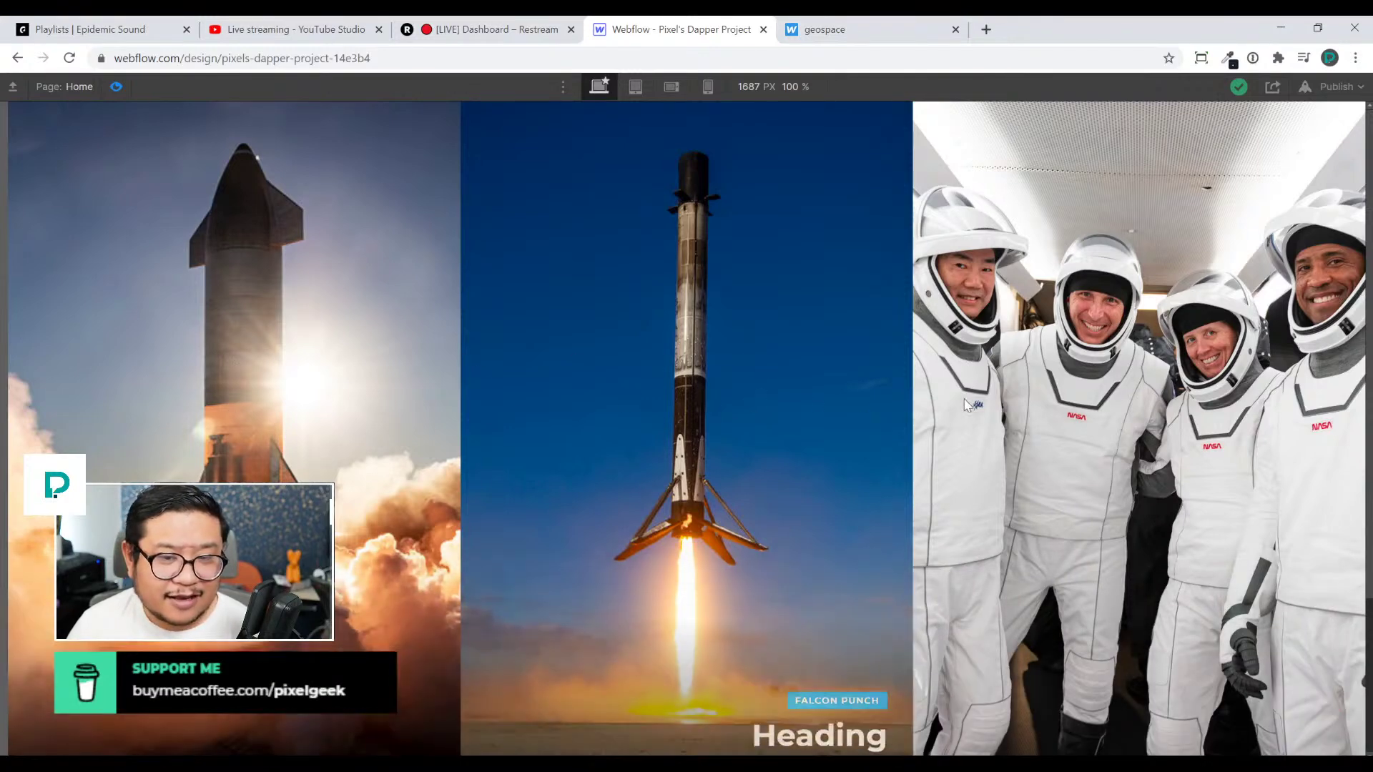
Switch to the geospace site and examine how the Stellar column opens its article and returns to the home view
left_click(847, 34)
mouse_move(238, 318)
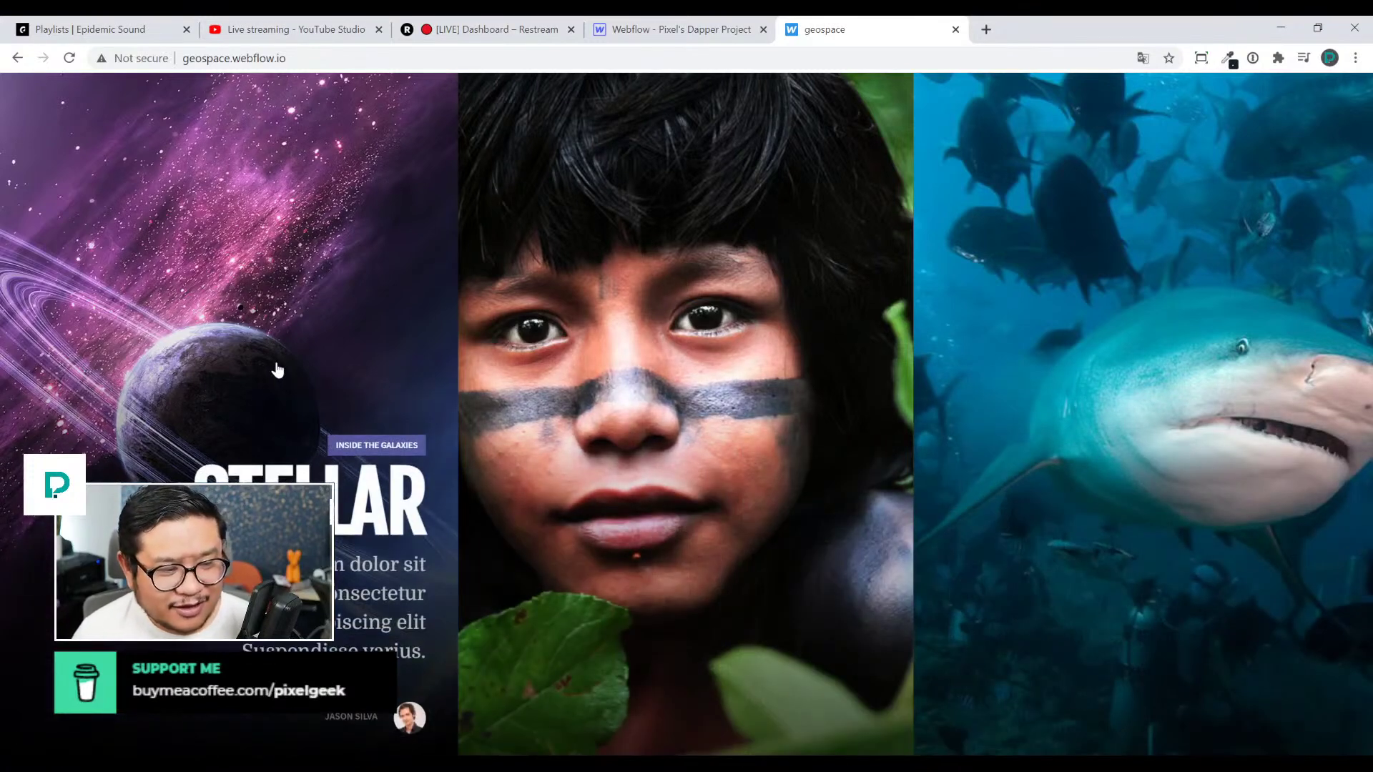
left_click(278, 369)
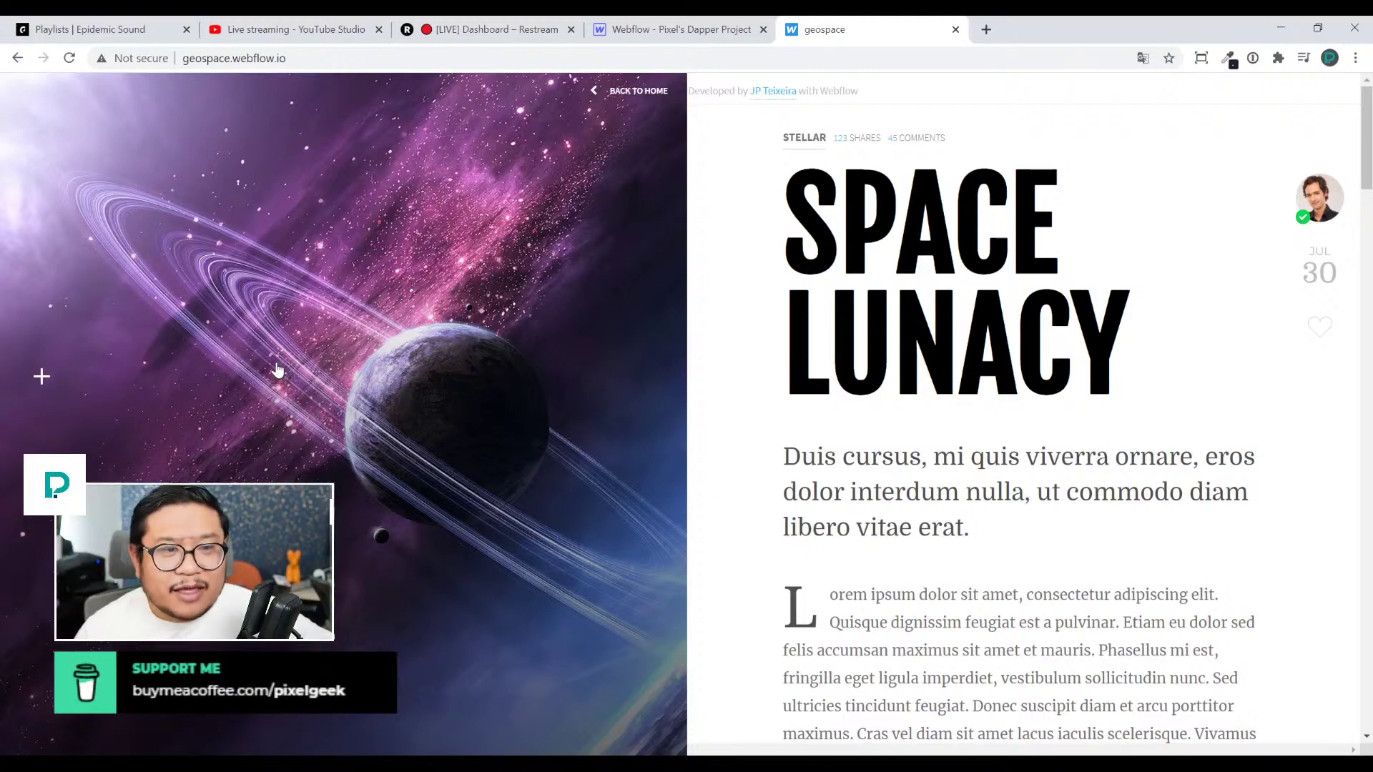
left_click(633, 91)
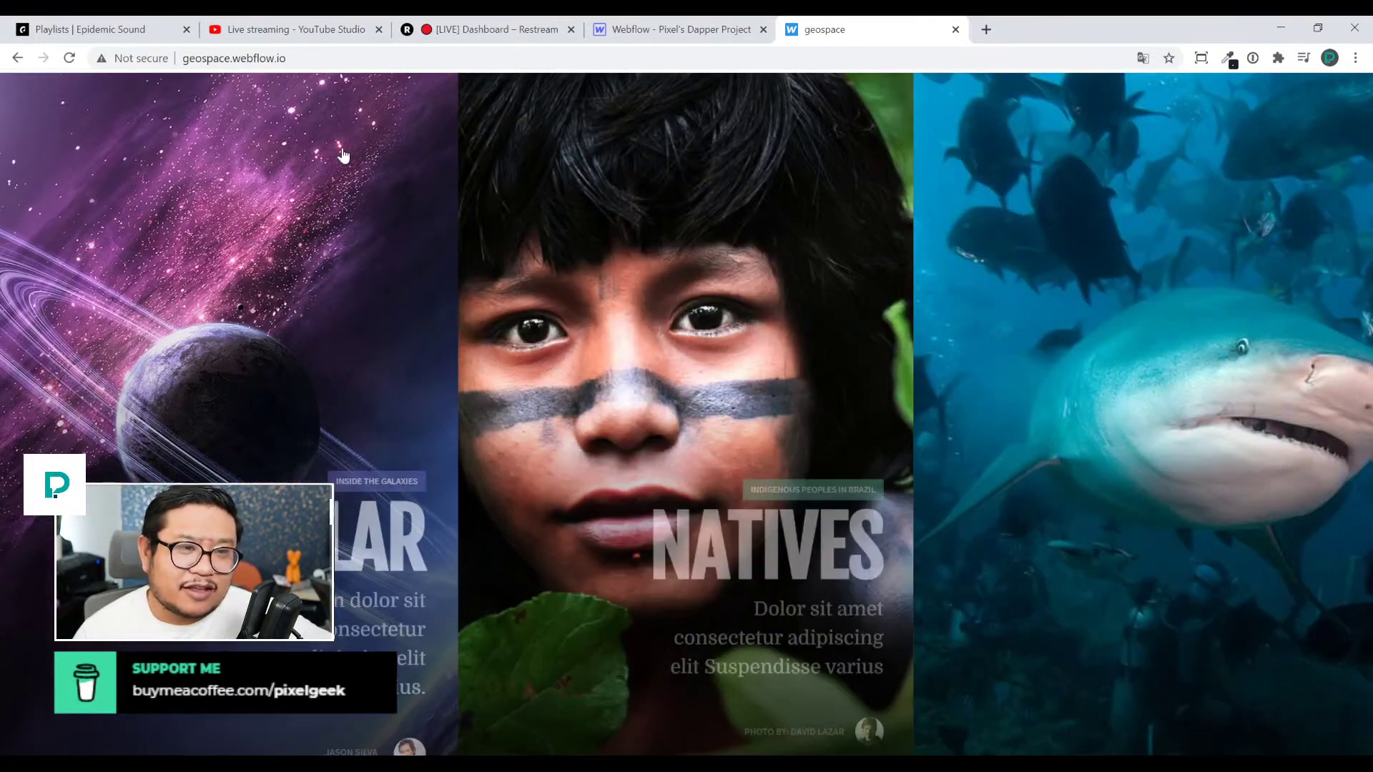
left_click(341, 155)
left_click(639, 93)
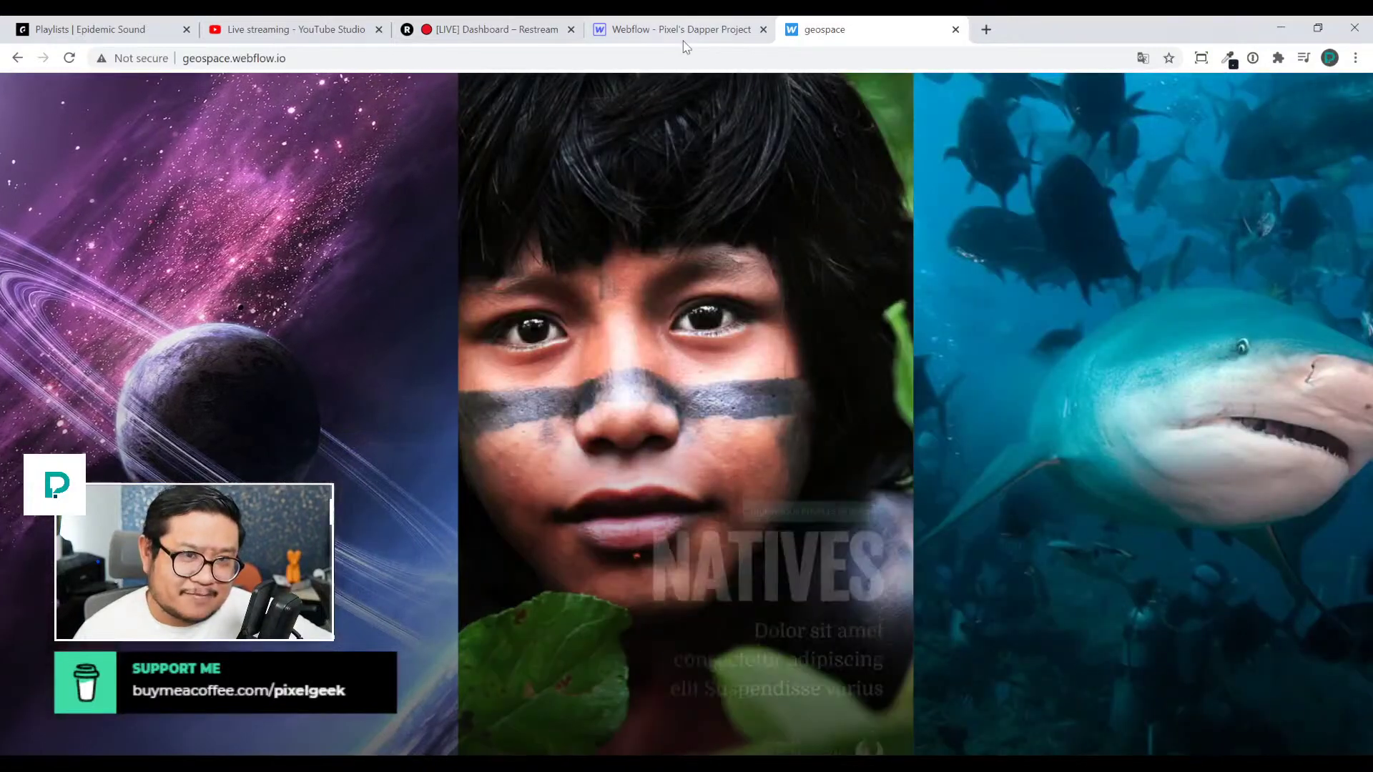
Return to the Webflow project, exit the preview, and review the sizing styles of the first col
left_click(680, 32)
left_click(118, 87)
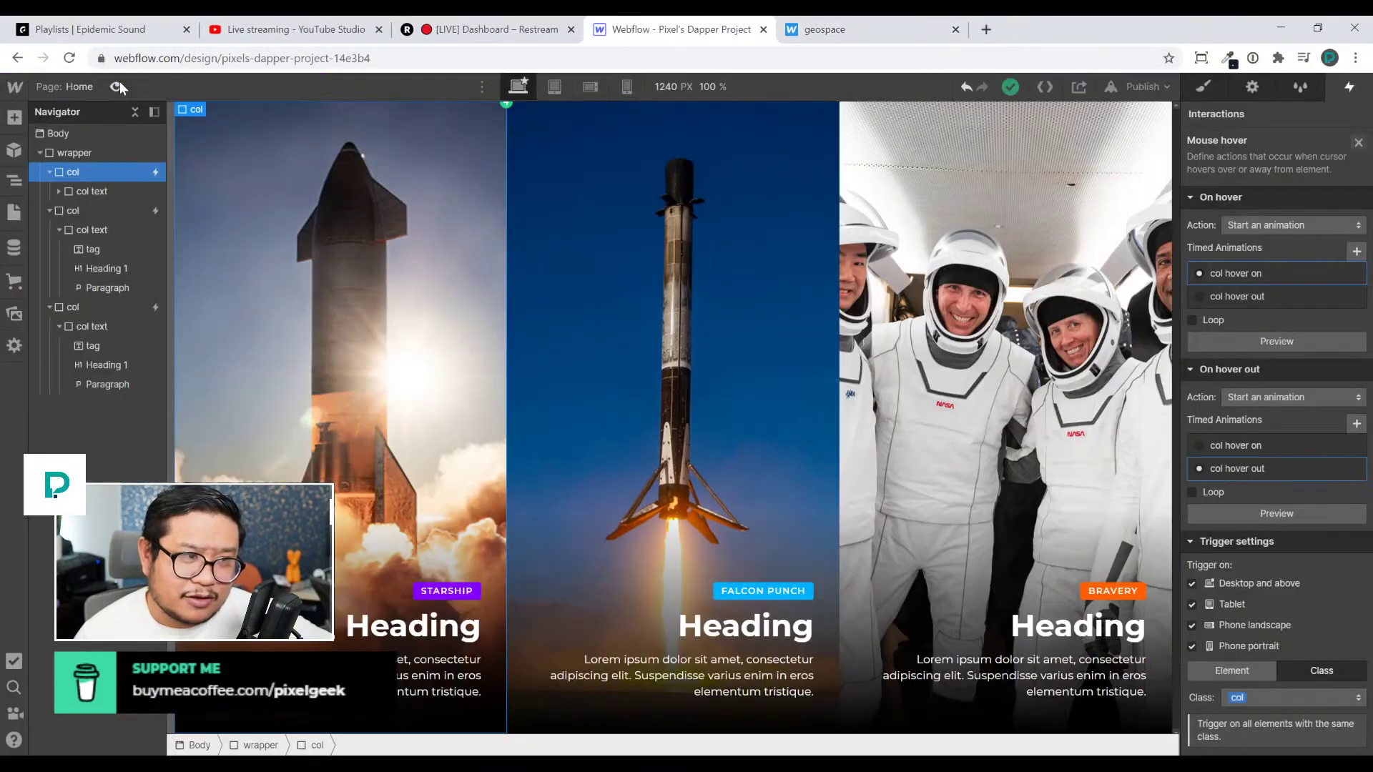
key("Escape")
left_click(1205, 87)
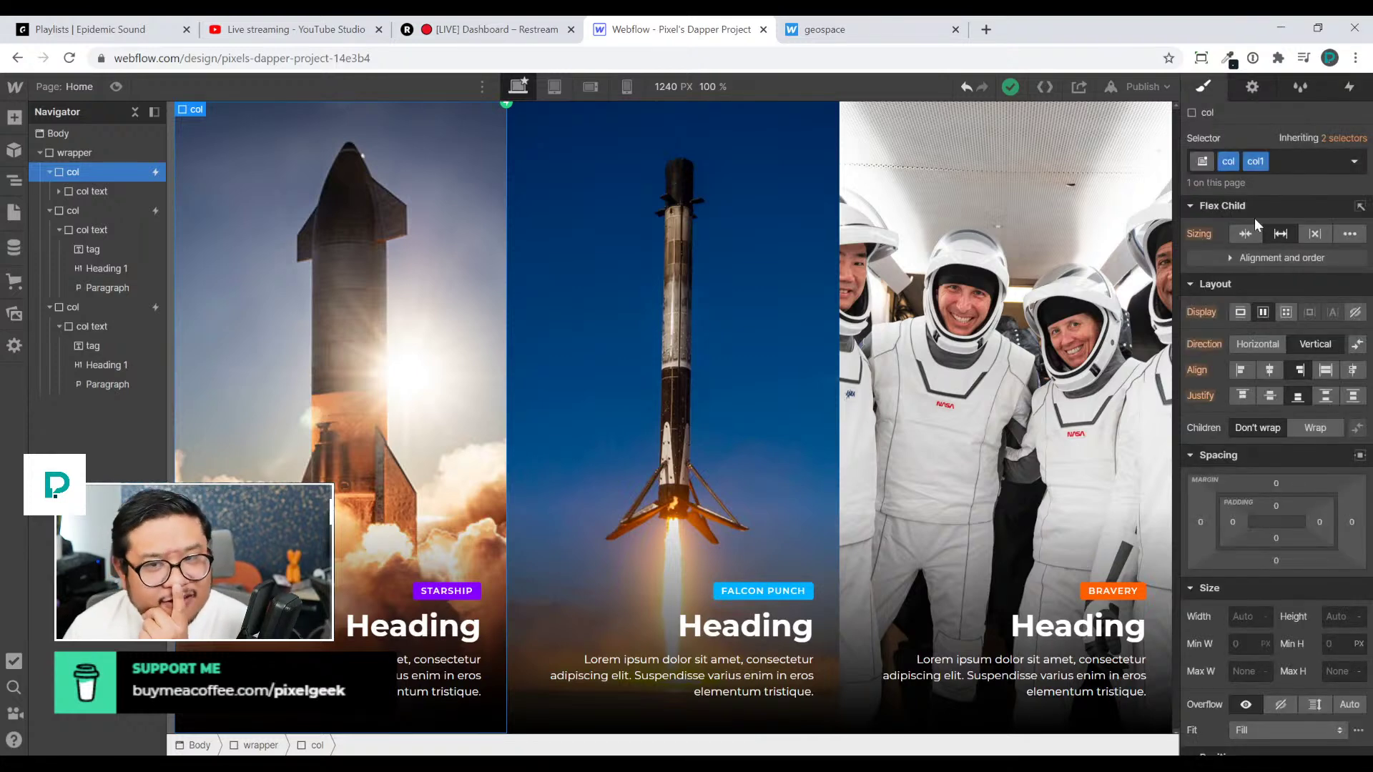
left_click(1280, 234)
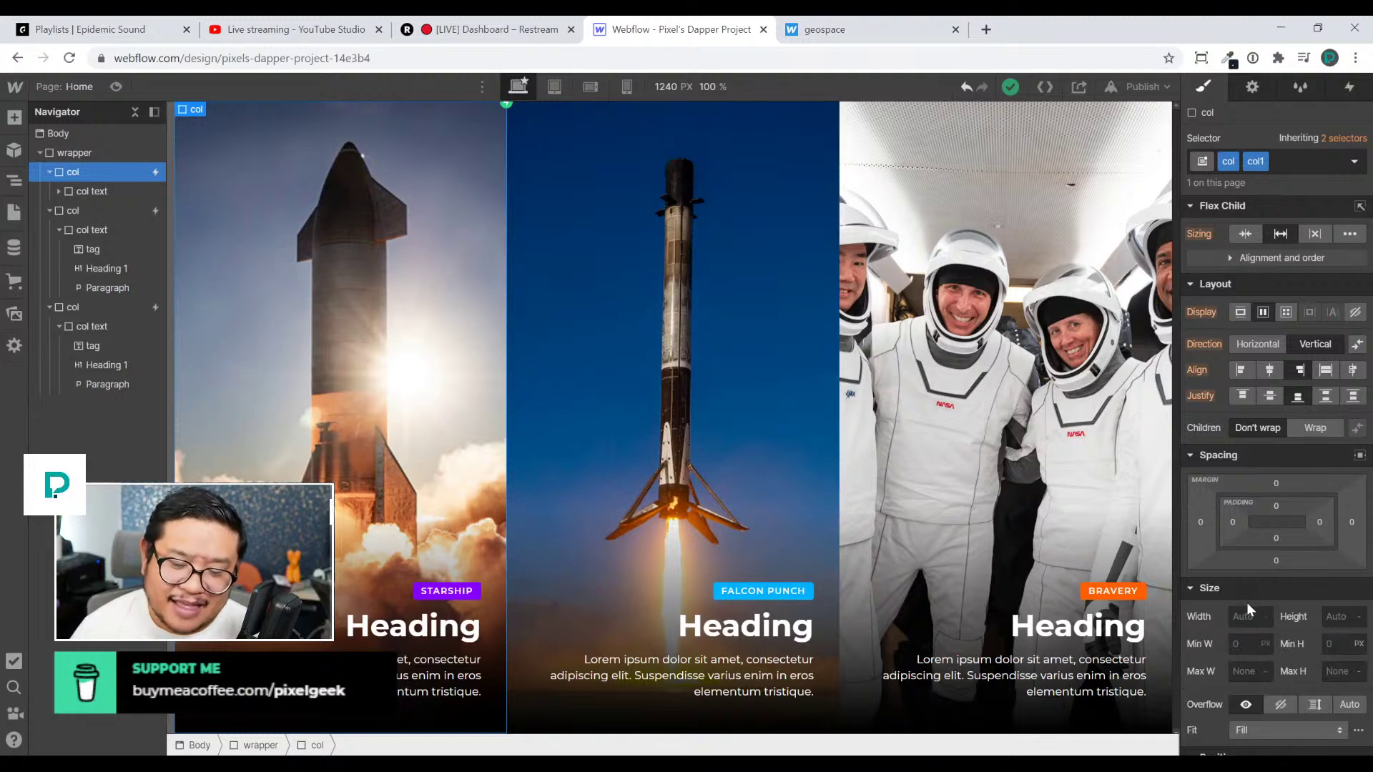
mouse_move(1242, 626)
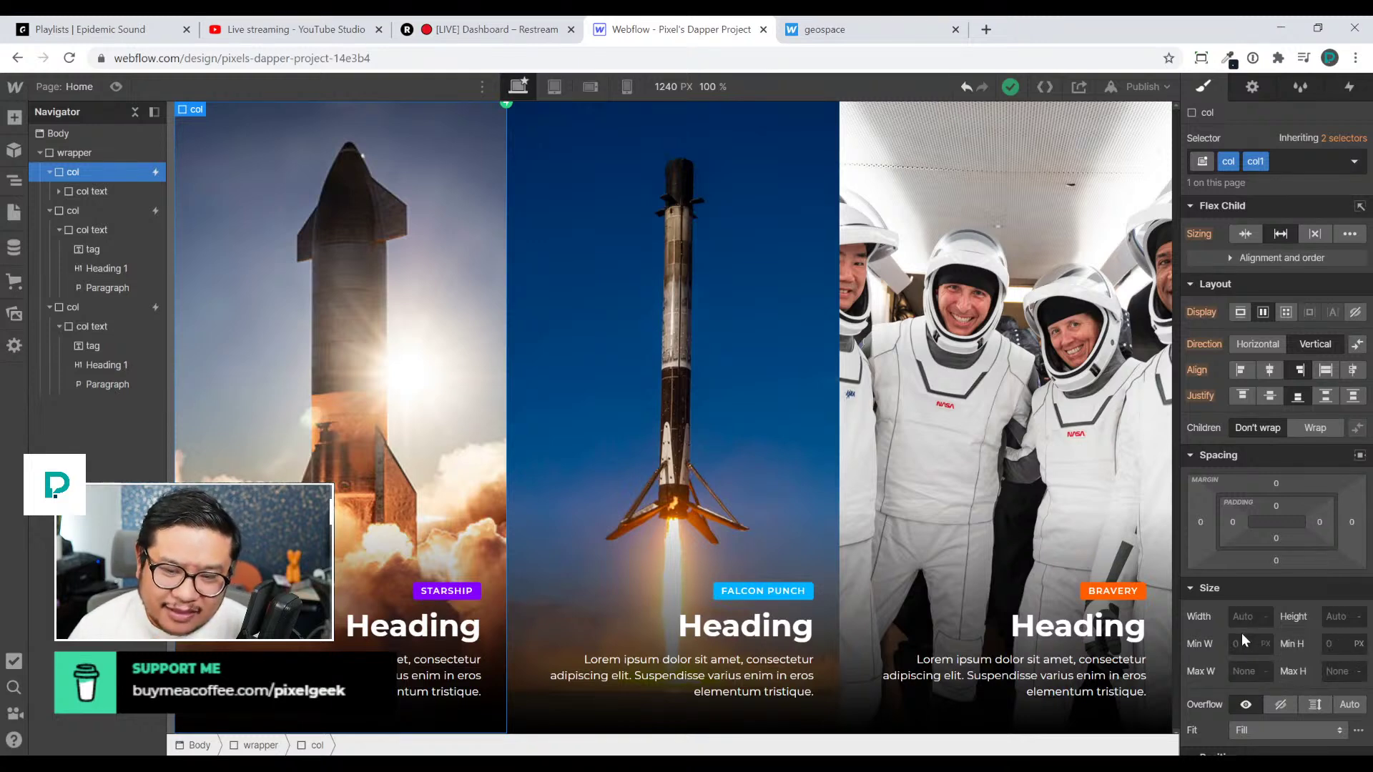
Add a Mouse click (tap) trigger to the first col and set its first-click action to start an animation
left_click(1350, 87)
left_click(1285, 177)
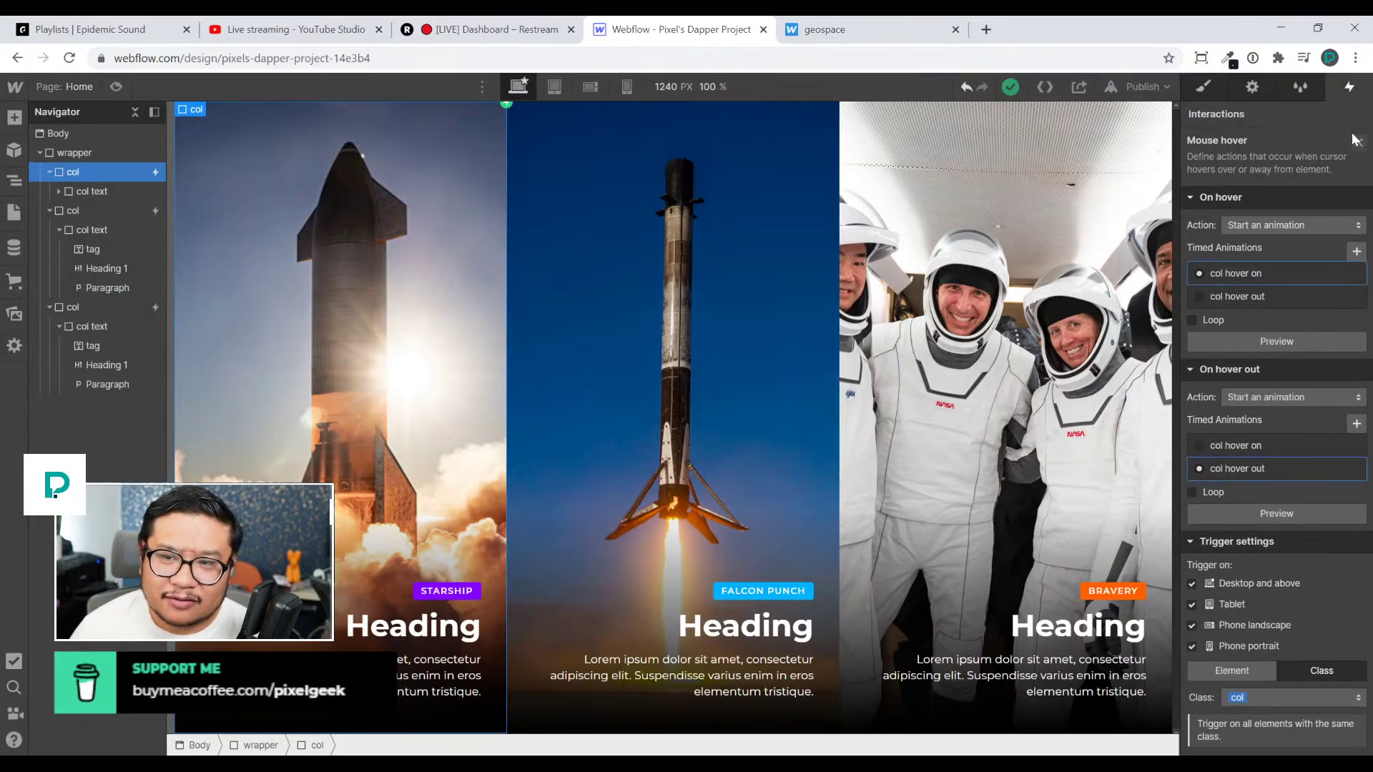
left_click(1358, 139)
left_click(1362, 139)
left_click(1299, 165)
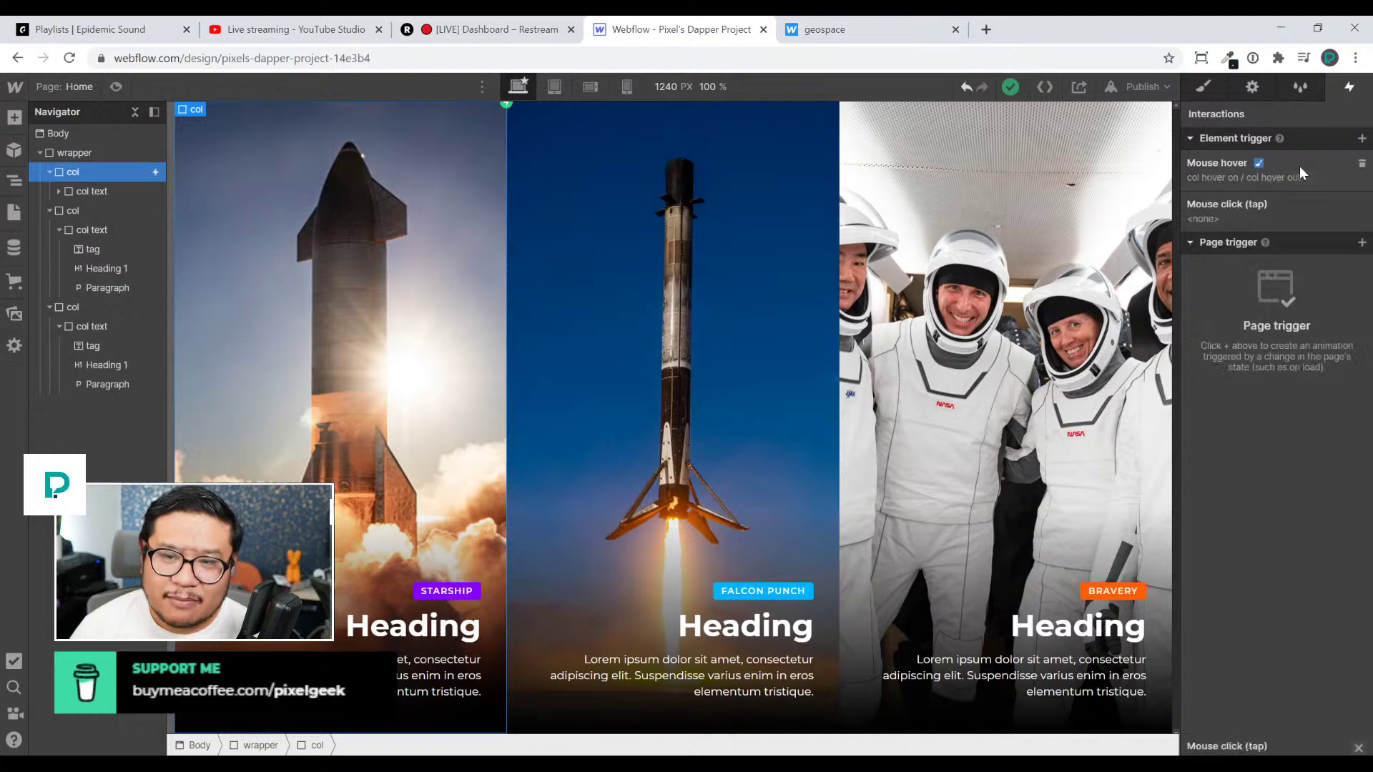
left_click(1273, 224)
left_click(1264, 263)
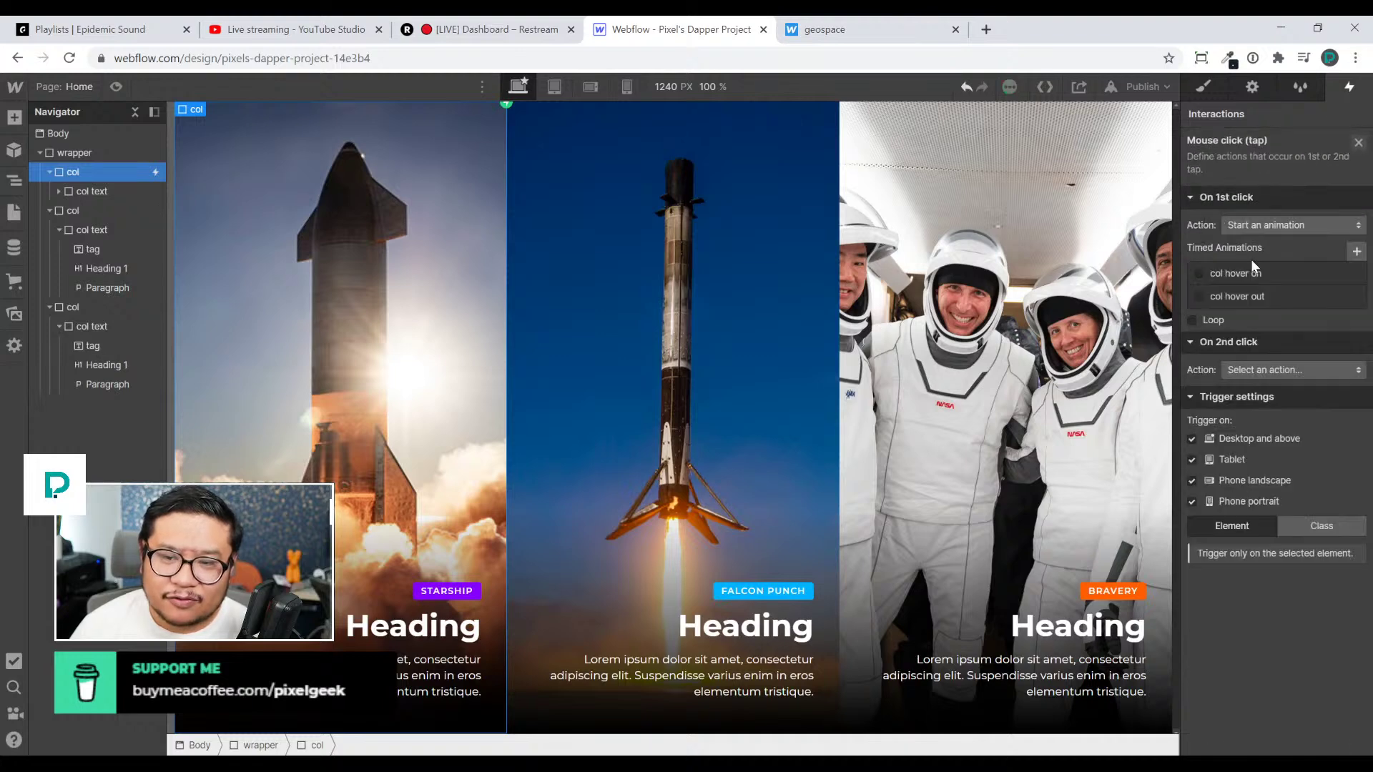
Create a new timed animation for the first click and name it "col 1 - click 1"
left_click(1357, 261)
type("col 1")
key("Return")
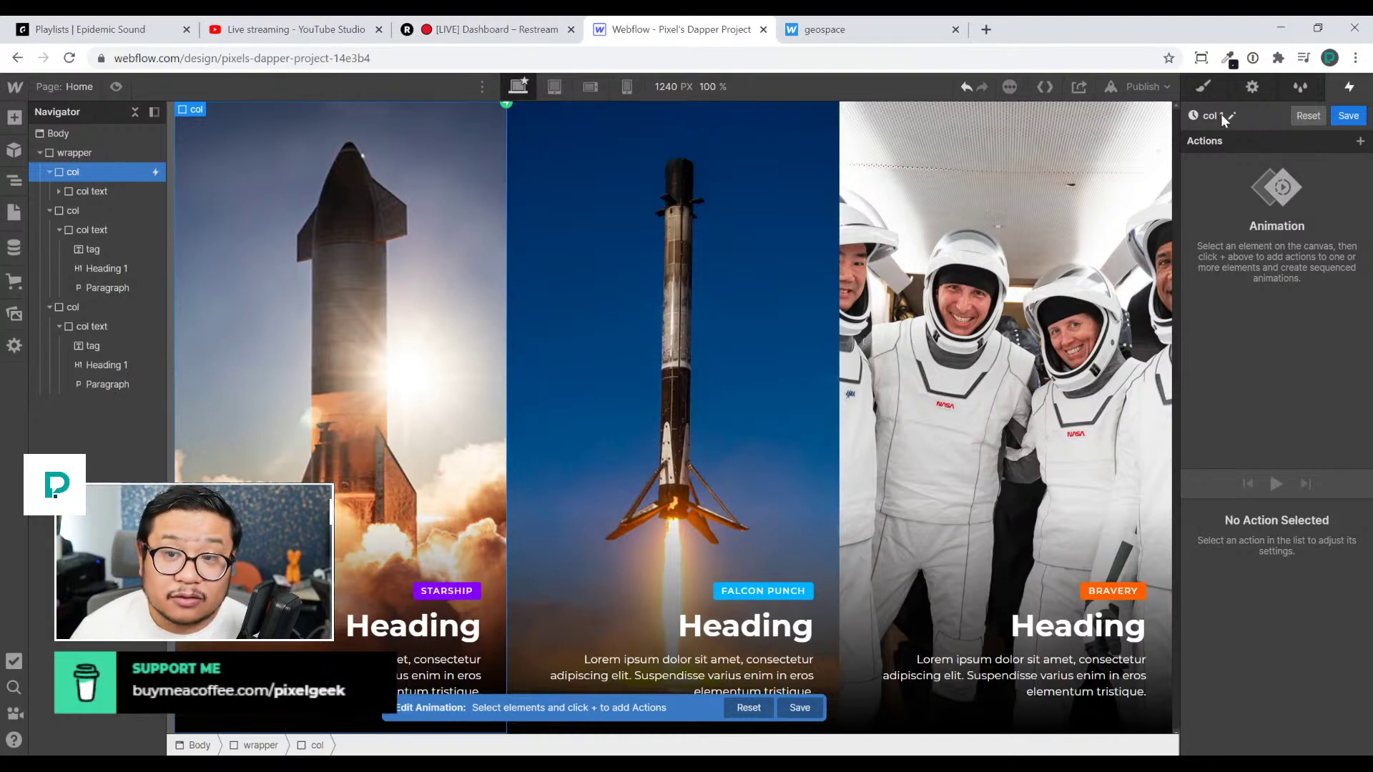
left_click(1246, 115)
type("- clic k1")
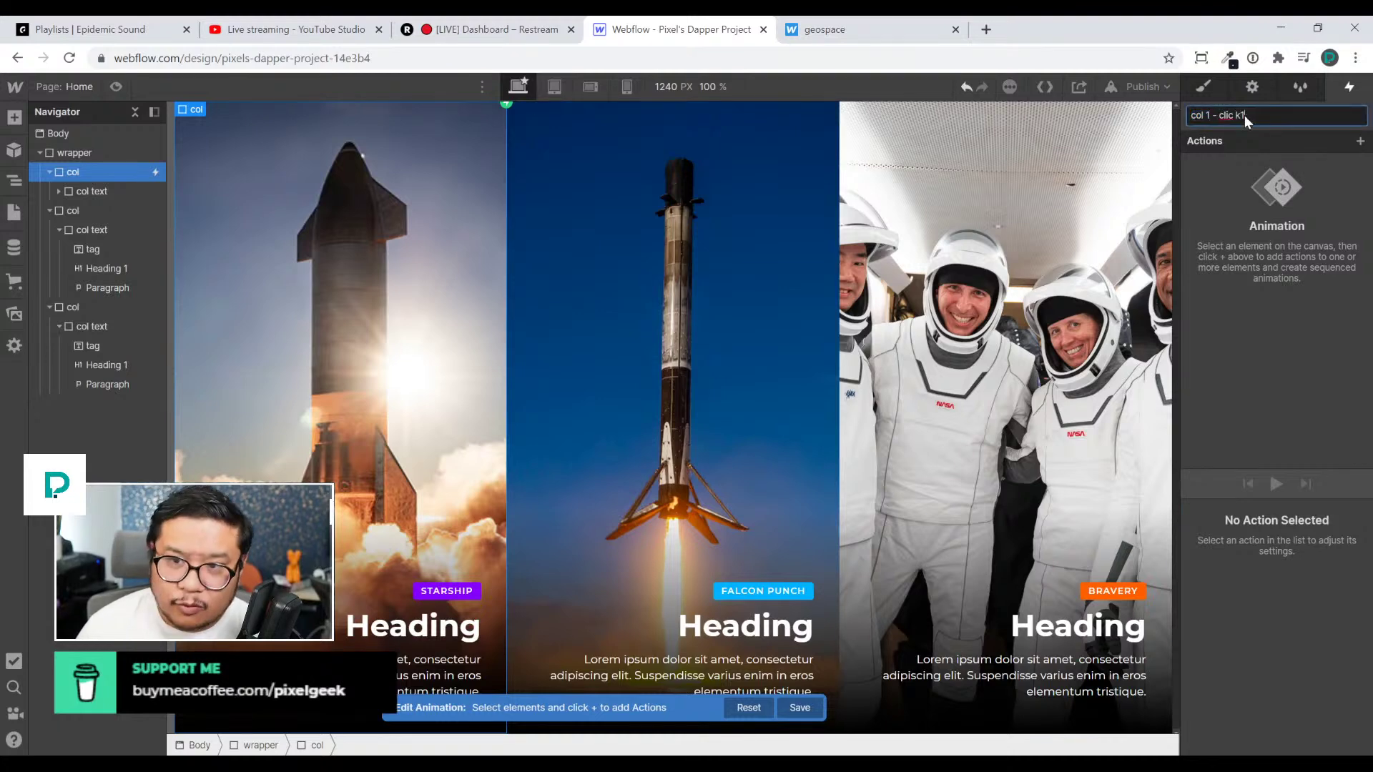
key("Return")
left_click(1257, 115)
left_click(1263, 114)
key("BackSpace")
key("BackSpace")
key("BackSpace")
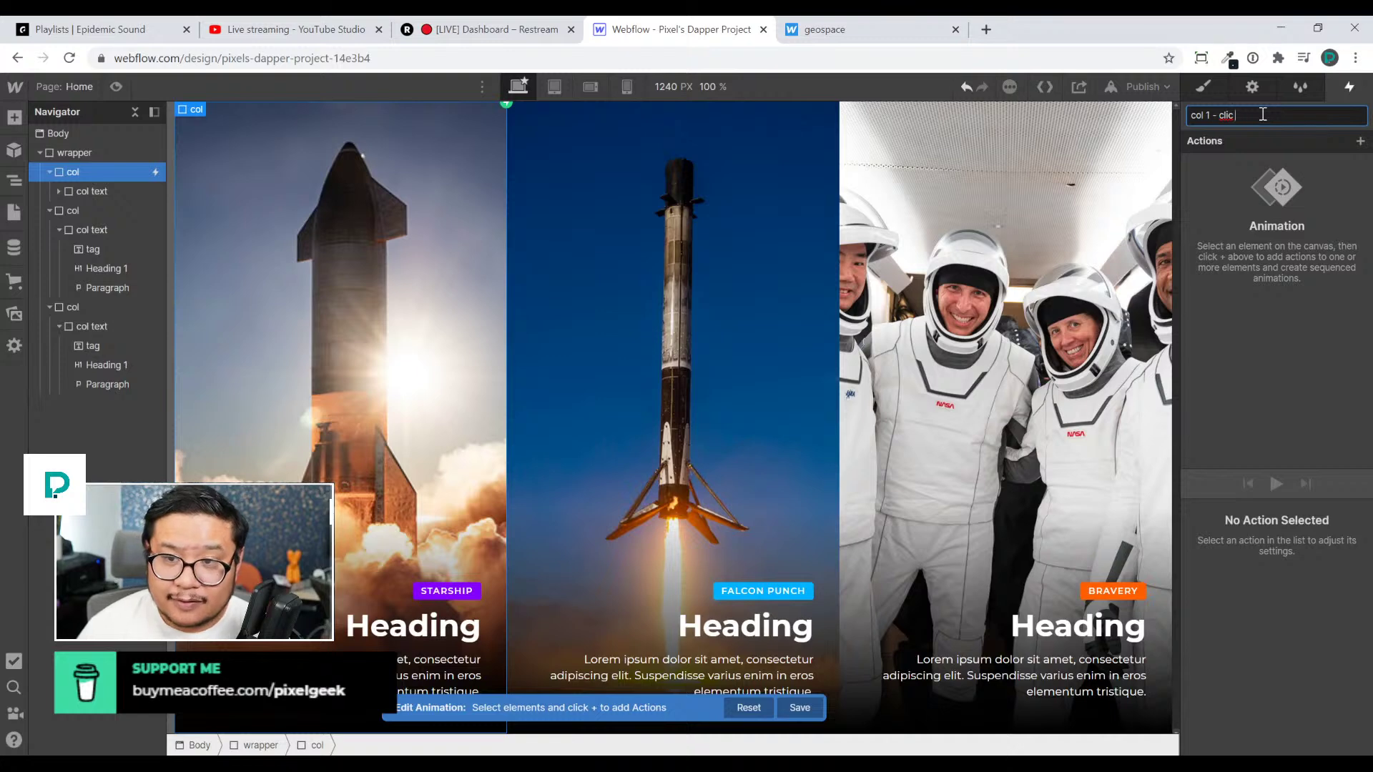
key("Return")
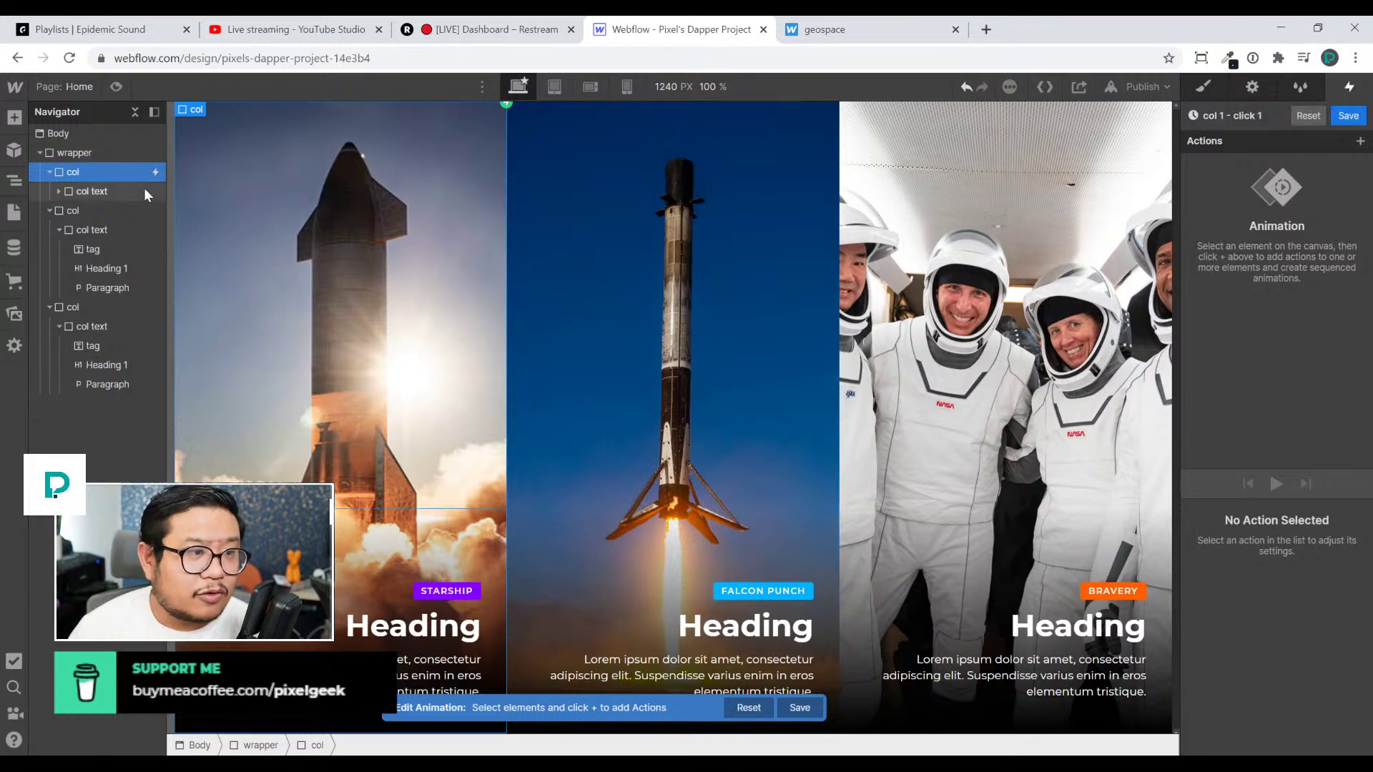
Try a Size action on the first col with a width of 900 px, and remove it from the animation
left_click(1360, 142)
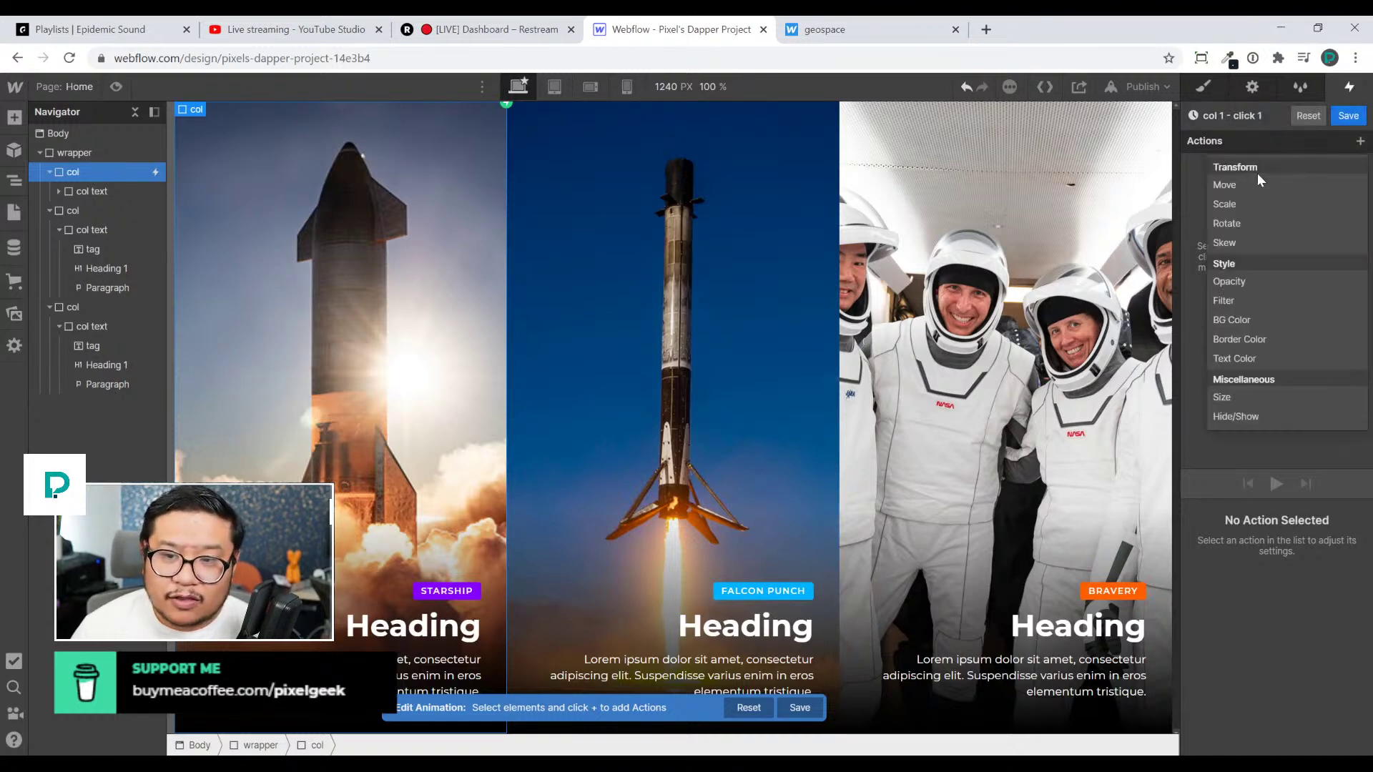
left_click(1244, 398)
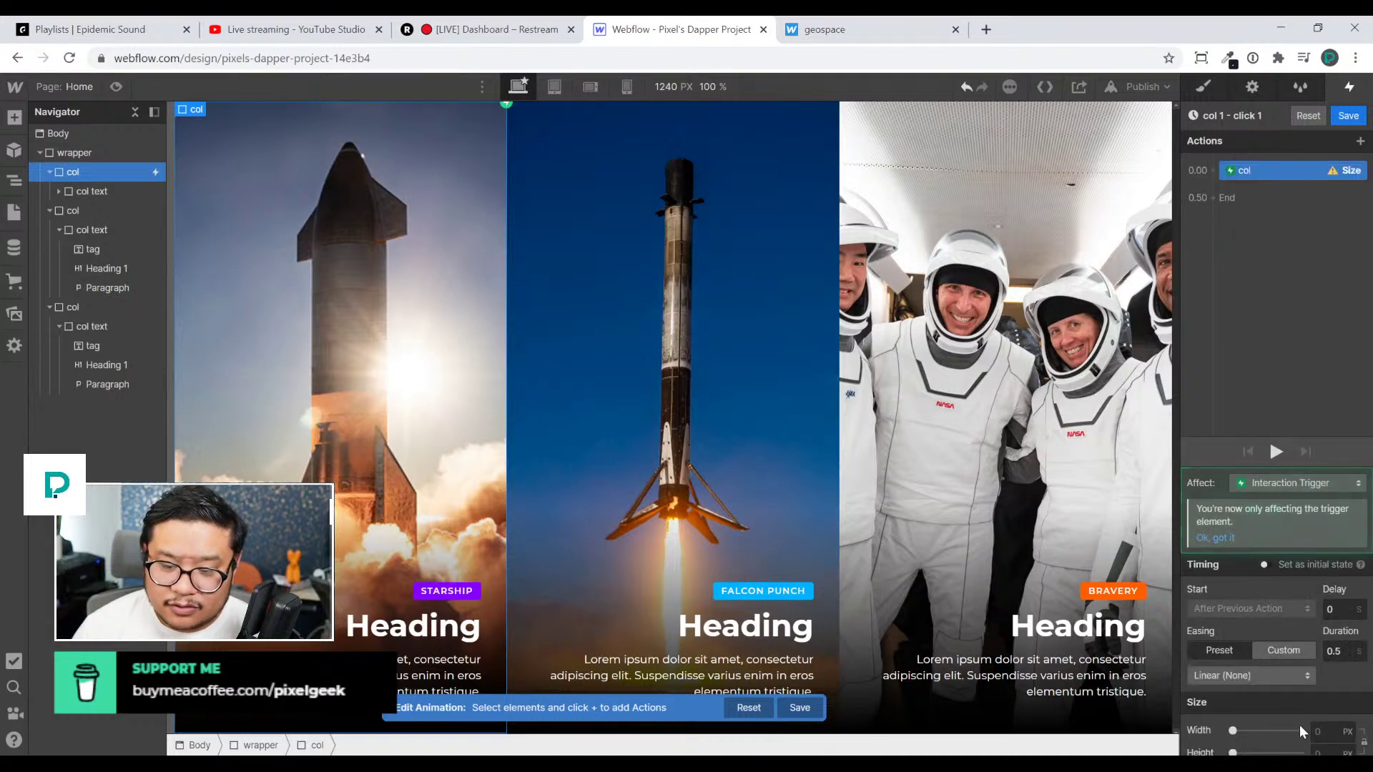
left_click_drag(1230, 730, 1300, 731)
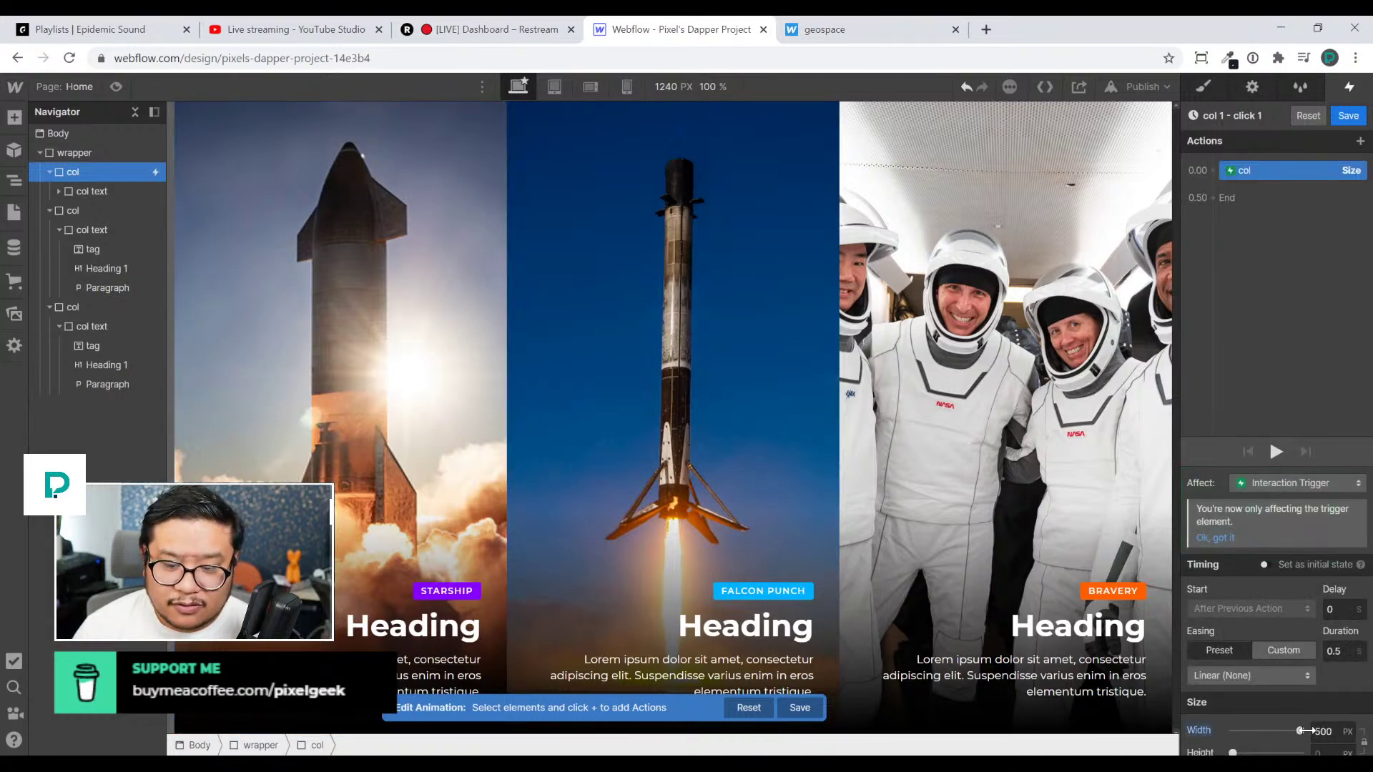
left_click(1324, 731)
type("900")
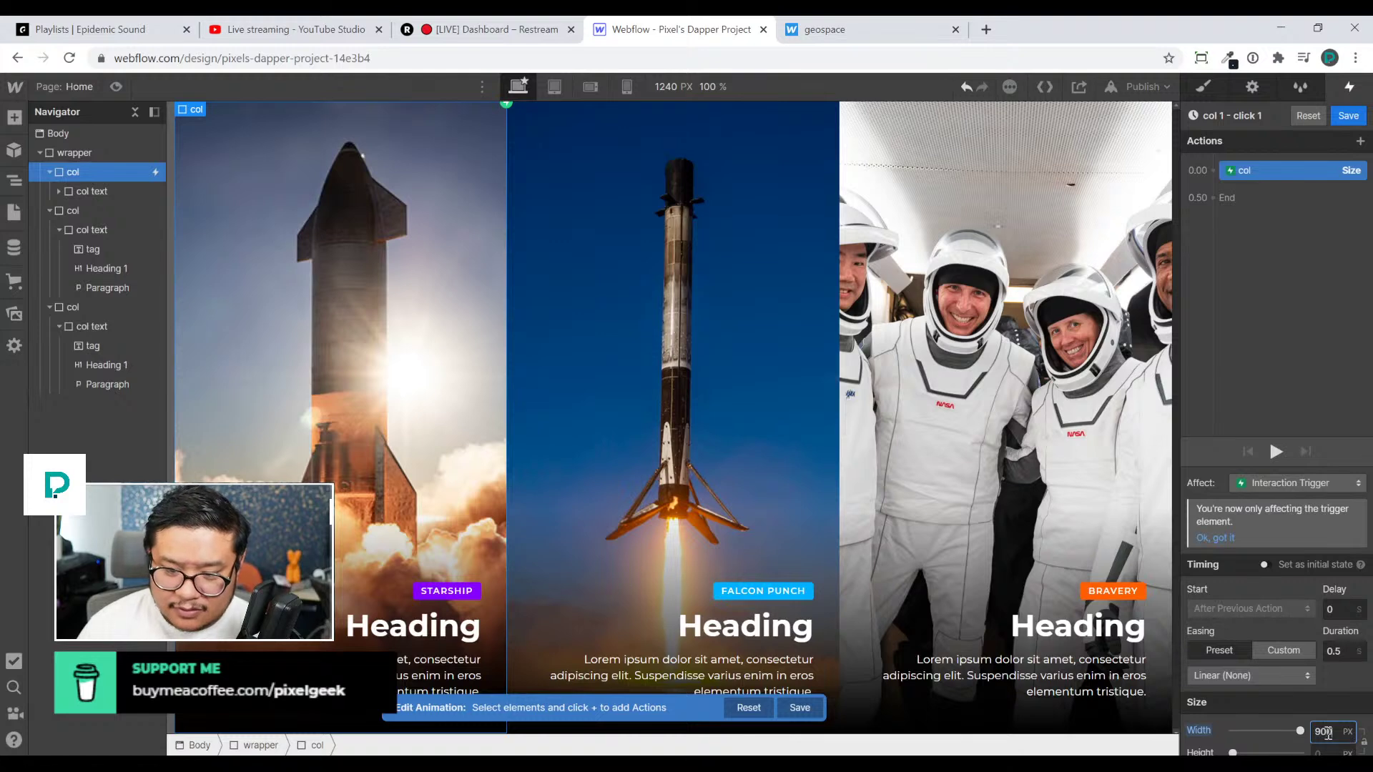
scroll(1251, 594, "down", 1)
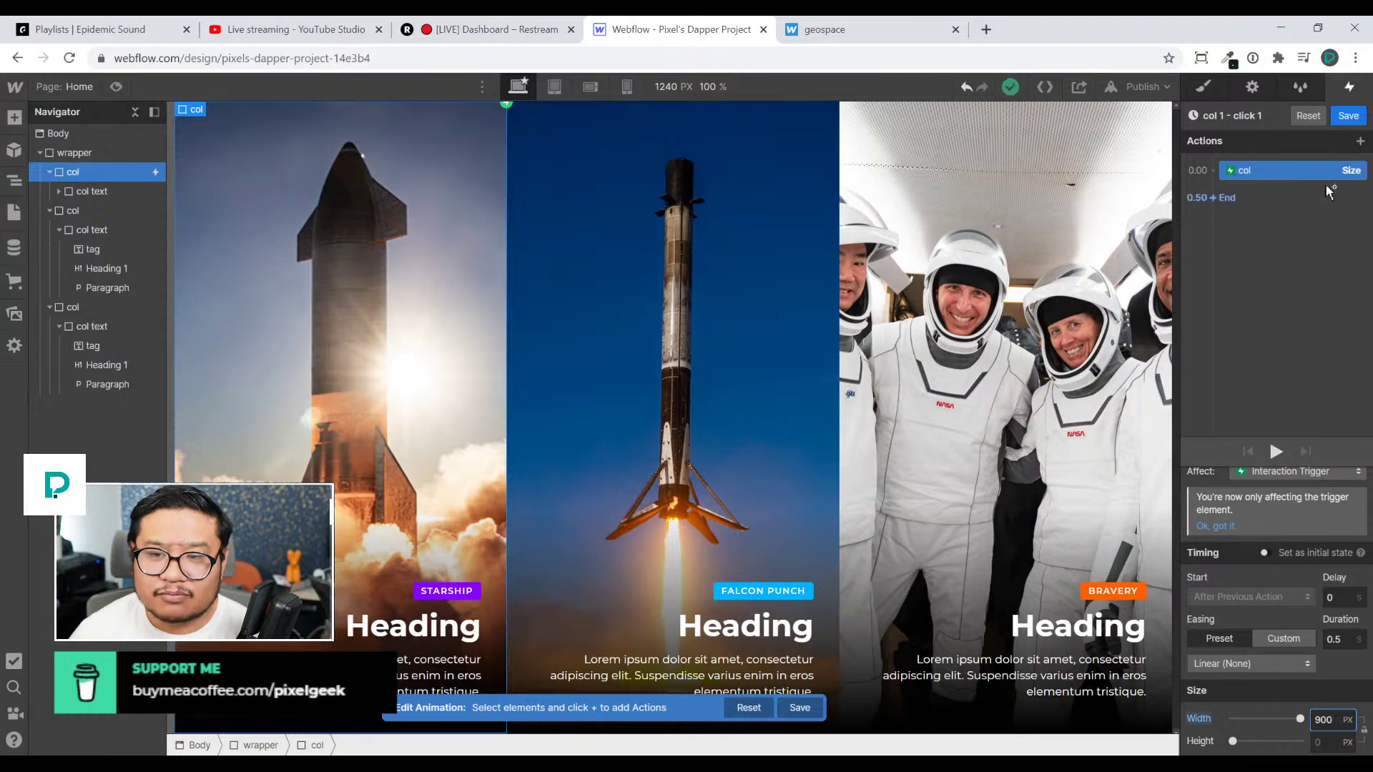
left_click(1306, 169)
left_click(1306, 169)
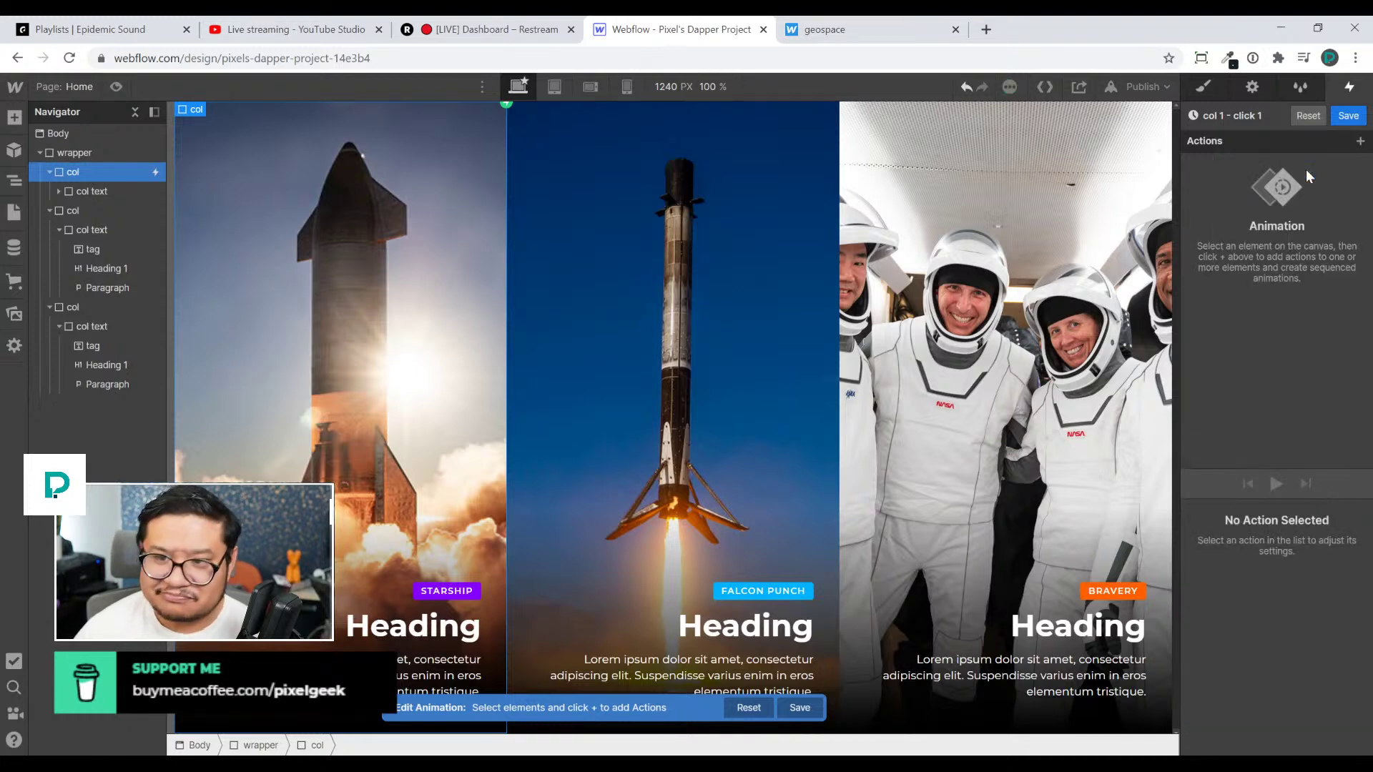
Save the click animation and set the wrapper's display to Block
left_click(1349, 115)
left_click(1196, 87)
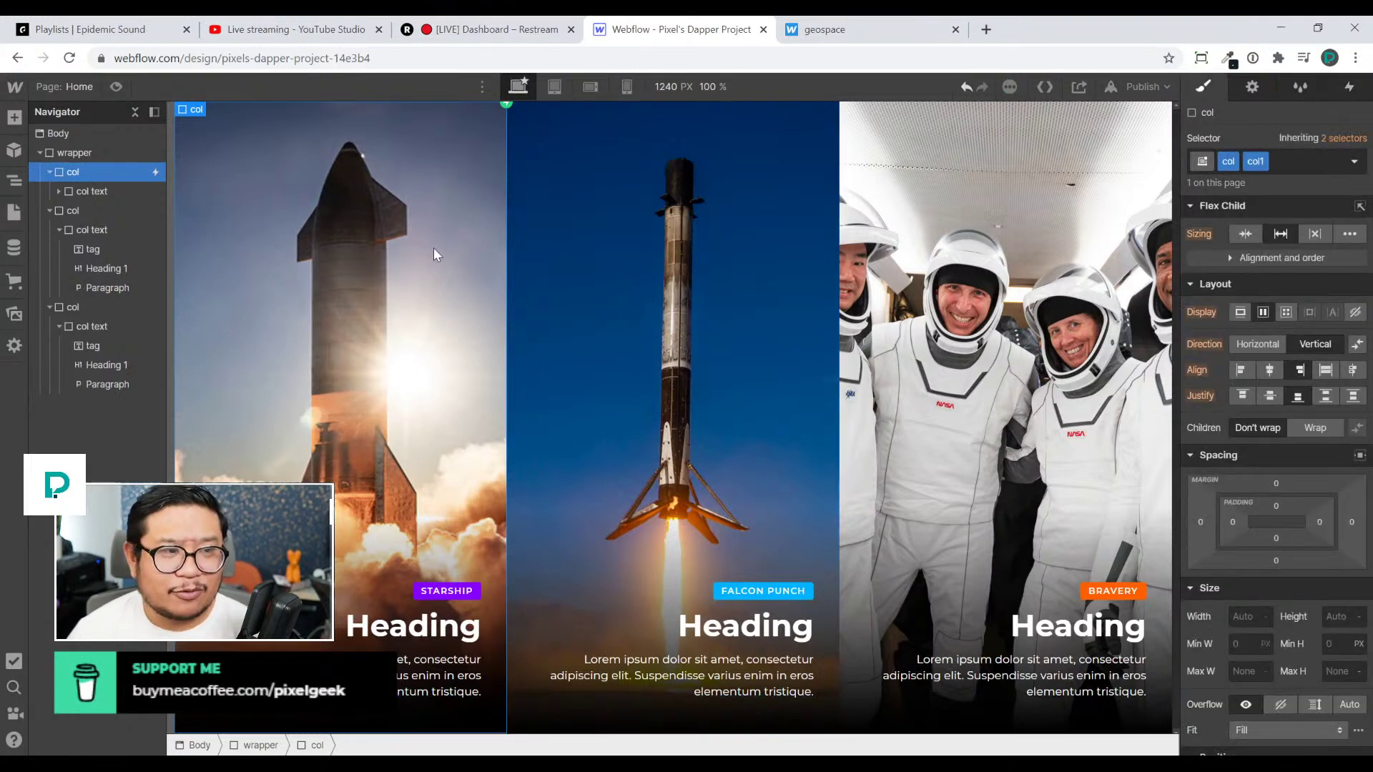
left_click(105, 156)
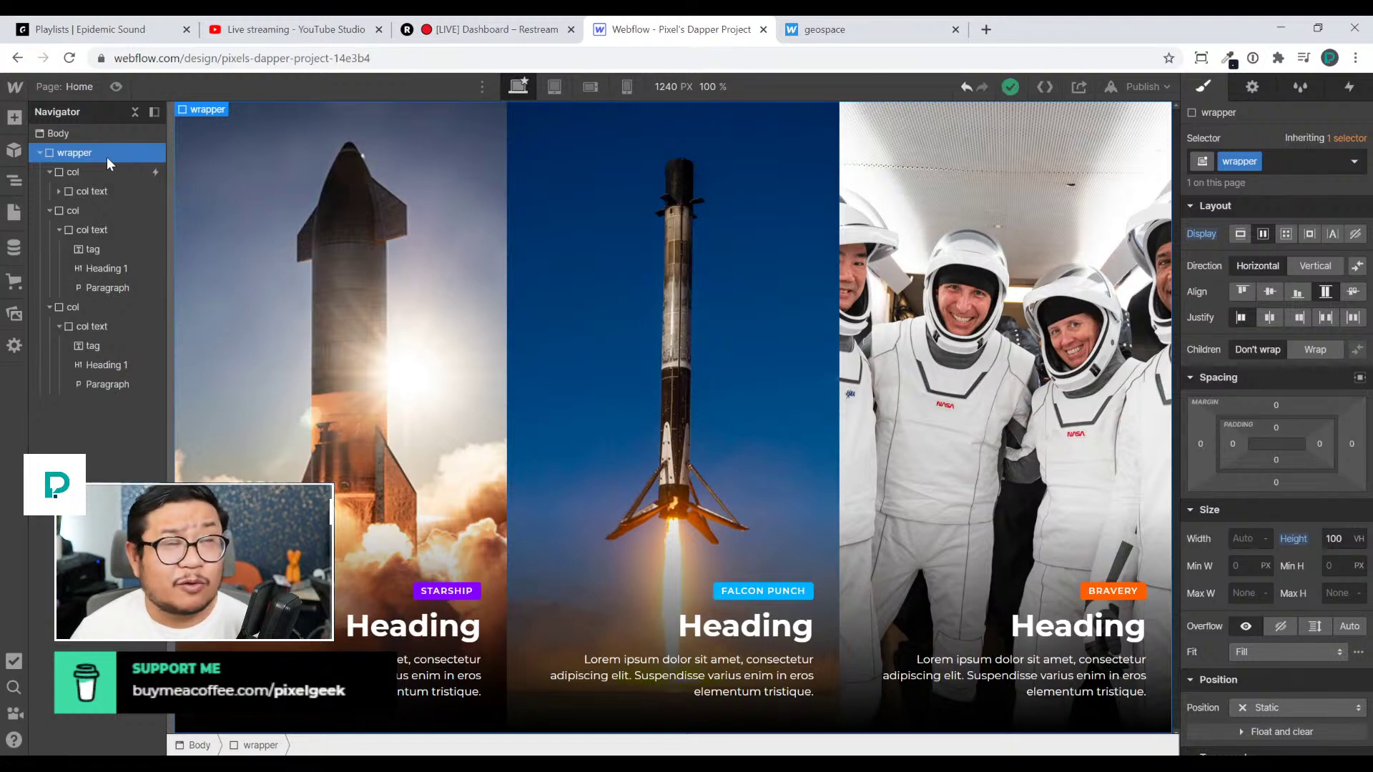
left_click(1205, 234)
left_click(1221, 261)
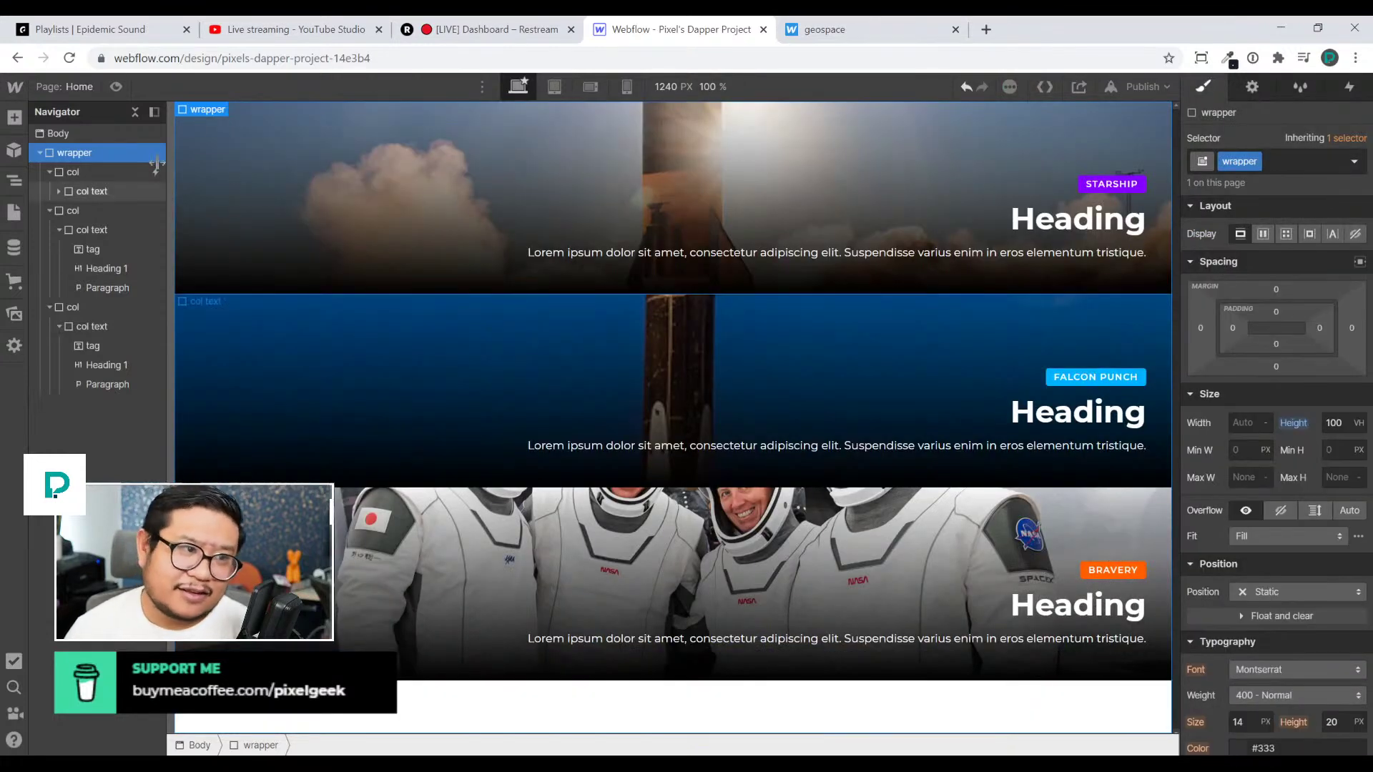
Set the height of the shared col class to 100 VH, editing the base class instead of the col1 combo class
left_click(95, 172)
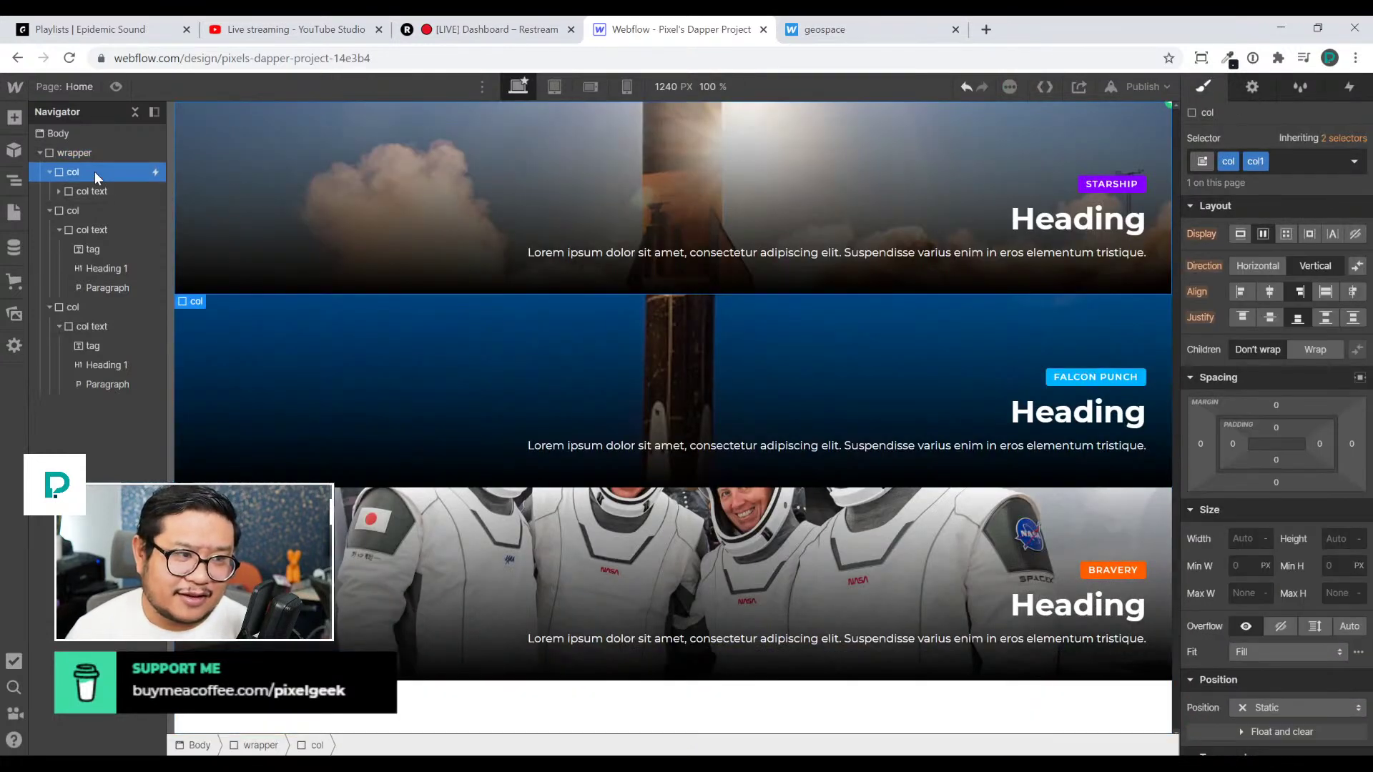
left_click(1349, 87)
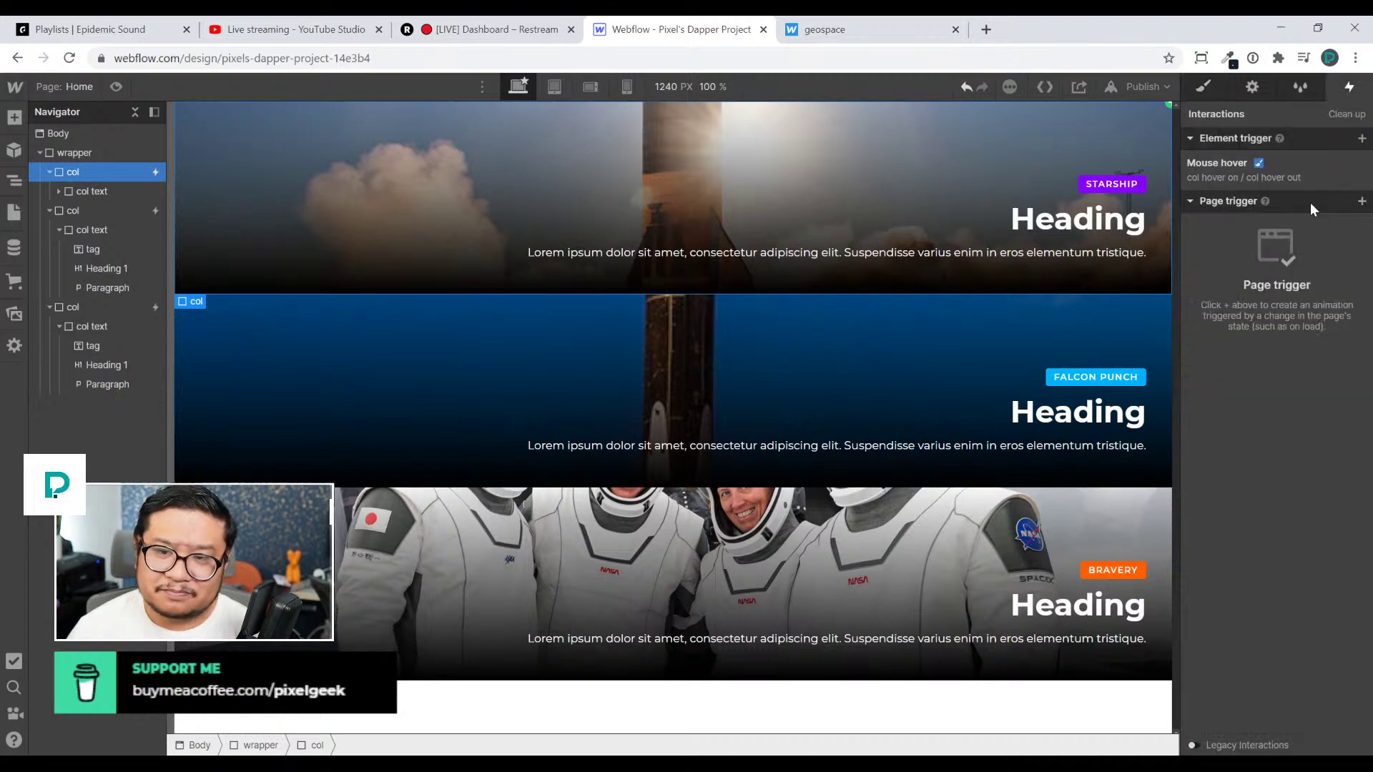
left_click(1203, 86)
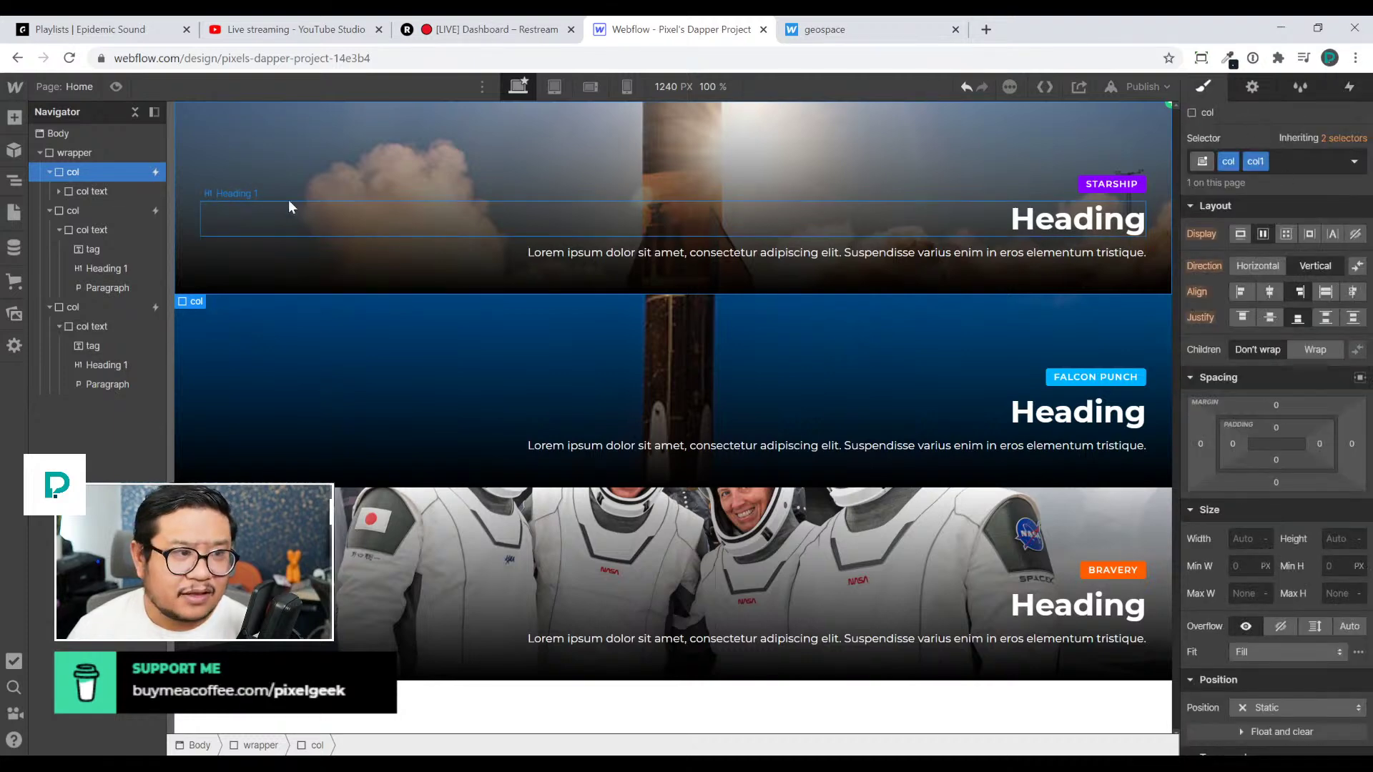
left_click(1342, 138)
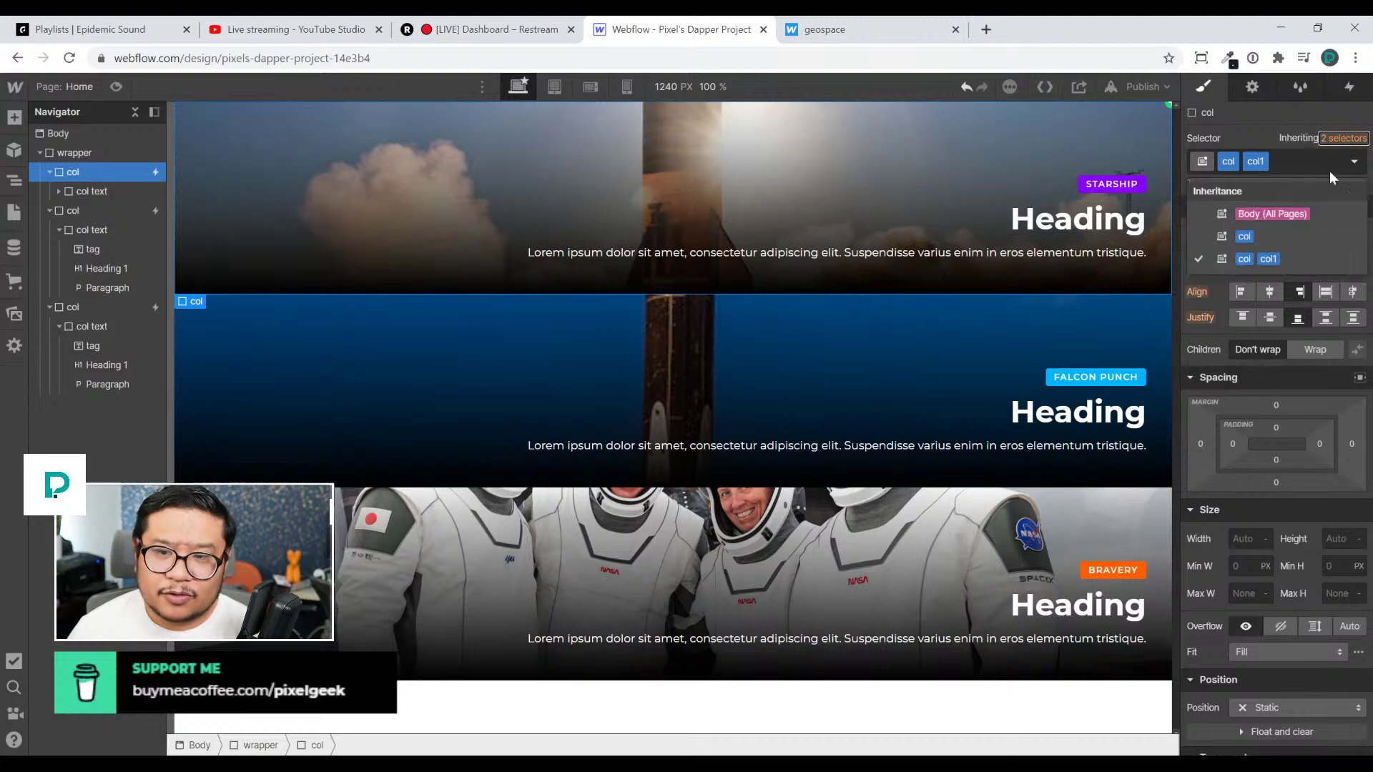
left_click(1276, 234)
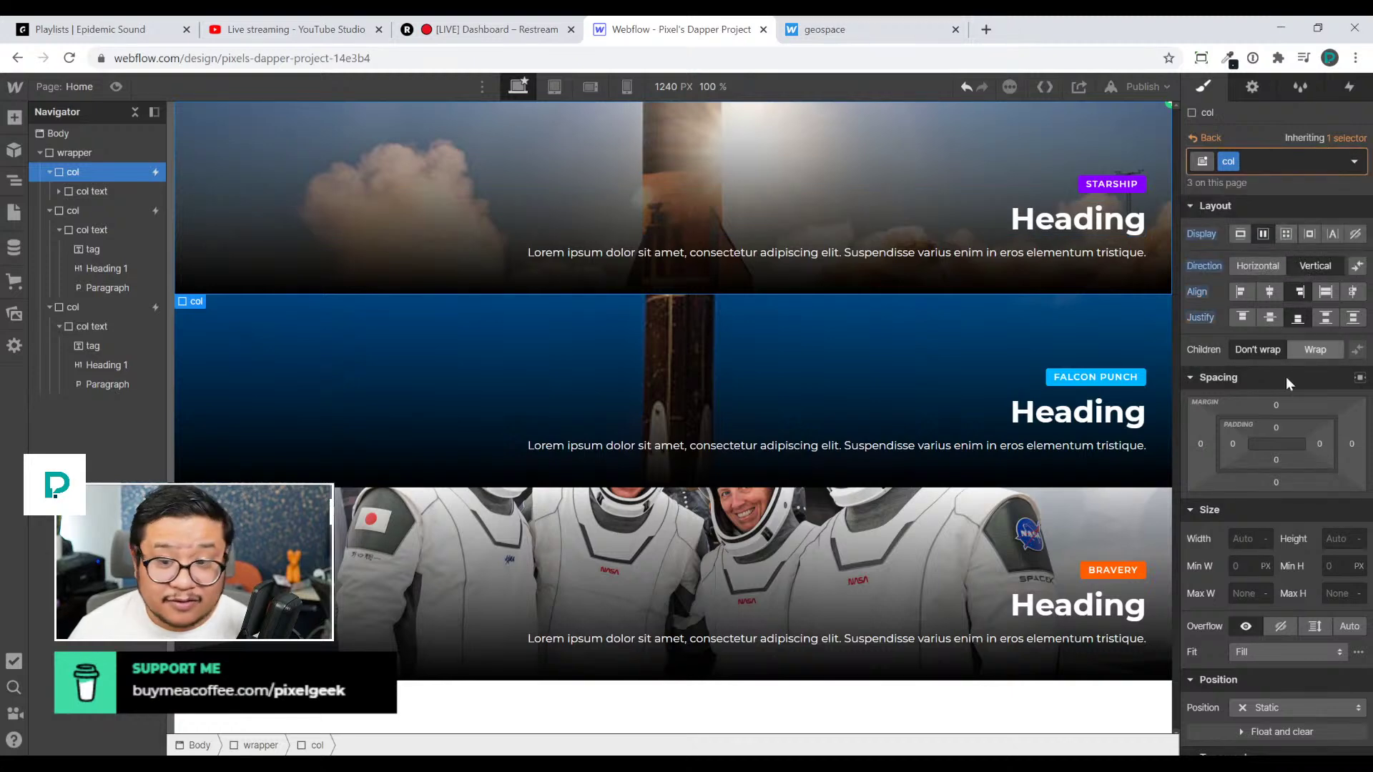
left_click(1345, 540)
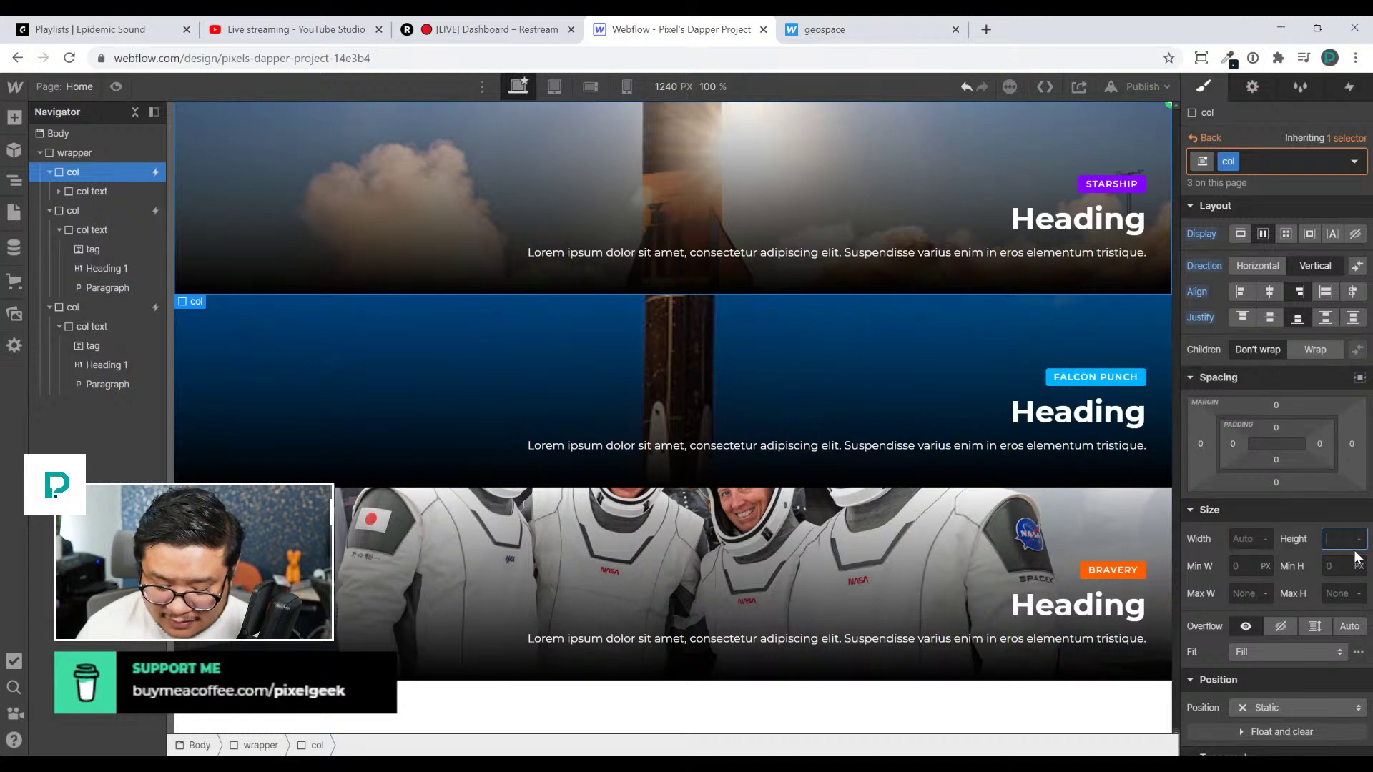
type("100vh")
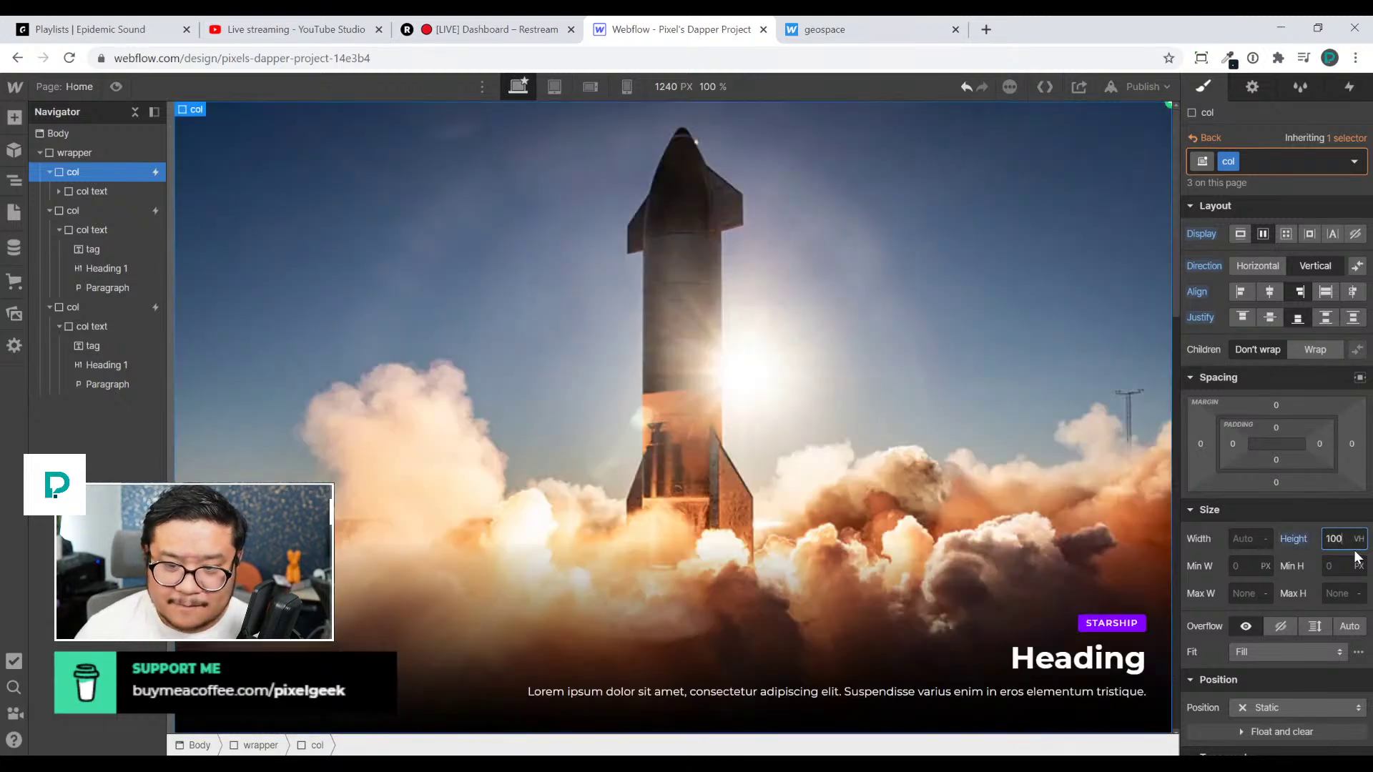
Set the width of the shared col class to 33.33% and check how the columns stack on the page
left_click(1238, 542)
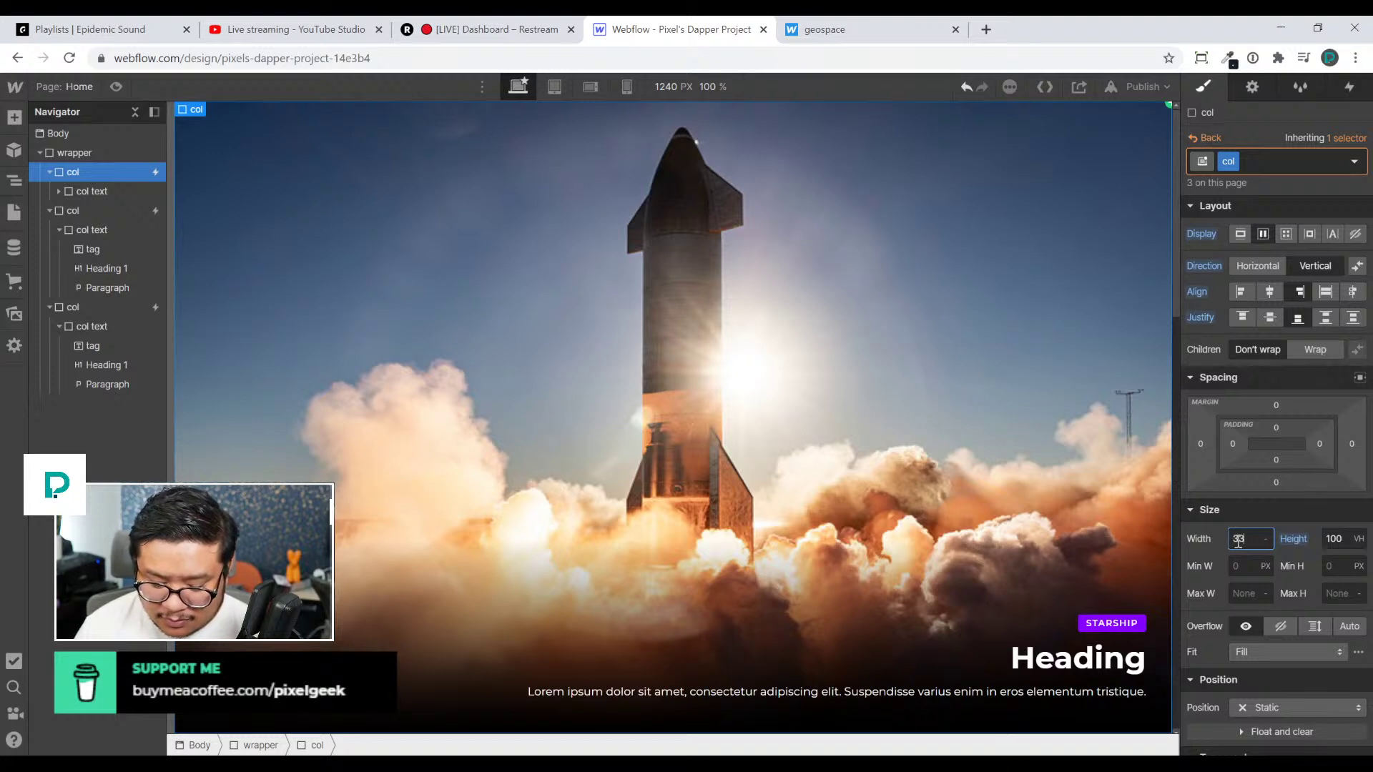
type("33.333")
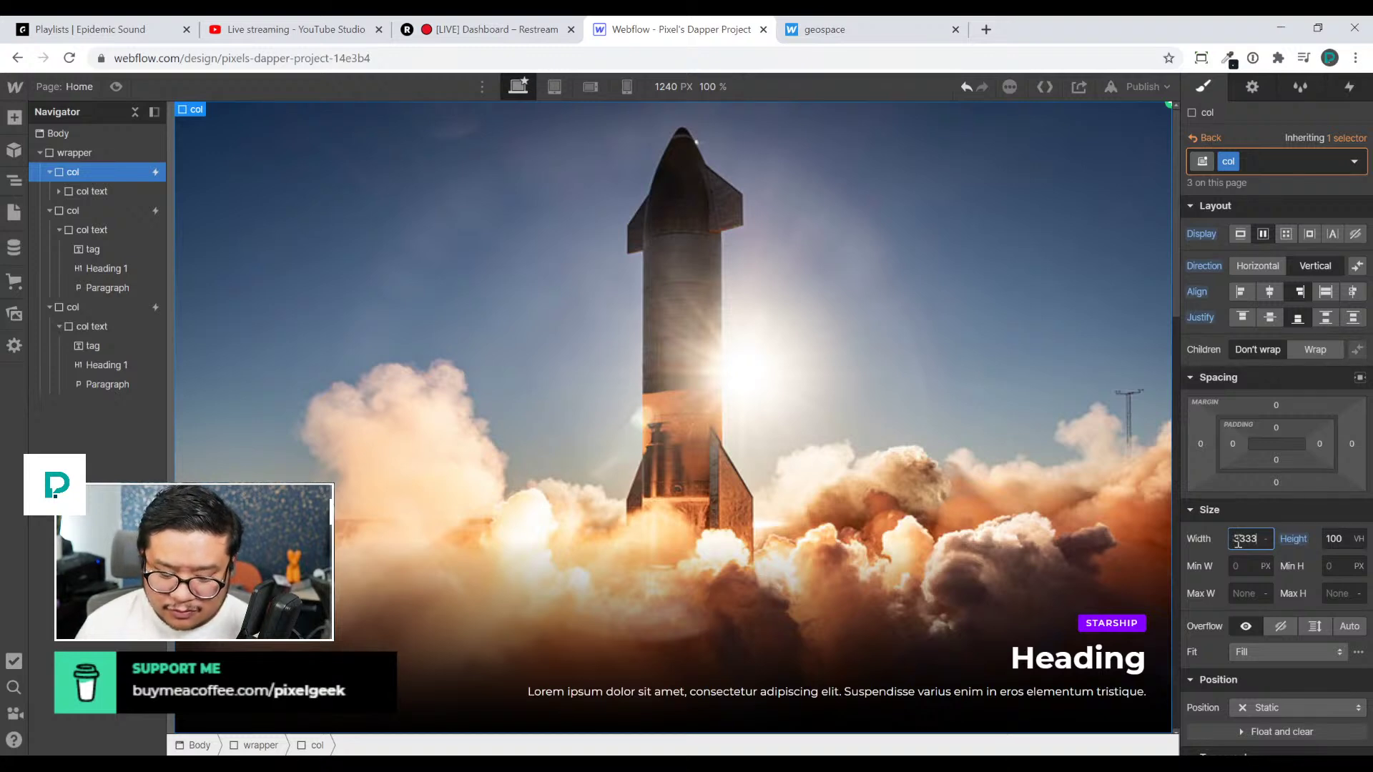
type("%")
key("Return")
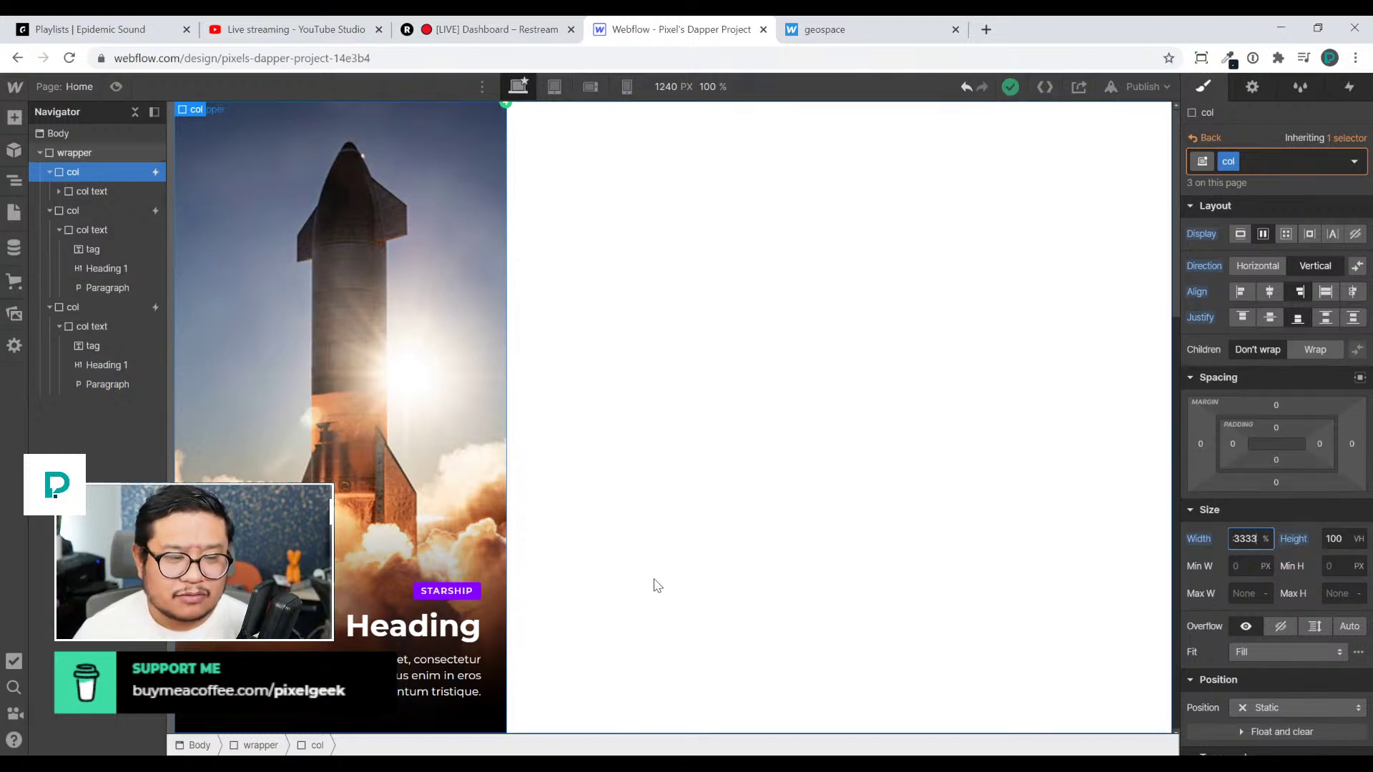
scroll(653, 582, "down", 5)
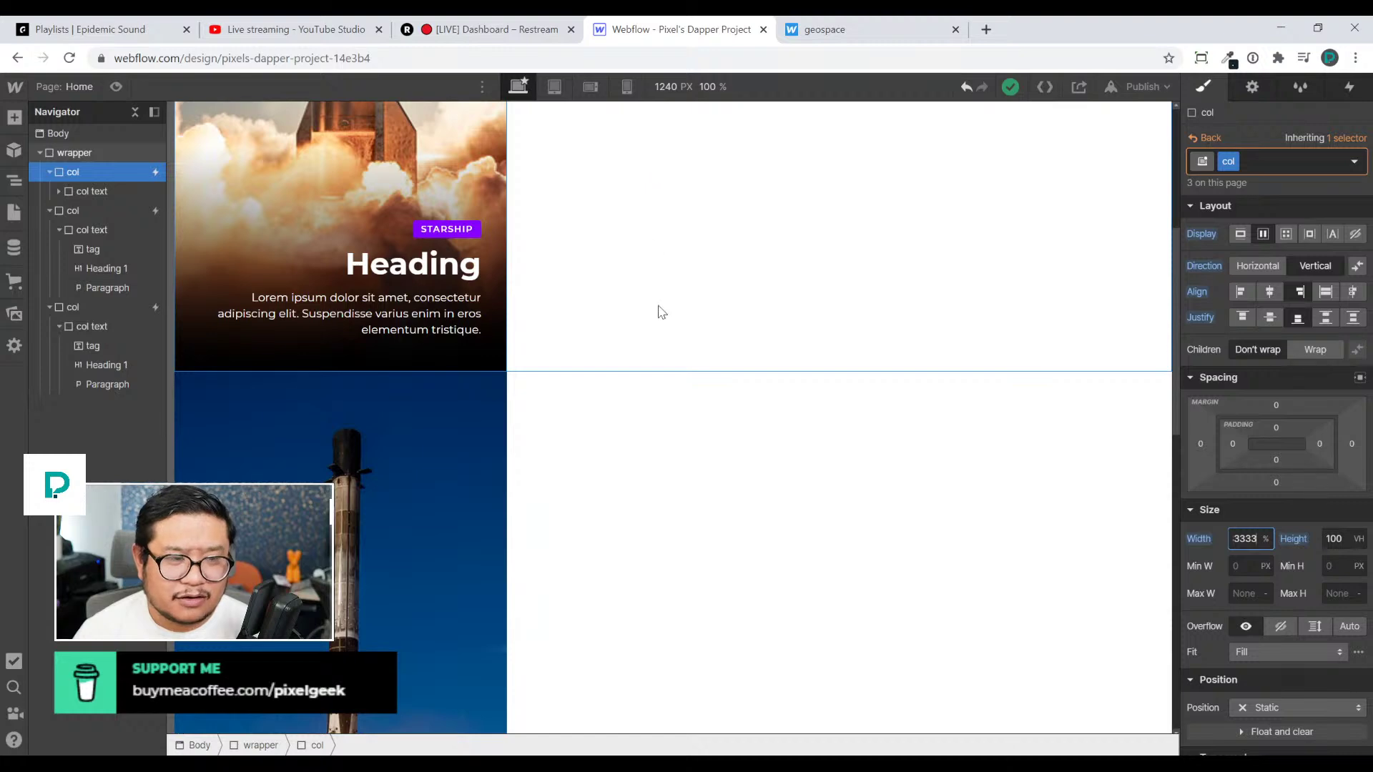
scroll(665, 518, "up", 3)
scroll(666, 518, "up", 2)
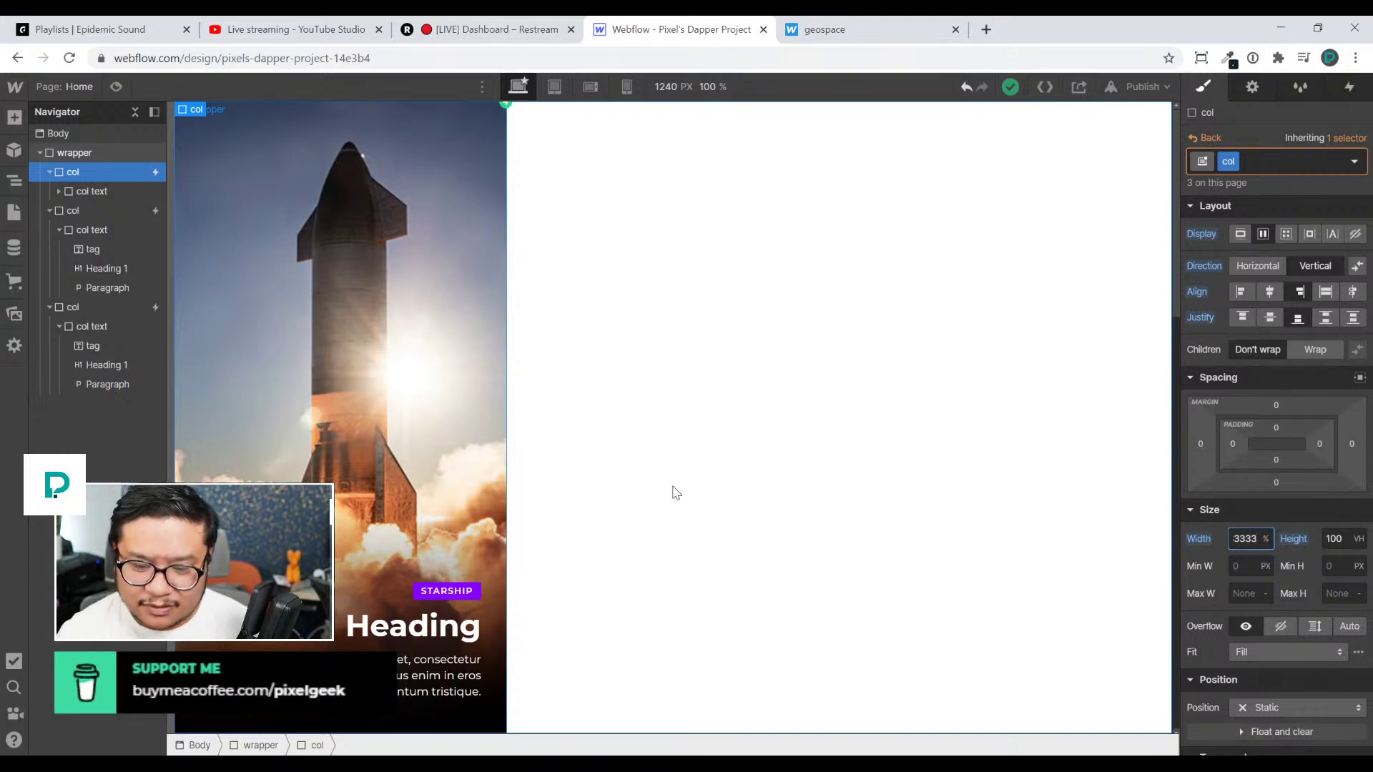
key("Return")
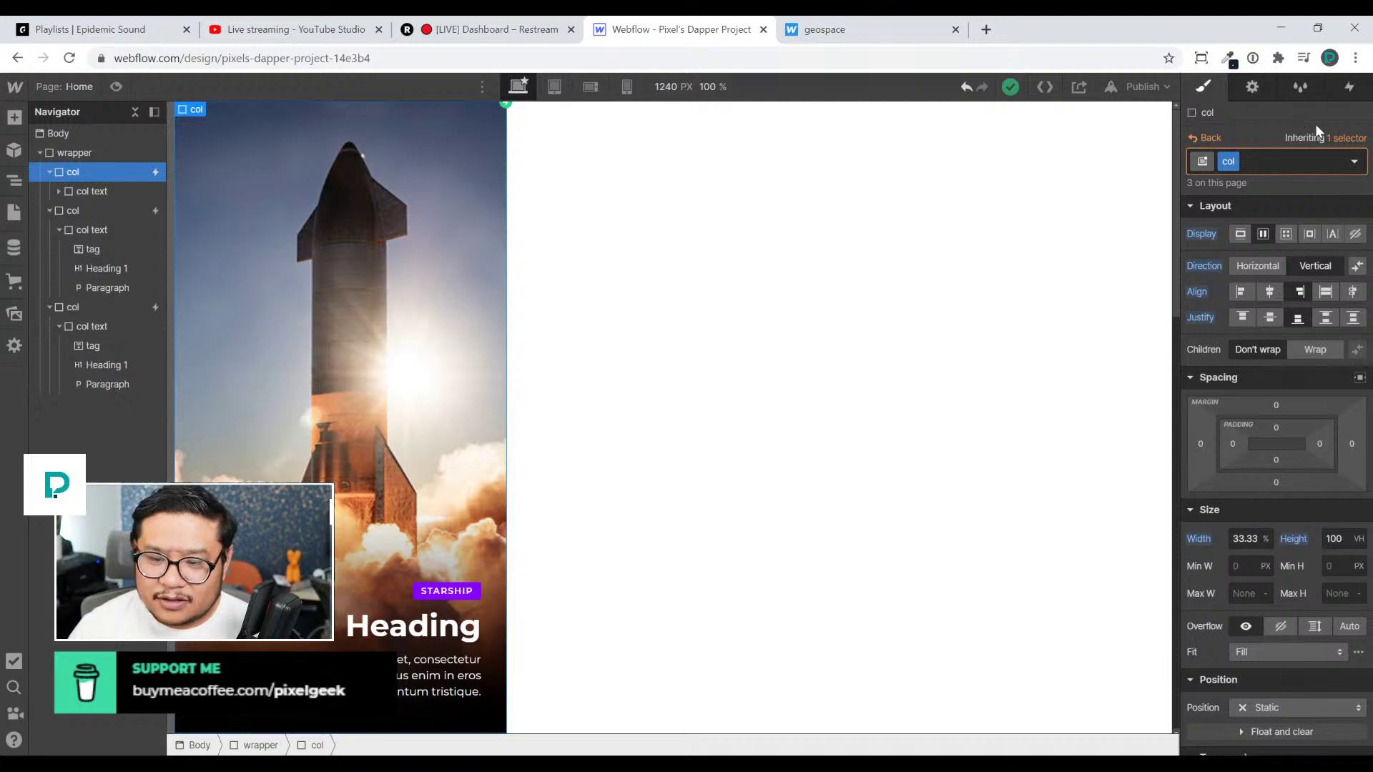
Set the shared col class to Absolute position, anchored left with 0% top, left and bottom offsets and an Auto right offset
type("col1")
key("Return")
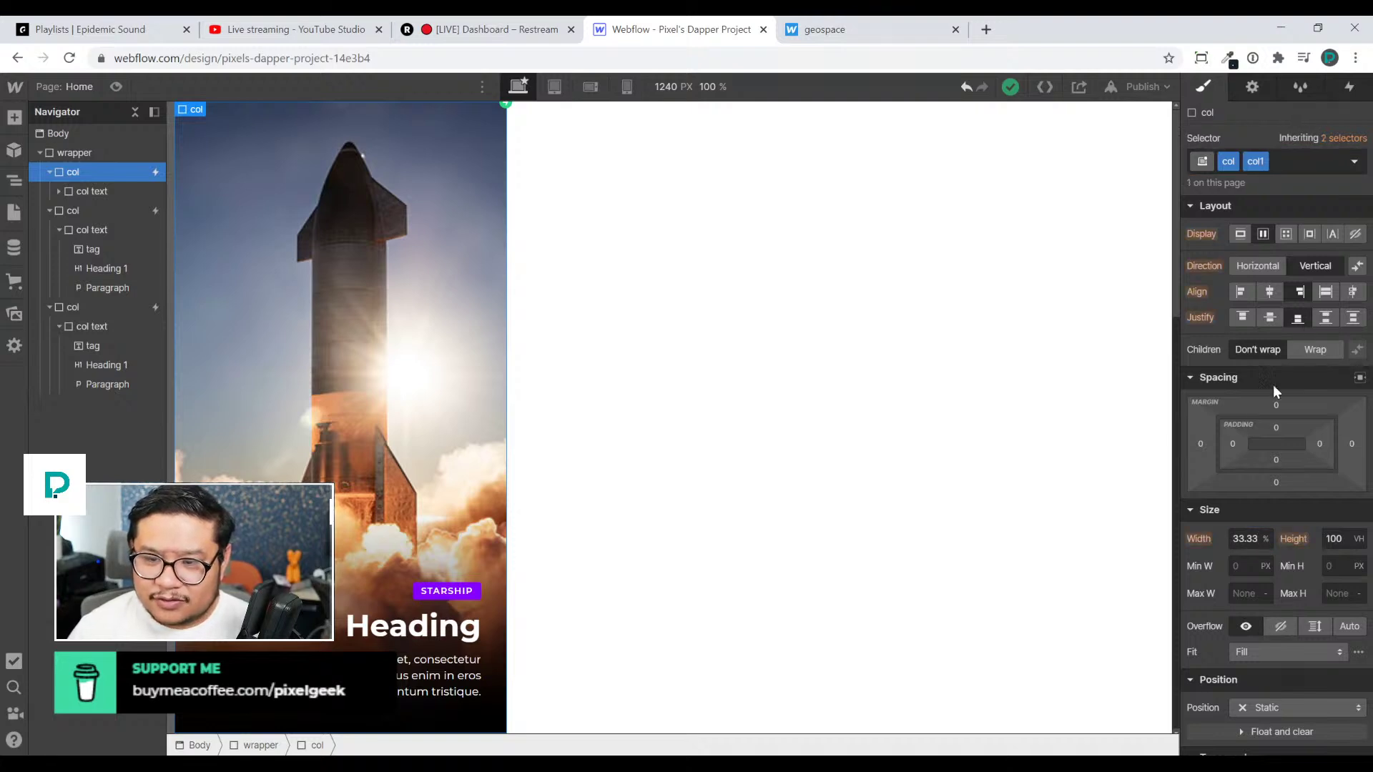
scroll(1273, 384, "down", 3)
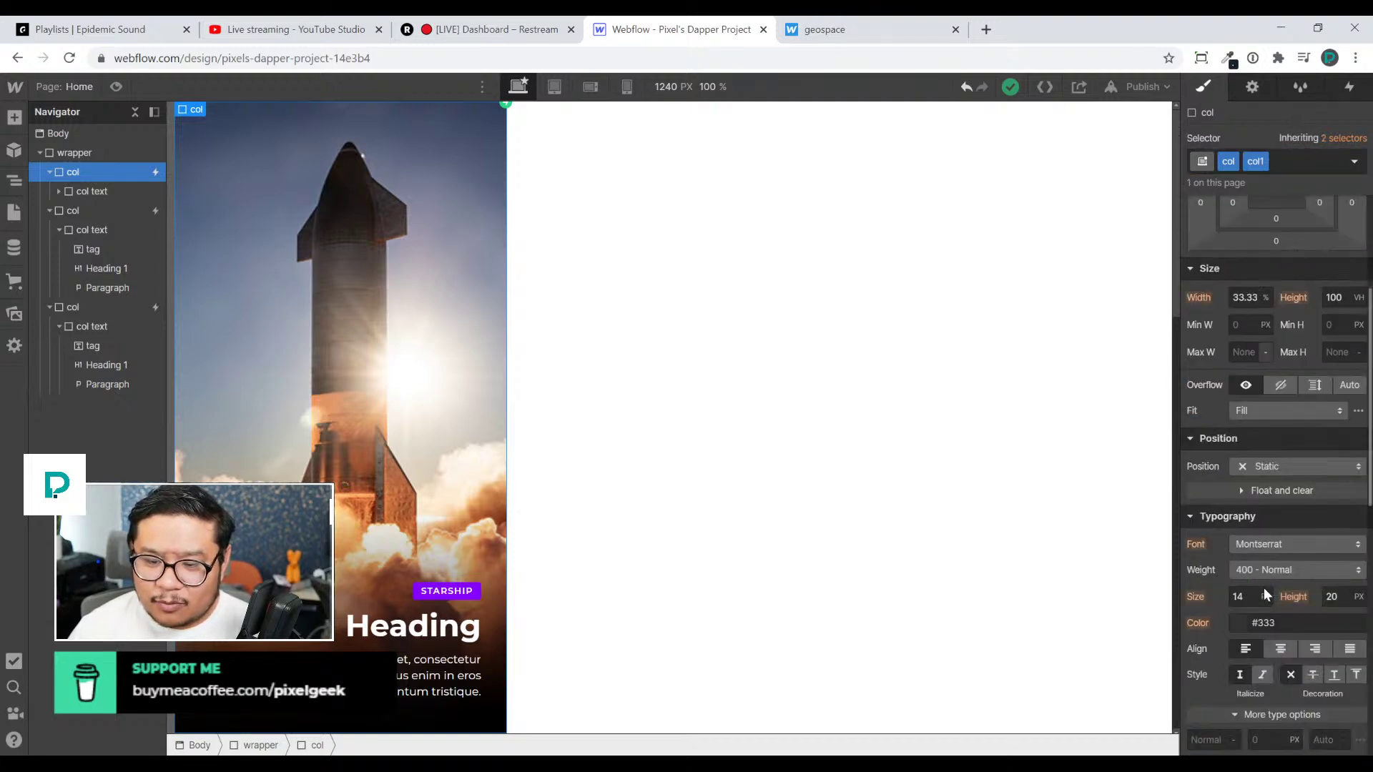
left_click(1344, 138)
left_click(1243, 236)
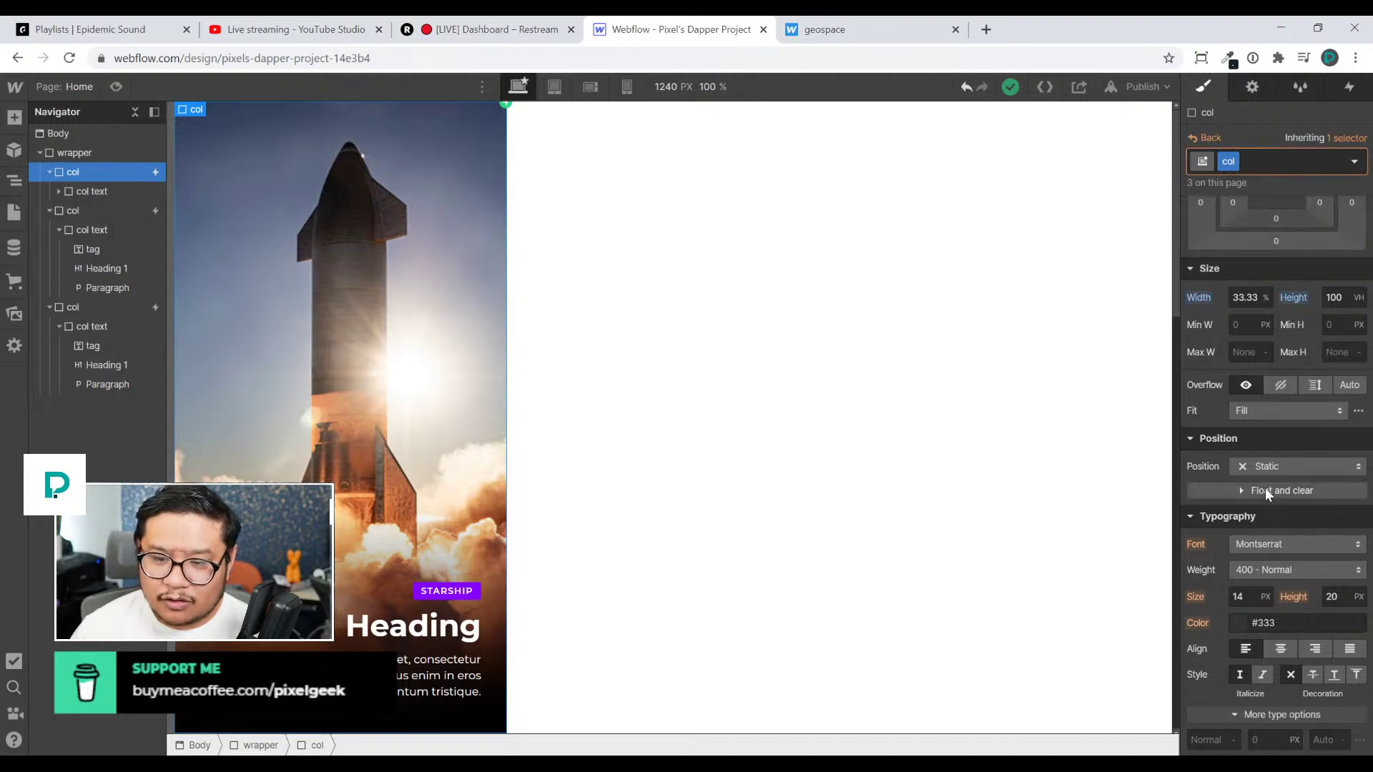
left_click(1260, 467)
left_click(1259, 500)
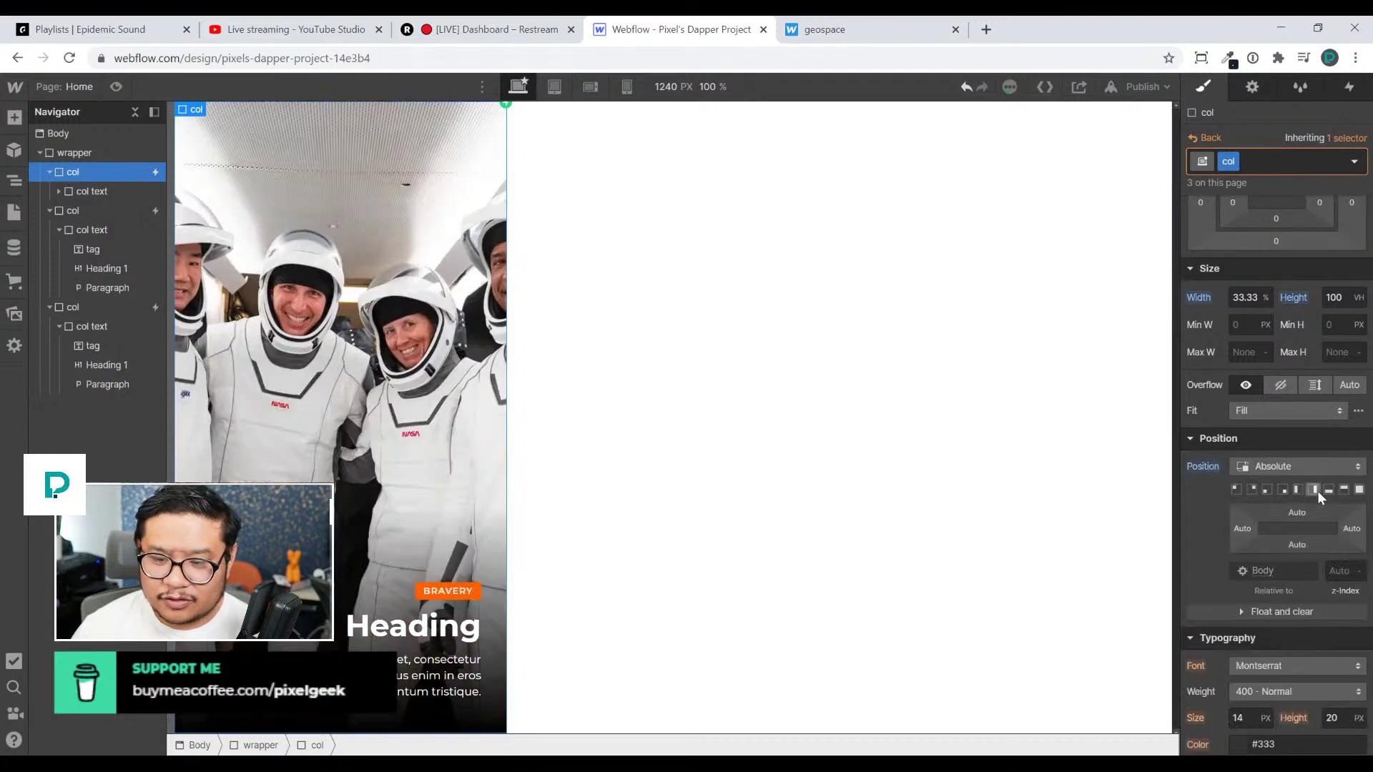
left_click(1298, 489)
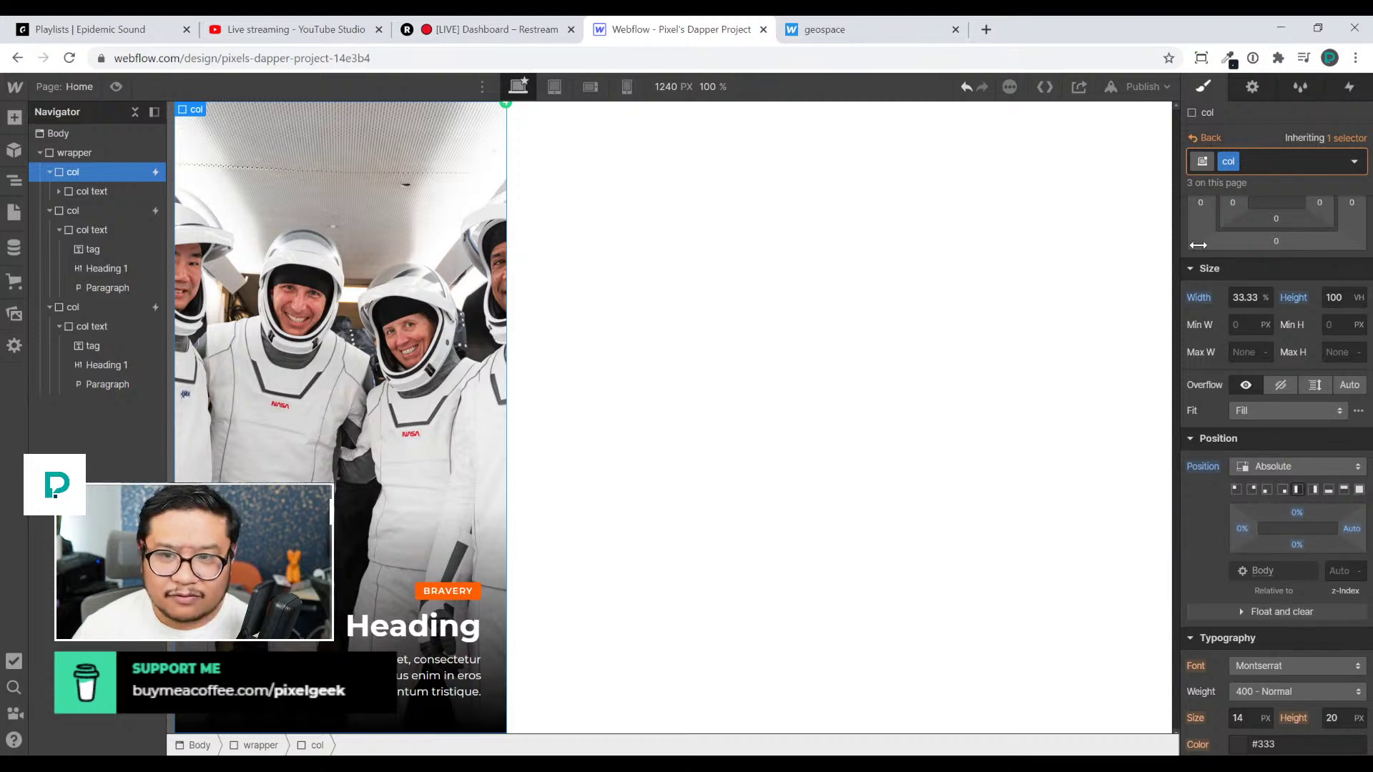
Set the second column's left position offset to 33.3333%
left_click(1209, 137)
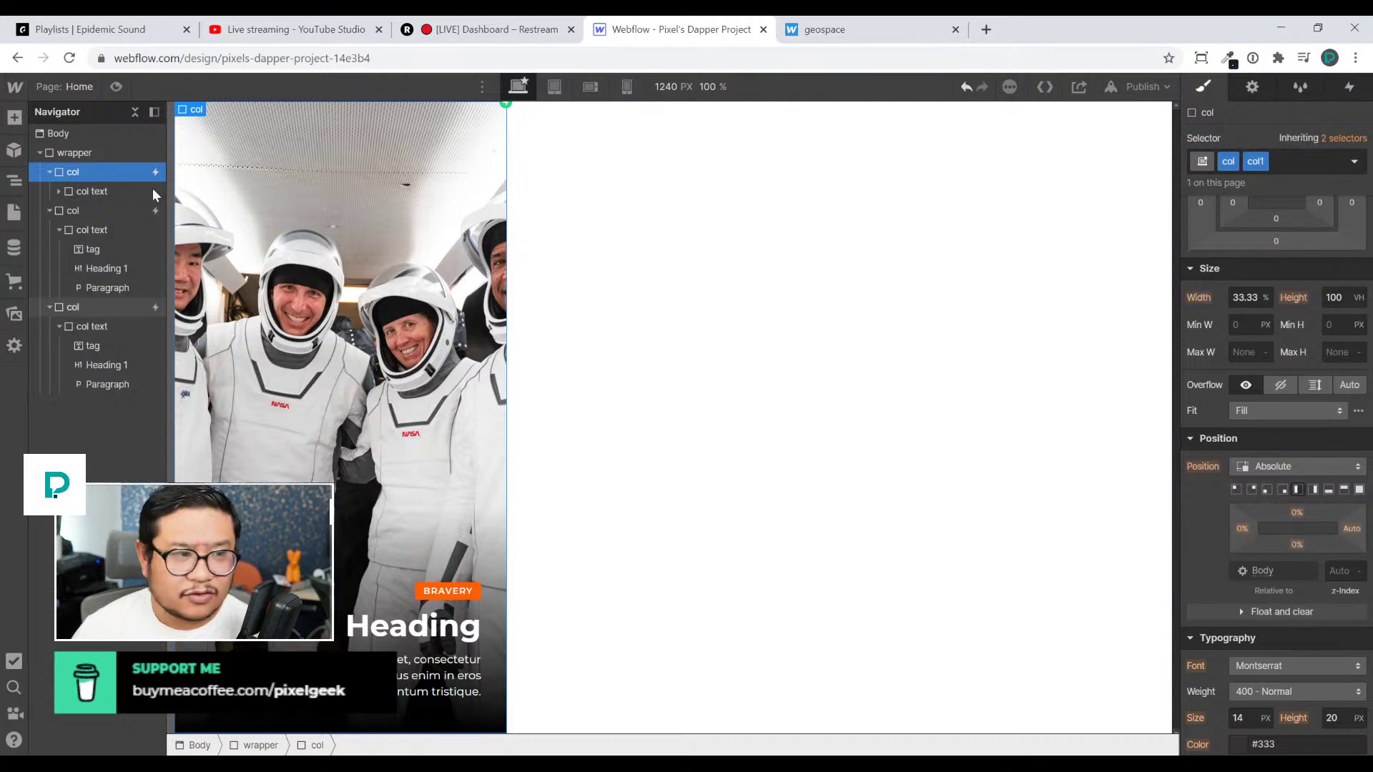
left_click(86, 206)
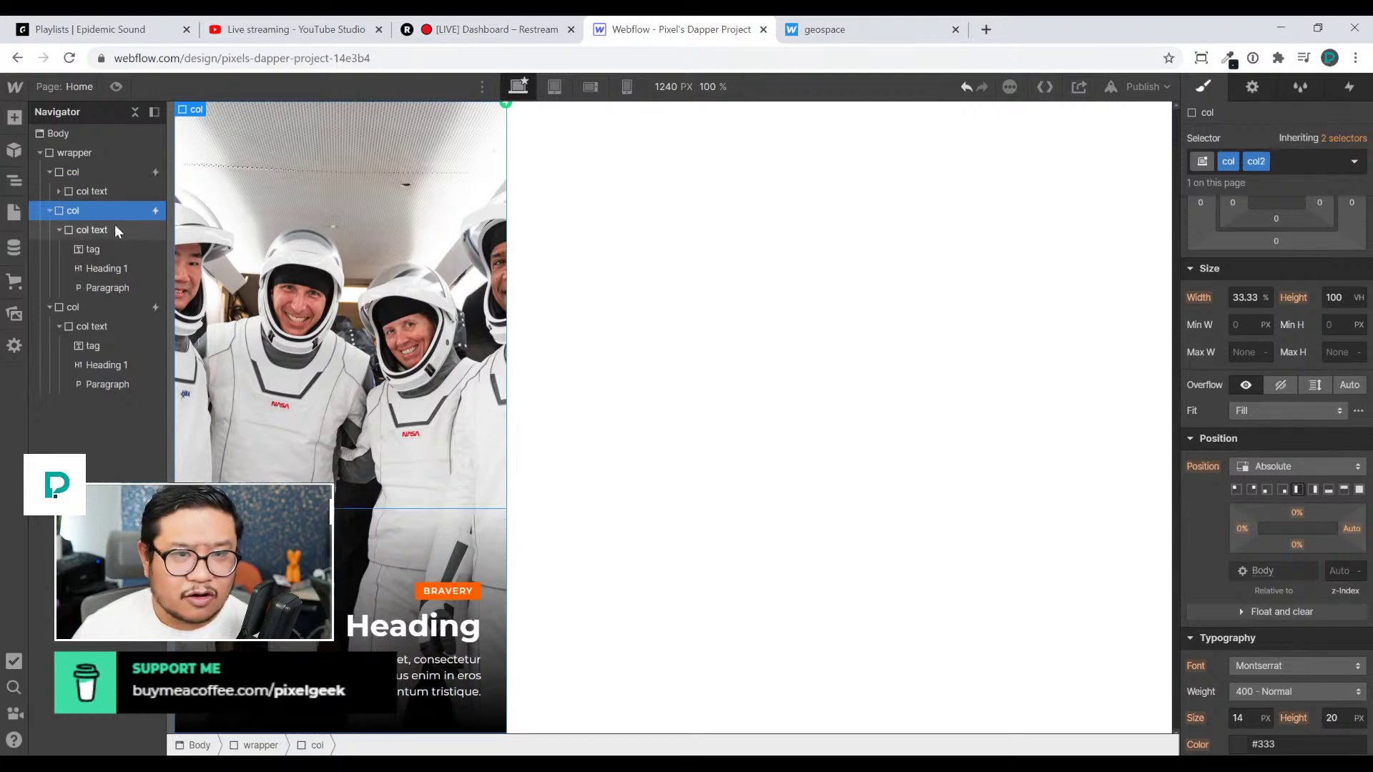
left_click(1242, 529)
type("33")
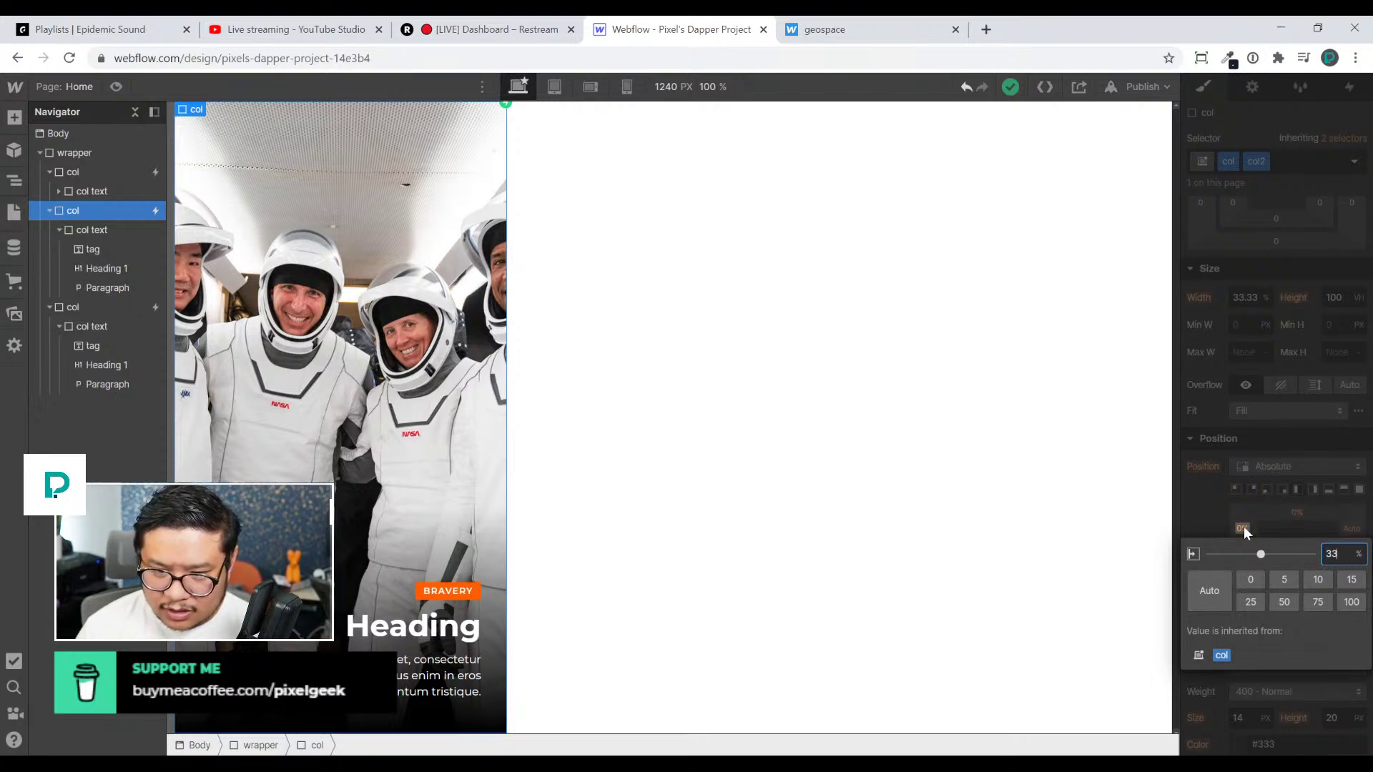
type(".3333")
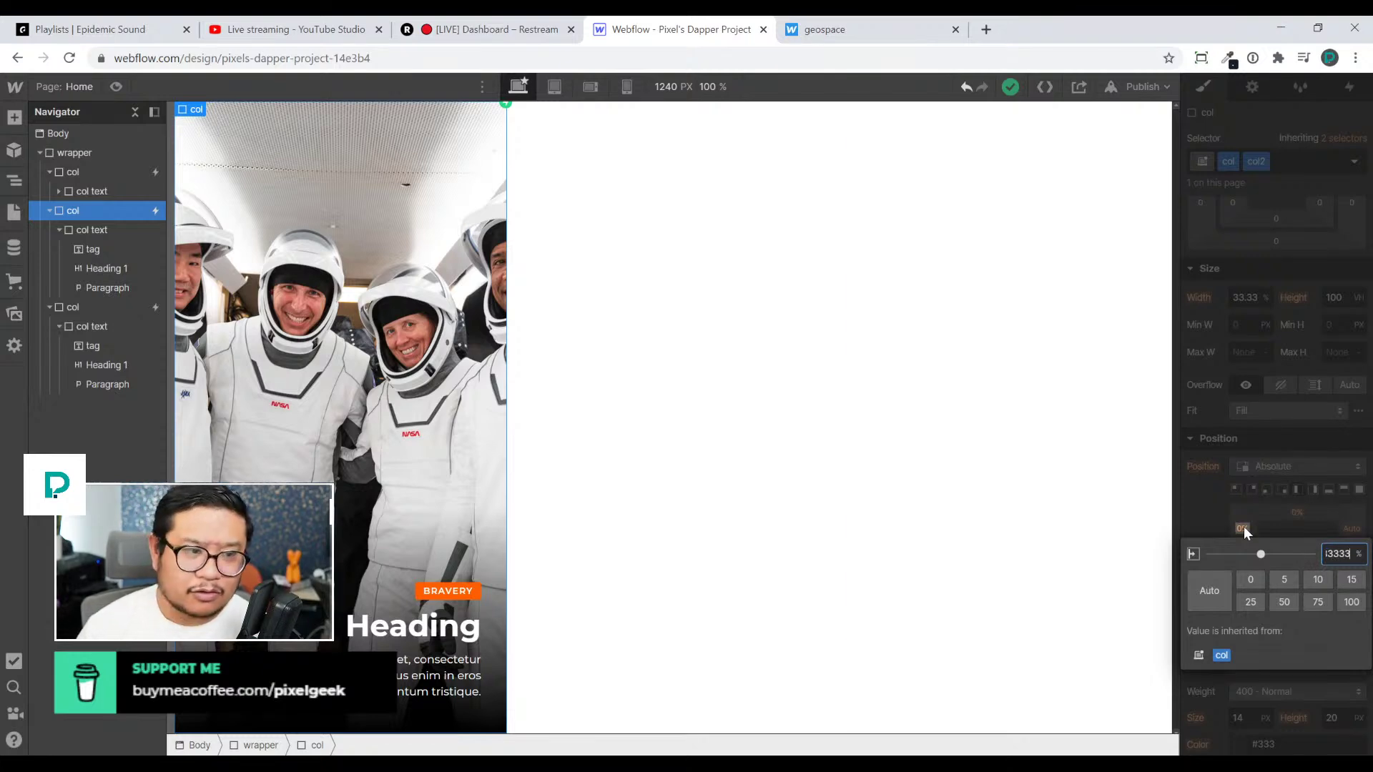
key("Return")
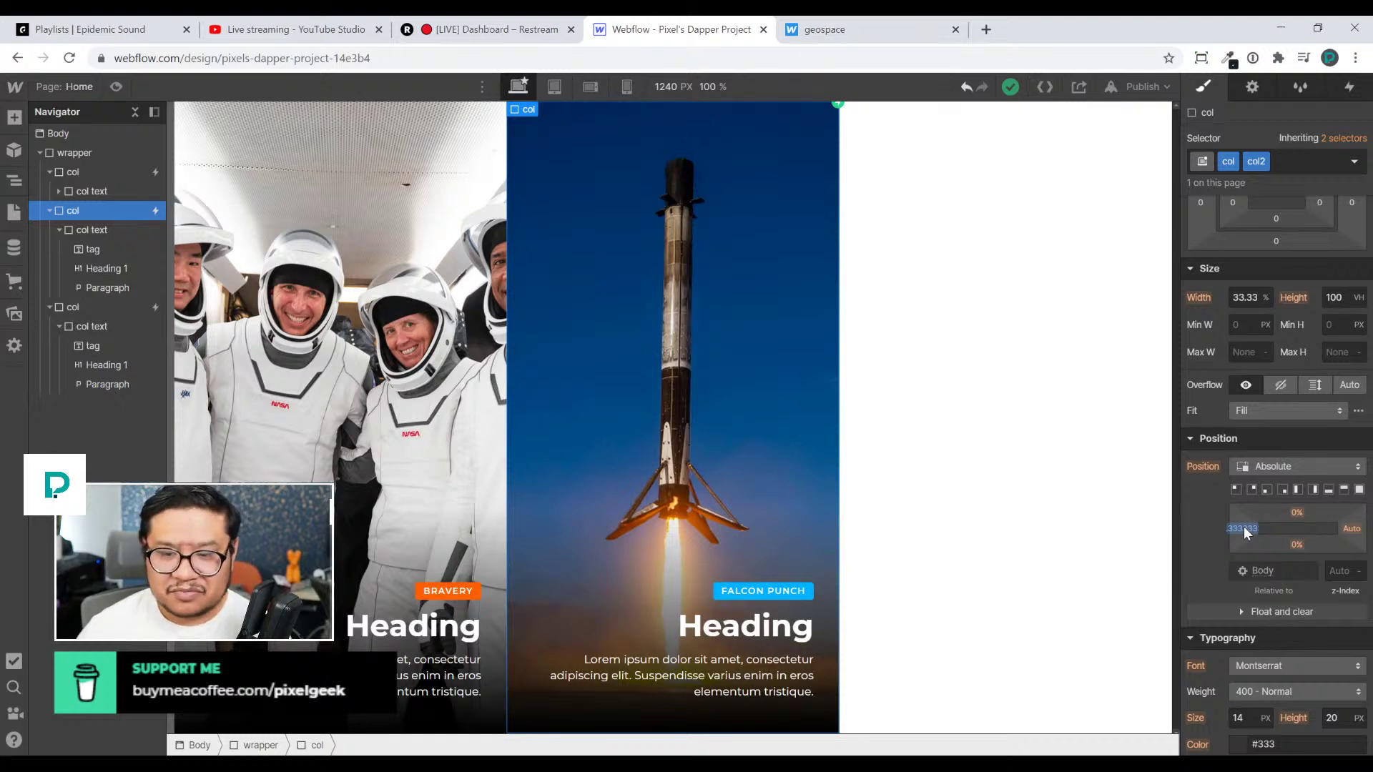
Set the third column's left position offset to Auto and its right offset to 0%
left_click(104, 314)
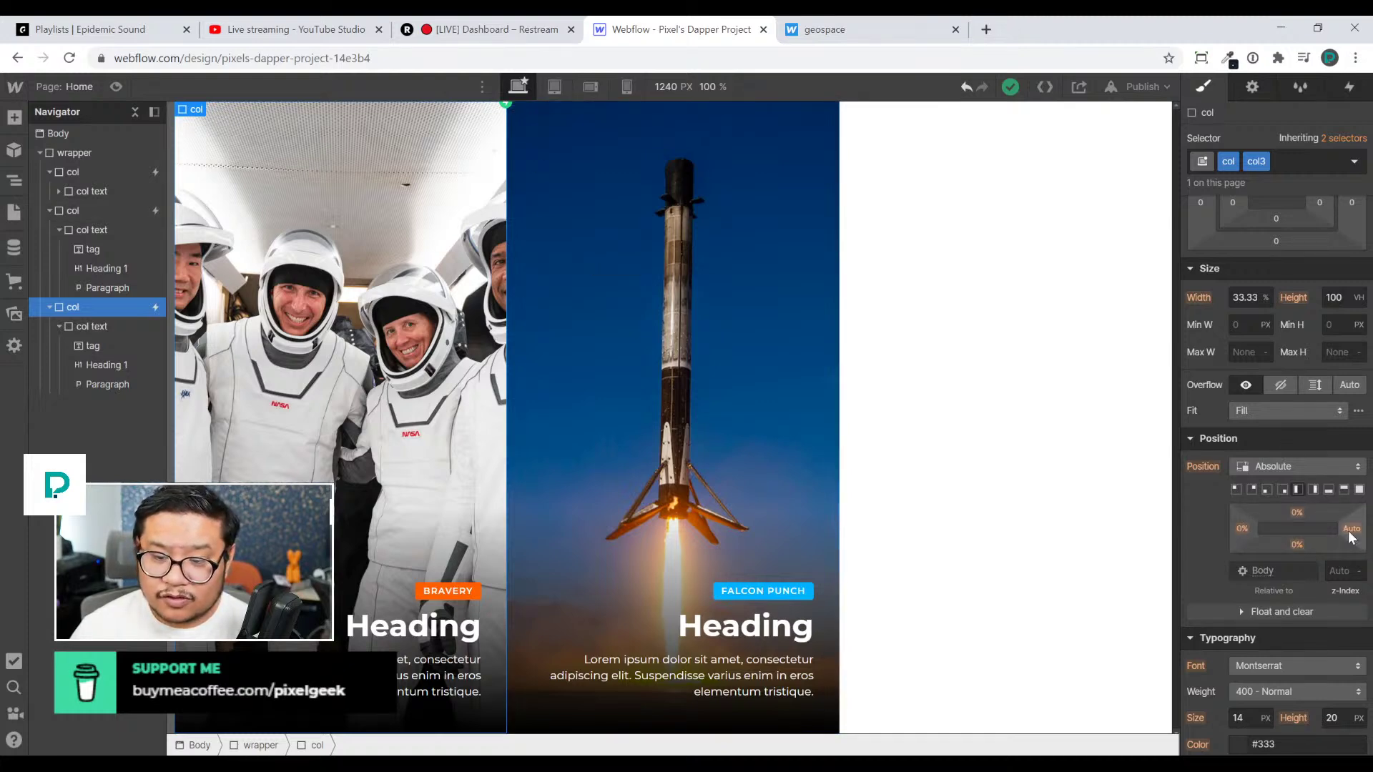
left_click(1245, 530)
type("auto")
key("Return")
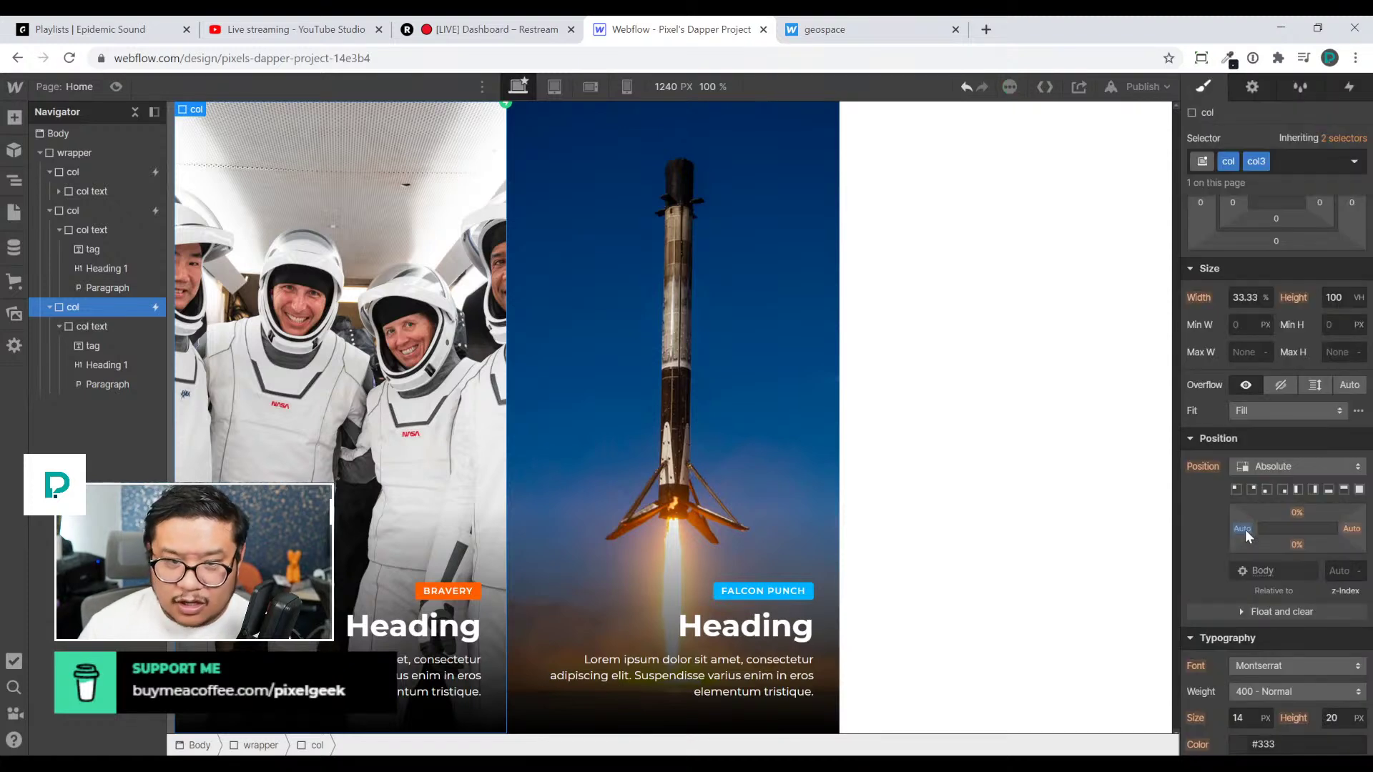
left_click(1352, 528)
type("0")
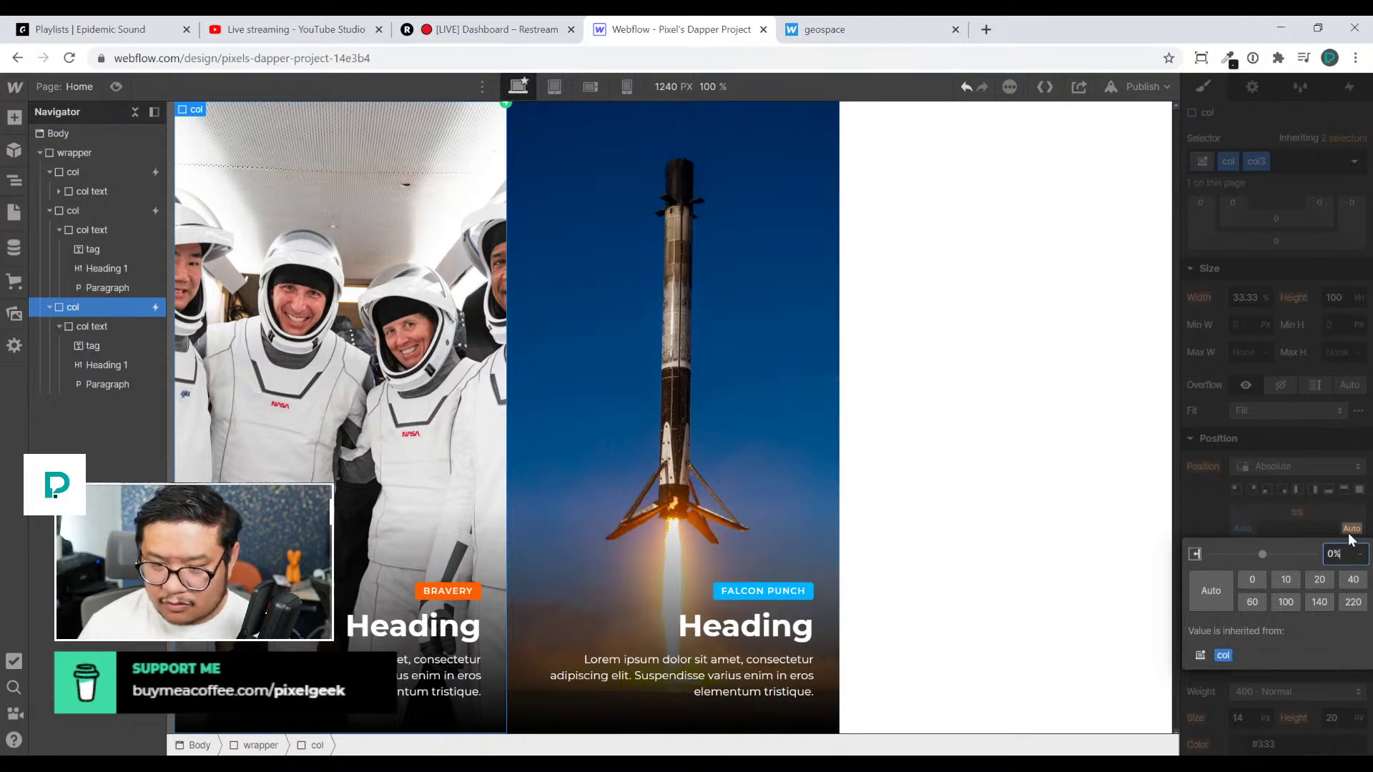
key("Return")
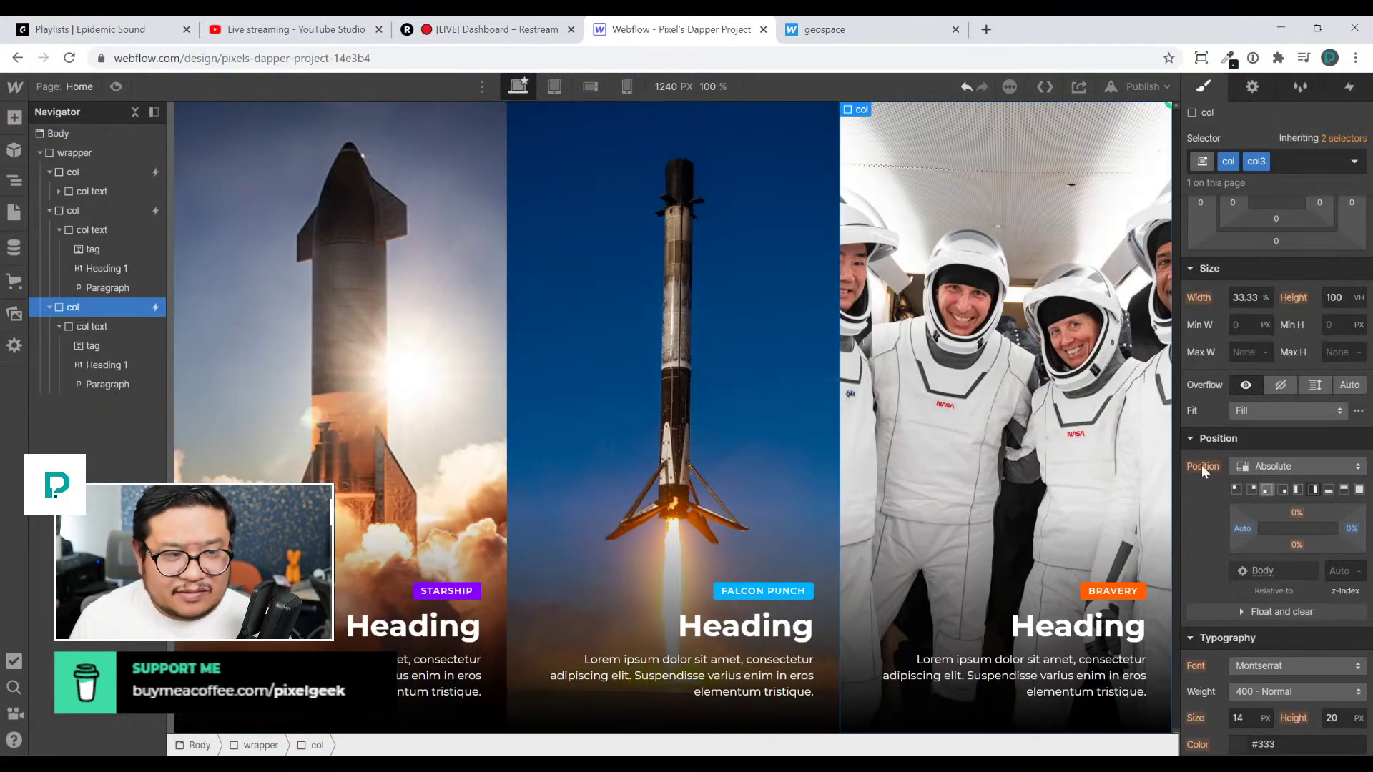
Try widths of 40% and 30% on the first column, and set it back to 33.33%
left_click(95, 171)
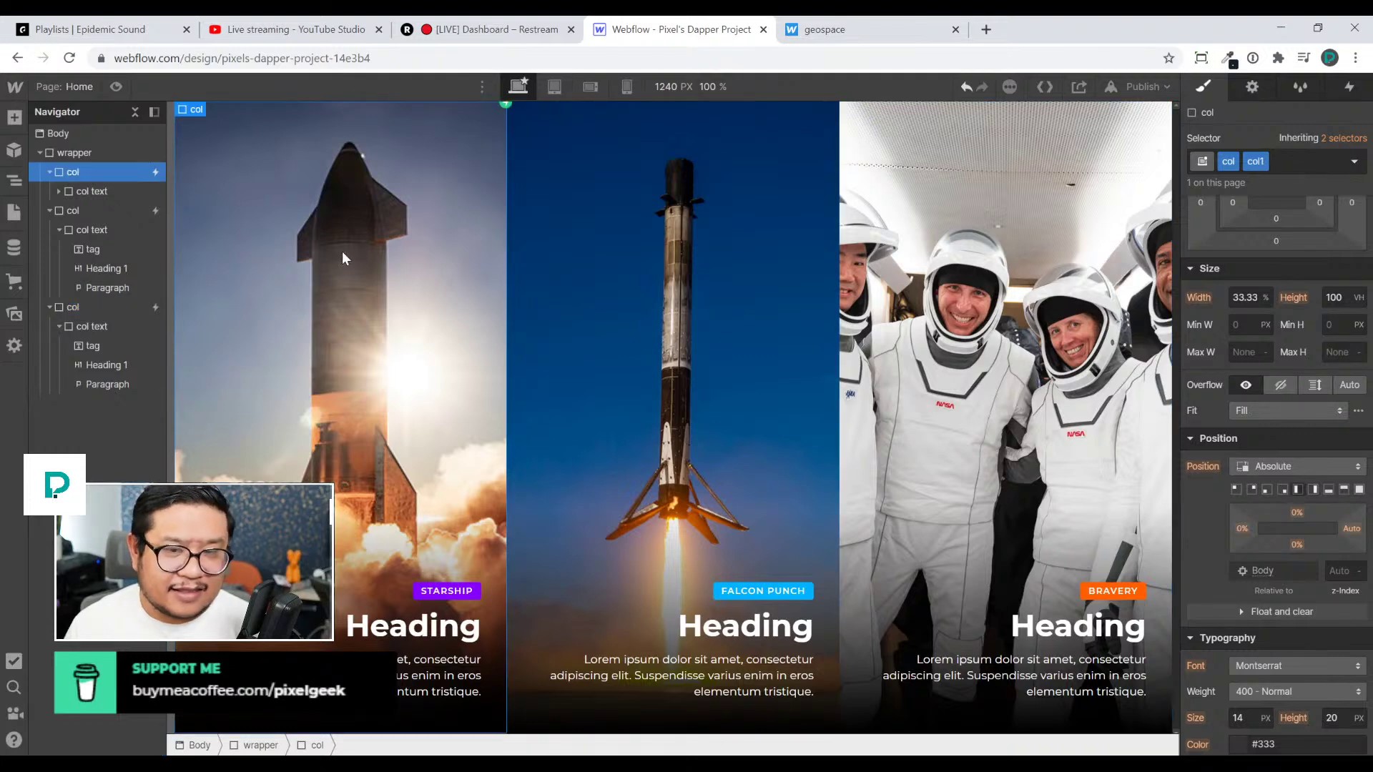
left_click(1244, 298)
key("shift+Up")
key("shift+Up")
key("shift+Up")
key("shift+Up")
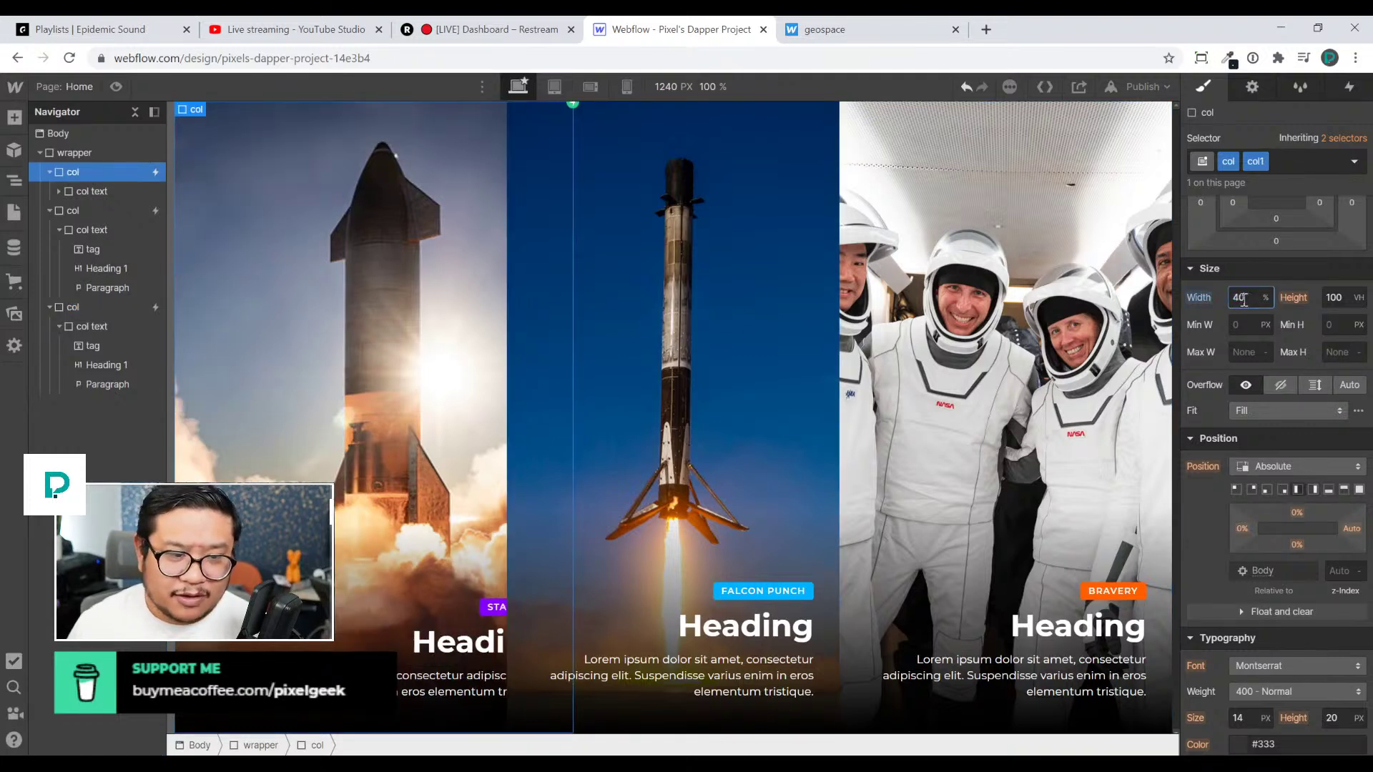
key("shift+Down")
key("shift+Down")
key("shift+Down")
key("shift+Down")
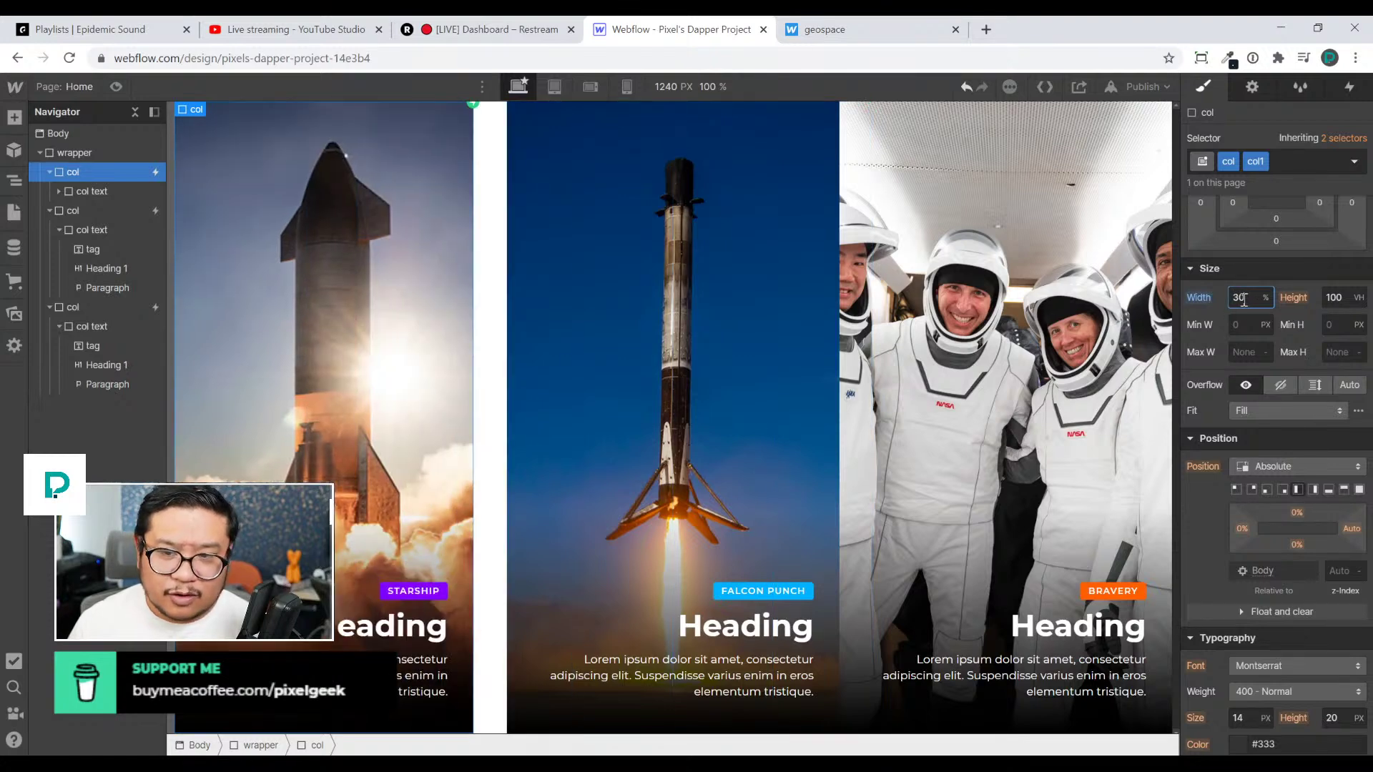
type("33.33")
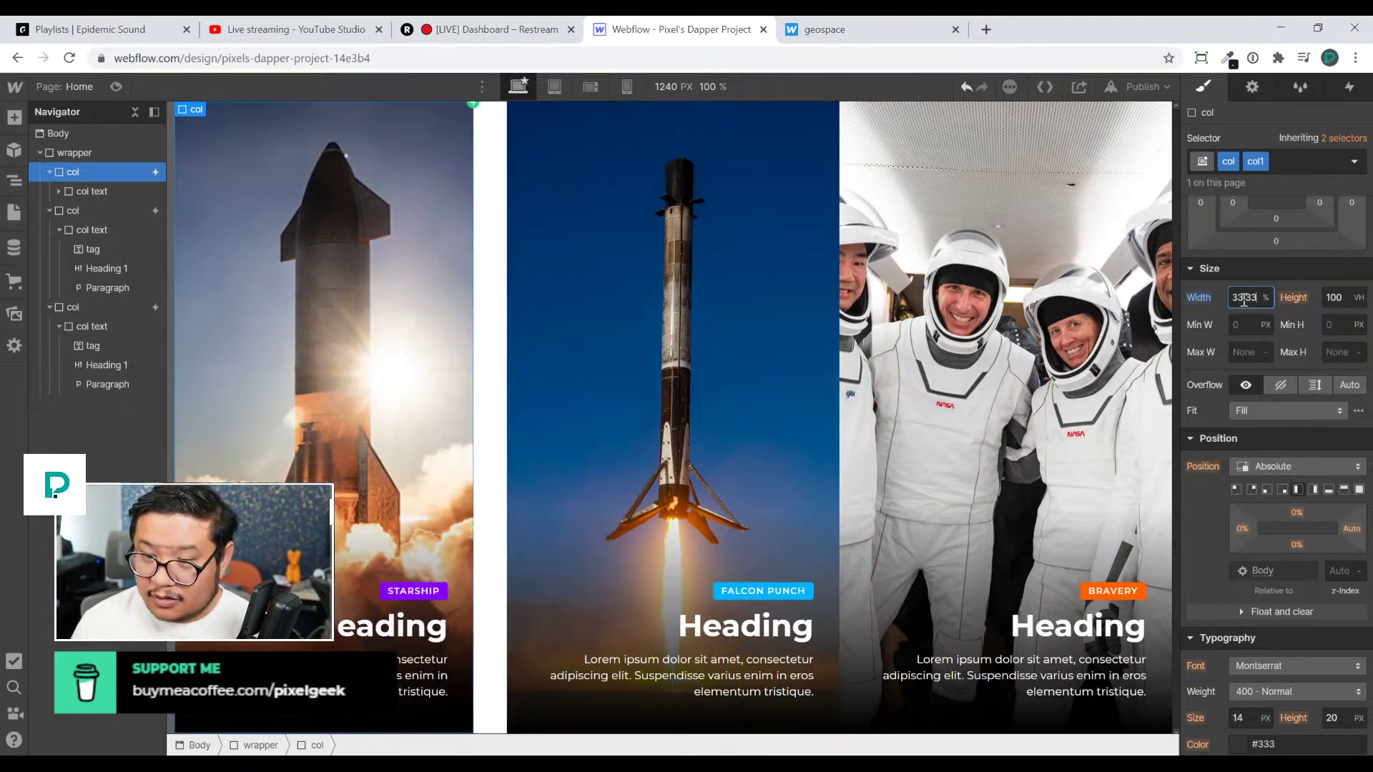
key("Return")
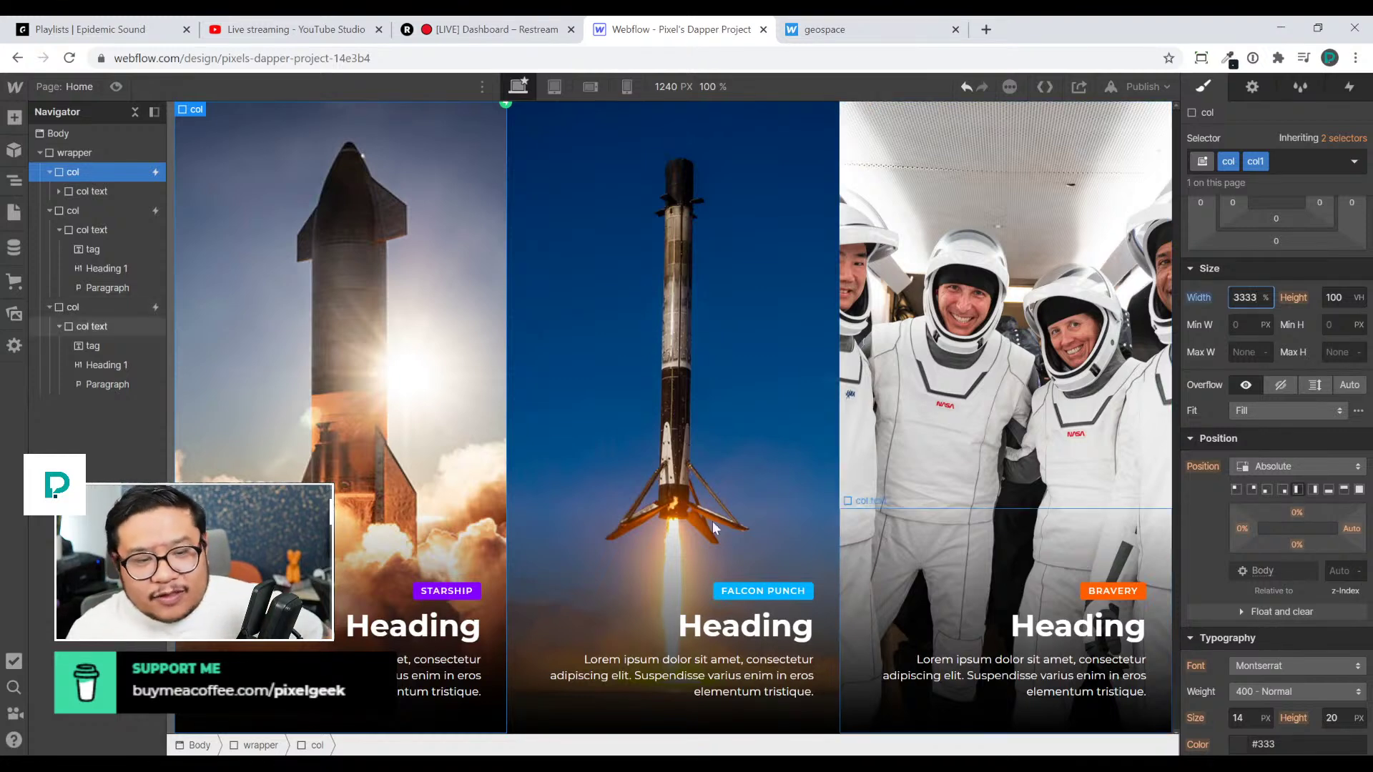
Switch to the geospace reference site, open and close the Natives and Space Lunacy panels, and return to Webflow
left_click(823, 29)
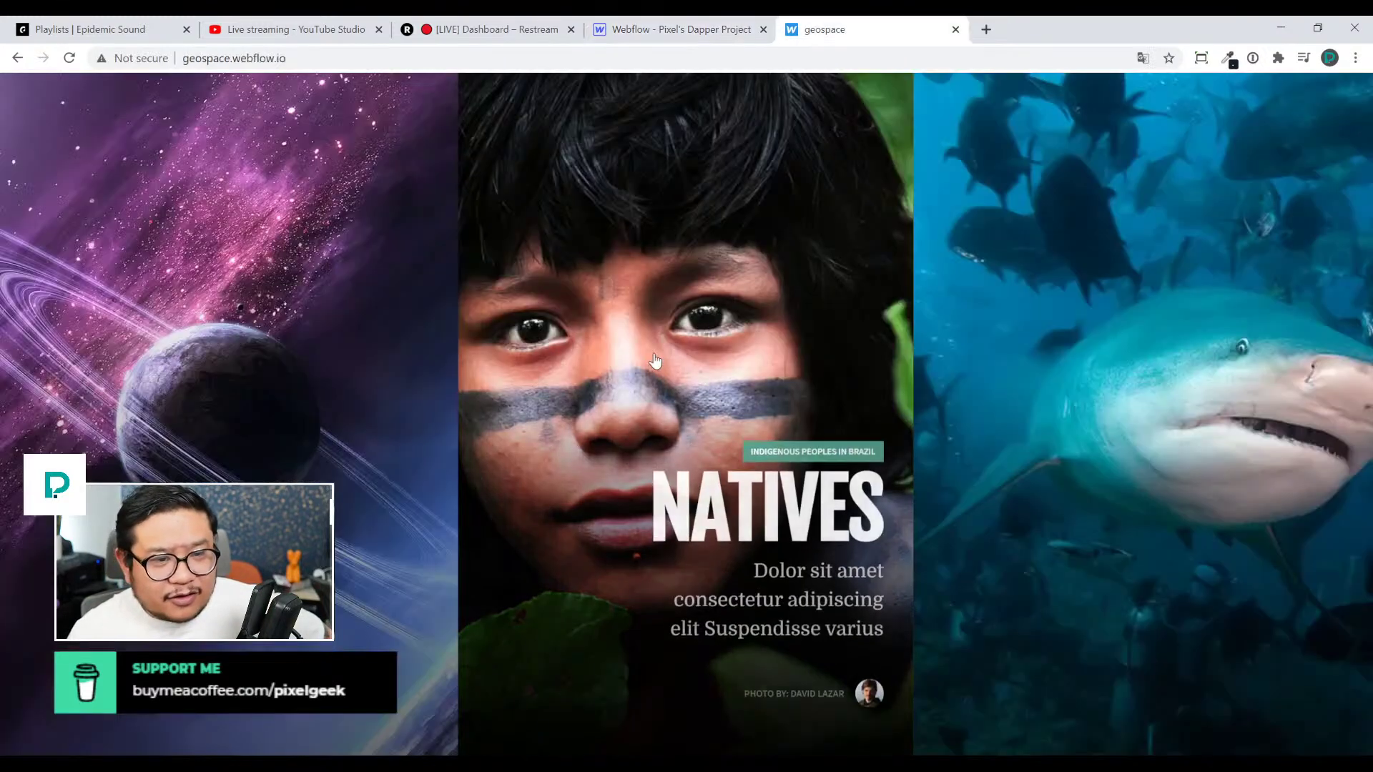
left_click(655, 360)
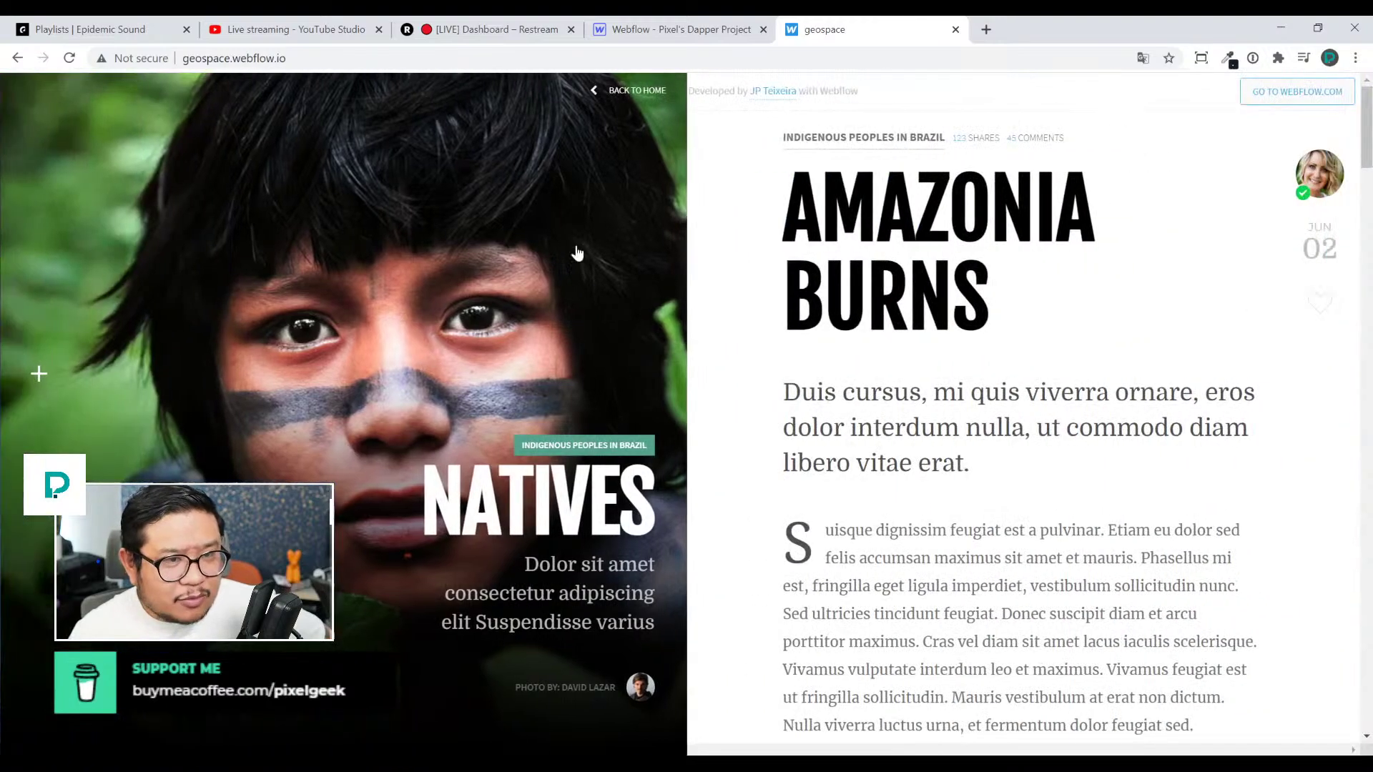
left_click(635, 90)
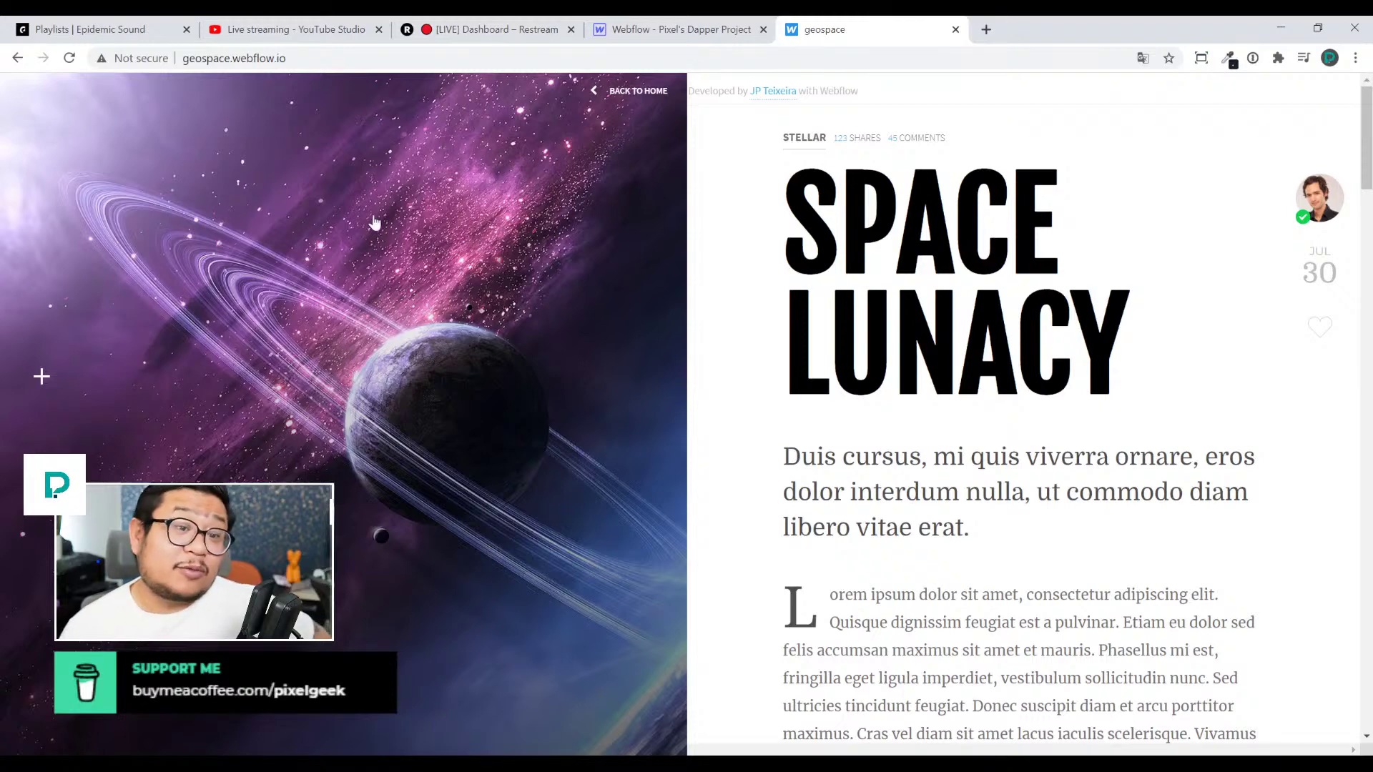
left_click(637, 90)
left_click(662, 33)
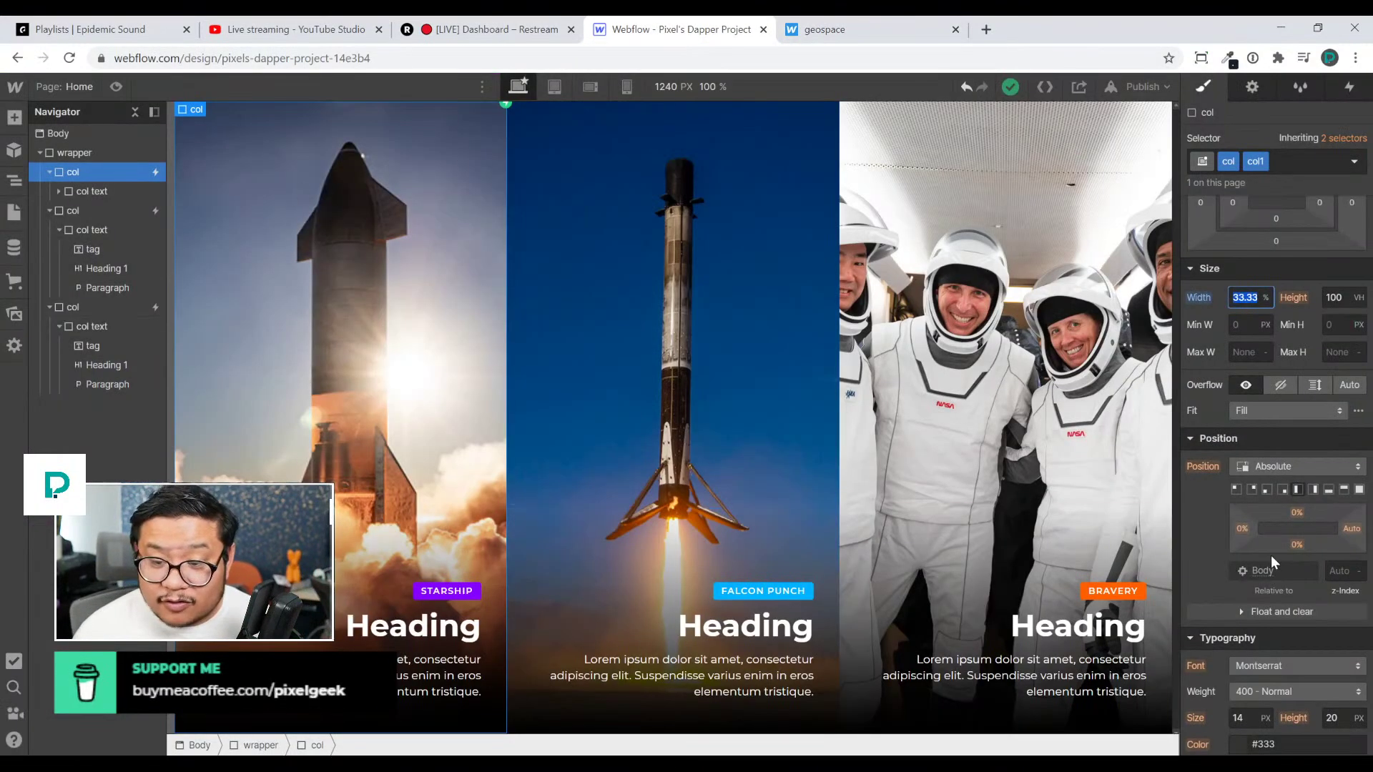
Set the first column's z-index to 10
left_click(1334, 572)
type("1")
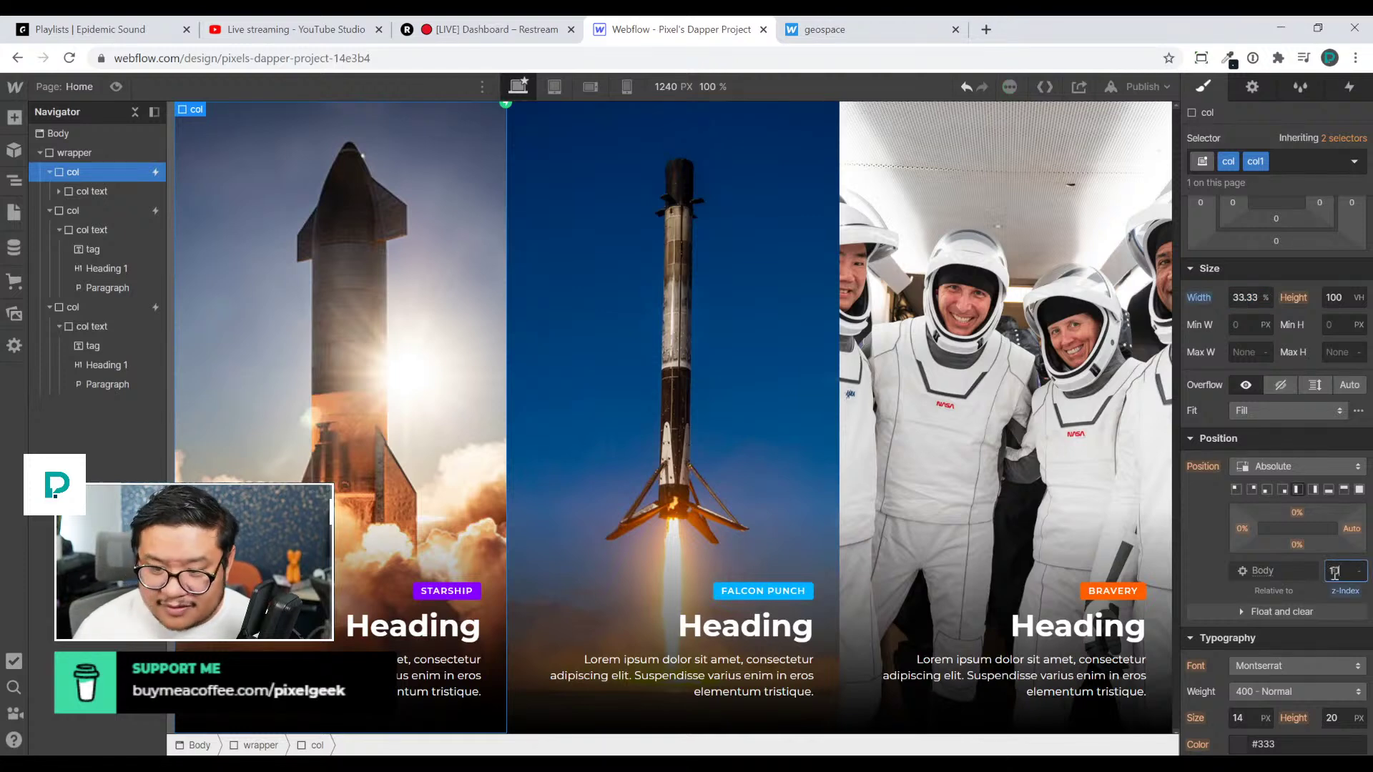
type("0")
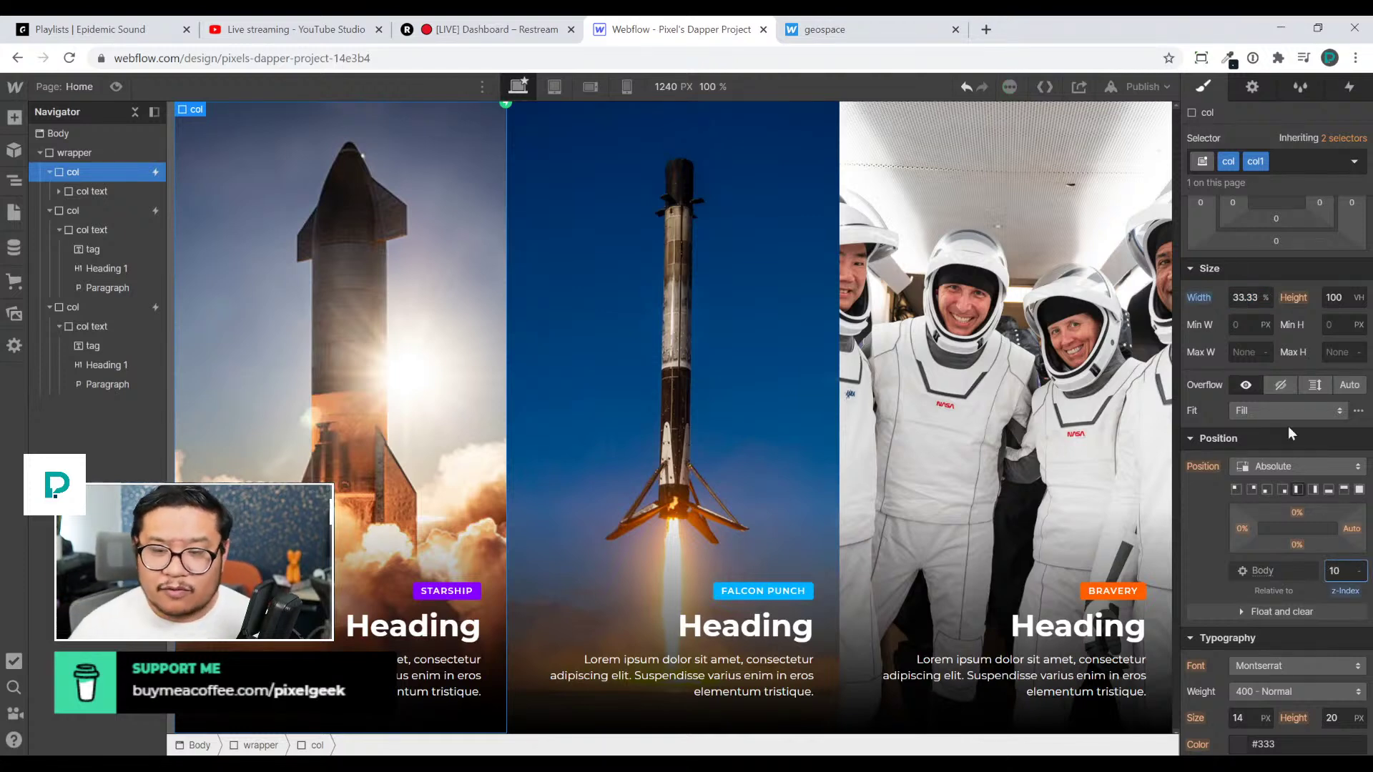
Try widths from 45% to 53% on the first column, and restore it to 33.33%
left_click(1254, 295)
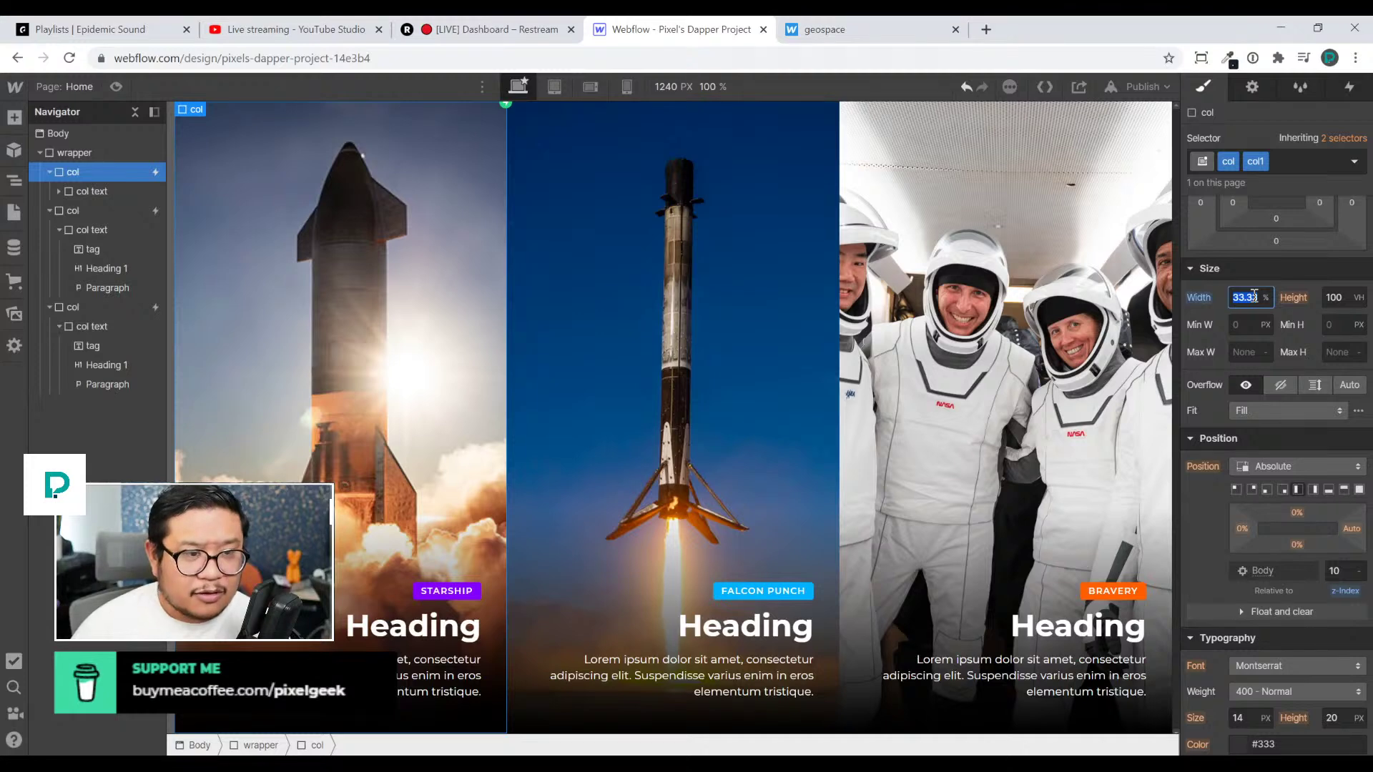
type("45")
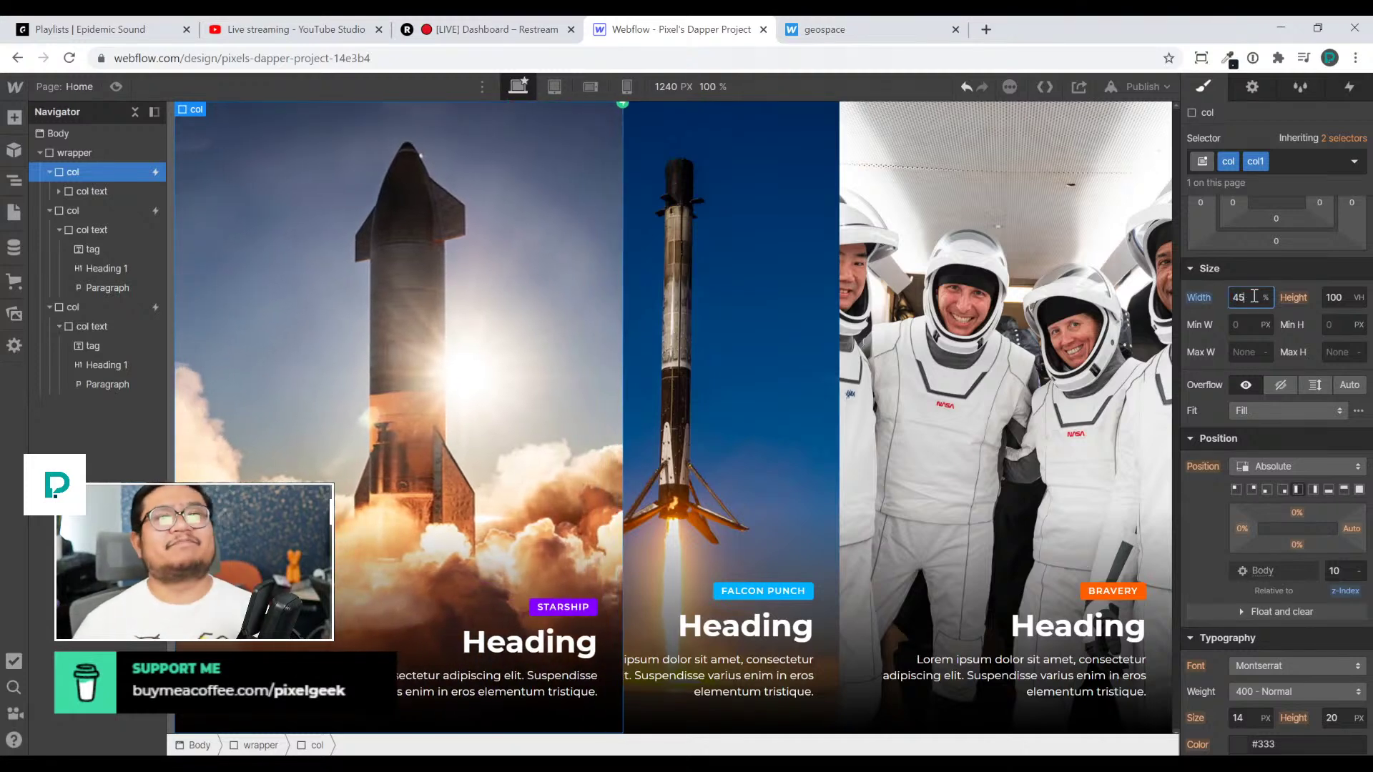
key("Up")
key("Up")
key("Up")
key("Up")
key("Up")
key("Up")
key("Up")
key("Up")
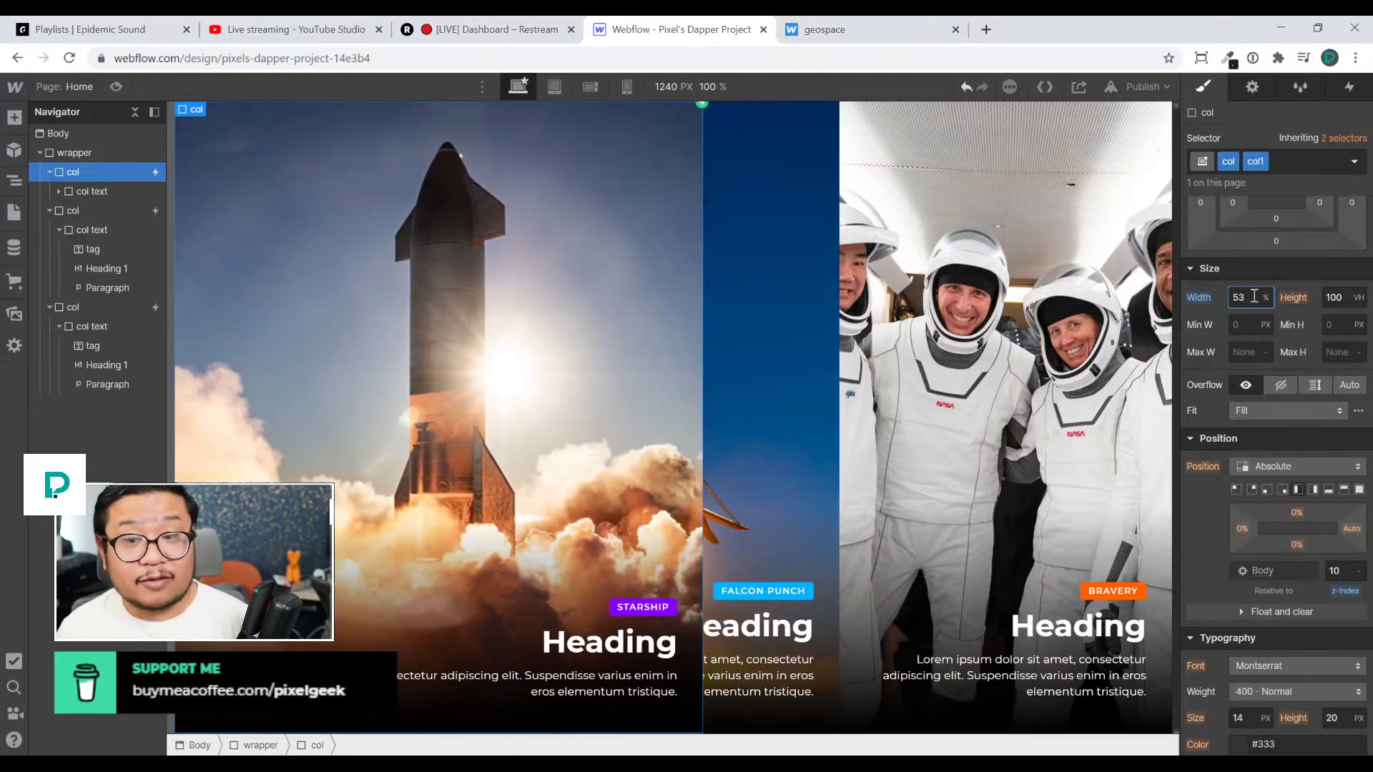
key("BackSpace")
key("BackSpace")
type("33.33")
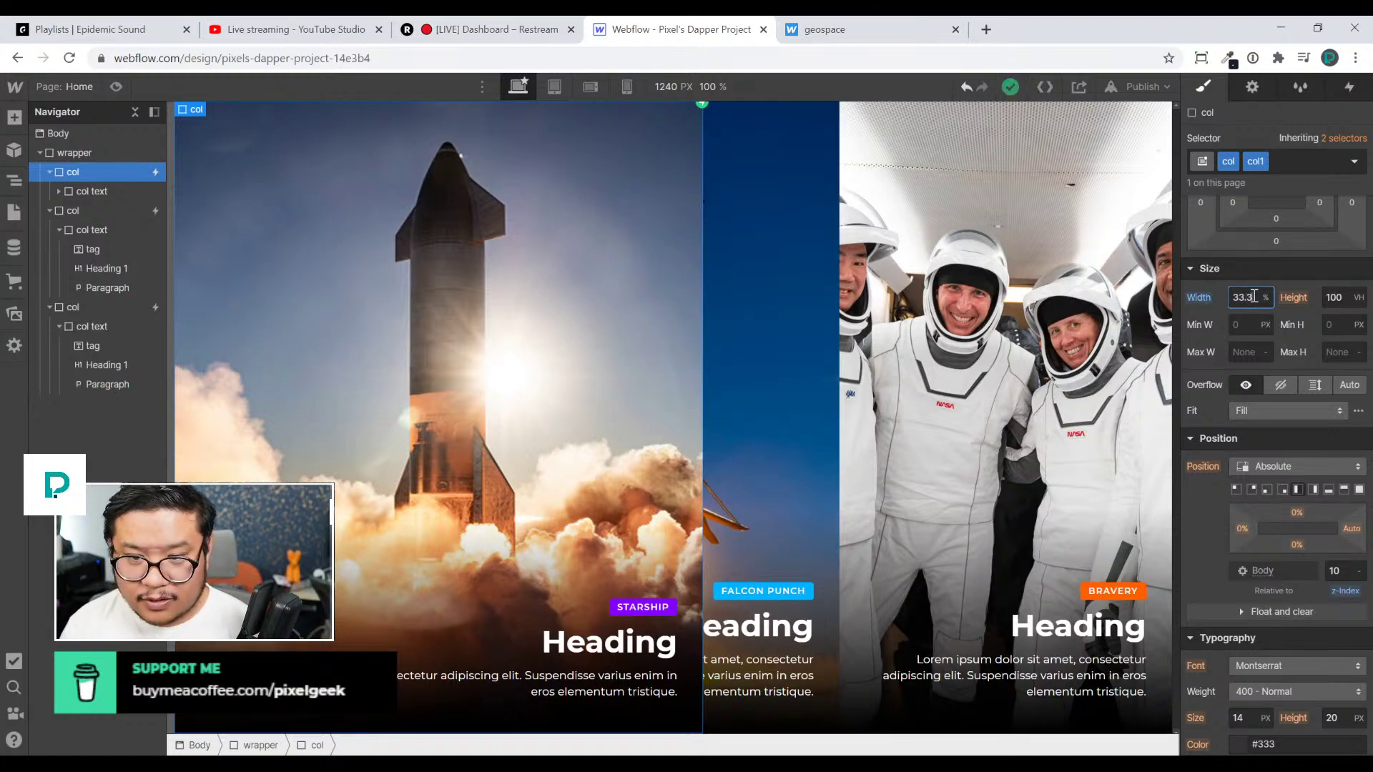
type("33")
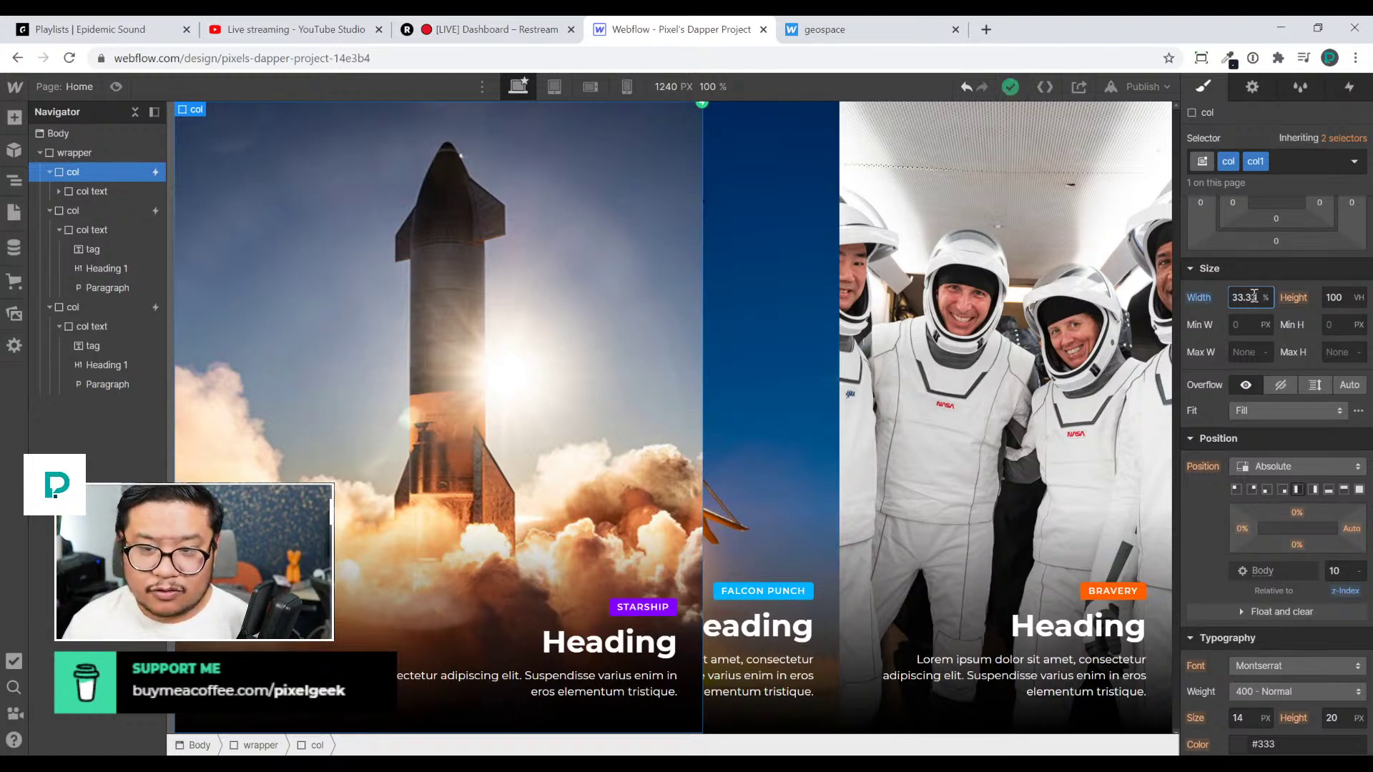
key("Return")
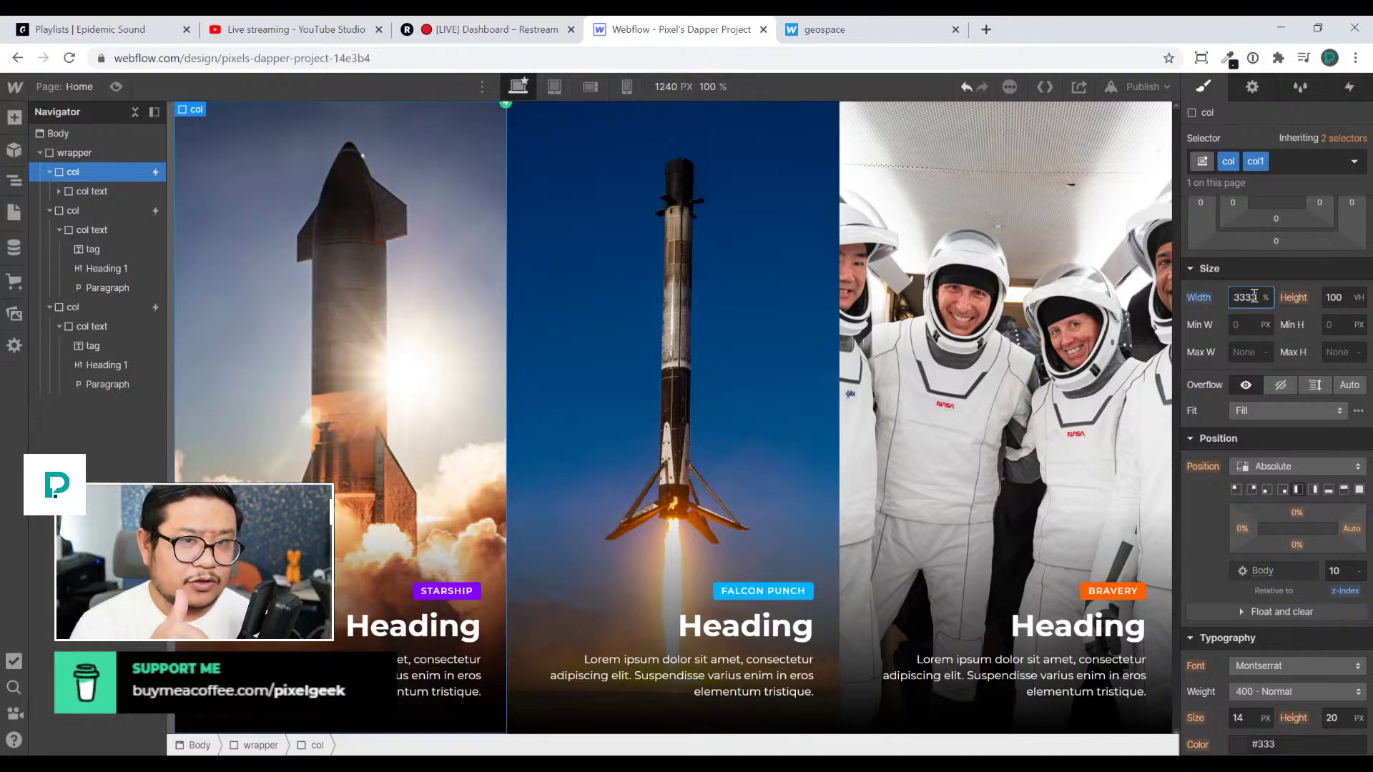
Add a mouse click trigger to the first column that starts the "col 1 - click 1" animation, and open that animation for editing
left_click(1349, 87)
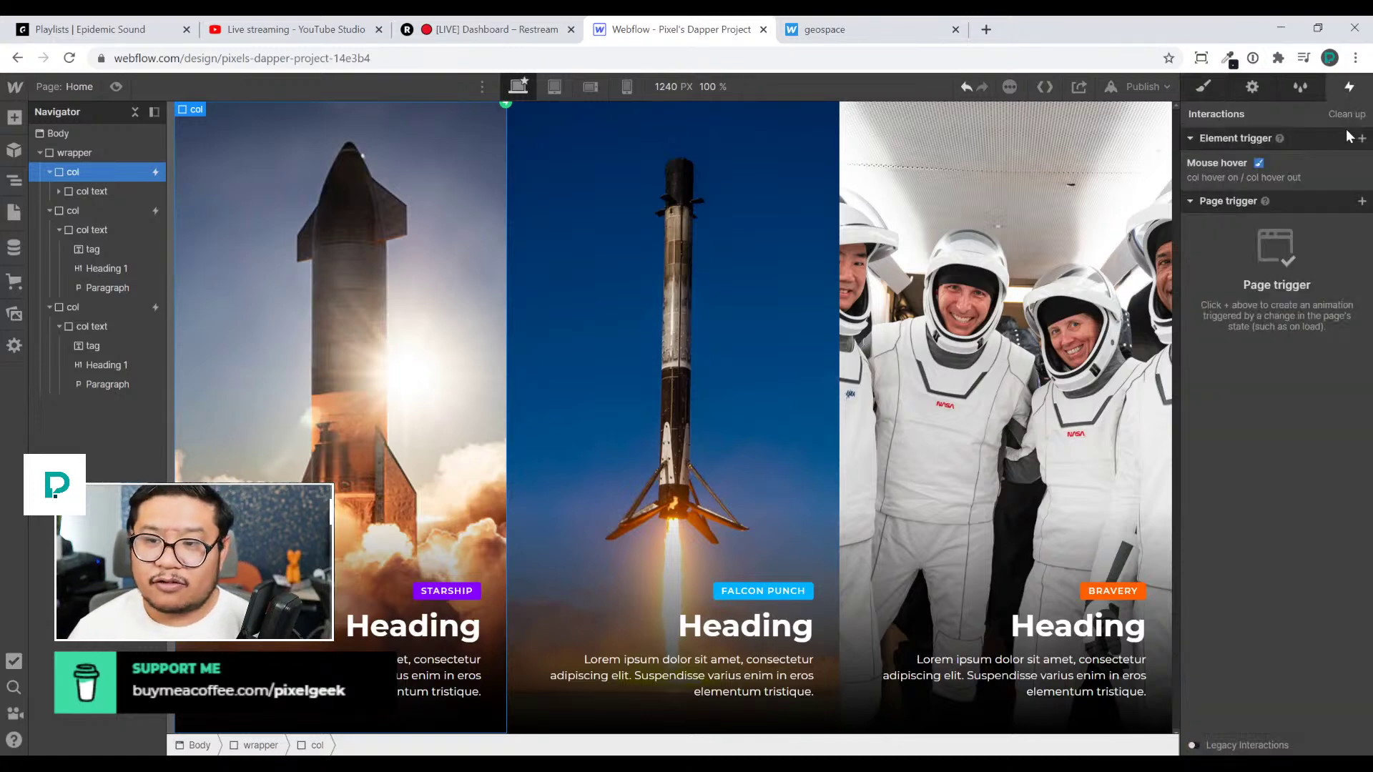
left_click(1362, 139)
left_click(1230, 164)
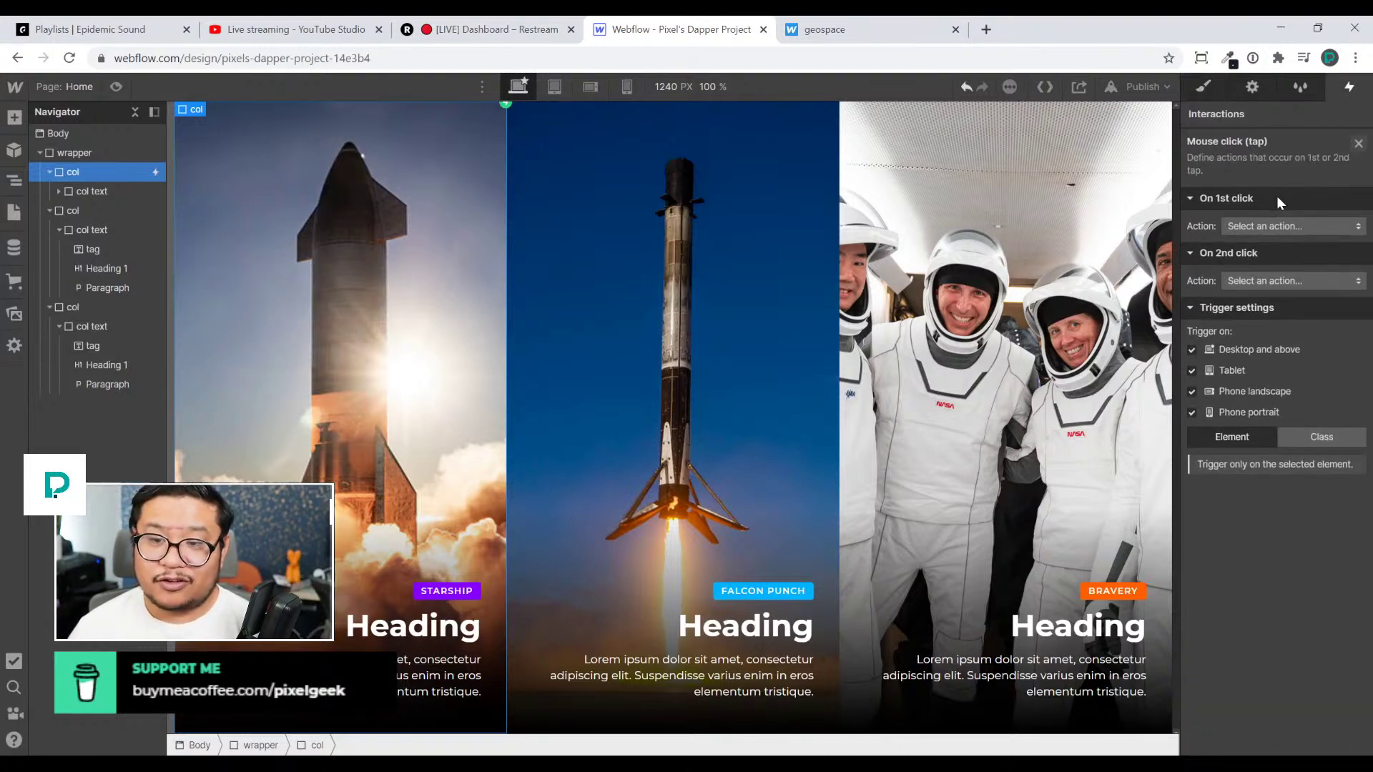
left_click(1250, 226)
left_click(1263, 263)
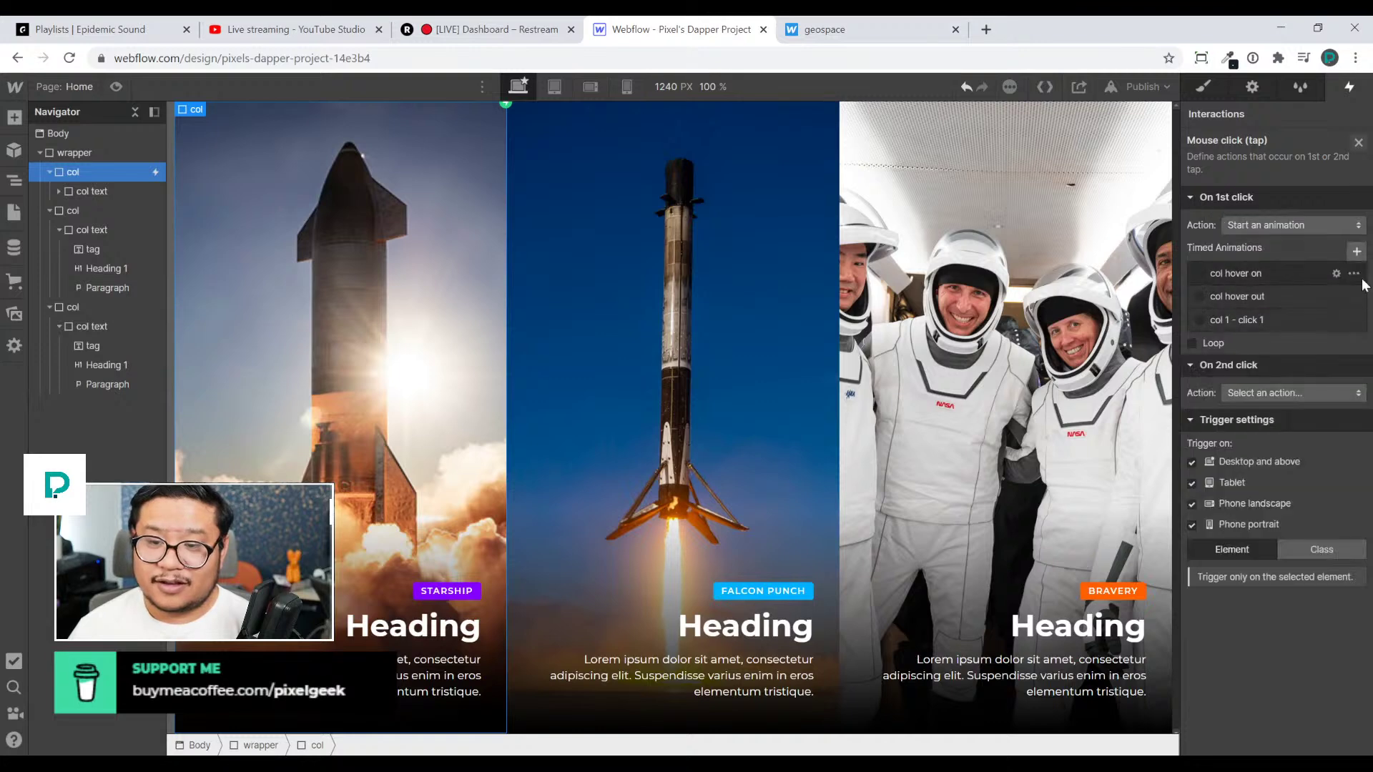
left_click(1256, 315)
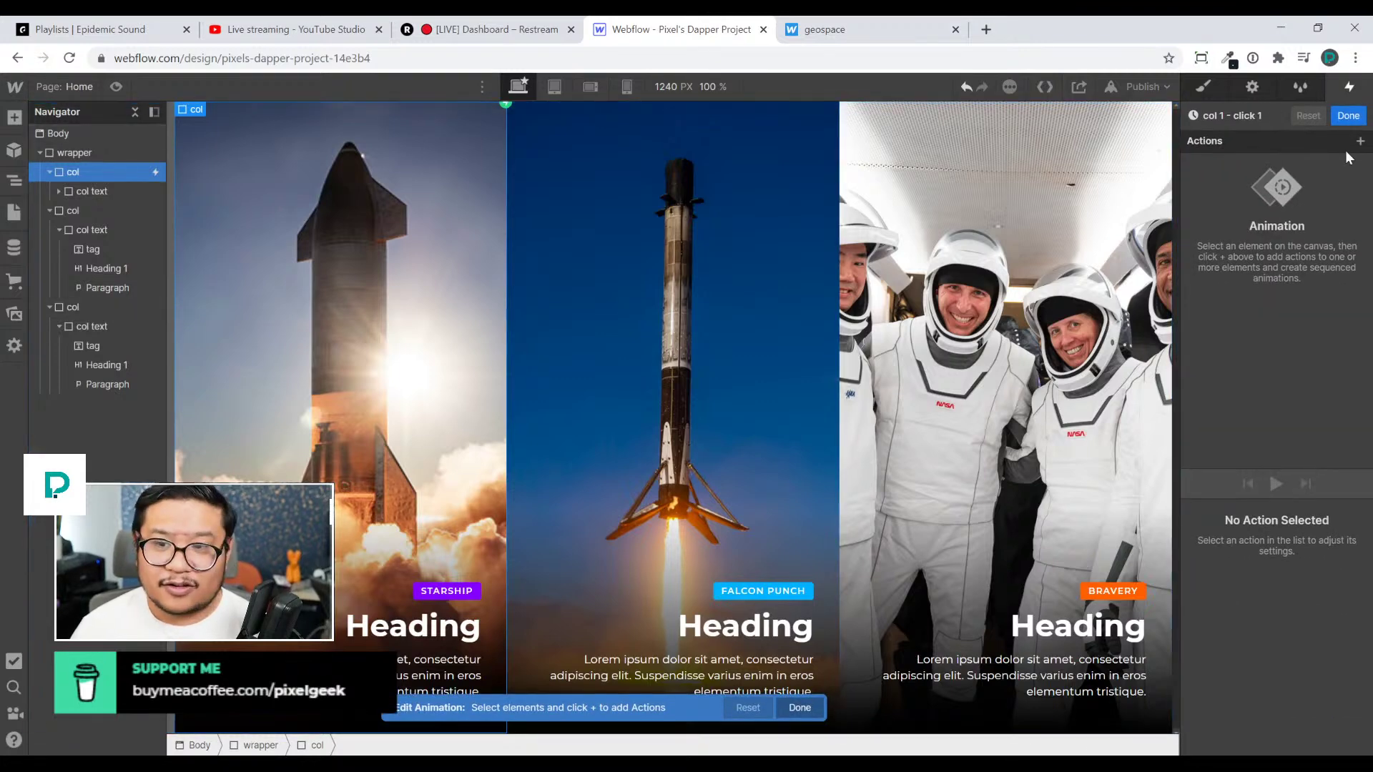
Add a Size action for the first column to the animation, with a width of 50%
left_click(1359, 143)
left_click(1303, 399)
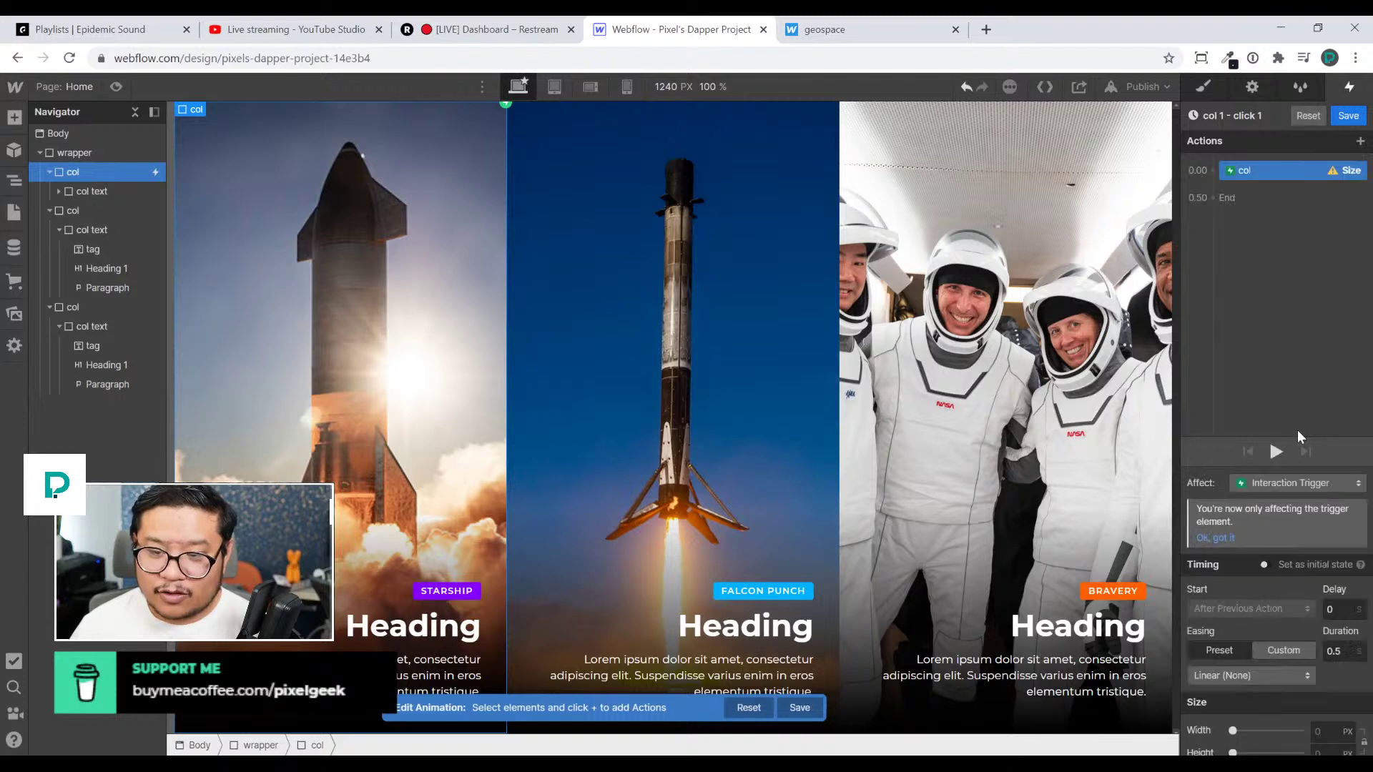
left_click(1321, 723)
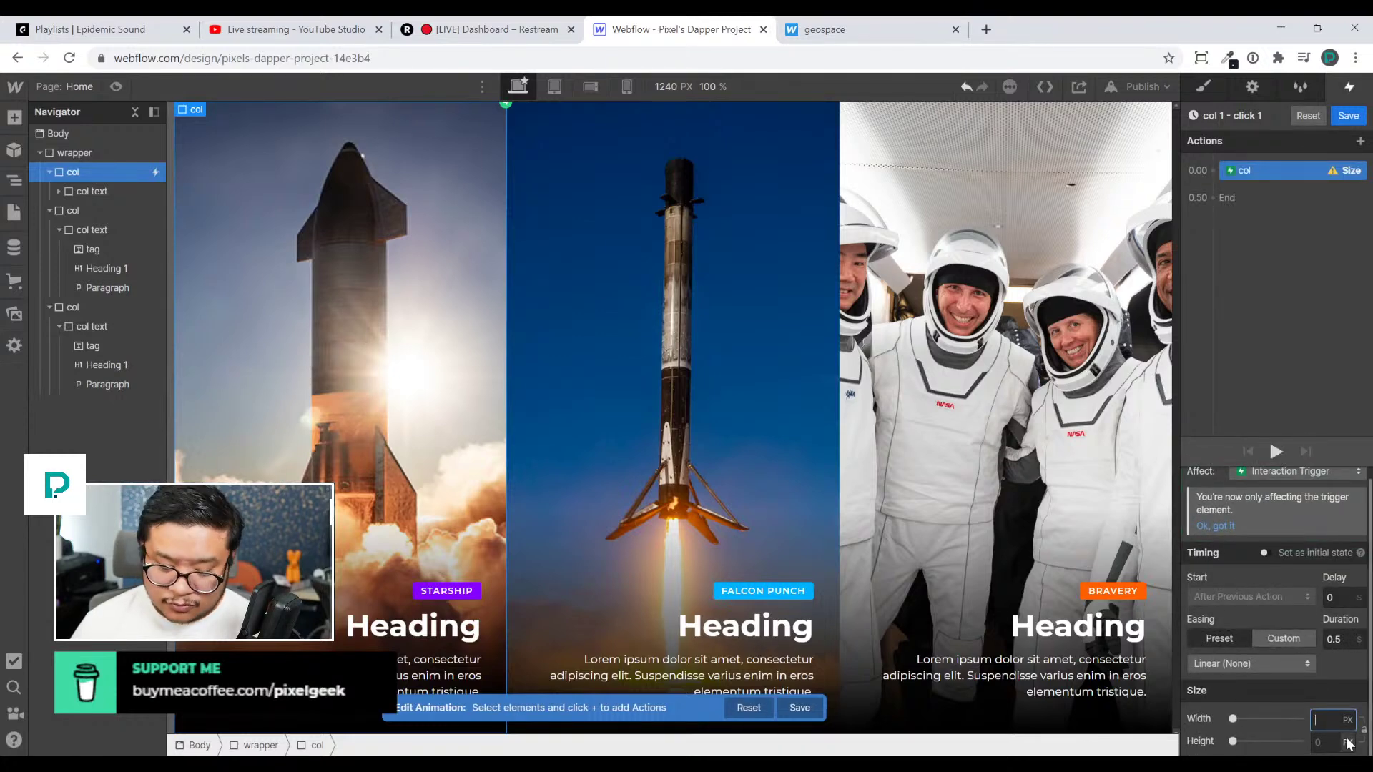
type("50%")
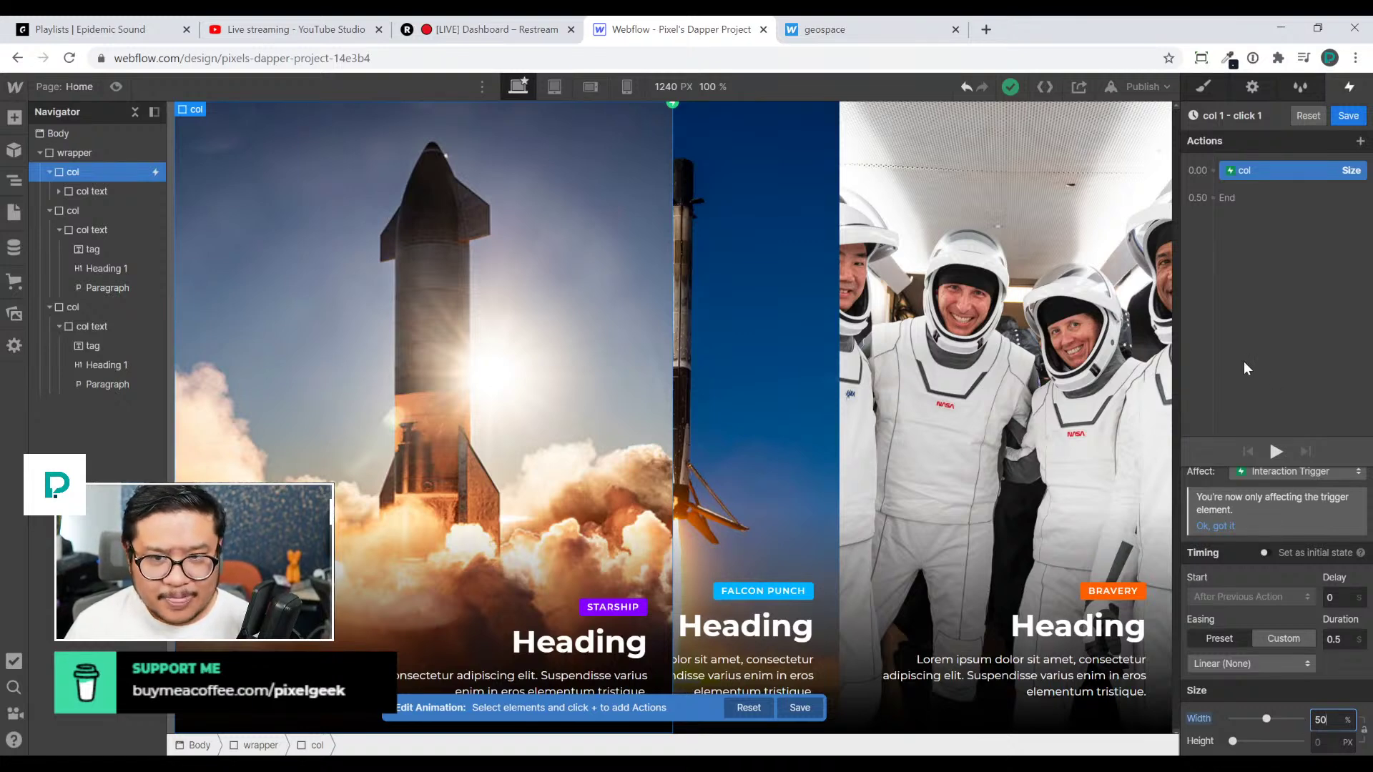
Check how the first column expands when opened on the geospace reference site, and return to Webflow
left_click(834, 31)
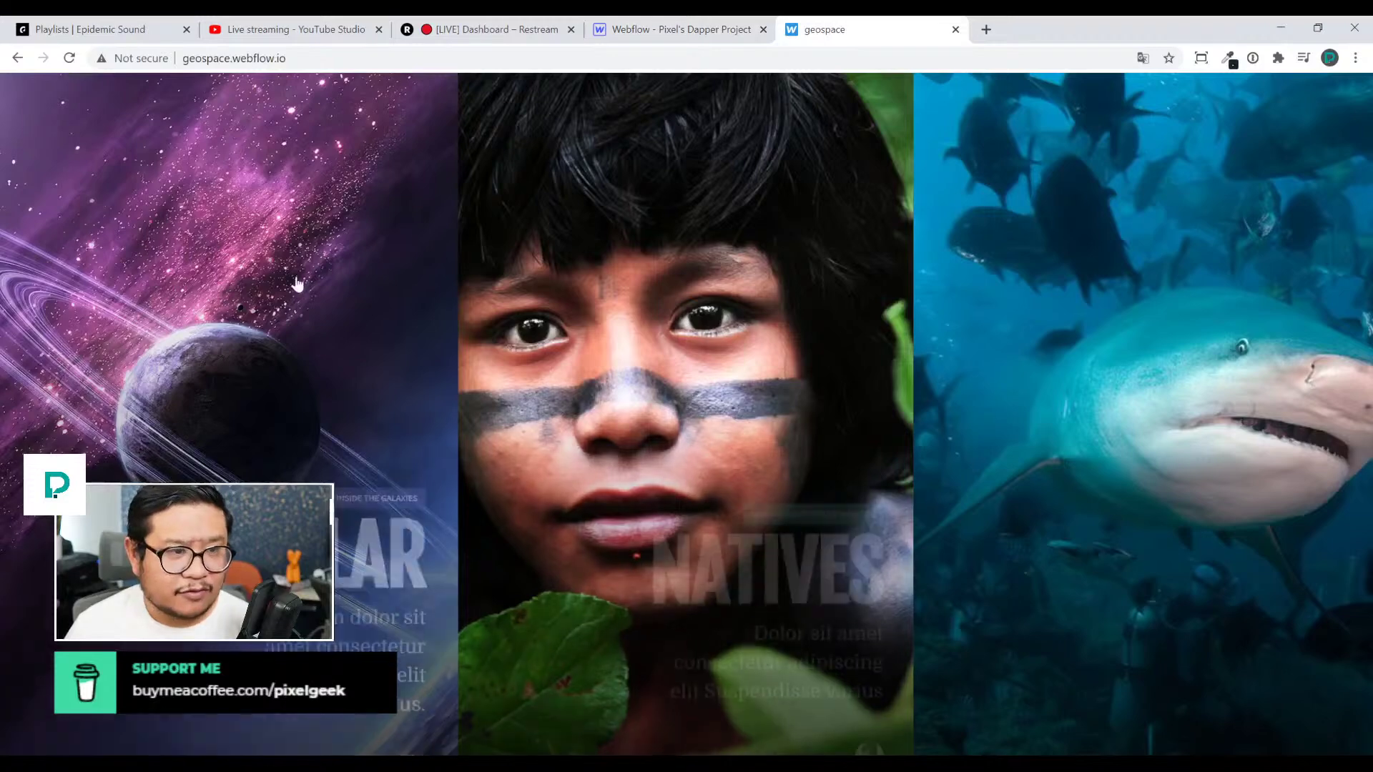
left_click(296, 286)
left_click(700, 33)
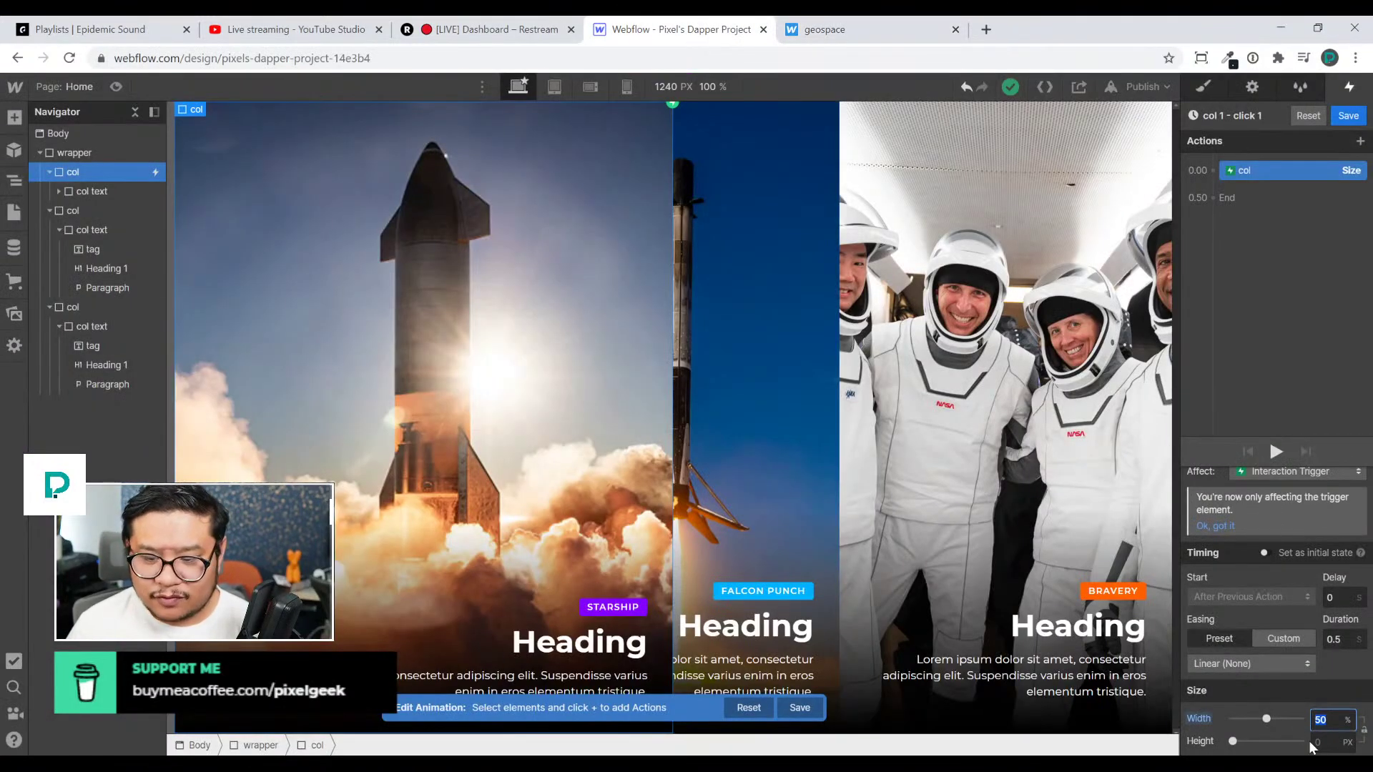
Set the easing of the first column's Size action to Out Quart, play the animation, and save it
left_click(1237, 663)
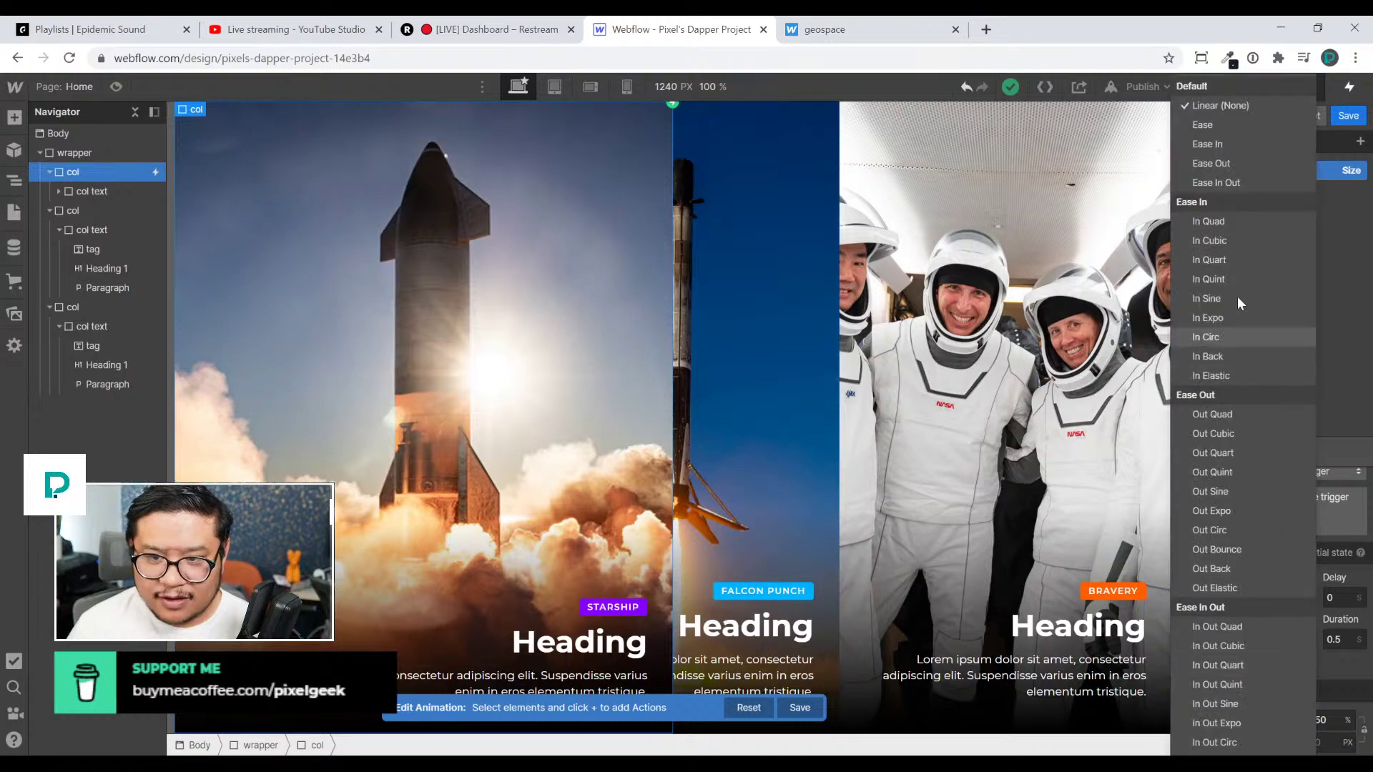
left_click(1231, 453)
left_click(1276, 452)
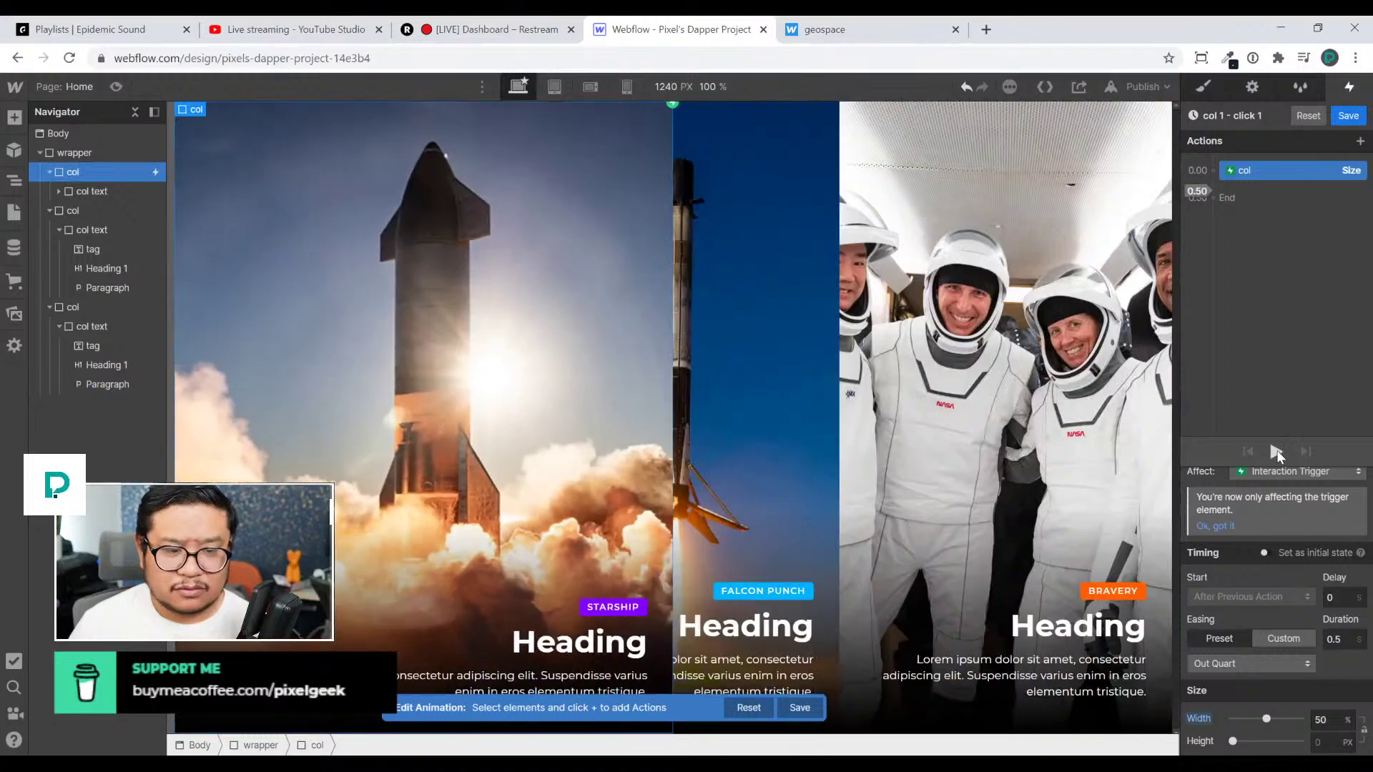
left_click(1276, 450)
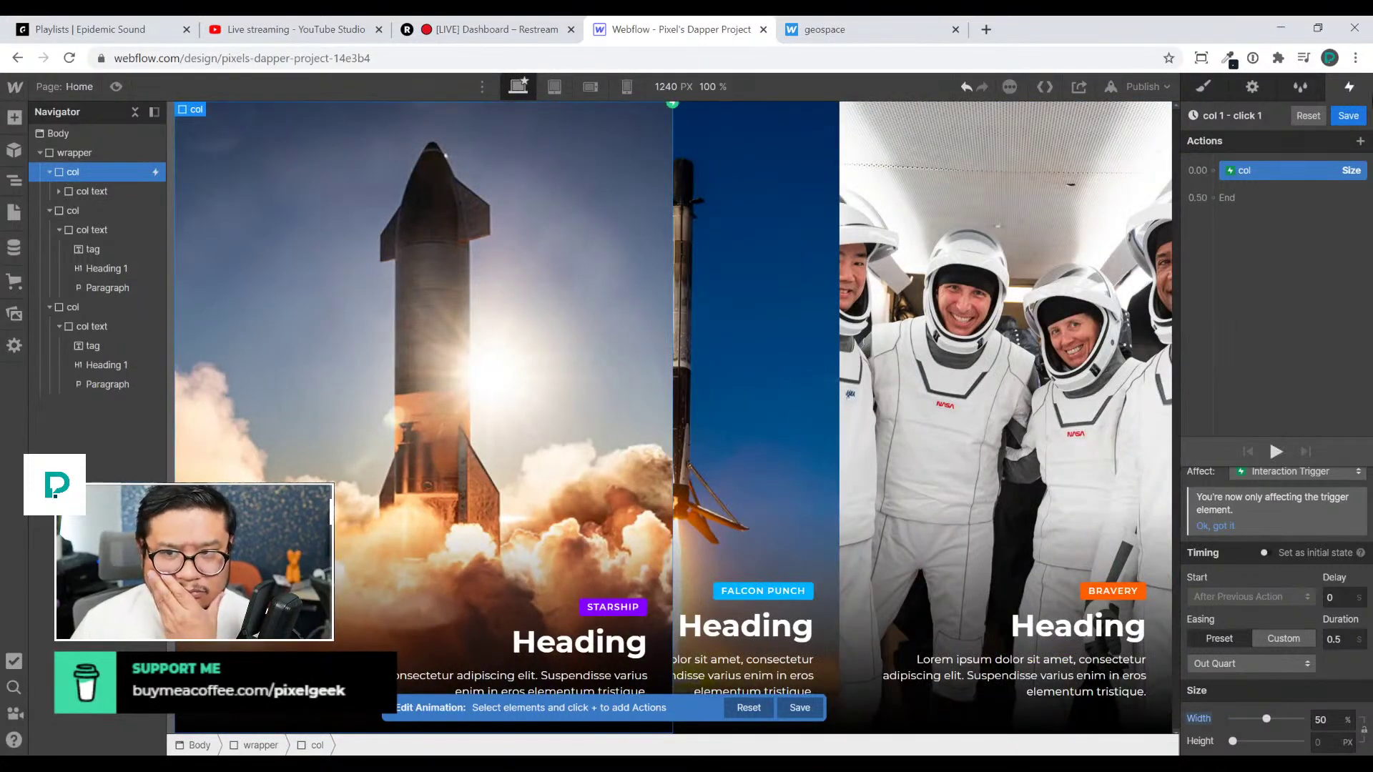
left_click(1348, 115)
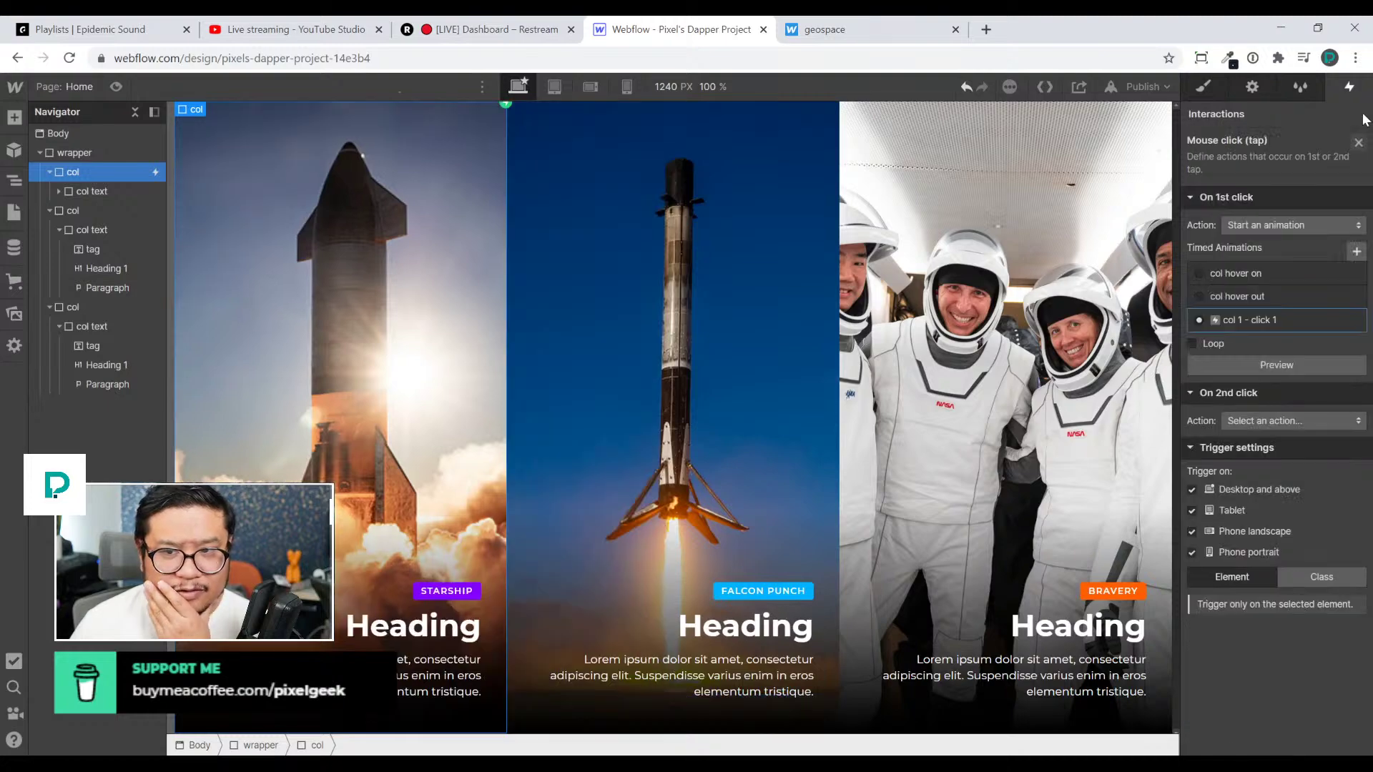
Preview the page to test the click expansion of the first column, and return to the design view
left_click(116, 87)
left_click(227, 340)
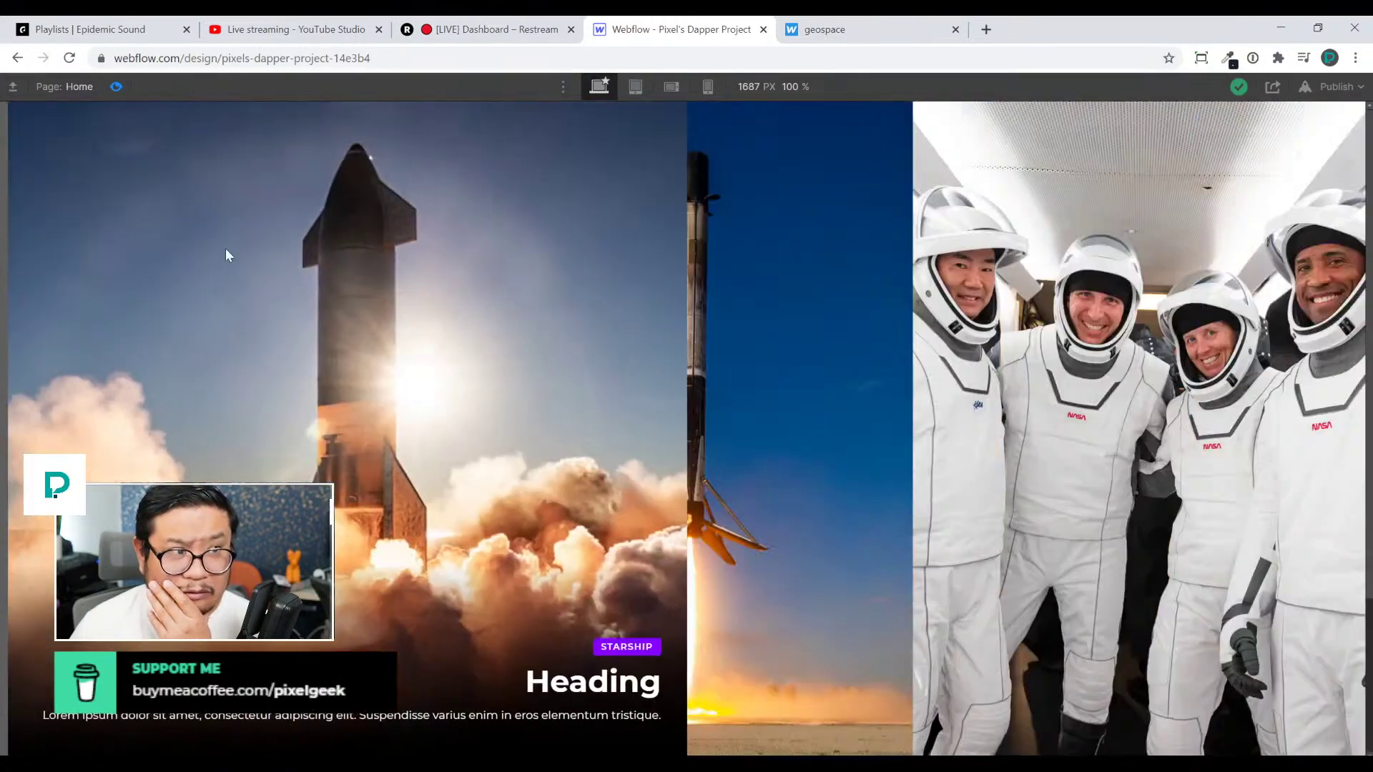
left_click(113, 85)
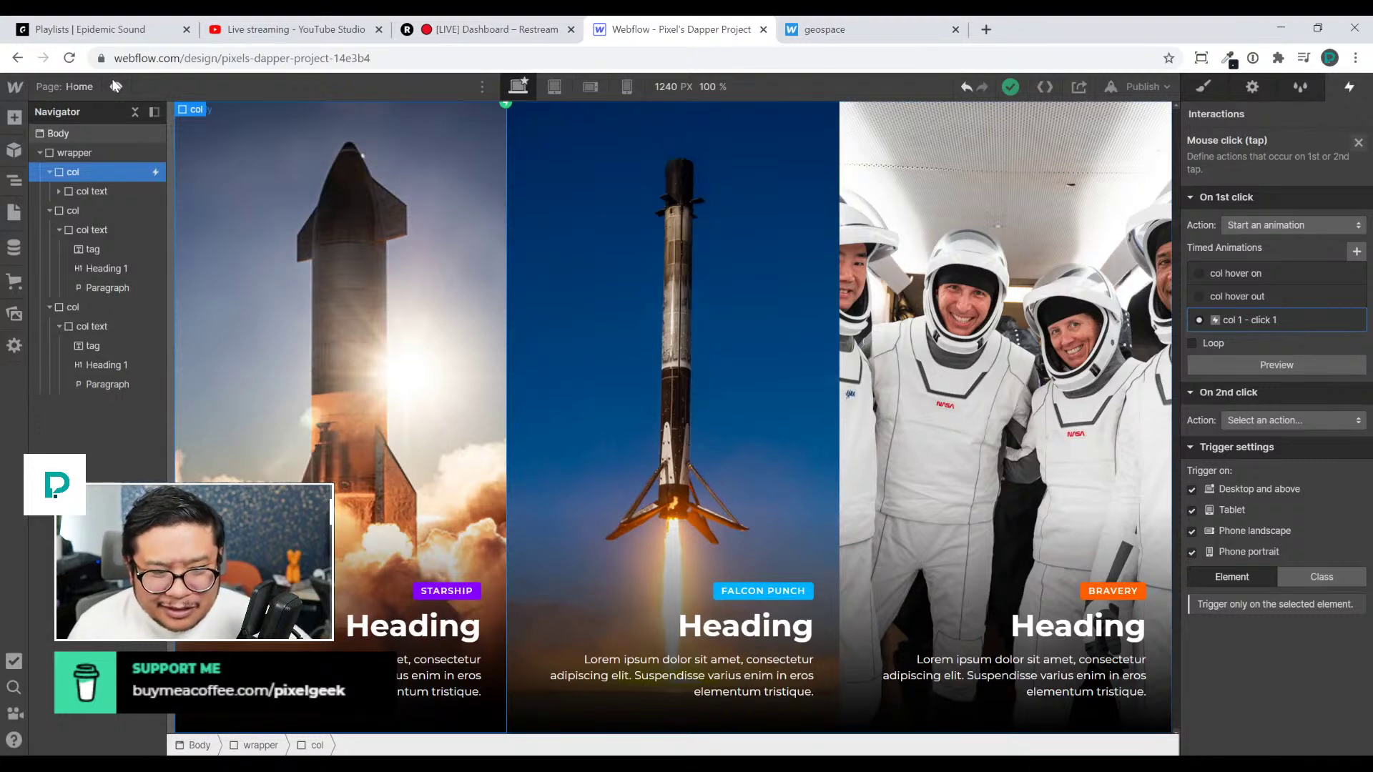
Duplicate the Size action in the "col 1 - click 1" animation and make the first one an initial state with 33.3333% width
left_click(1256, 319)
right_click(1253, 170)
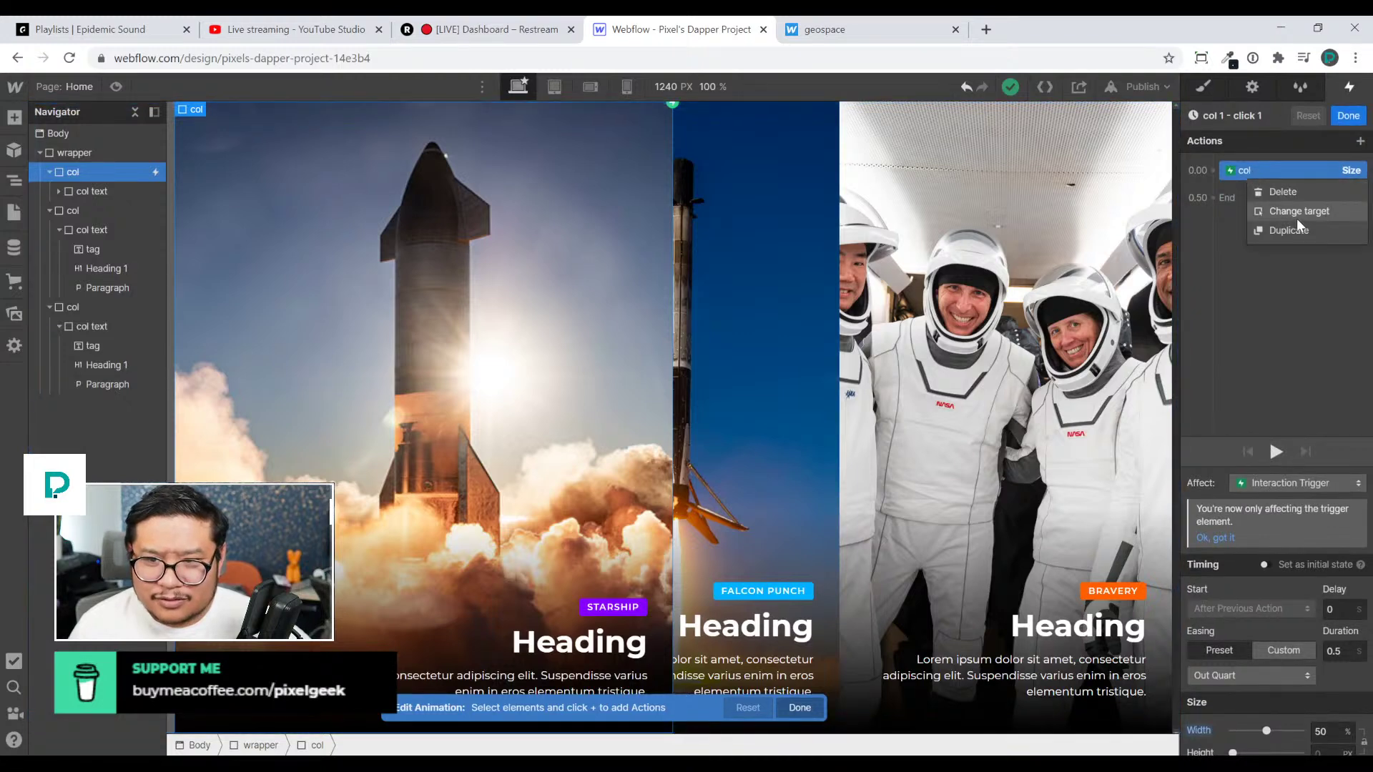
left_click(1302, 204)
left_click(1254, 171)
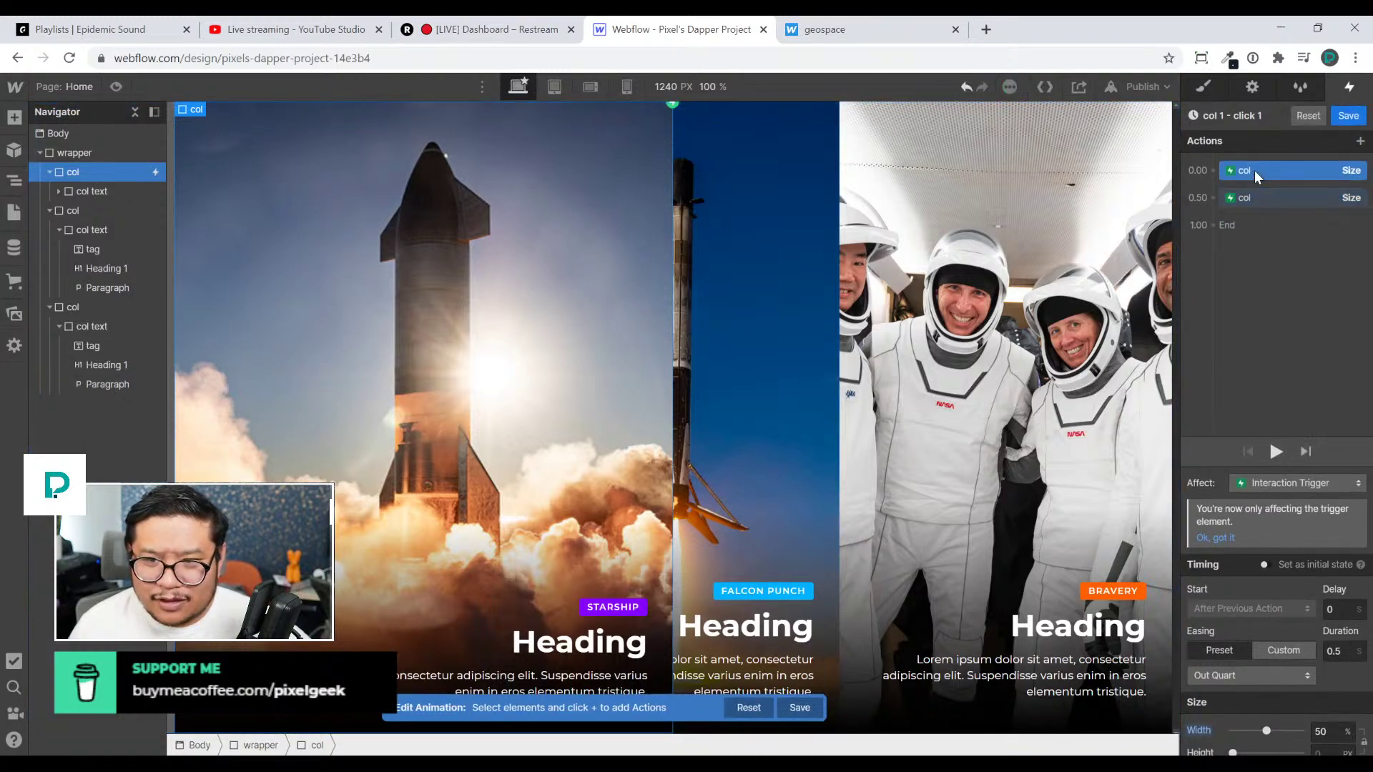
left_click(1307, 563)
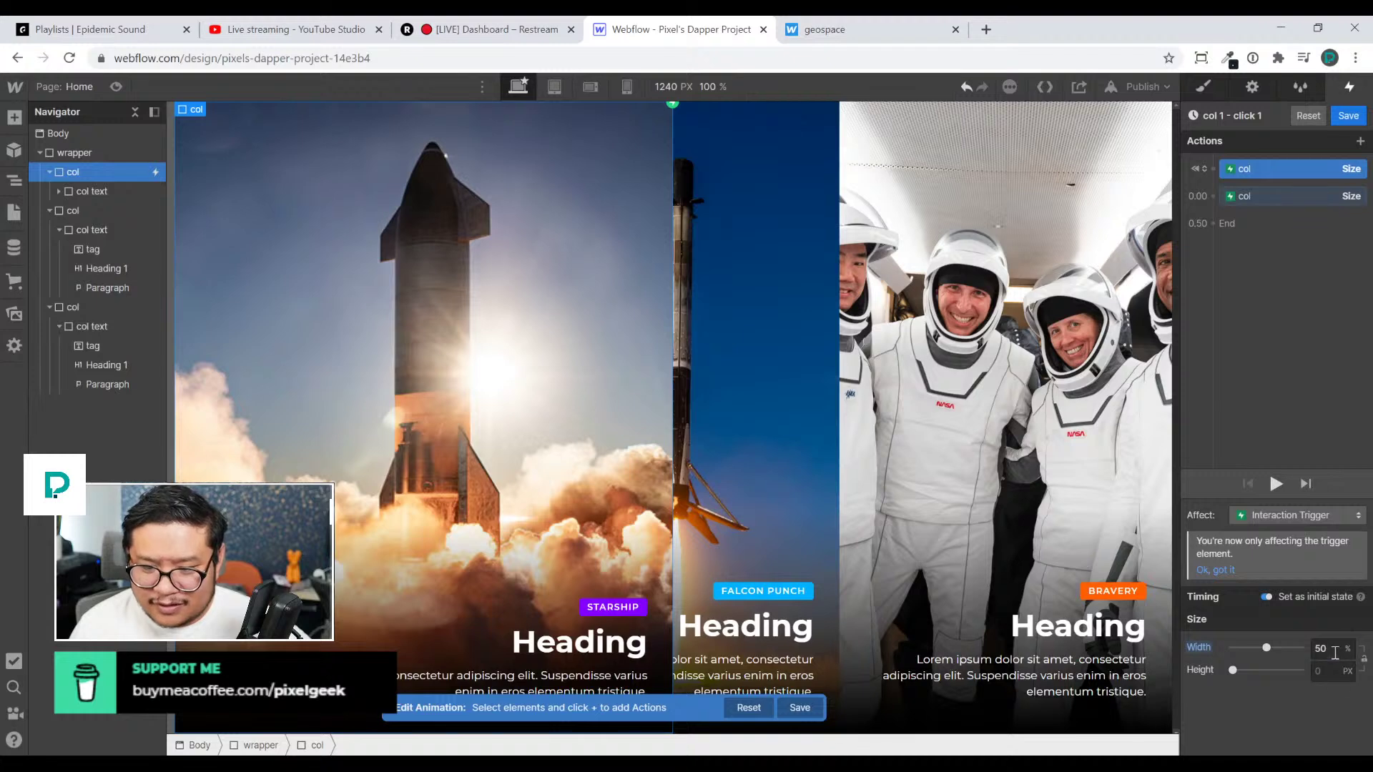
double_click(1333, 649)
type("33.3333")
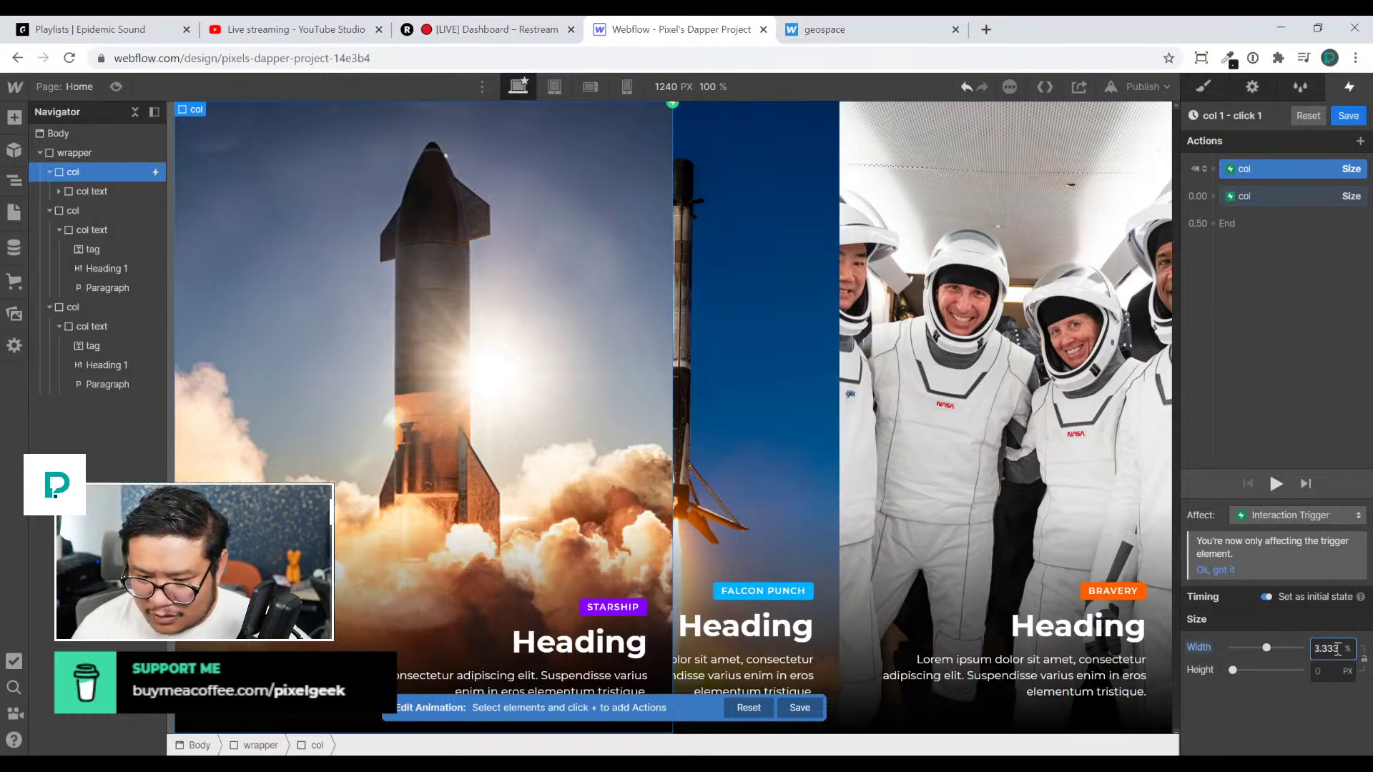
key("Return")
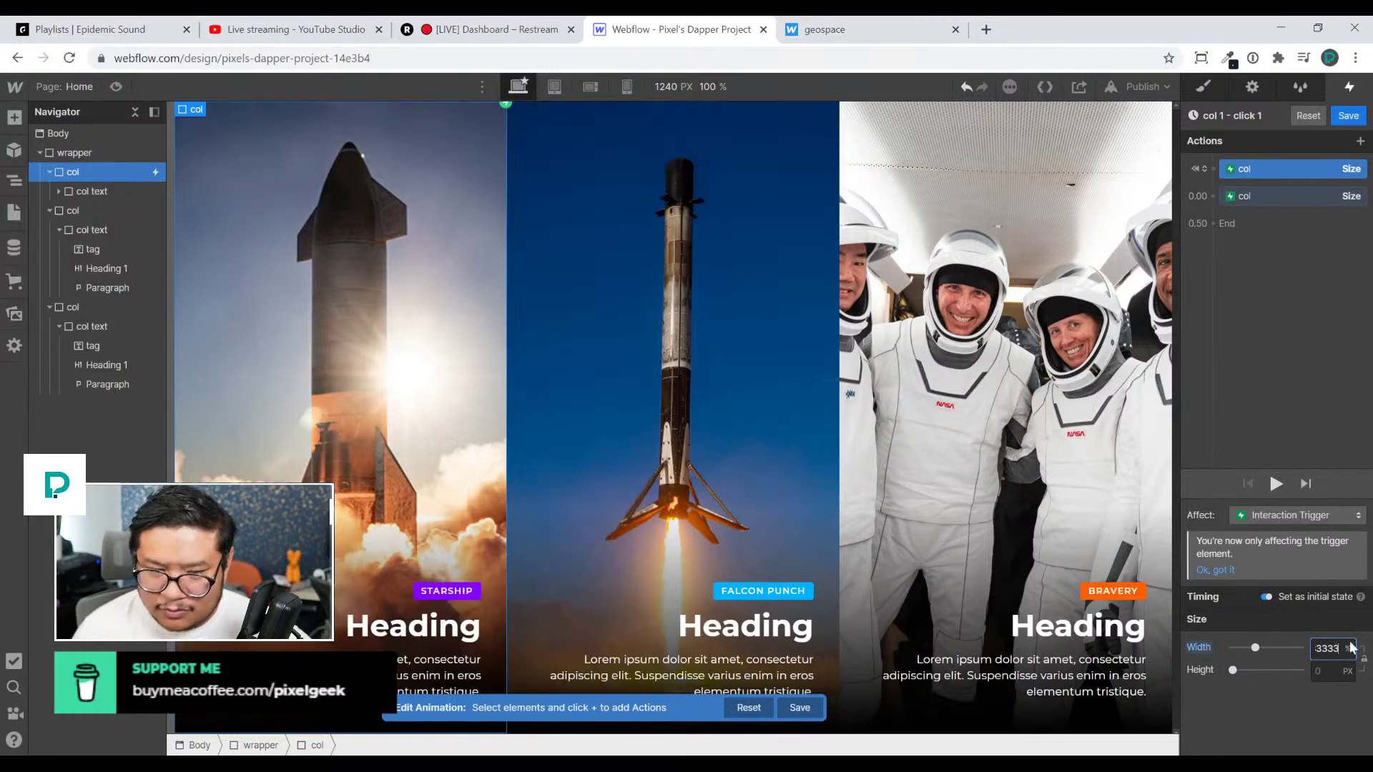
Test the "col 1 - click 1" animation by playback and page preview, review its 50% action, and save it
left_click(1276, 483)
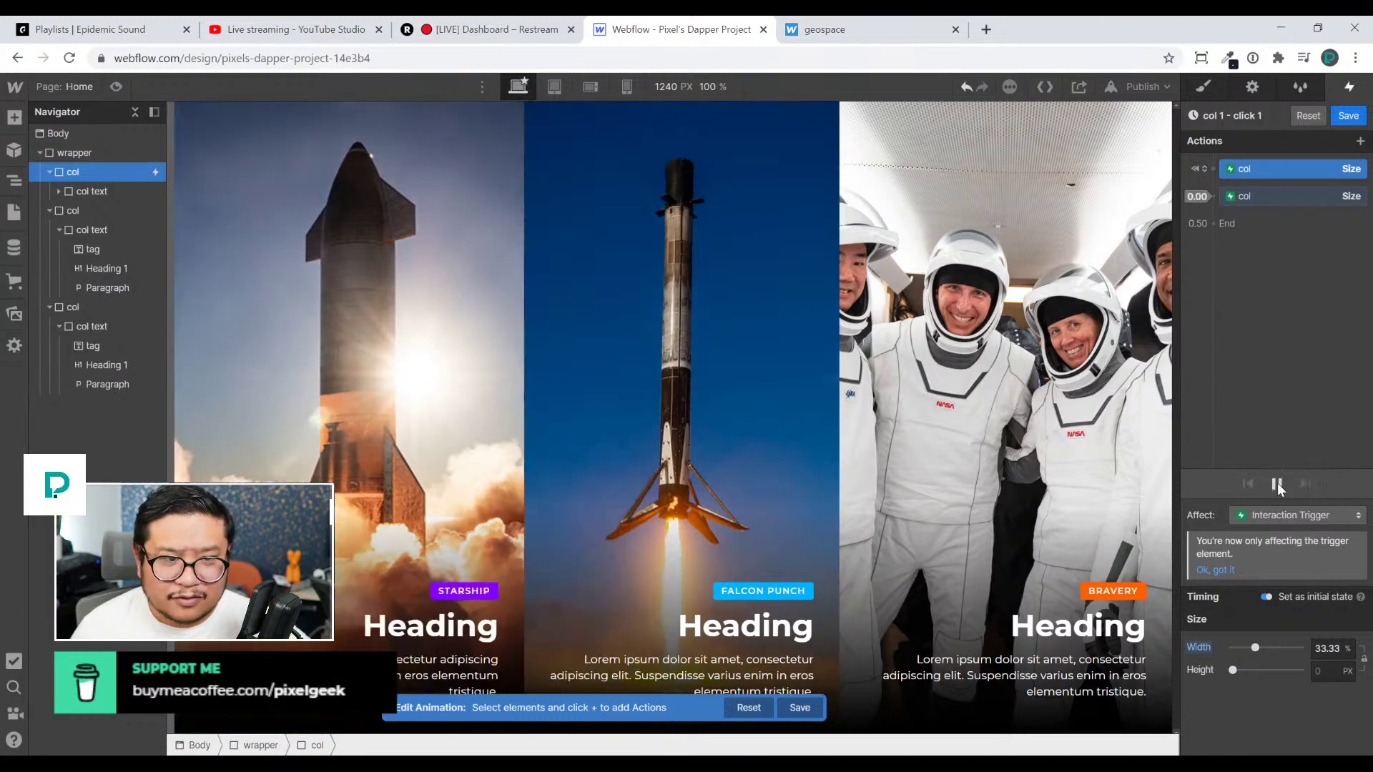
left_click(116, 87)
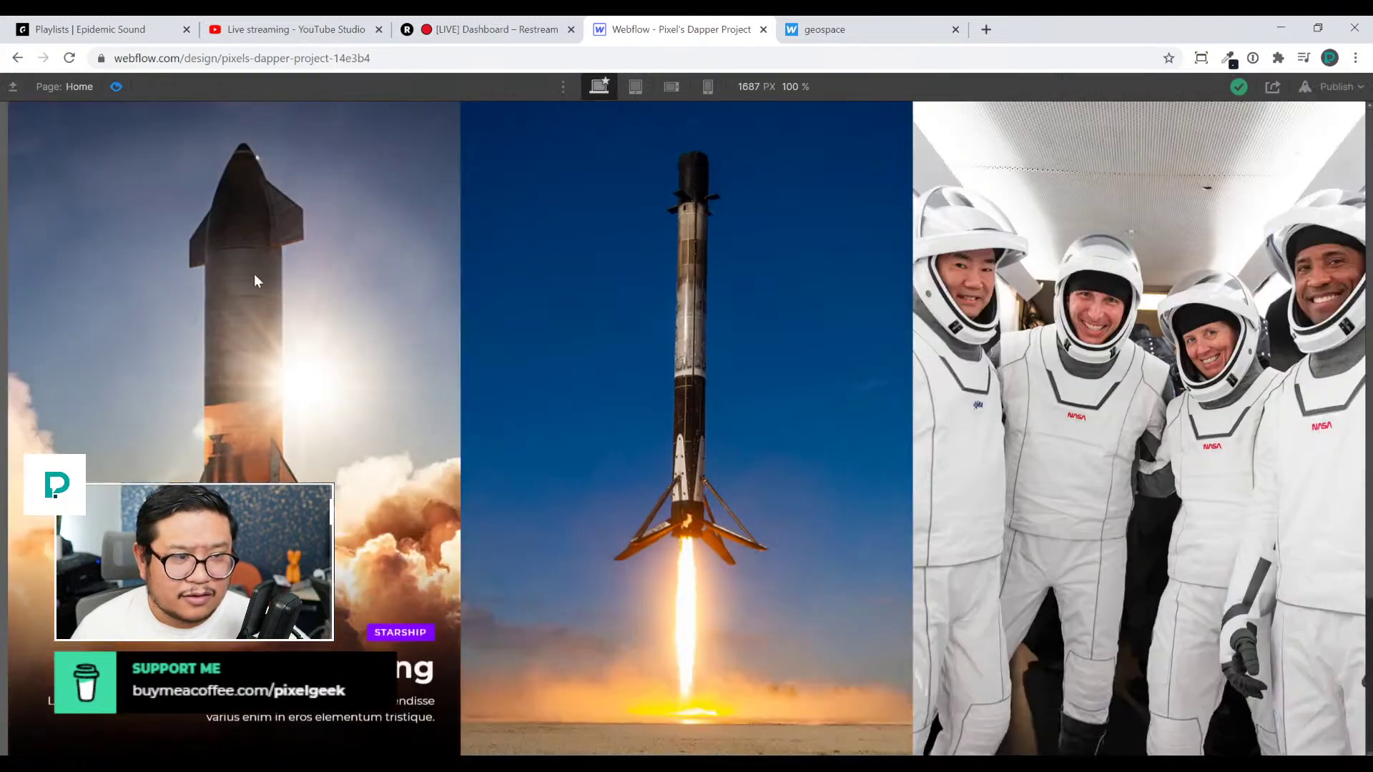
left_click(116, 86)
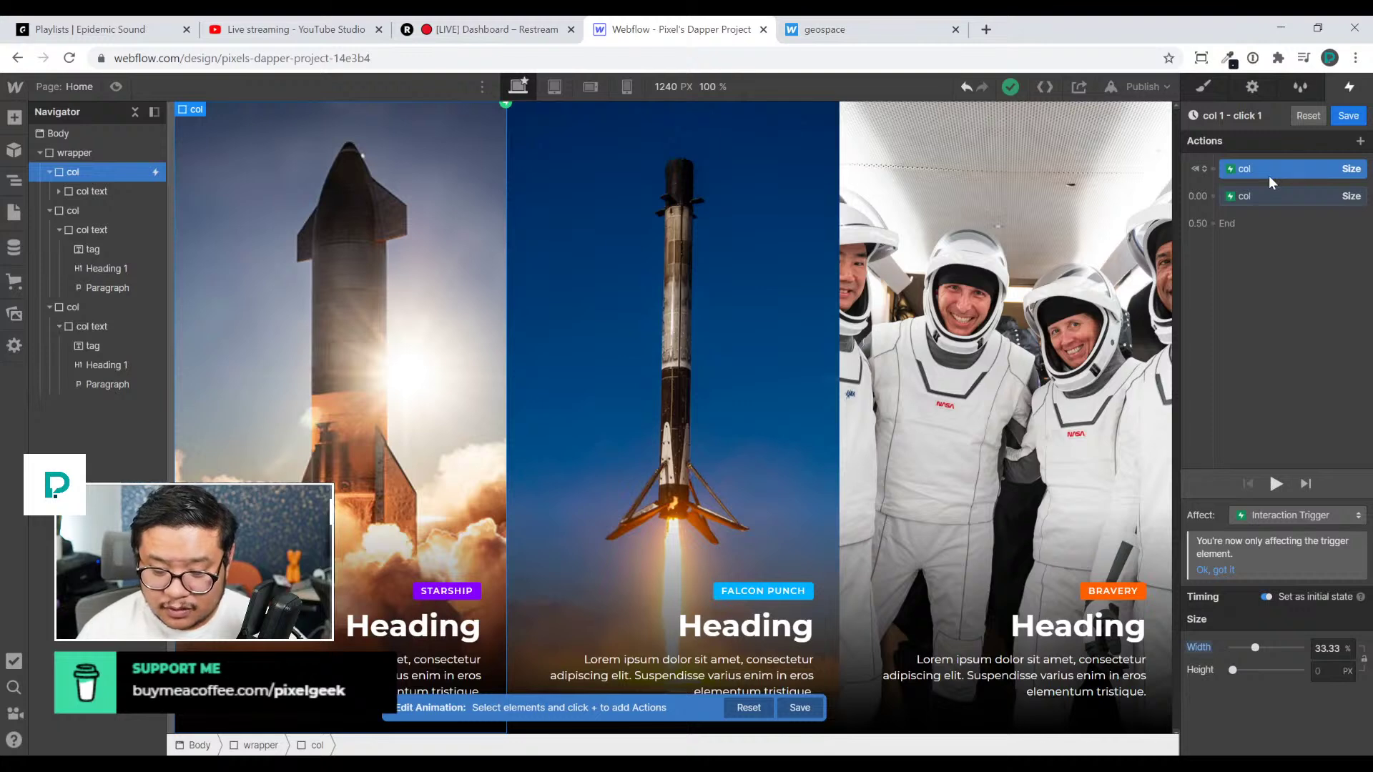
left_click(1263, 200)
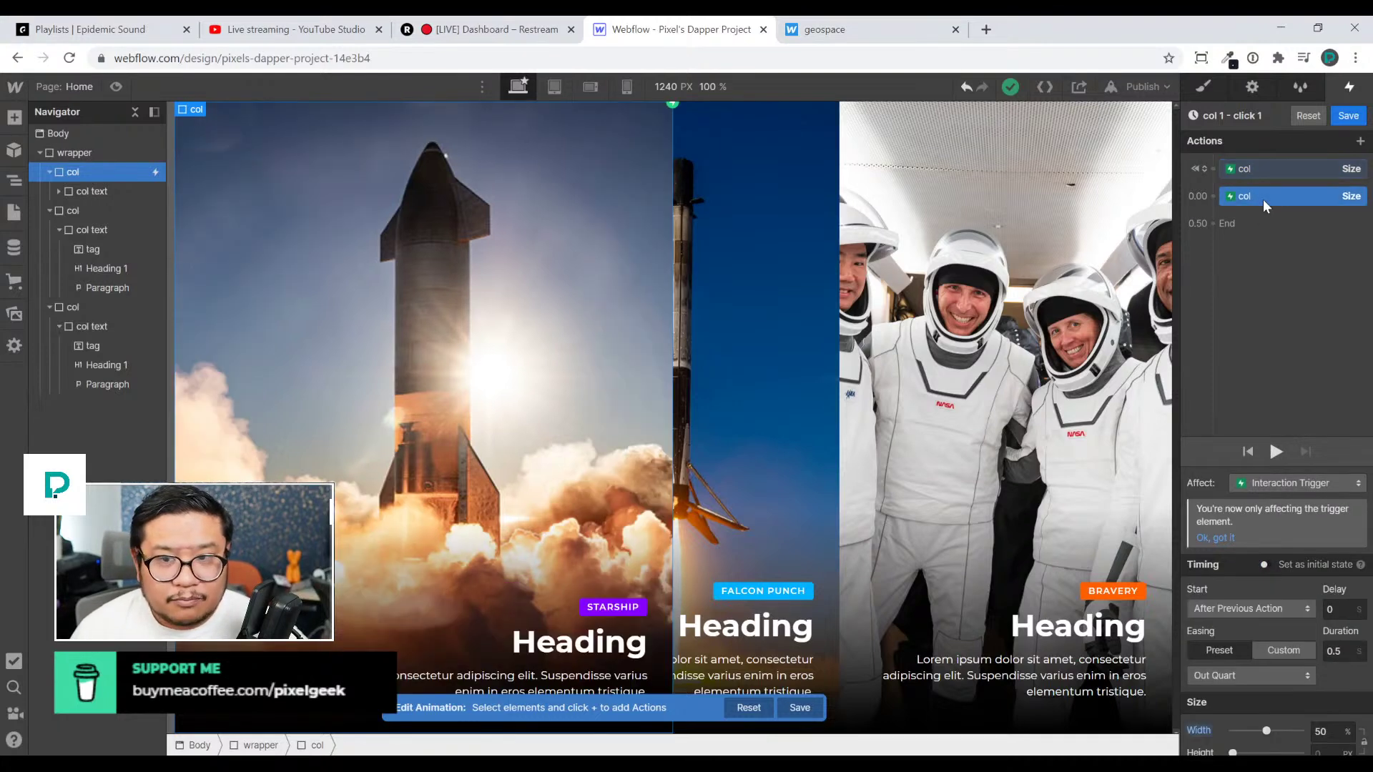
left_click(1348, 115)
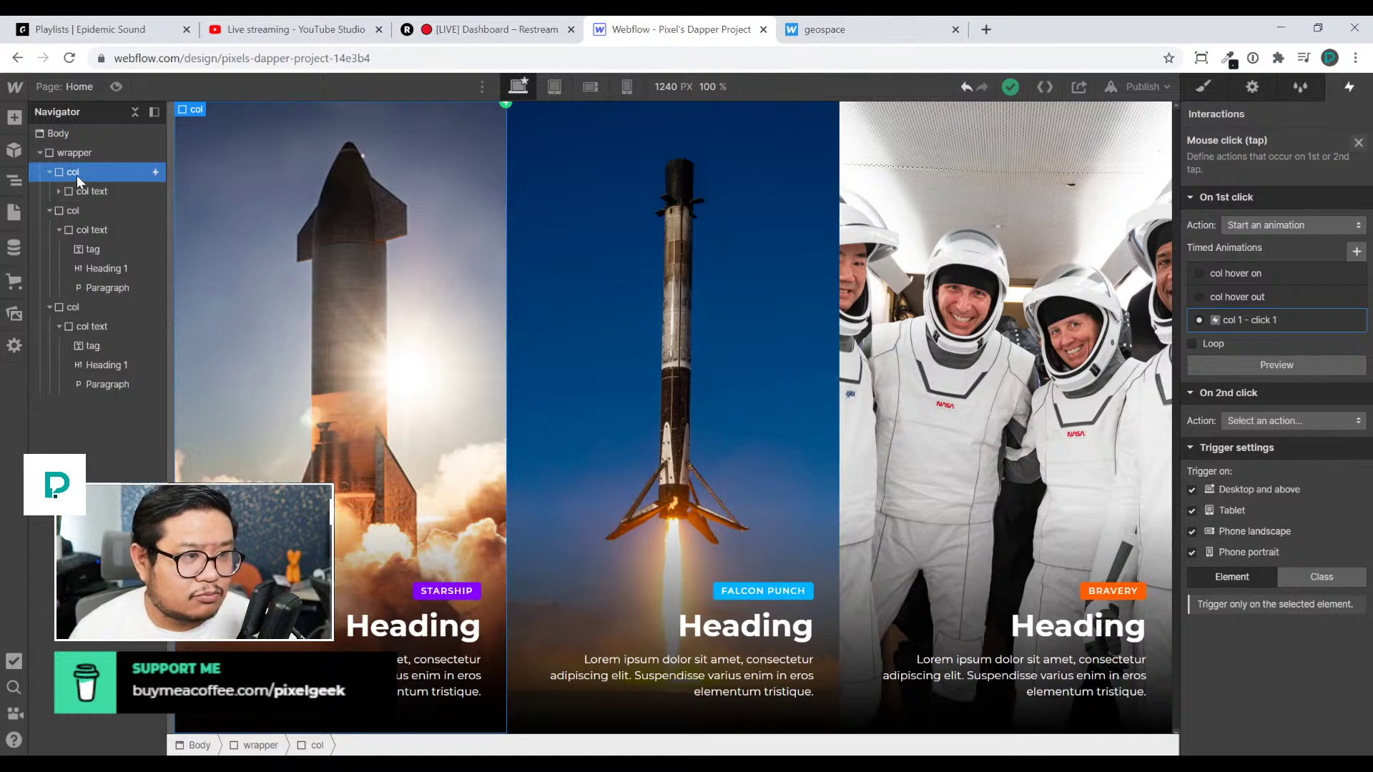
Add a div block inside the wrapper and give it the new class "col 1 - content"
left_click(85, 158)
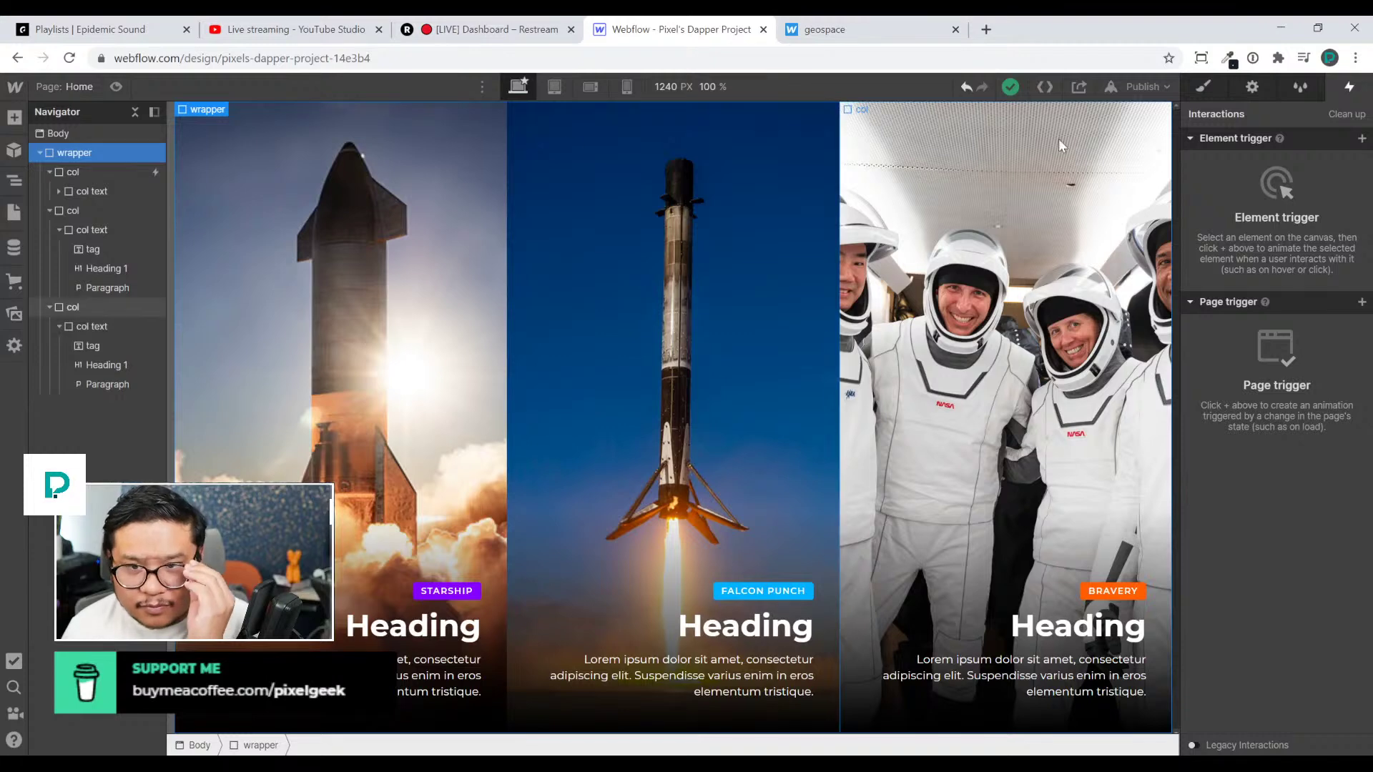
left_click(1205, 87)
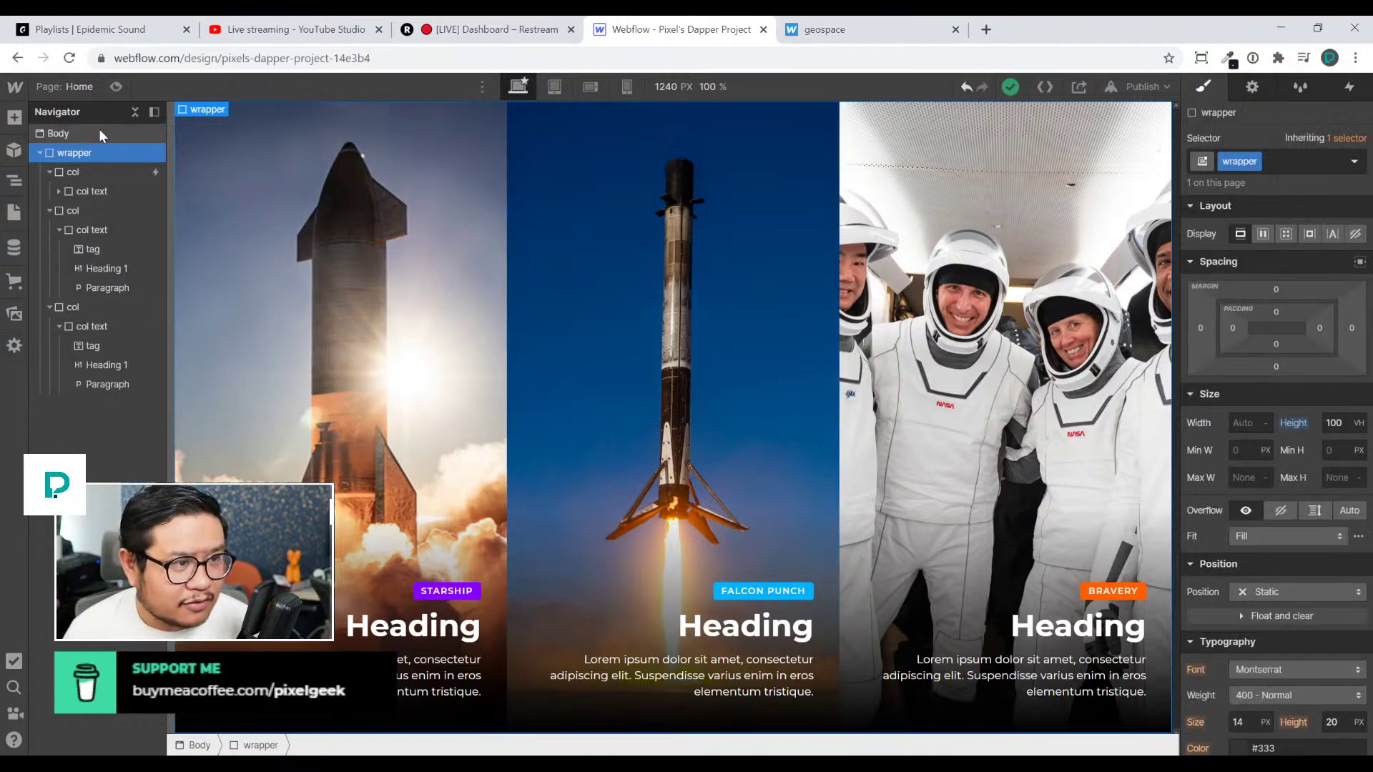
key("ctrl+e")
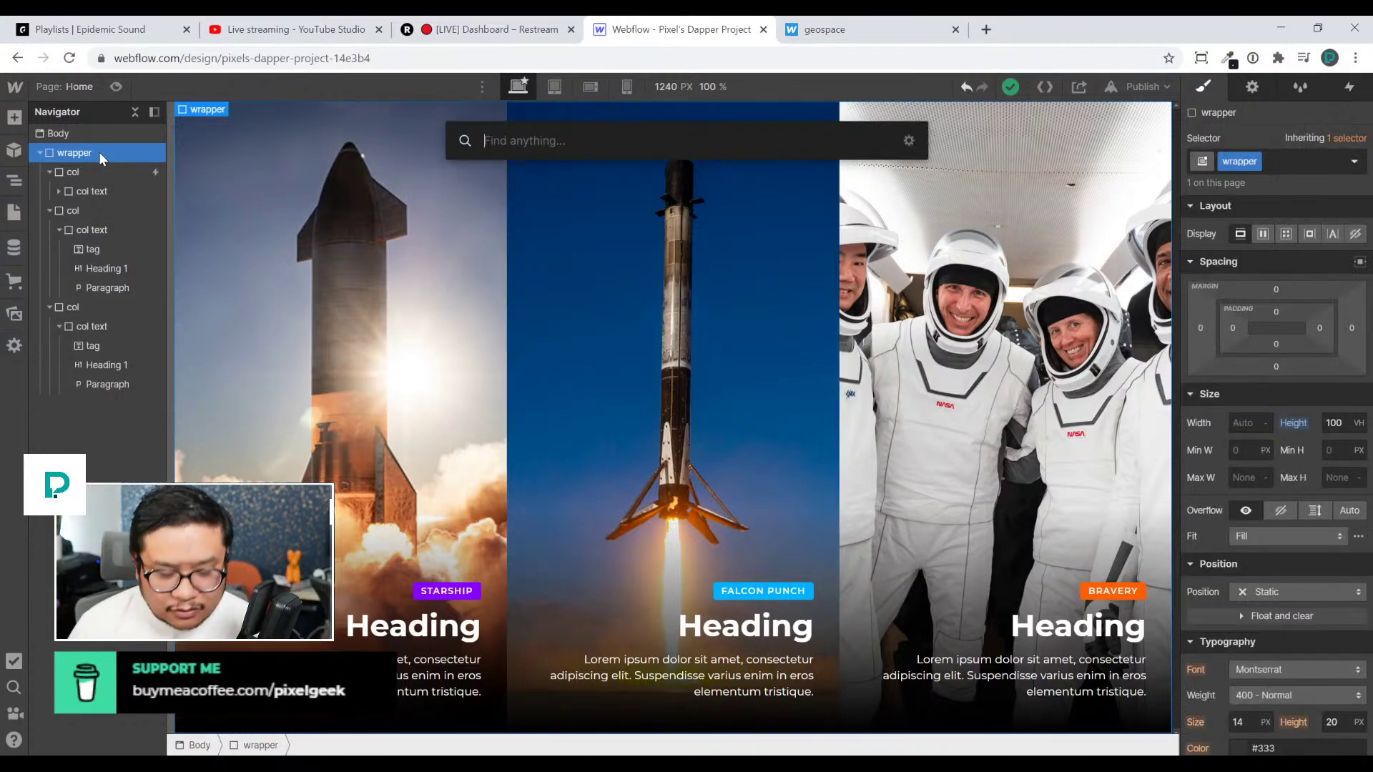
type("div")
key("Return")
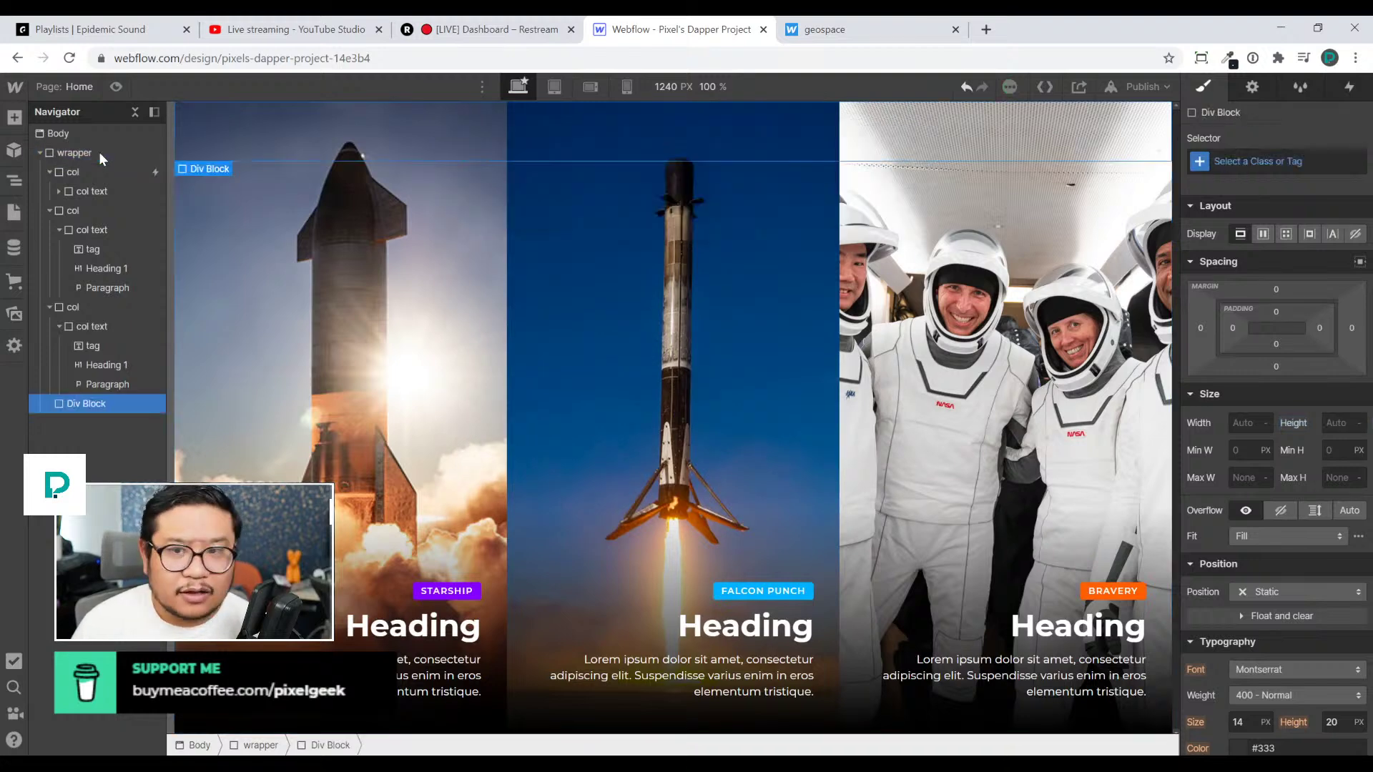
key("ctrl+Return")
type("col")
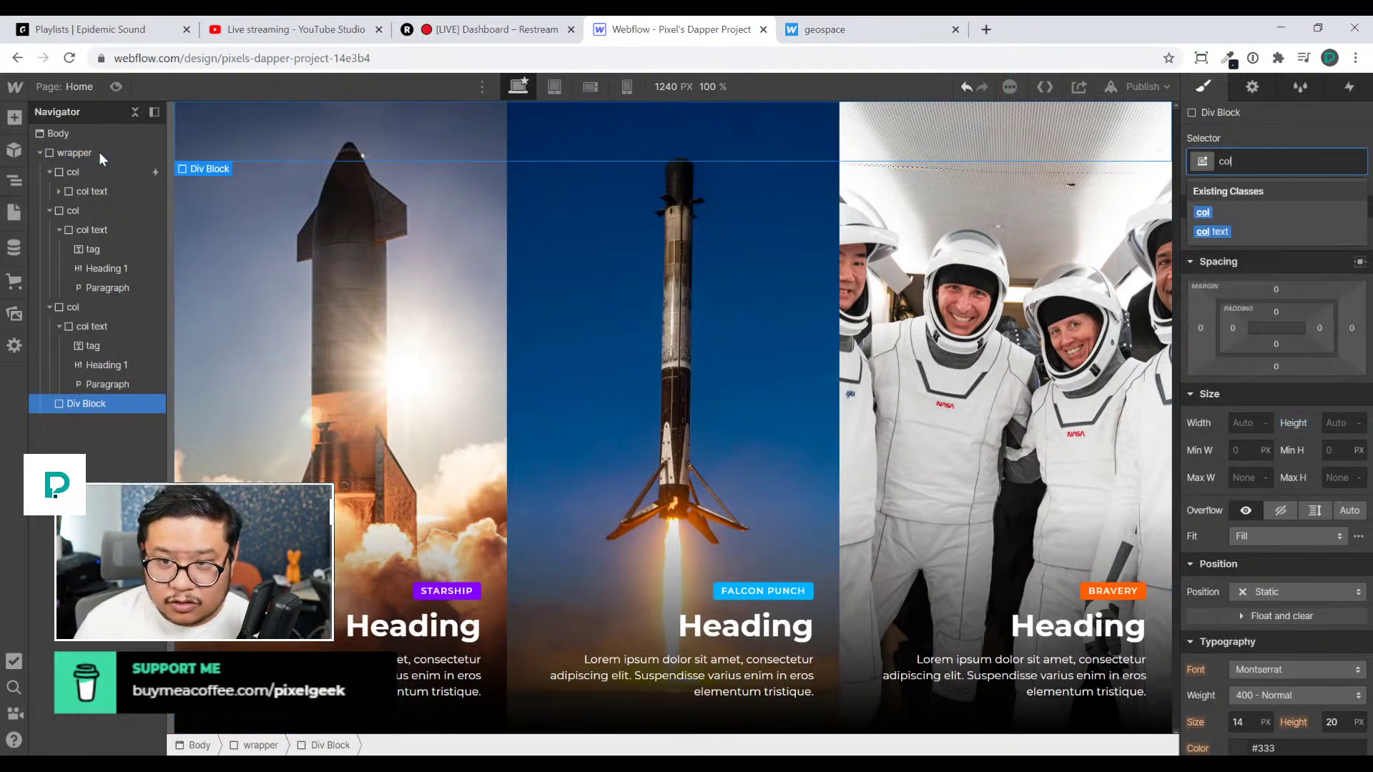
type(" 1 - content")
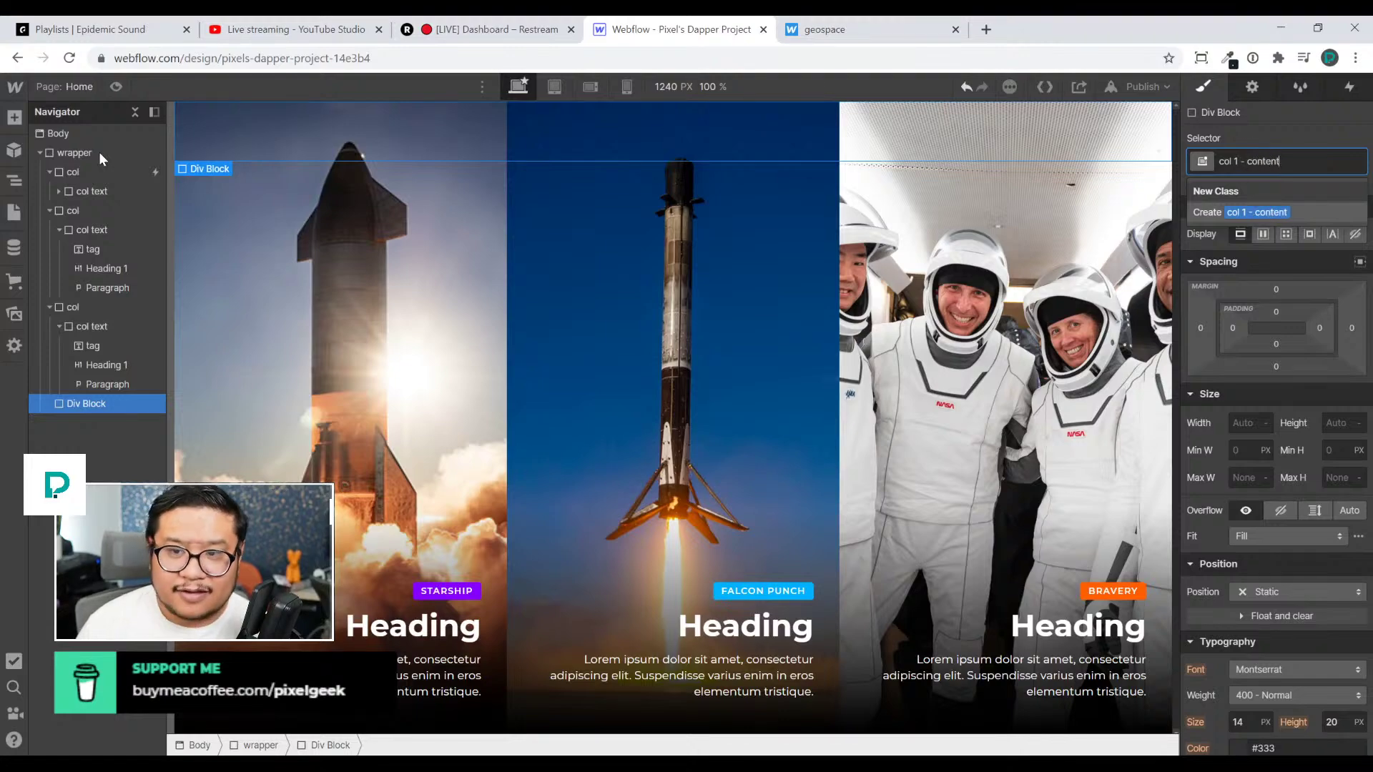
key("Return")
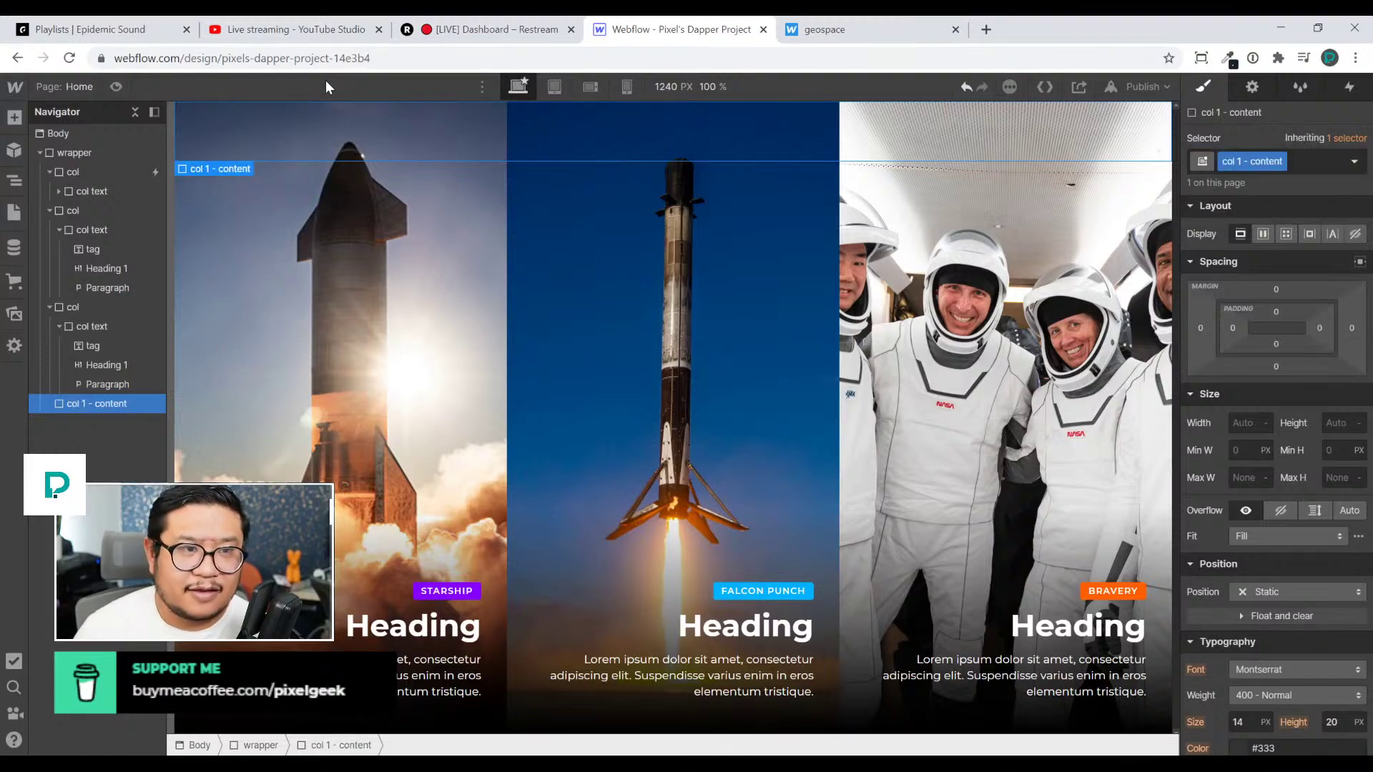
Close and reopen the first column on the geospace reference site to examine its content panel, and return to Webflow
left_click(822, 30)
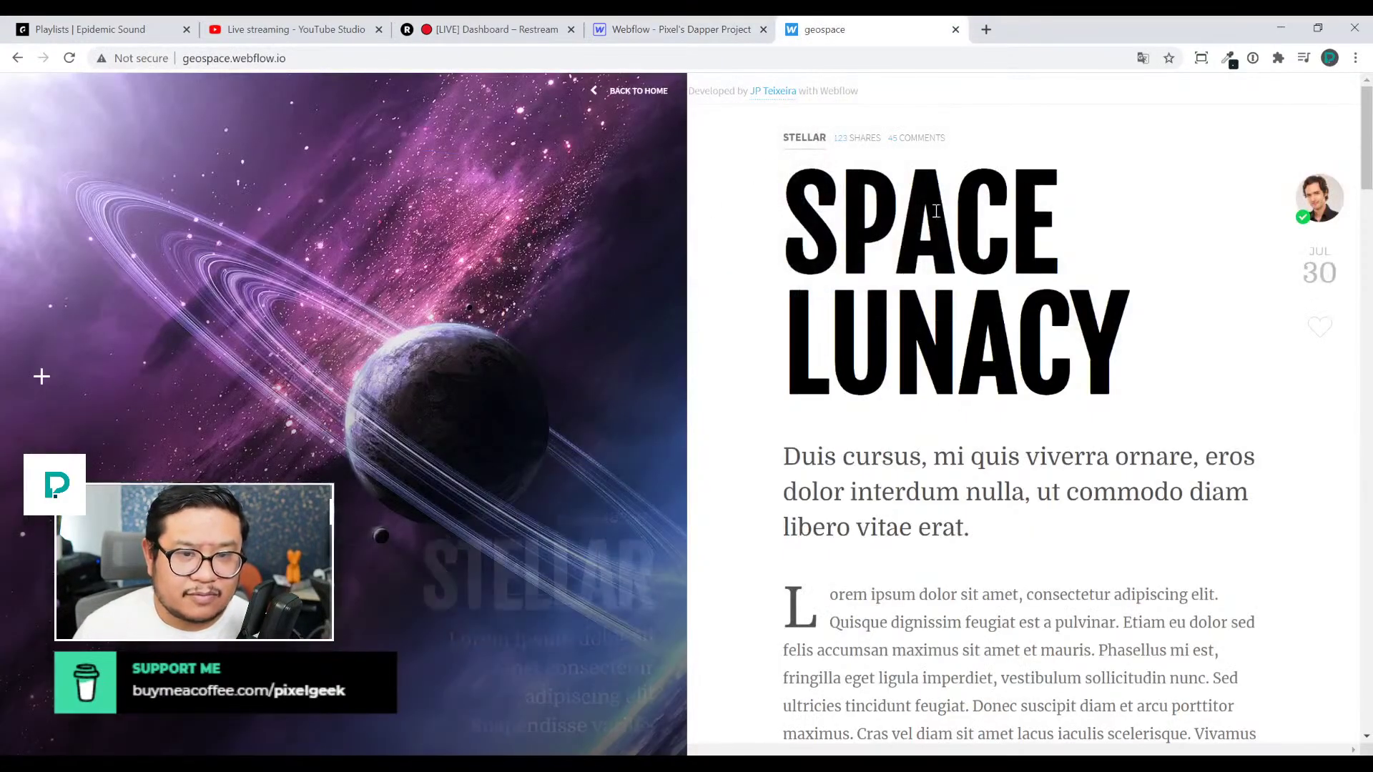
left_click(633, 91)
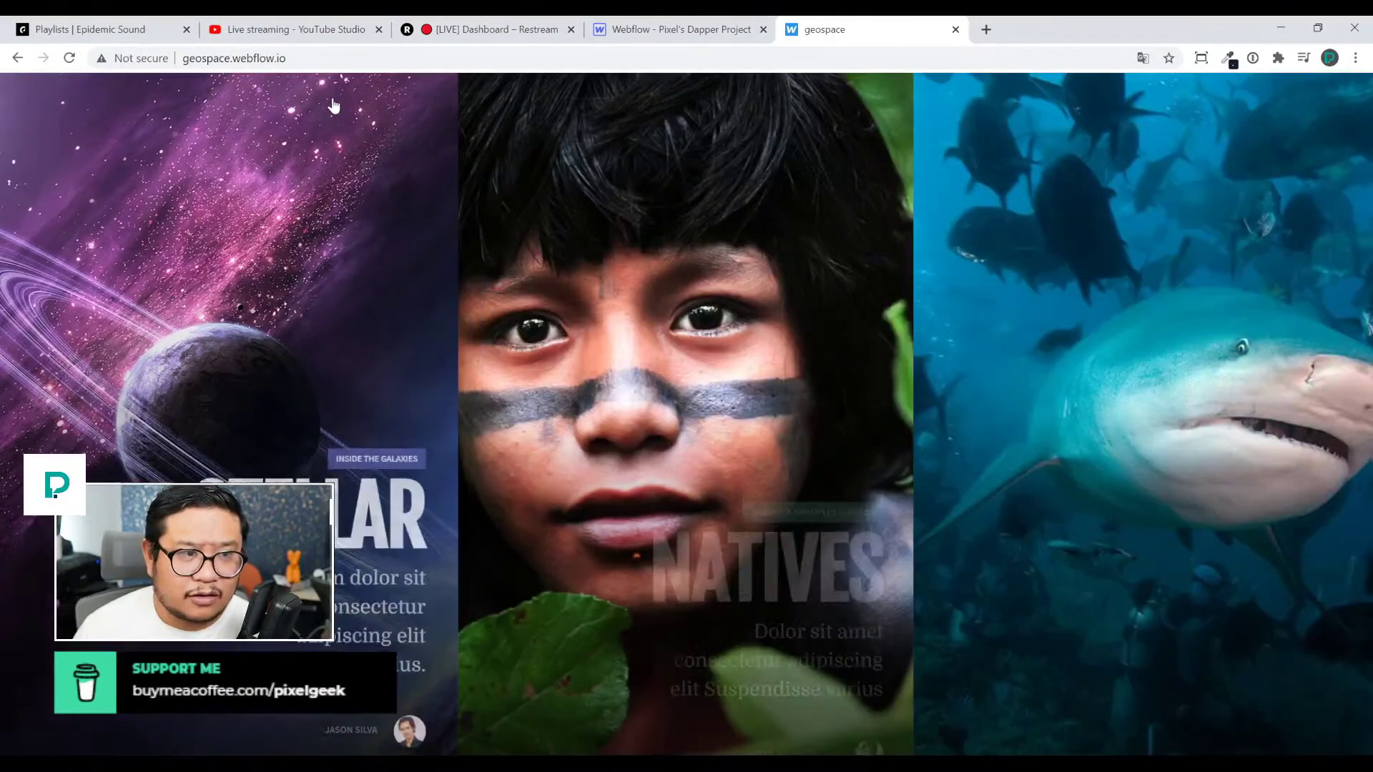
left_click(333, 107)
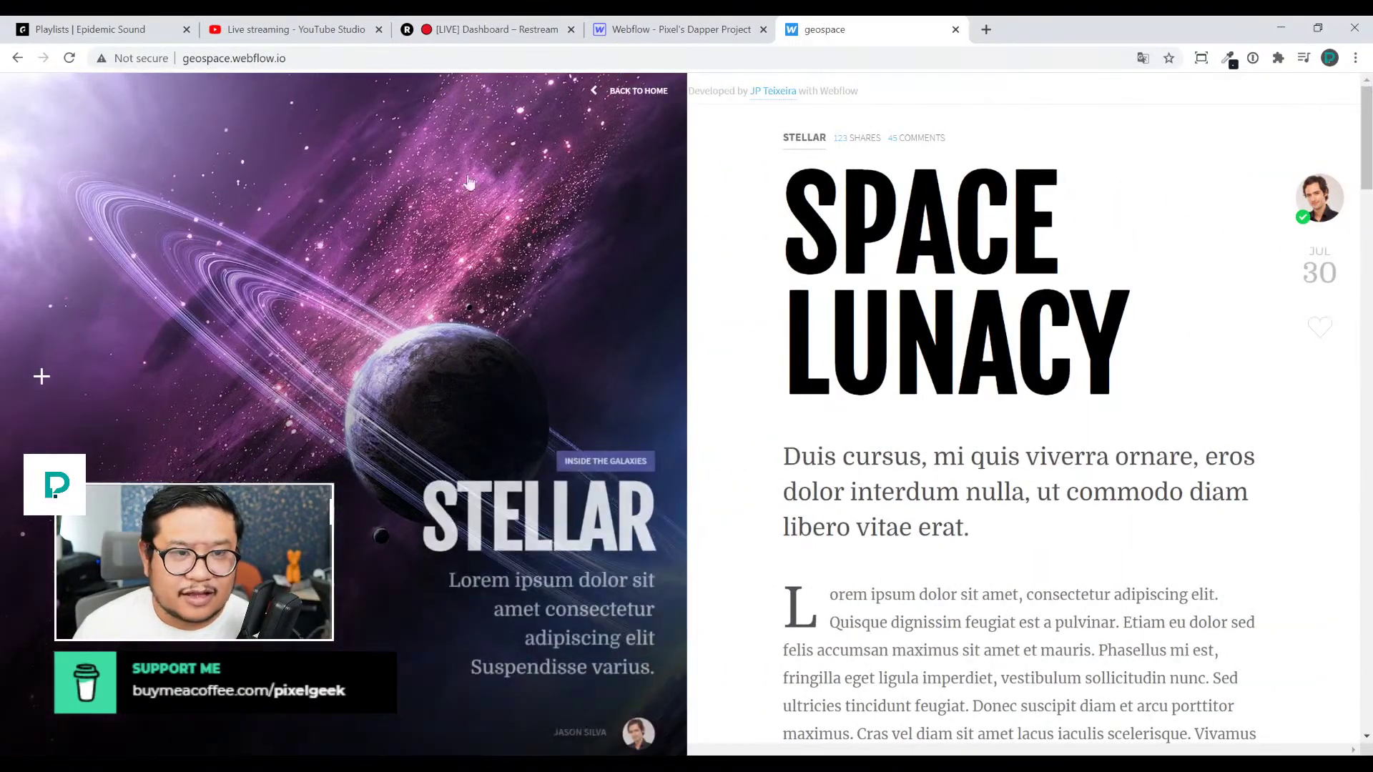
left_click(667, 36)
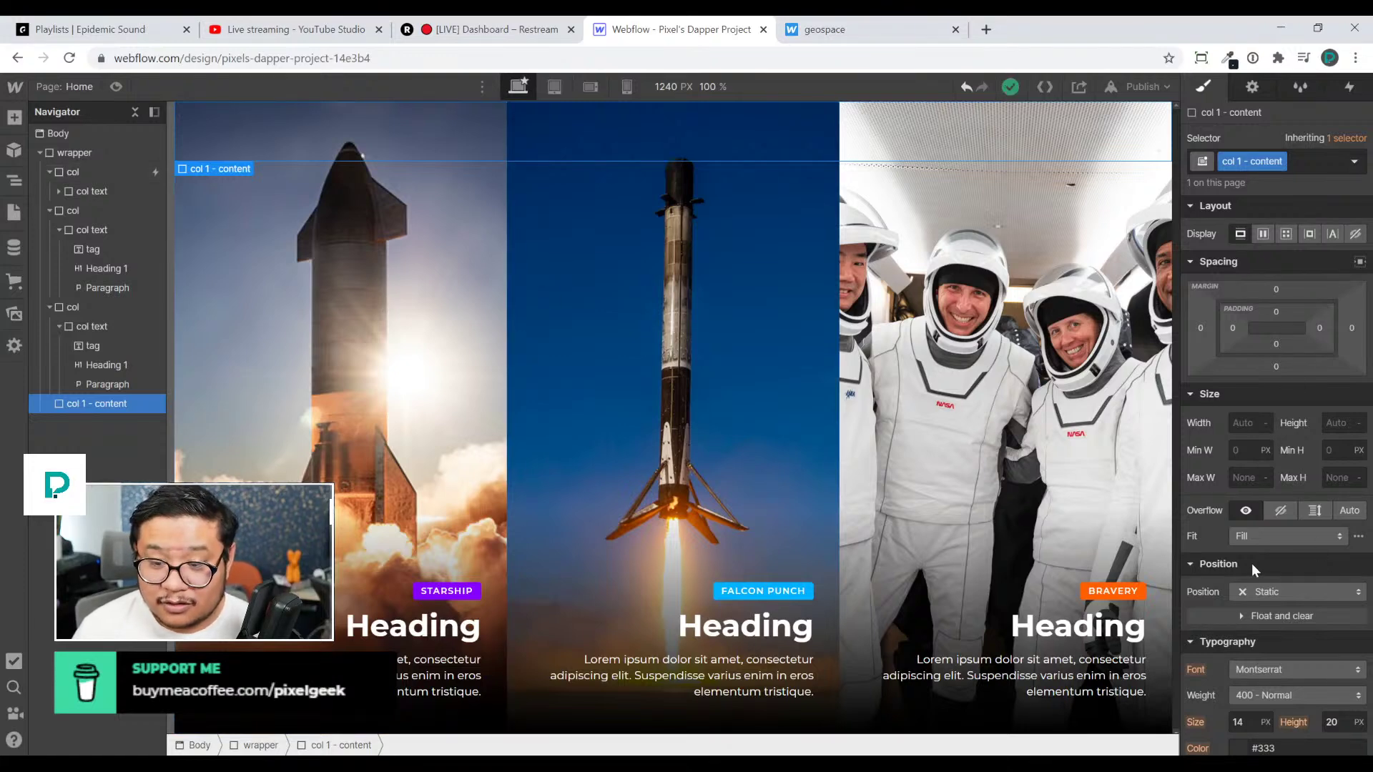
Set the "col 1 - content" block's position to Absolute with the Left preset, using 0% top, left and bottom offsets
scroll(1268, 591, "down", 2)
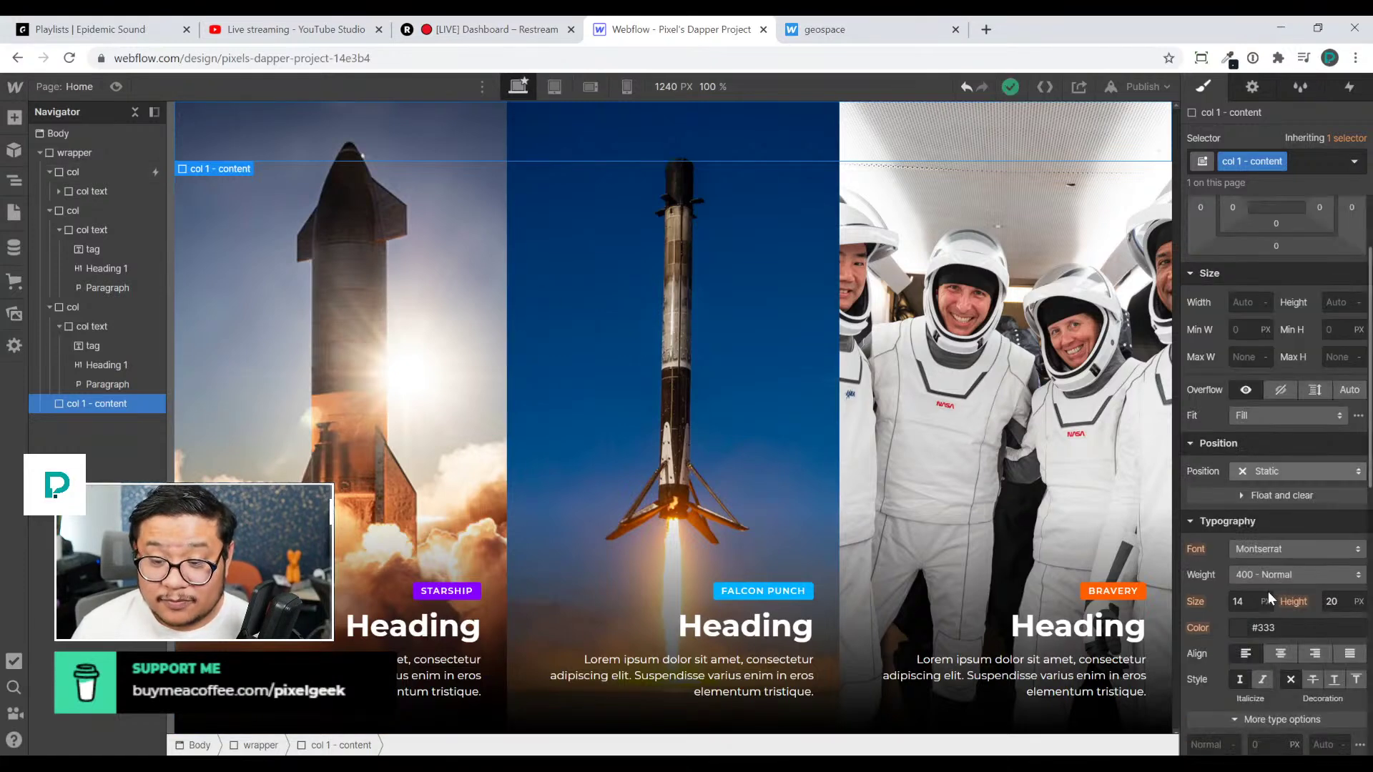
left_click(1261, 470)
left_click(1284, 509)
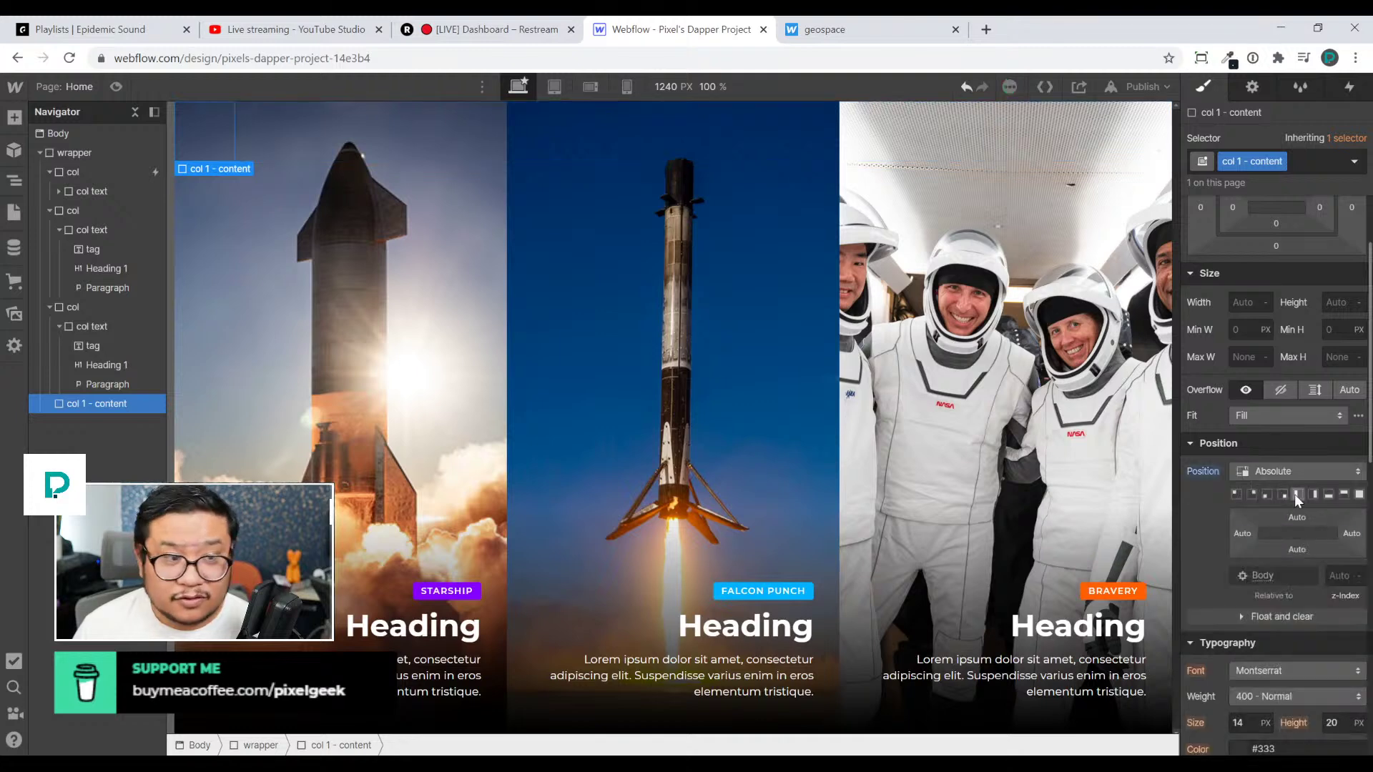
left_click(1296, 494)
Set the padding of the "col 1 - content" block to 42 px on all four sides
scroll(1263, 419, "up", 2)
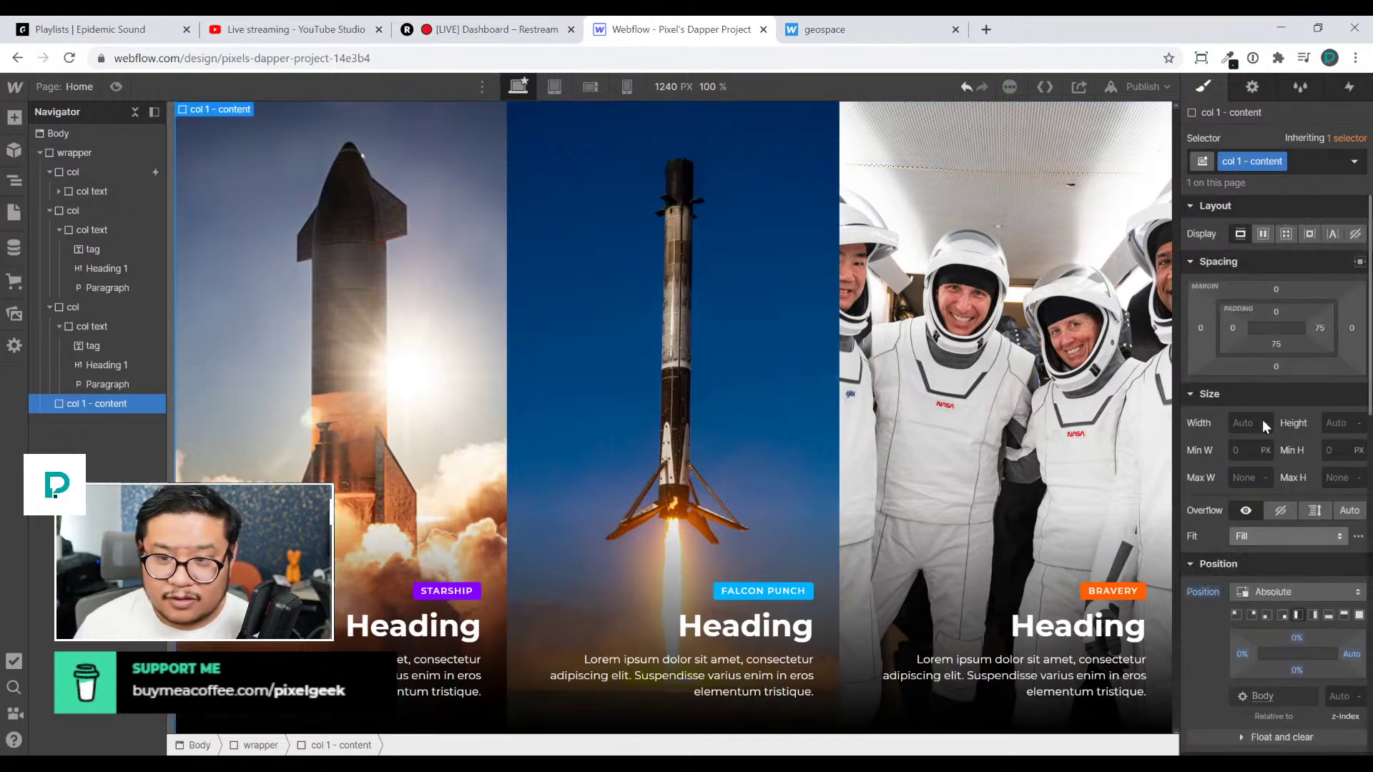
left_click_drag(1276, 344, 1292, 352)
left_click(1275, 313)
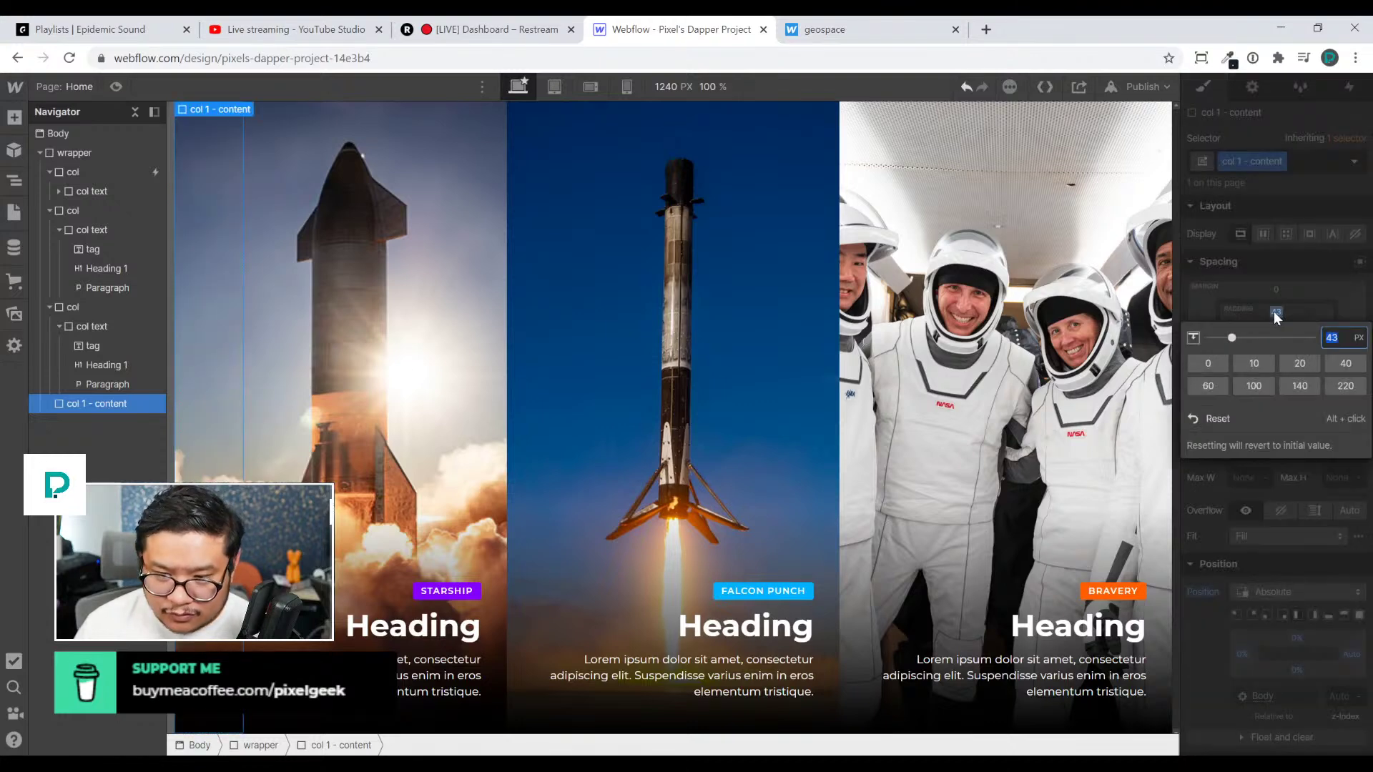
left_click(1275, 313)
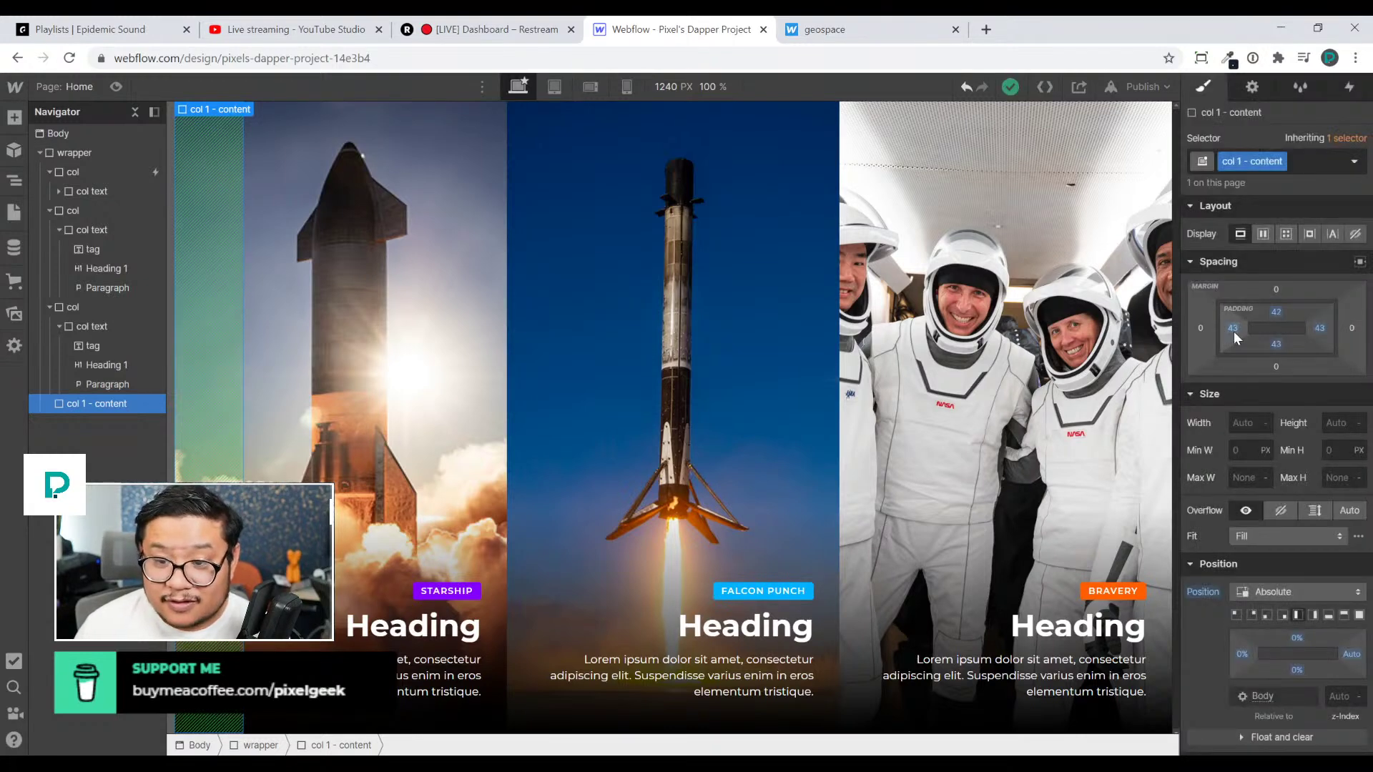
left_click(1233, 329)
type("42")
key("Return")
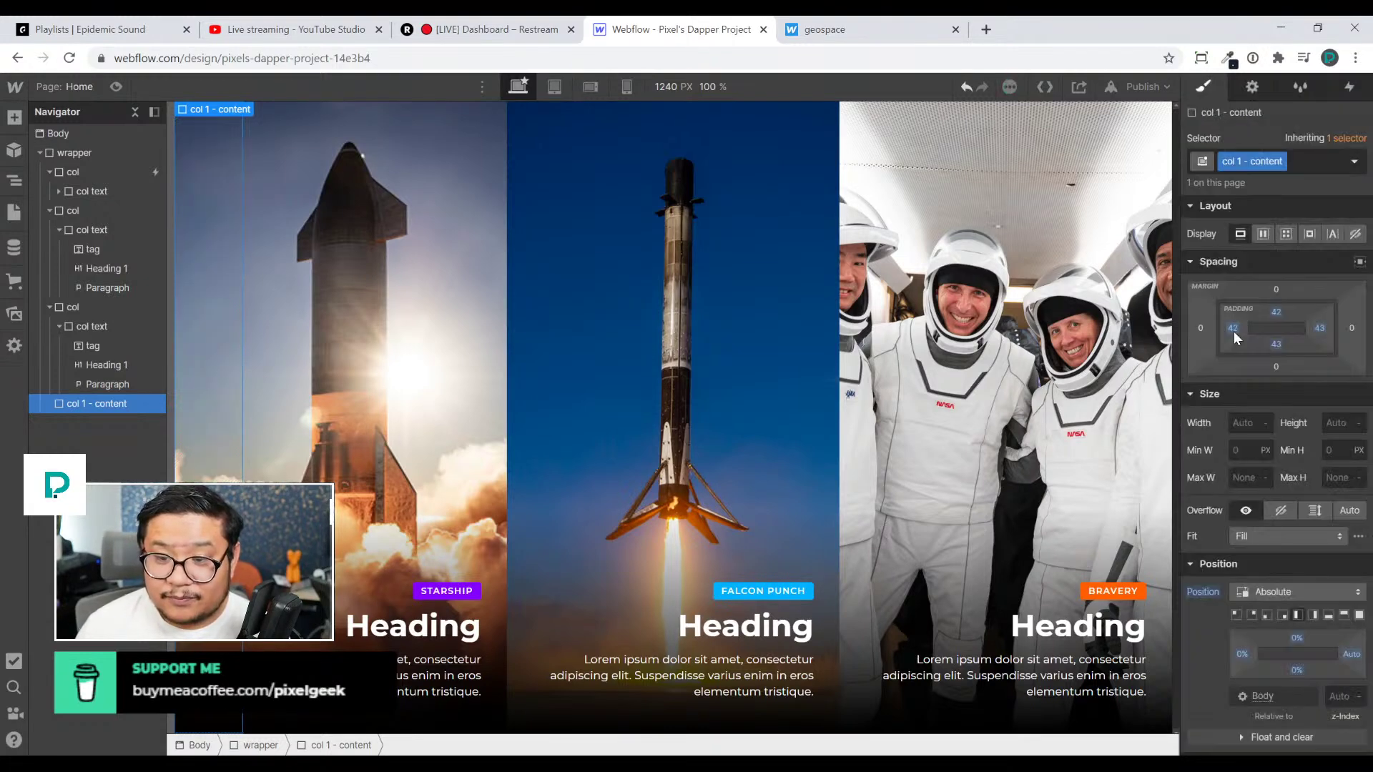
left_click(1276, 346)
type("42")
key("Return")
left_click(1320, 328)
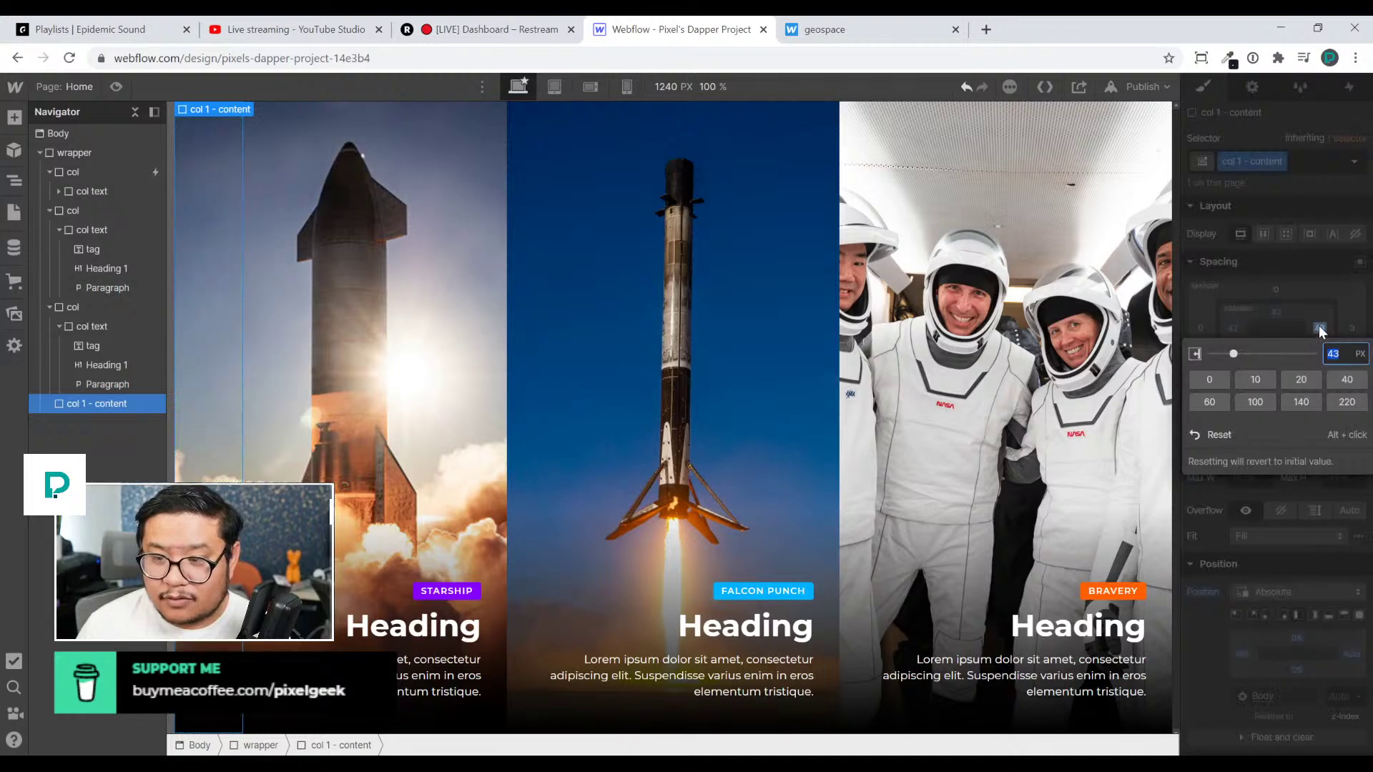
type("42")
key("Return")
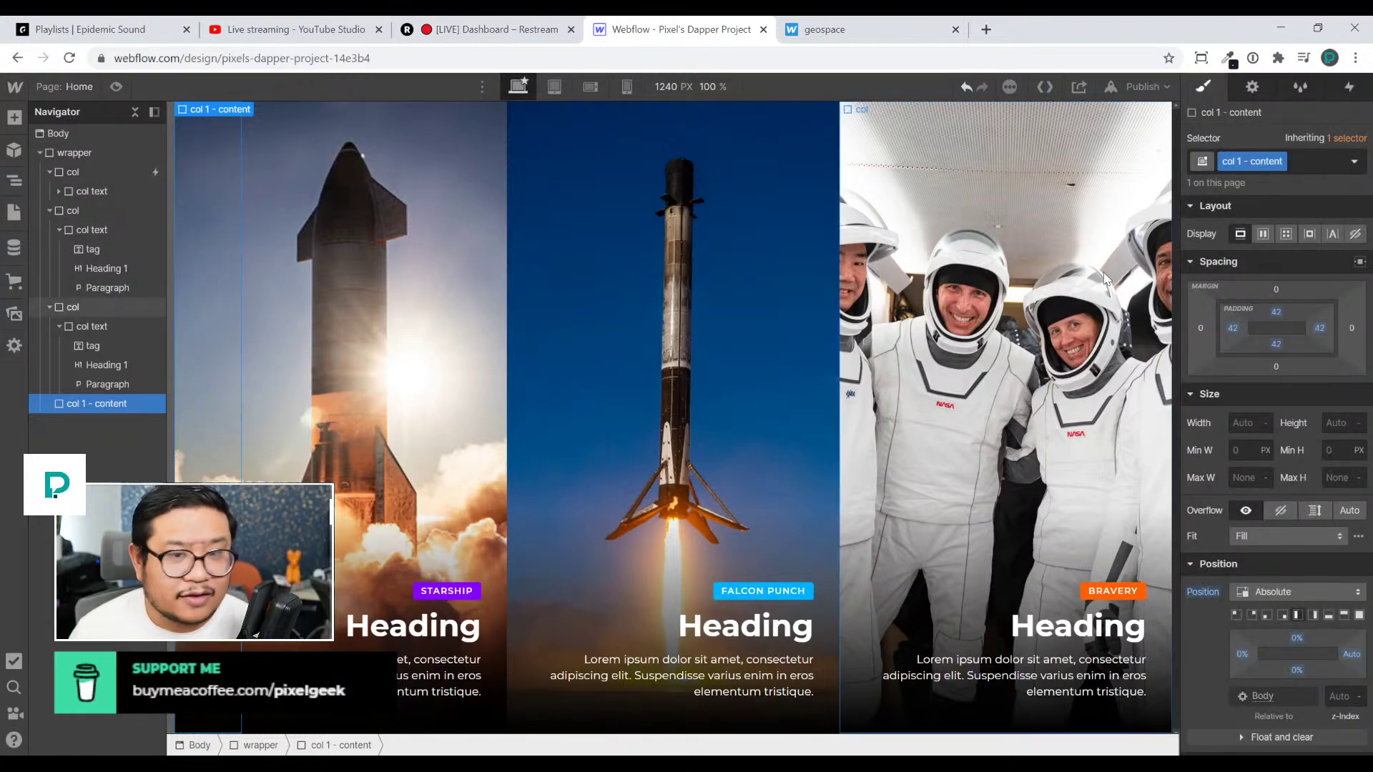
Set the background colour of the "col 1 - content" block to white
scroll(1225, 509, "down", 3)
scroll(1225, 509, "down", 3)
left_click(1251, 718)
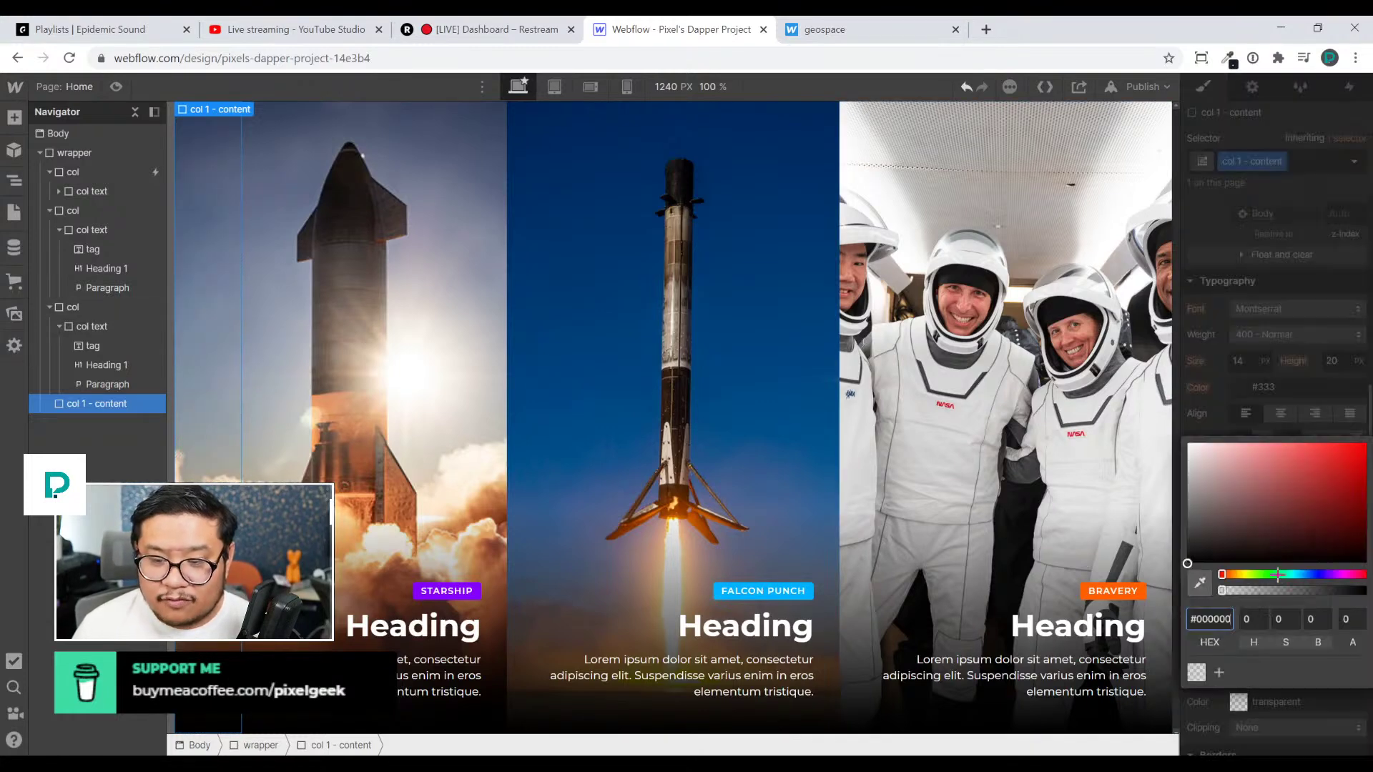
left_click_drag(1190, 445, 1179, 440)
left_click(1327, 166)
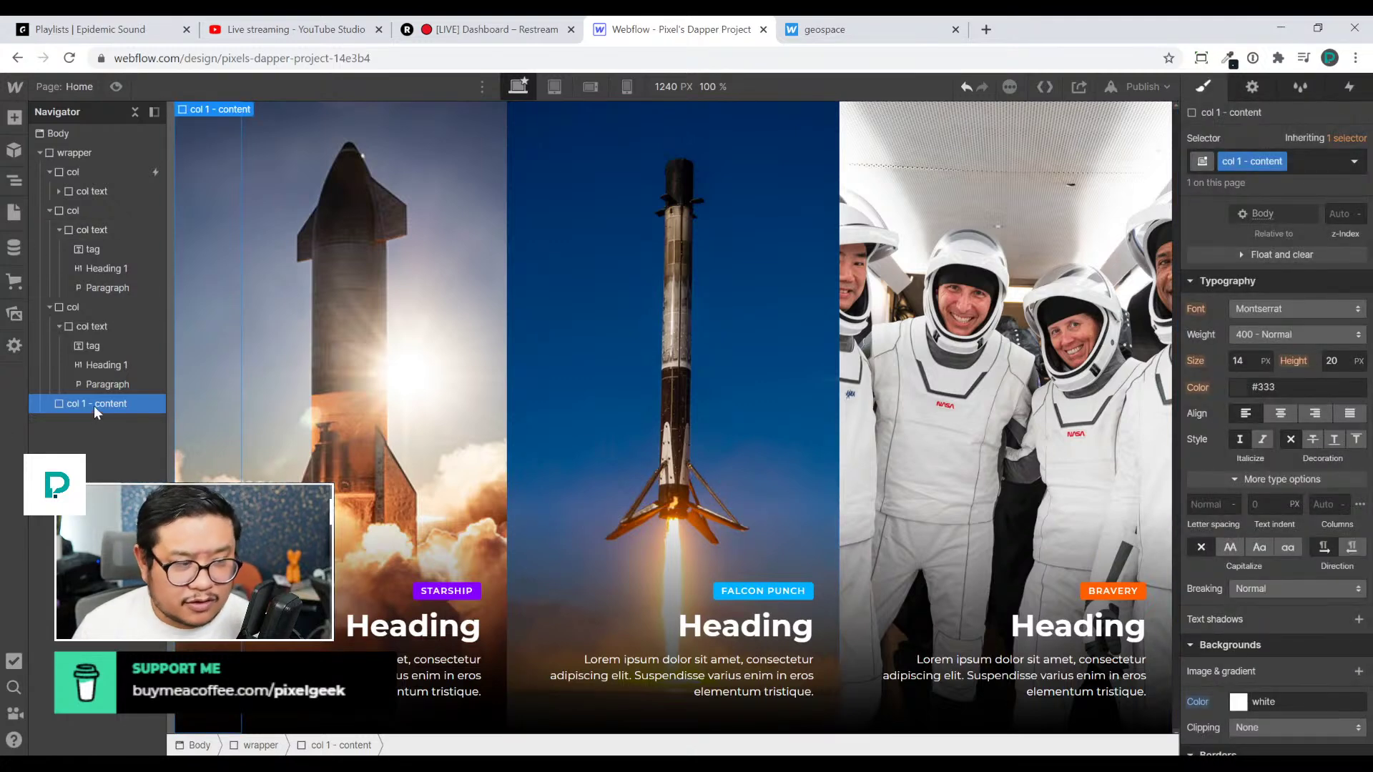
Add a Rich Text element inside the "col 1 - content" block
key("ctrl+e")
type("rich")
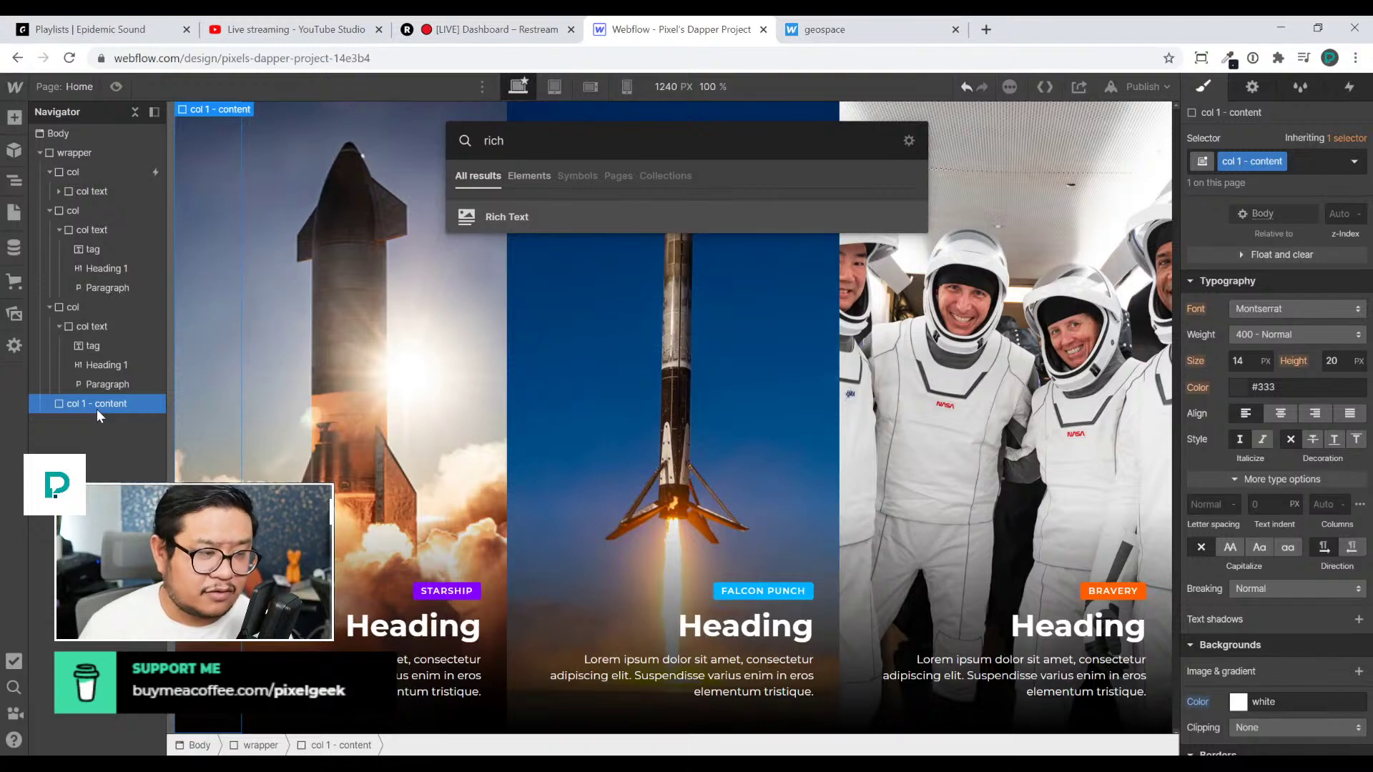
key("Return")
Set the width of the "col 1 - content" block to 50%
left_click(92, 405)
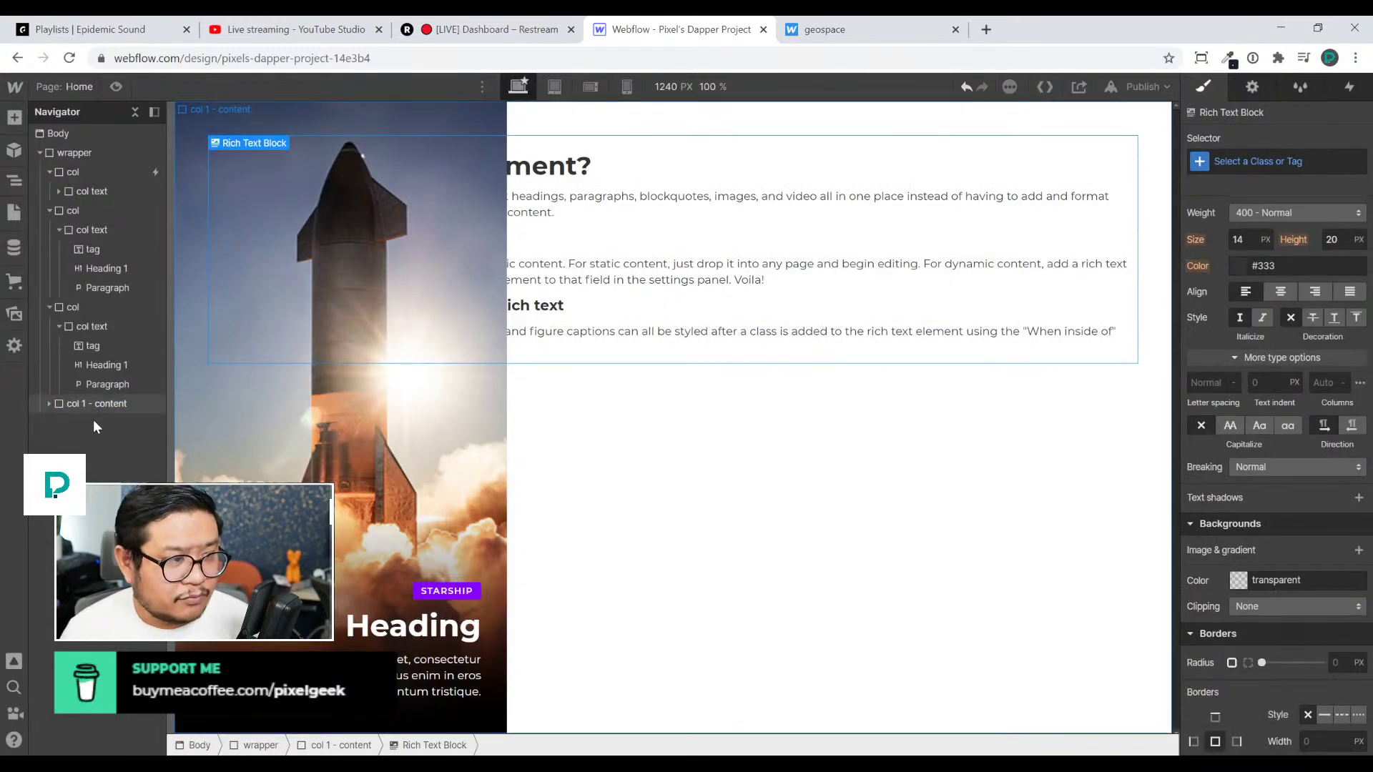
scroll(1244, 443, "up", 5)
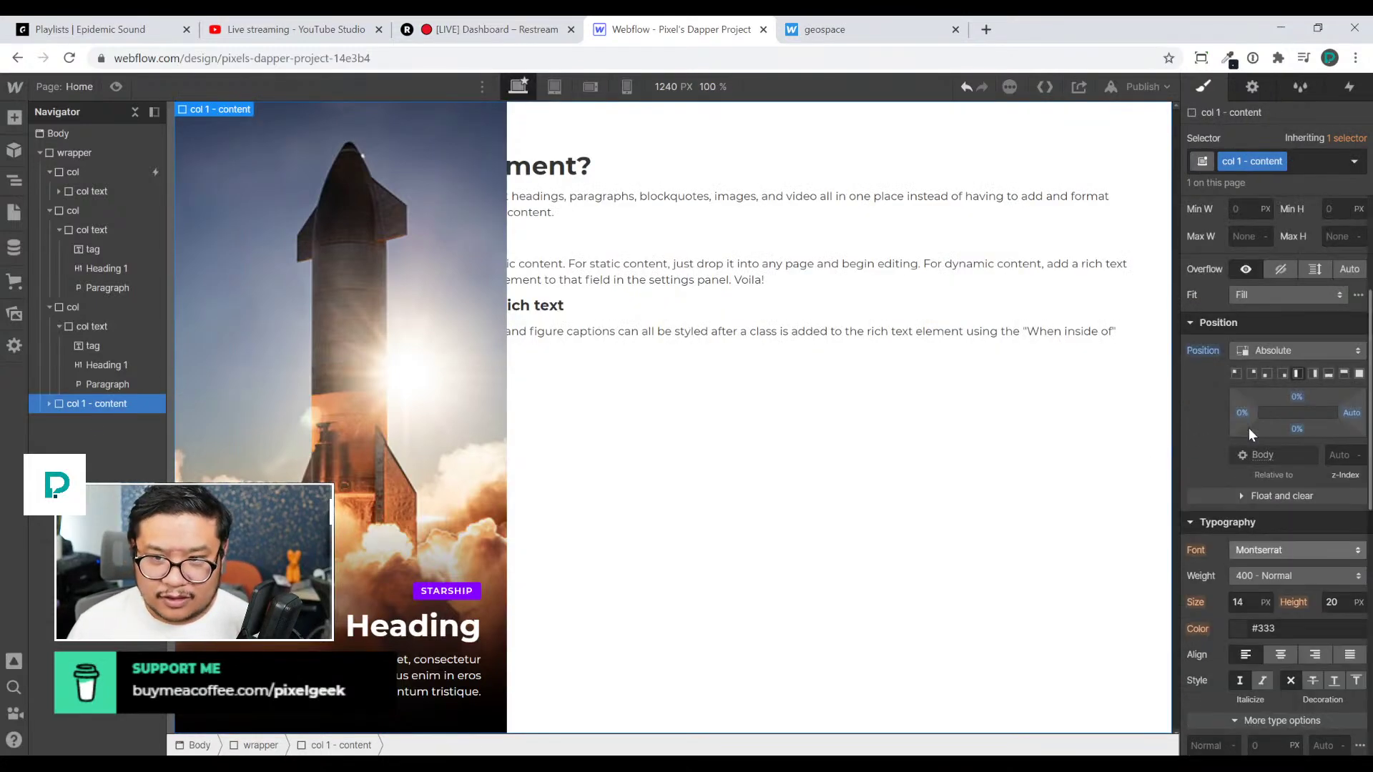
left_click(1244, 302)
type("50%")
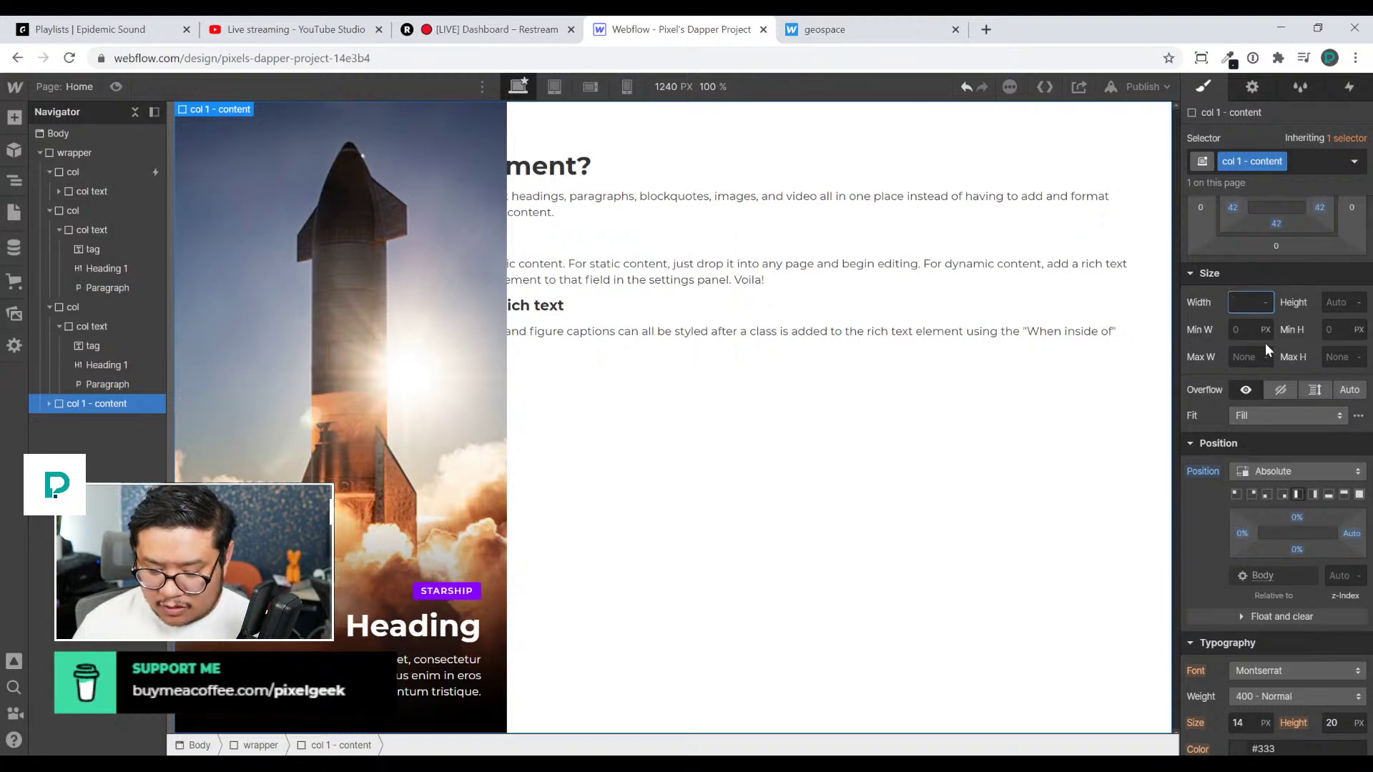
key("Return")
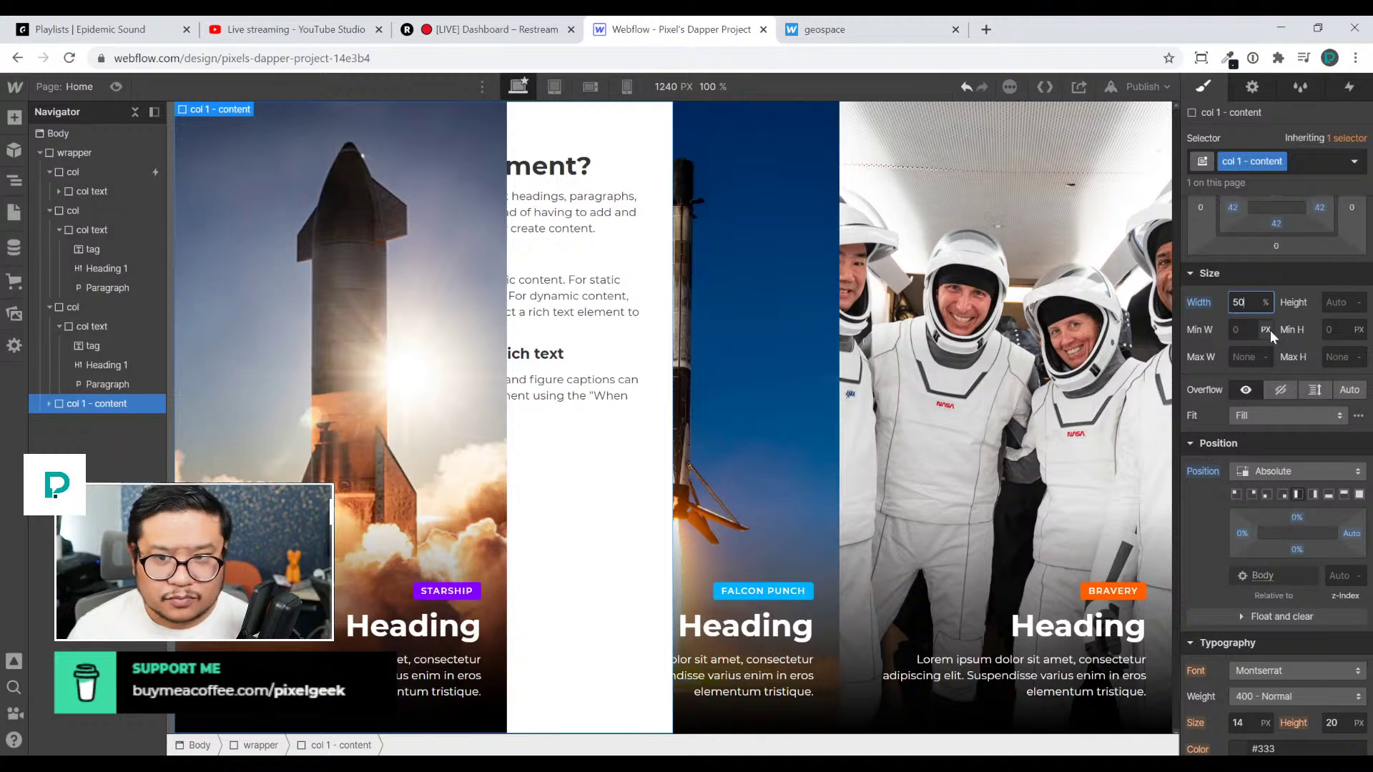
Open the first column's "col 1 - click 1" mouse-click animation for editing
left_click(100, 173)
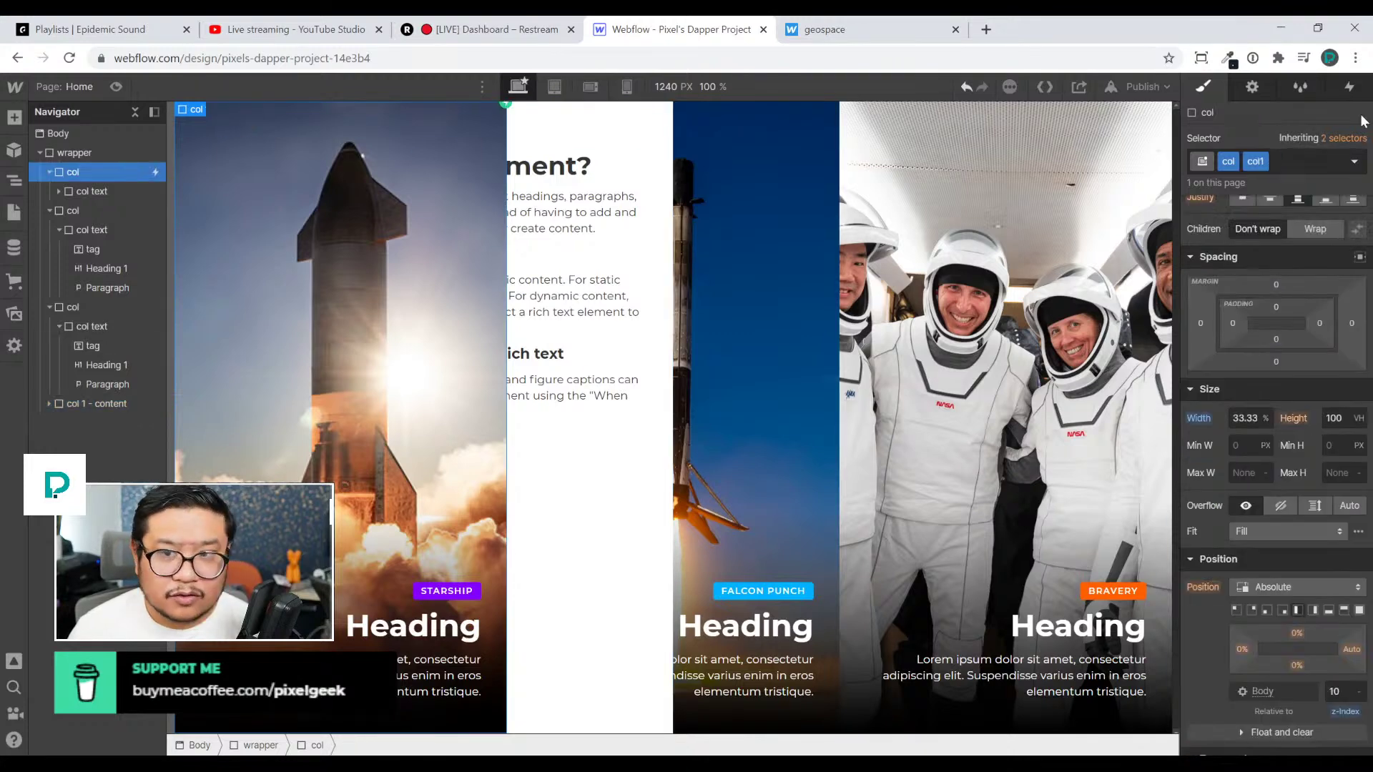
left_click(1350, 87)
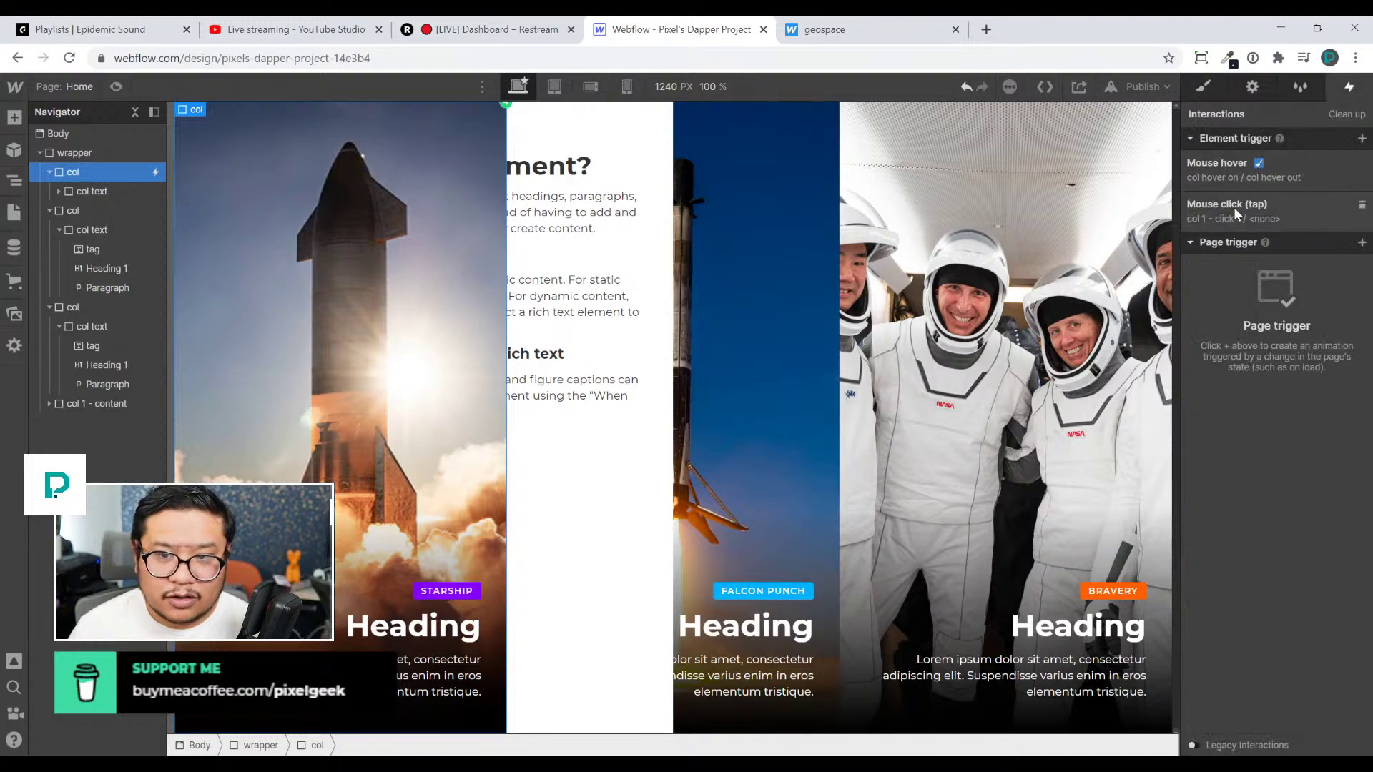
left_click(1281, 213)
left_click(1260, 320)
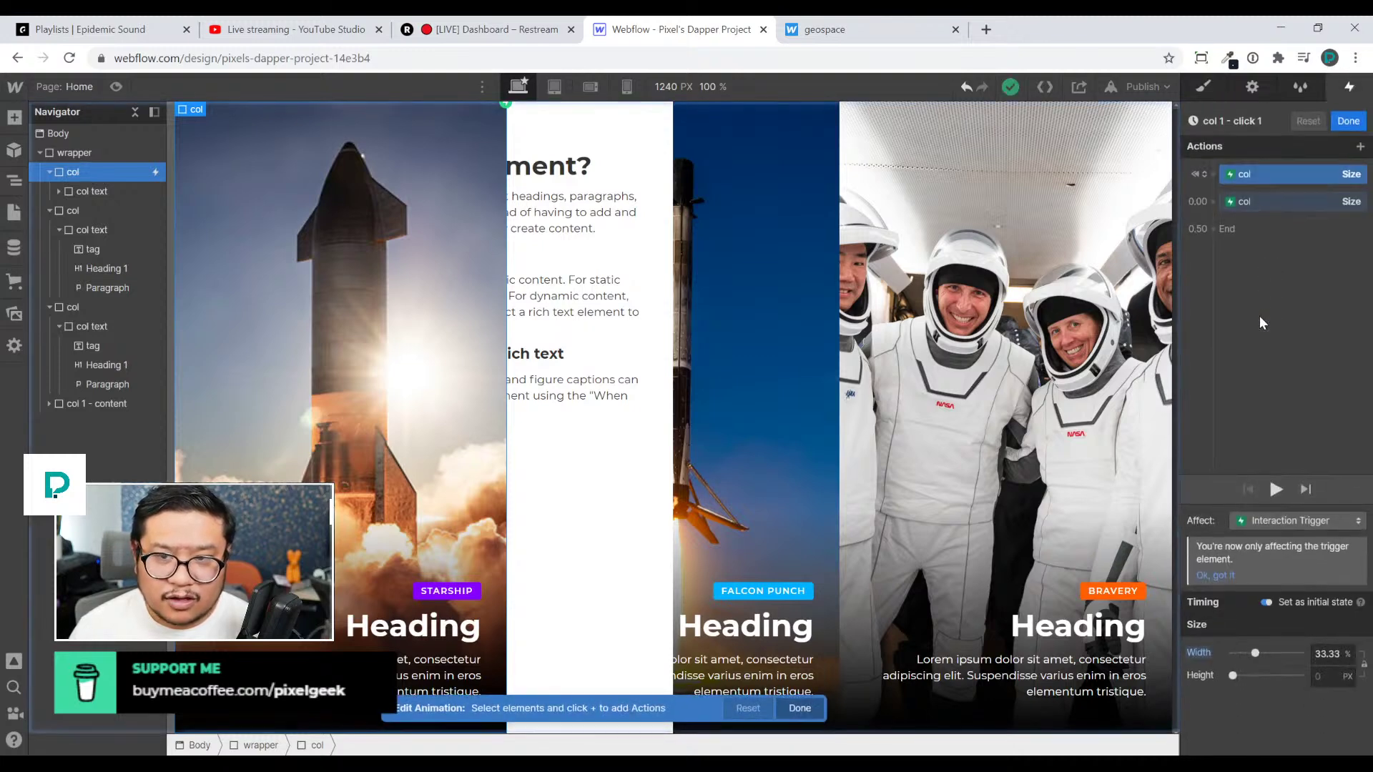
Add an initial-state Move action of -100% on X for "col 1 - content", affecting all elements with this class
left_click(78, 404)
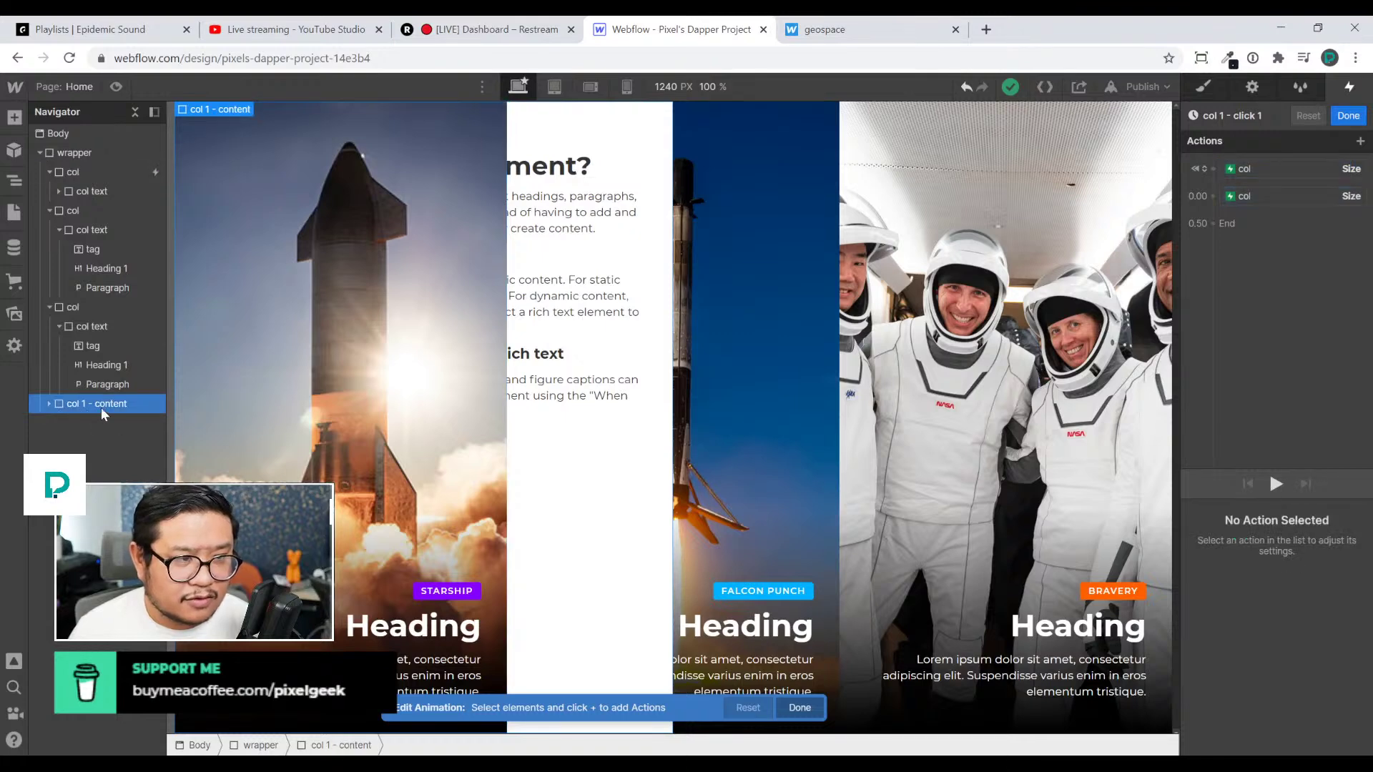
left_click(1214, 169)
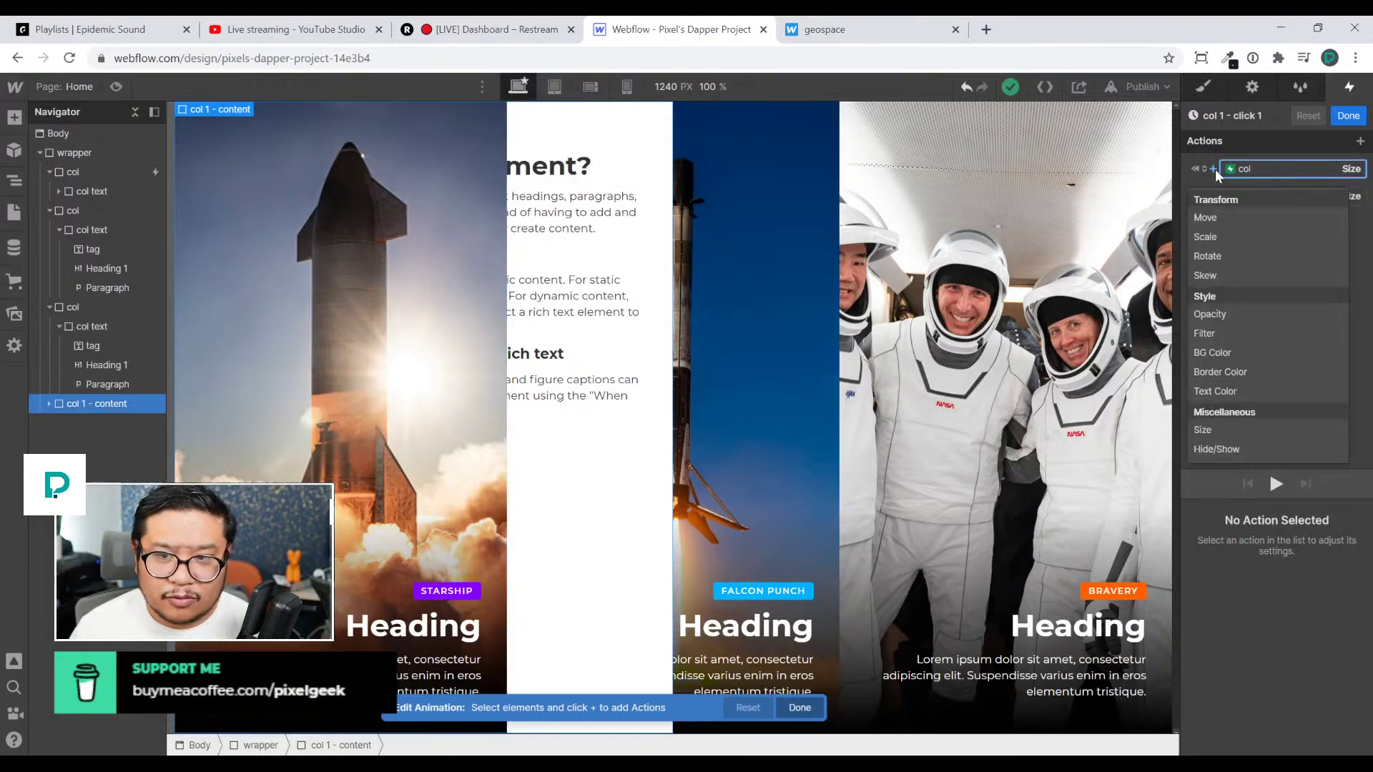
left_click(1227, 216)
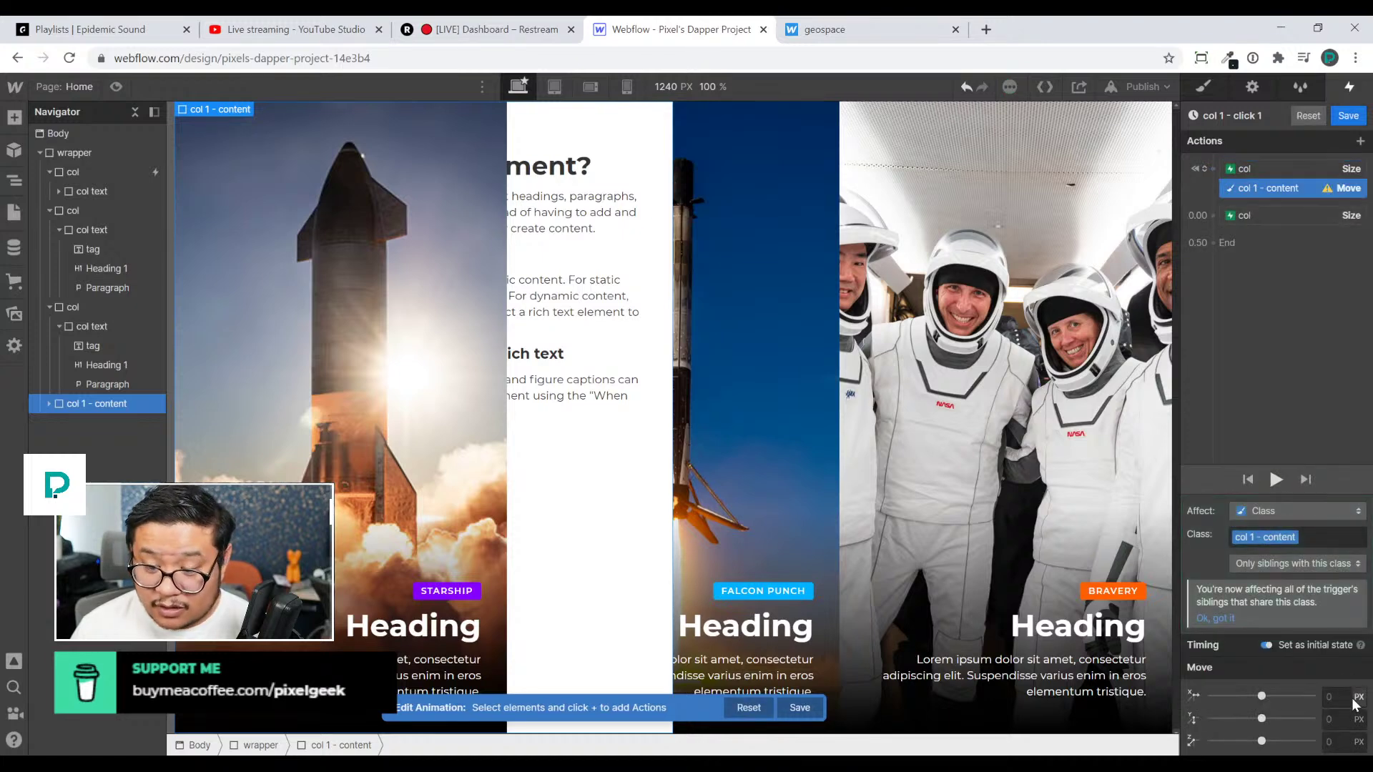
left_click(1329, 695)
type("-100%")
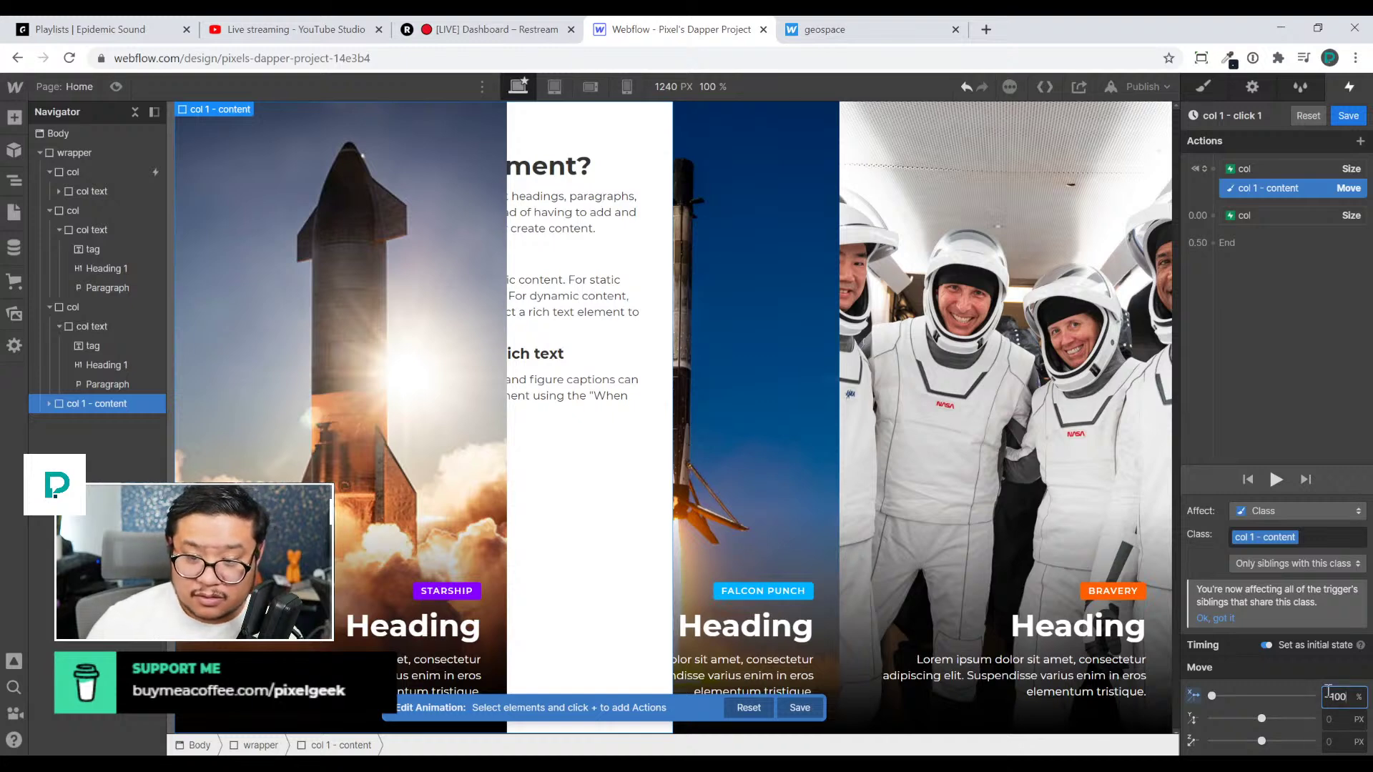
left_click(1287, 561)
left_click(1277, 513)
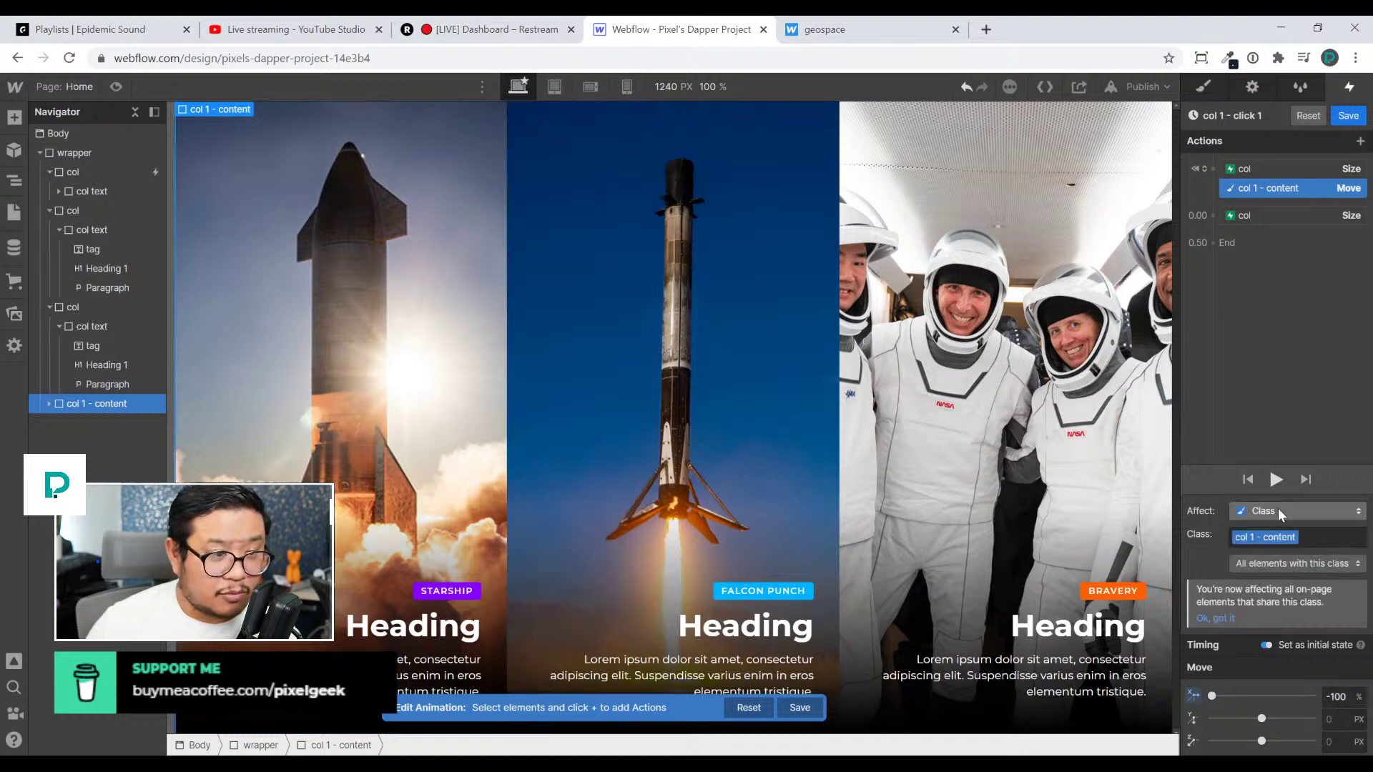
Duplicate the "col 1 - content" Move action and place the copy directly after the column's second Size action
left_click(1257, 214)
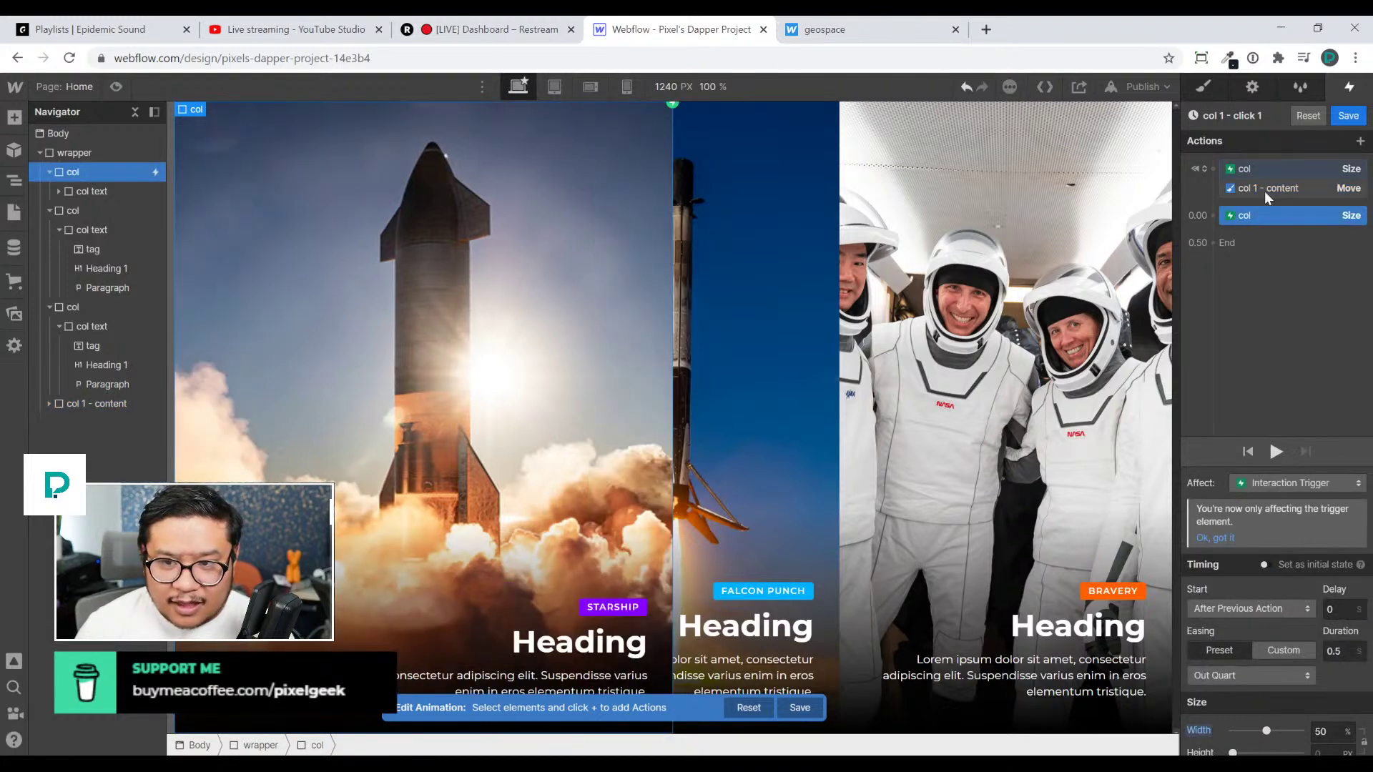
right_click(1264, 191)
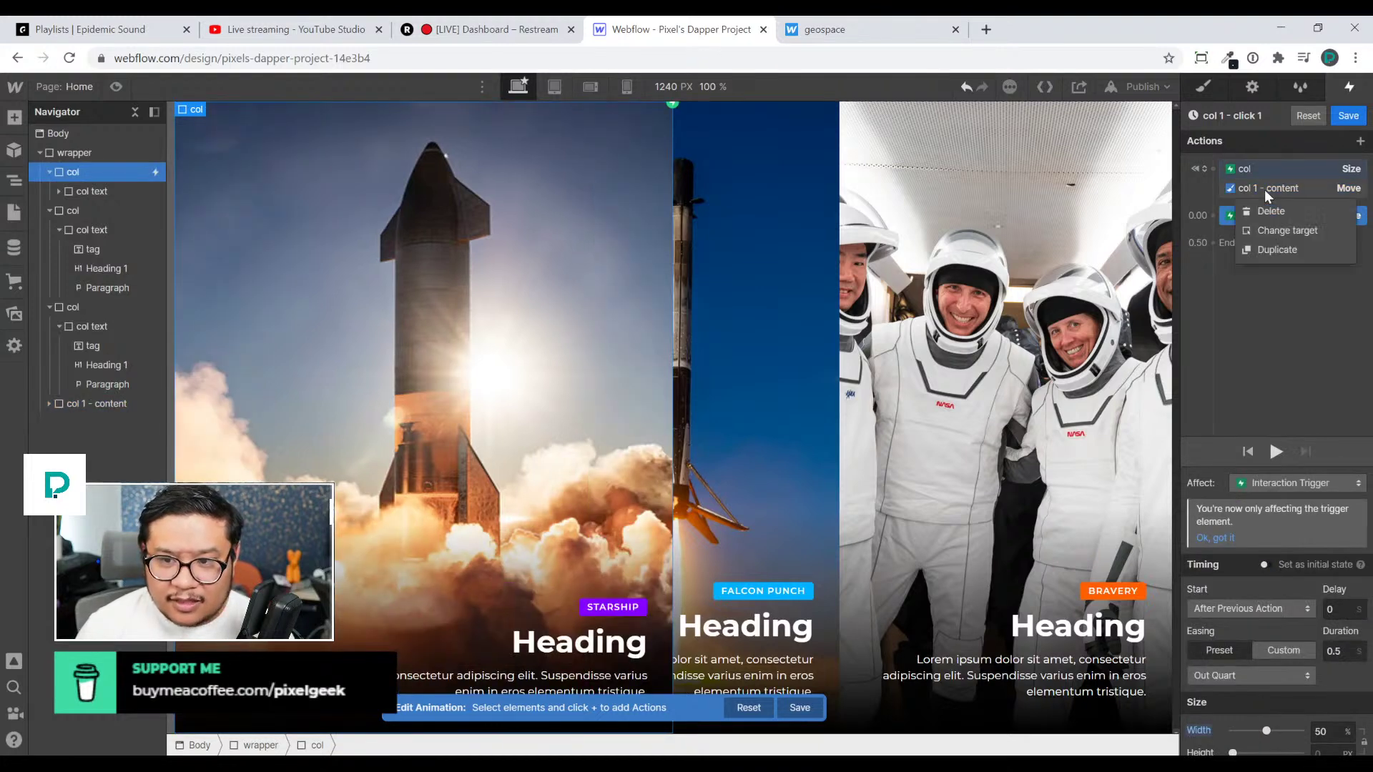
left_click(1285, 244)
left_click(1273, 236)
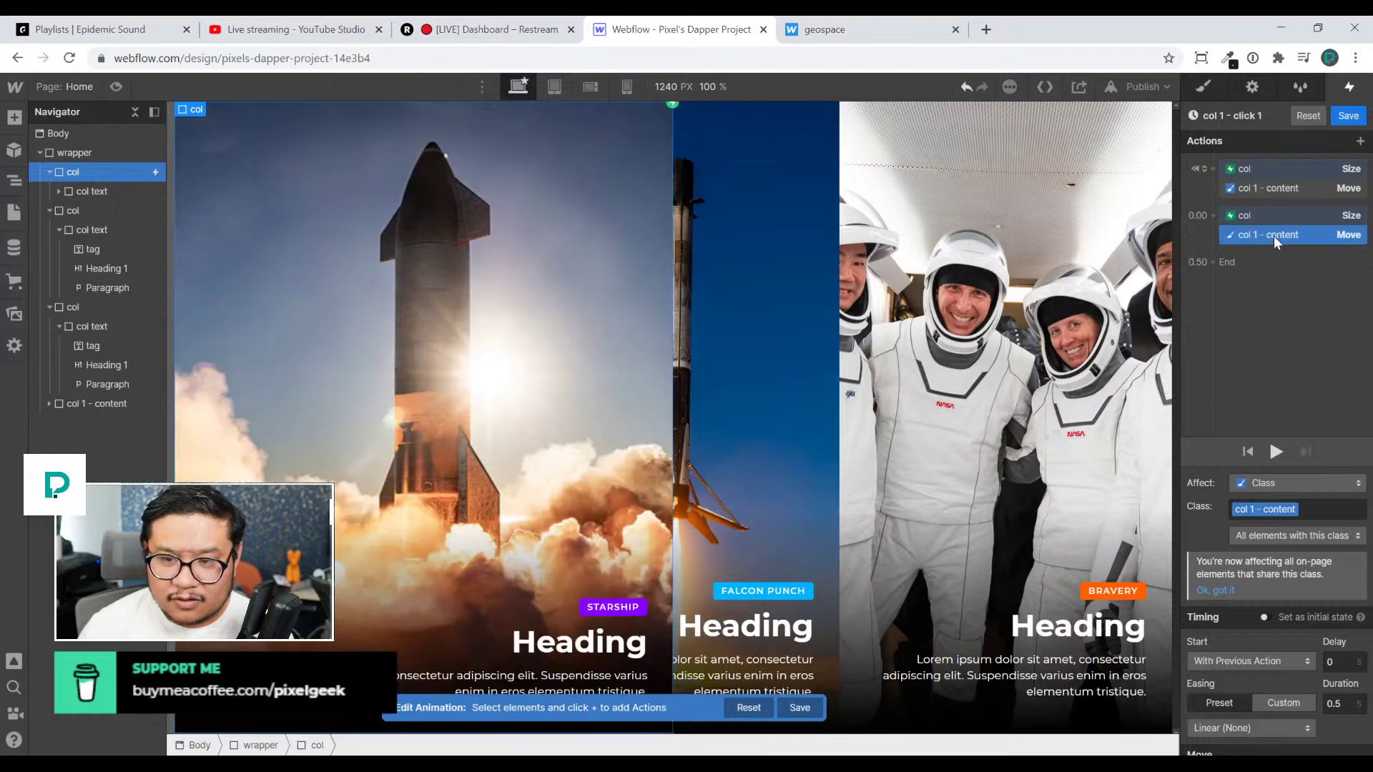
Give the duplicated Move action a 0.2 s delay and Out Quart easing
left_click(1335, 665)
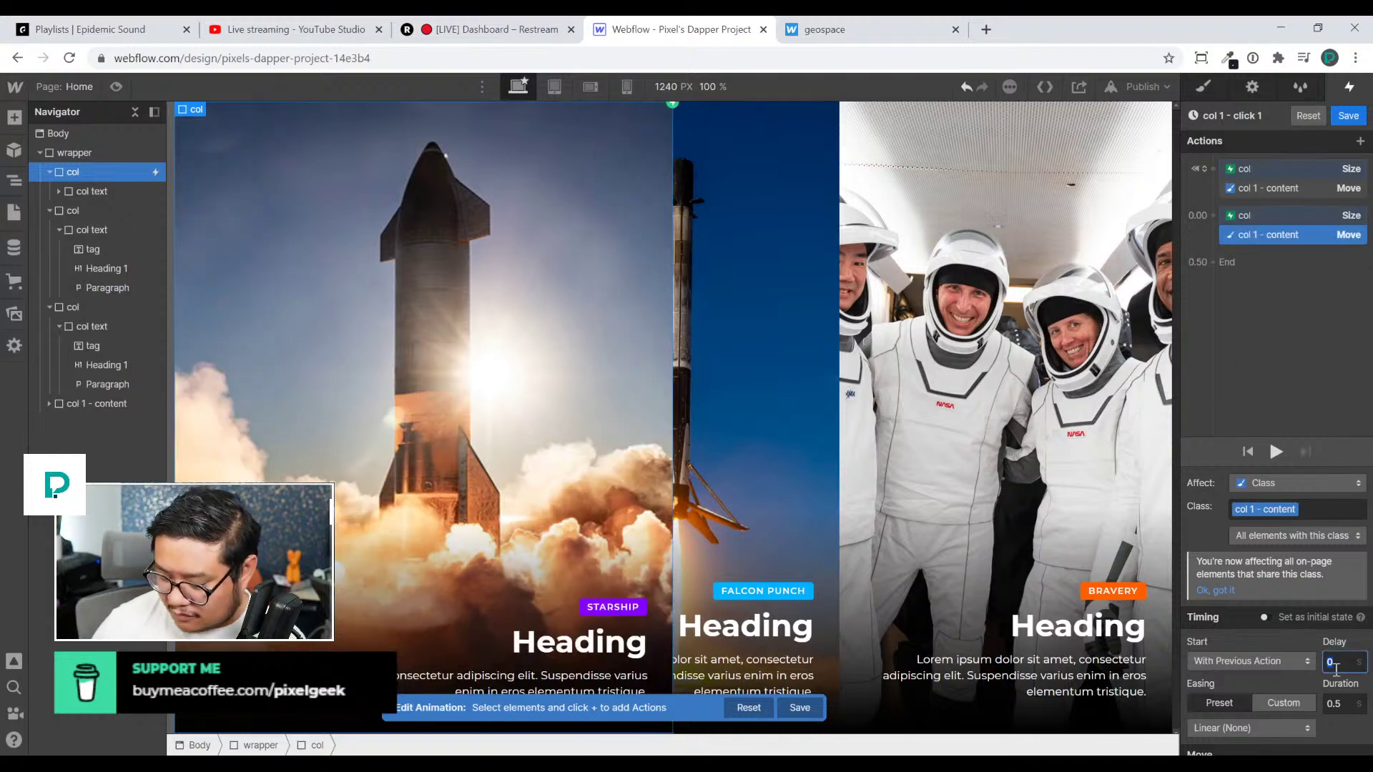
type("0.2")
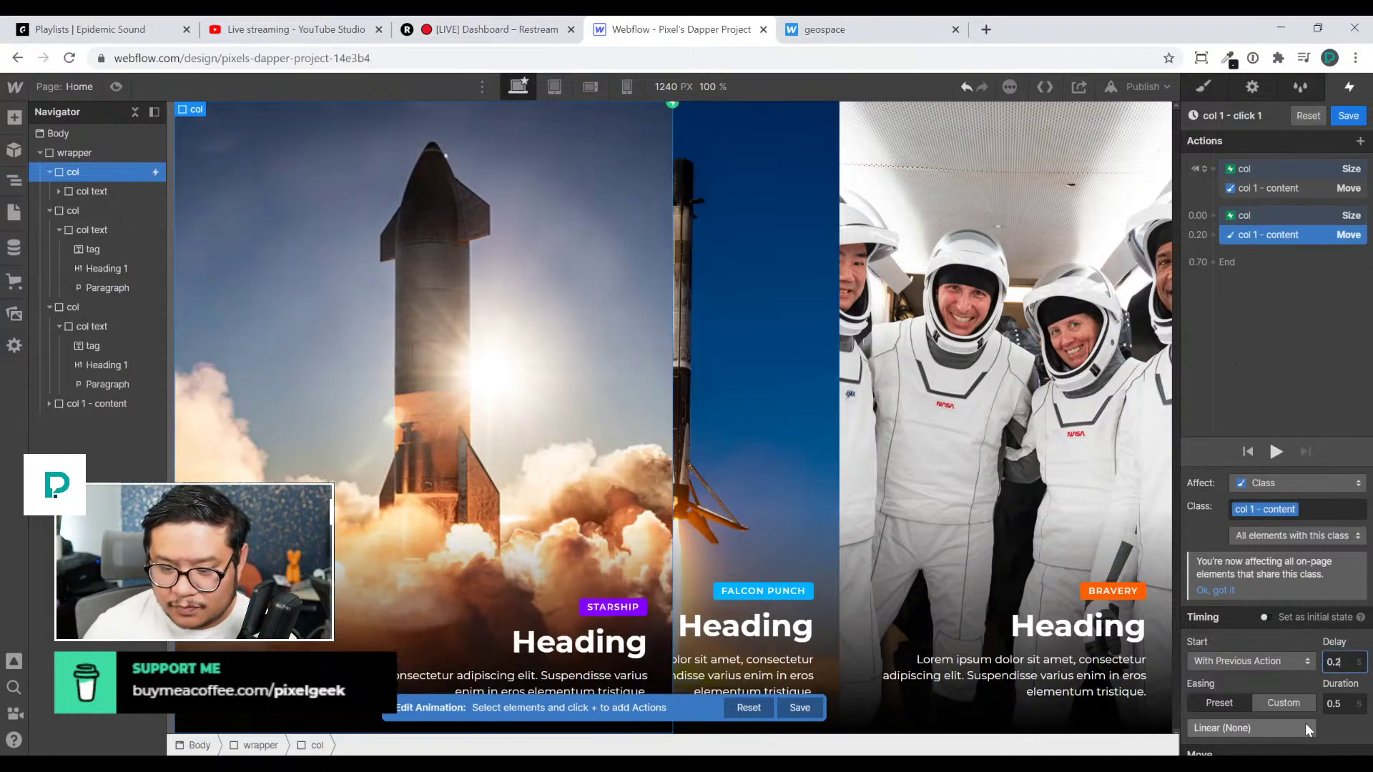
left_click(1298, 730)
left_click(1256, 450)
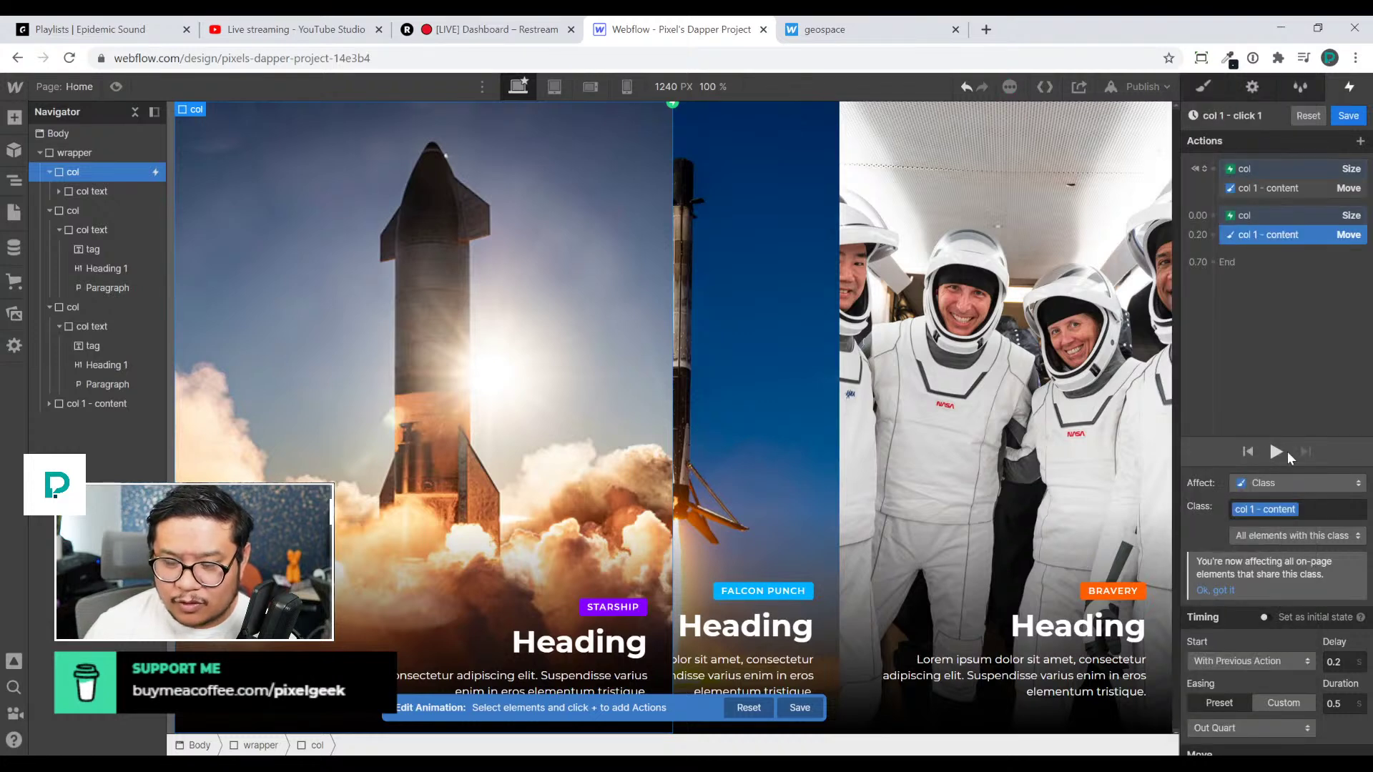
Set the duplicated Move action's X distance to 100%
scroll(1345, 698, "down", 1)
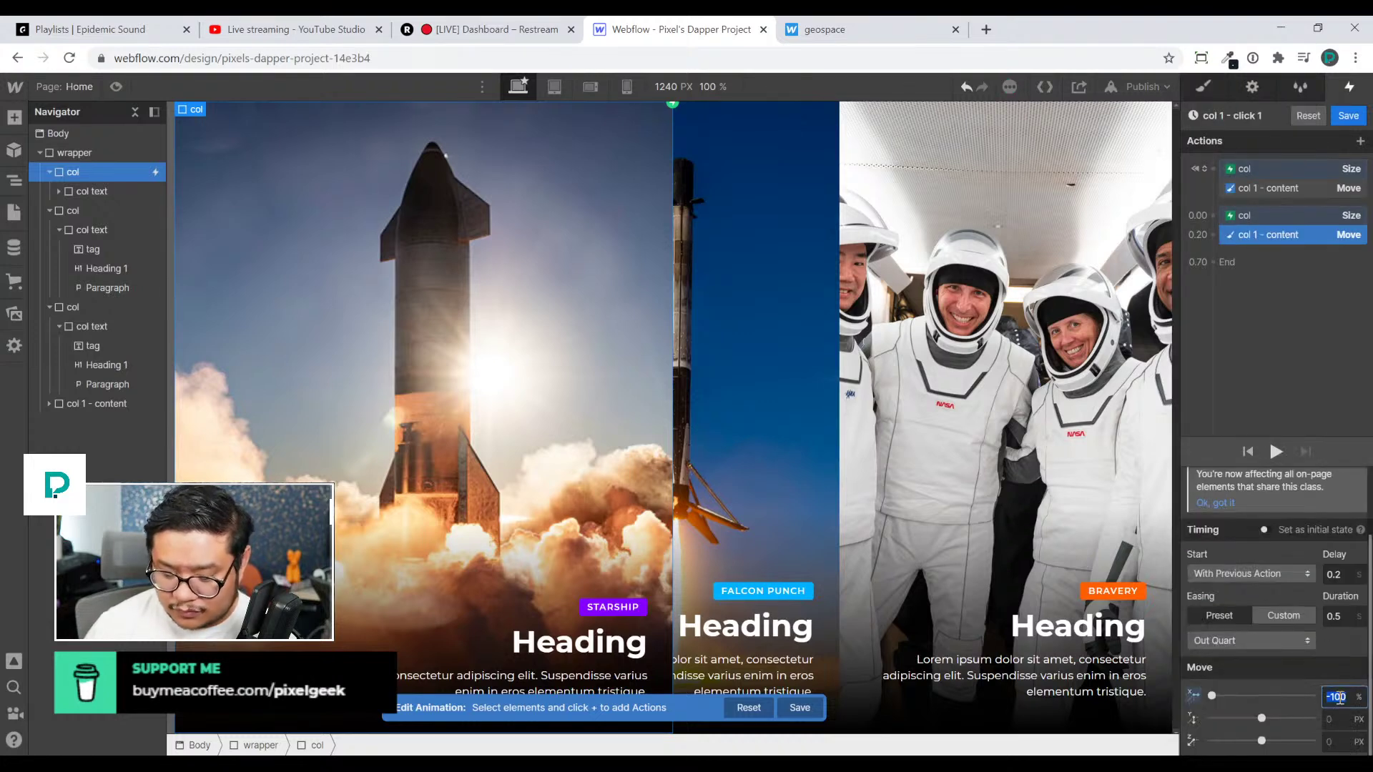
type("50")
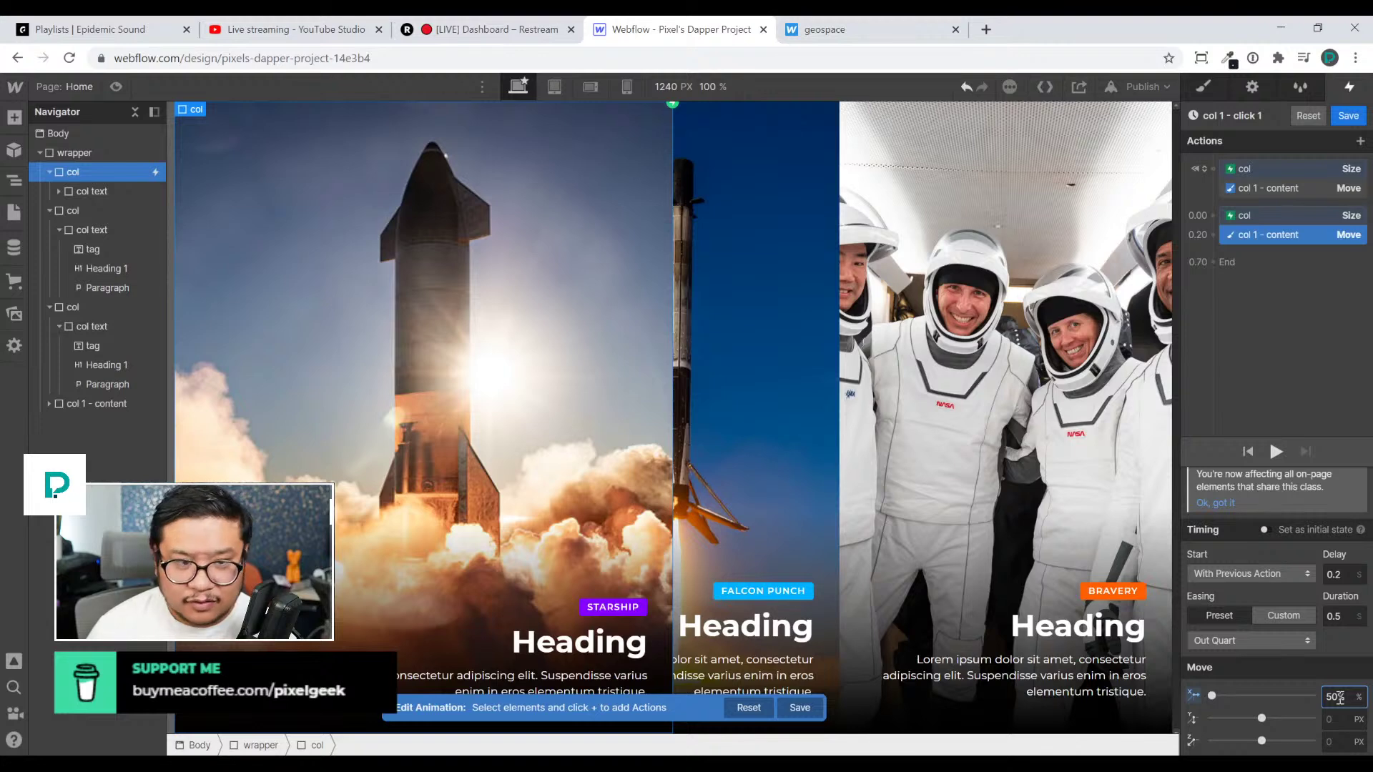
key("Return")
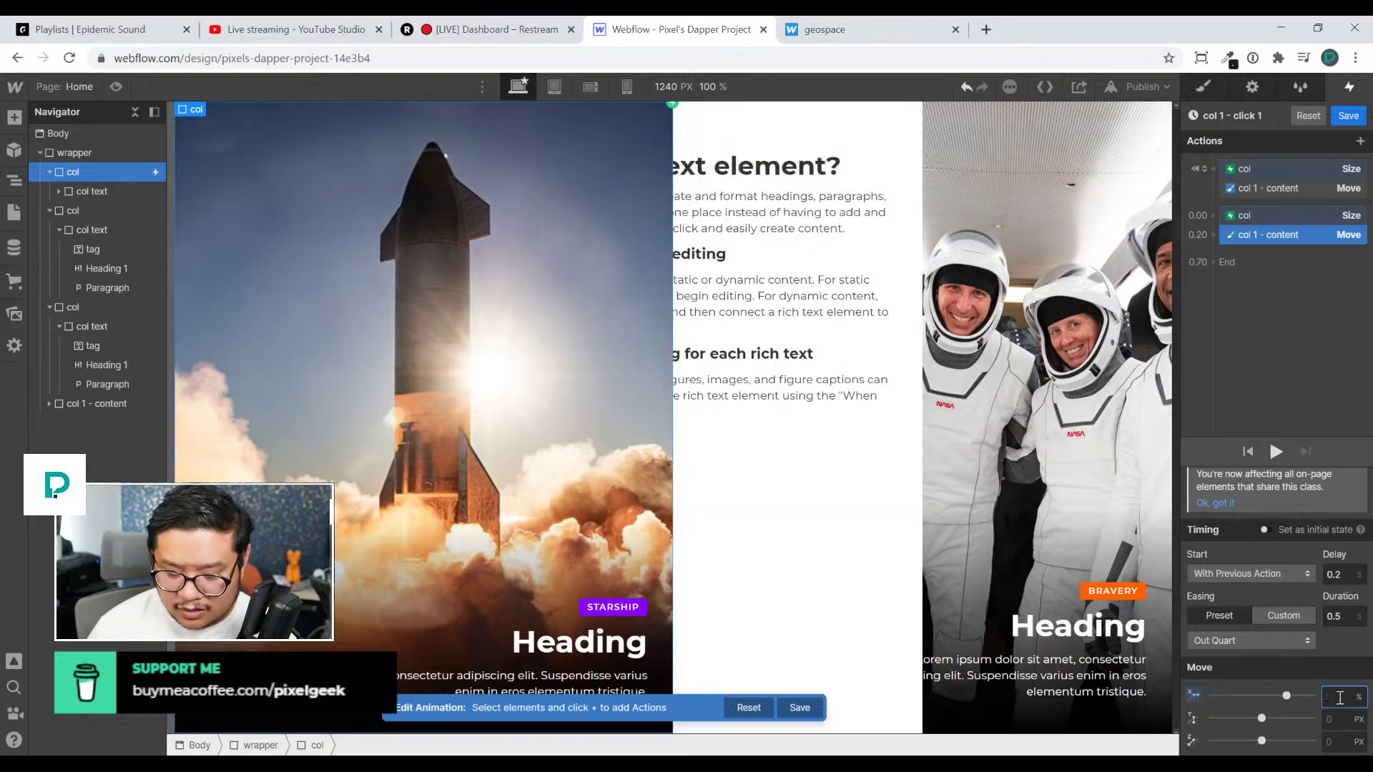
type("100")
key("Return")
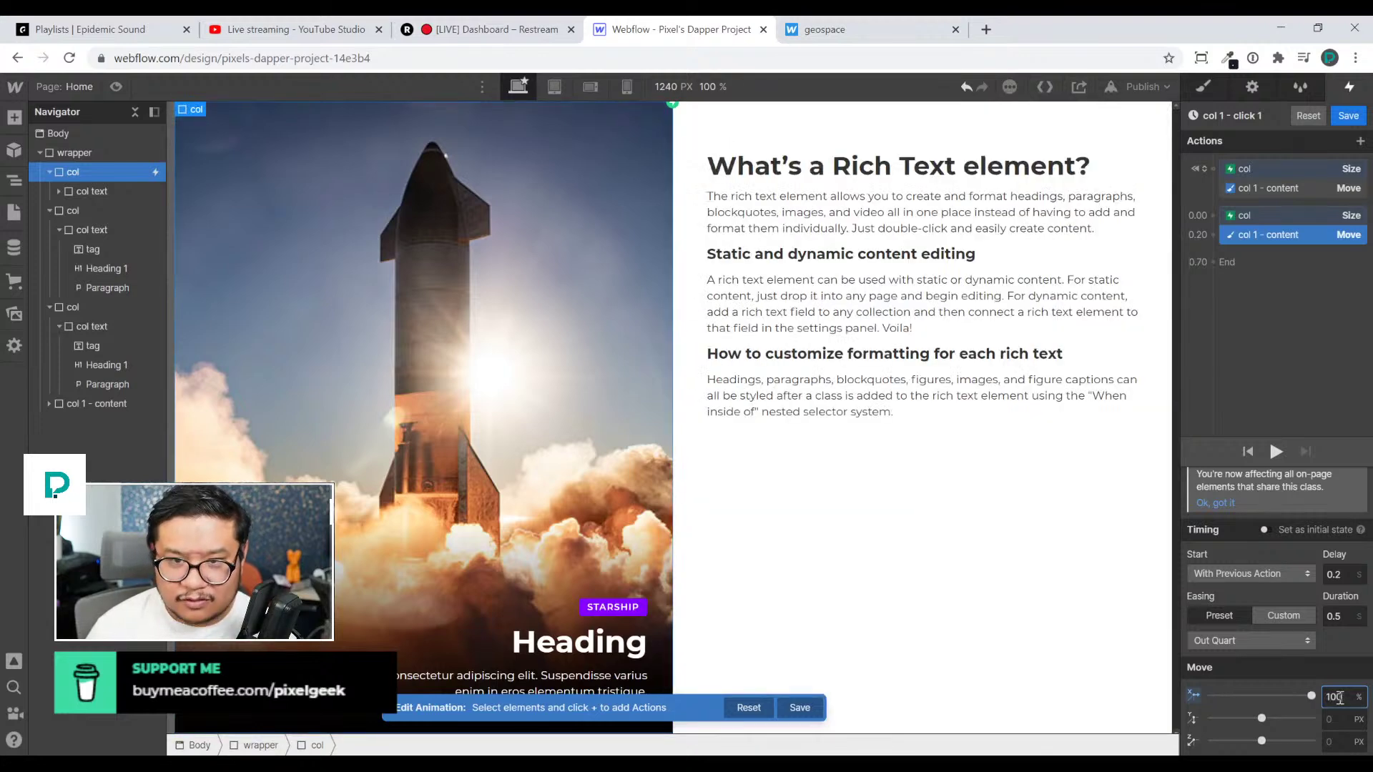
Play the click animation several times and compare the timing of the column's Size action with the content's Move action
left_click(1274, 451)
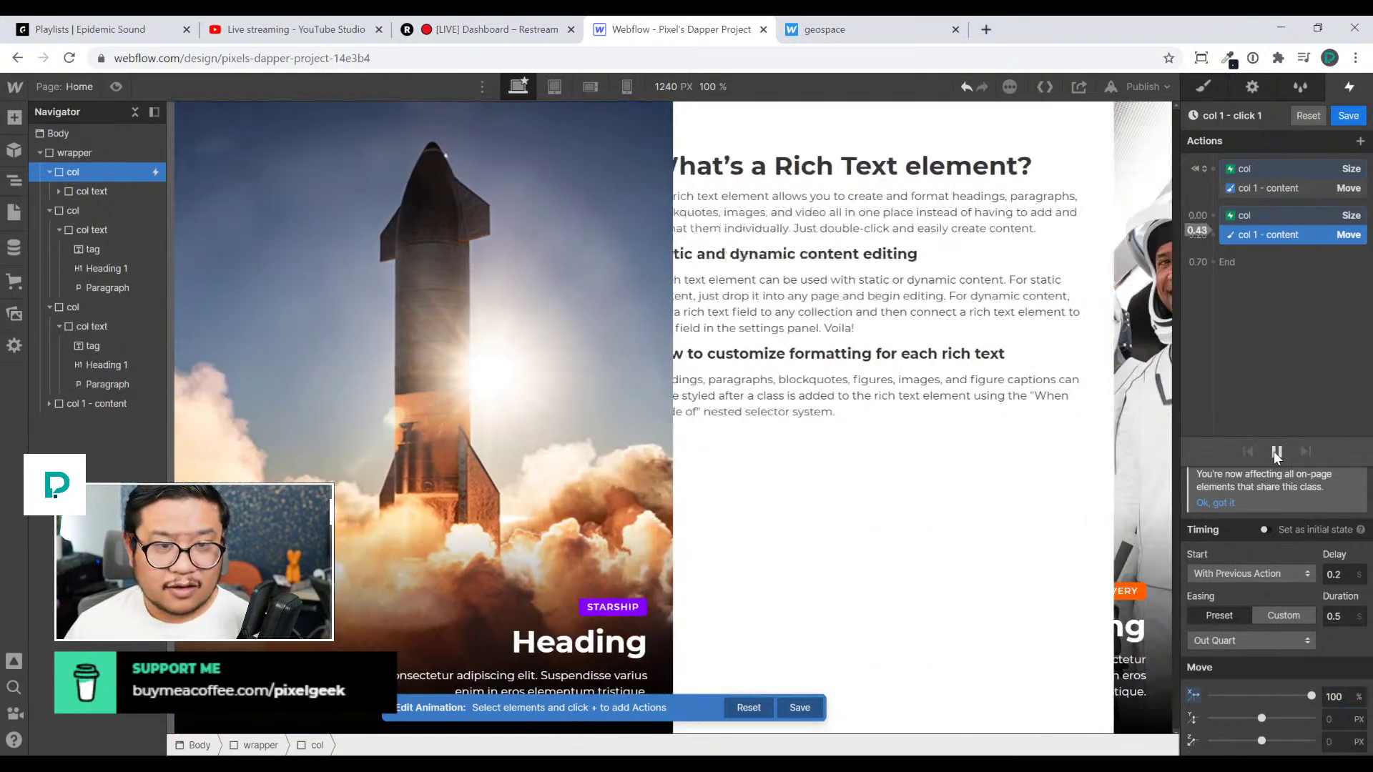
left_click(1273, 452)
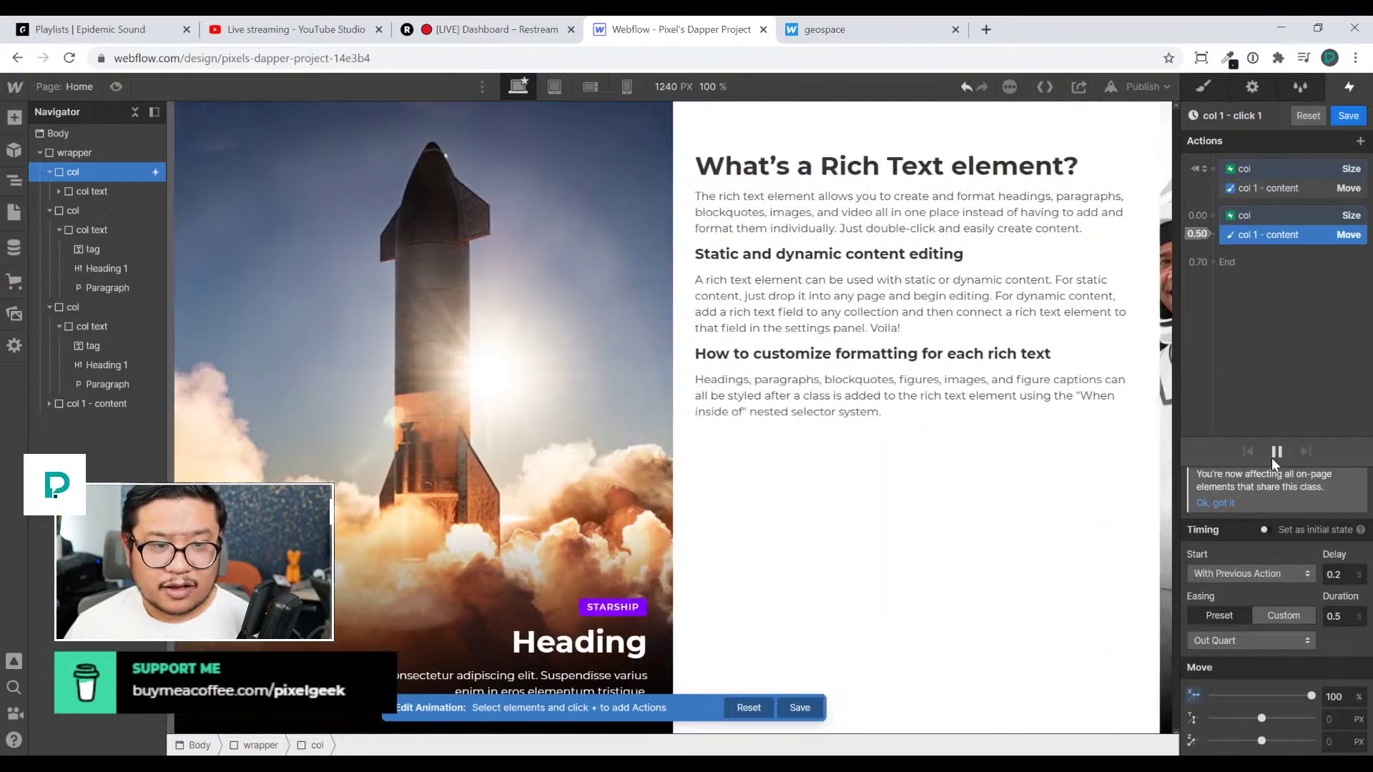
left_click(1271, 458)
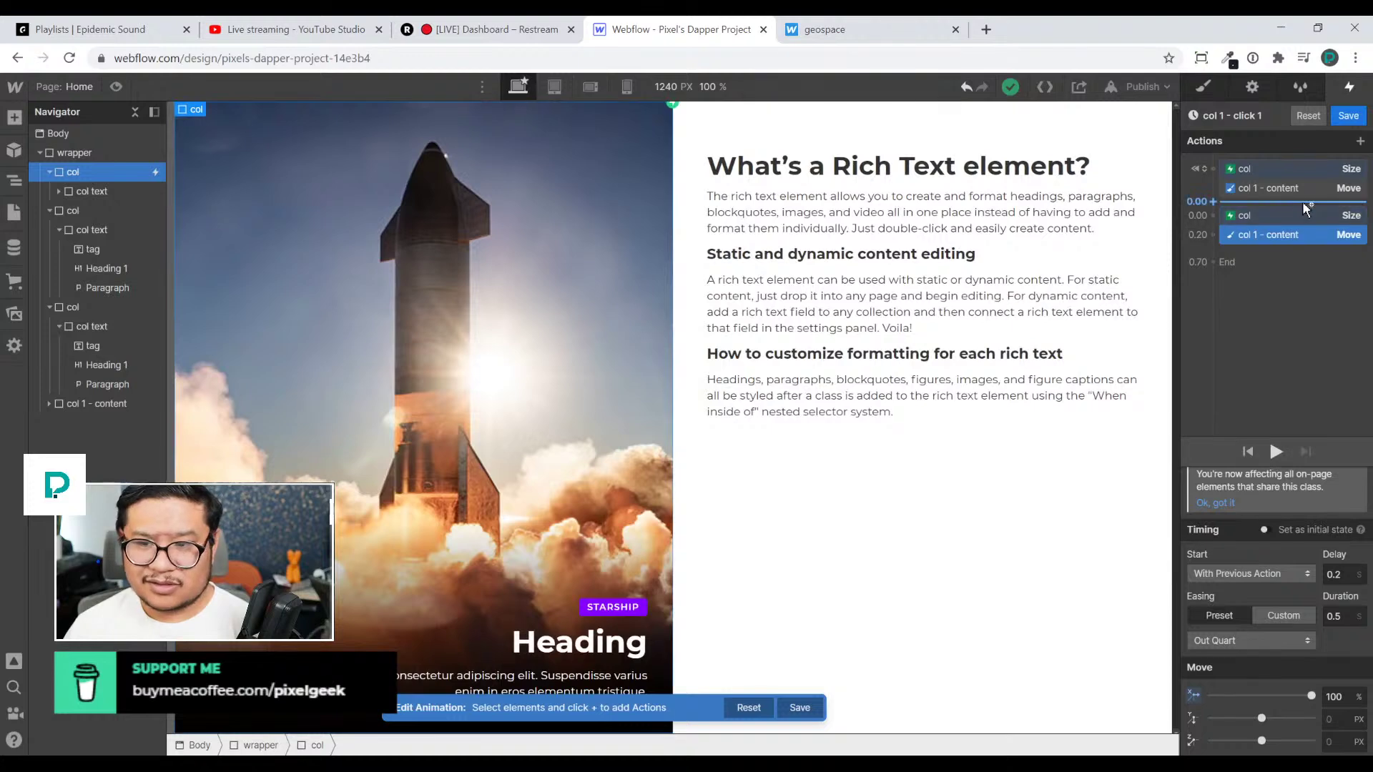
left_click(1298, 212)
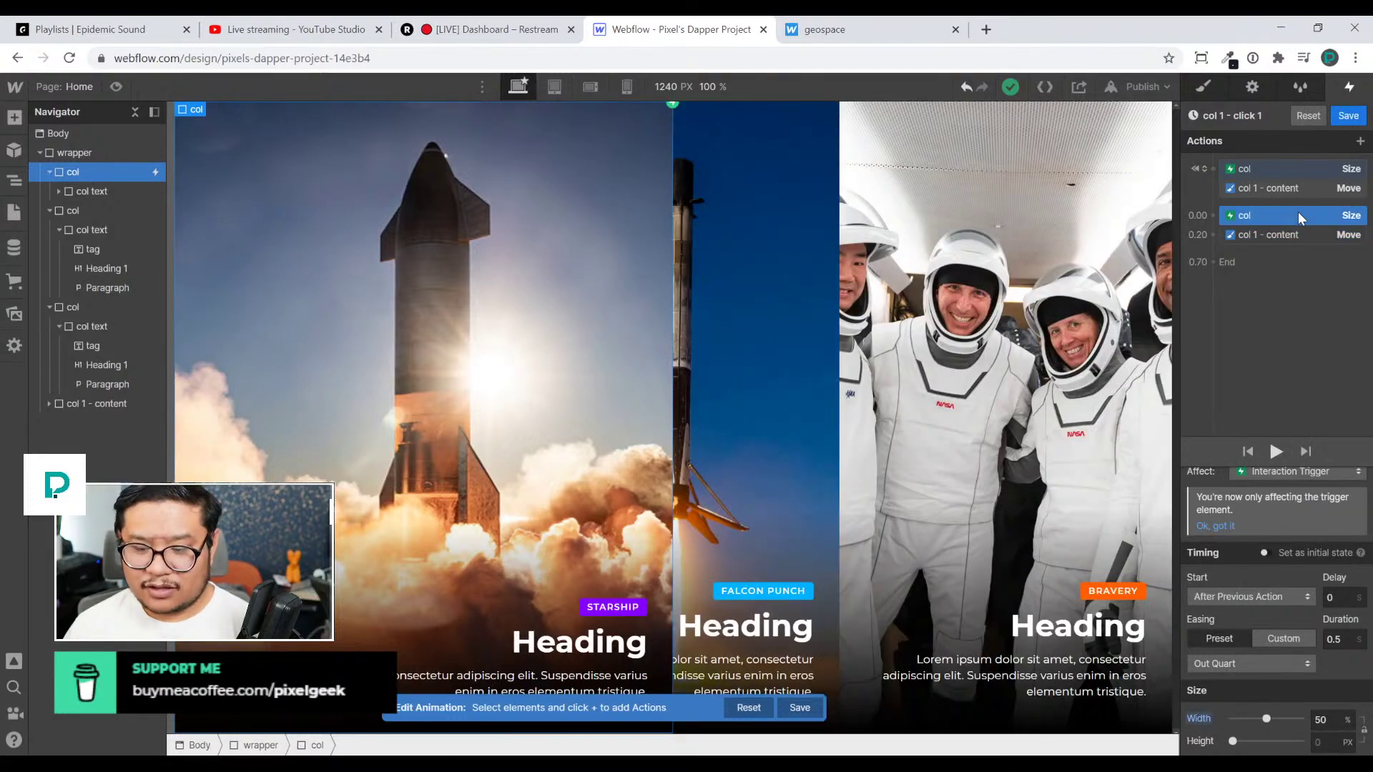
left_click(1288, 239)
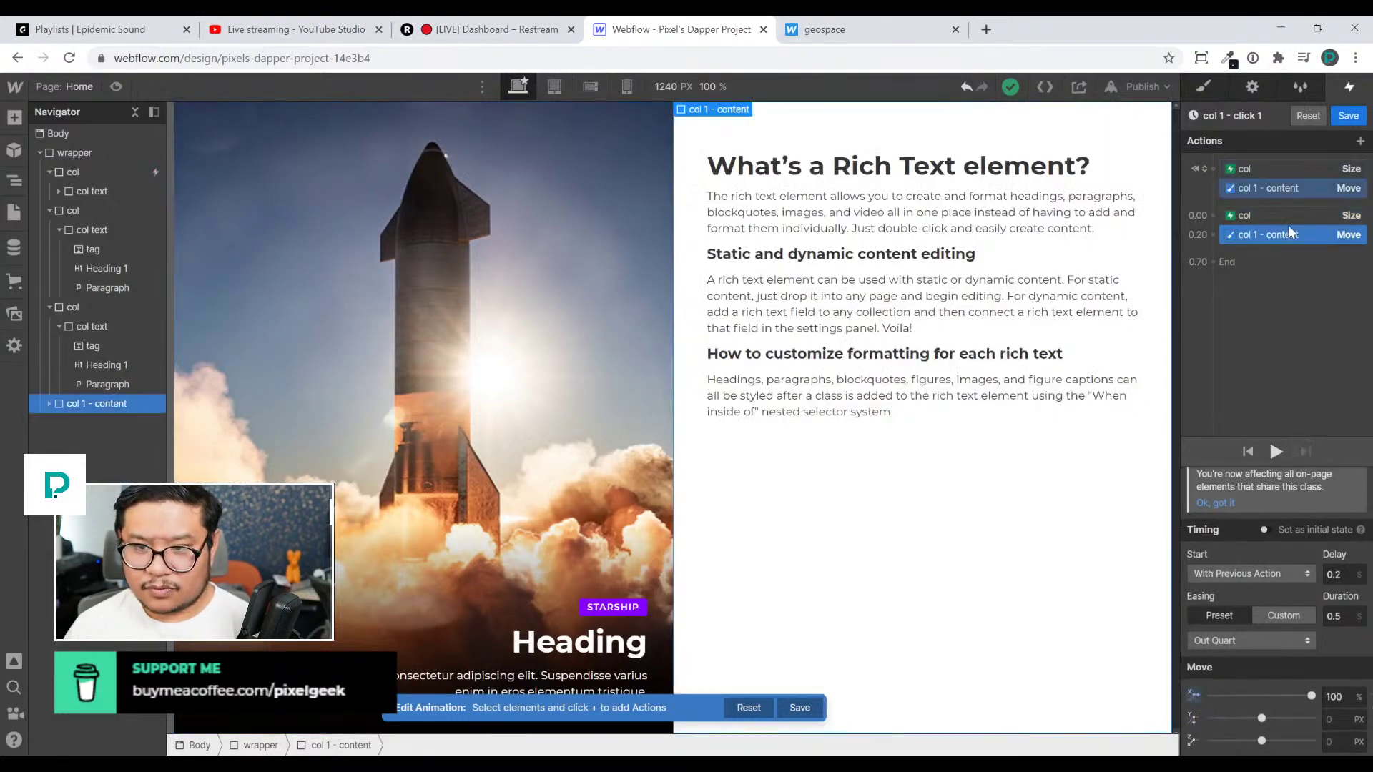
left_click(1287, 216)
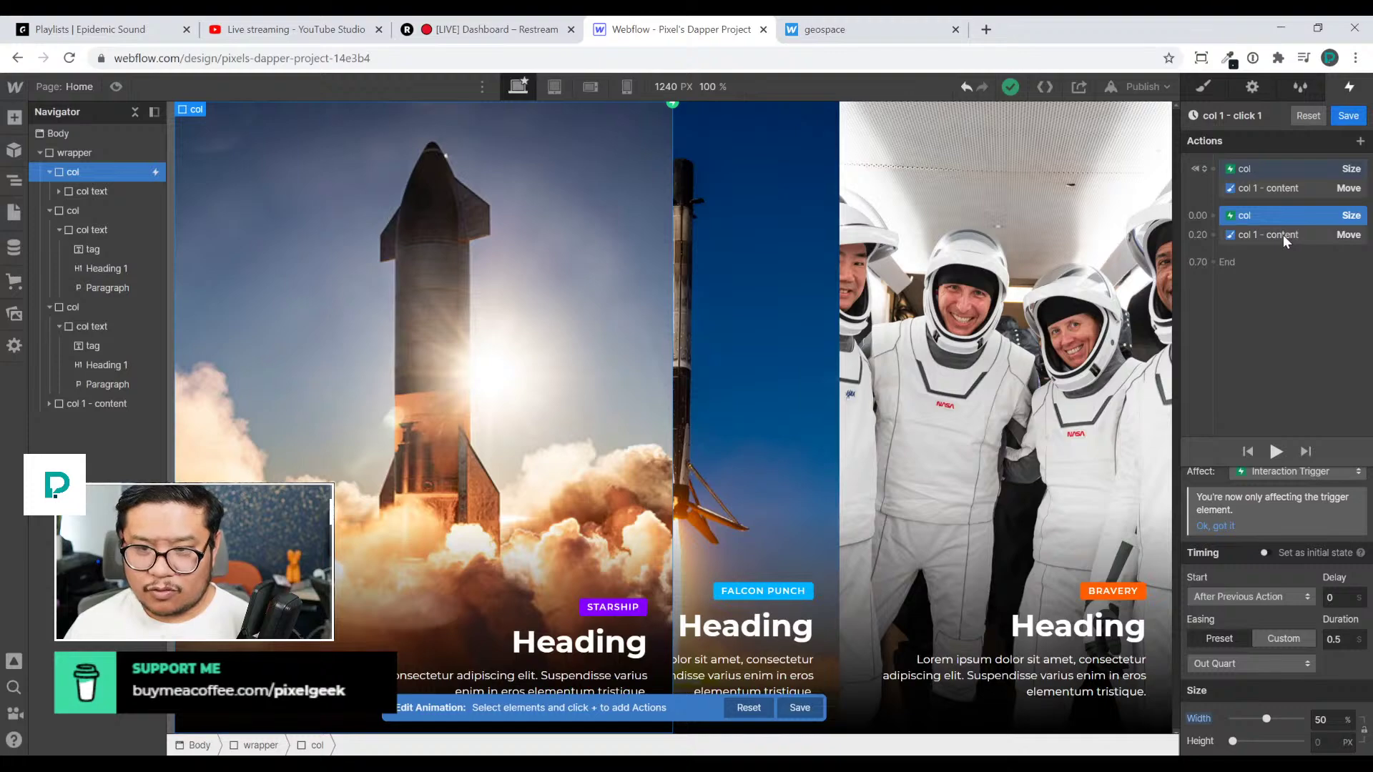
Try a 0.1 s delay on the second "col 1 - content" Move action and preview the animation
left_click(1283, 234)
left_click(1345, 573)
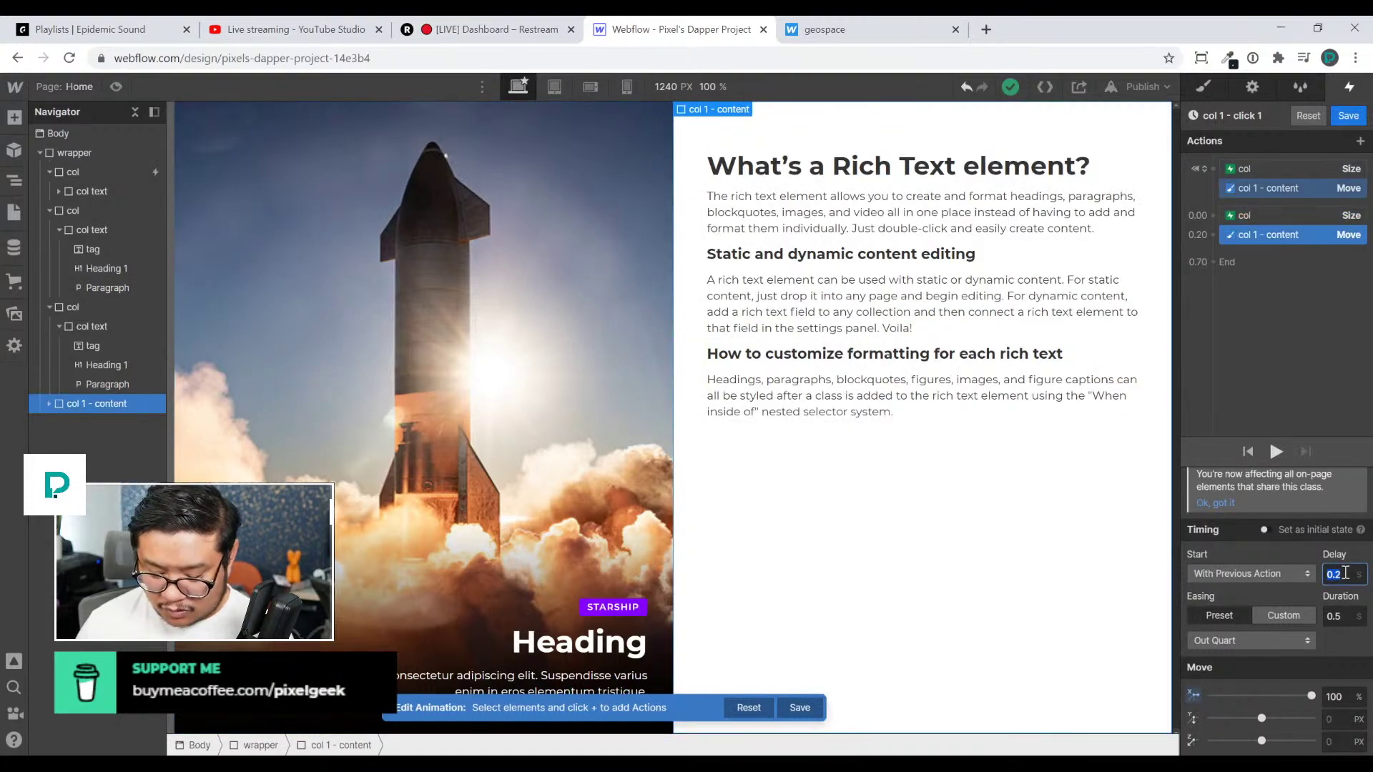
type("0.1")
left_click(1274, 449)
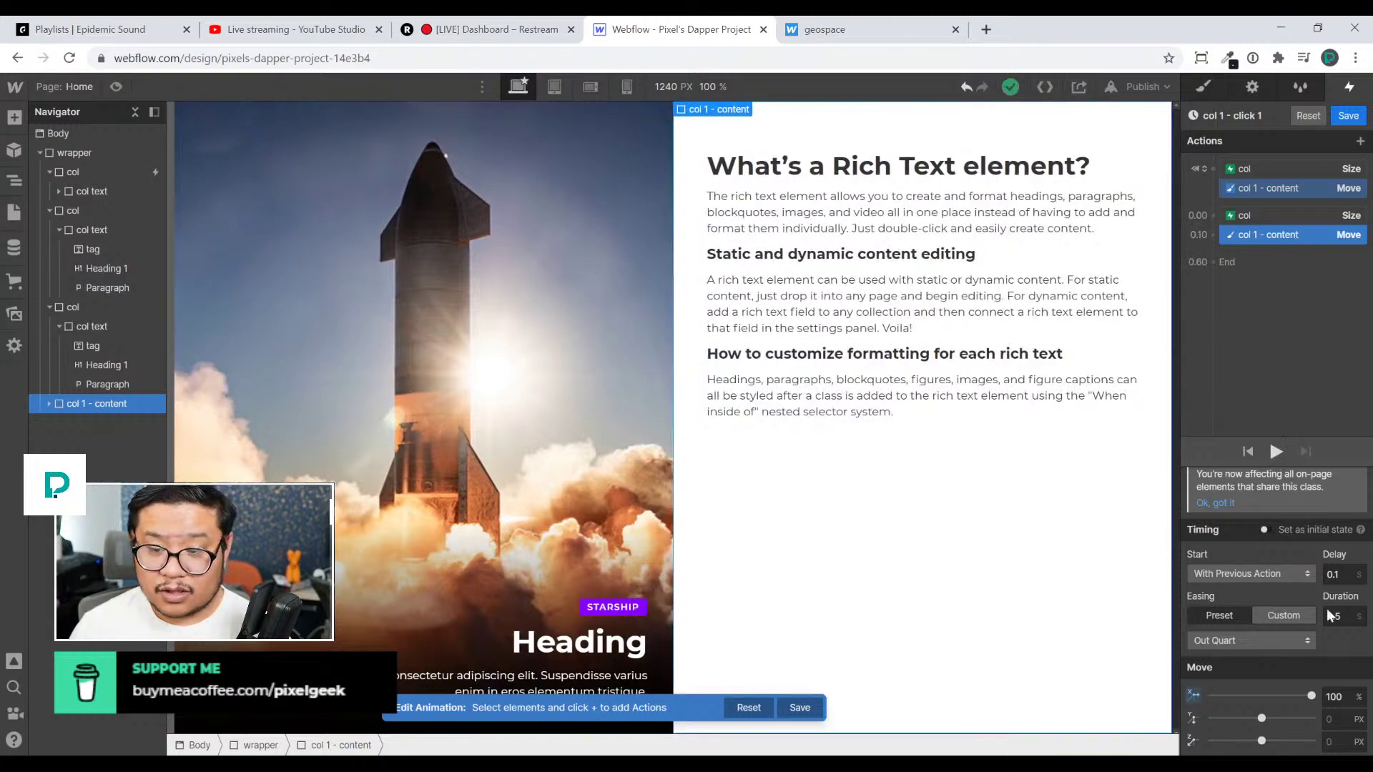
Set the delay of the second "col 1 - content" Move action to 0.05 s
left_click(1347, 576)
key("BackSpace")
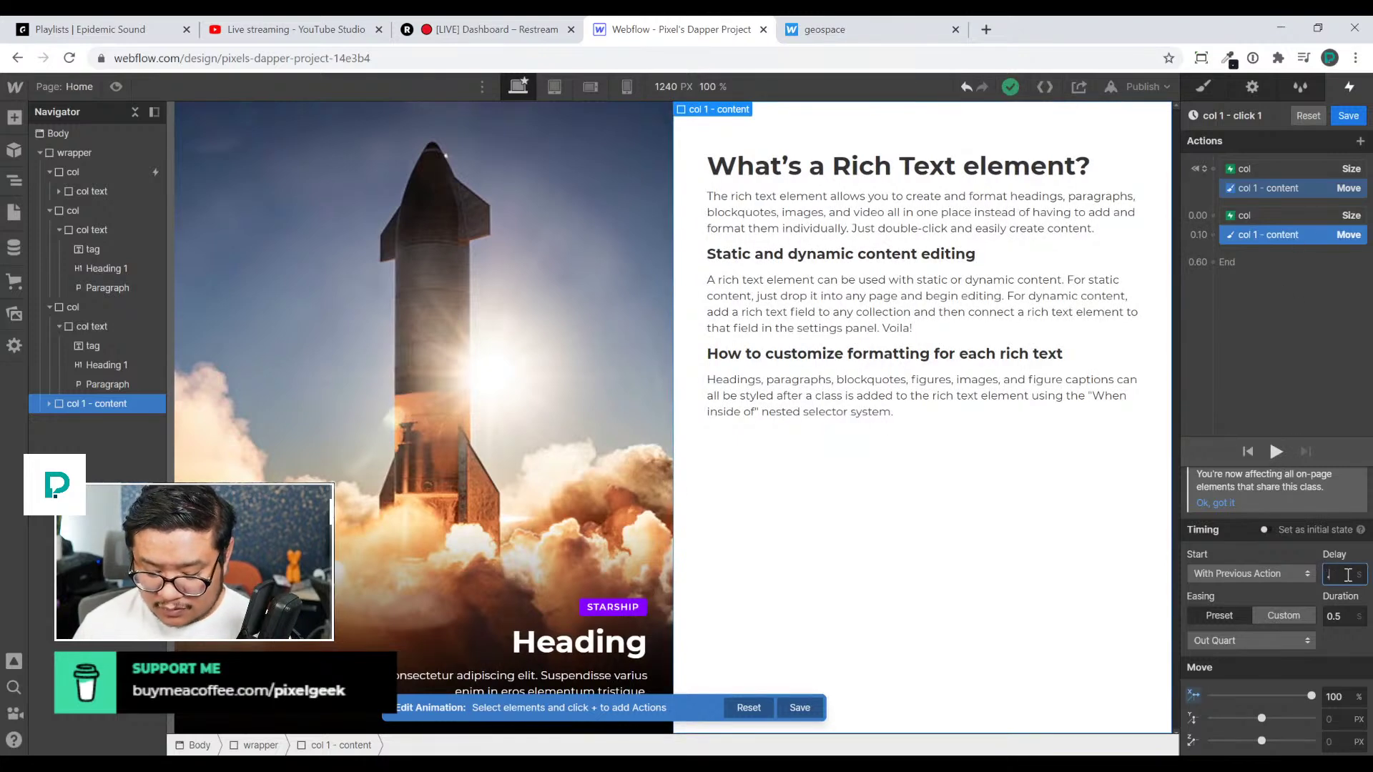
type(".05")
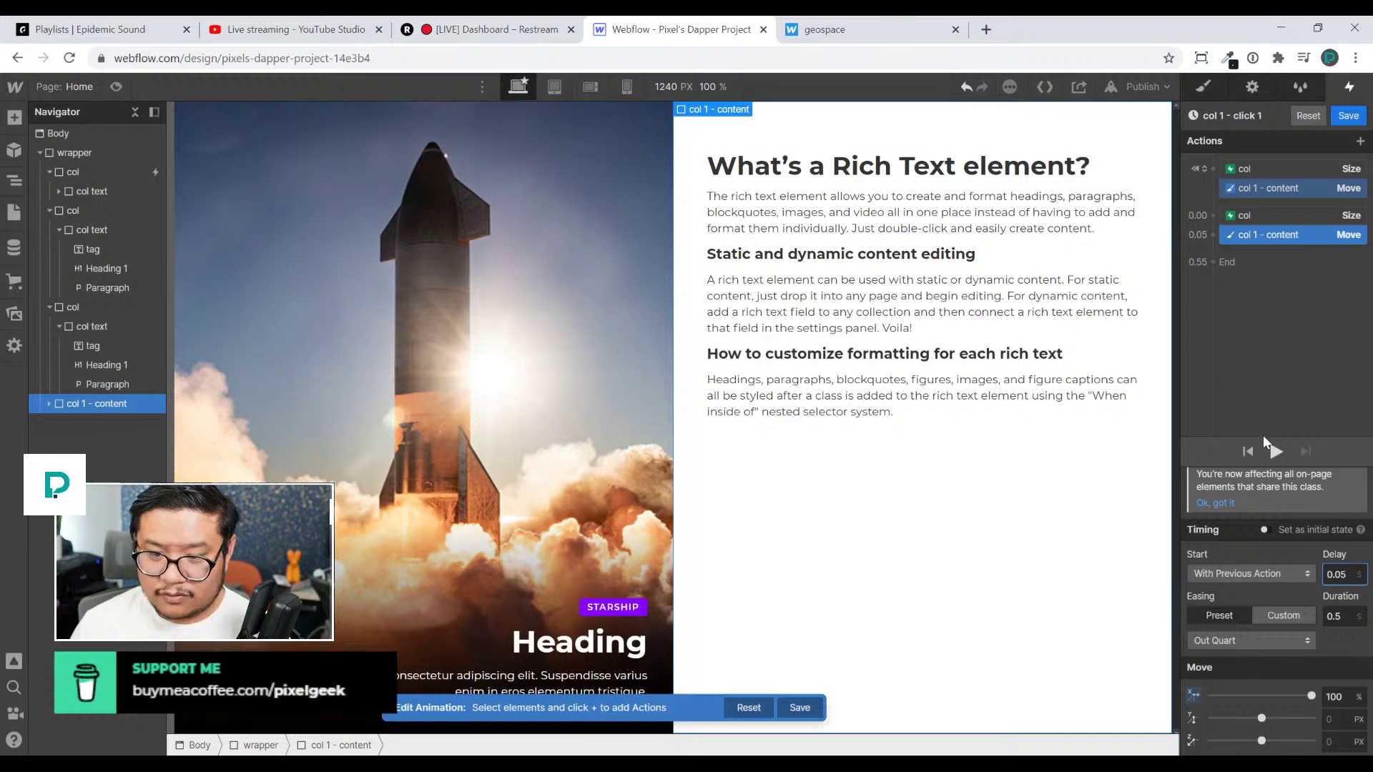
Play the "col 1 - click 1" animation with the new delay and save it
key("Return")
left_click(1280, 451)
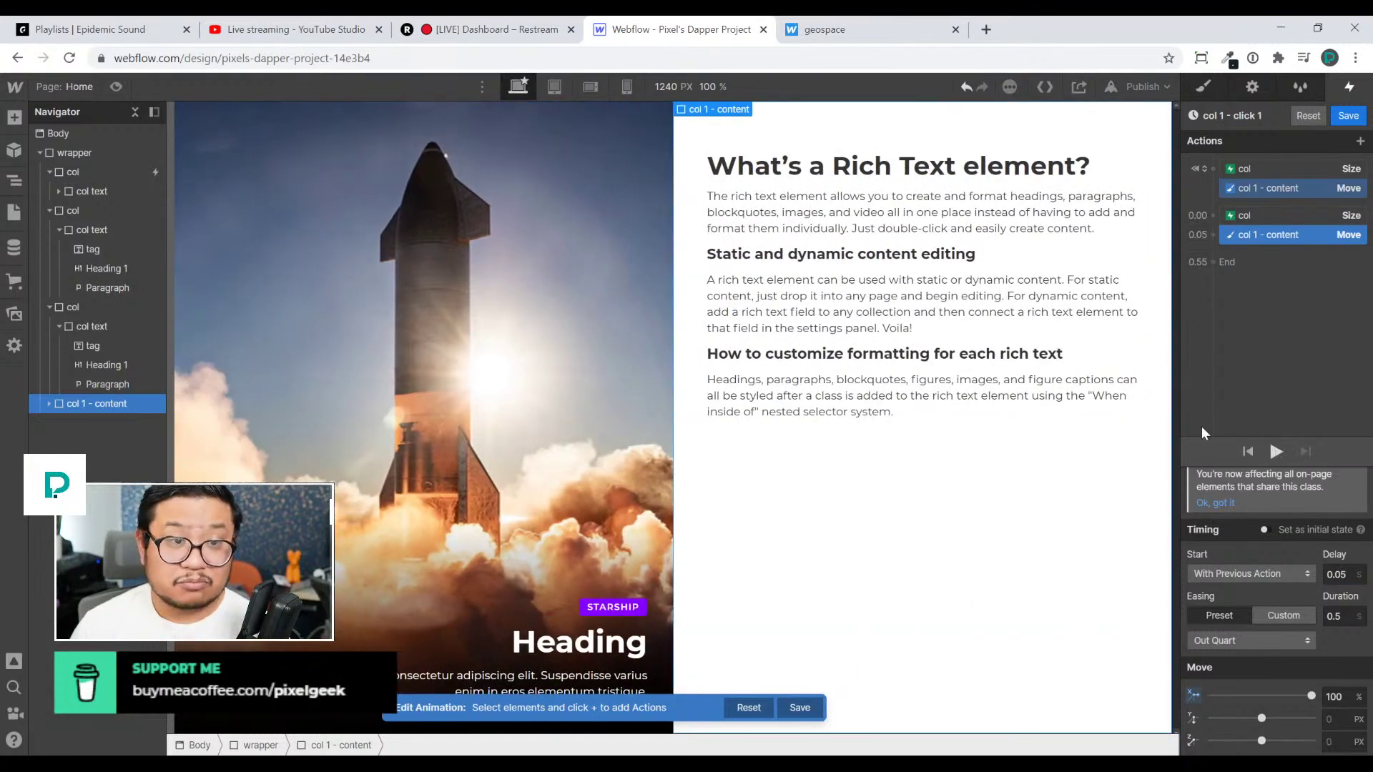
left_click(1349, 116)
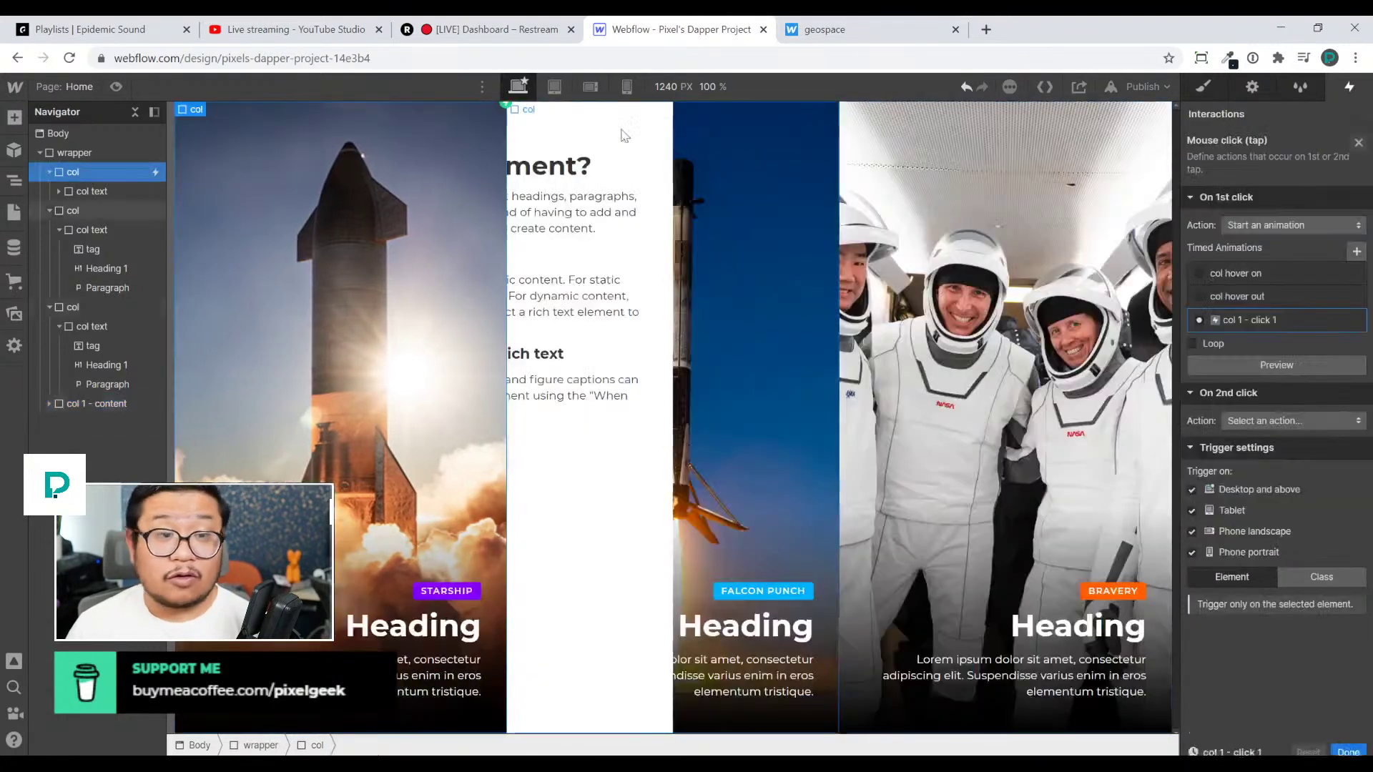
Preview the page repeatedly and trigger the Starship column's expansion to check how the content panel slides out
left_click(114, 87)
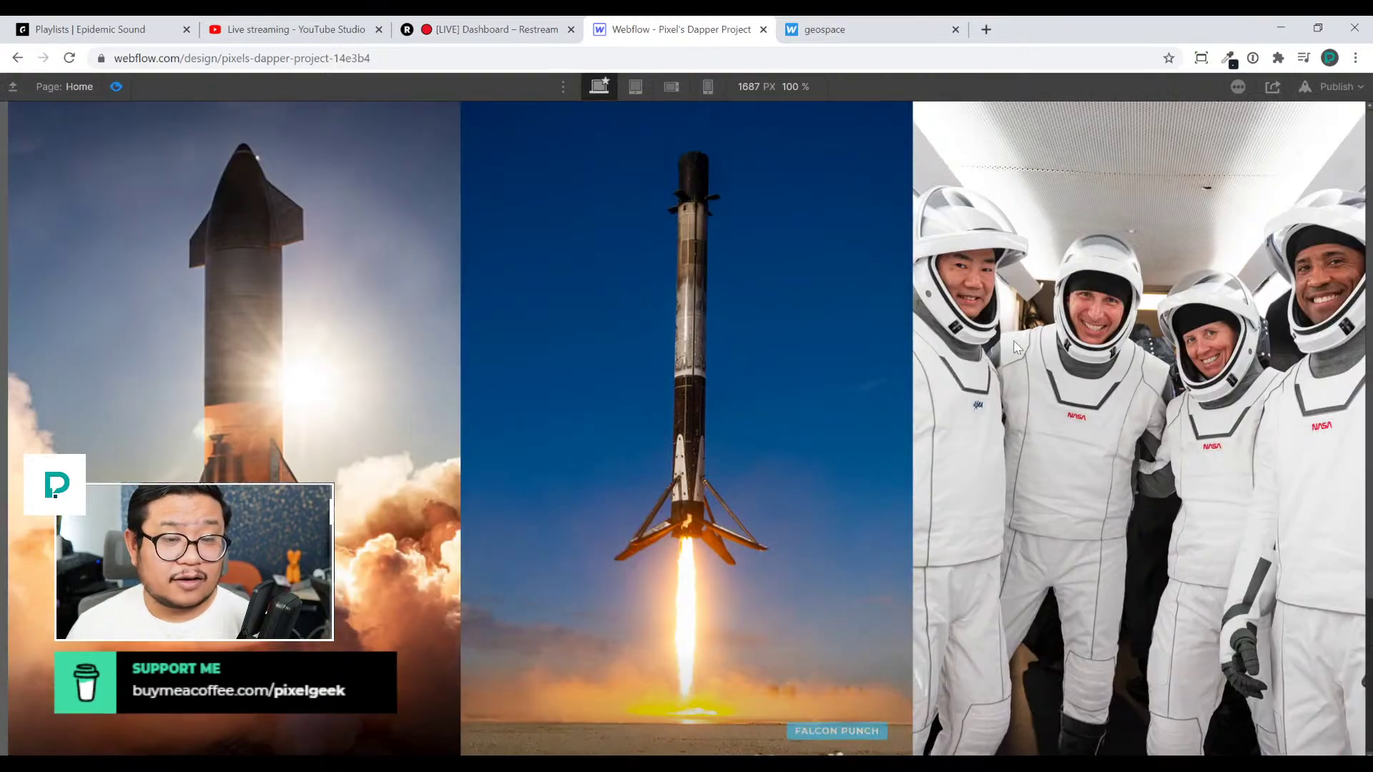
left_click(358, 369)
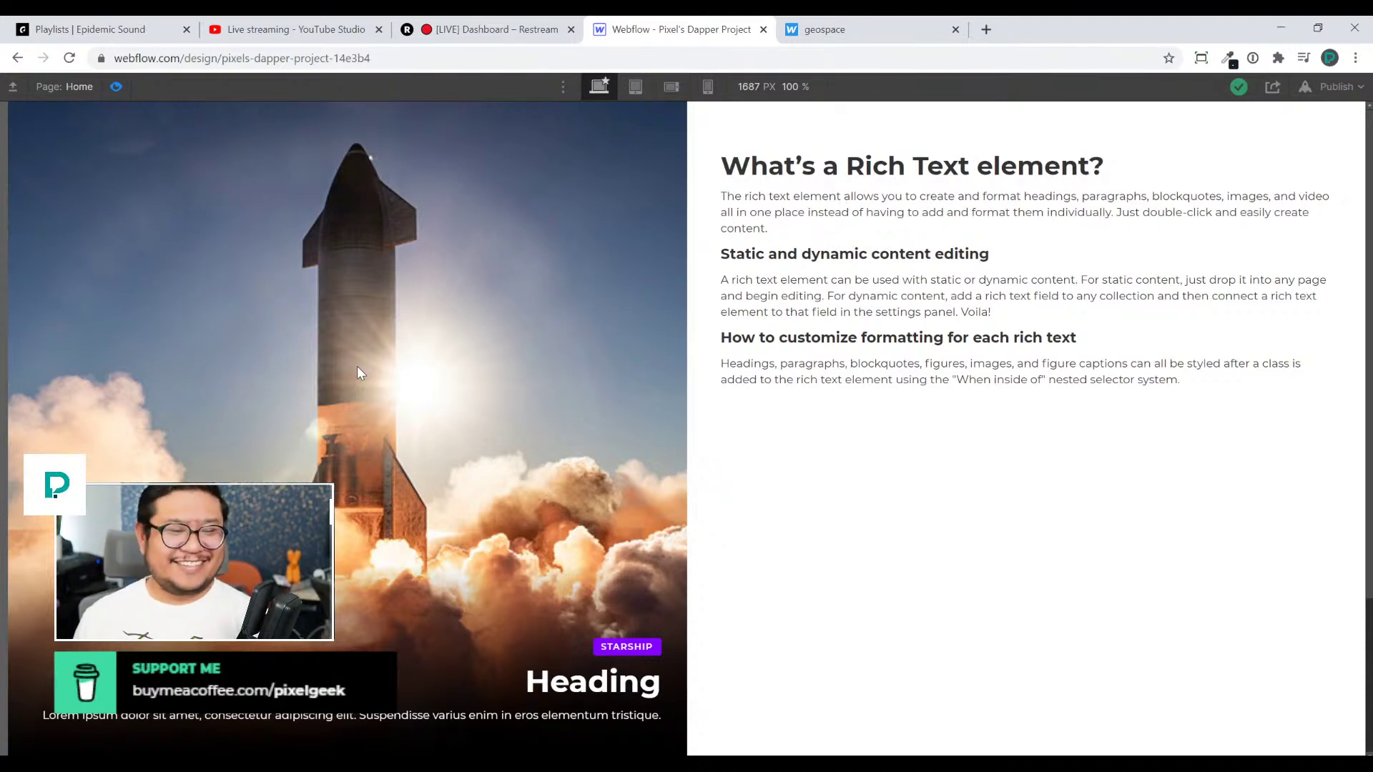
left_click(115, 86)
left_click(116, 87)
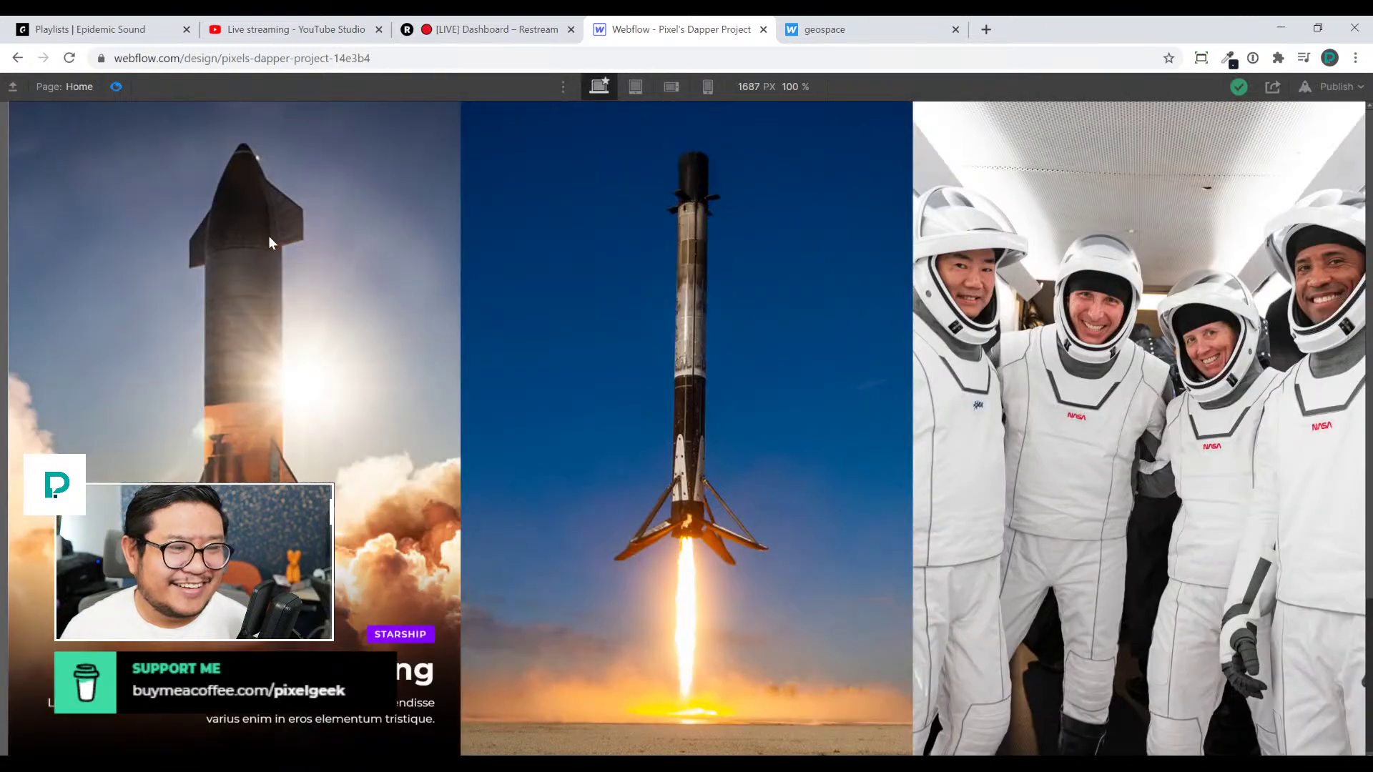
left_click(270, 238)
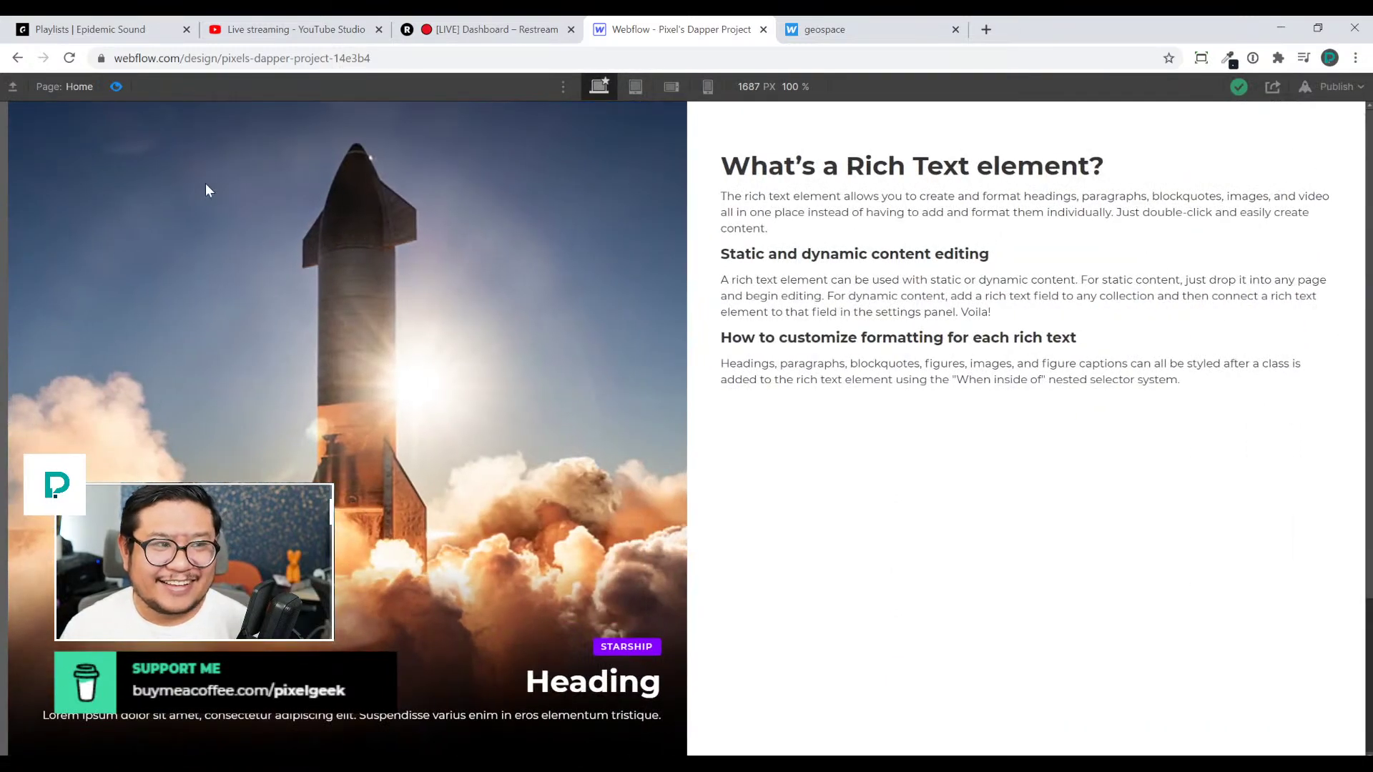
left_click(114, 89)
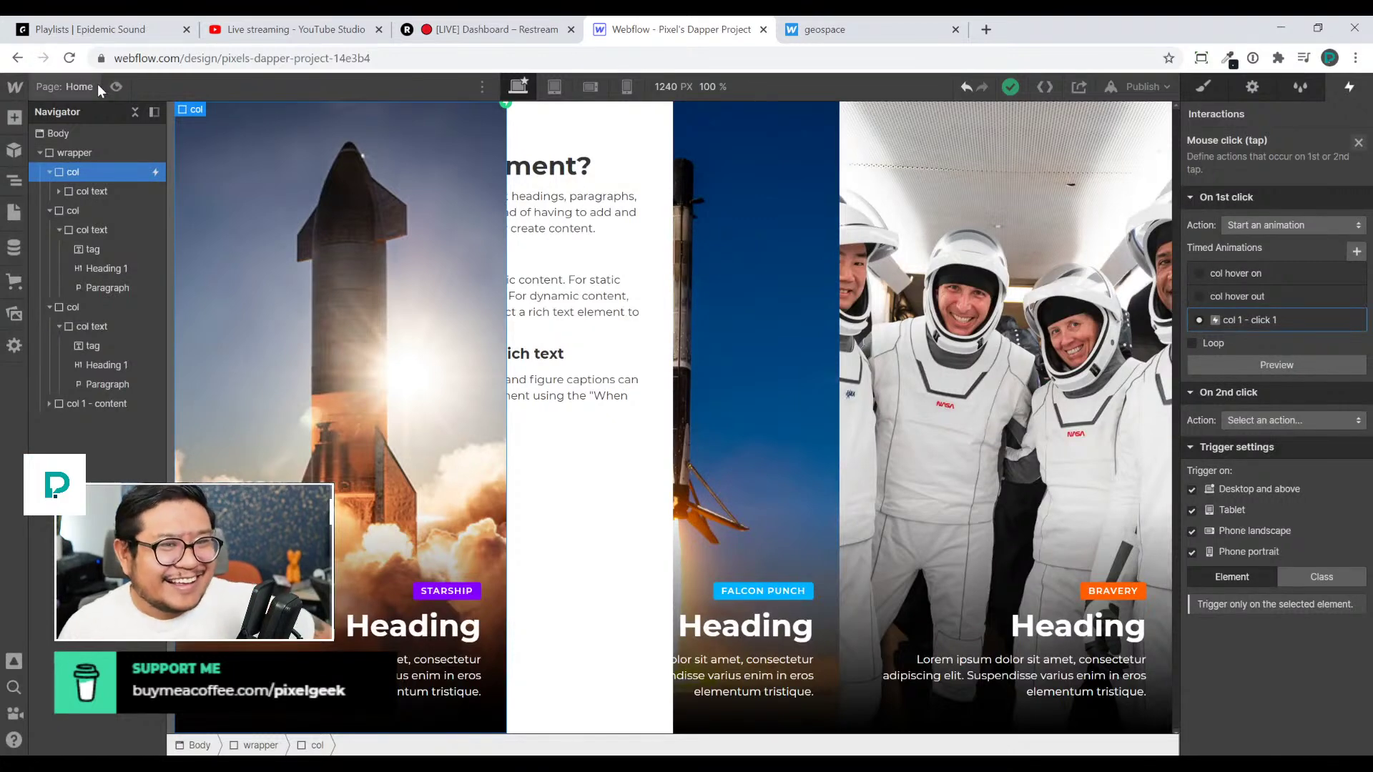
left_click(115, 86)
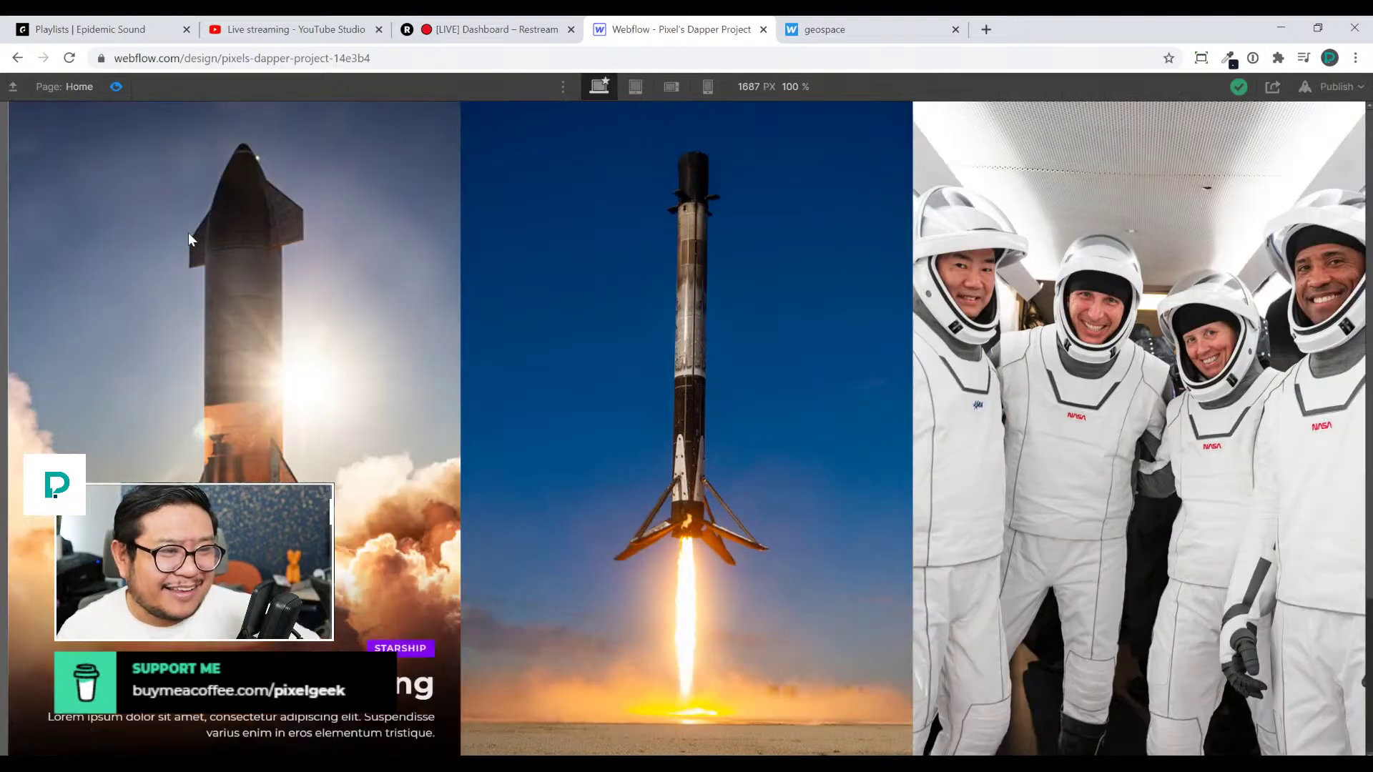
left_click(187, 233)
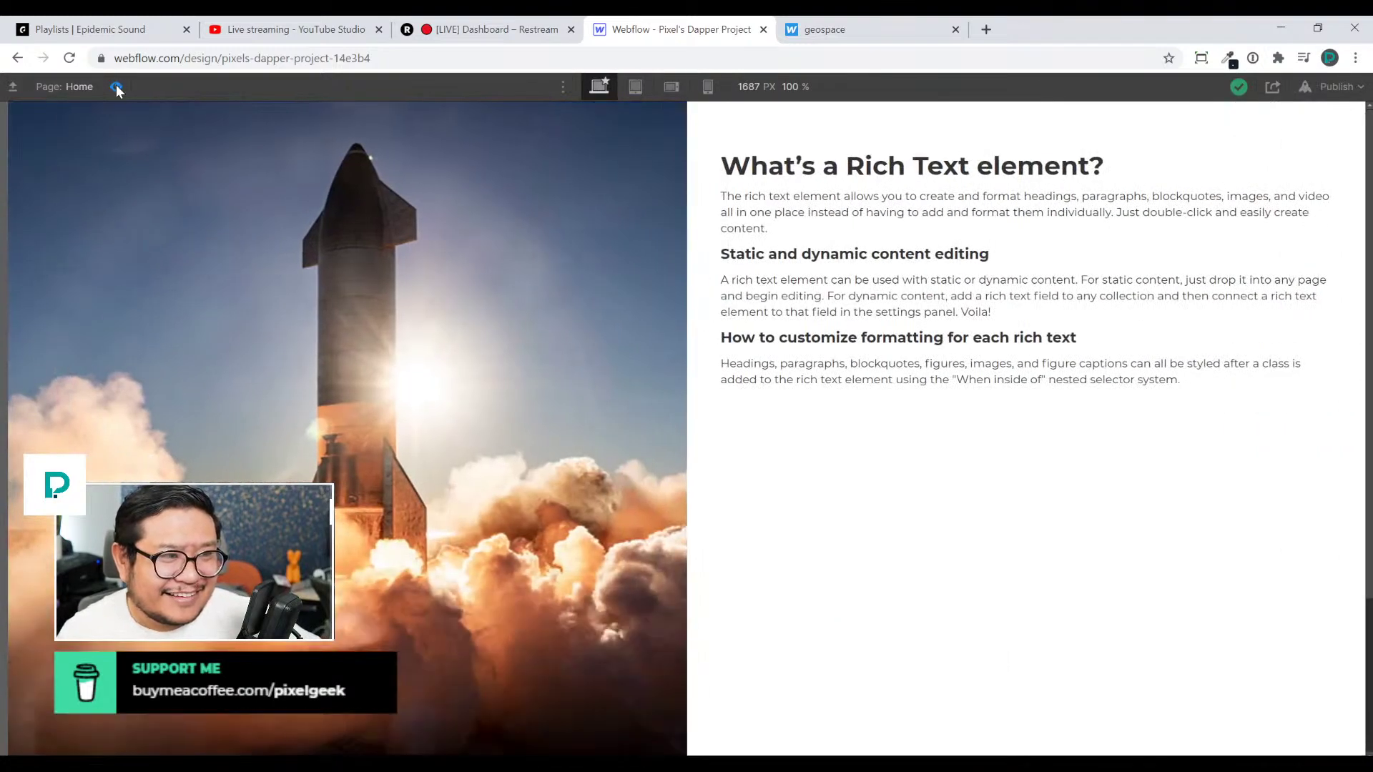
left_click(116, 86)
left_click(116, 86)
left_click(255, 211)
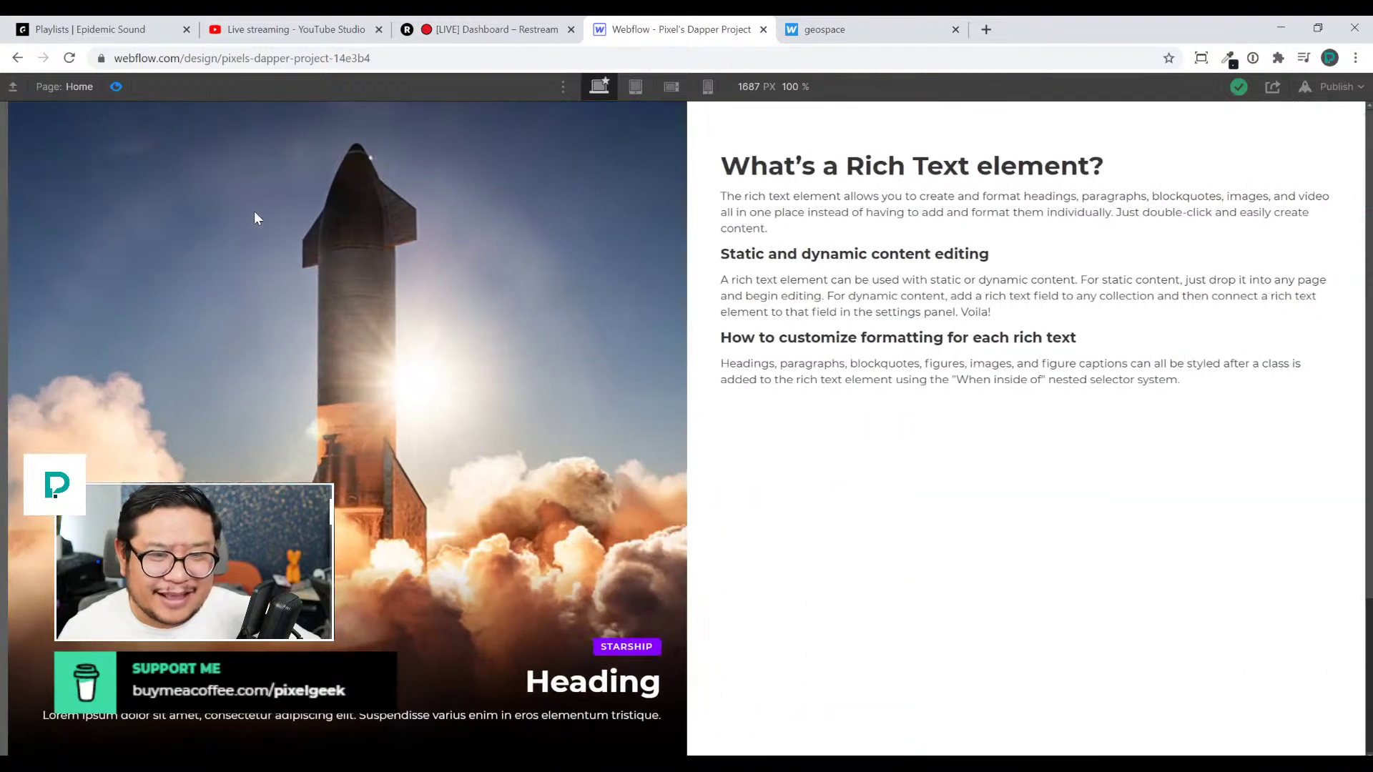
left_click(116, 86)
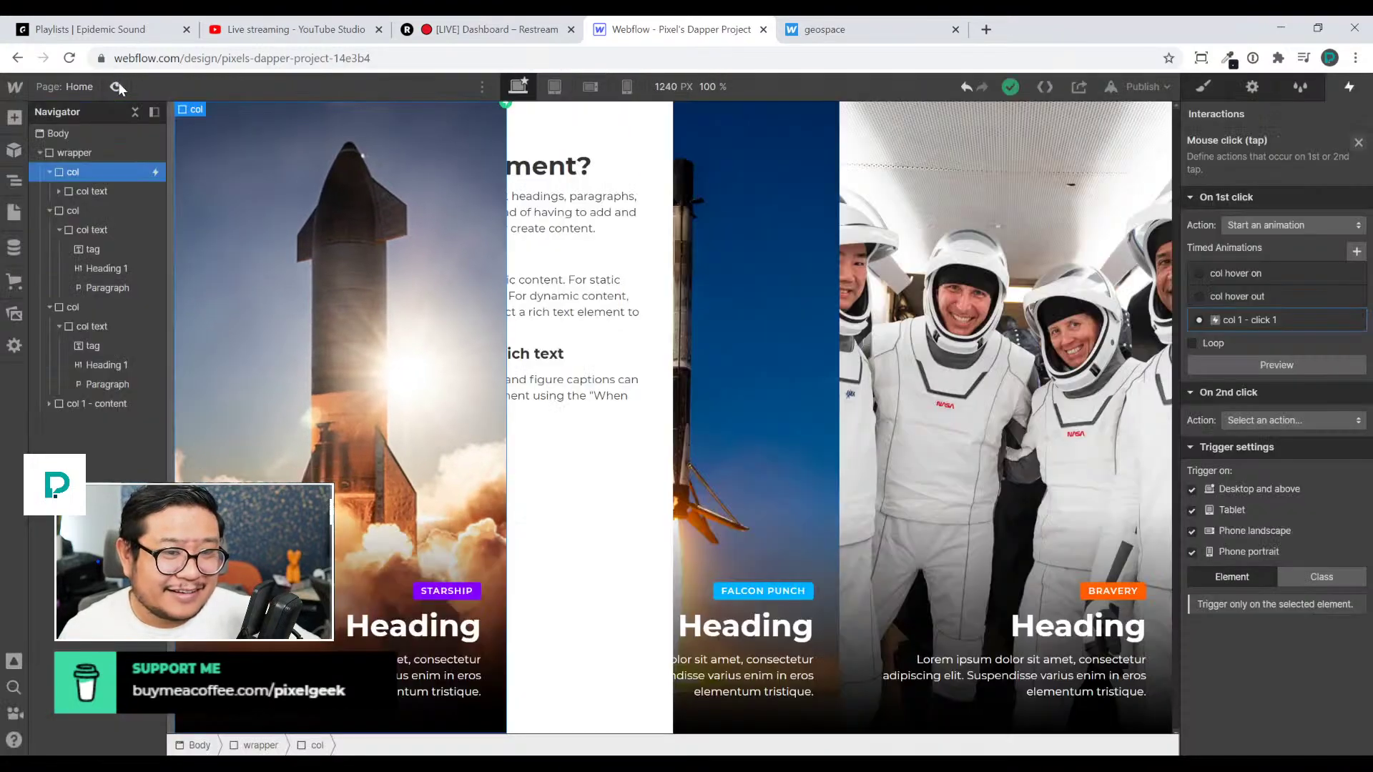
left_click(159, 193)
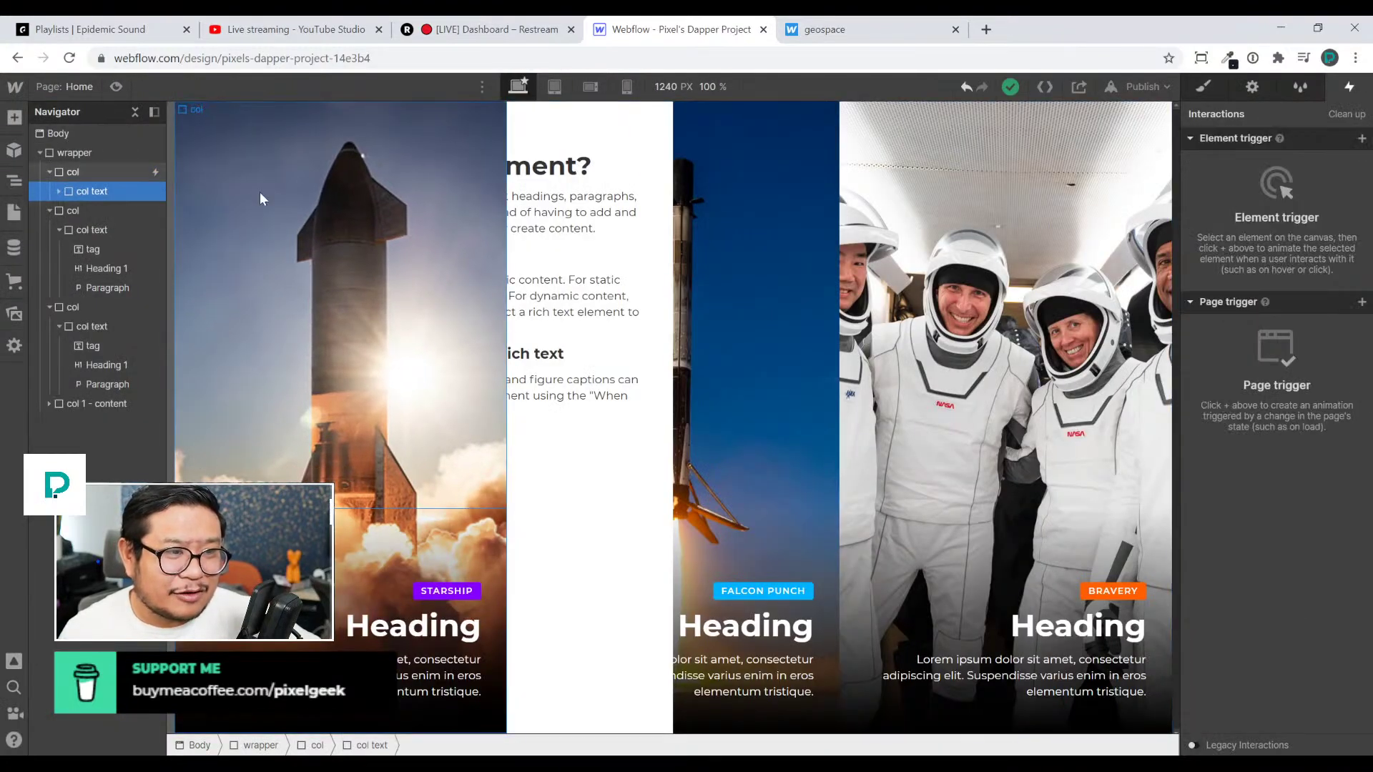
left_click(303, 204)
left_click(114, 87)
left_click(209, 182)
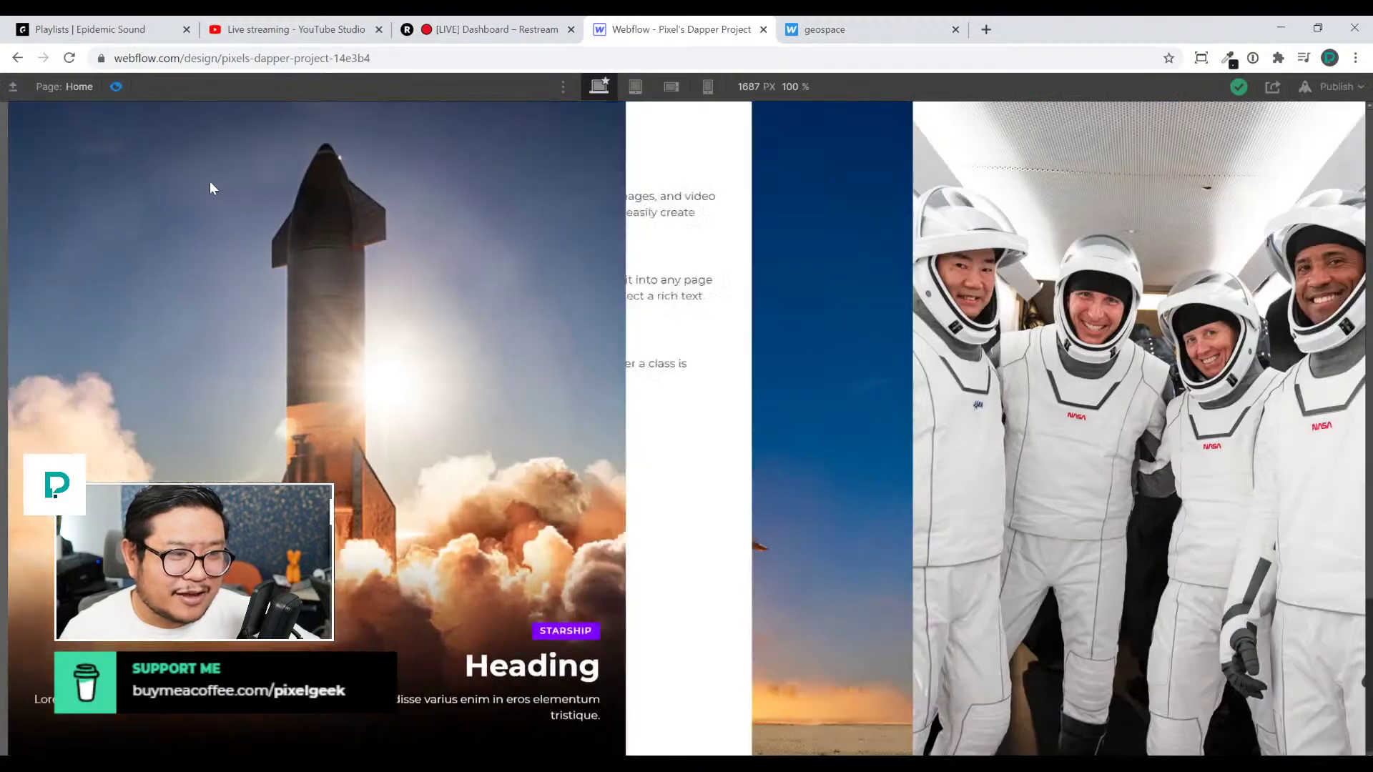
left_click(117, 85)
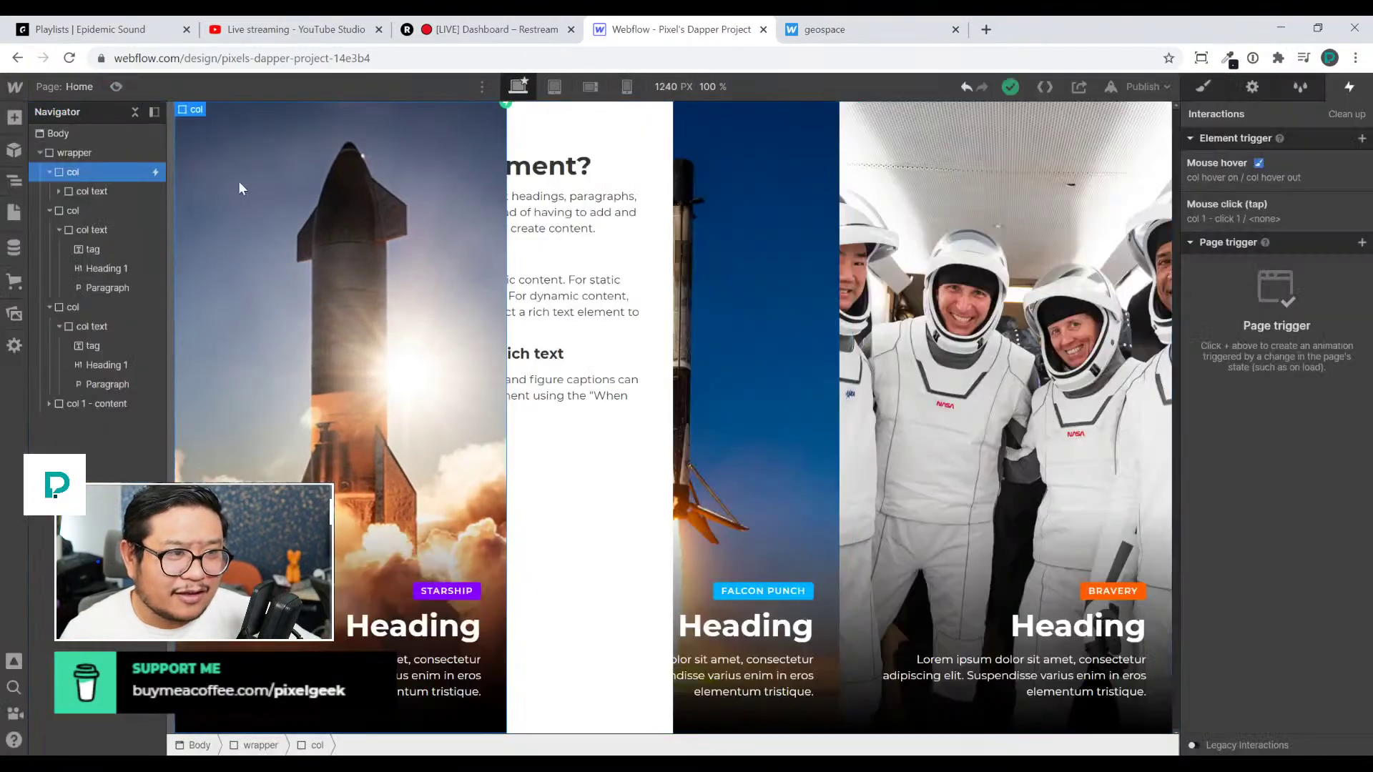
left_click(116, 86)
left_click(266, 140)
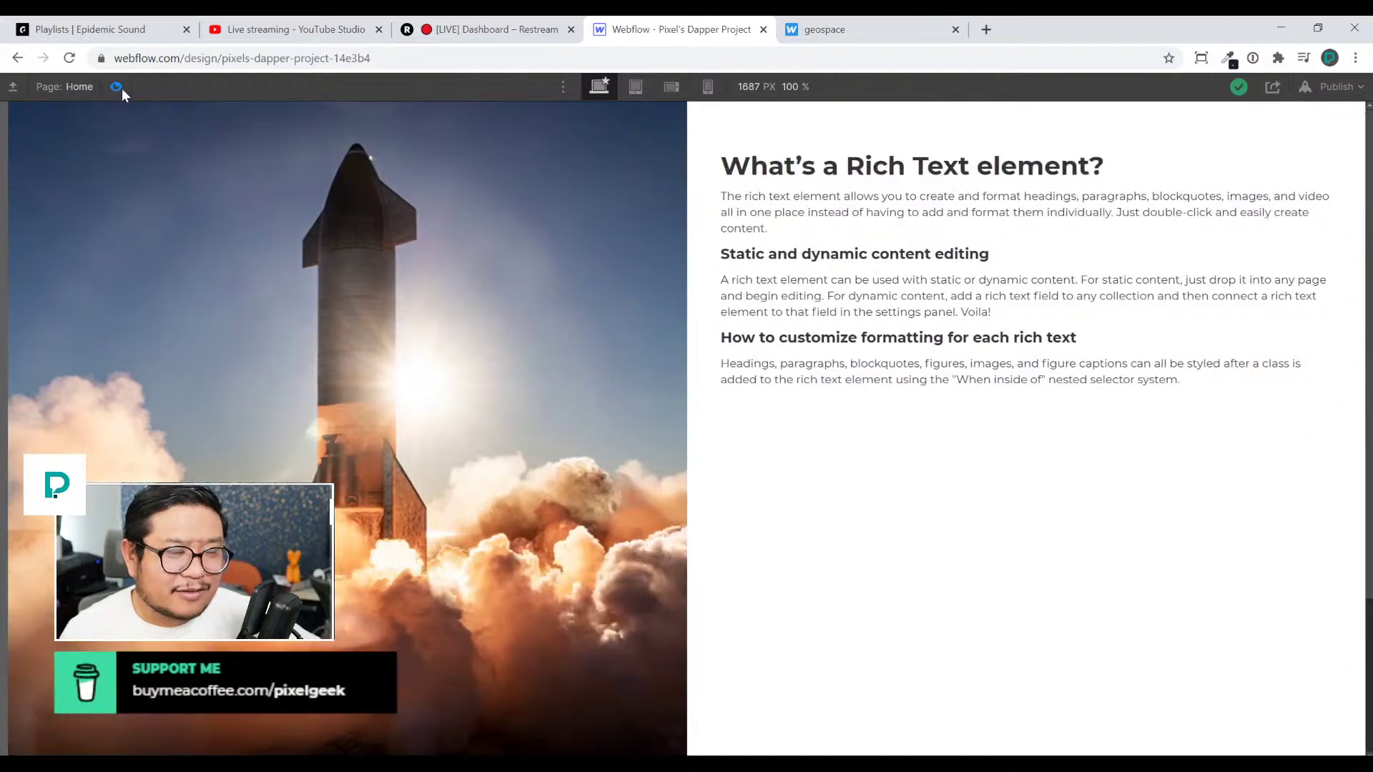
left_click(121, 88)
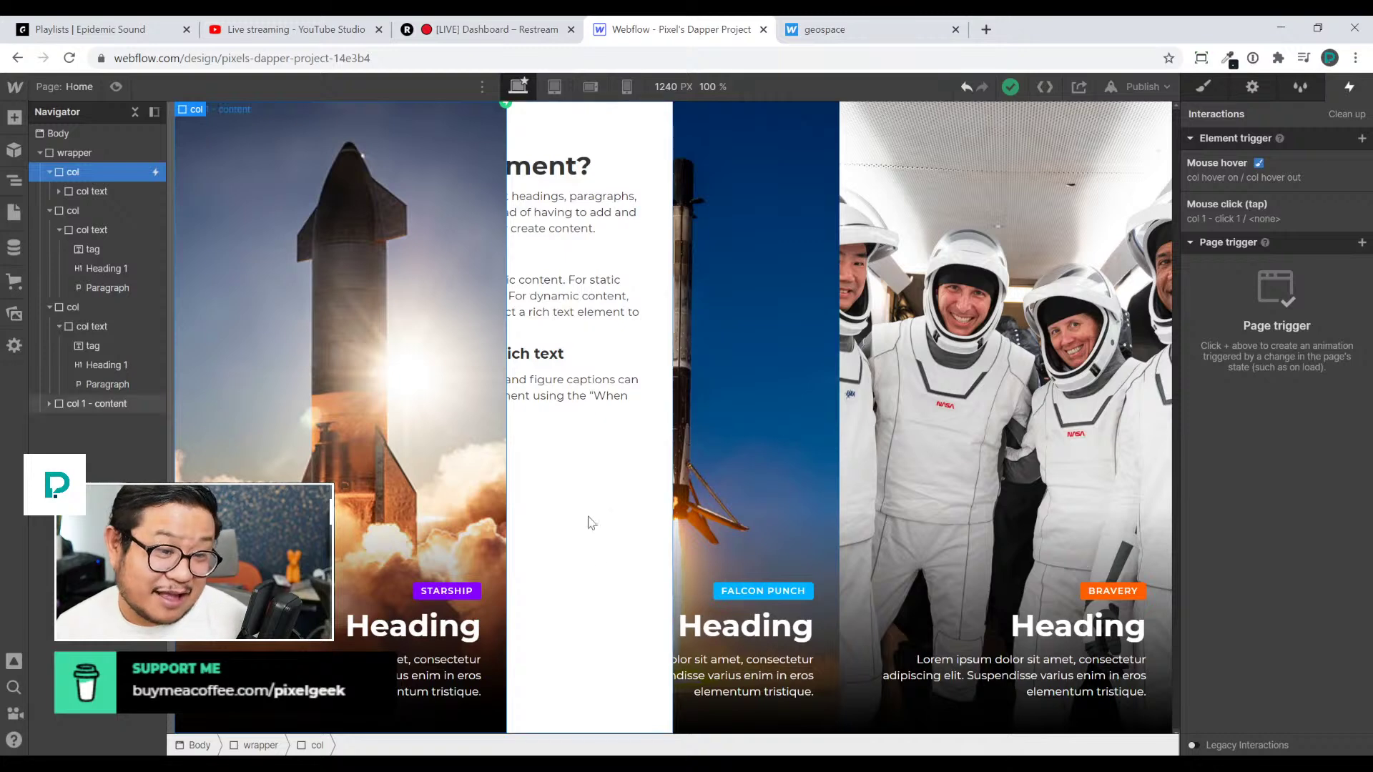
Set the display of the "col 1 - content" element to None
left_click(105, 405)
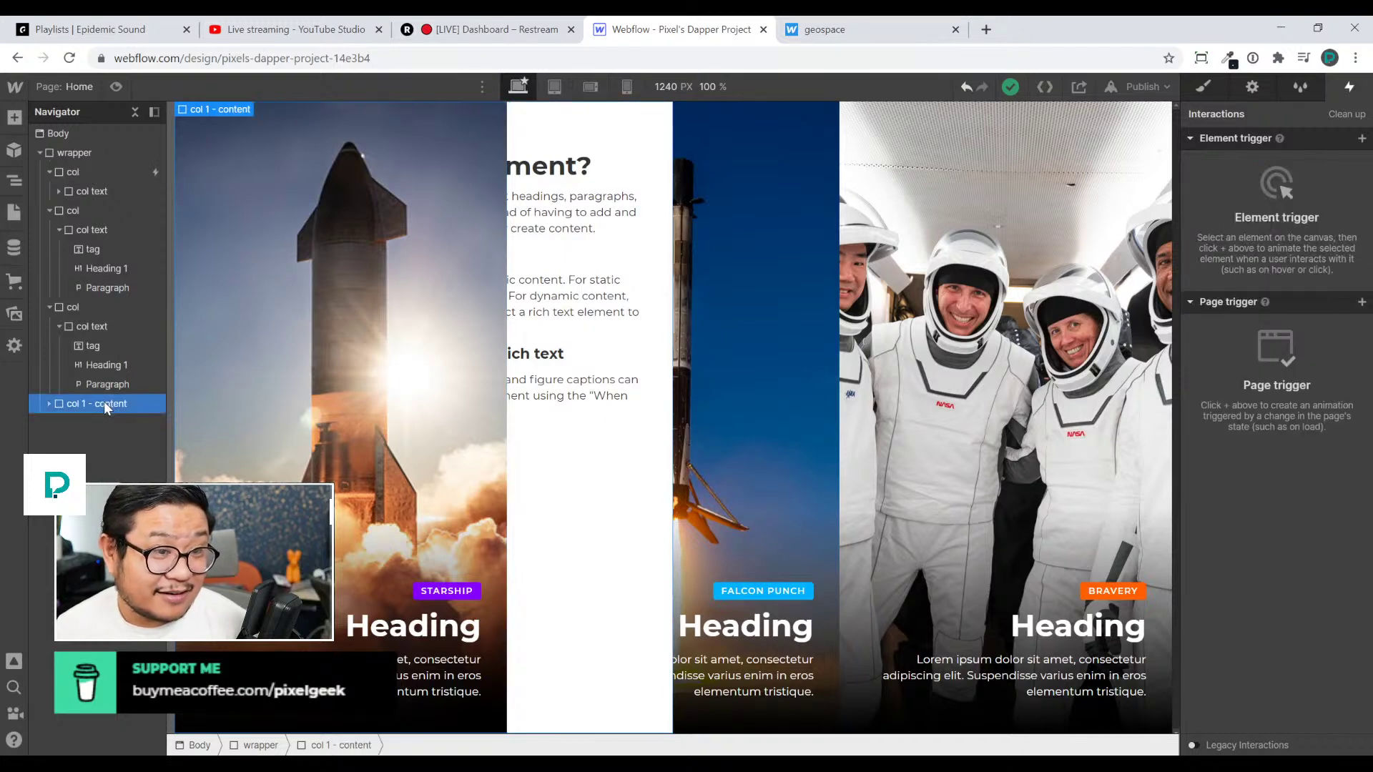
left_click(1203, 86)
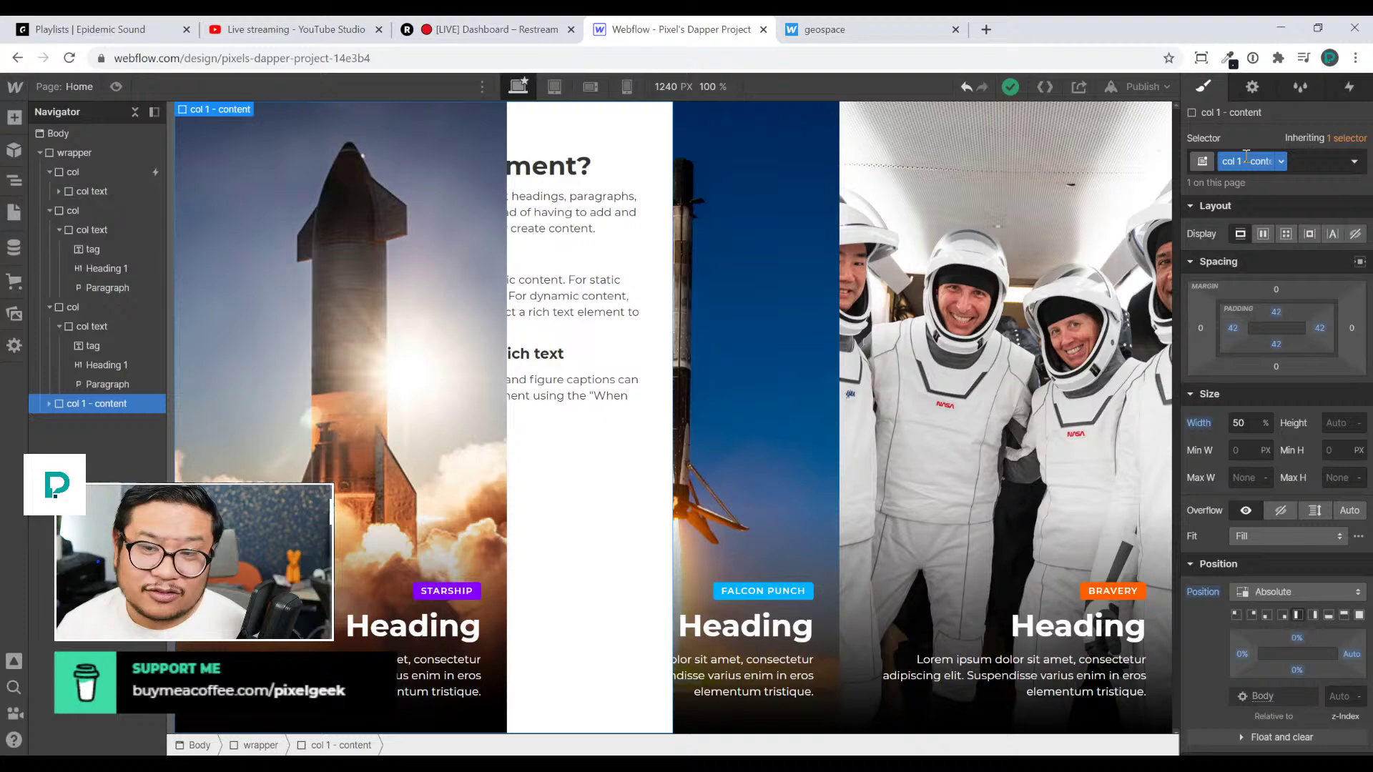
left_click(1355, 234)
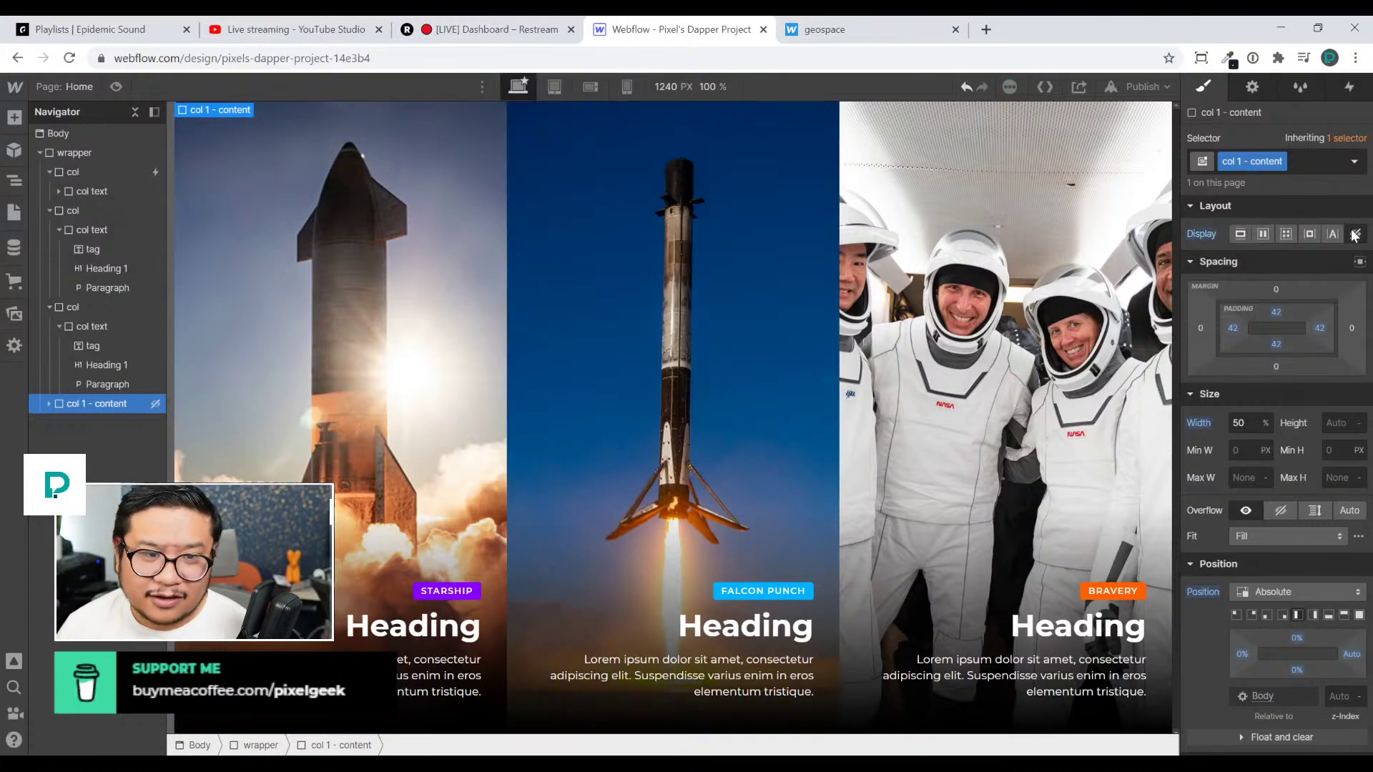
Edit the first column's "col 1 - click 1" animation and add a Hide/Show action for "col 1 - content" to its initial state
left_click(132, 172)
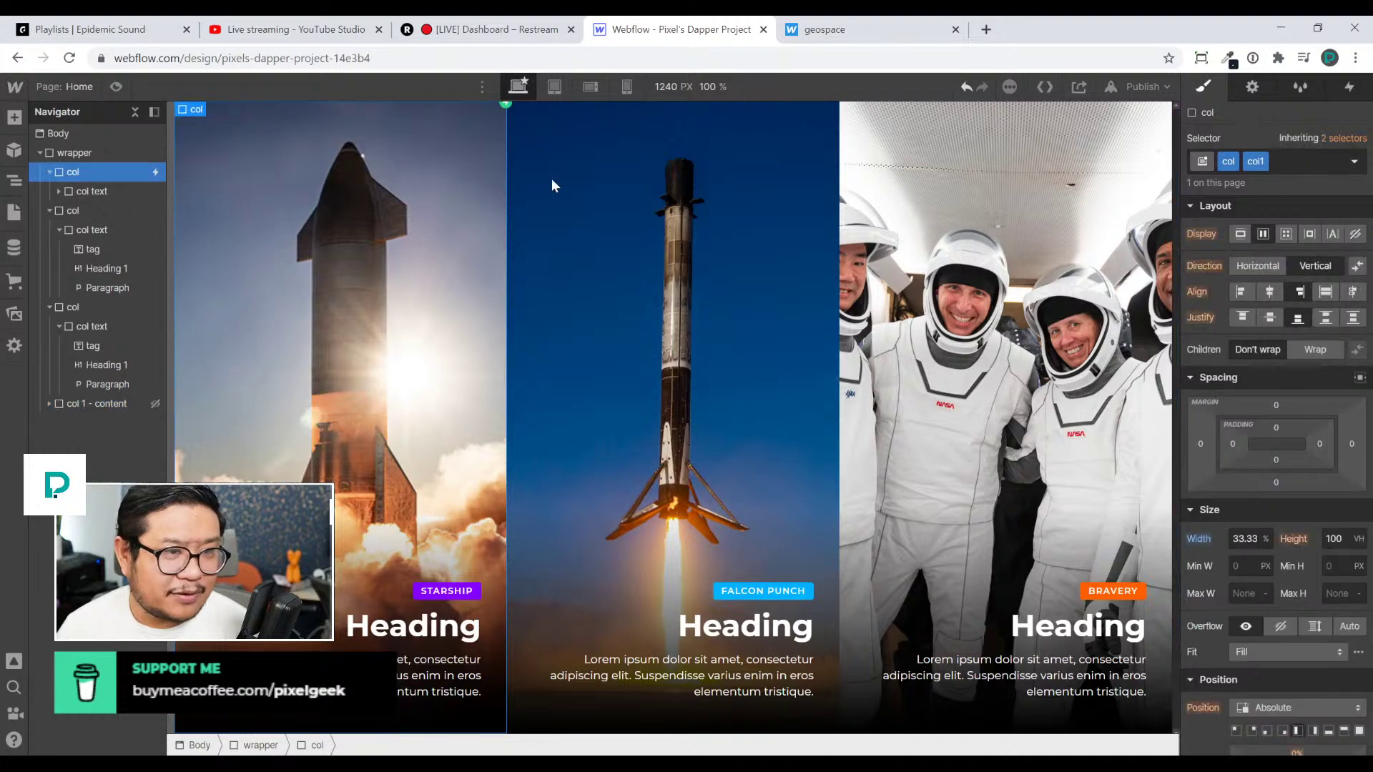
left_click(1350, 88)
left_click(1246, 200)
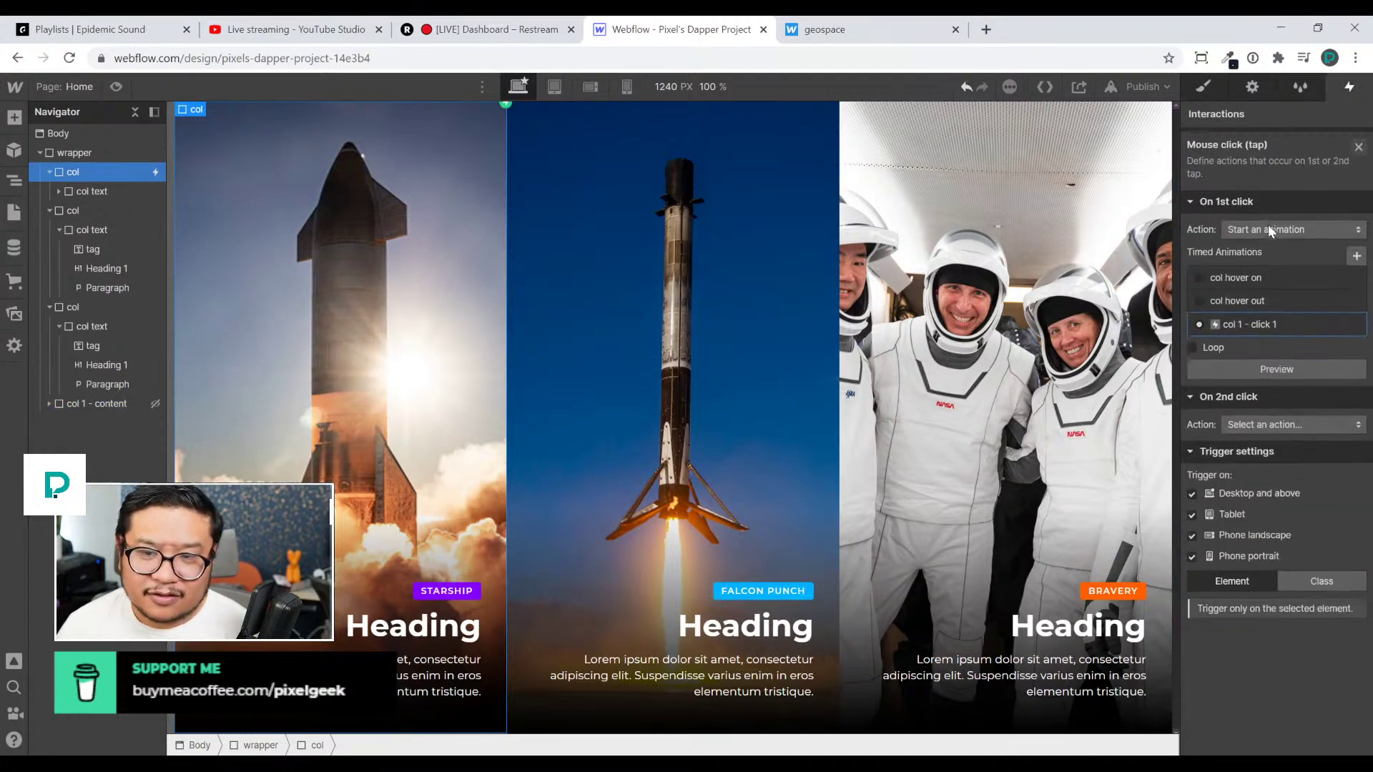
left_click(1230, 316)
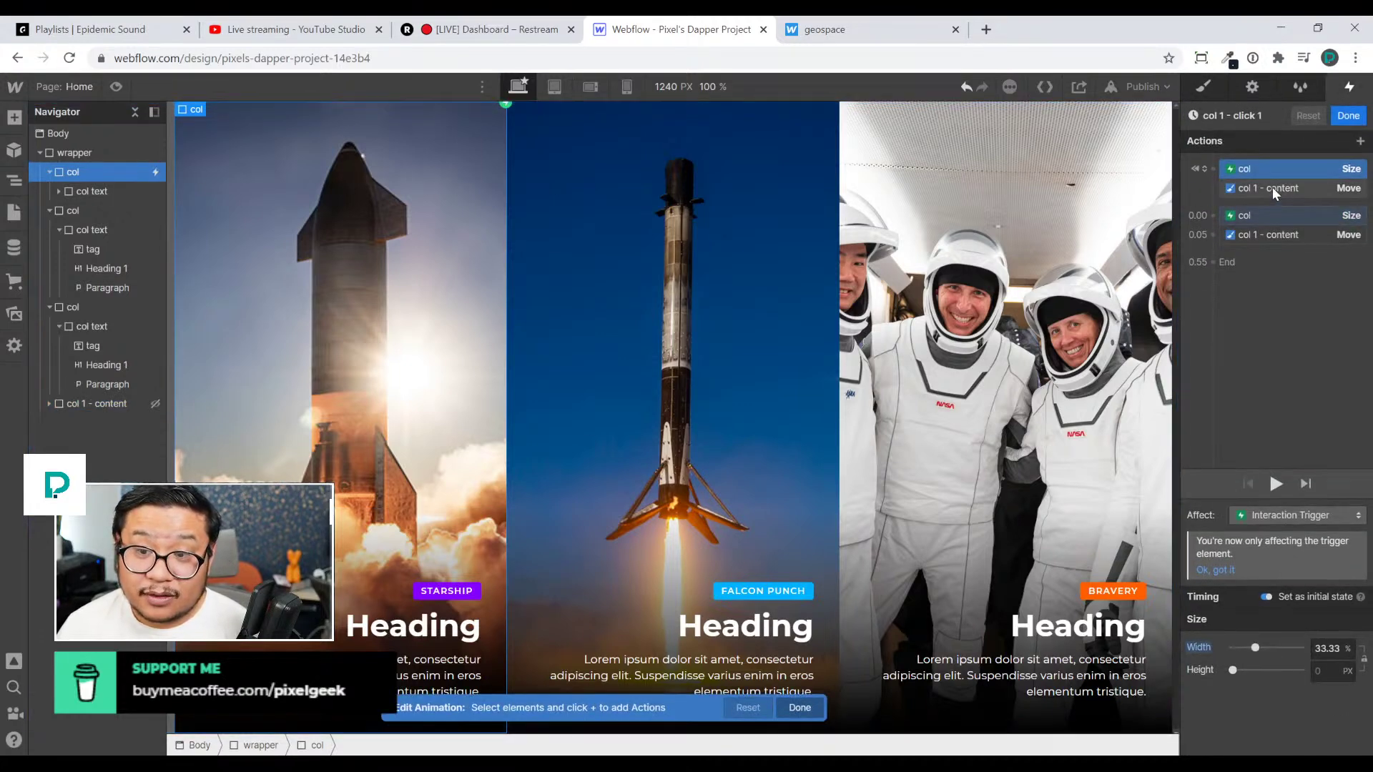
left_click(101, 402)
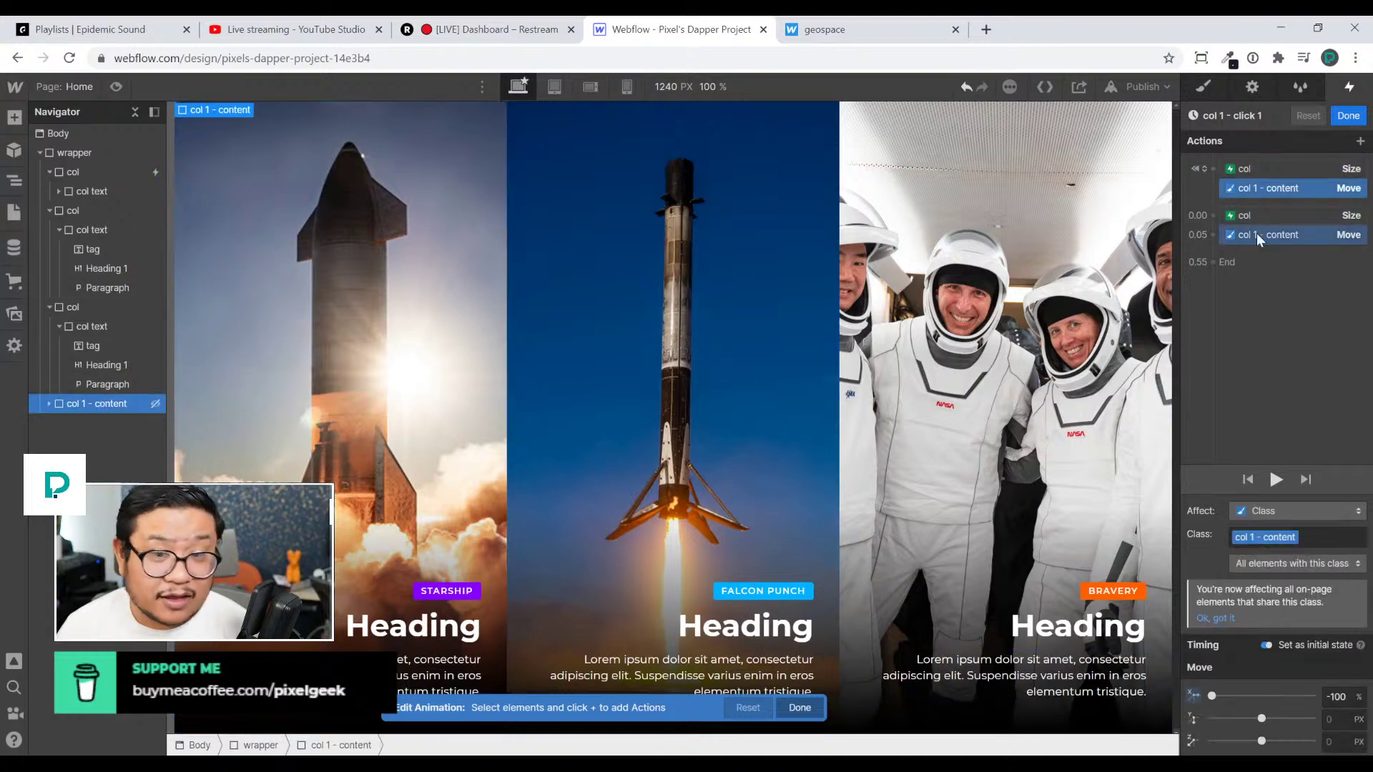
left_click(1214, 169)
left_click(1210, 448)
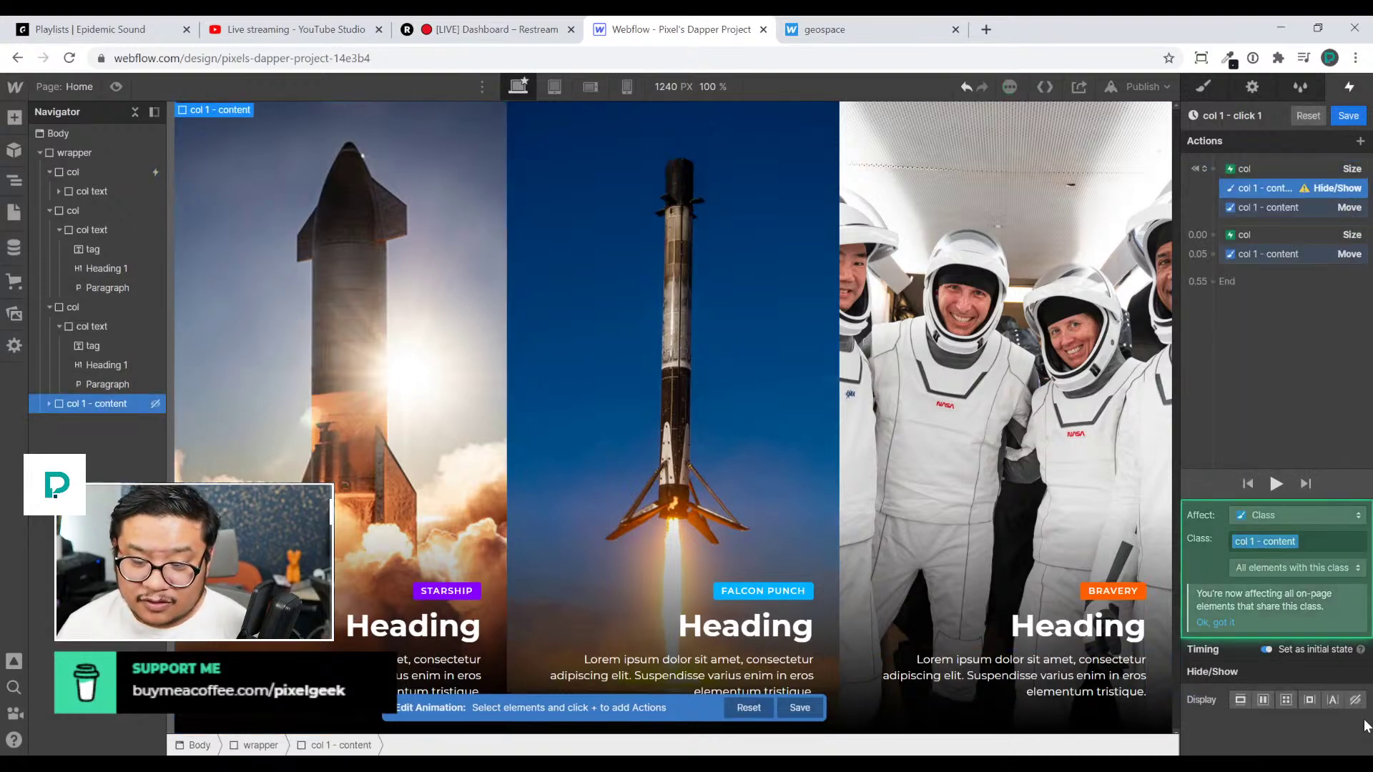
Add a second Hide/Show action for "col 1 - content" after the column's Size action, set its display to Block, and save the animation
left_click(1212, 234)
left_click(1234, 510)
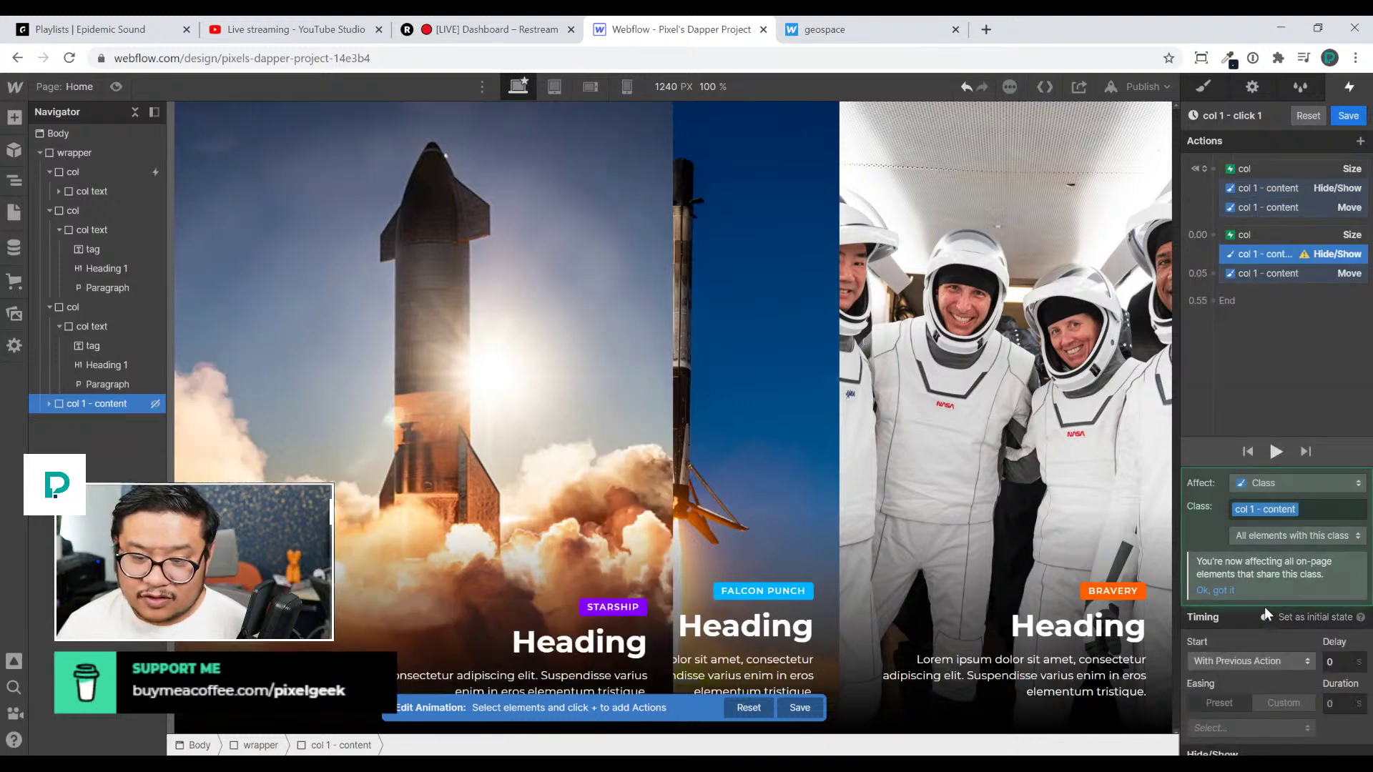
scroll(1280, 644, "down", 1)
left_click(1240, 740)
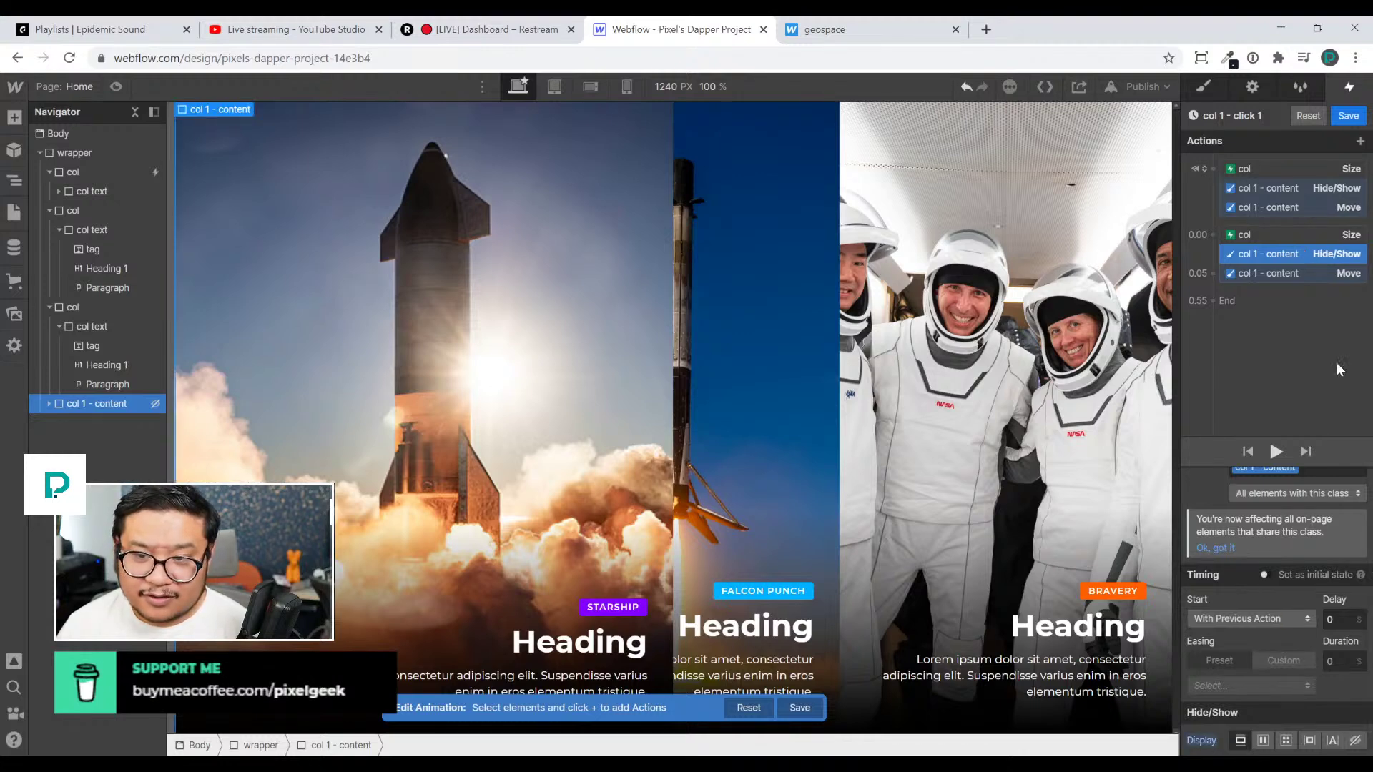
left_click(1349, 115)
Preview the Starship column's click animation and compare it with the geospace reference page
left_click(116, 86)
left_click(254, 299)
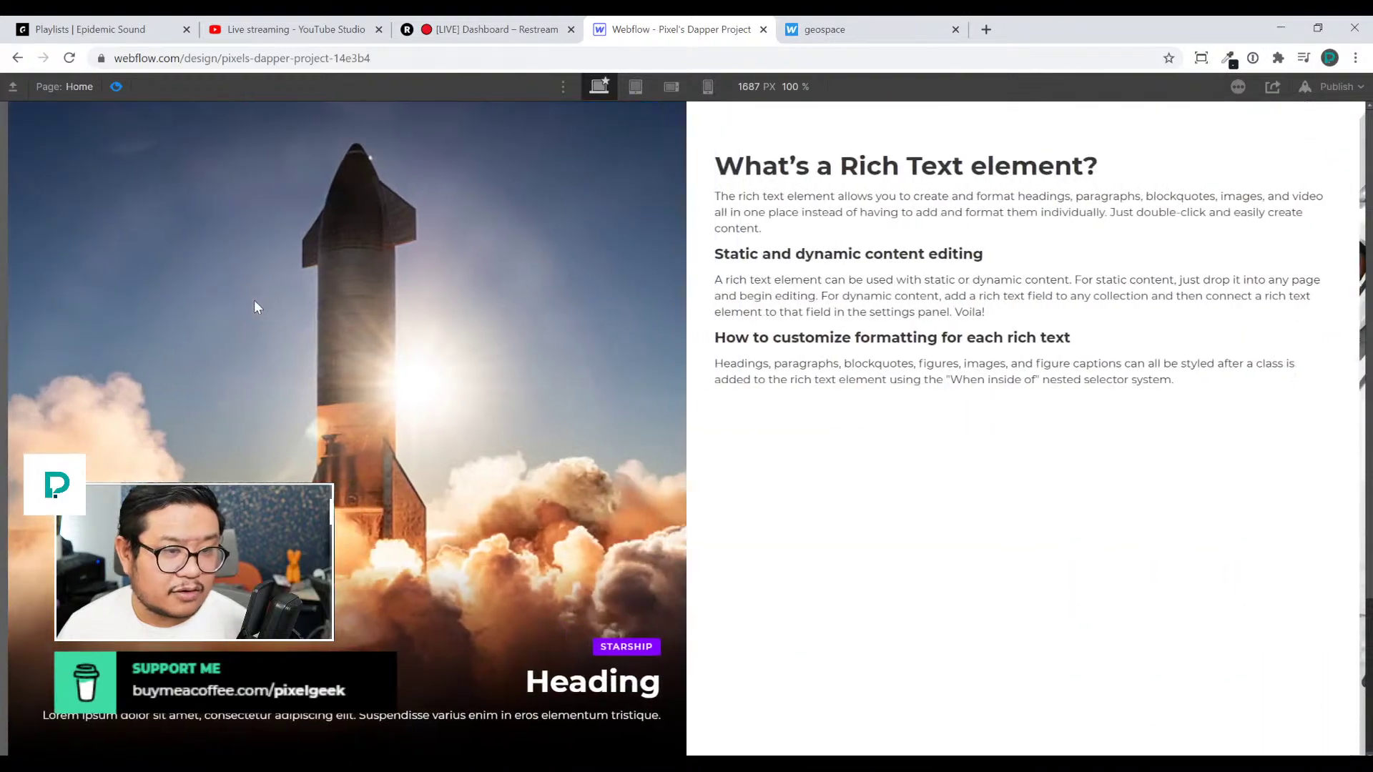
left_click(116, 87)
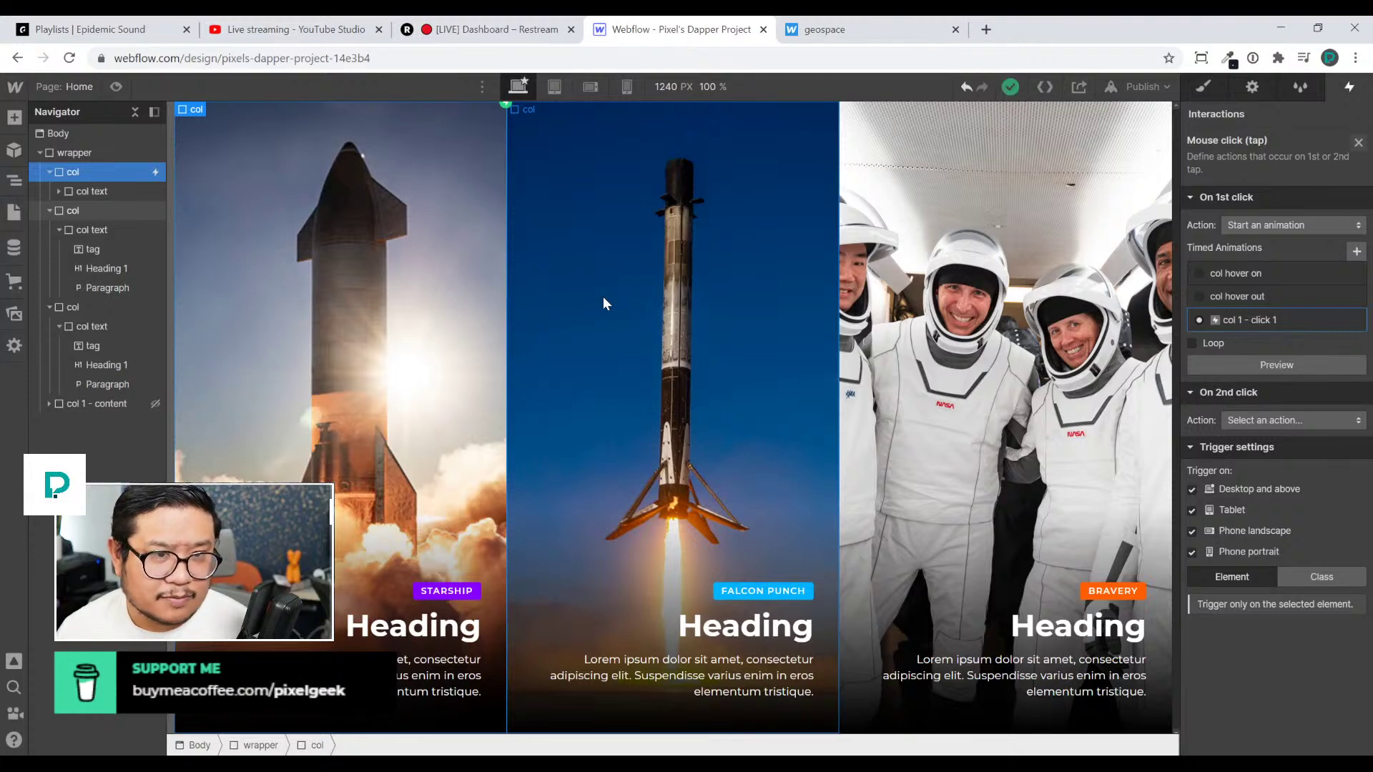
left_click(829, 30)
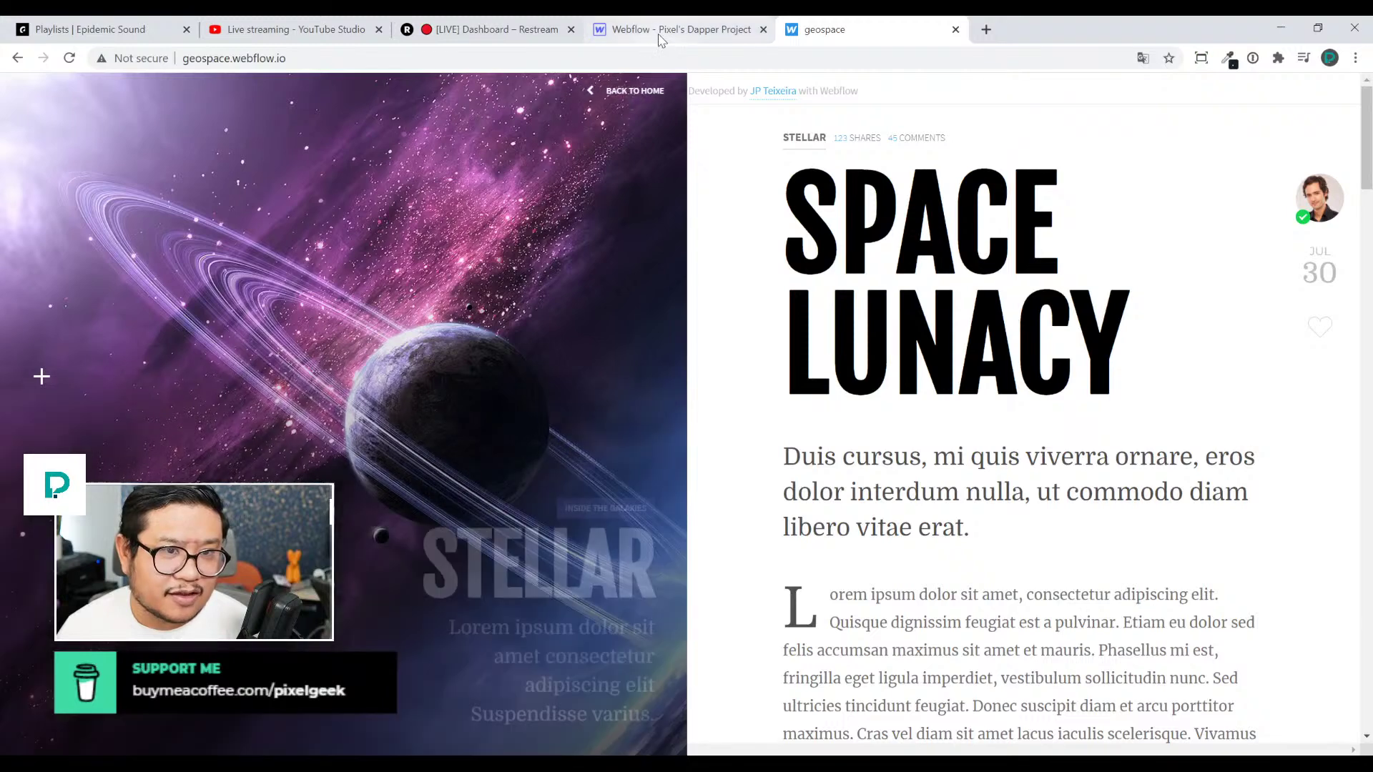
left_click(659, 32)
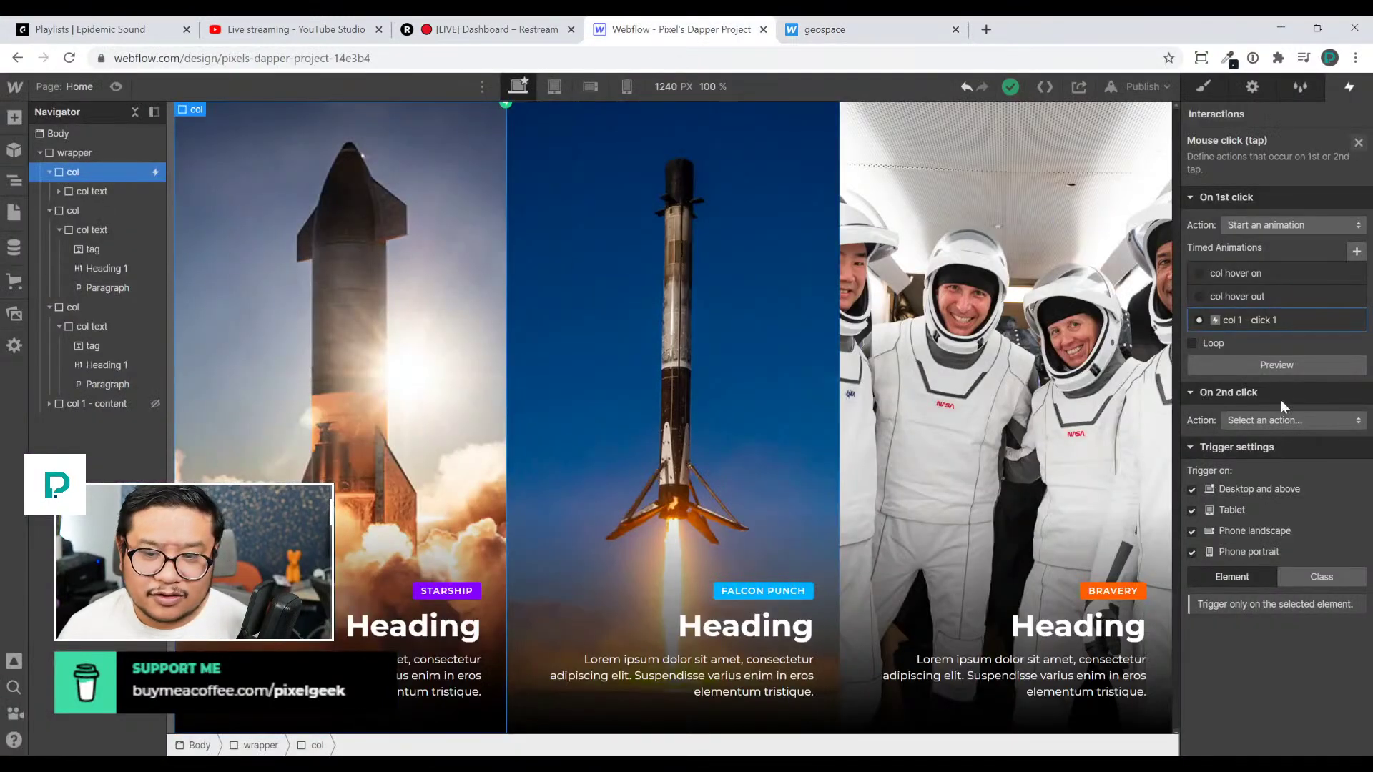
Make the column's second click start an animation, using a duplicate of "col 1 - click 1", and open the duplicate for editing
left_click(1276, 422)
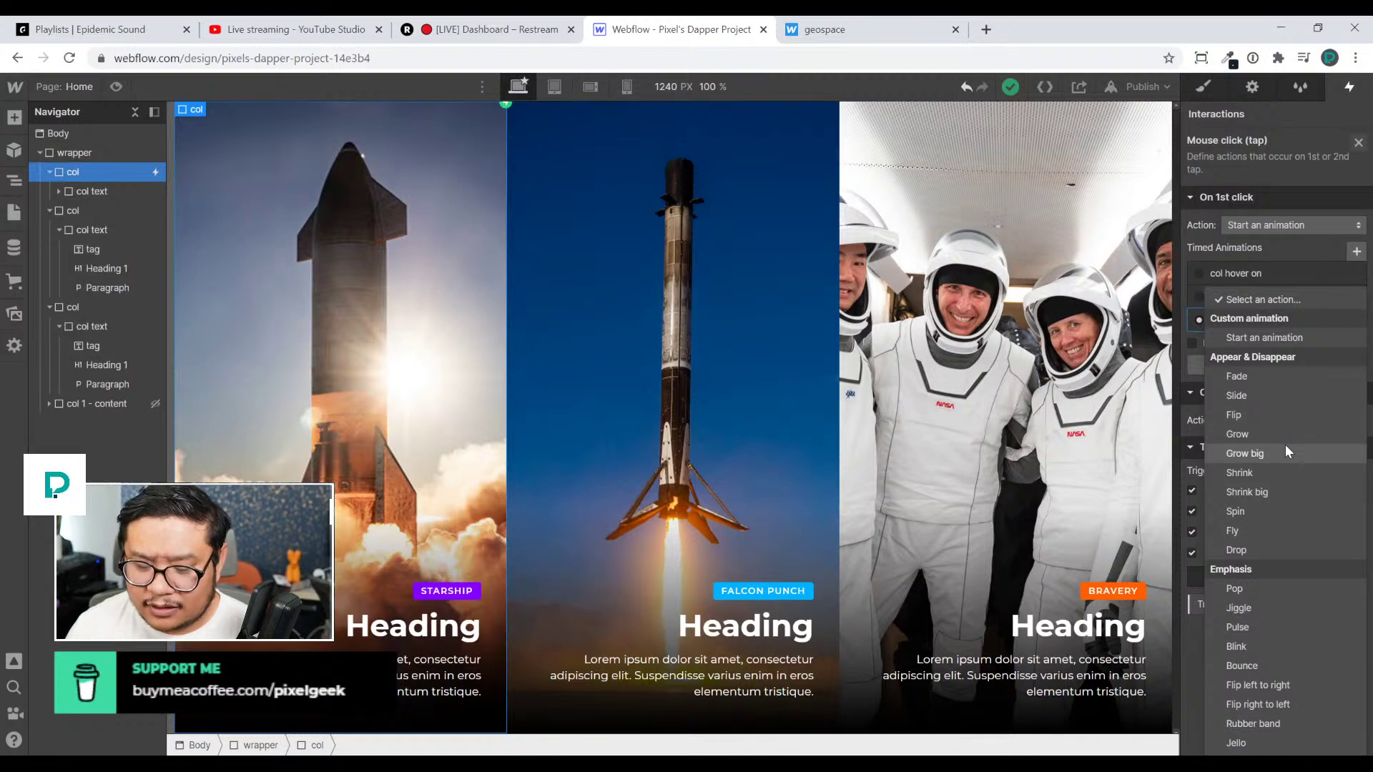
left_click(1257, 341)
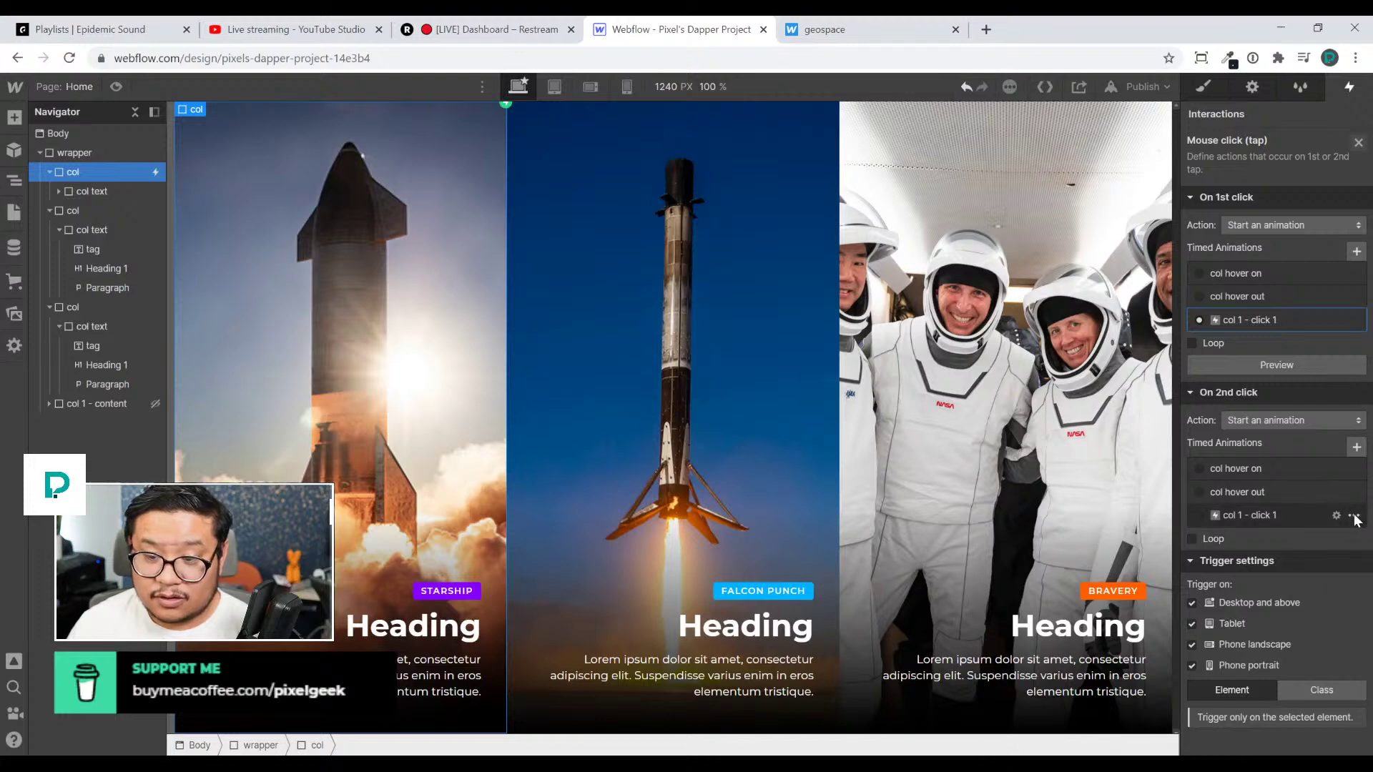
left_click(1353, 516)
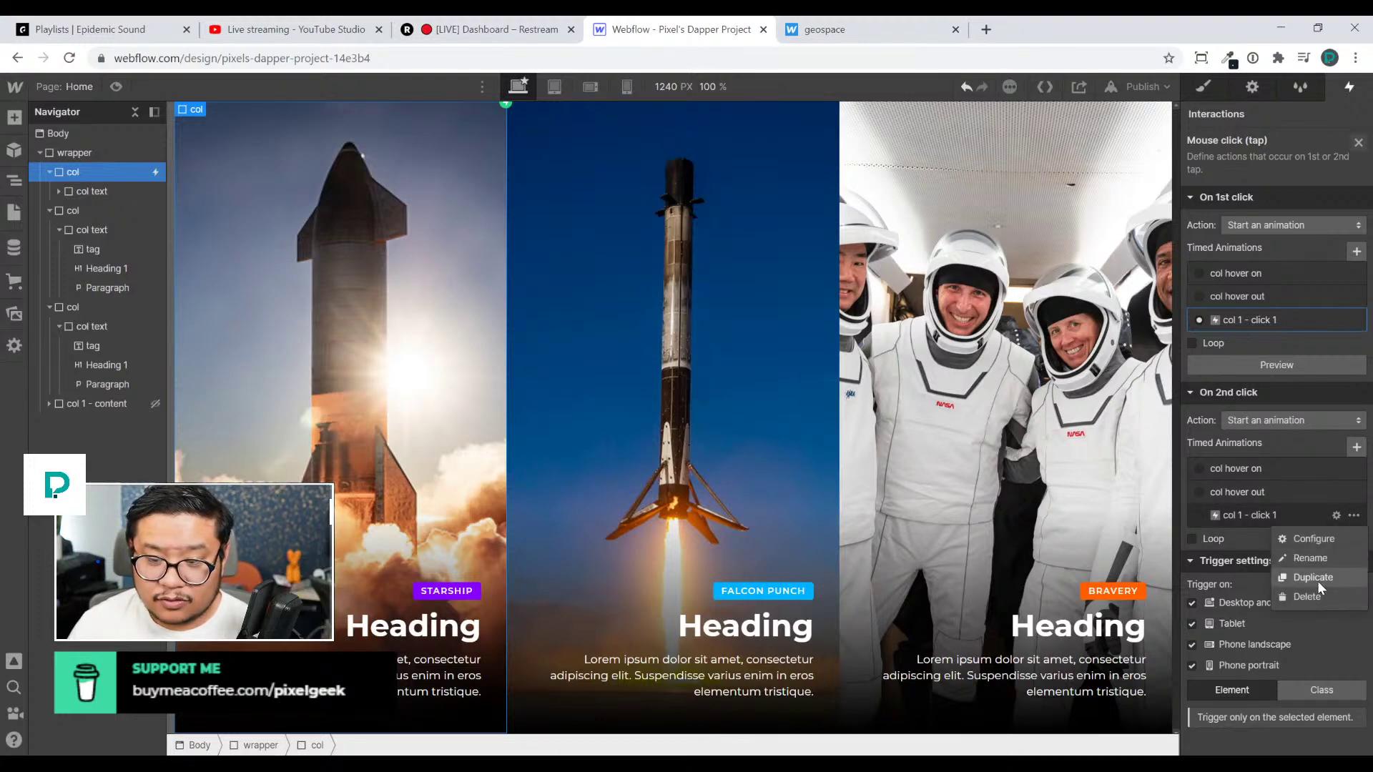
left_click(1317, 581)
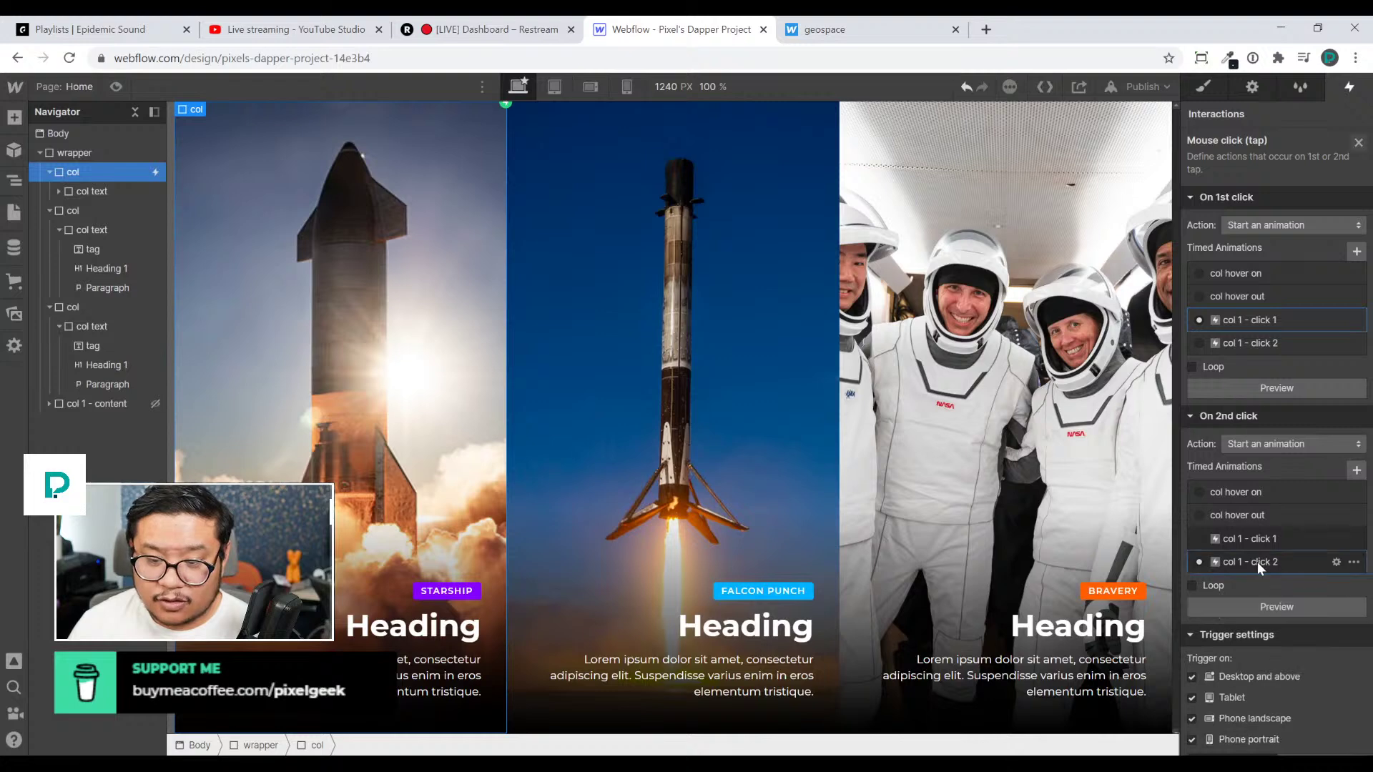
left_click(1257, 563)
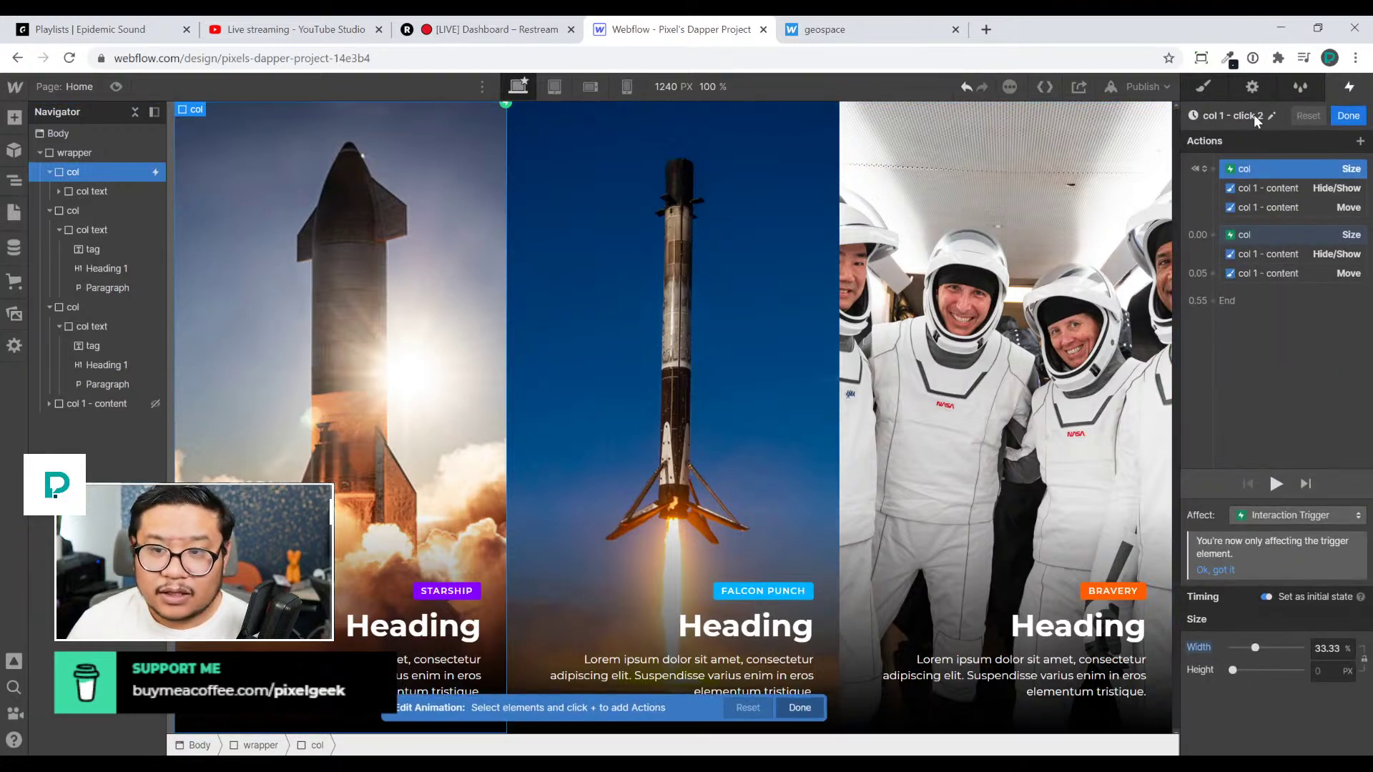
In "col 1 - click 2", delete the three timed actions and turn off the initial state for the remaining Size, Hide/Show and Move actions
left_click(1258, 237)
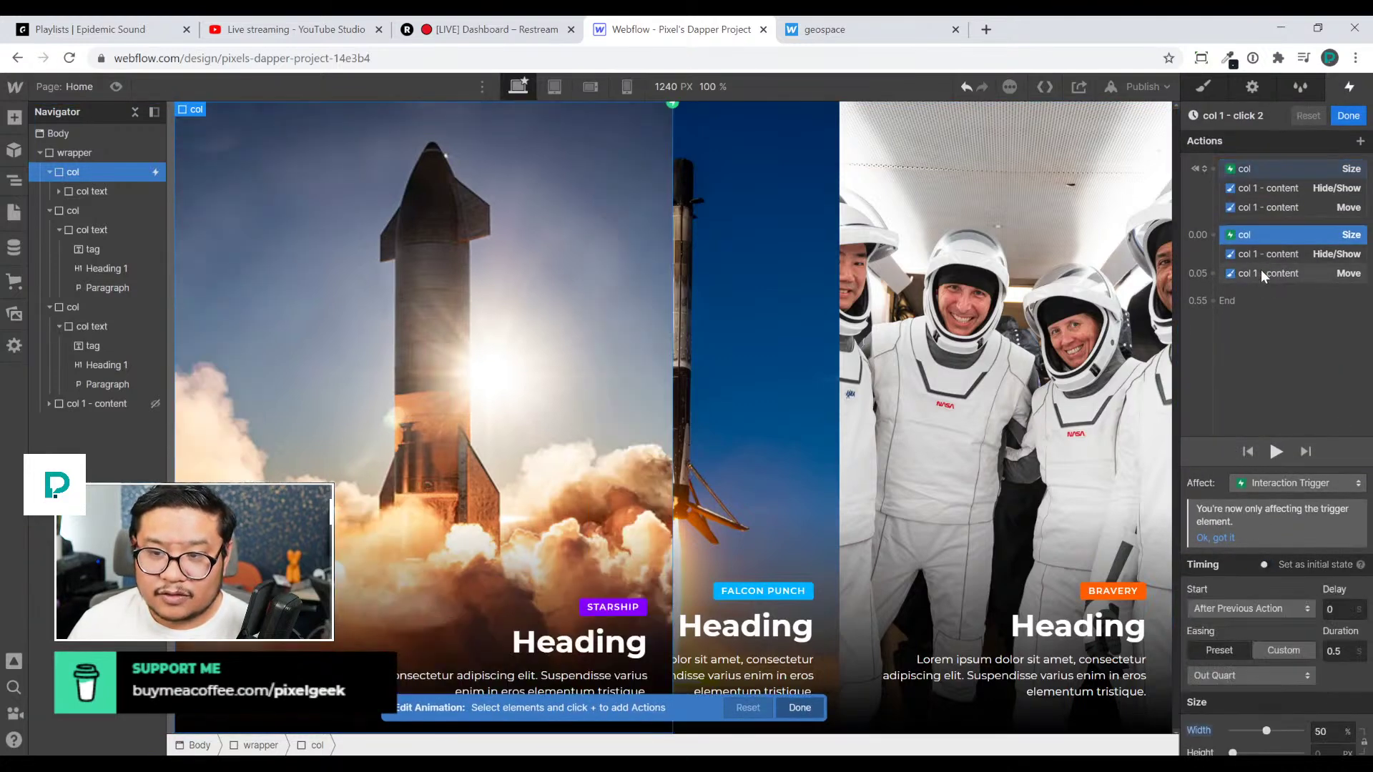
key("Delete")
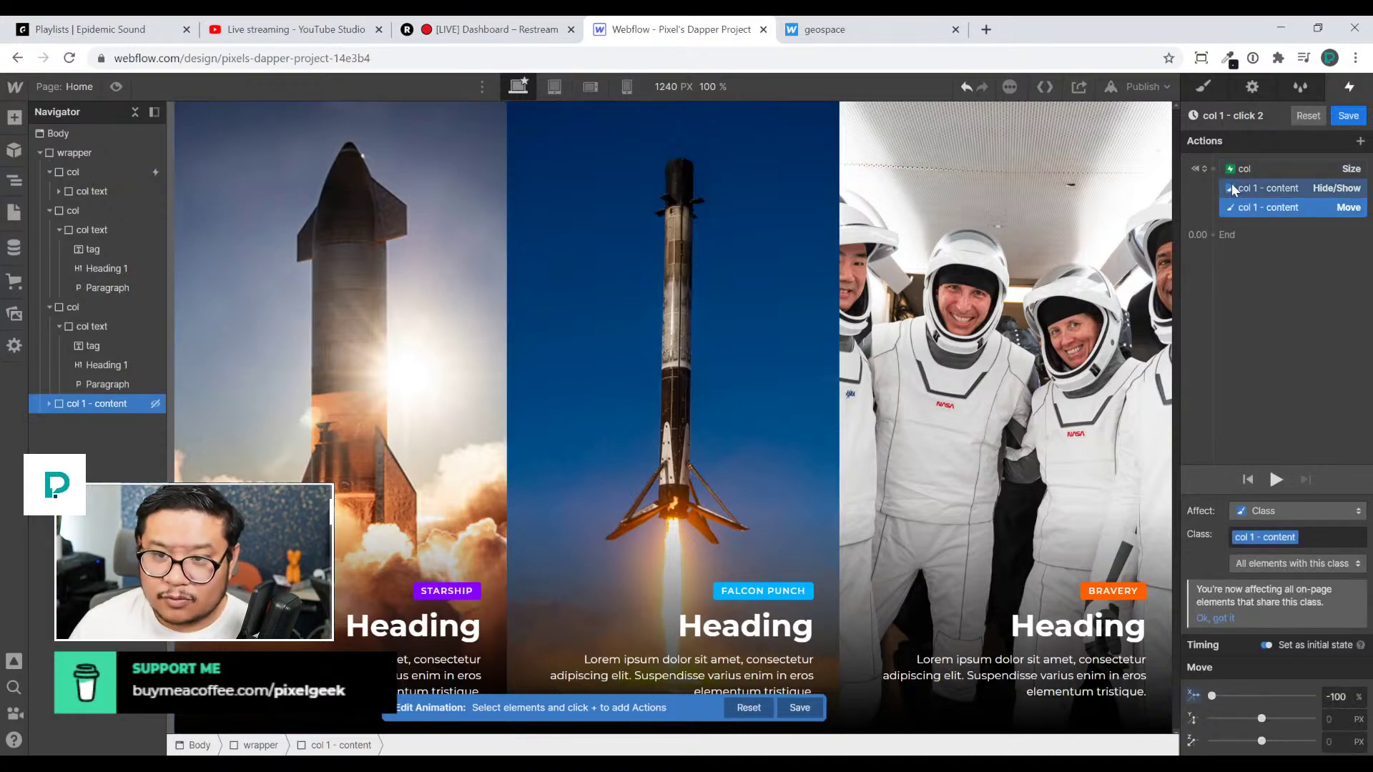
left_click(1260, 178, "shift")
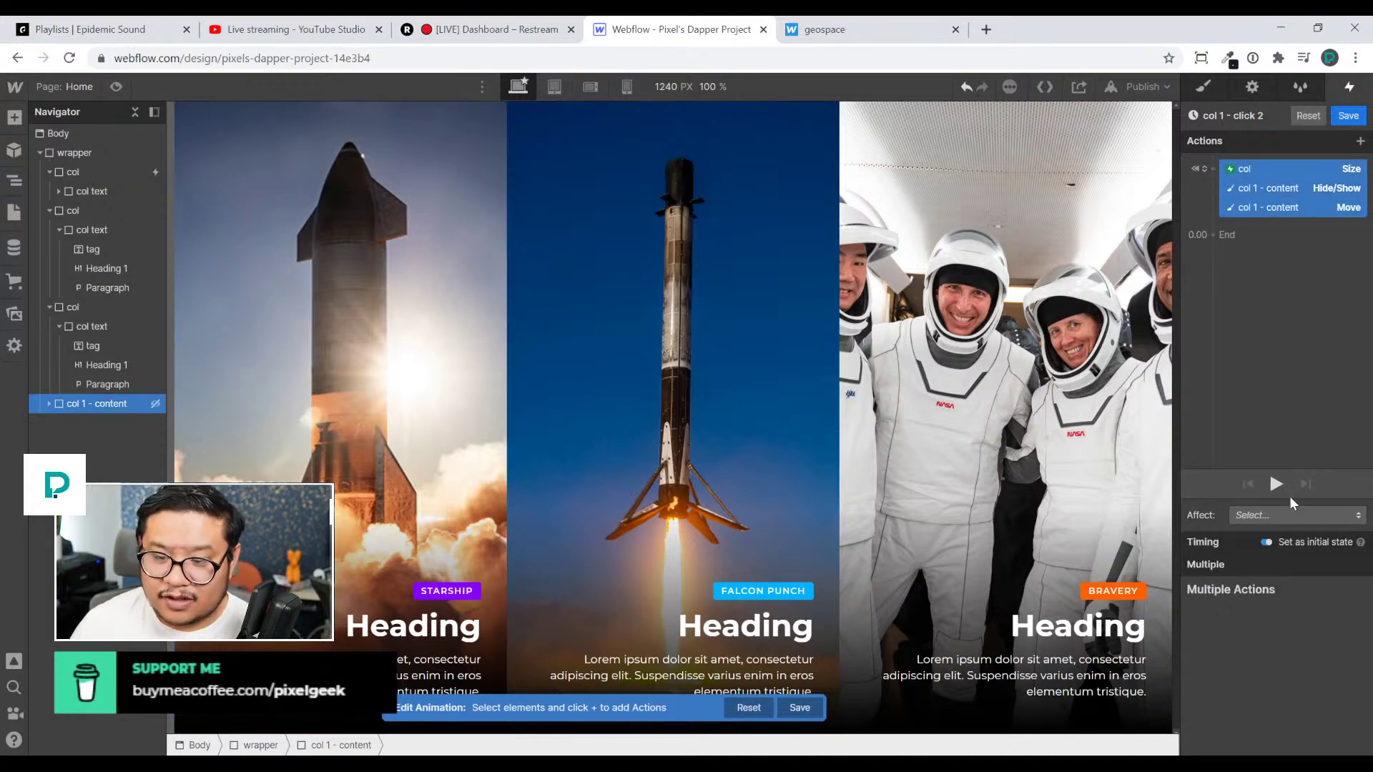
left_click(1311, 542)
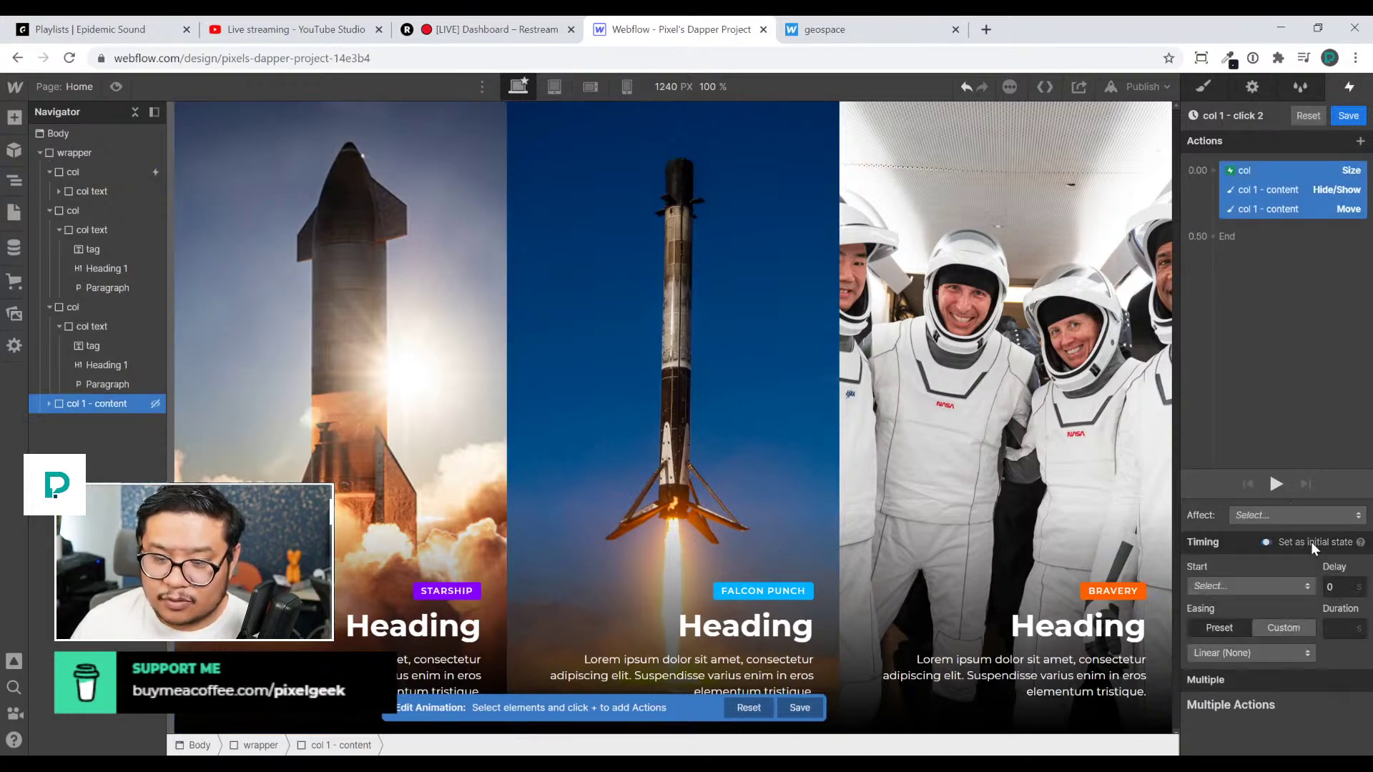
Reorder the "col 1 - content" Hide/Show action so it runs after the Size and Move actions
left_click(1280, 171)
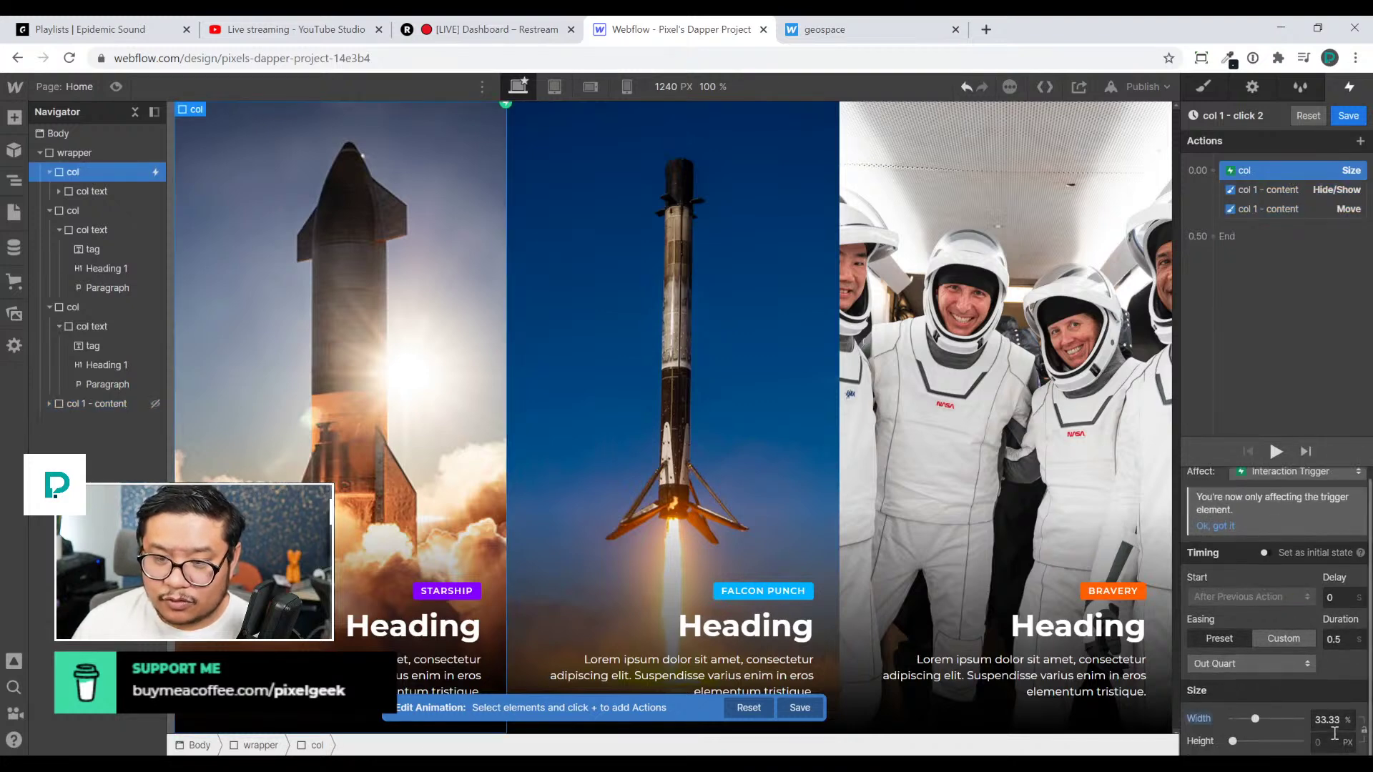
left_click(1295, 185)
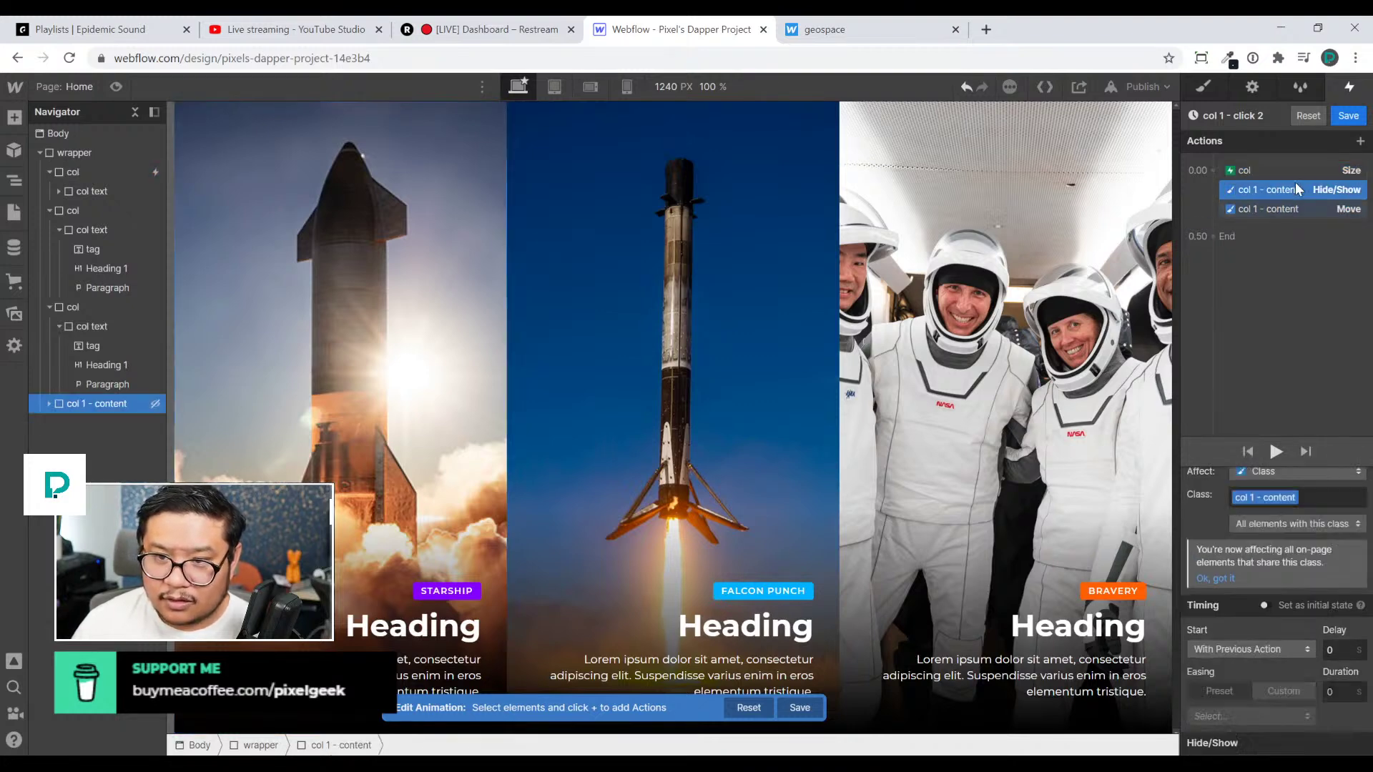
scroll(1312, 562, "down", 1)
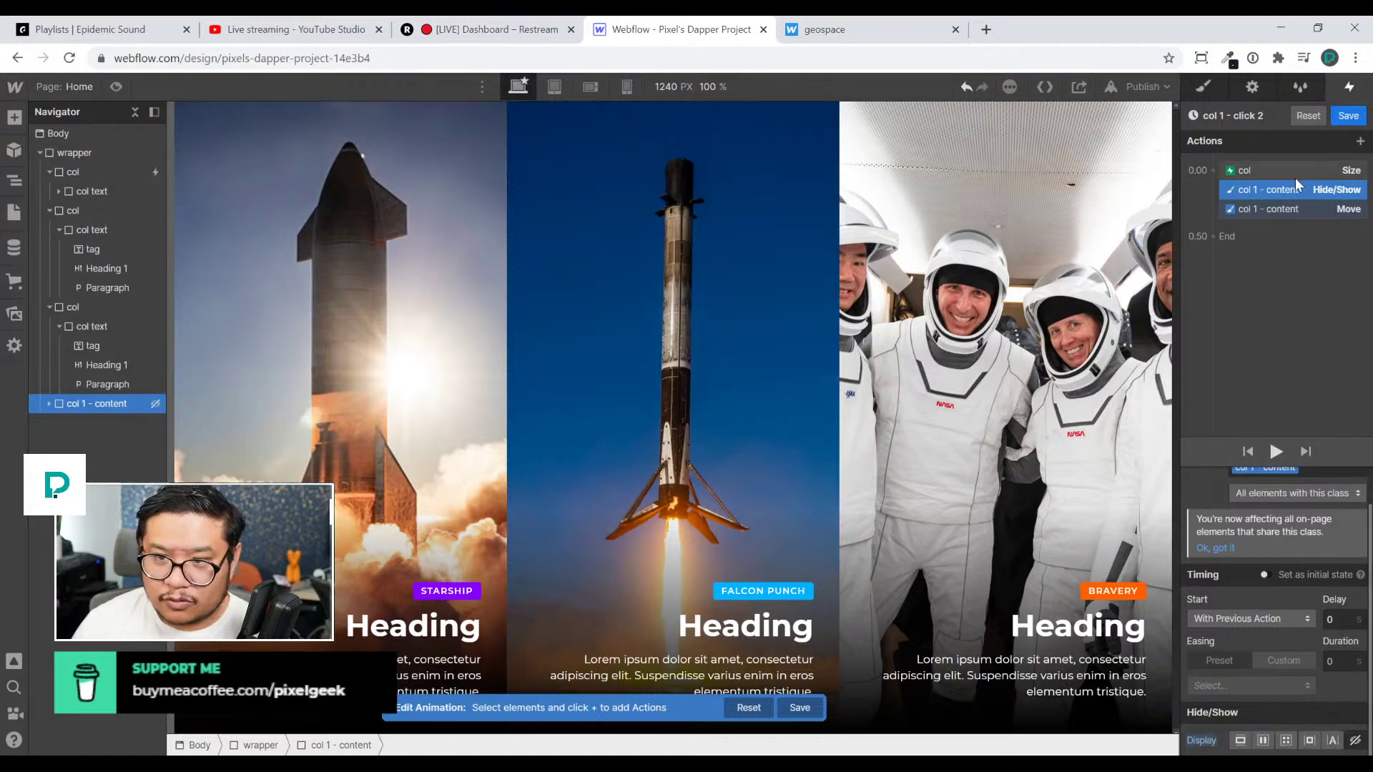
left_click_drag(1295, 187, 1302, 224)
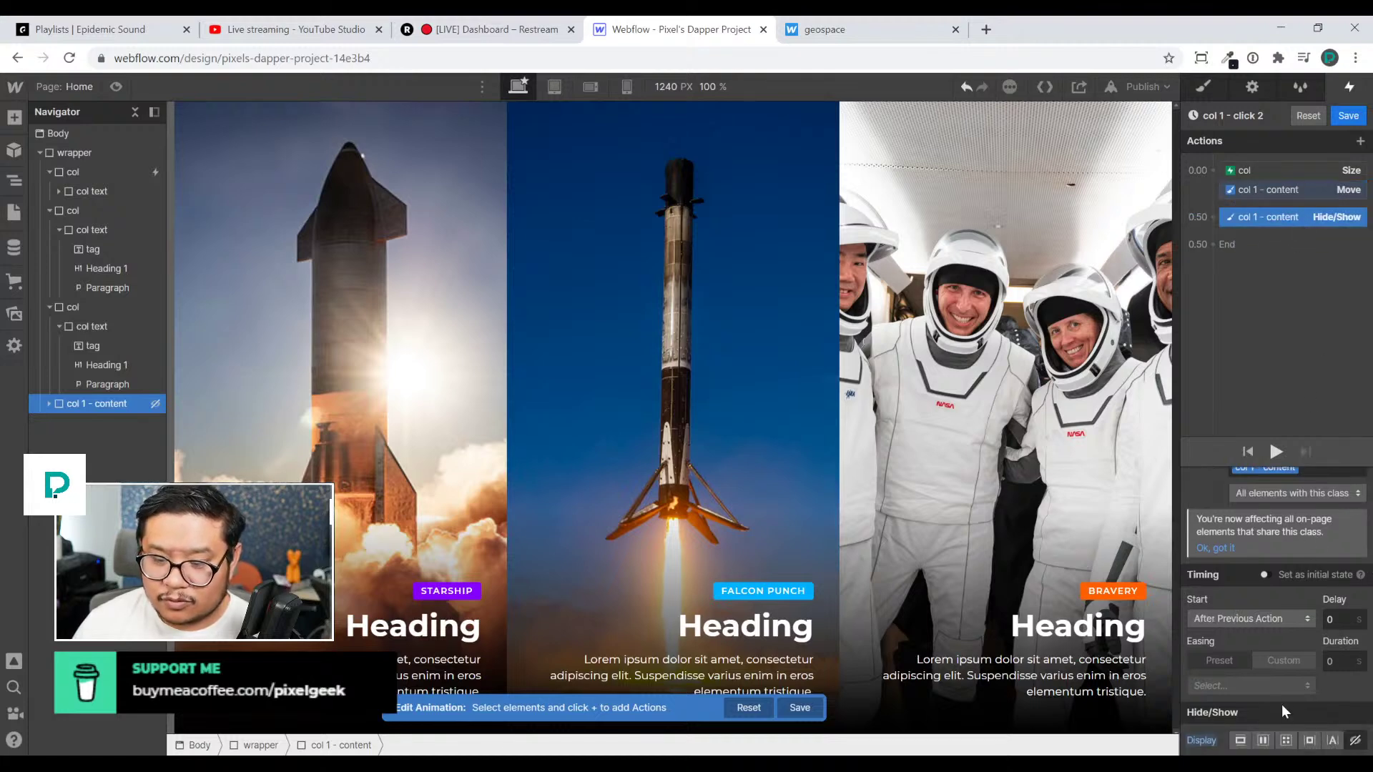
Set the delay of the column's Size action to 0.1 s so it starts after the content's Move action
left_click(1322, 191)
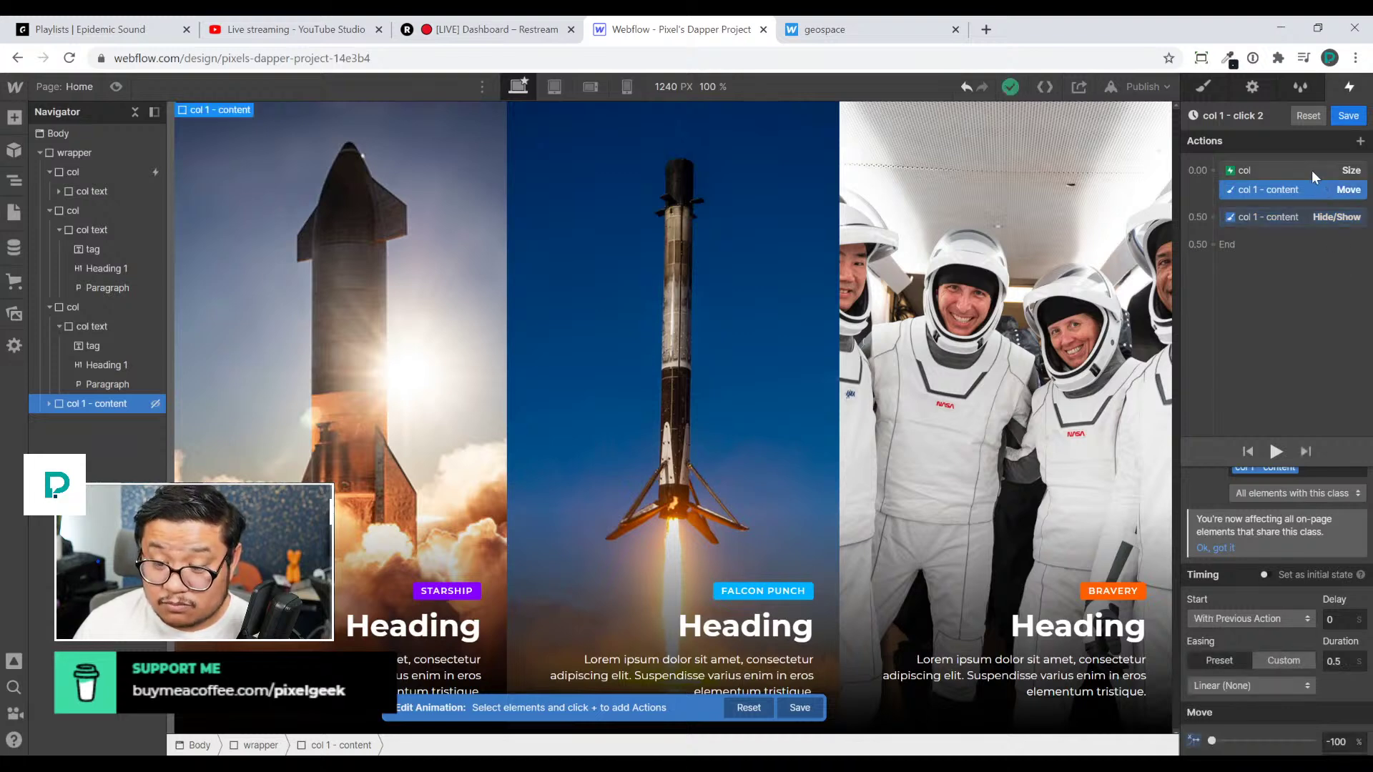
left_click(1313, 171)
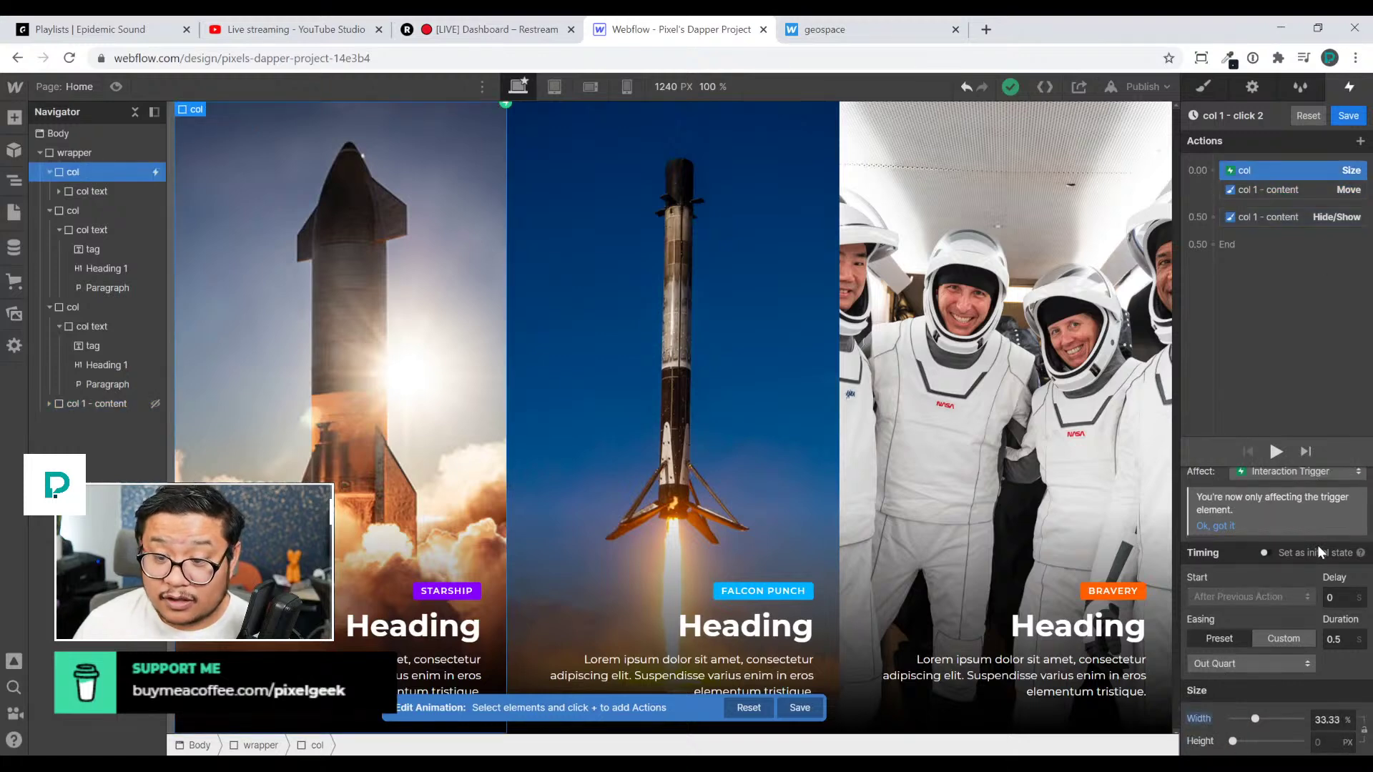
left_click(1343, 604)
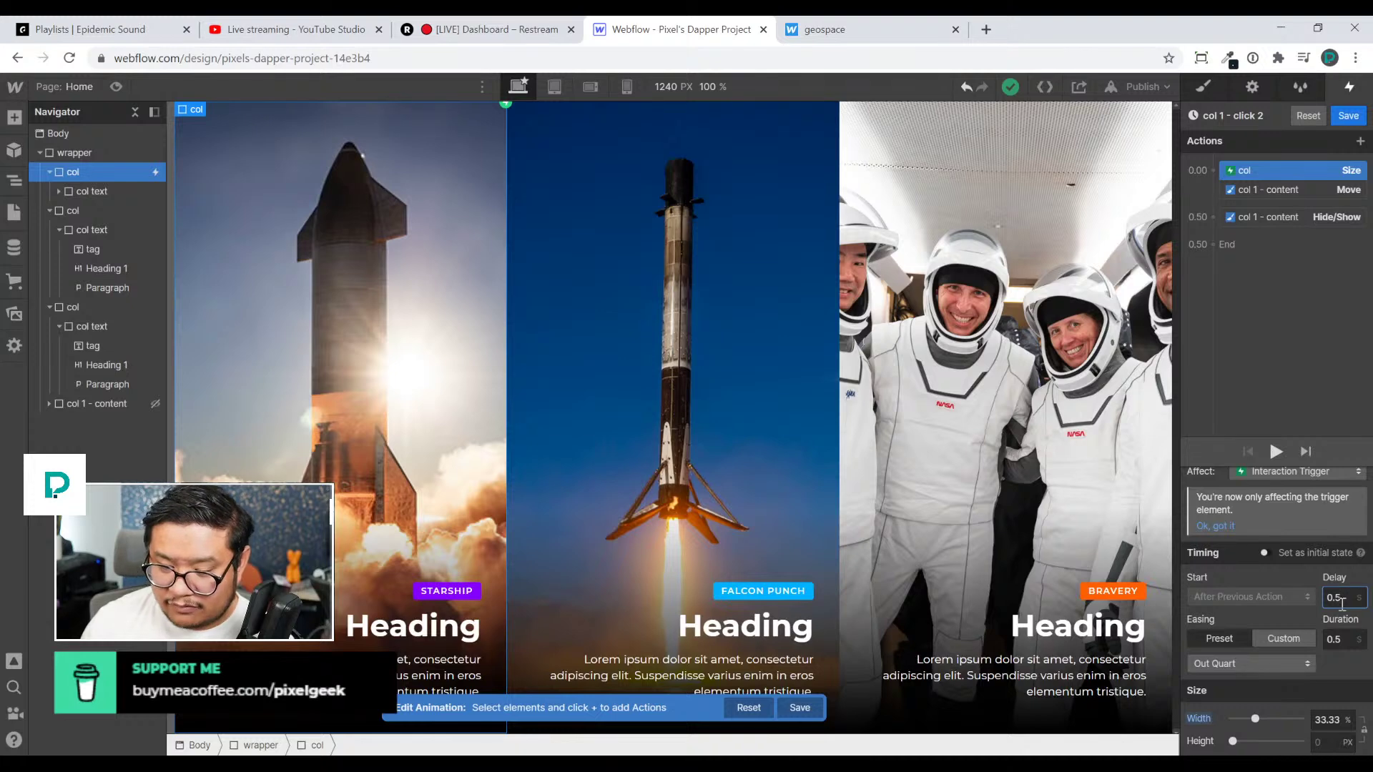
type("0.1")
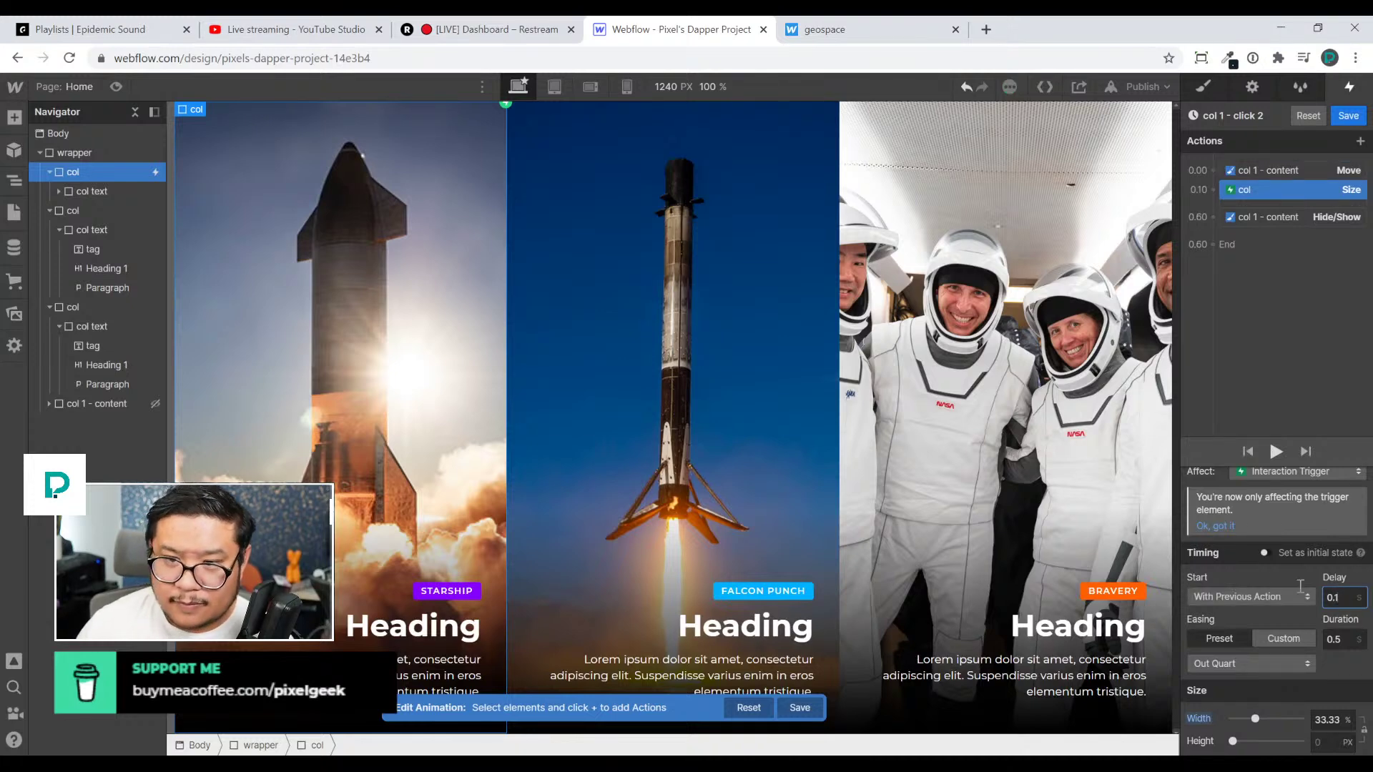
Preview the page and test the Starship column's first-click and second-click animations several times
left_click(123, 86)
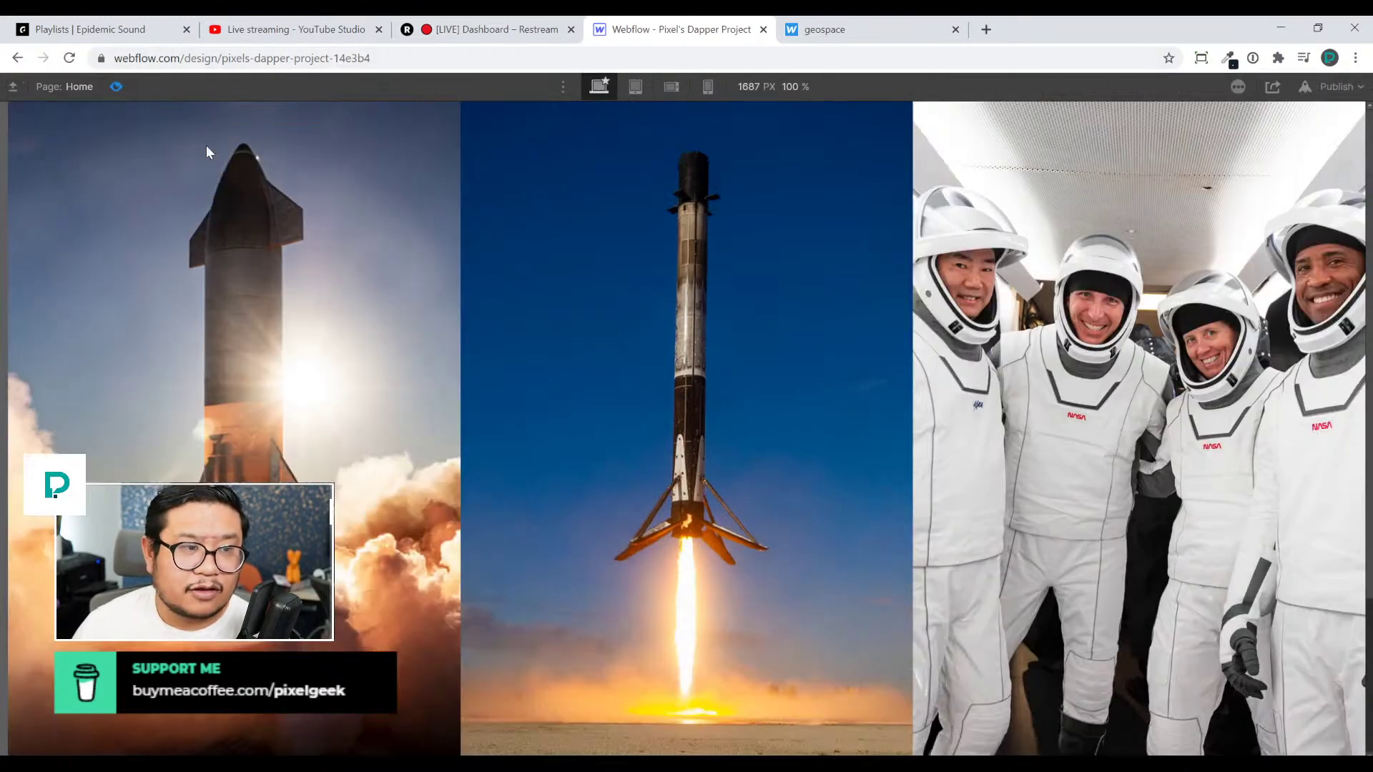
left_click(249, 208)
left_click(510, 278)
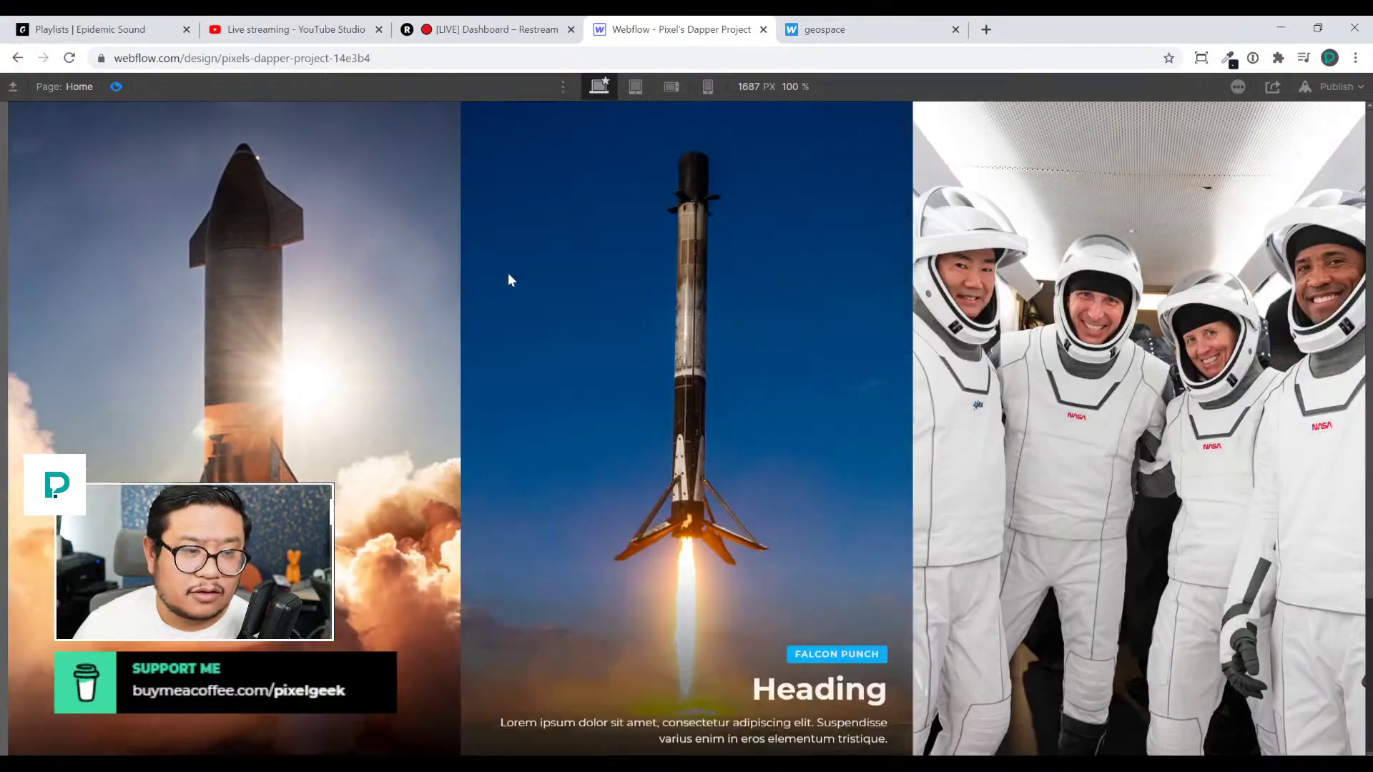
left_click(364, 272)
left_click(365, 272)
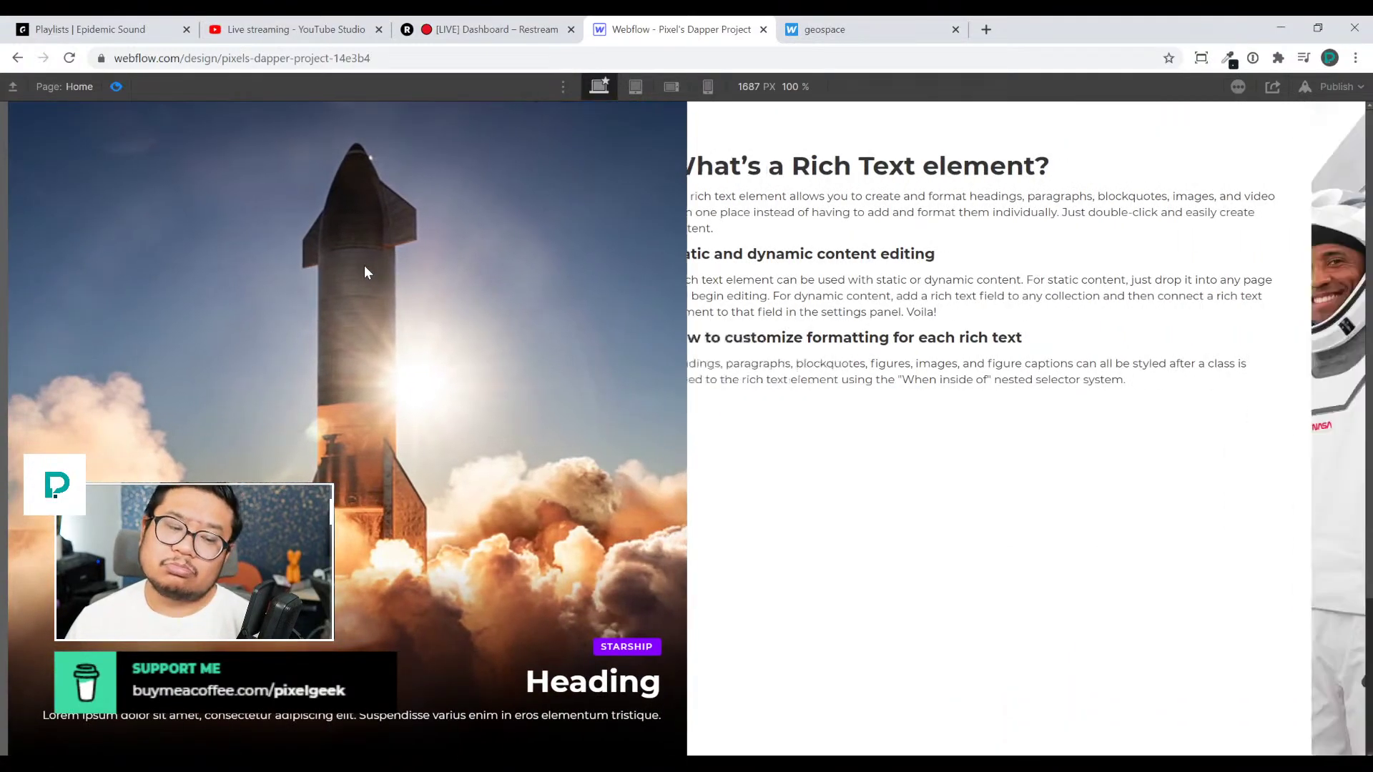
left_click(365, 271)
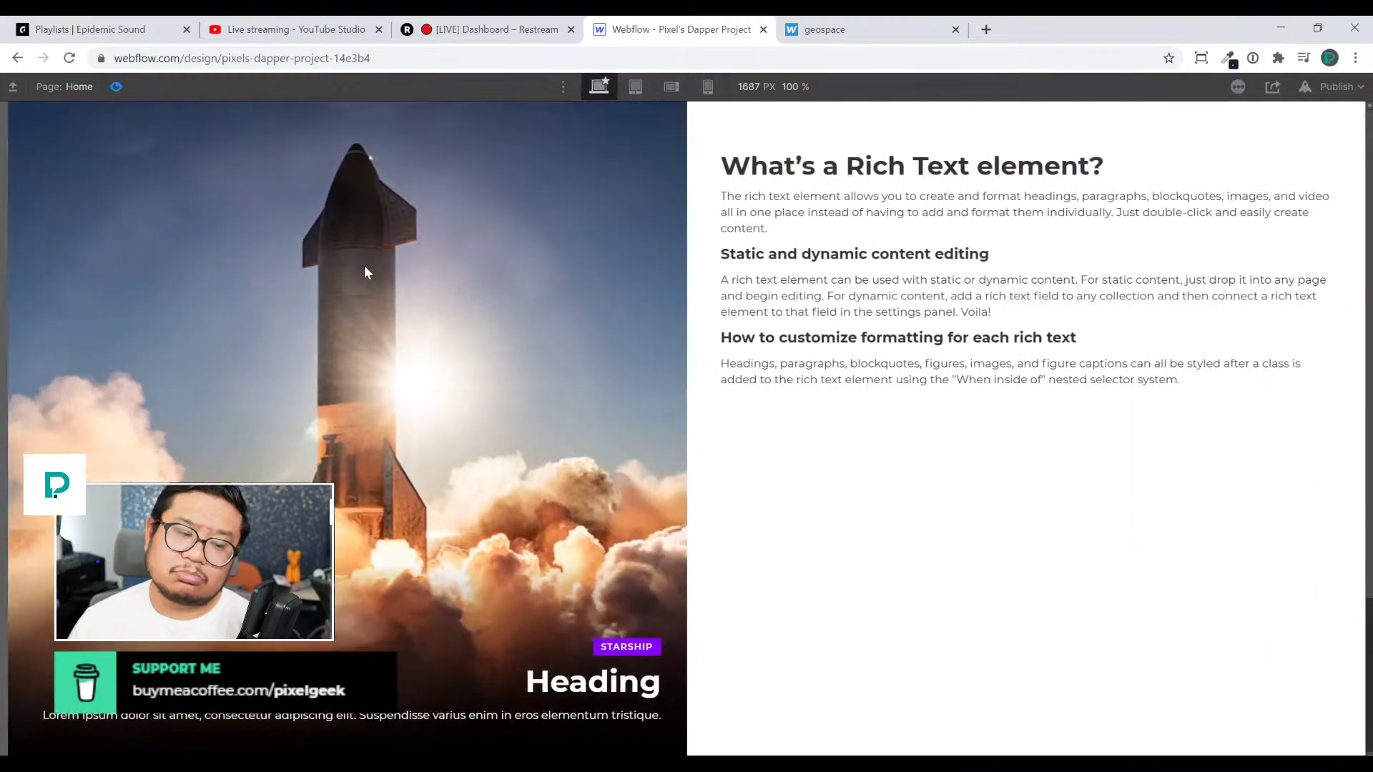
left_click(365, 271)
left_click(364, 272)
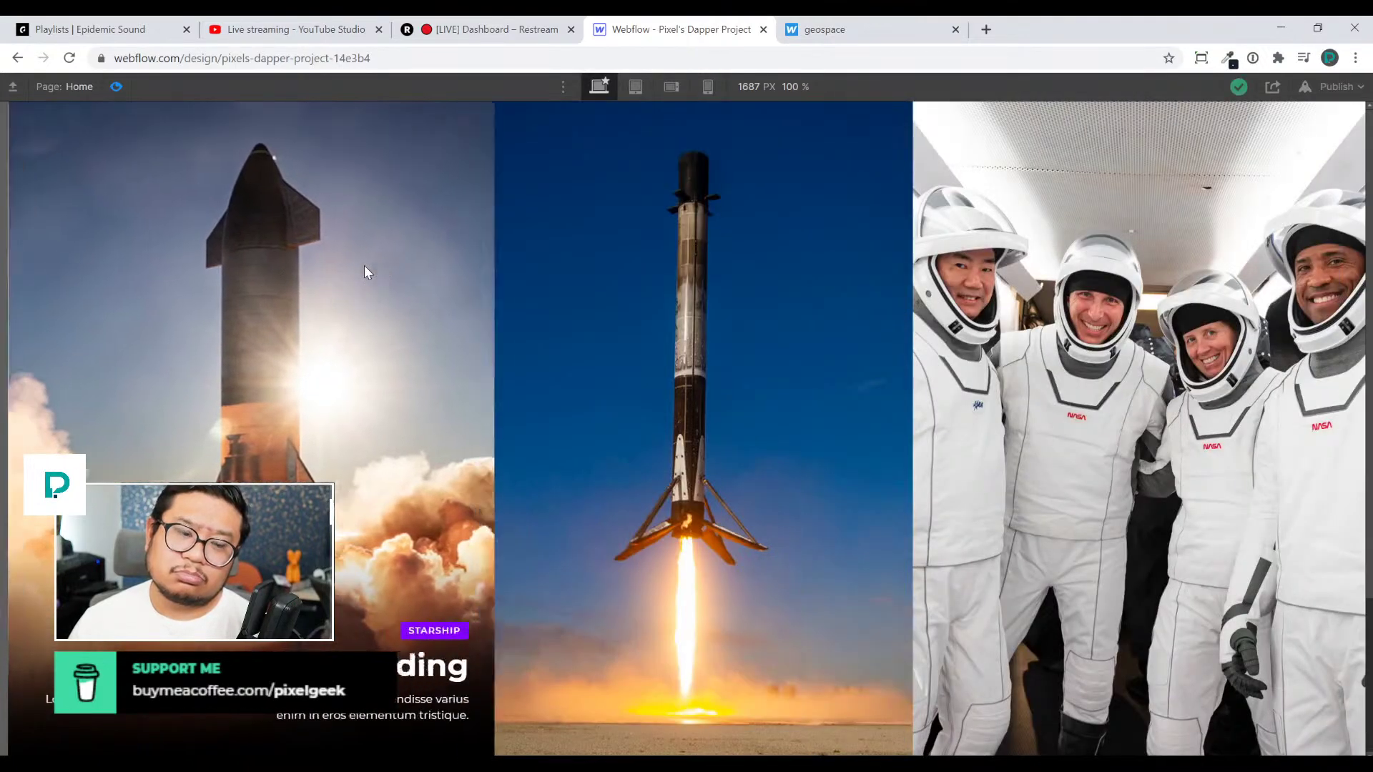
left_click(365, 271)
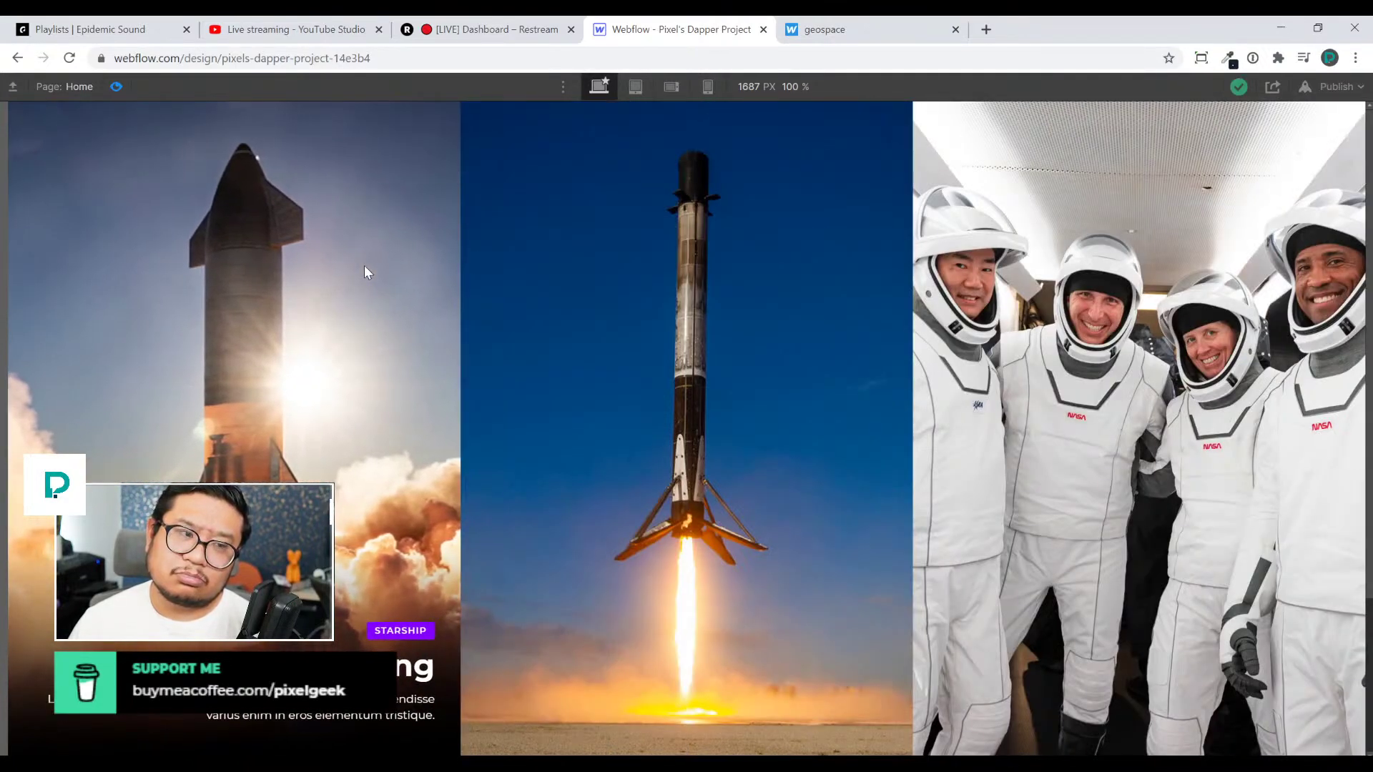
left_click(116, 86)
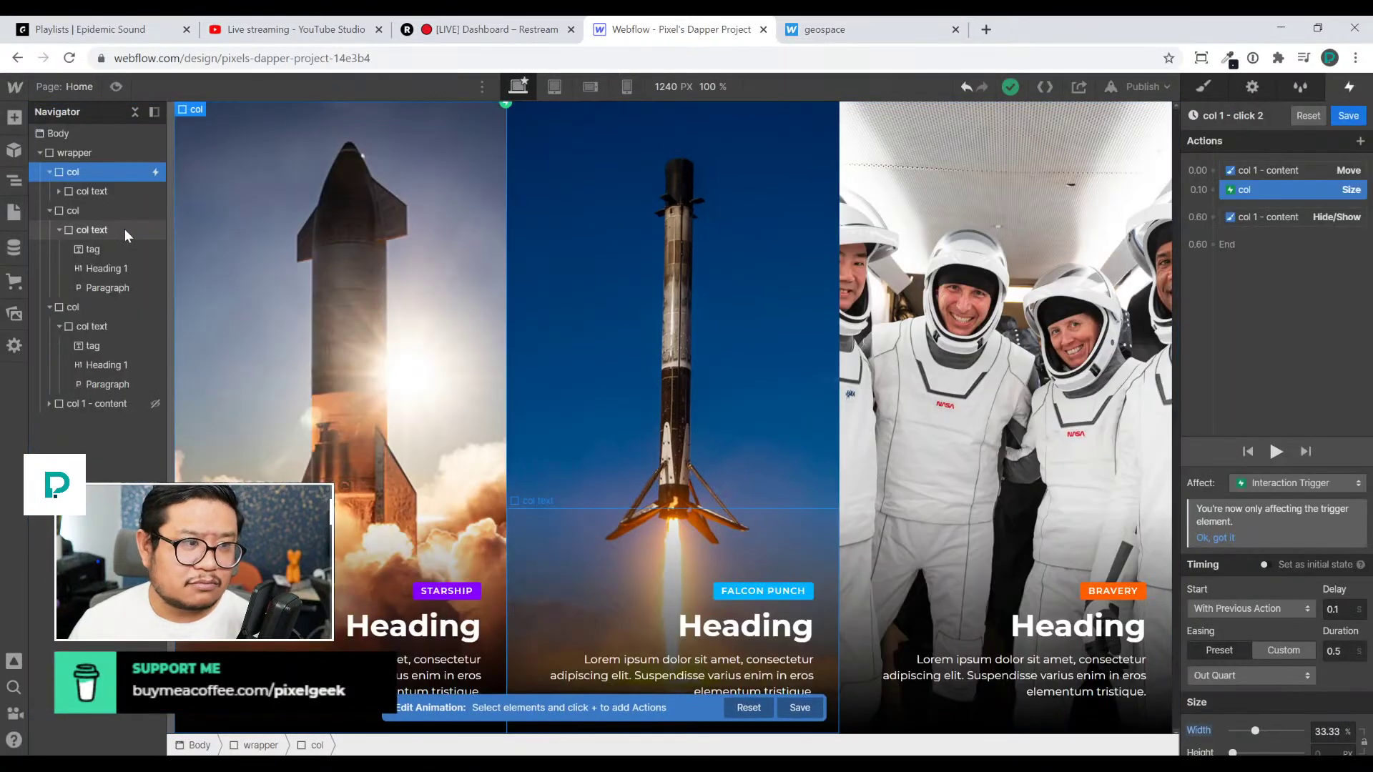
Set the left padding of the "col text" class to 10 VW at the desktop breakpoint and preview the text wrapping
left_click(96, 193)
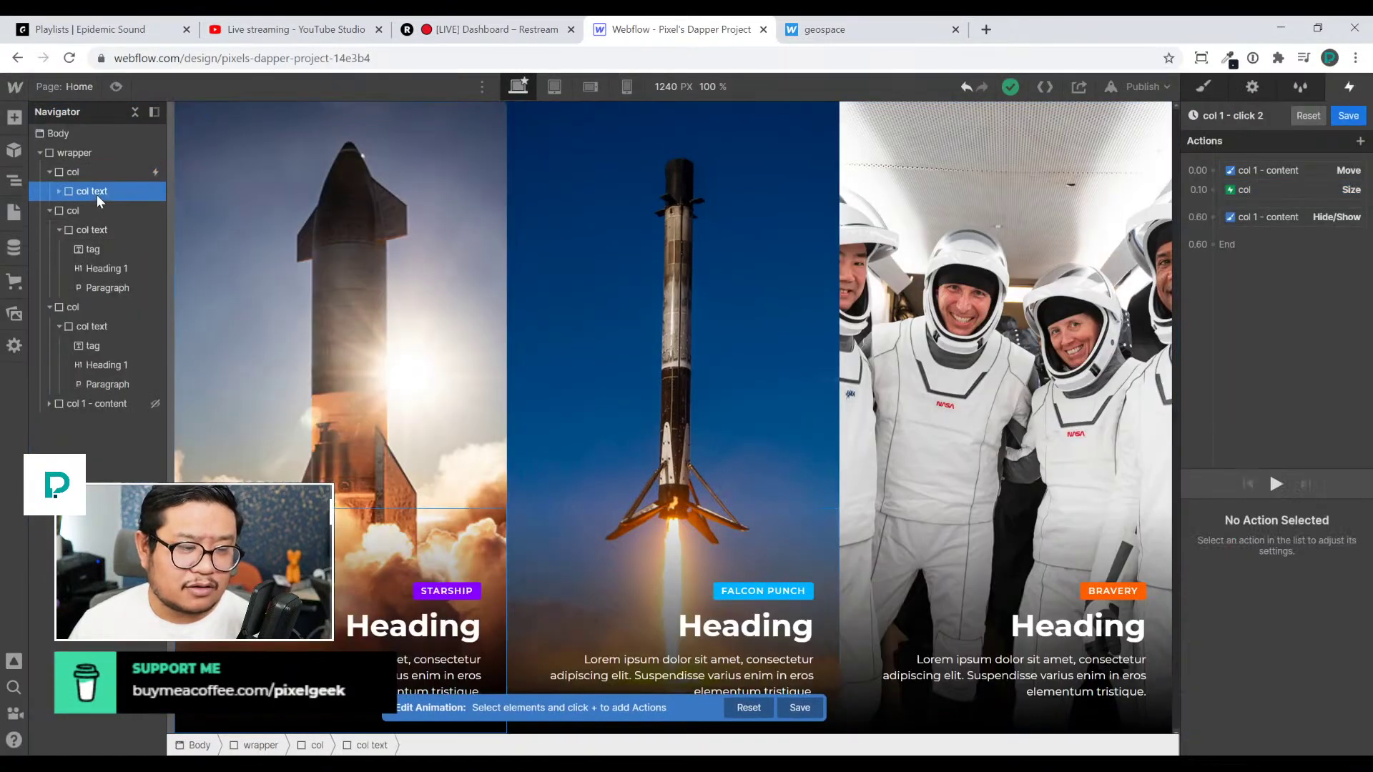
left_click(1191, 90)
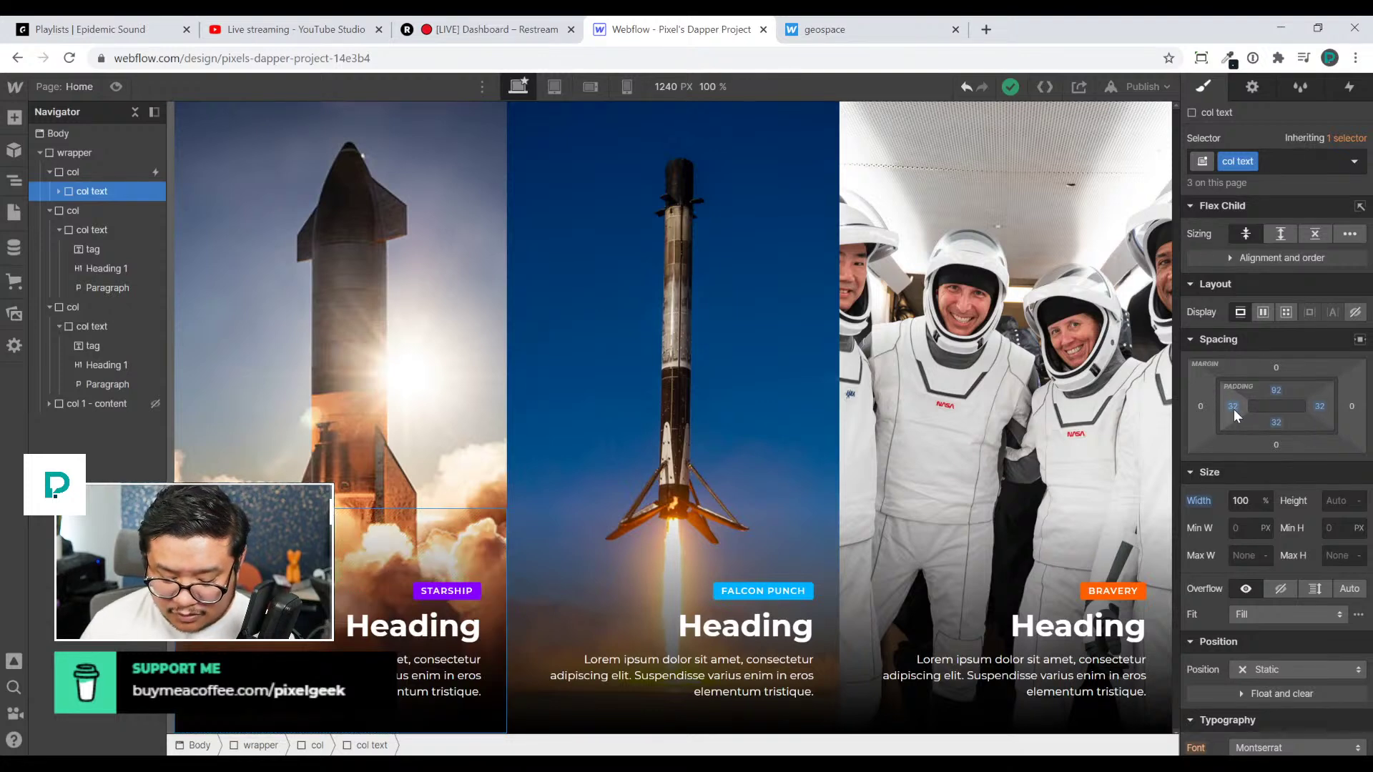
key("shift+2")
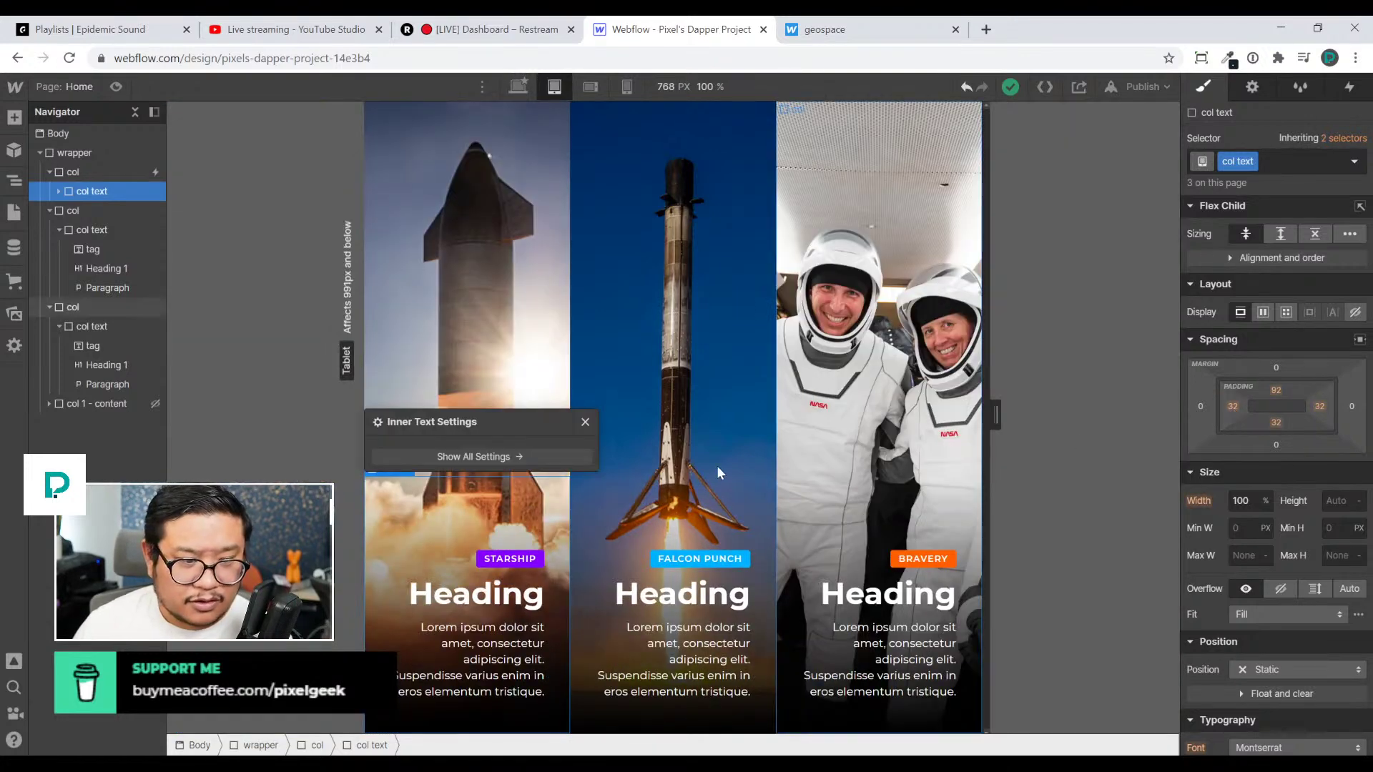
left_click(585, 422)
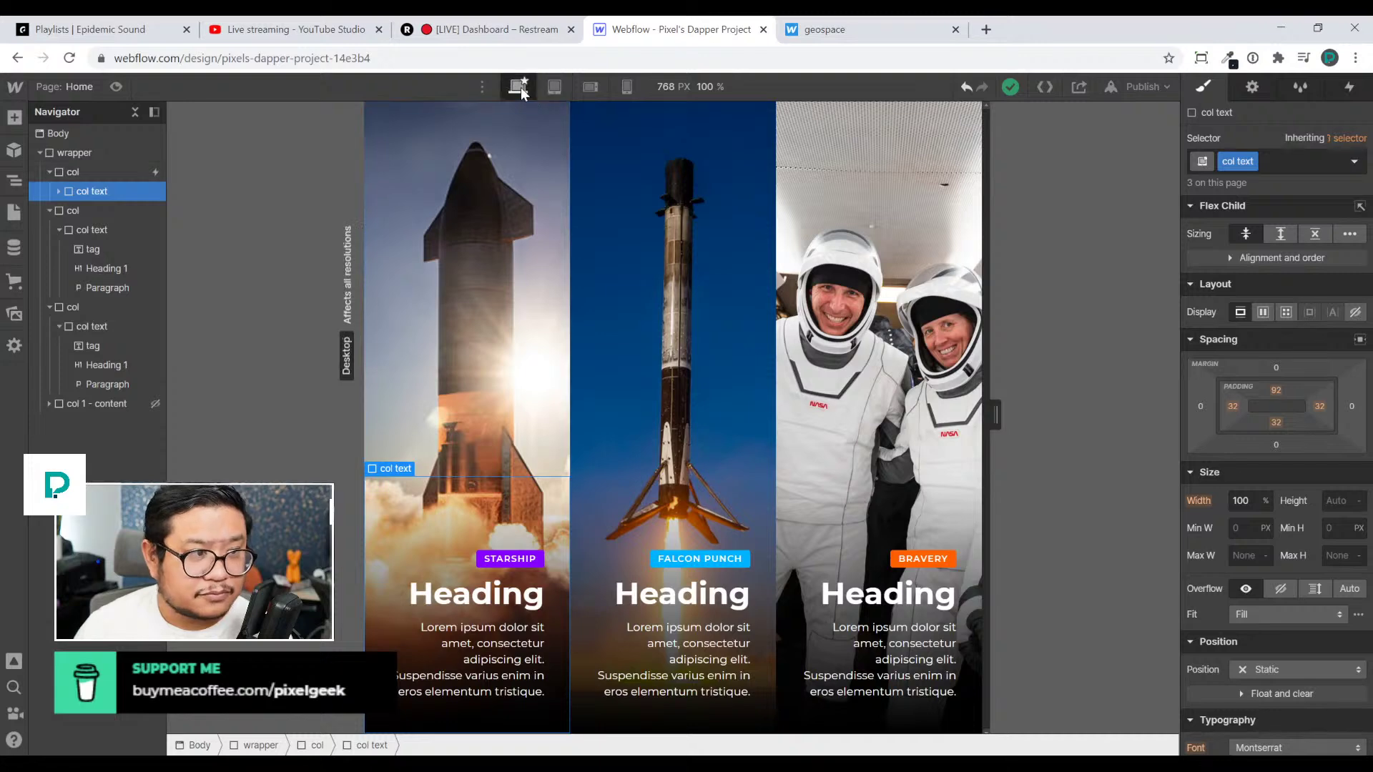
left_click(517, 86)
left_click(1235, 407)
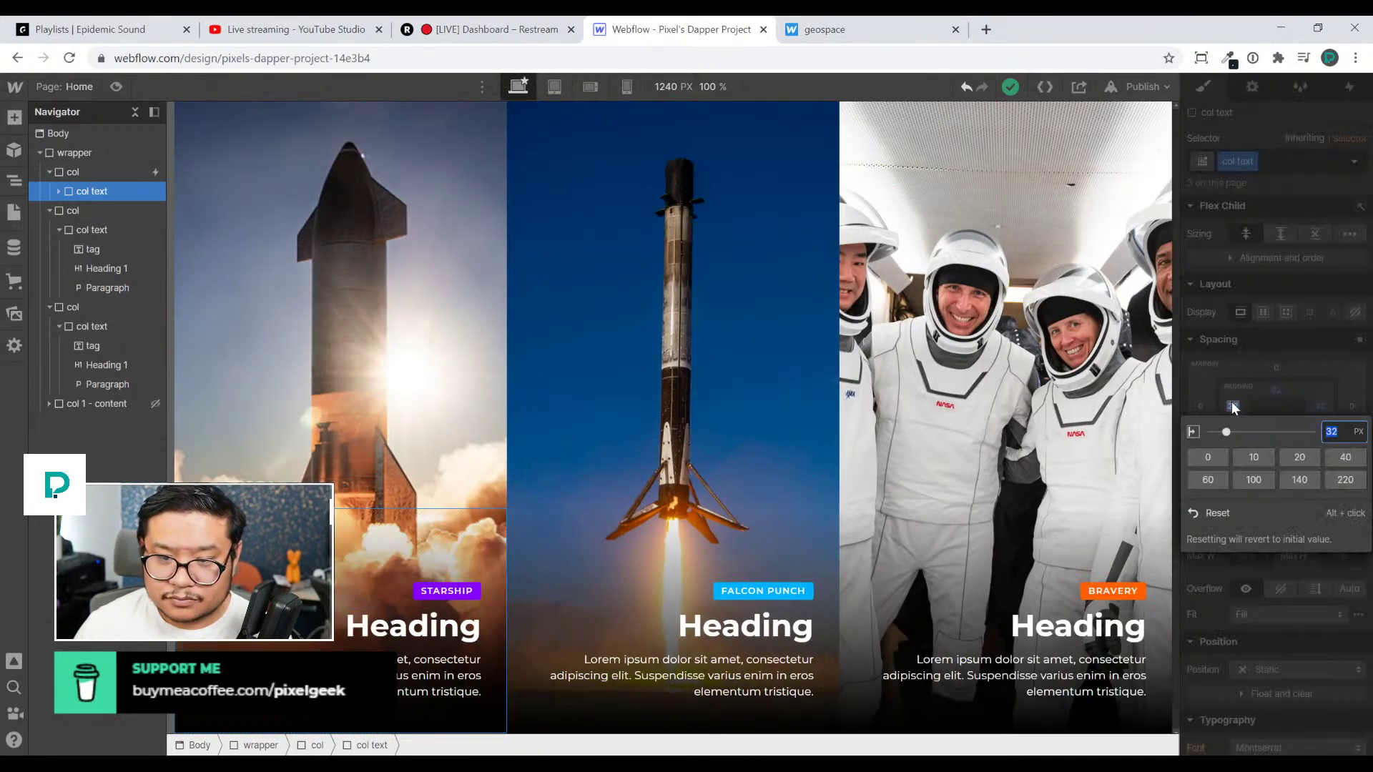
type("10vw")
key("Return")
left_click_drag(1215, 406, 1229, 406)
left_click(118, 88)
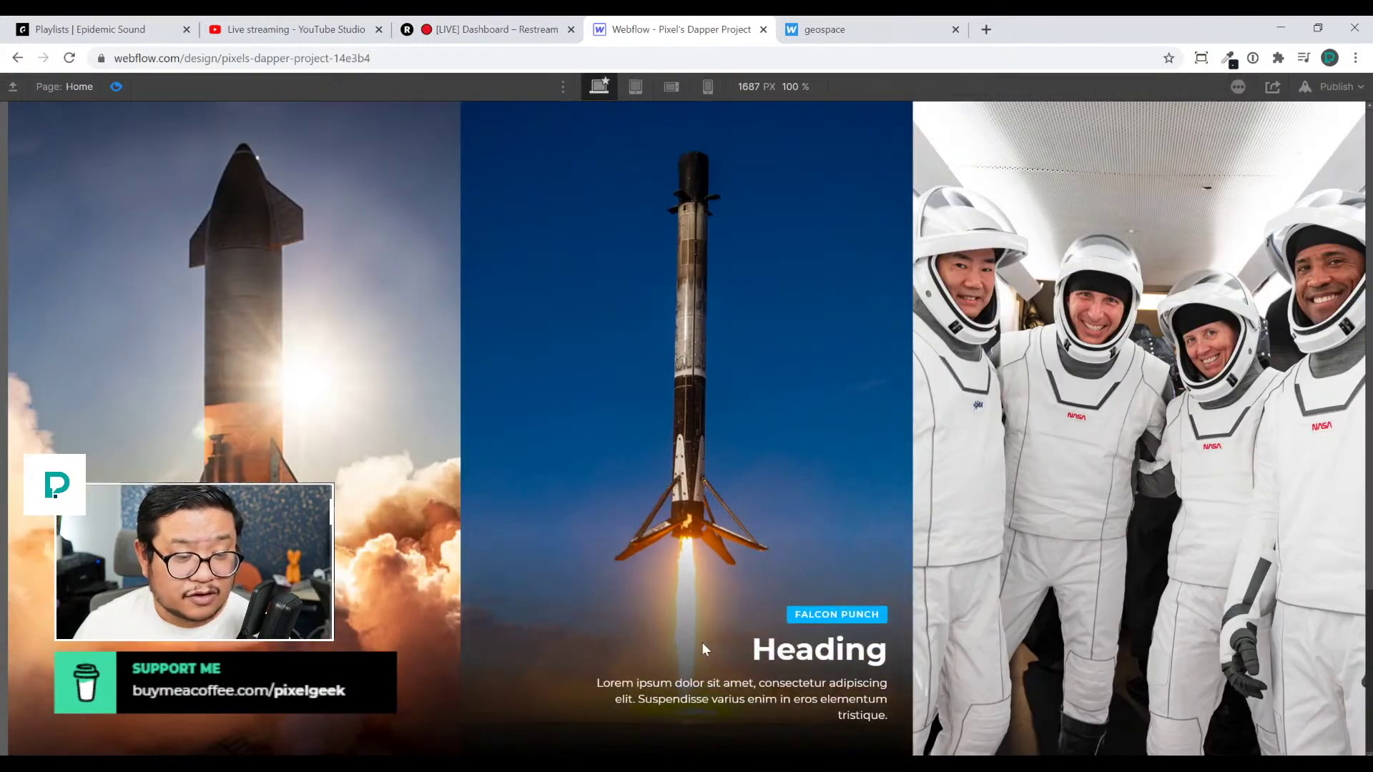
left_click(116, 86)
Set the left padding of the "col text" class to 12 VW and preview the page
left_click(1227, 406)
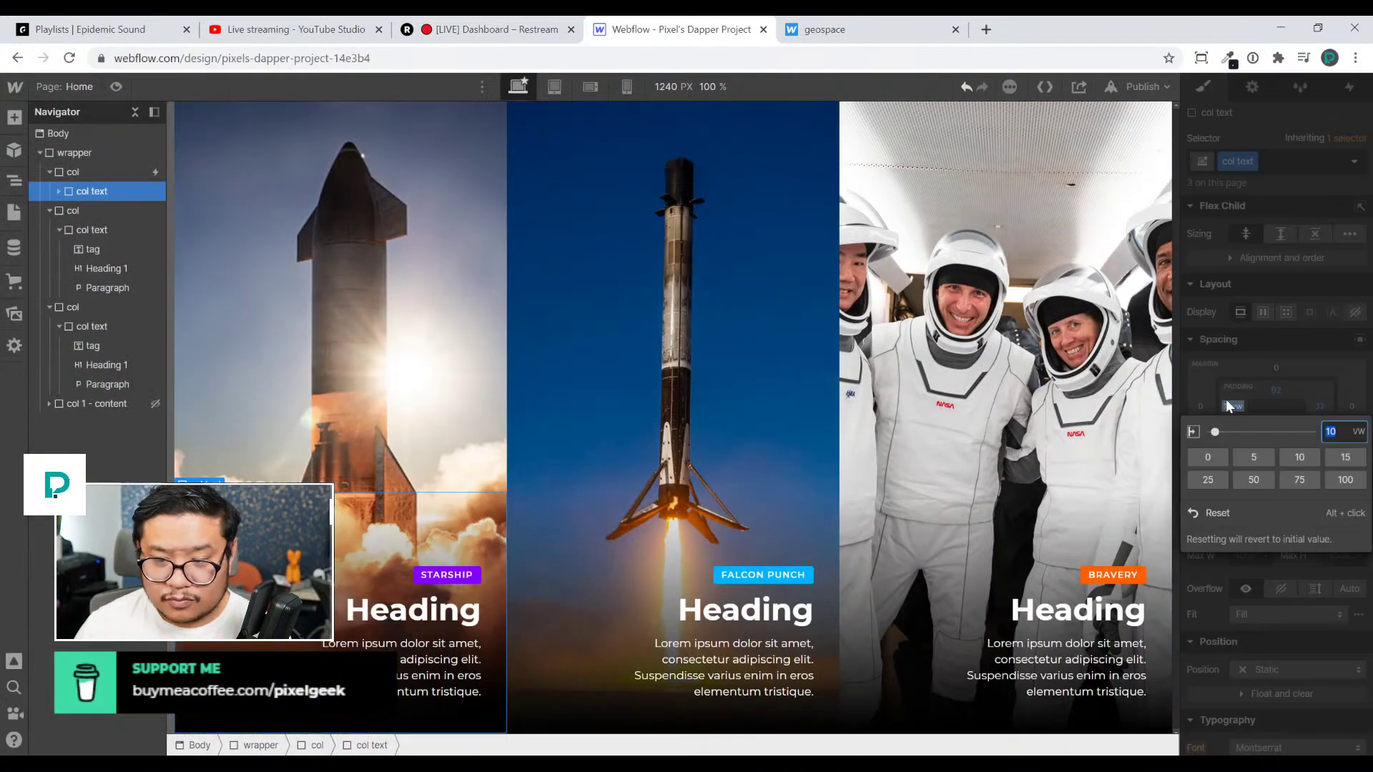
type("11")
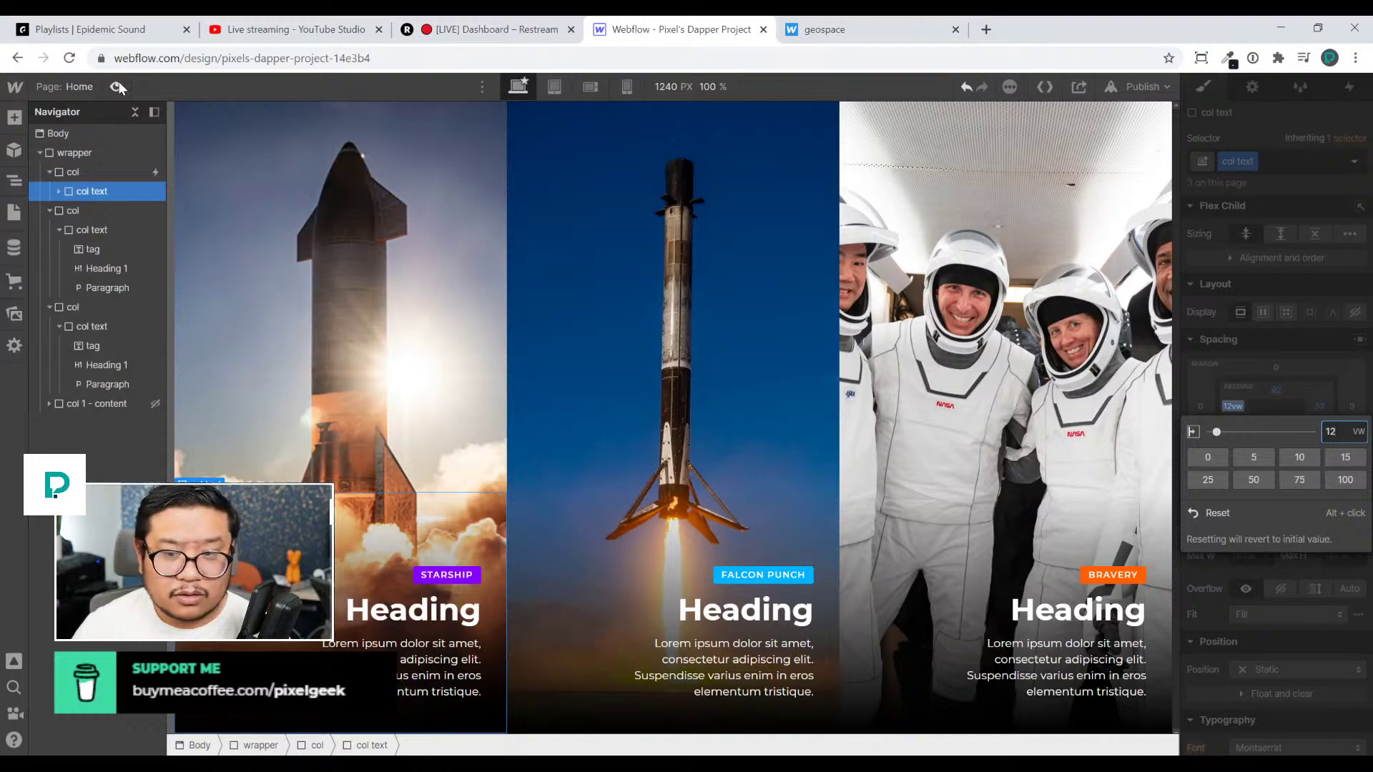
left_click(527, 315)
left_click(116, 87)
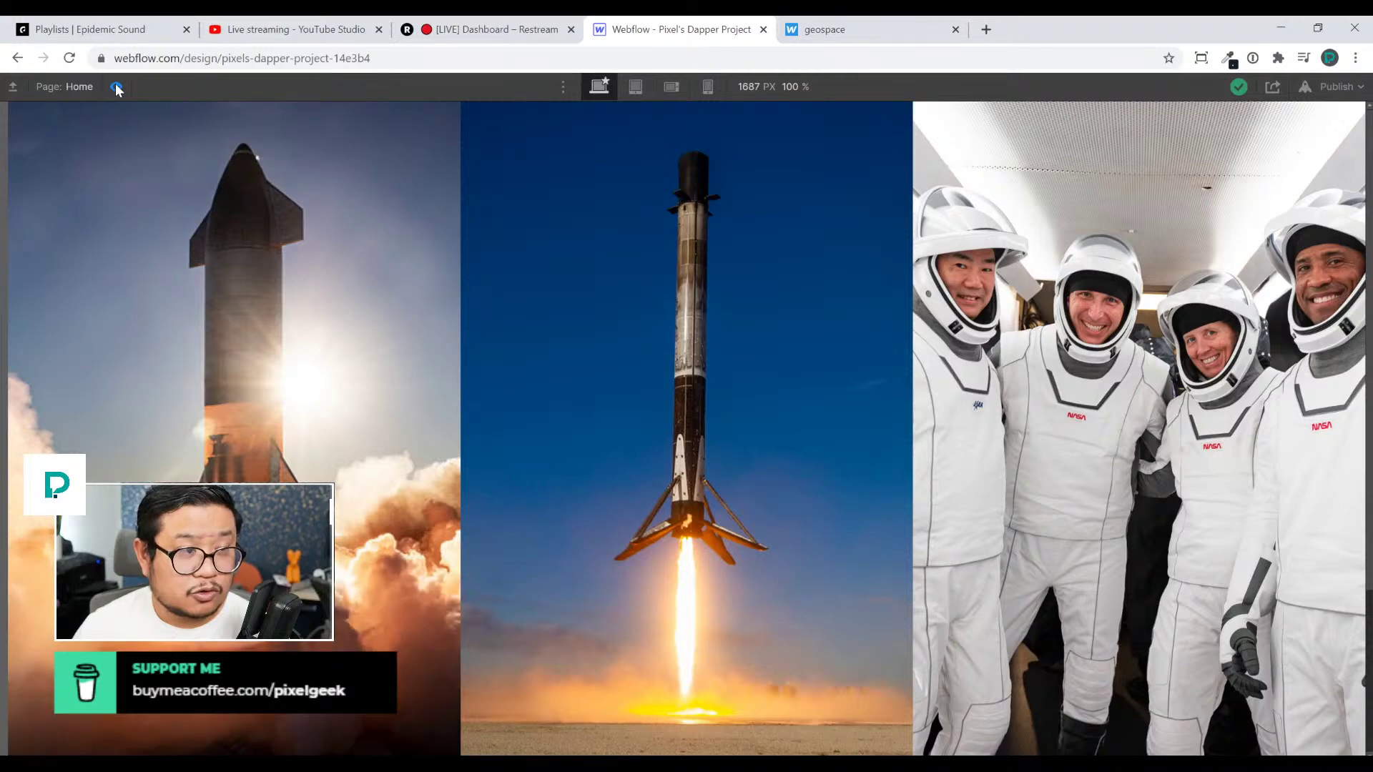
left_click(117, 87)
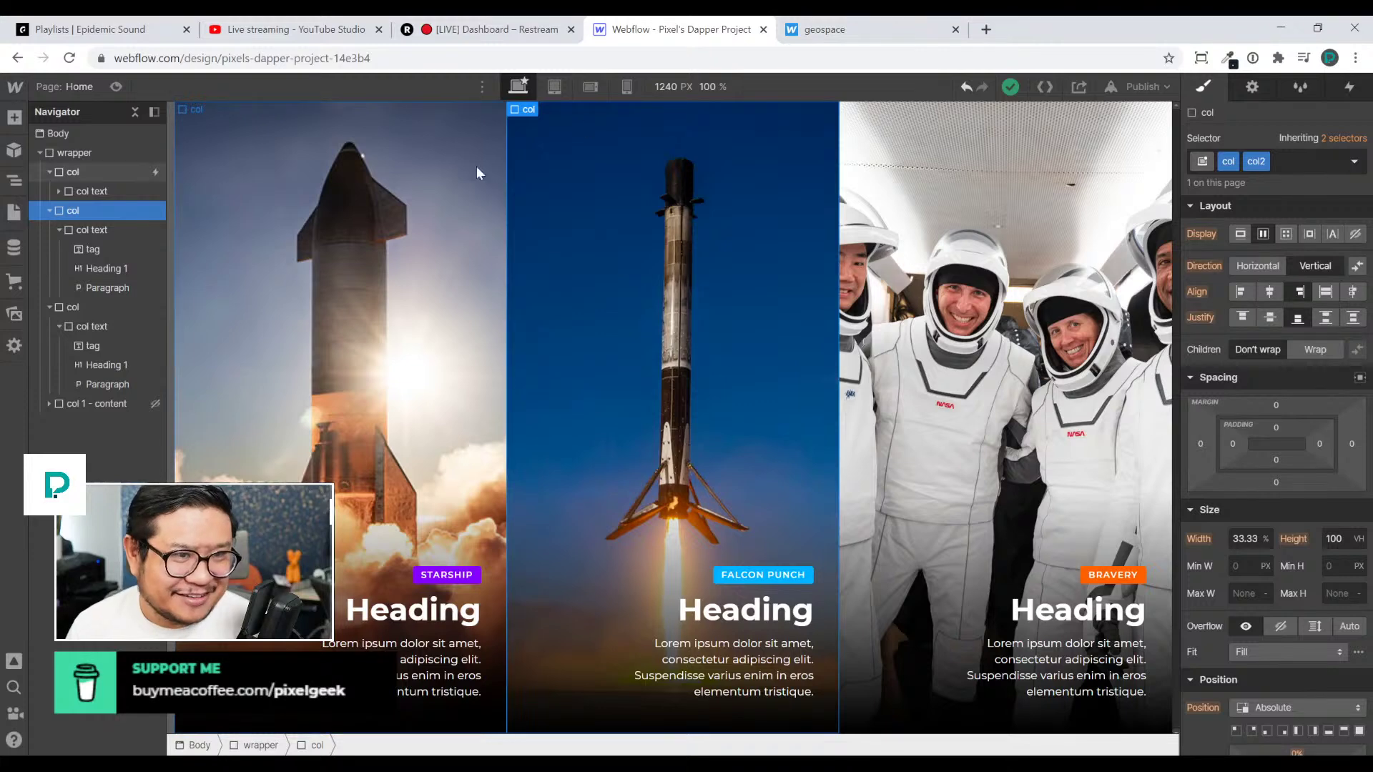
Add a Mouse click (tap) element trigger to the second column, the one tagged Falcon Punch
left_click(1348, 89)
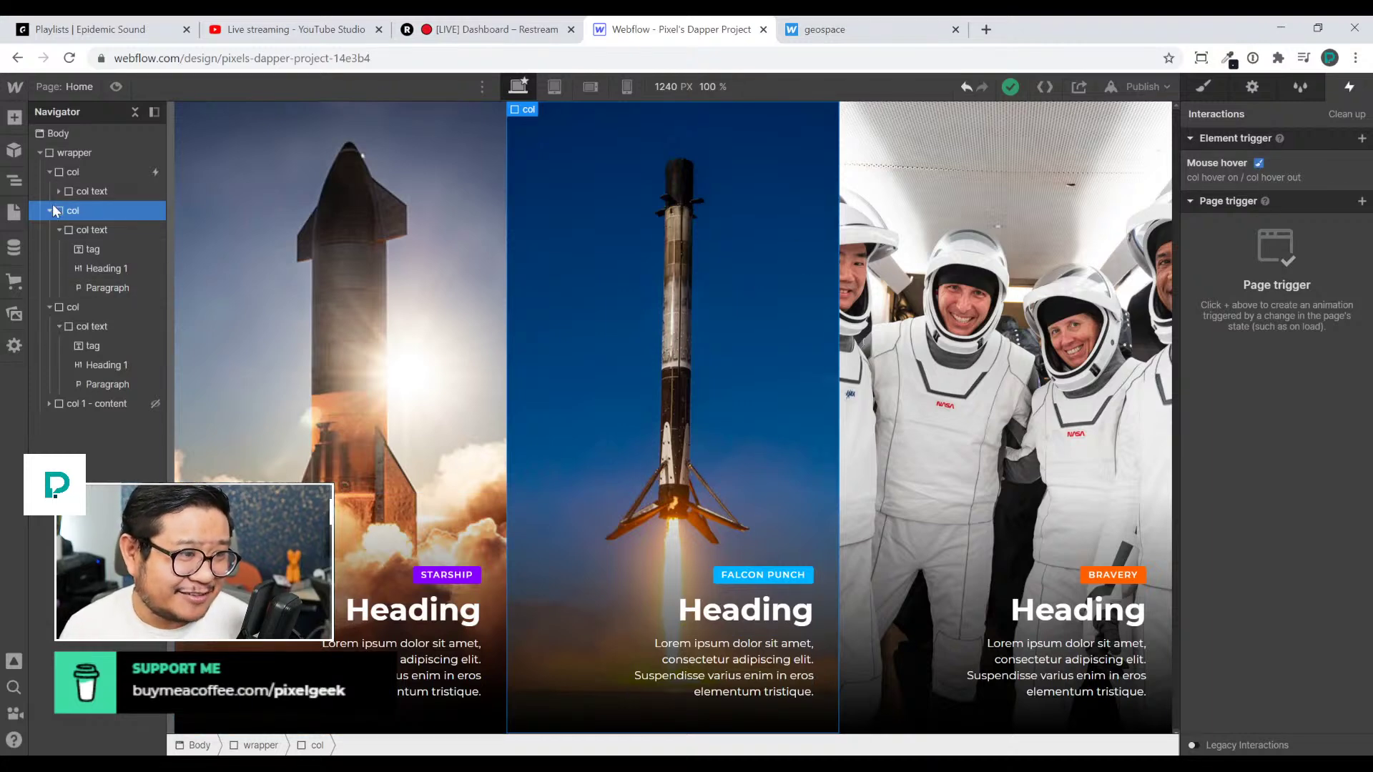
left_click(1360, 138)
left_click(1313, 166)
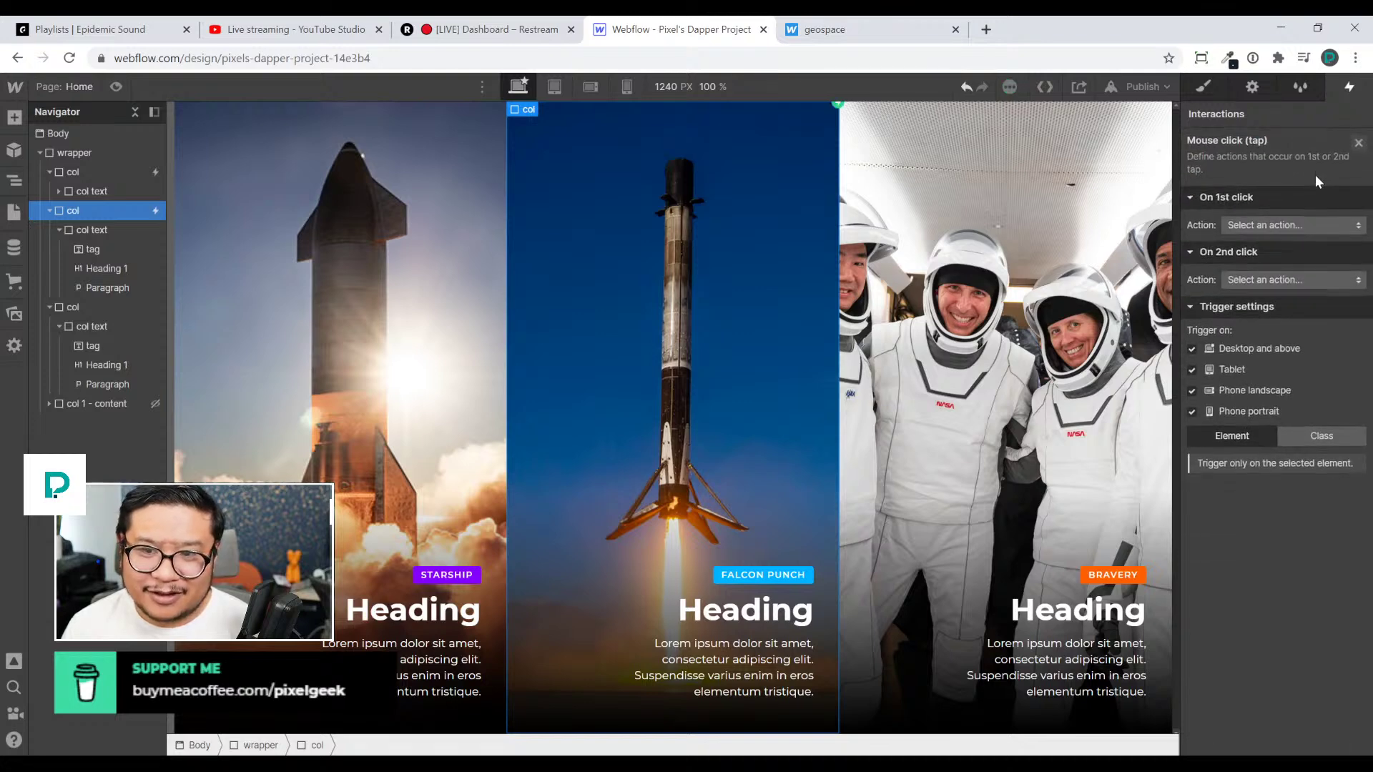
Duplicate the "col 1 - content" block and give the copy its own duplicated class named "col 2 - content"
left_click(126, 397)
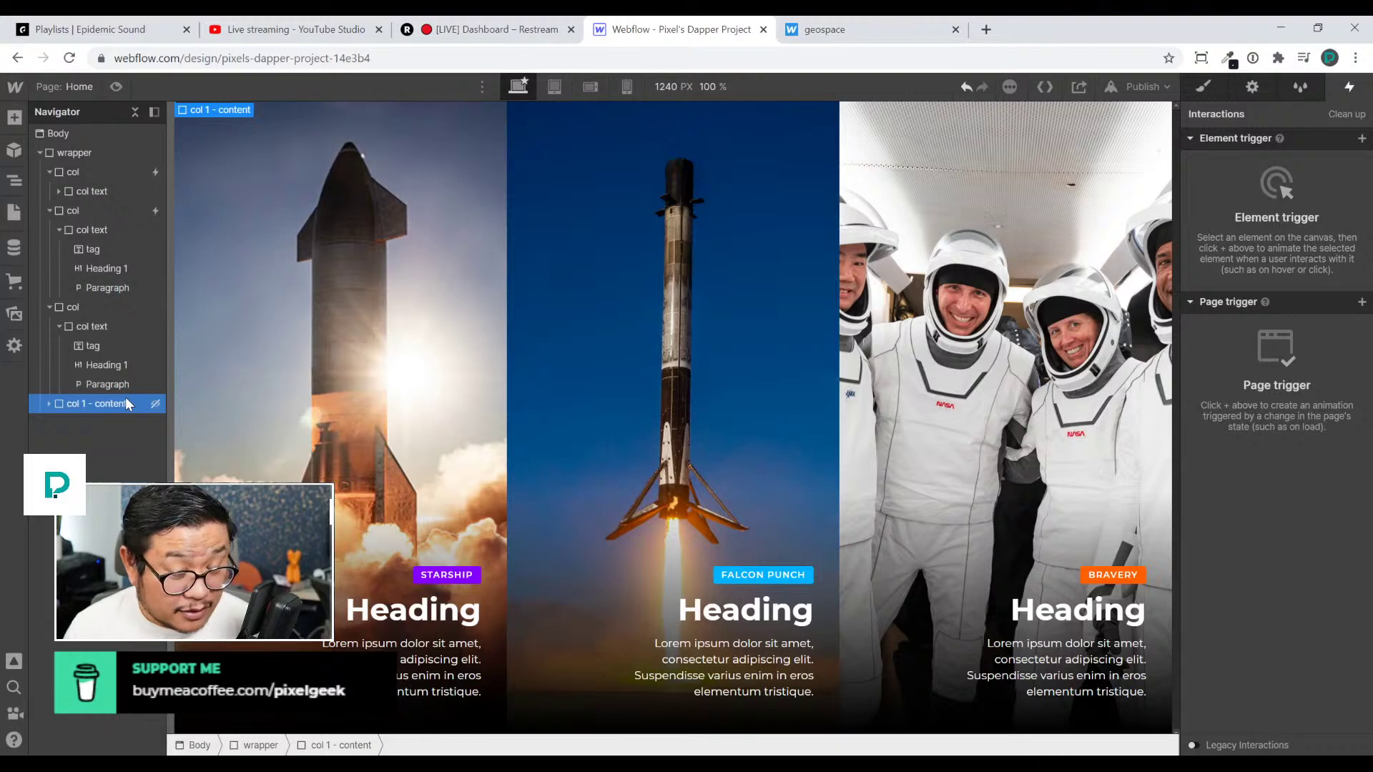
key("ctrl+d")
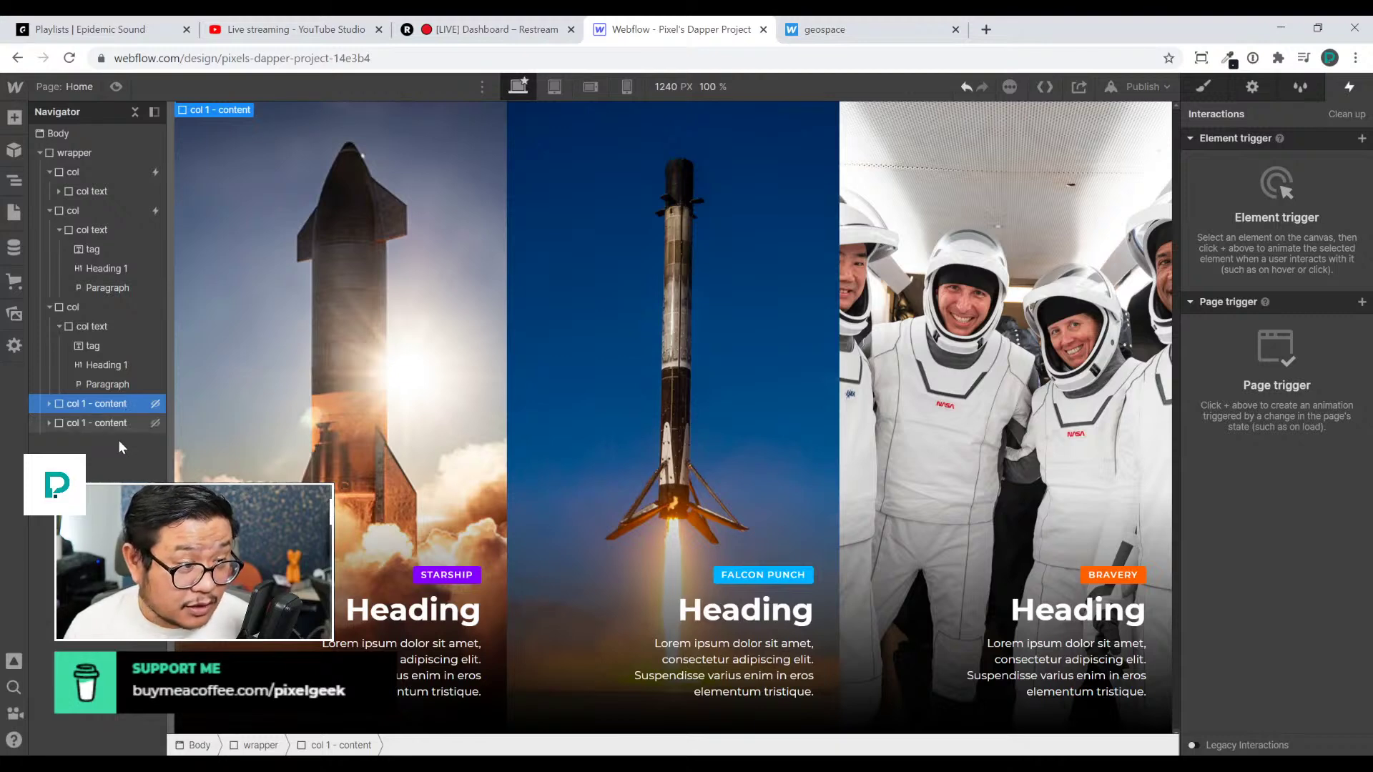
key("s")
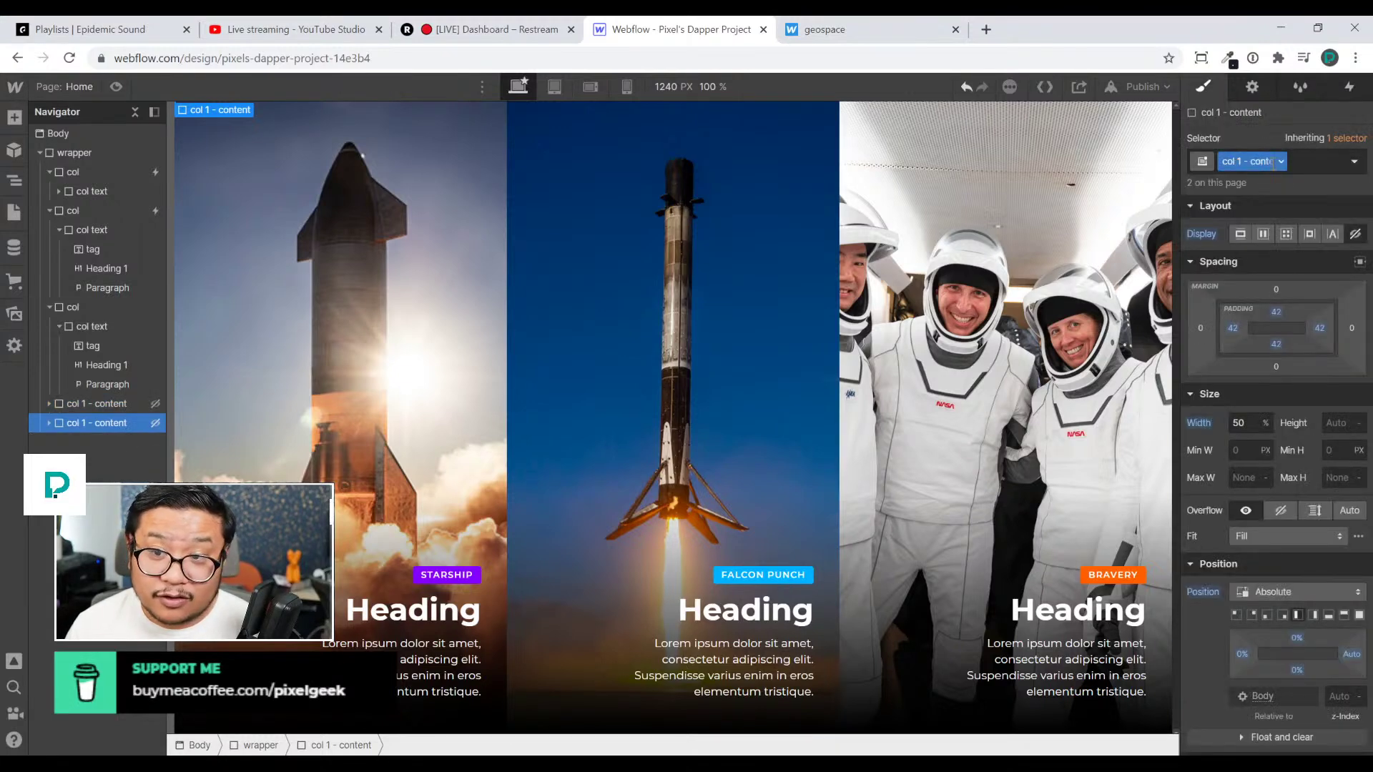
left_click(1280, 162)
left_click(1261, 204)
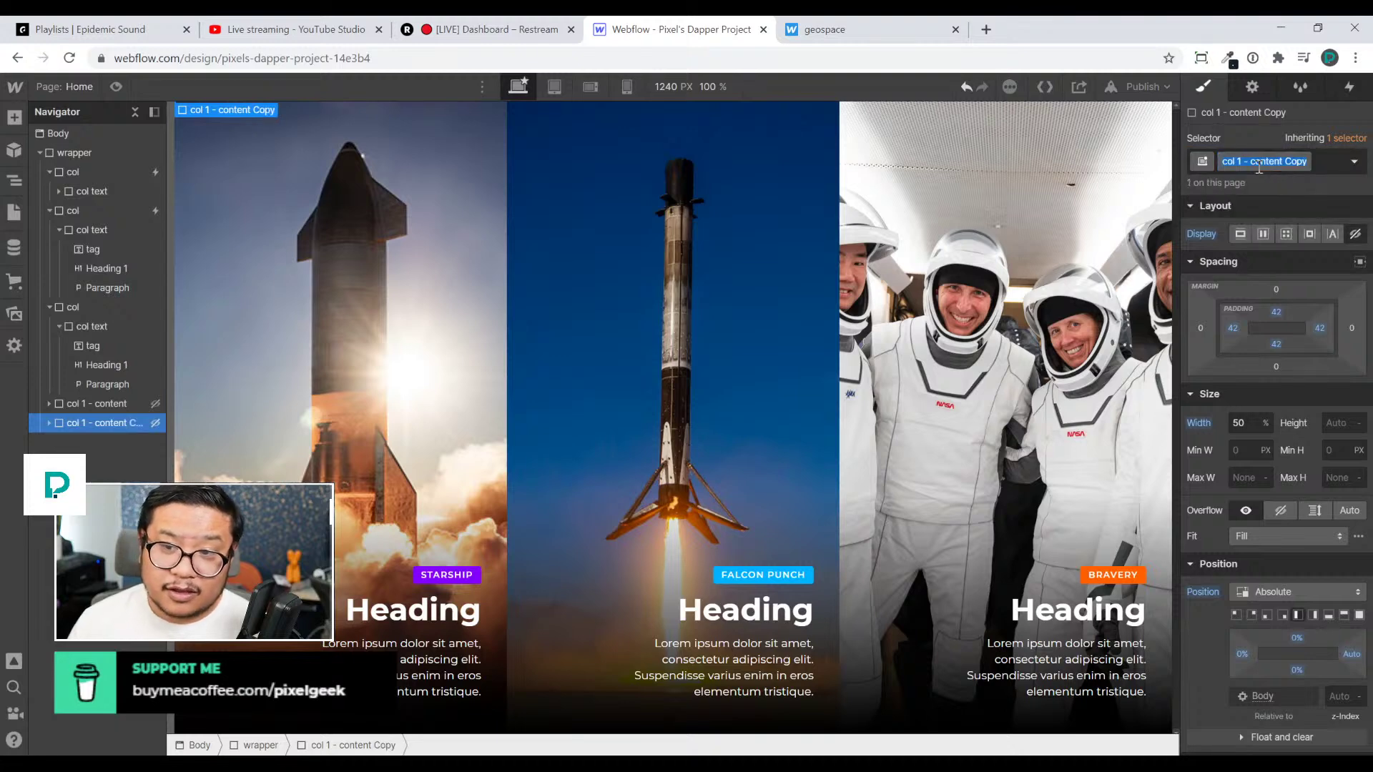
type("col 2 - content")
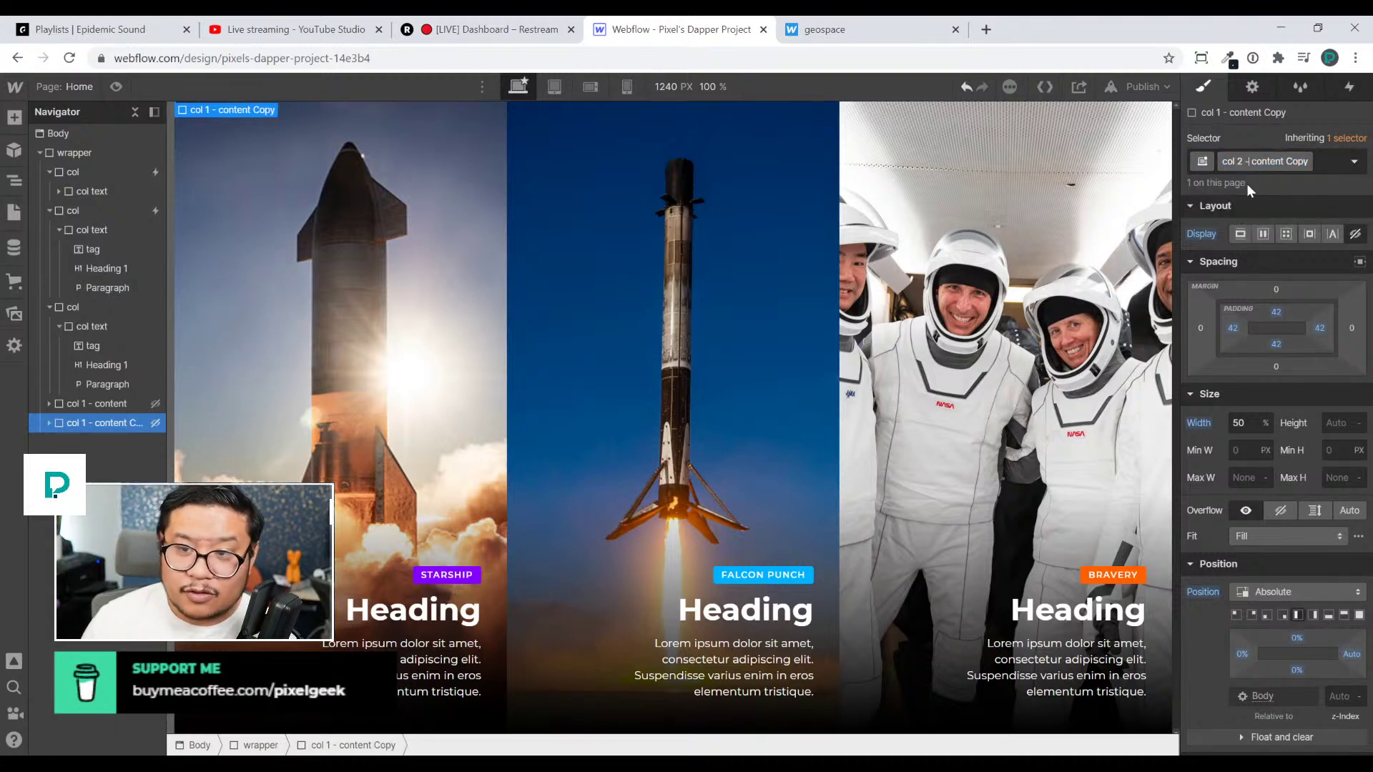
key("Return")
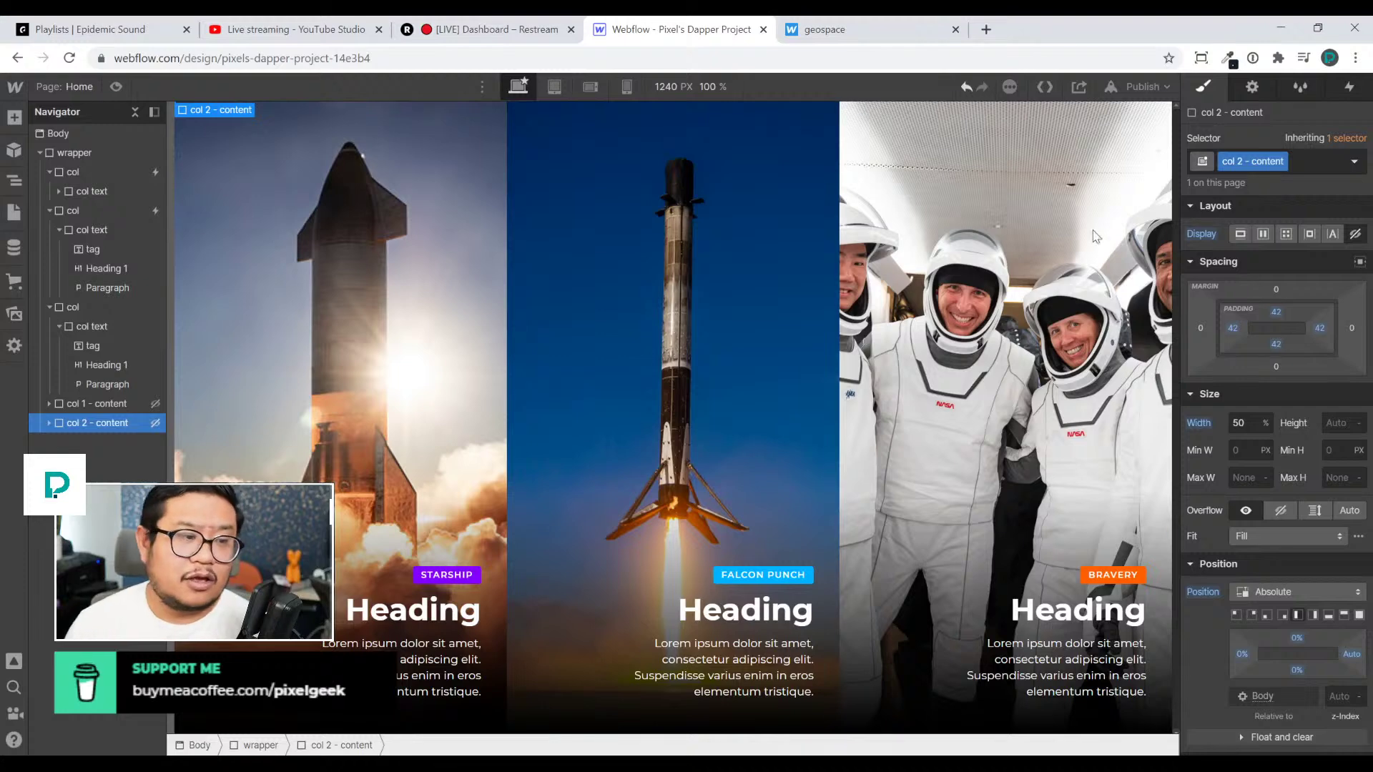
Set the Falcon Punch column's first-click action to start an animation and duplicate the "col 1 - click 1" timed animation
left_click(592, 217)
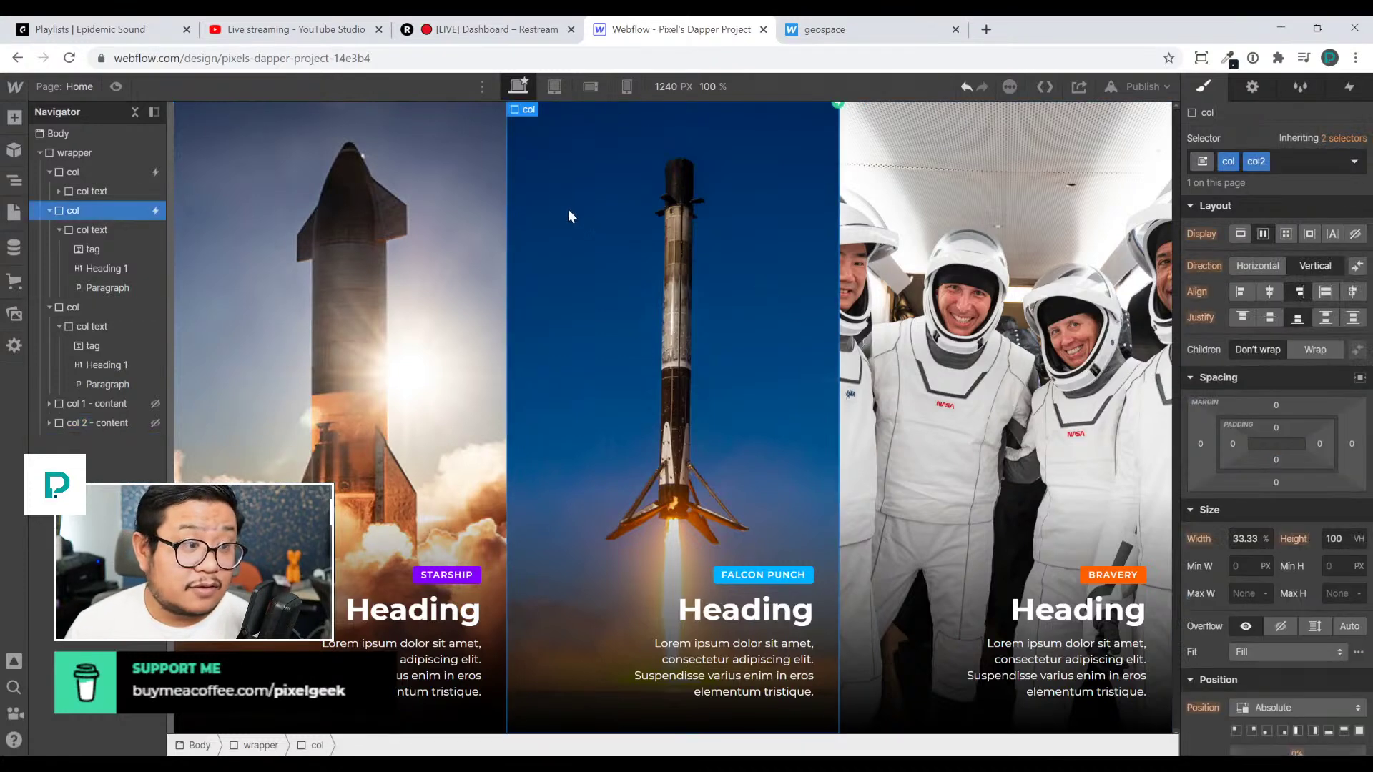
left_click(1349, 86)
left_click(1225, 203)
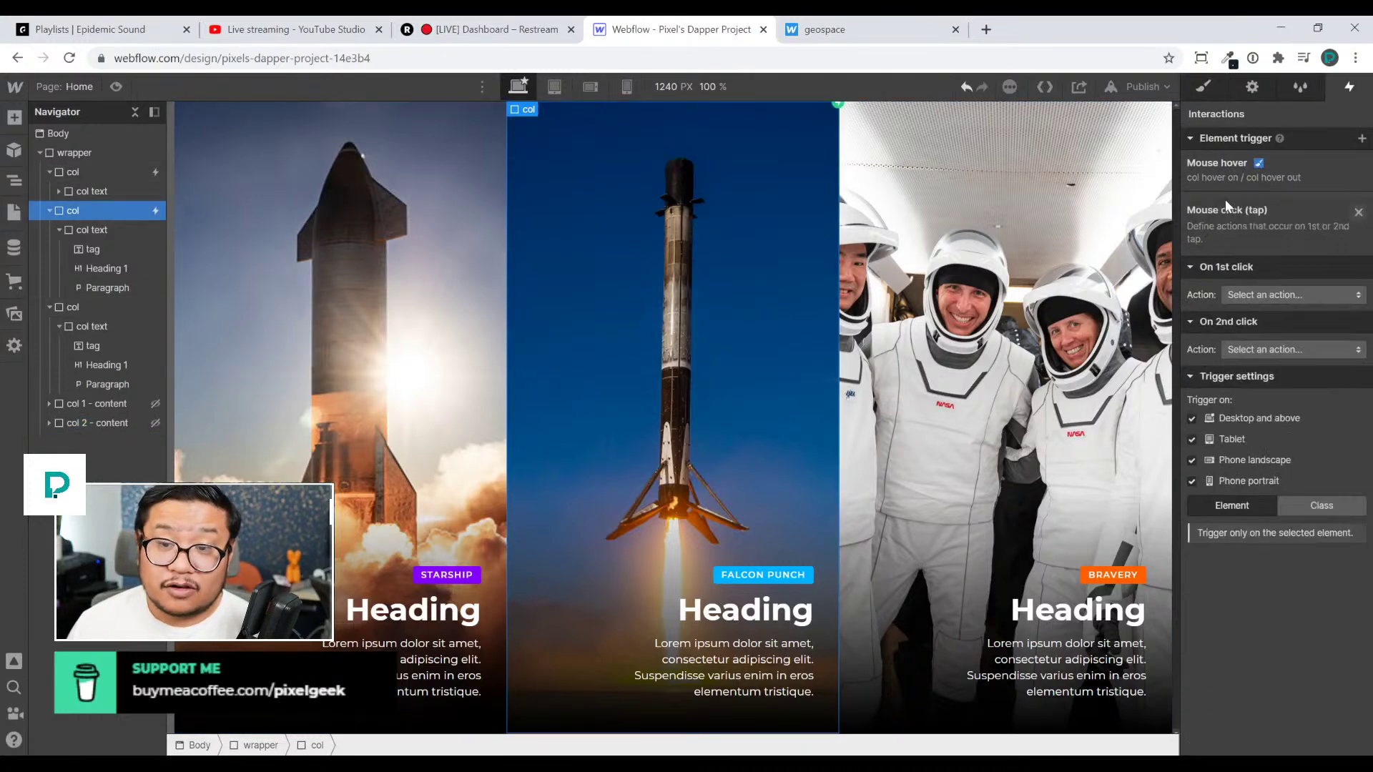
left_click(1242, 225)
left_click(1257, 263)
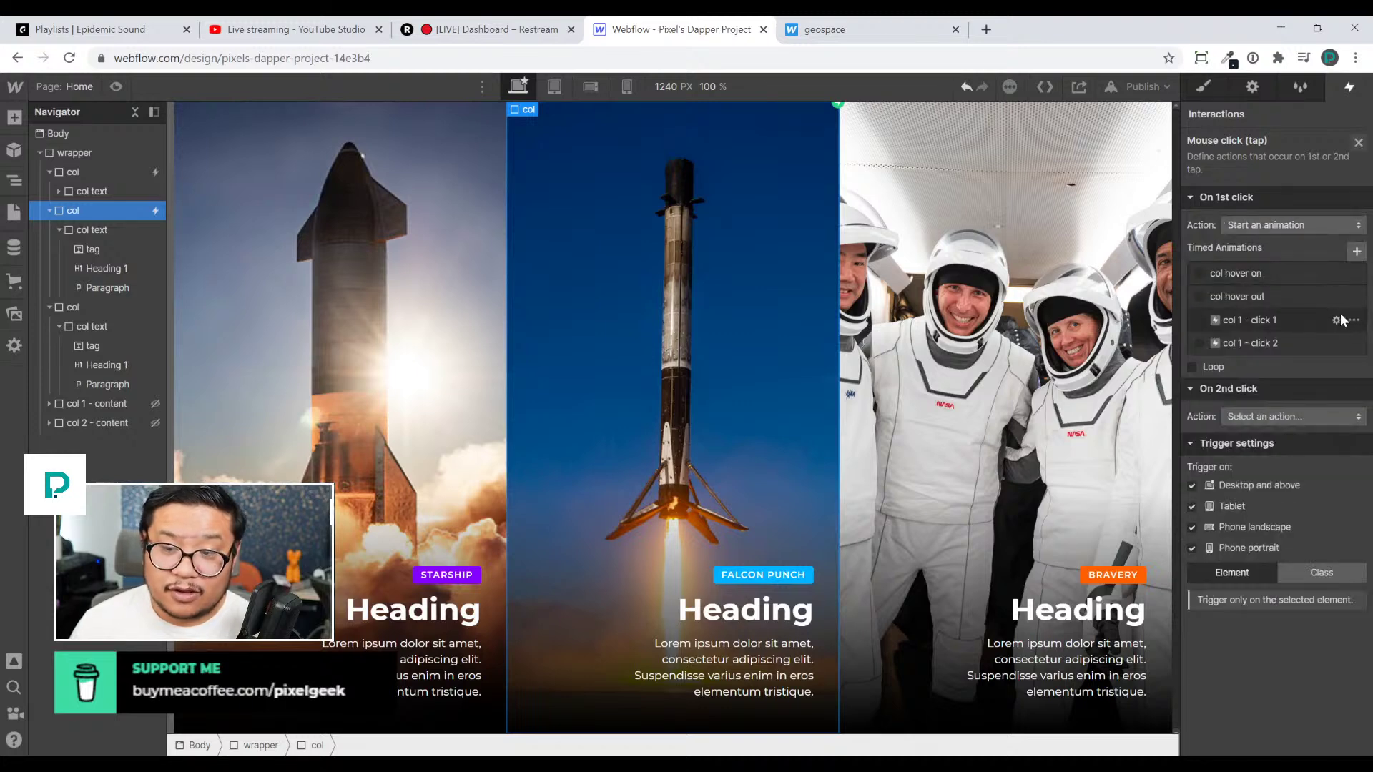
left_click(1354, 320)
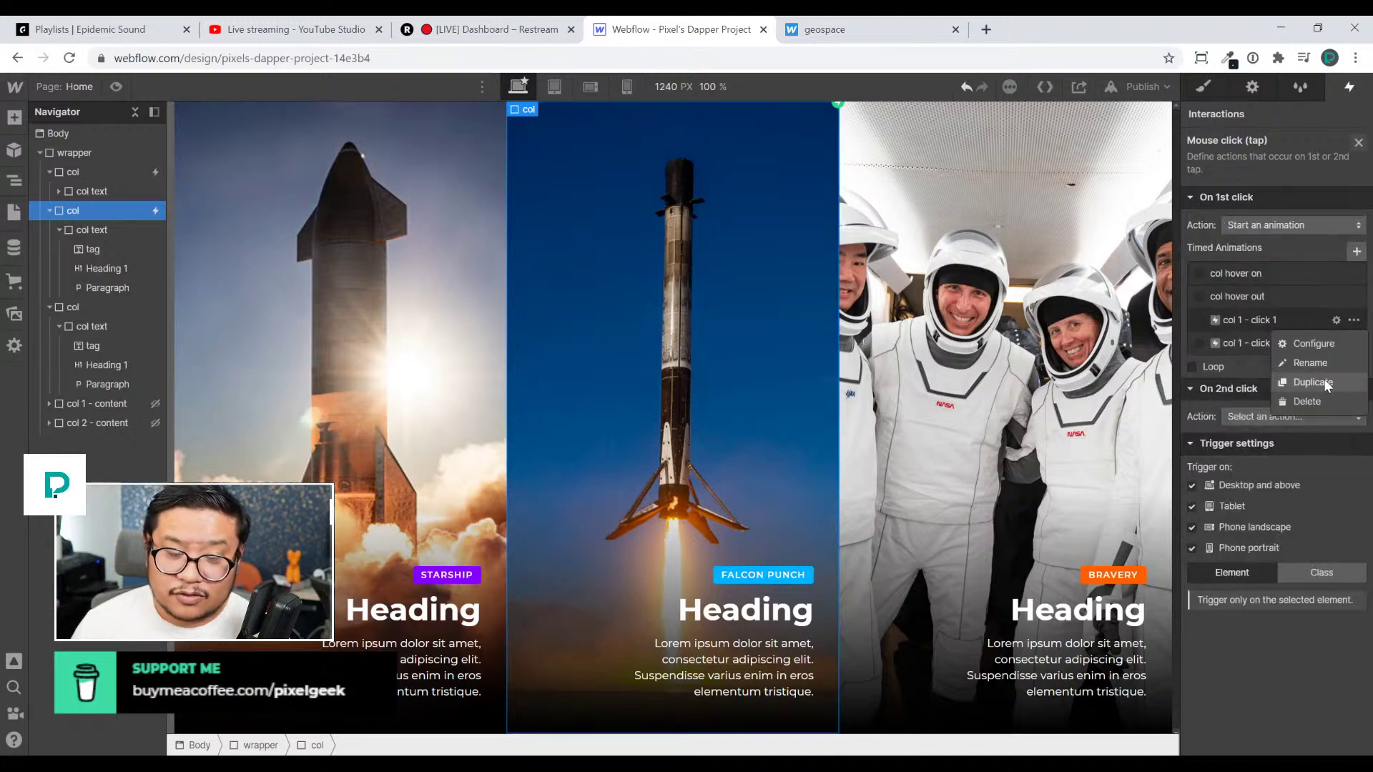
left_click(1325, 384)
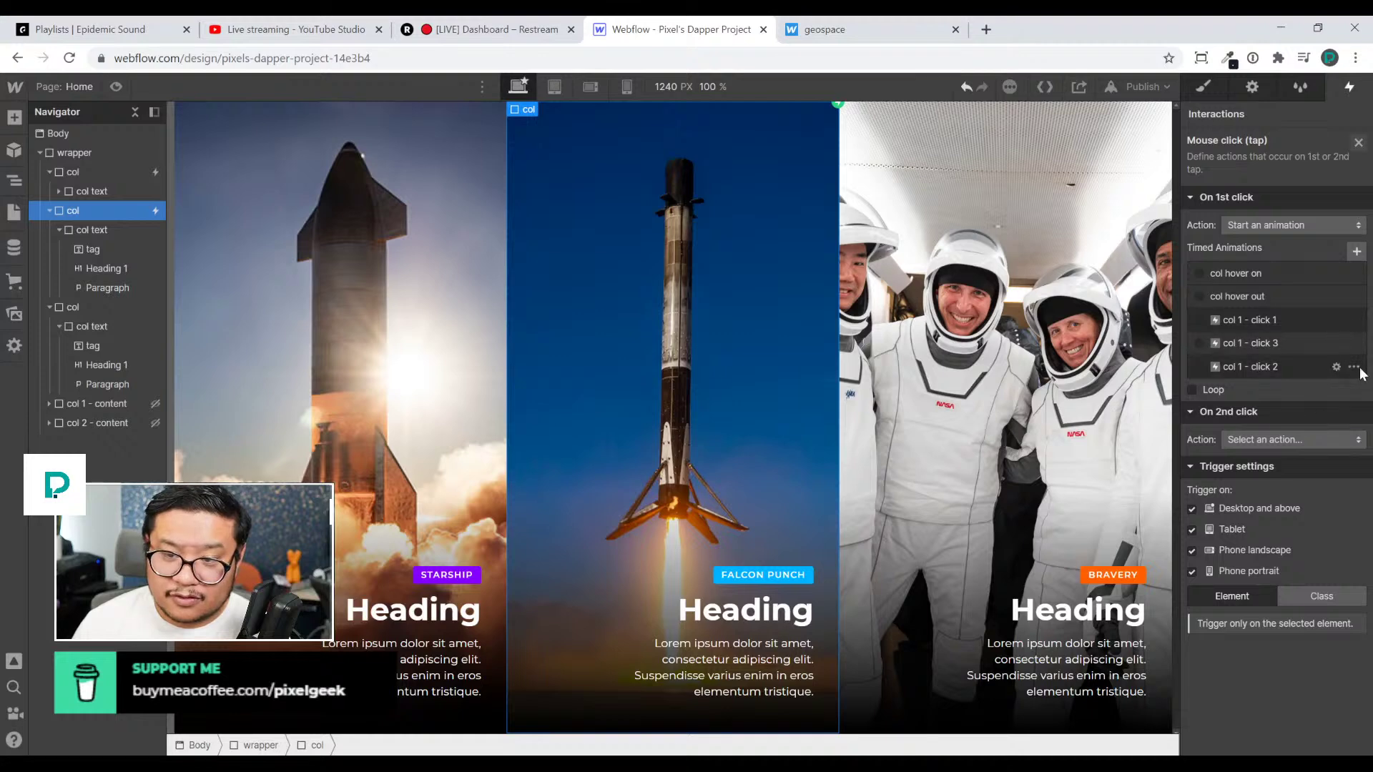
Open the duplicated timed animation for the second column's first click and rename it "col 2 - click 1"
left_click(1260, 343)
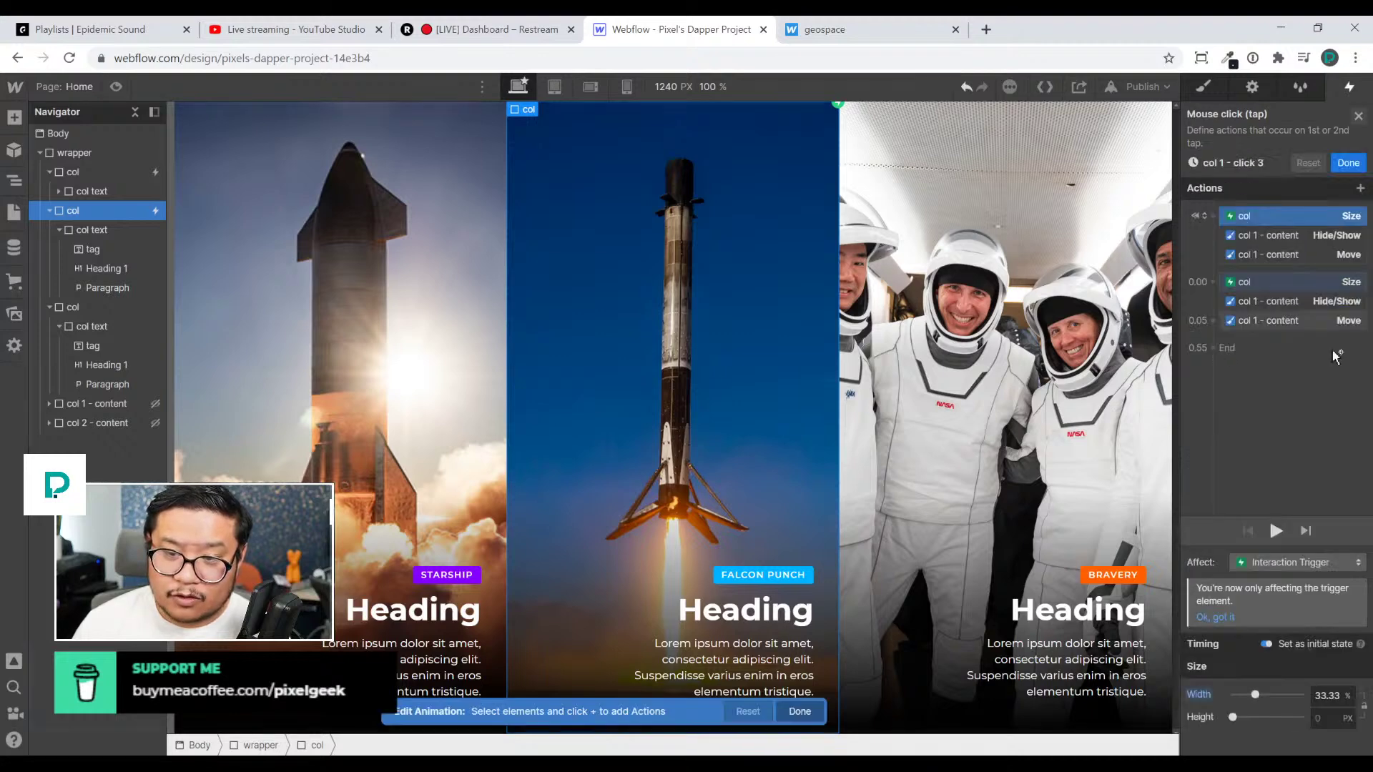
left_click(1221, 115)
left_click(1221, 115)
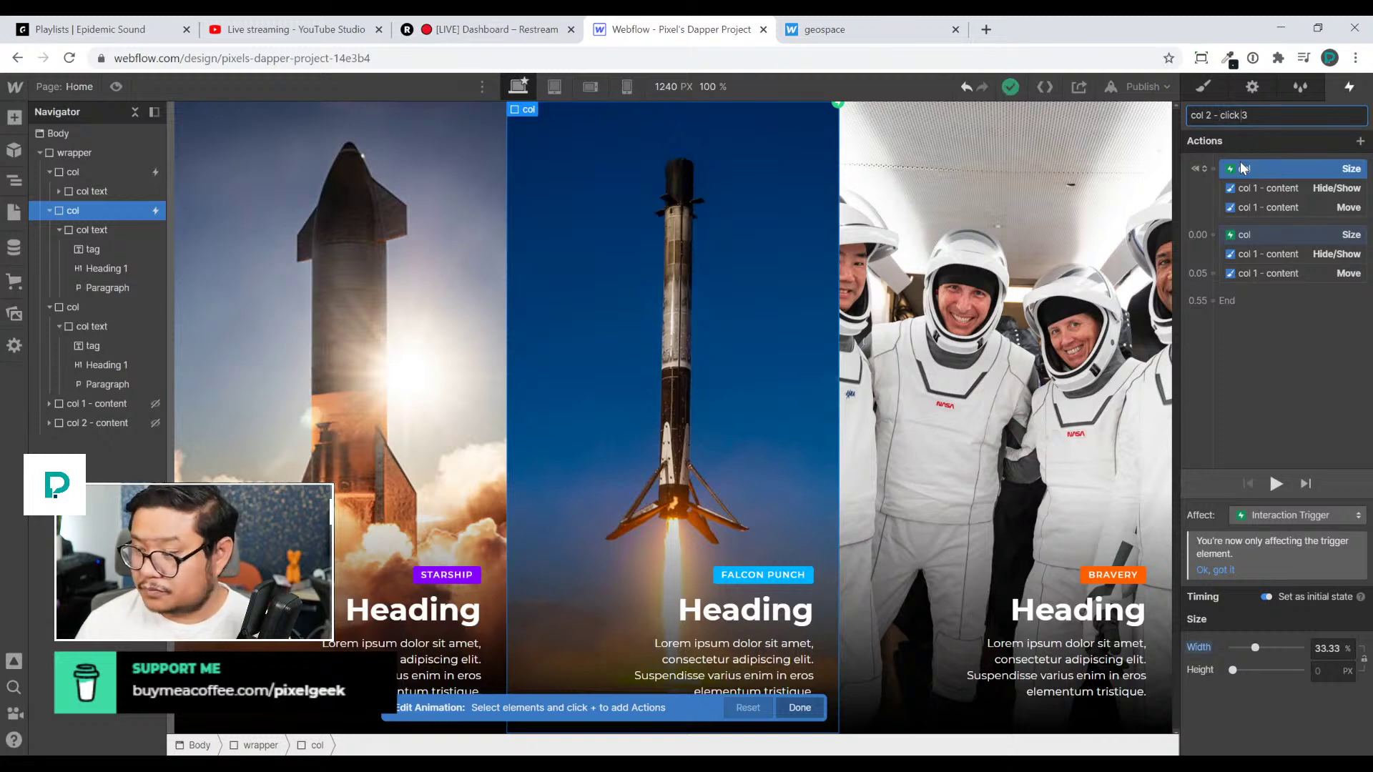
key("Return")
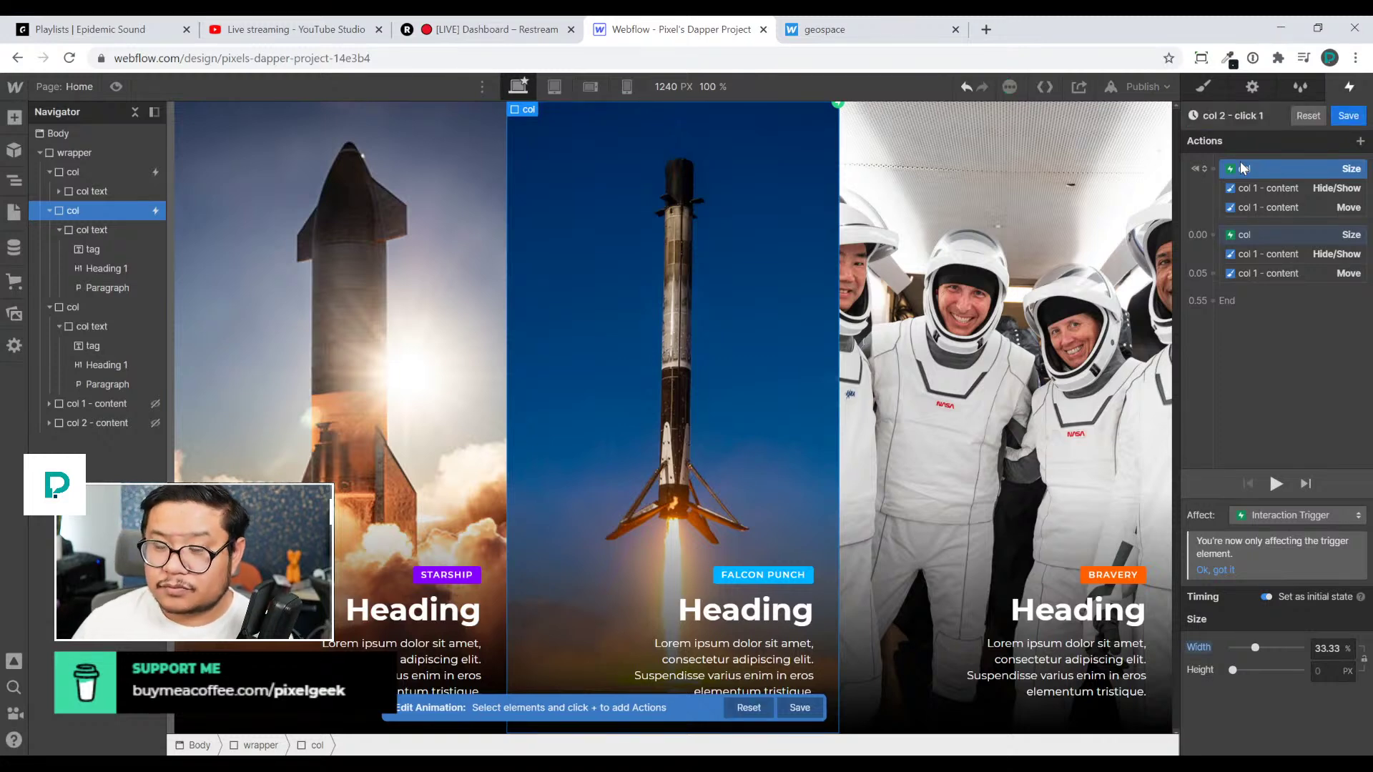
Retarget all four Hide/Show and Move actions from "col 1 - content" to "col 2 - content" and save the animation
left_click(1286, 188)
left_click(1285, 205, "shift")
left_click_drag(1285, 205, 1283, 227)
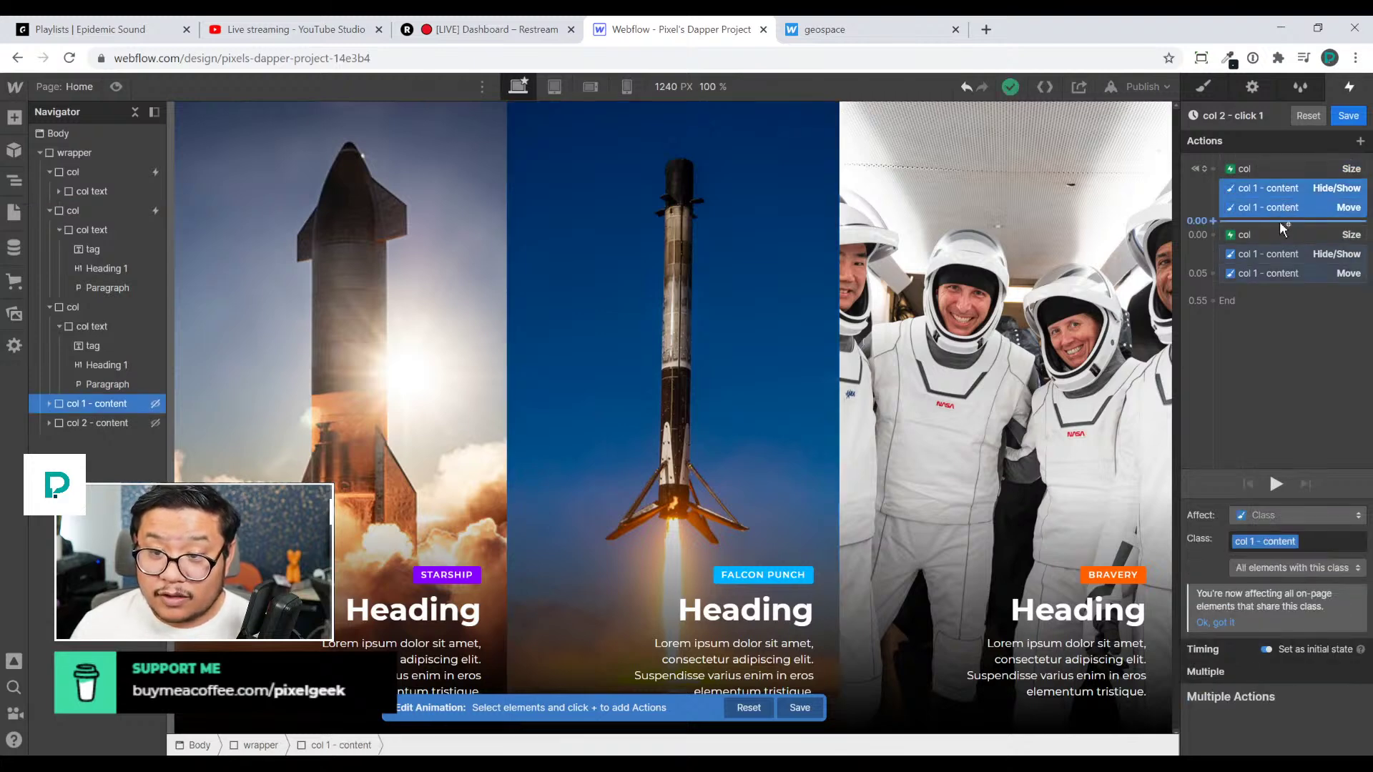
left_click(1272, 253, "ctrl")
left_click(1265, 271, "ctrl")
right_click(1296, 207)
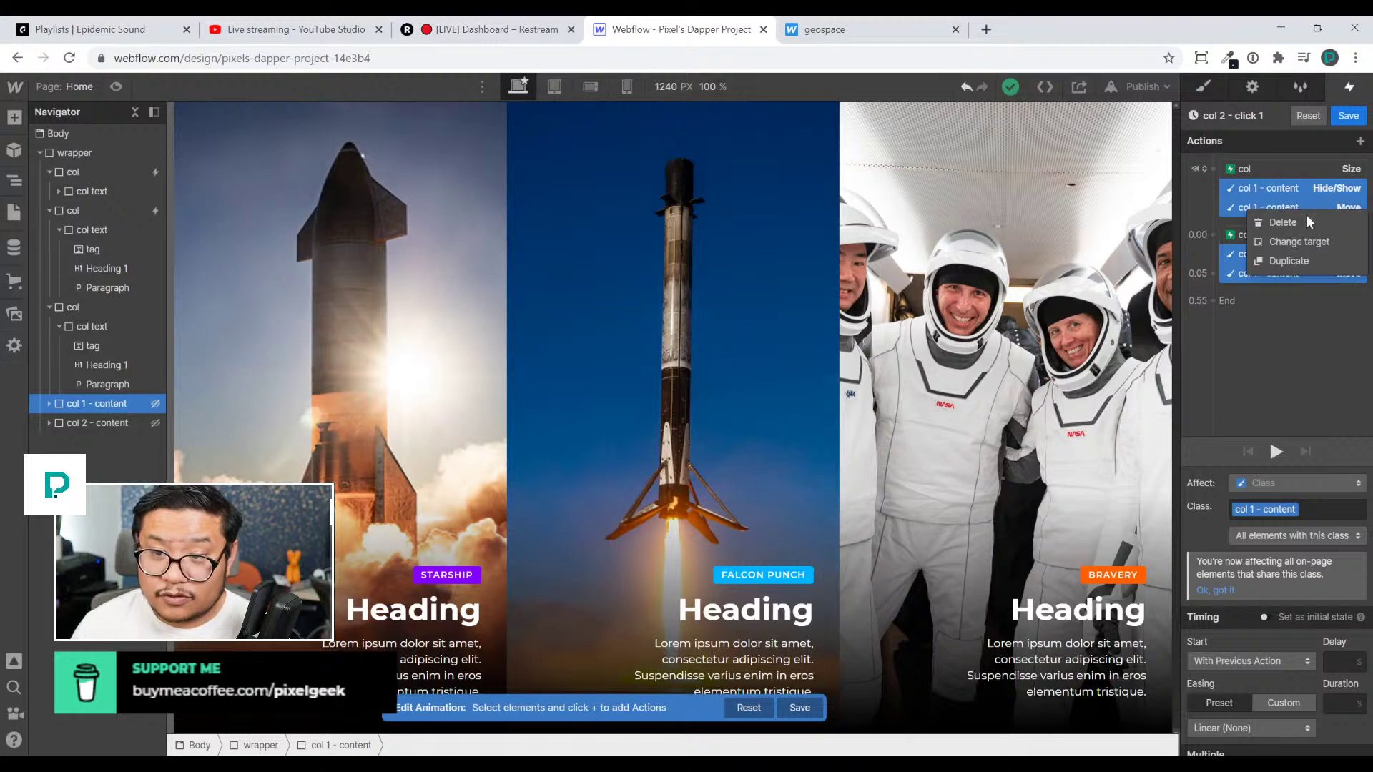
left_click(1317, 242)
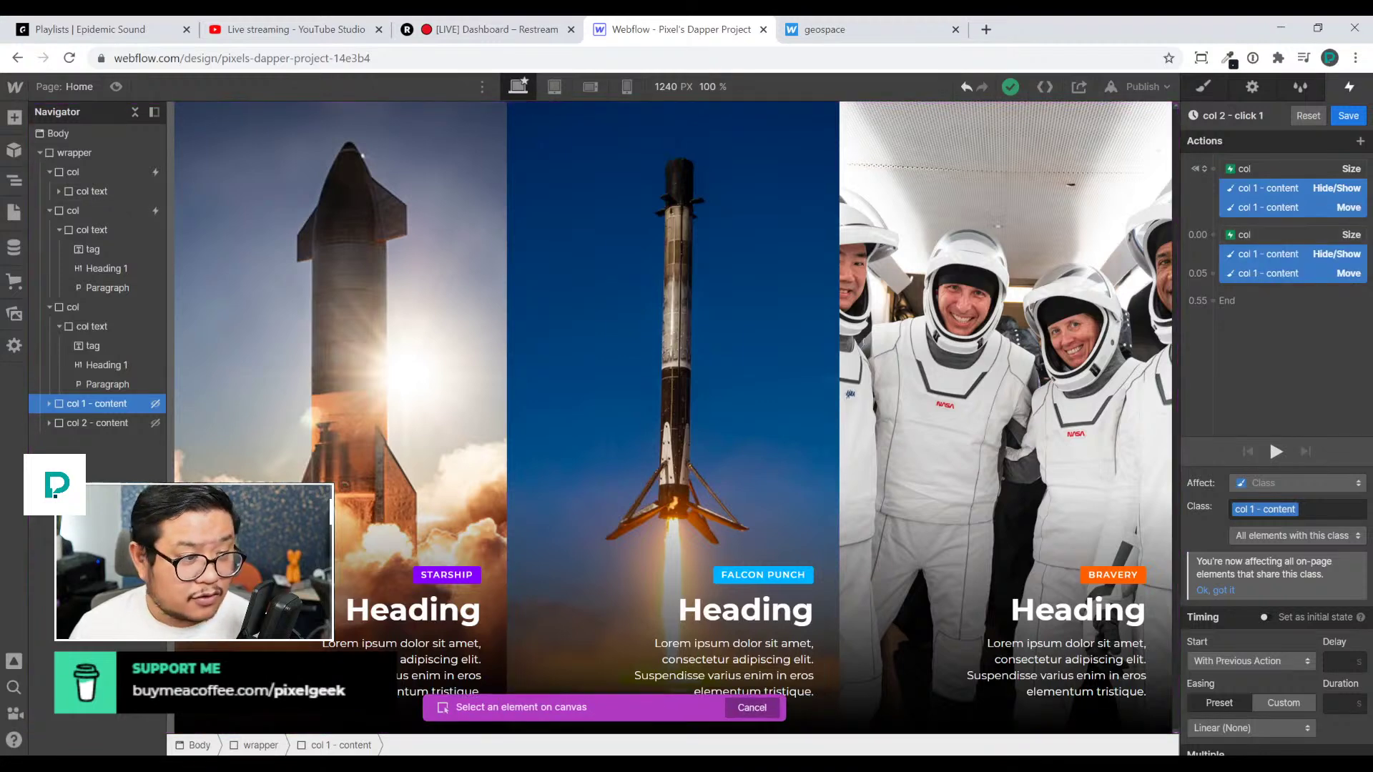
left_click(80, 423)
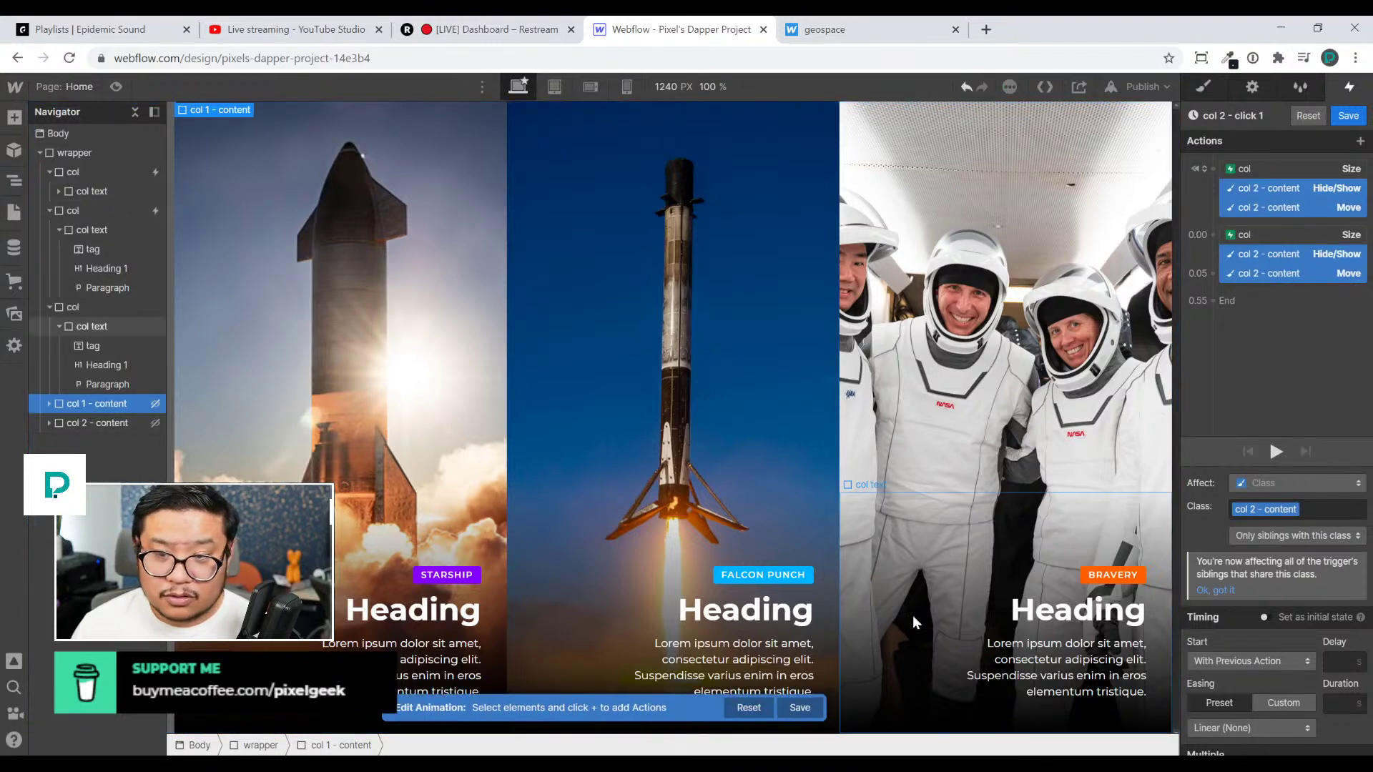
left_click(798, 708)
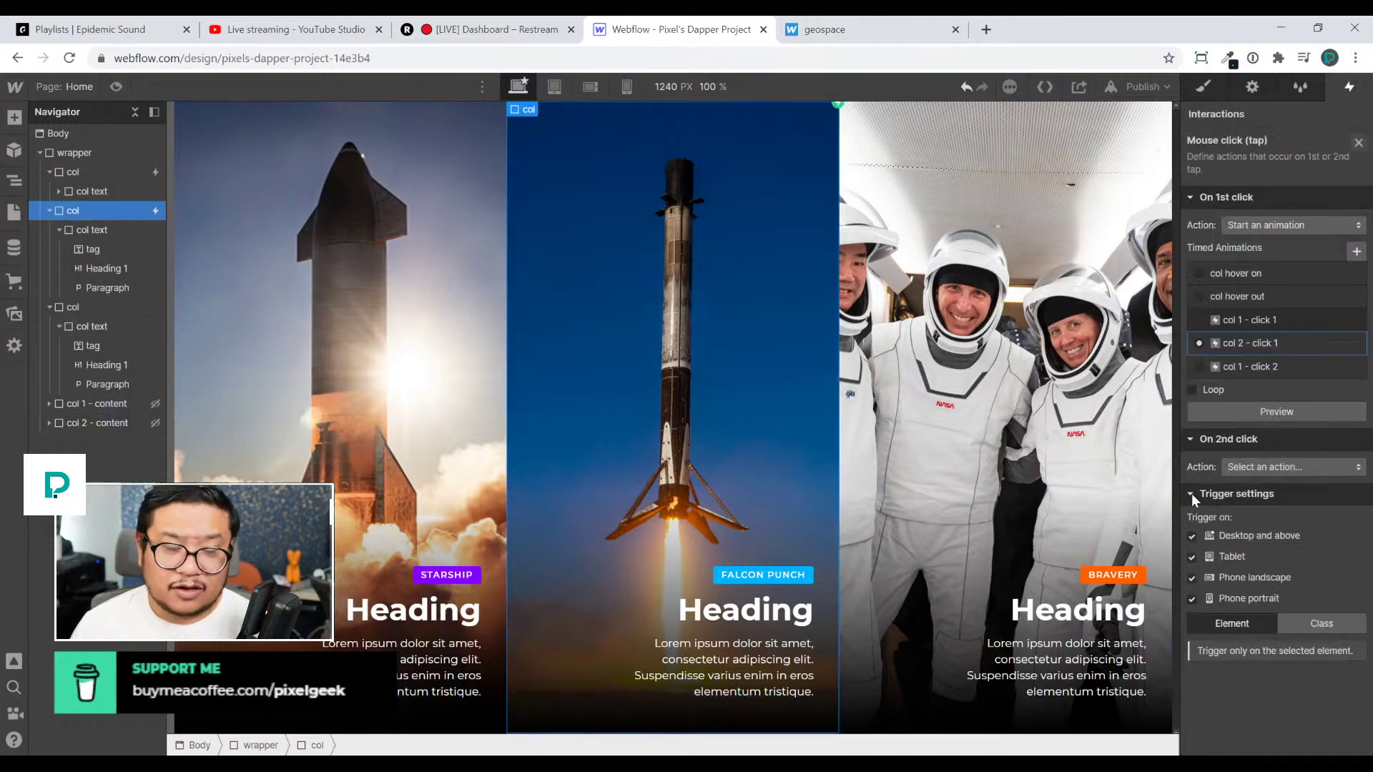
Preview the page and test the Falcon Punch column's first-click animation twice
left_click(114, 88)
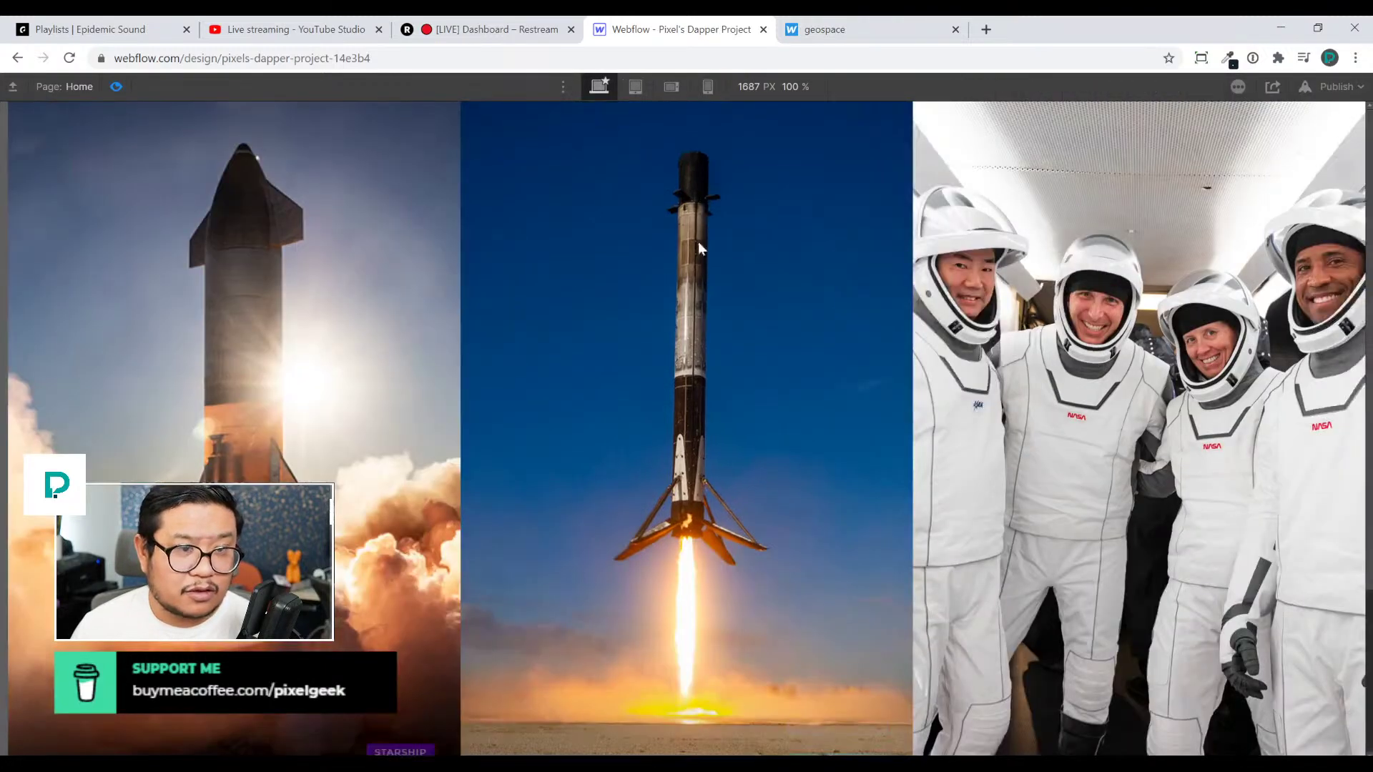
left_click(735, 233)
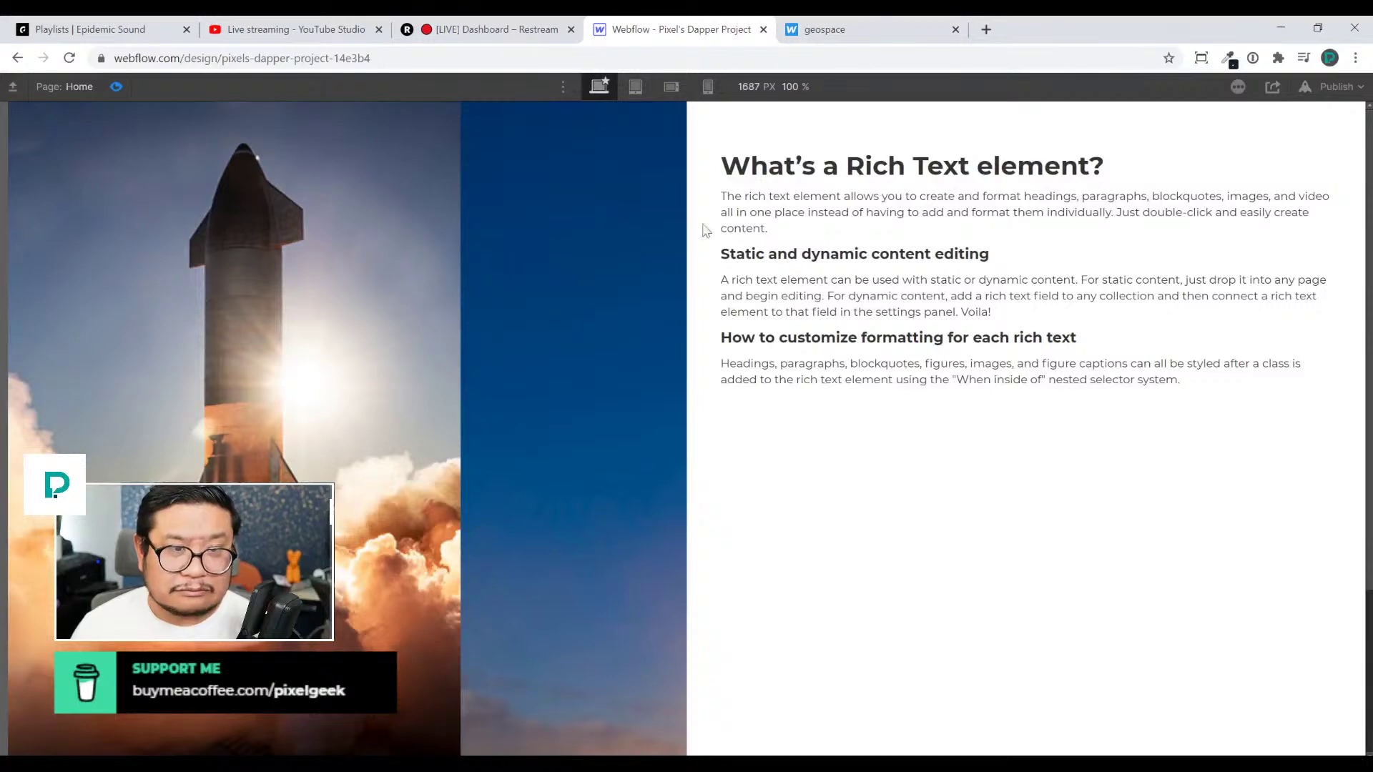
left_click(115, 86)
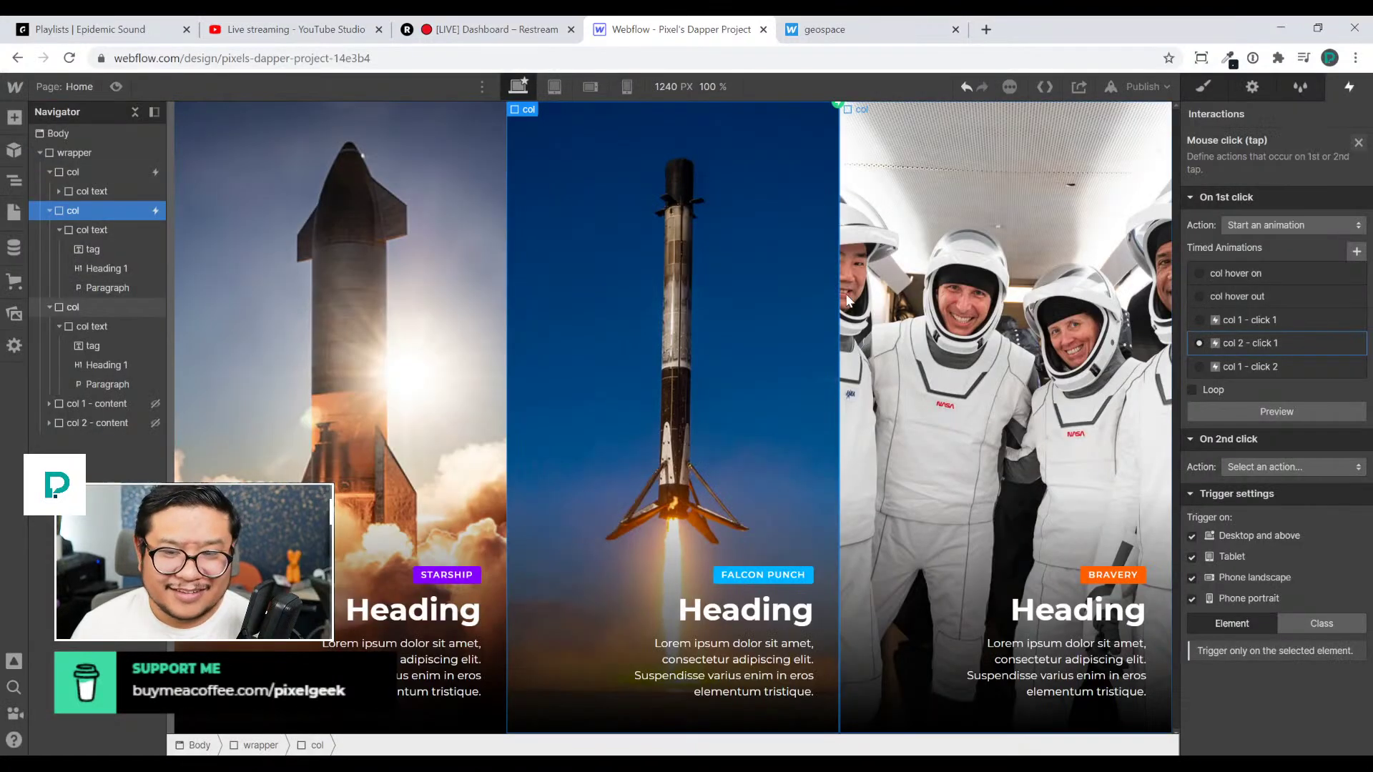
left_click(114, 86)
left_click(655, 279)
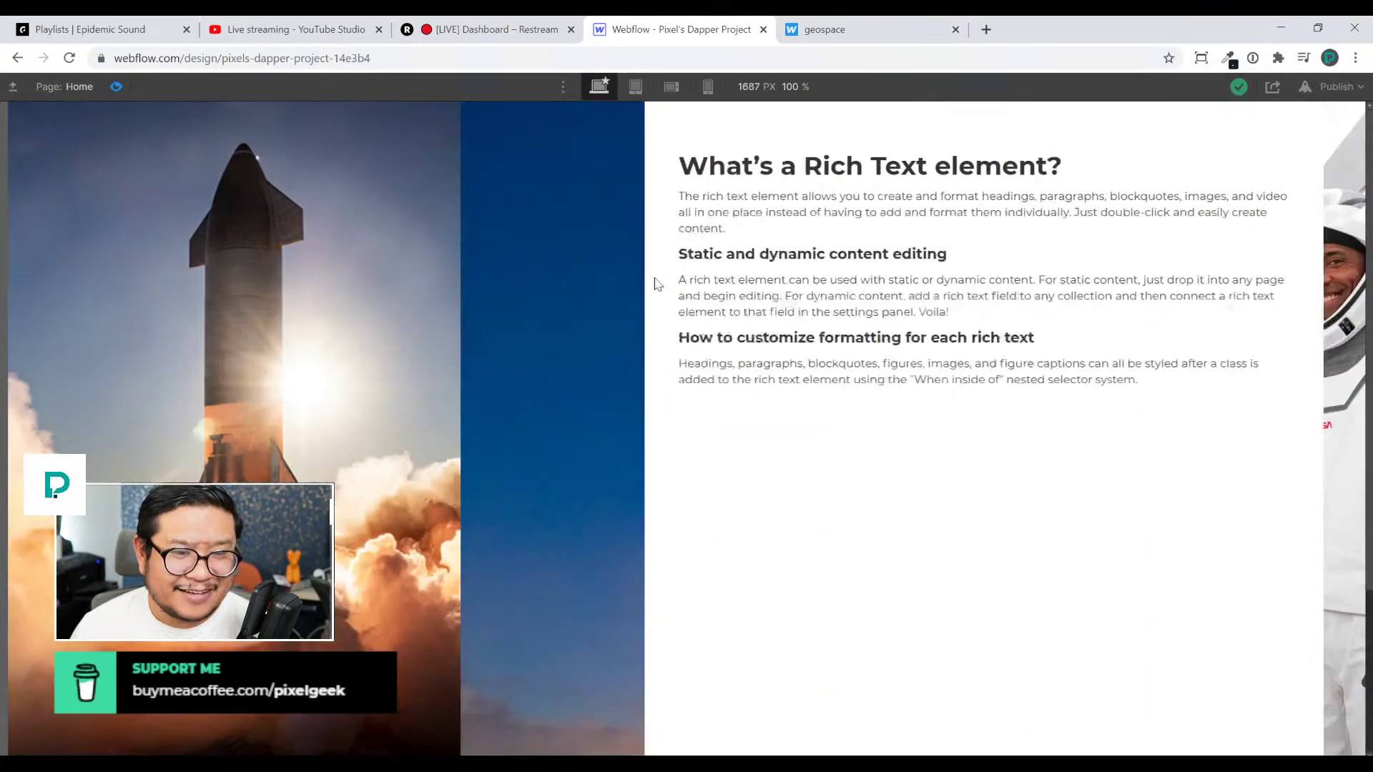
left_click(116, 87)
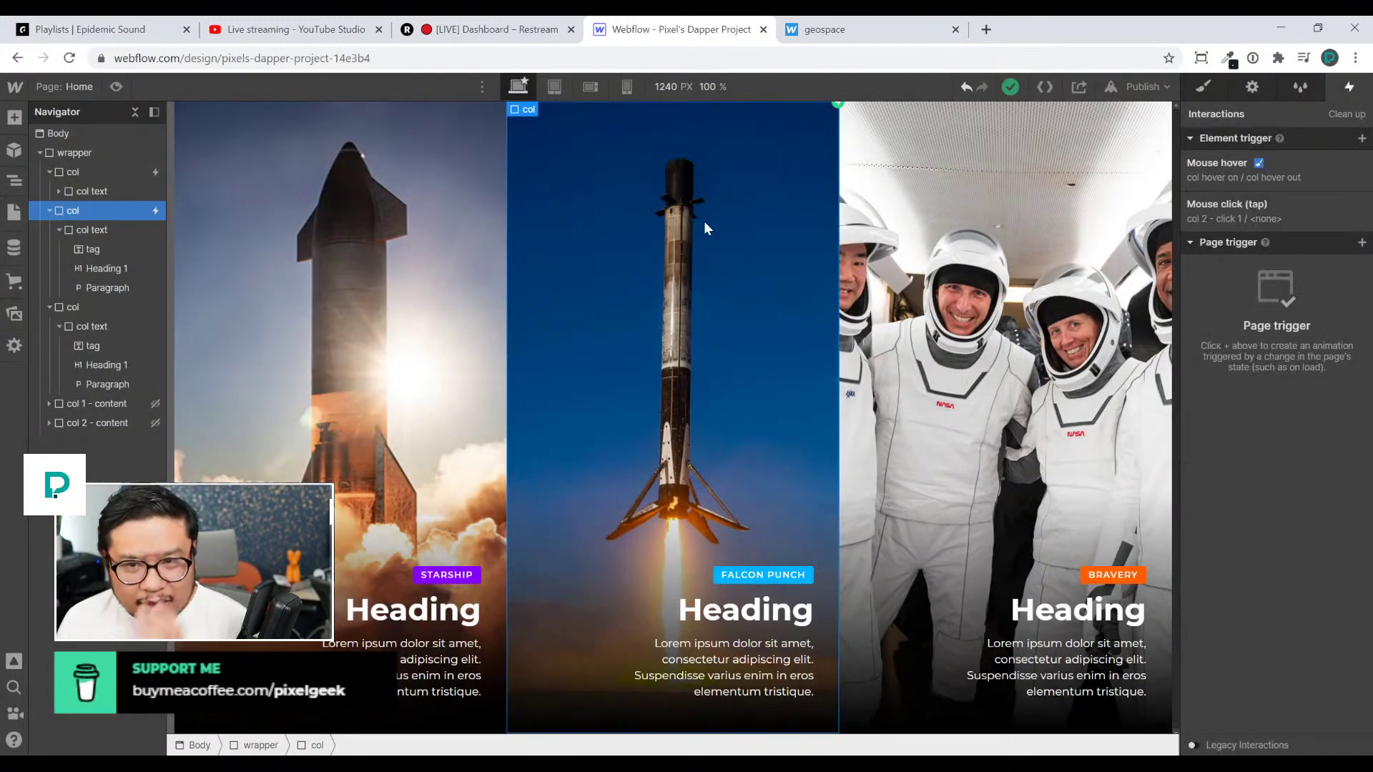
Examine the second column's hover trigger and the initial-state Size, Hide/Show and Move settings in "col 2 - click 1"
left_click(1241, 166)
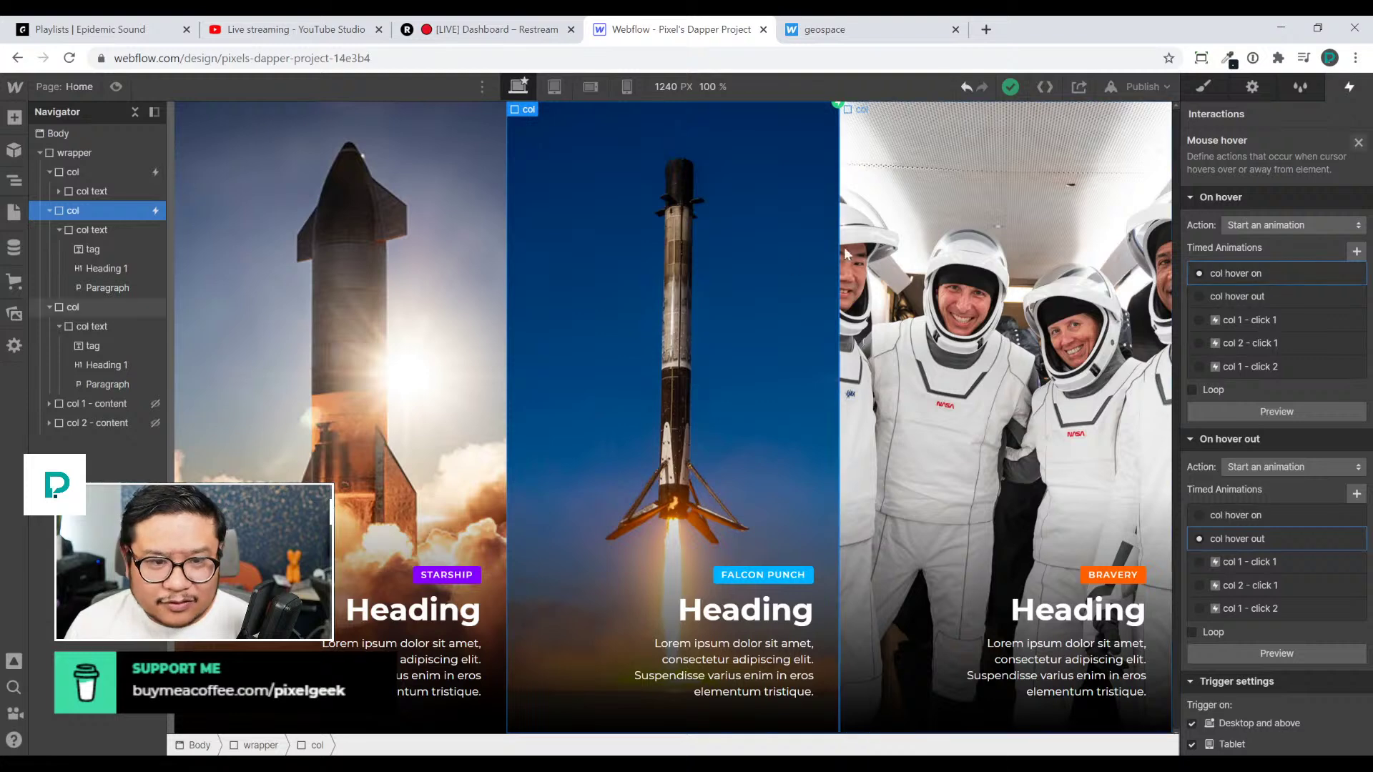
left_click(1358, 143)
left_click(1257, 212)
left_click(1242, 346)
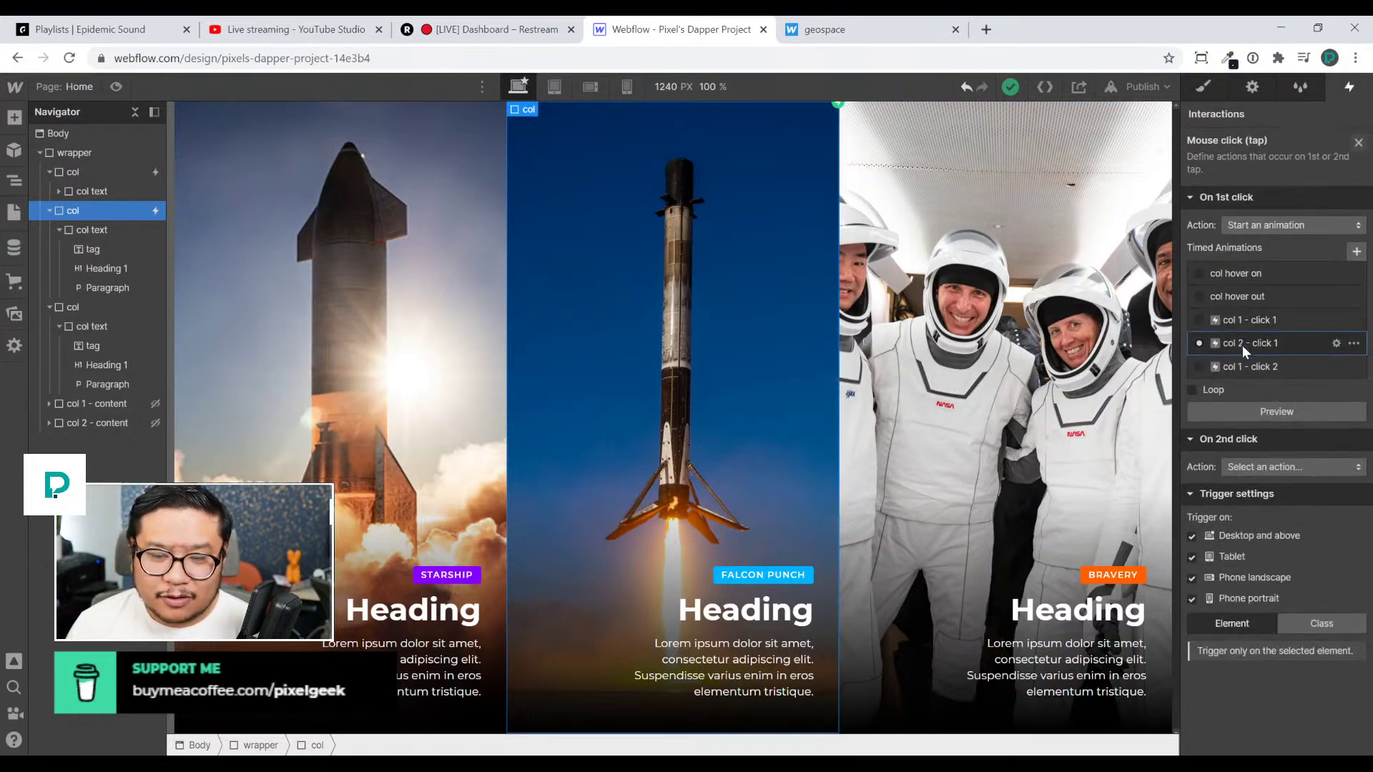
left_click(1242, 345)
left_click(1293, 191)
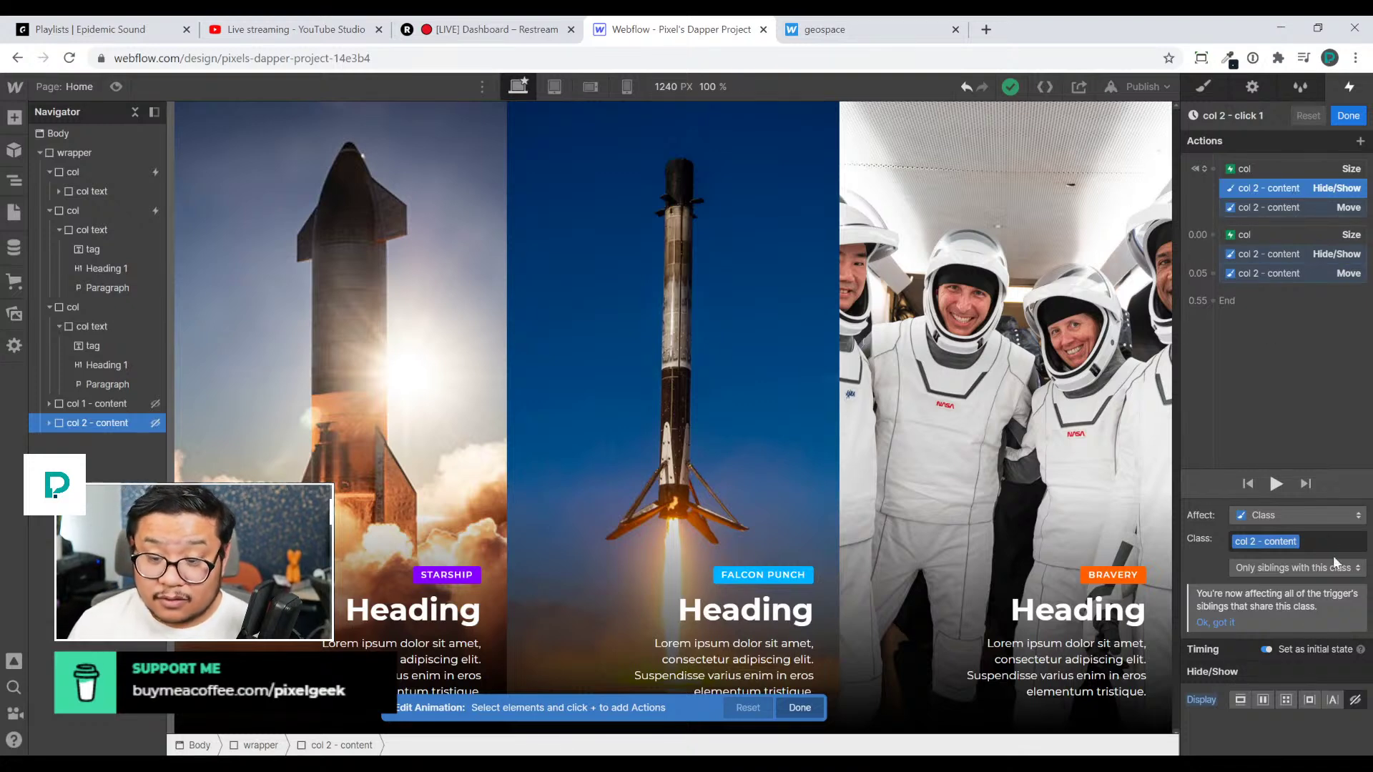
left_click(1297, 206)
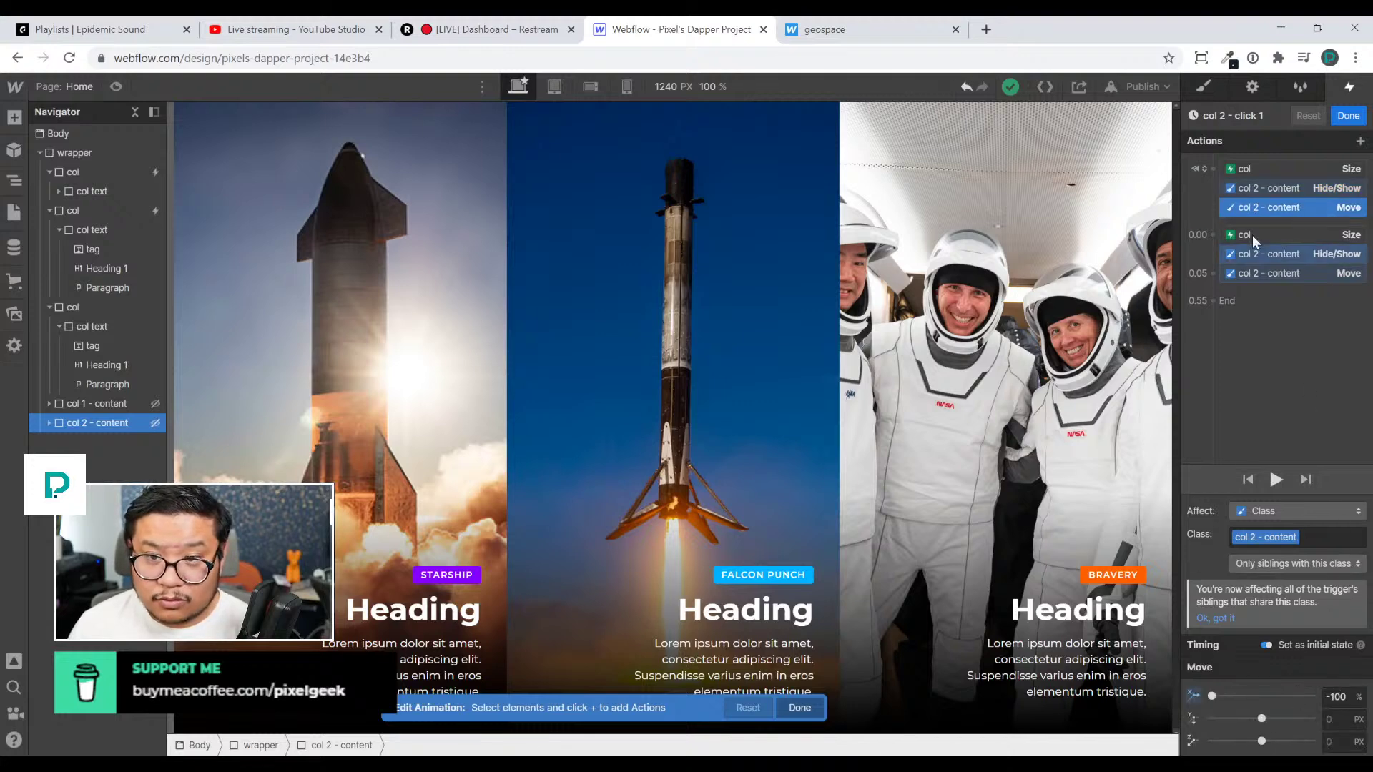
left_click(1294, 166)
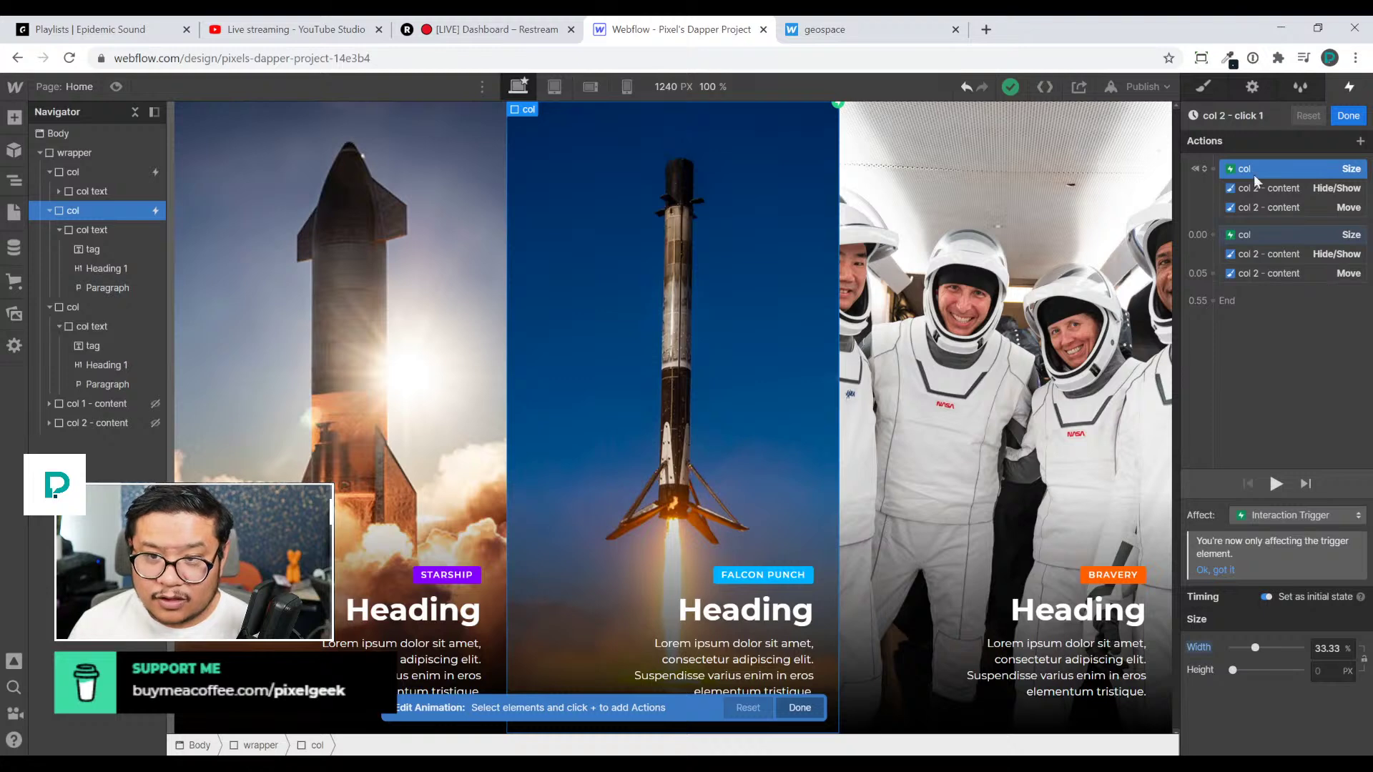
Add a Move action for the trigger column to the initial state with a horizontal offset of 0%
left_click(1214, 164)
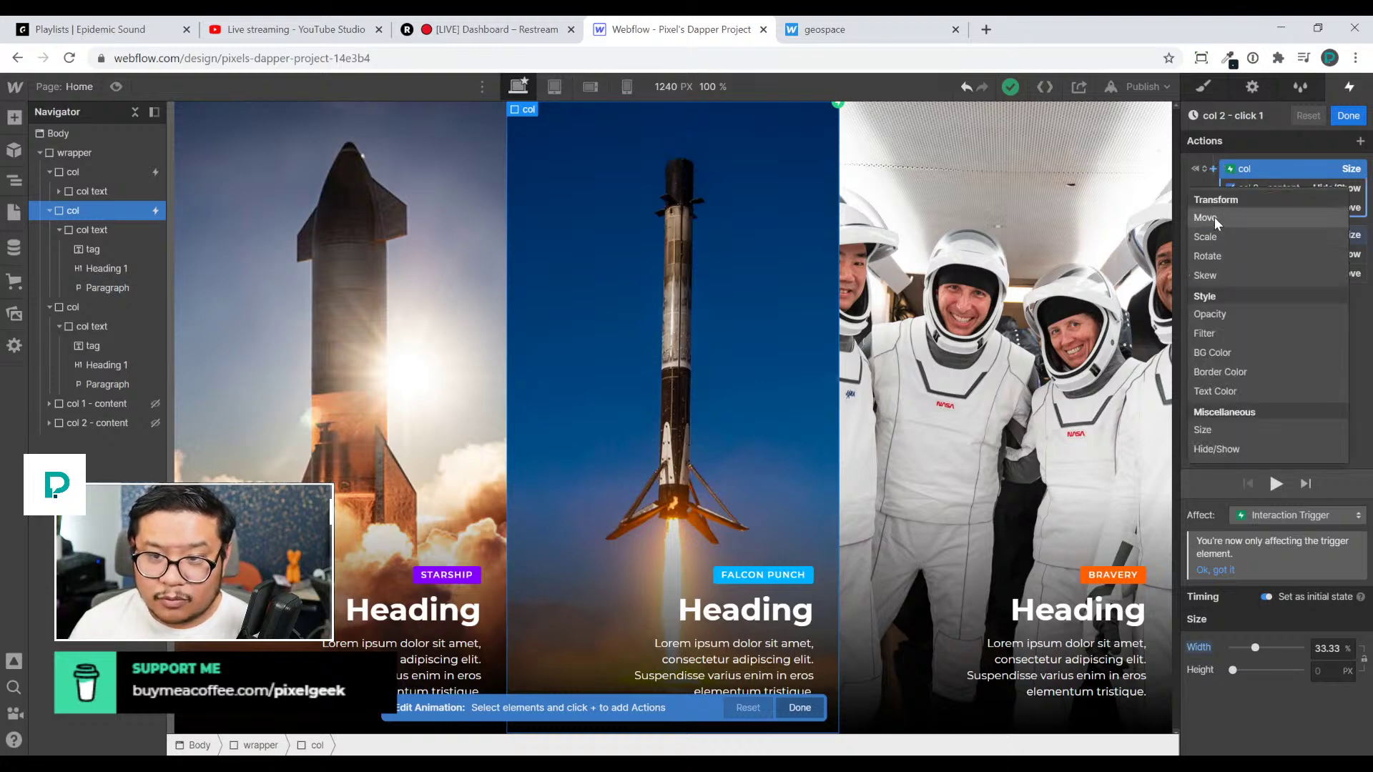
left_click(1214, 217)
left_click(1337, 647)
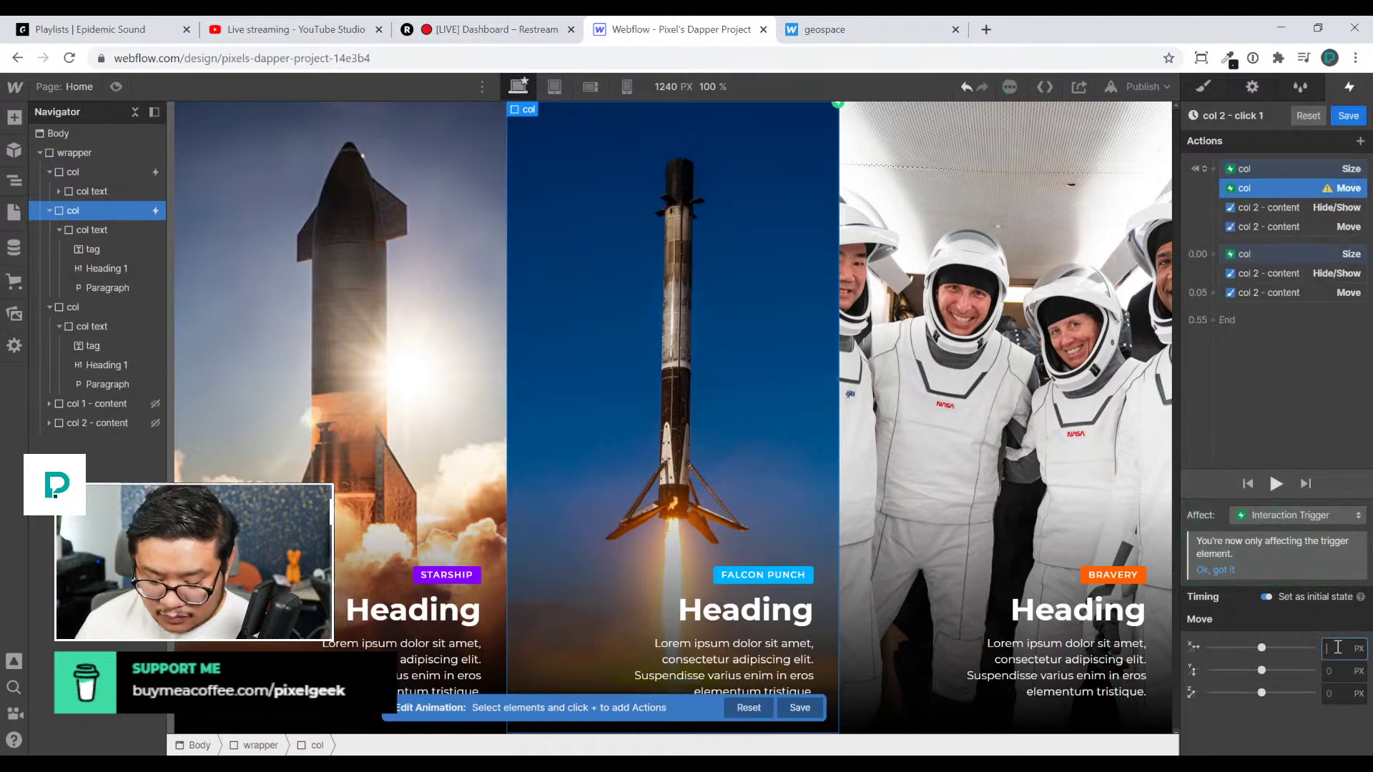
type("0%")
key("Return")
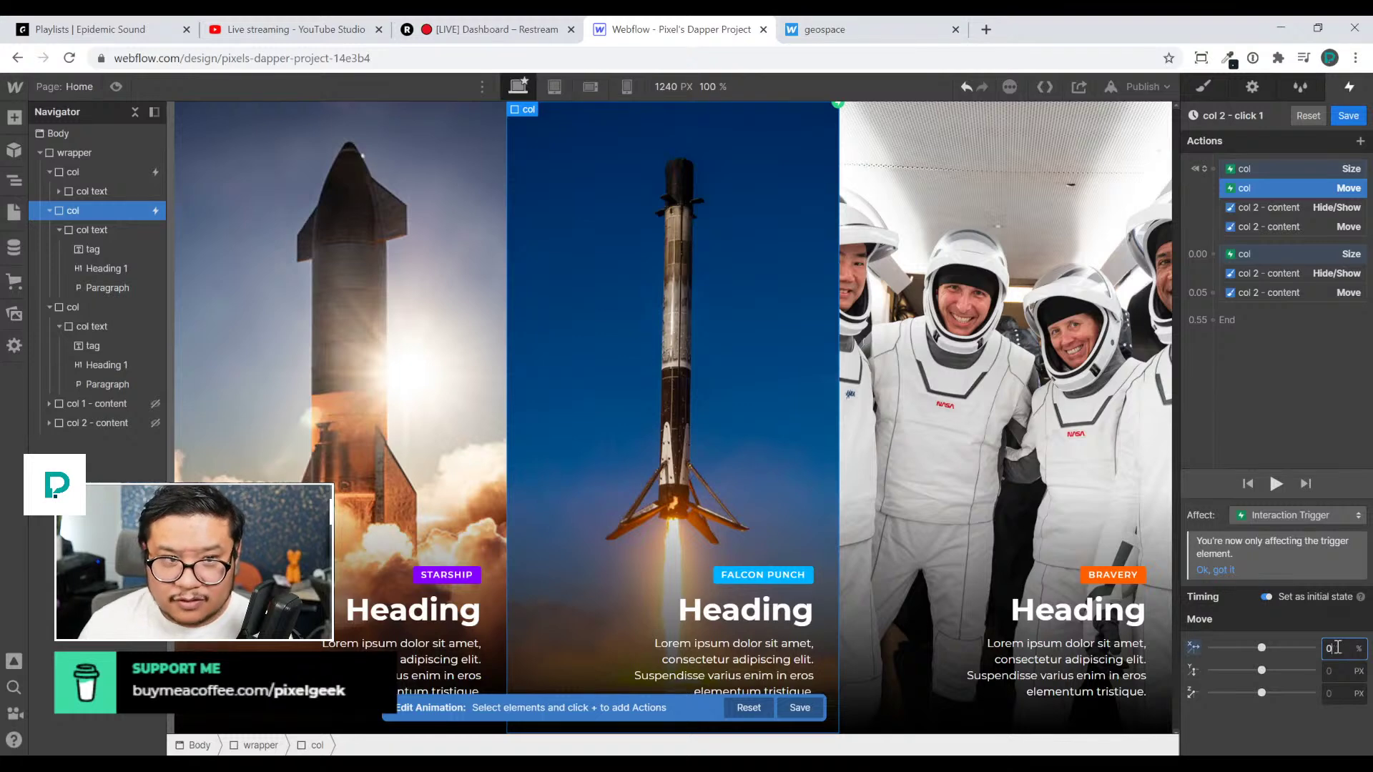
Add a Move action for the trigger column alongside the 0.00 s Size action with a horizontal offset of -100%
left_click(1213, 255)
left_click(1223, 304)
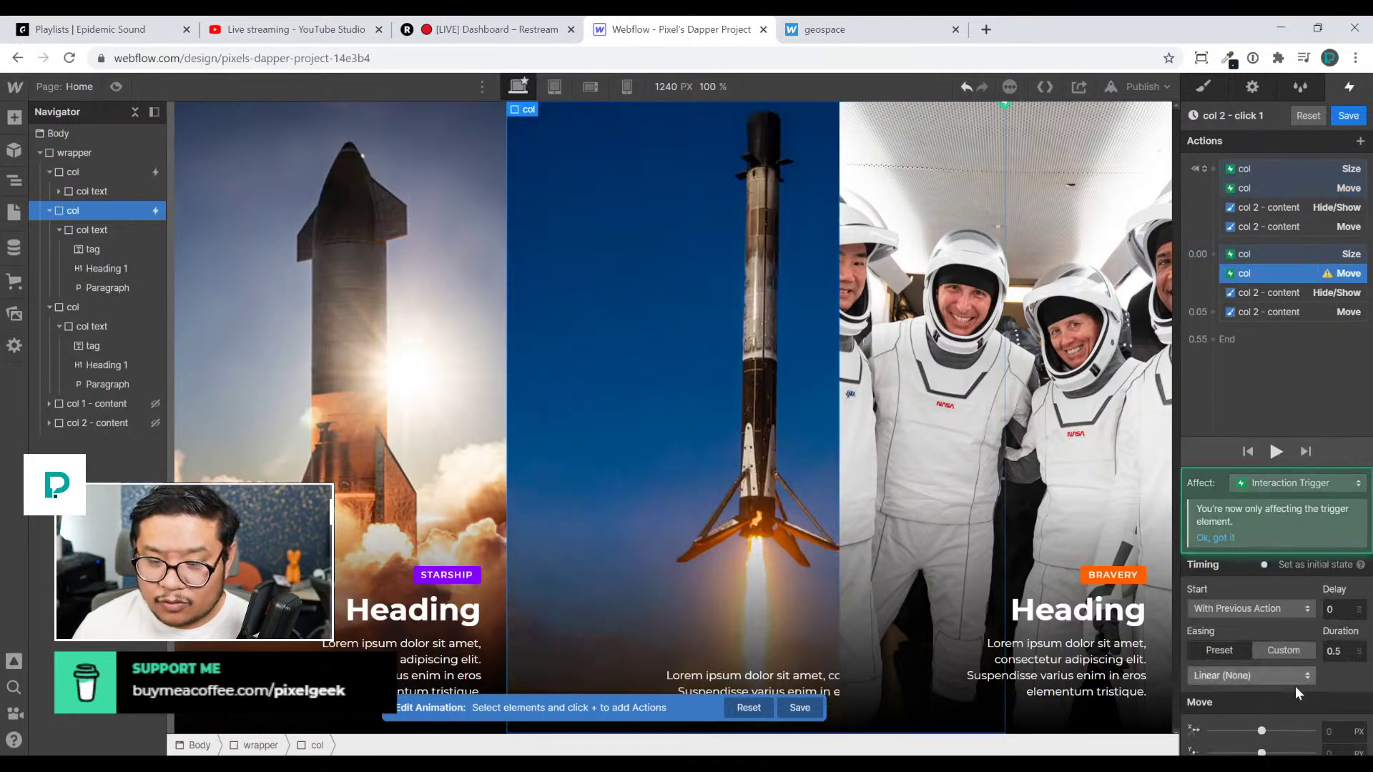
left_click(1343, 731)
type("-100")
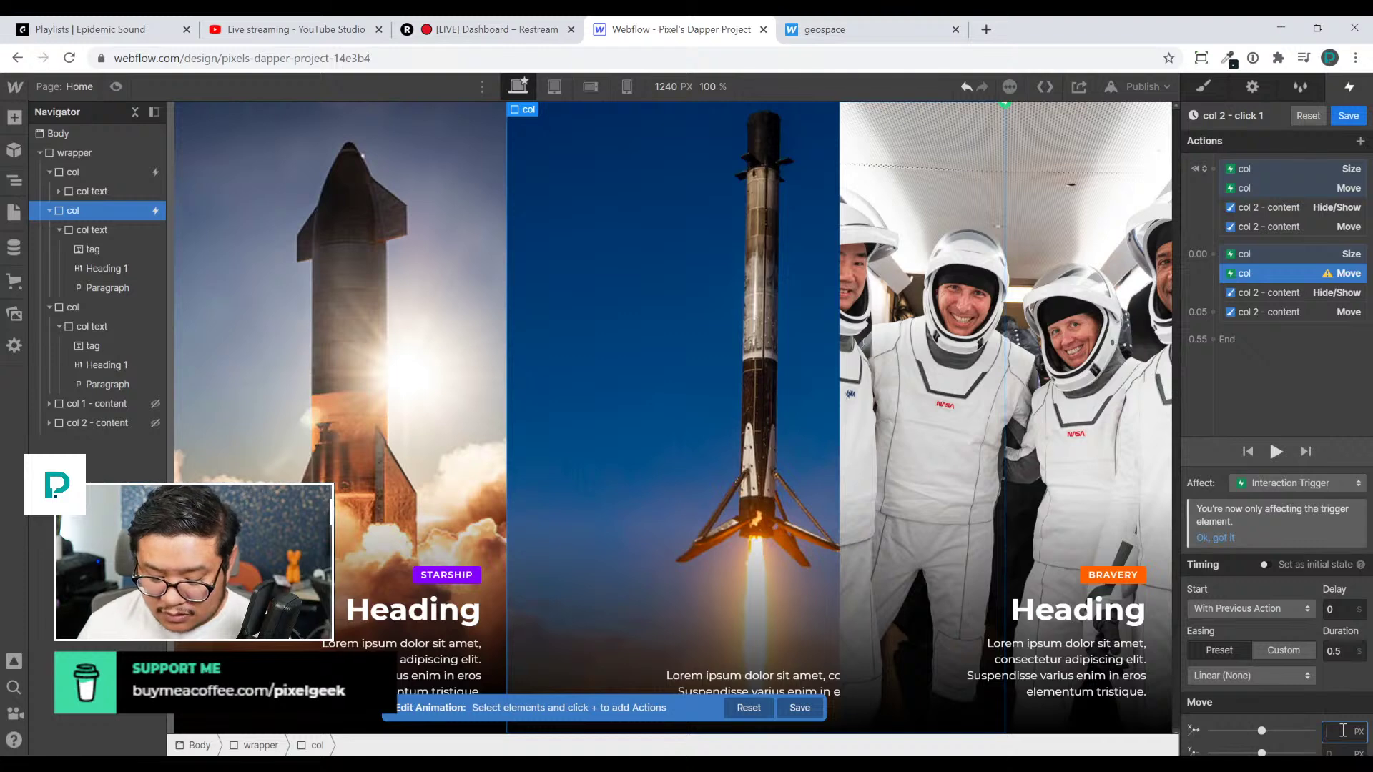
type("%")
key("Return")
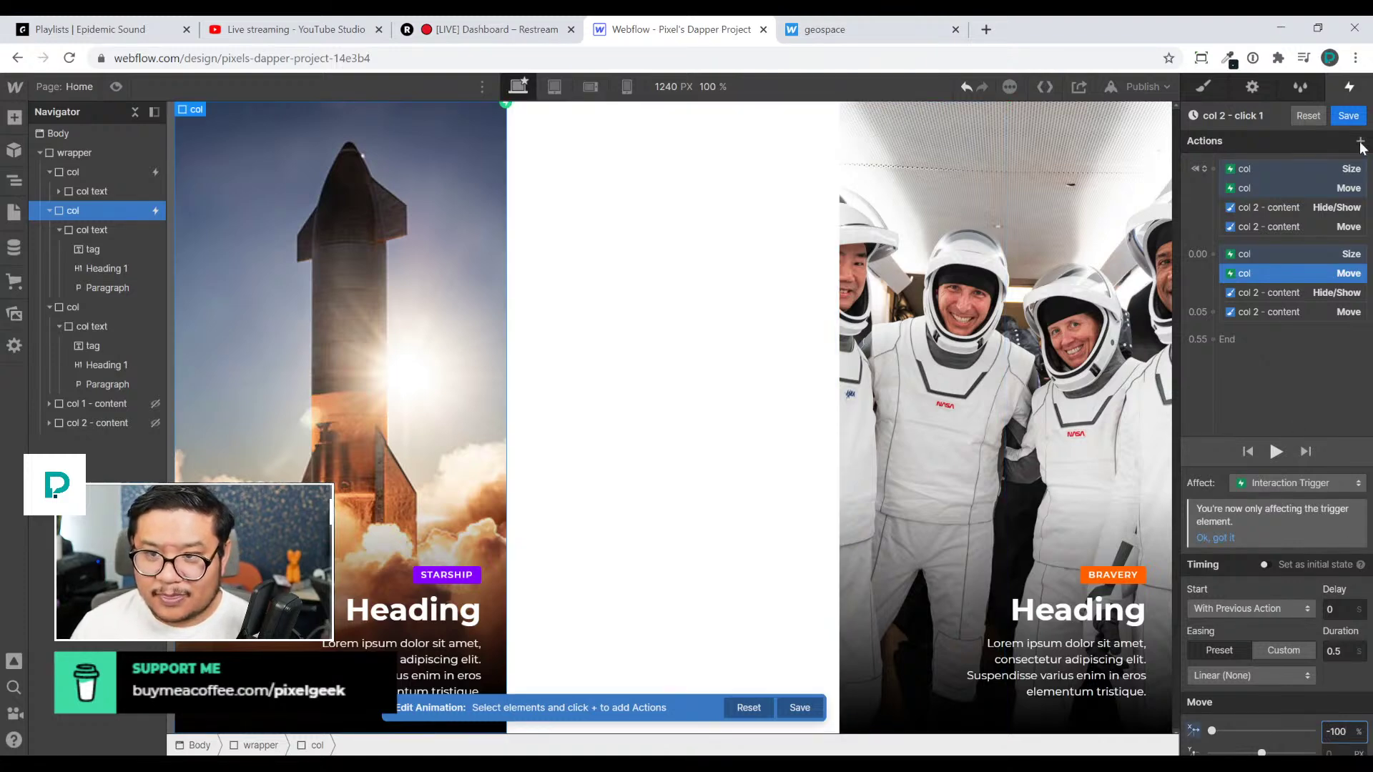
Save "col 2 - click 1", reopen it and set the trigger column's 0.00 s Move action easing to Out Quart
left_click(1348, 115)
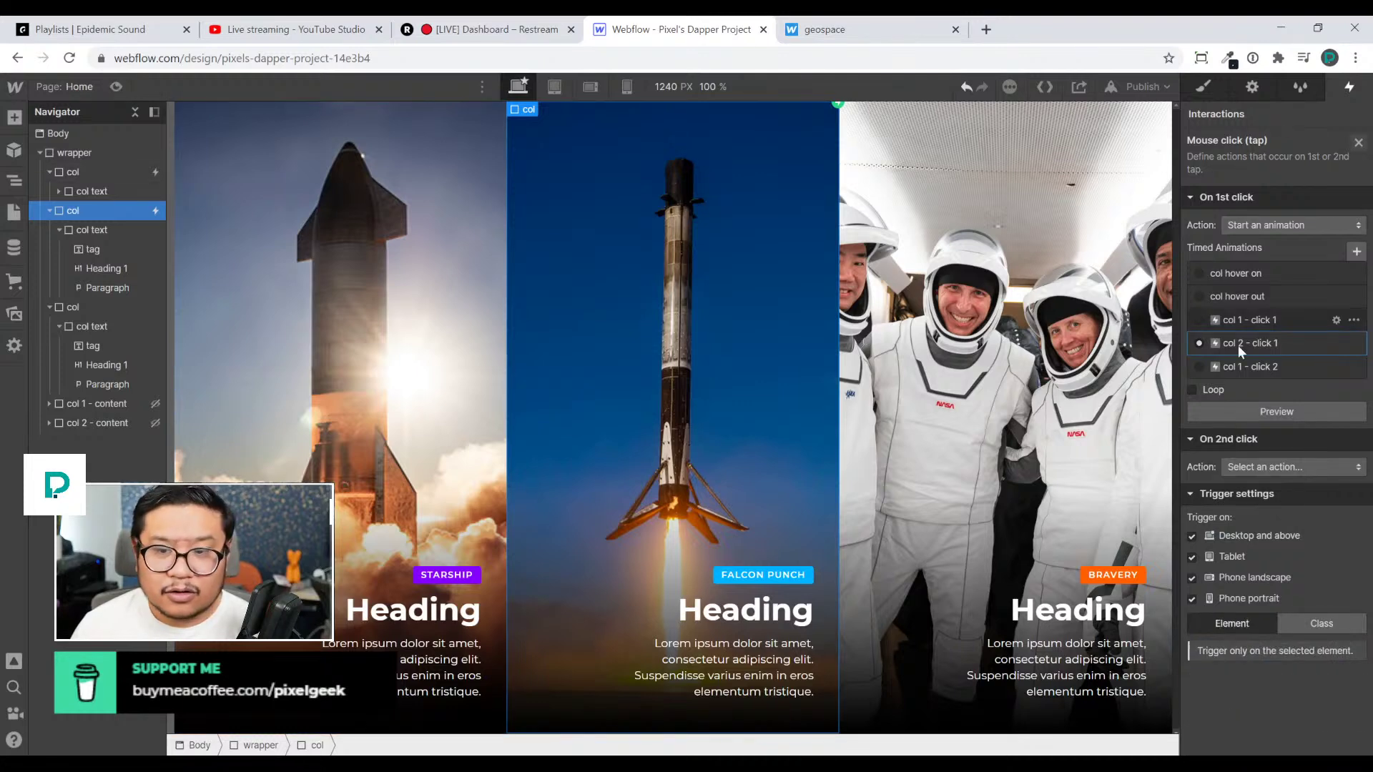
left_click(1260, 346)
left_click(1256, 272)
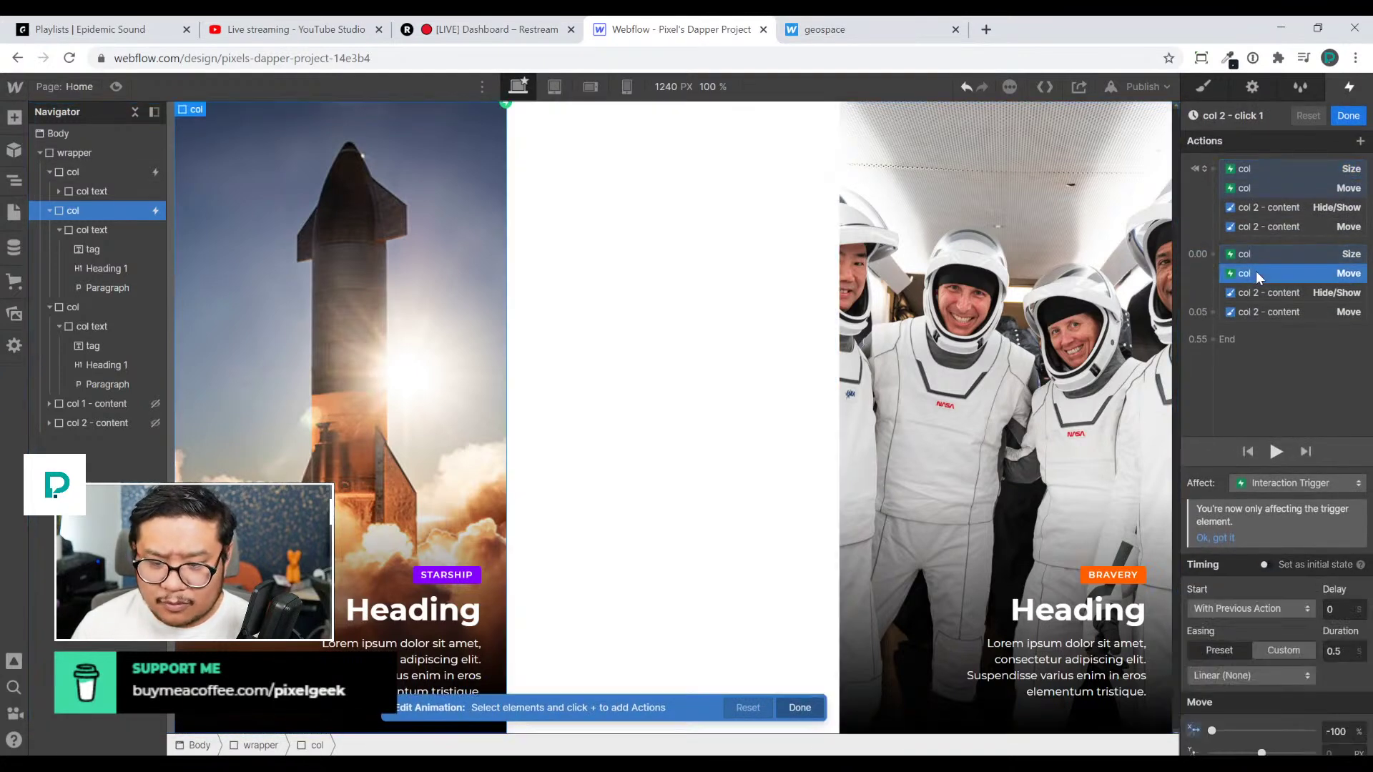
left_click(1244, 676)
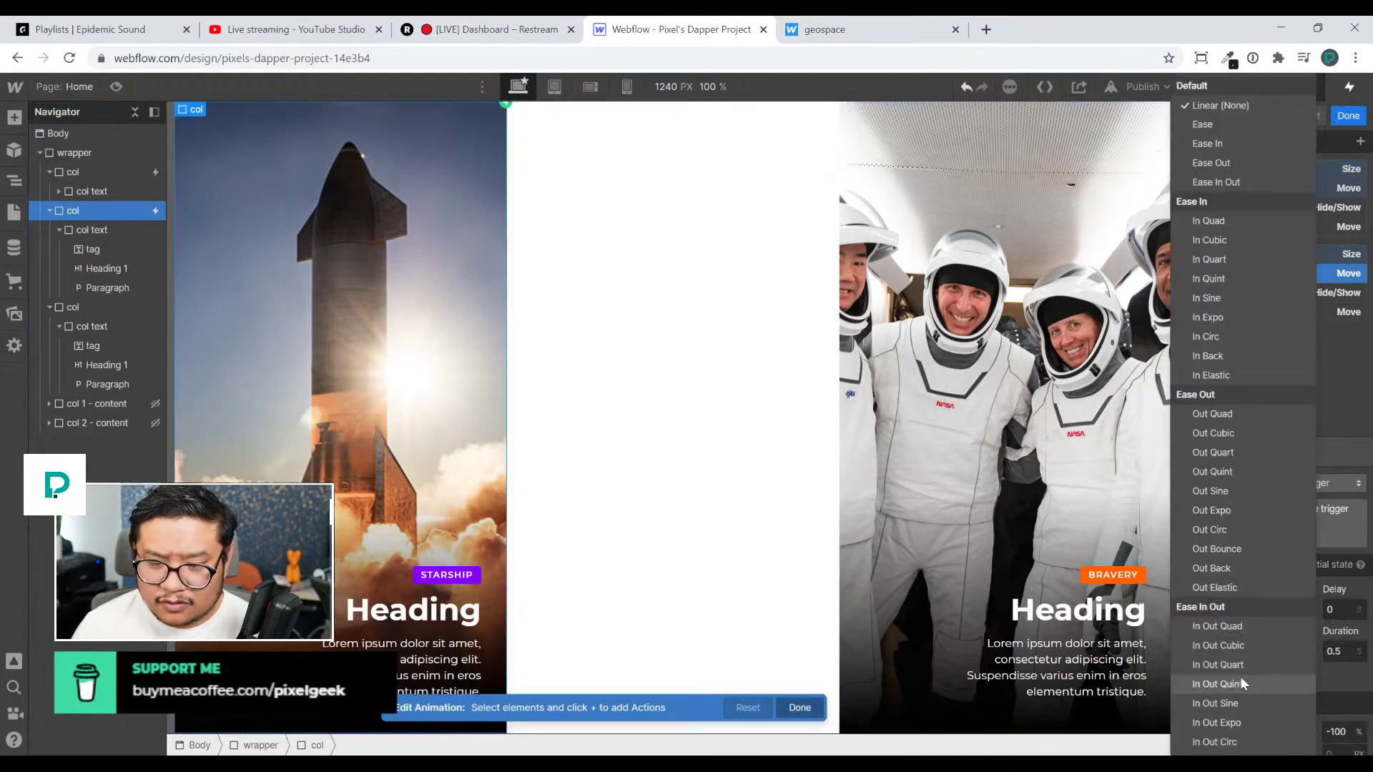
left_click(1251, 453)
left_click(1349, 116)
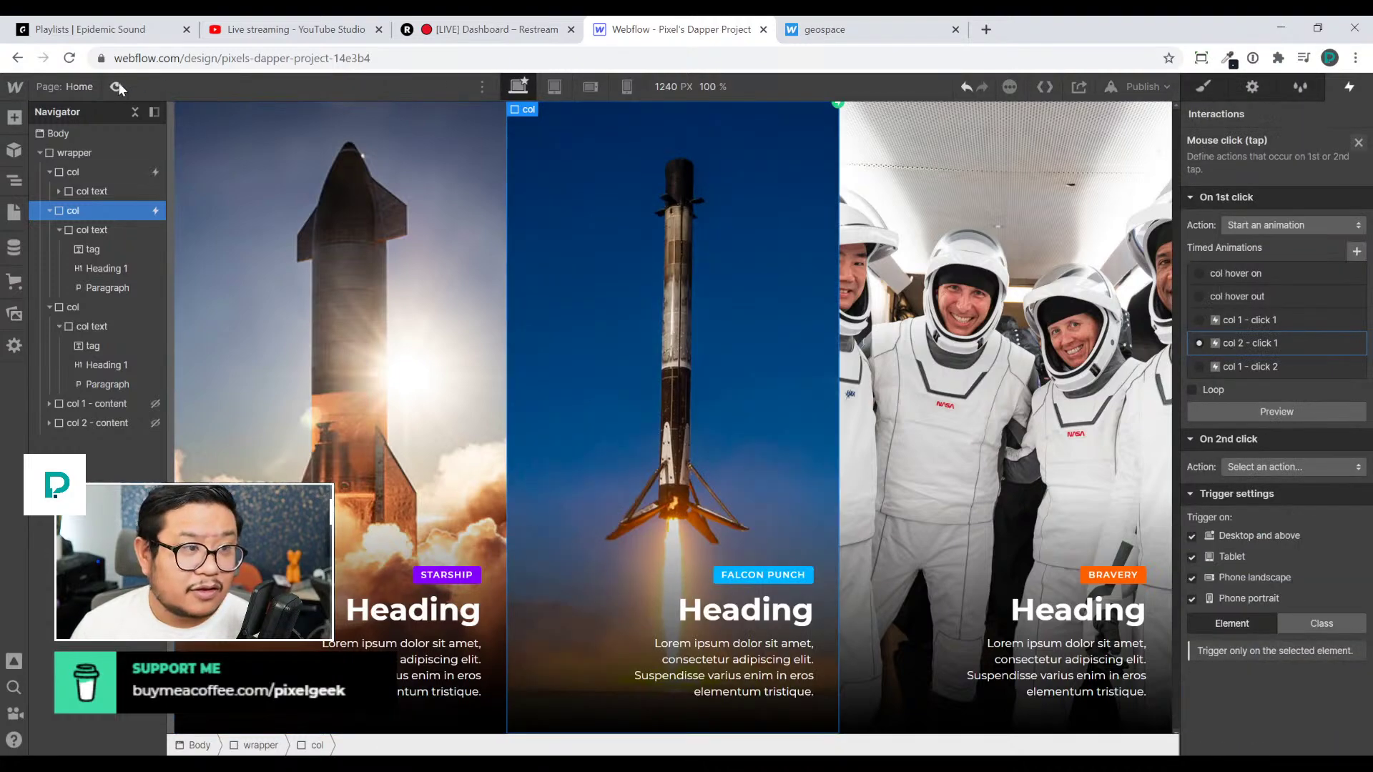
Preview the page and test the Falcon Punch column's first-click animation
left_click(117, 86)
left_click(724, 277)
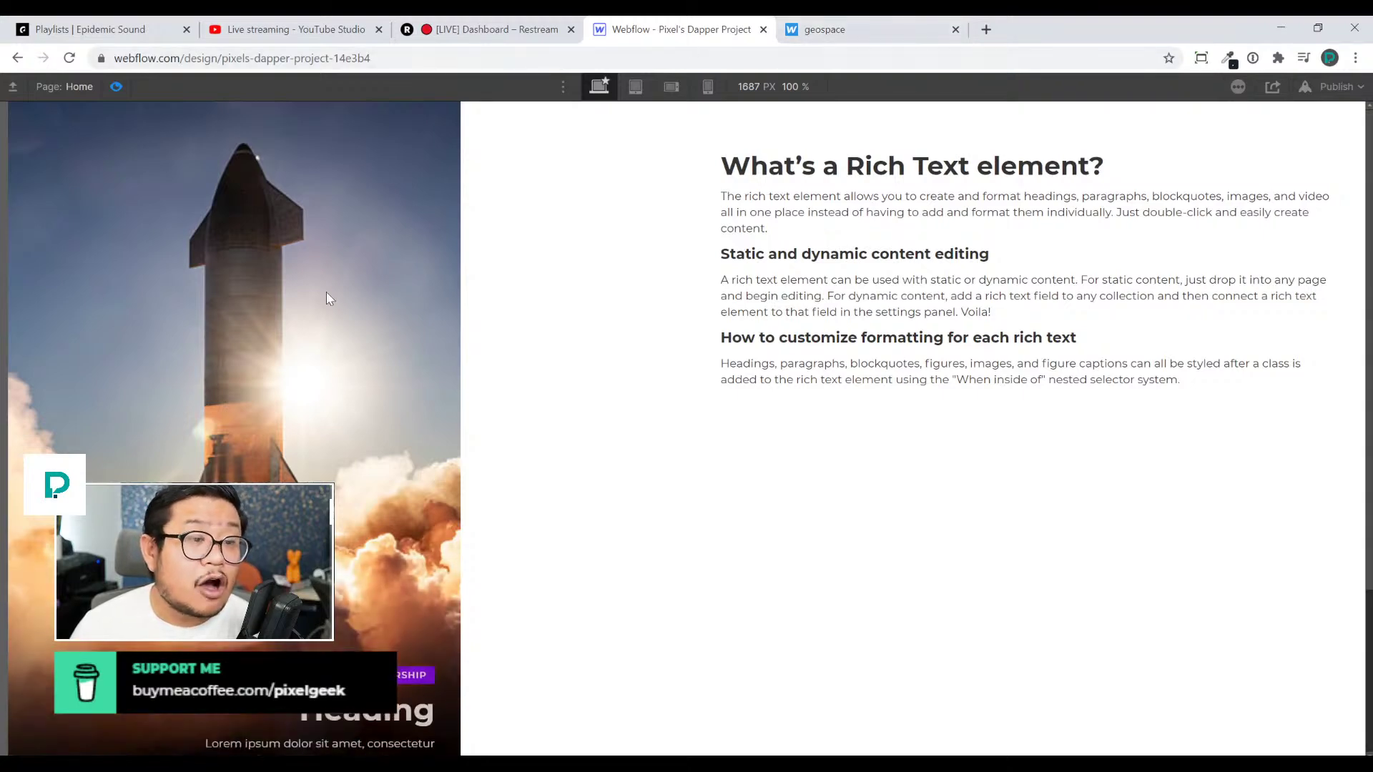
left_click(118, 88)
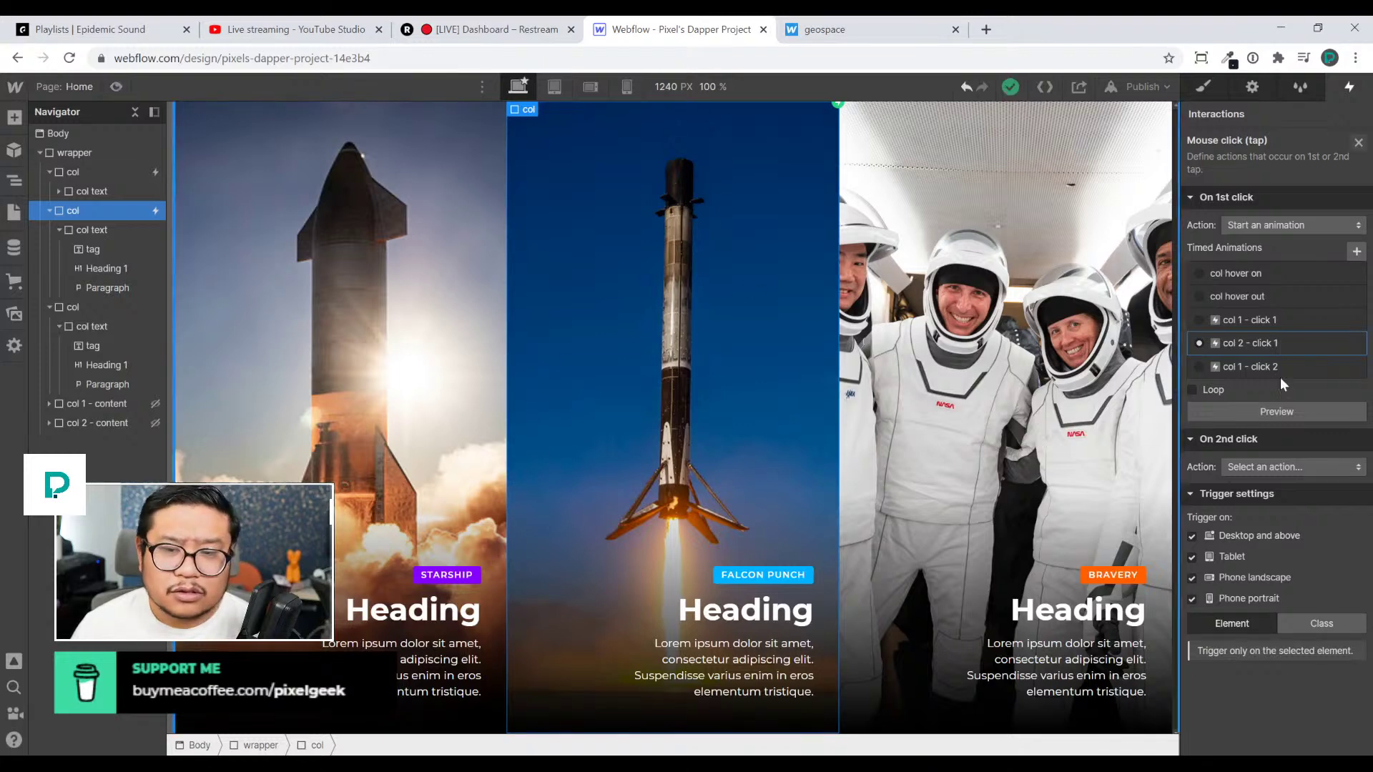
Set the horizontal offset of the trigger column's 0.00 s Move action in "col 2 - click 1" to -66.66%
left_click(1262, 342)
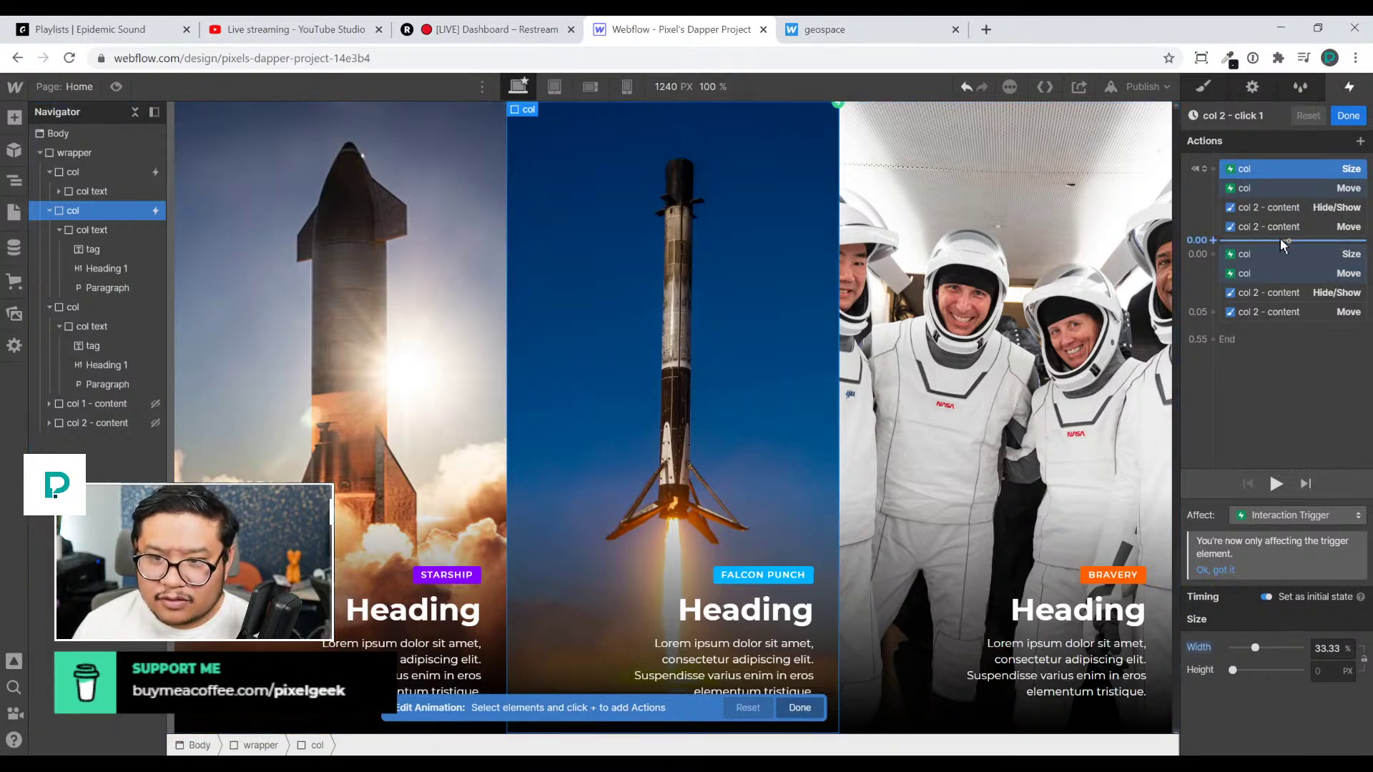
left_click(1273, 259)
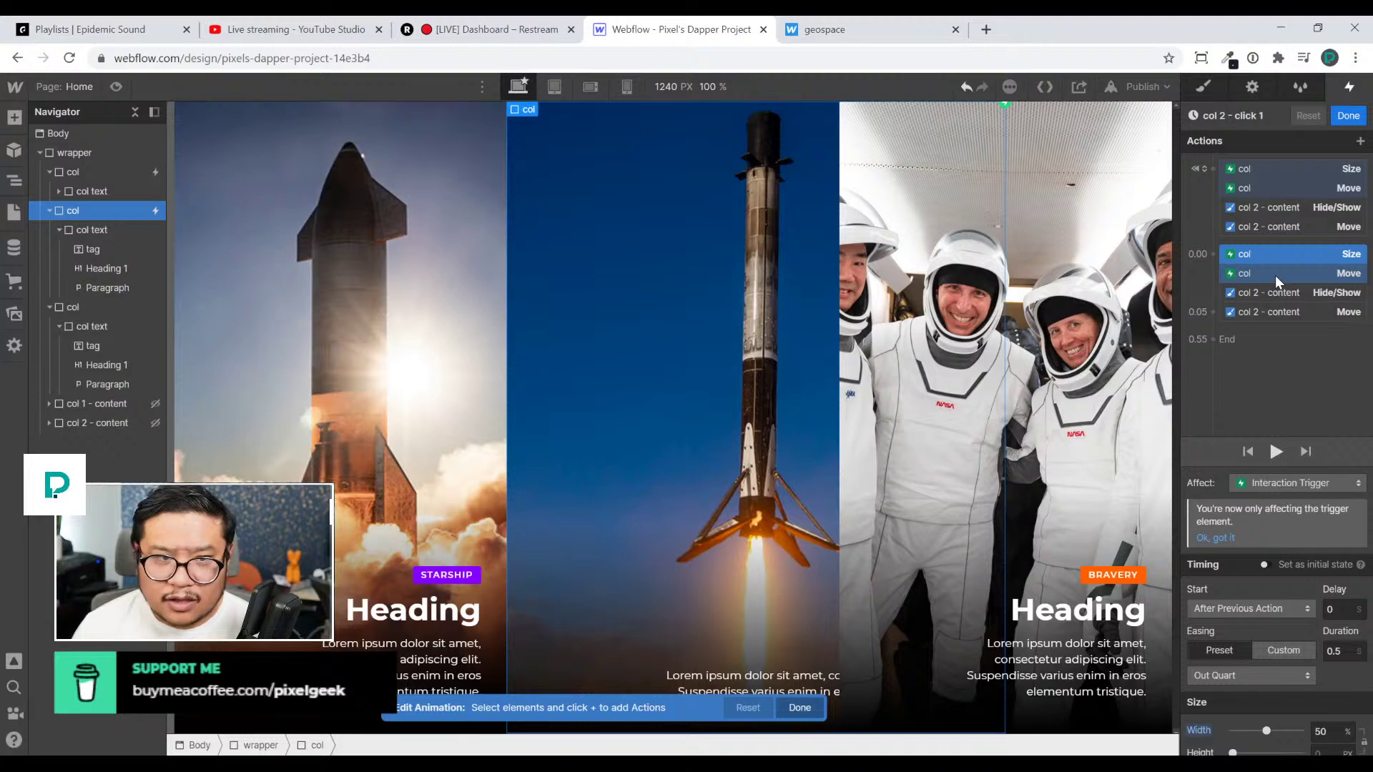
left_click(1276, 276)
left_click(1338, 731)
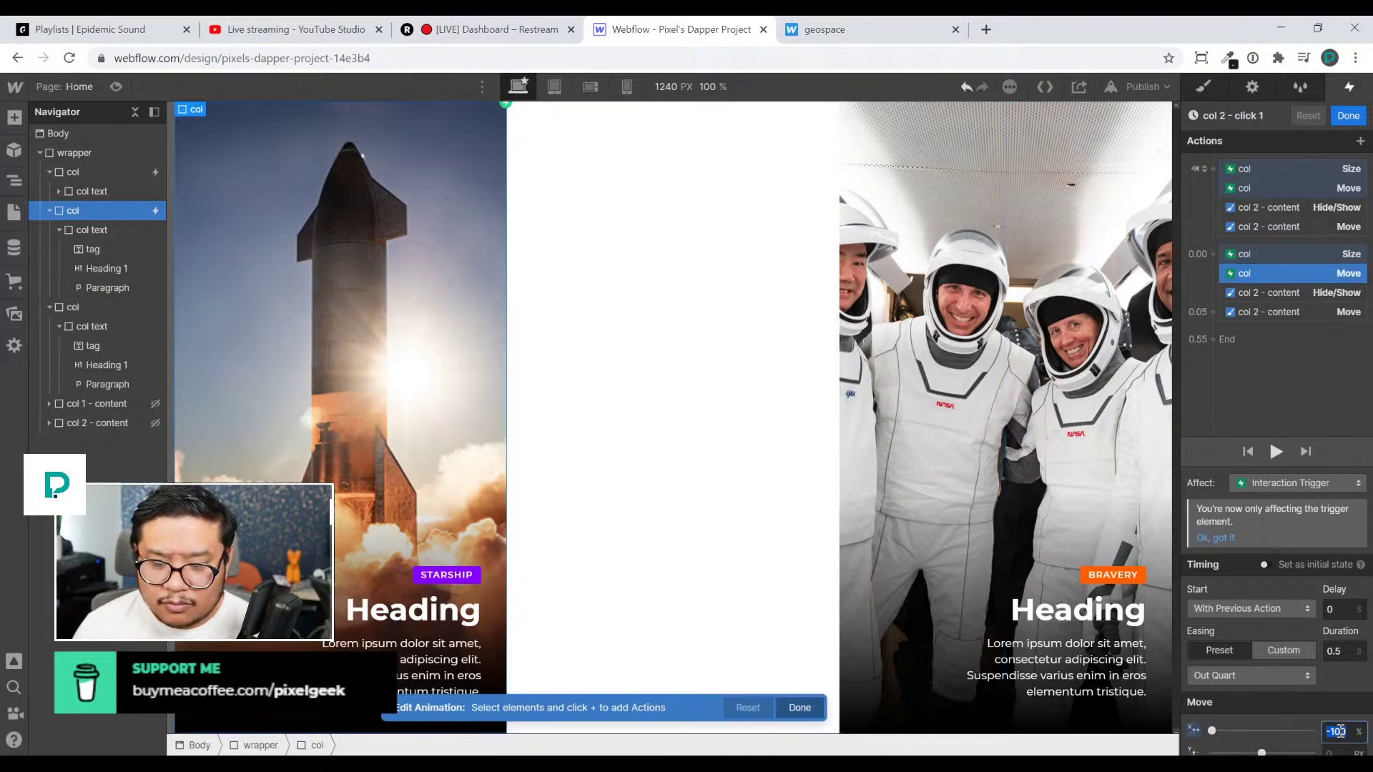
type("-50")
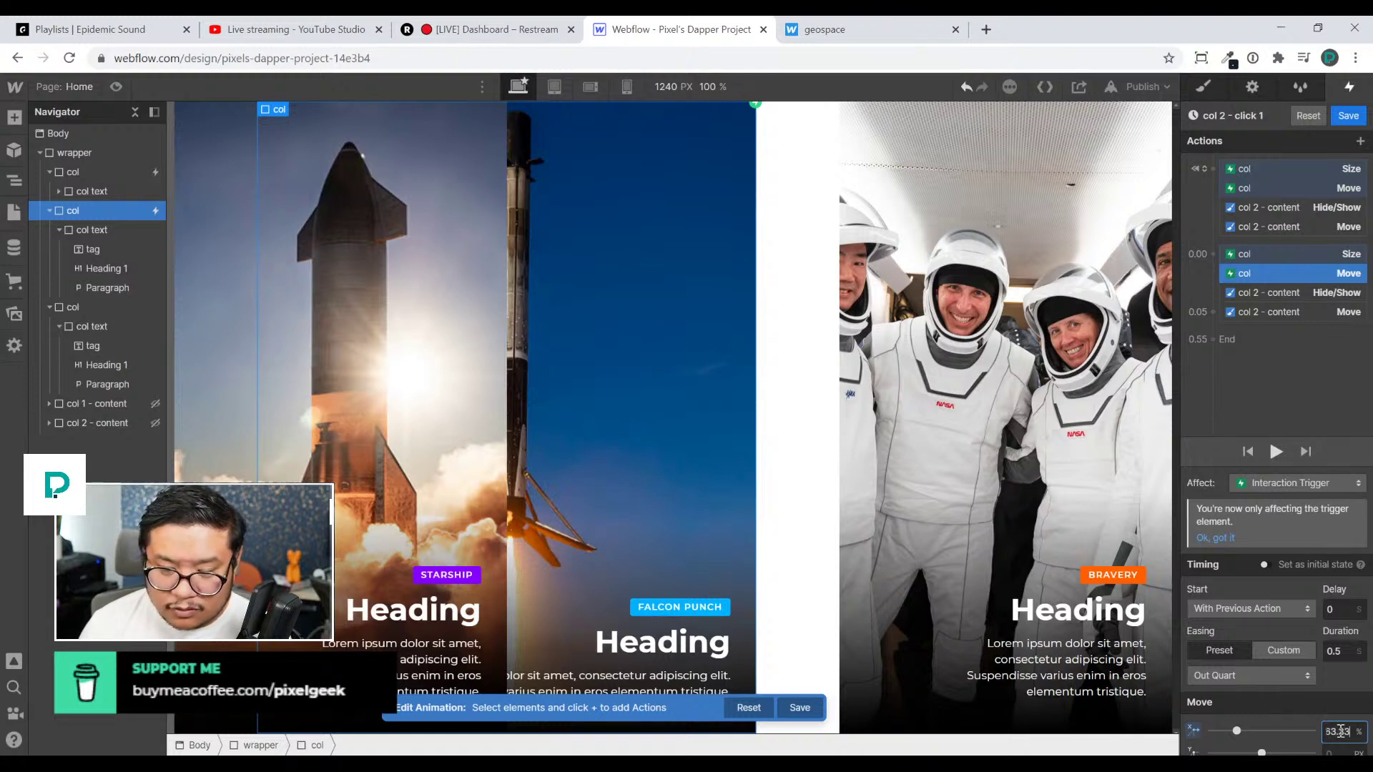
key("Return")
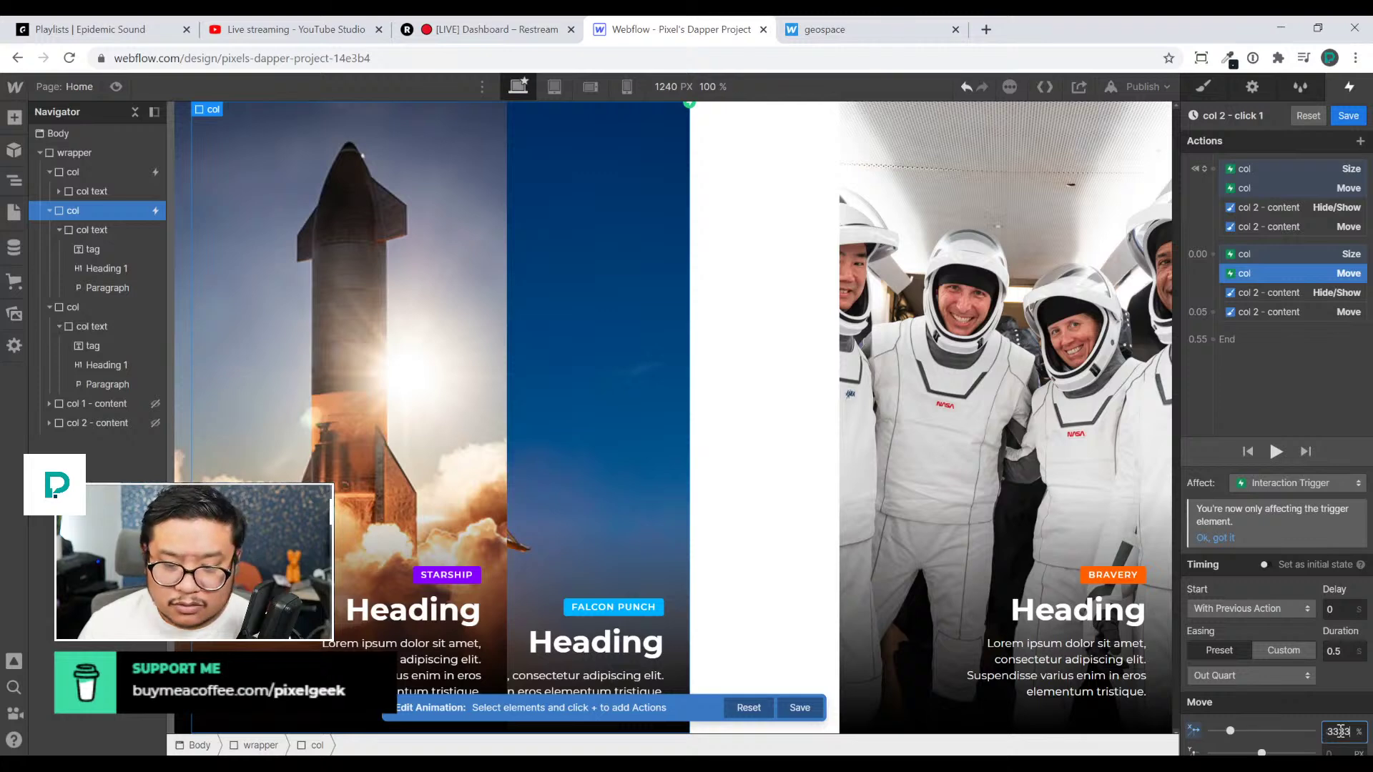
double_click(1341, 731)
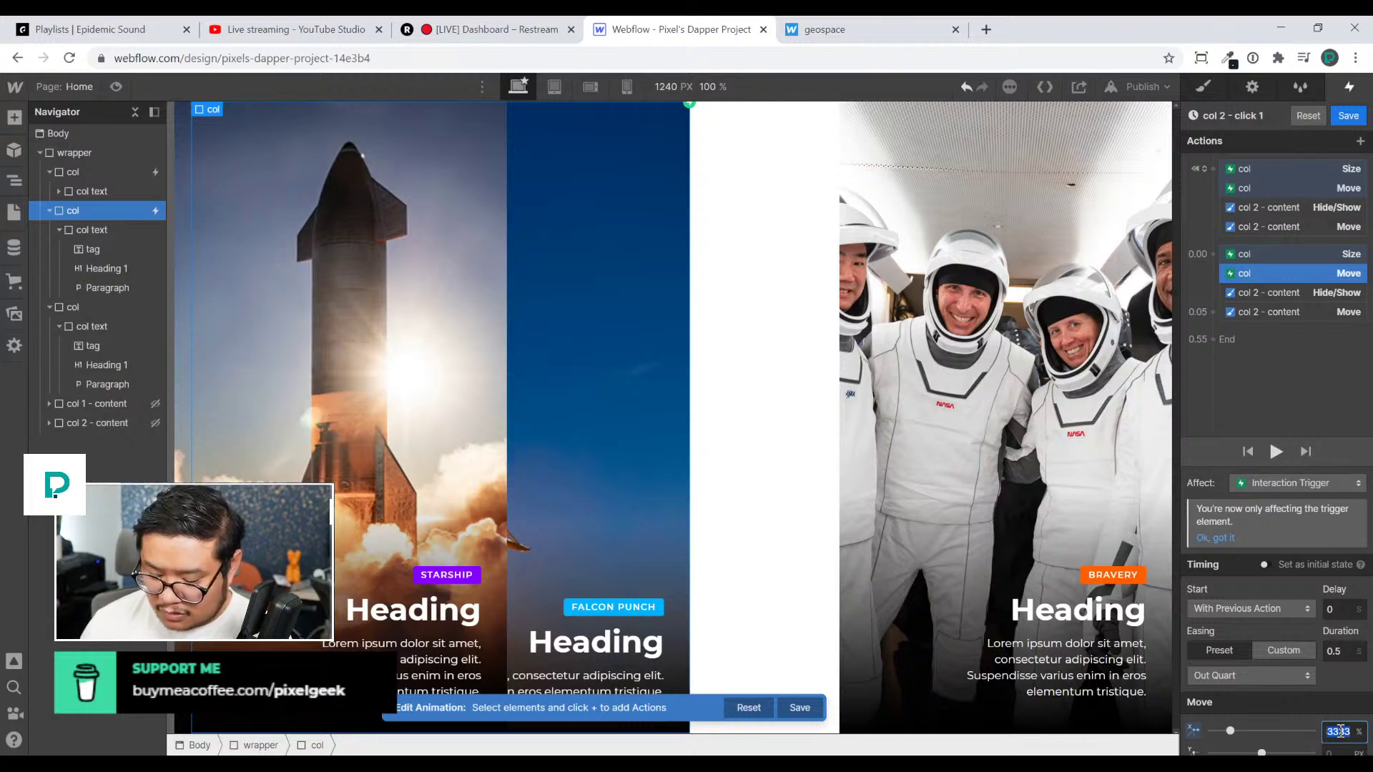
type("64")
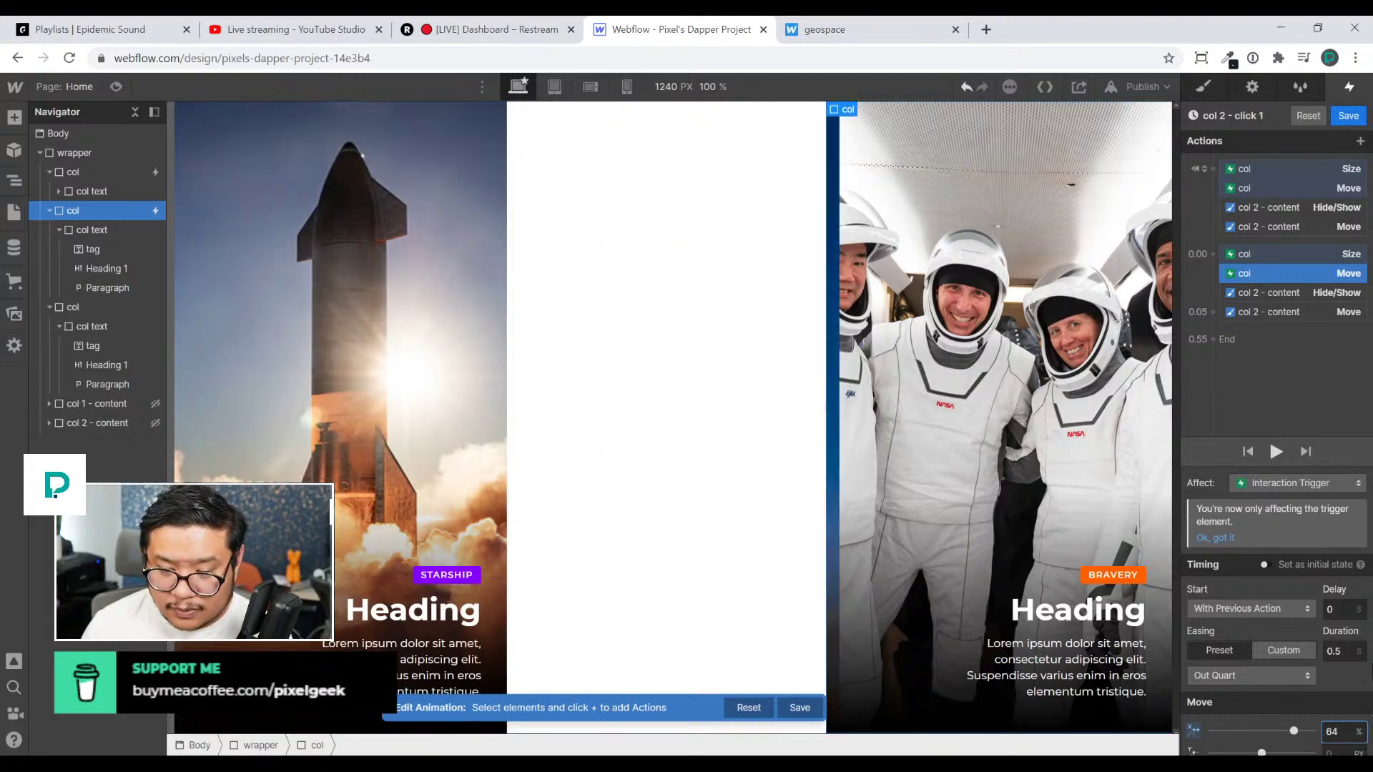
key("Up")
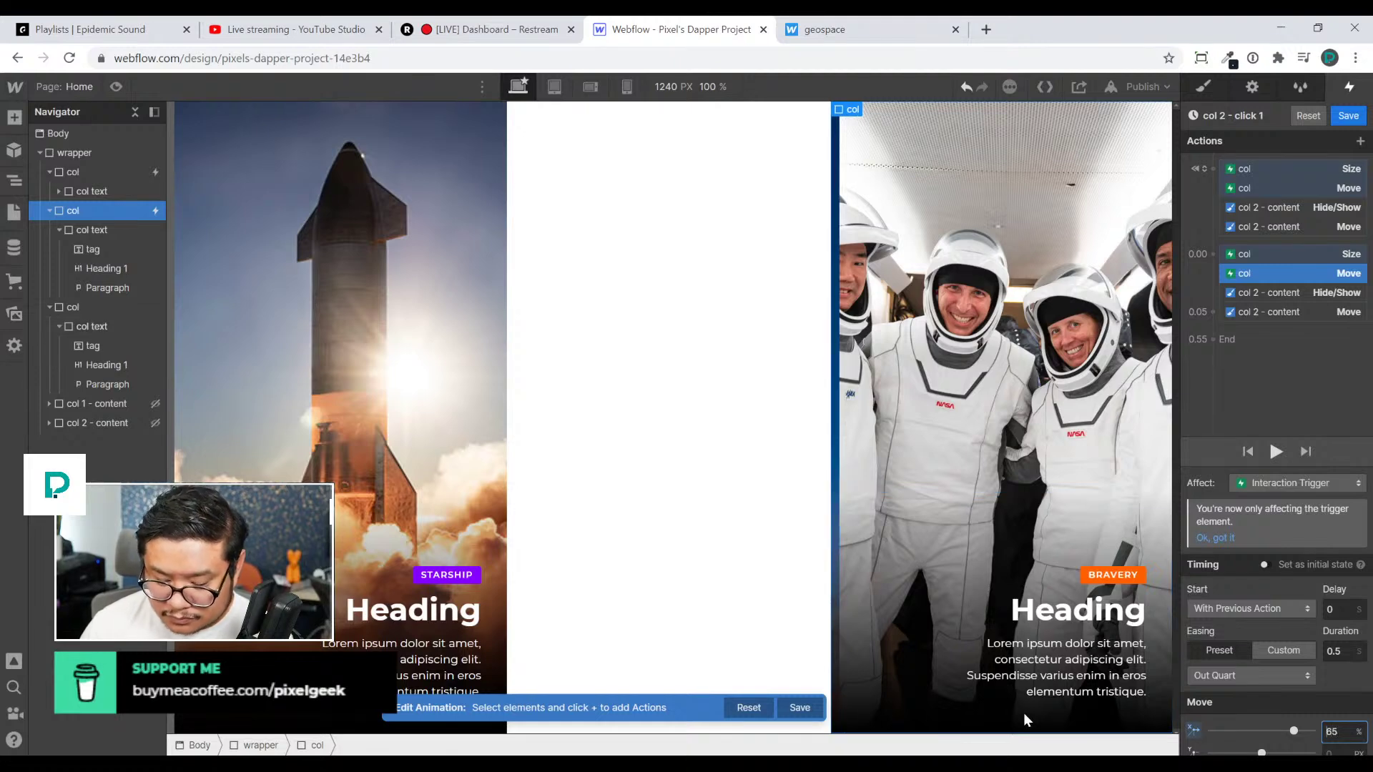
type("-")
key("Down")
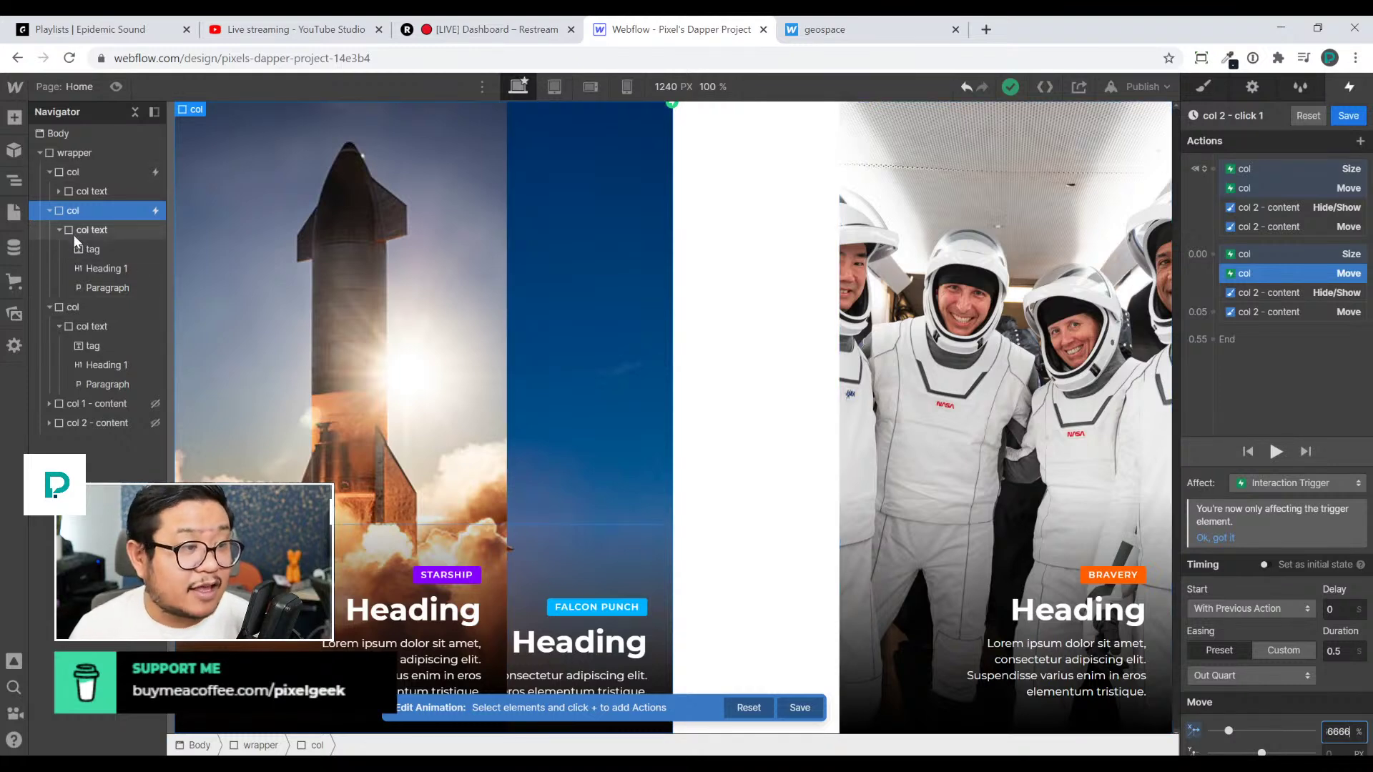
Add a Move action for the first column at 0.00 s with a horizontal offset of -100%
left_click(95, 170)
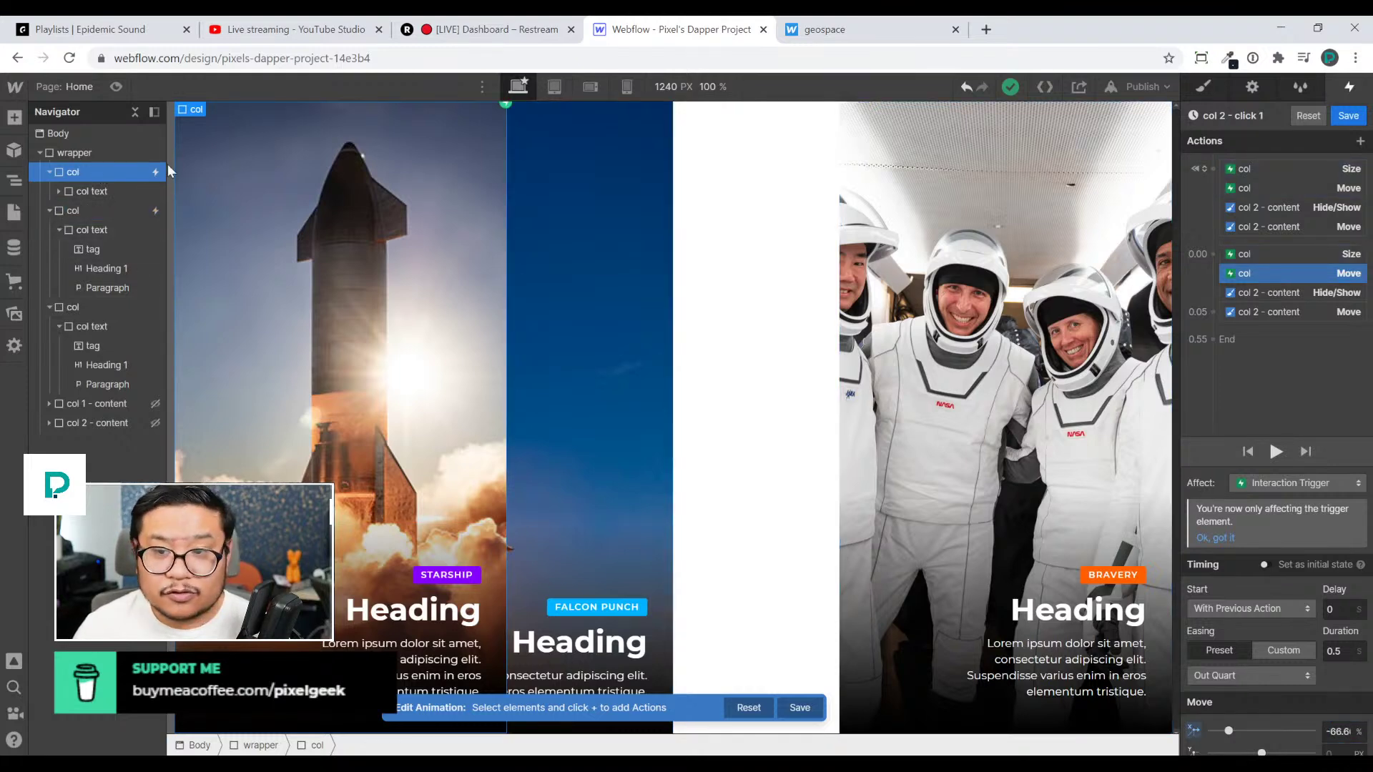
left_click(1213, 254)
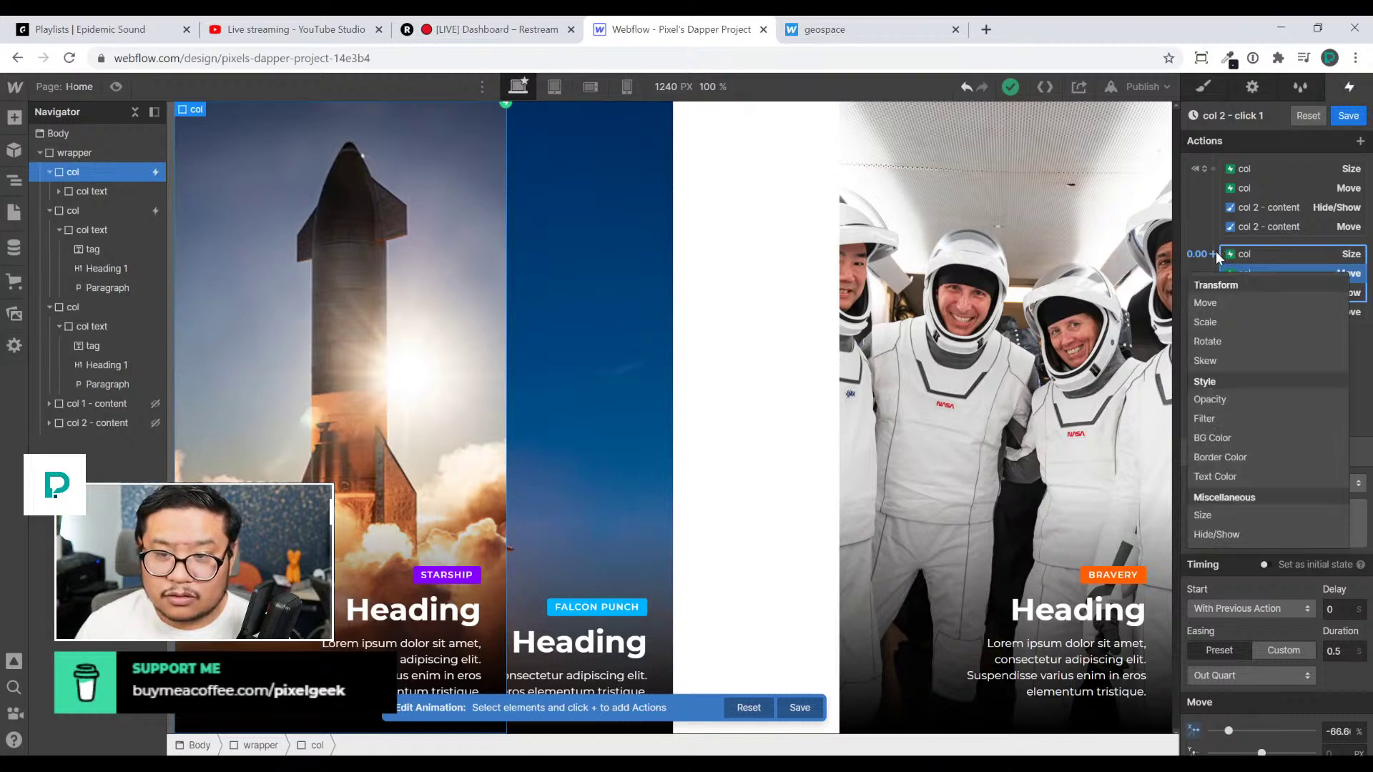
left_click(1236, 299)
scroll(1350, 617, "down", 2)
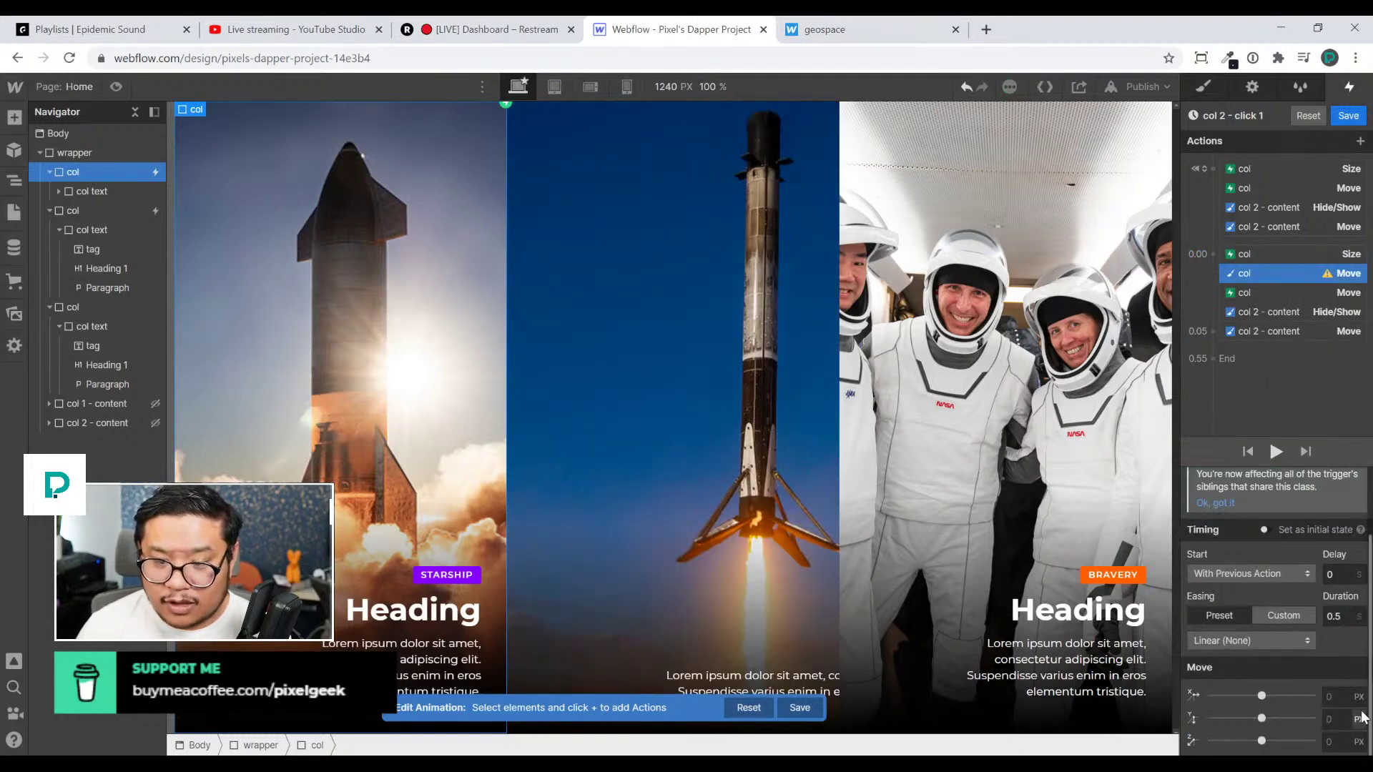
left_click(1333, 697)
type("-10")
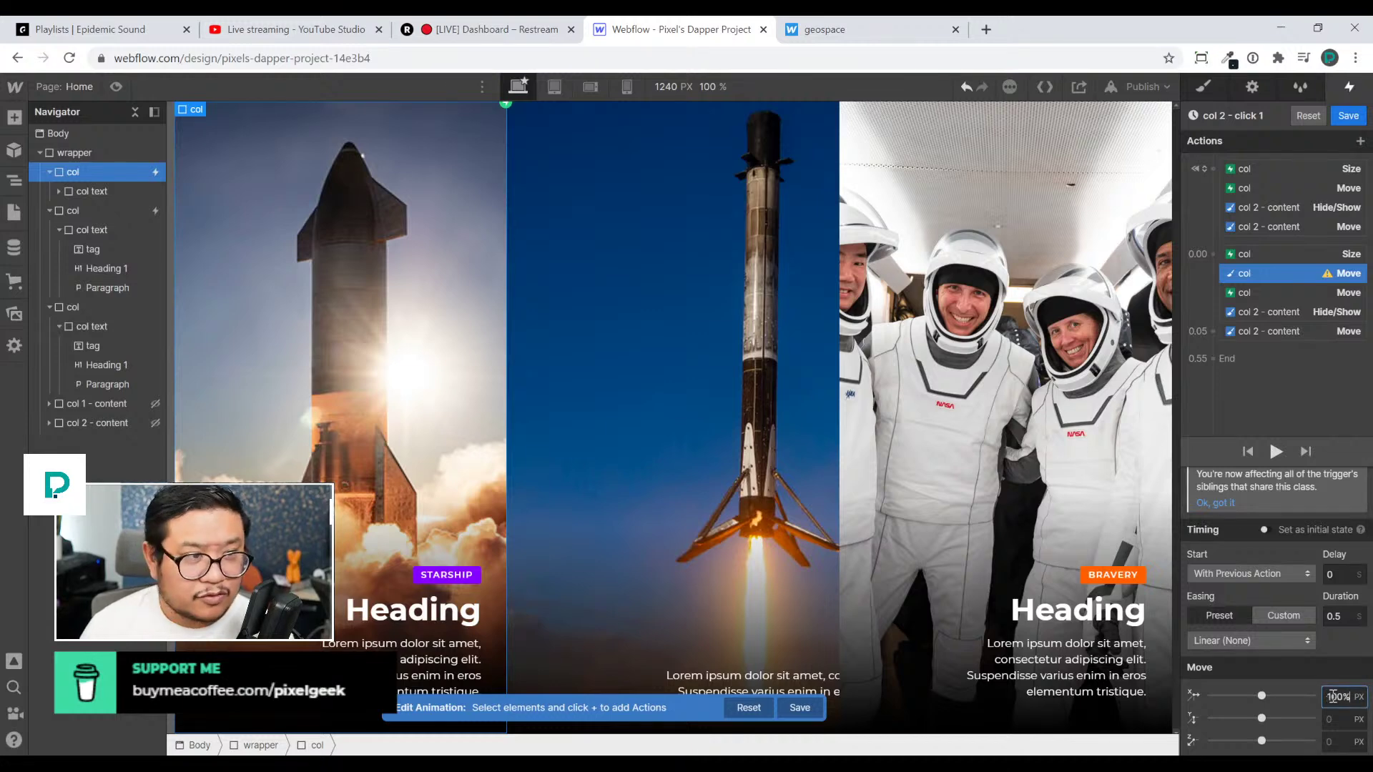
key("Return")
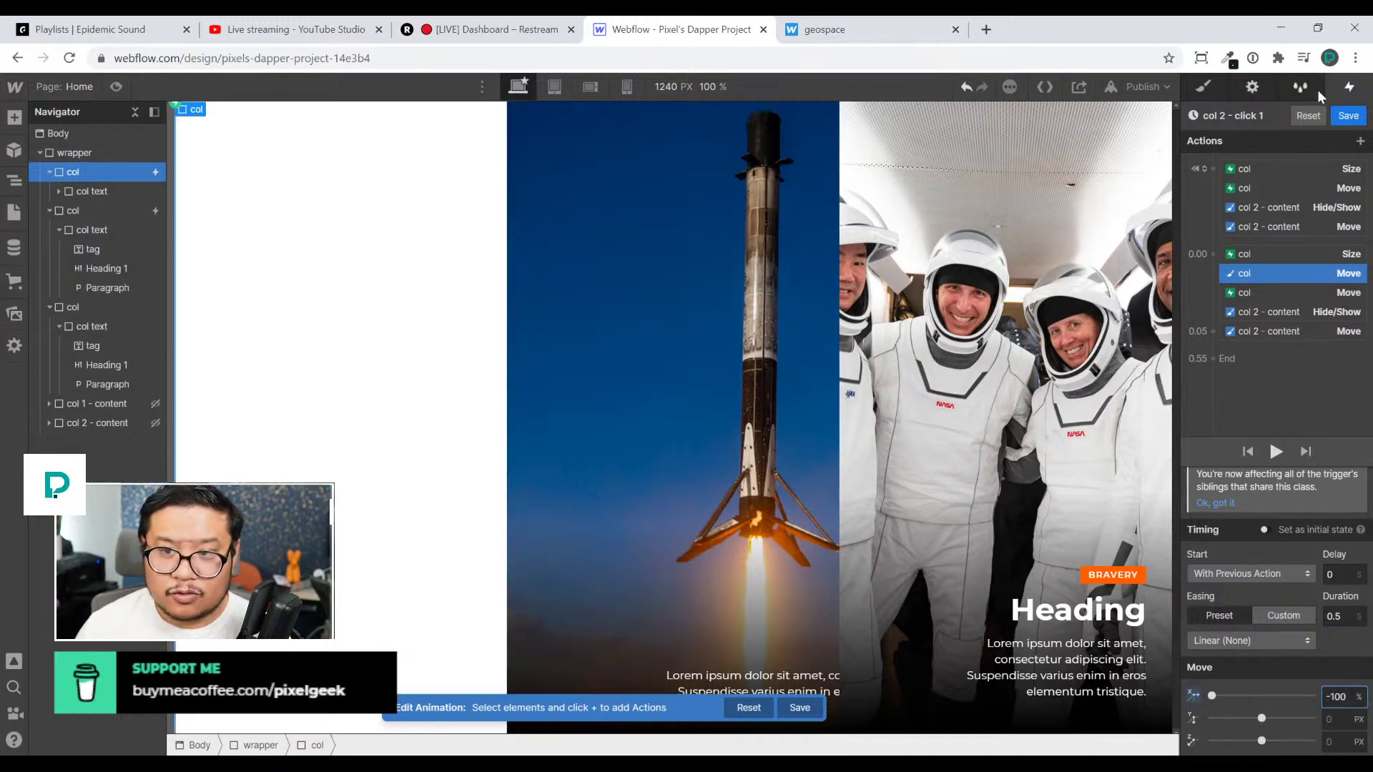
Set the first column's Move action easing to Out Quart and save the animation
scroll(1287, 572, "up", 1)
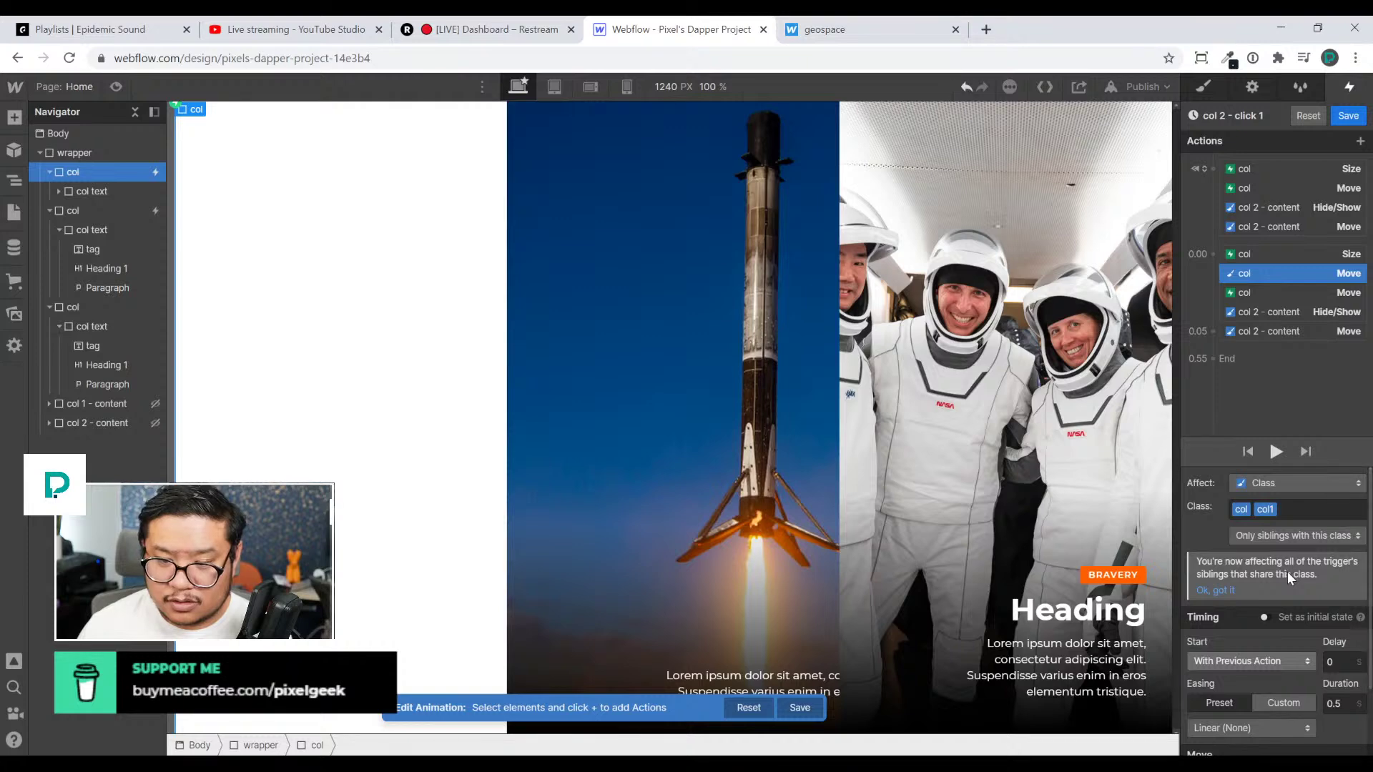
left_click(1258, 732)
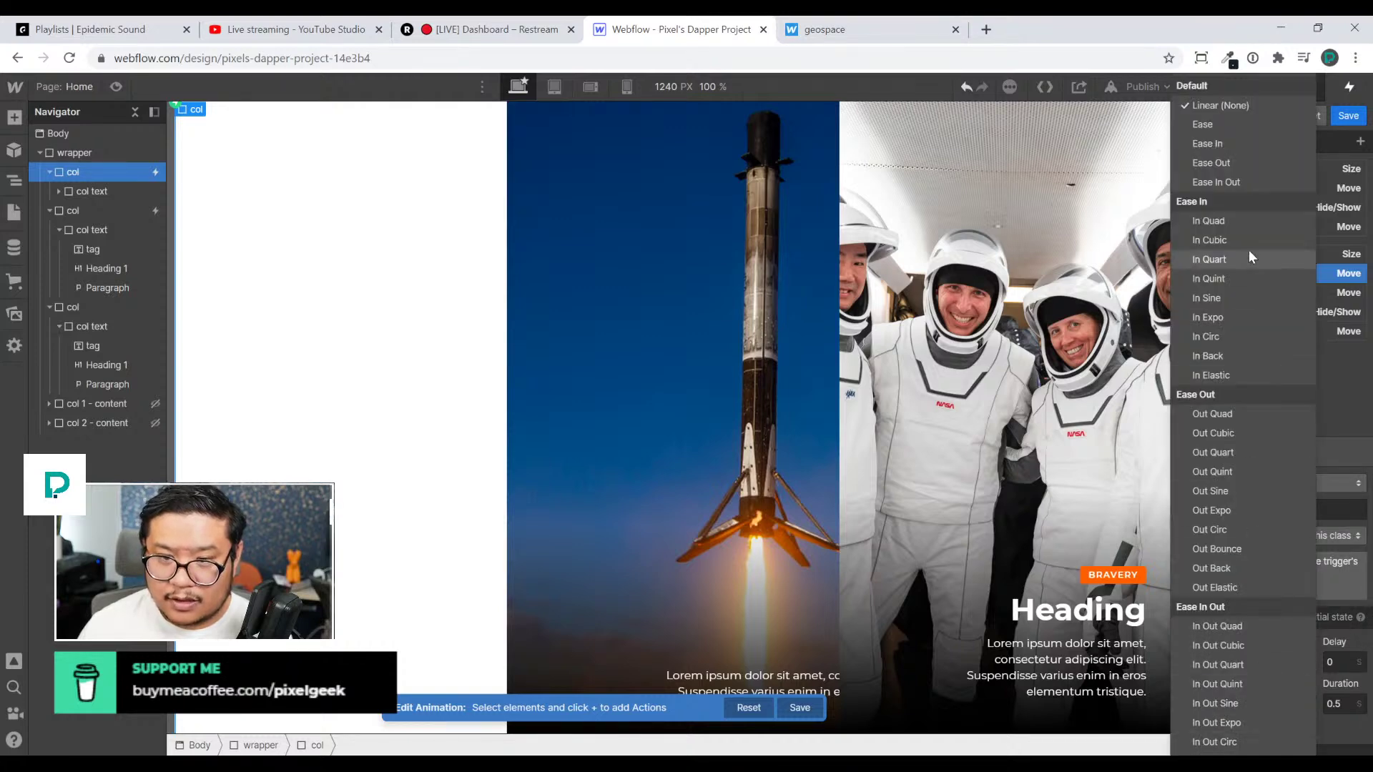
left_click(1234, 454)
left_click(1349, 115)
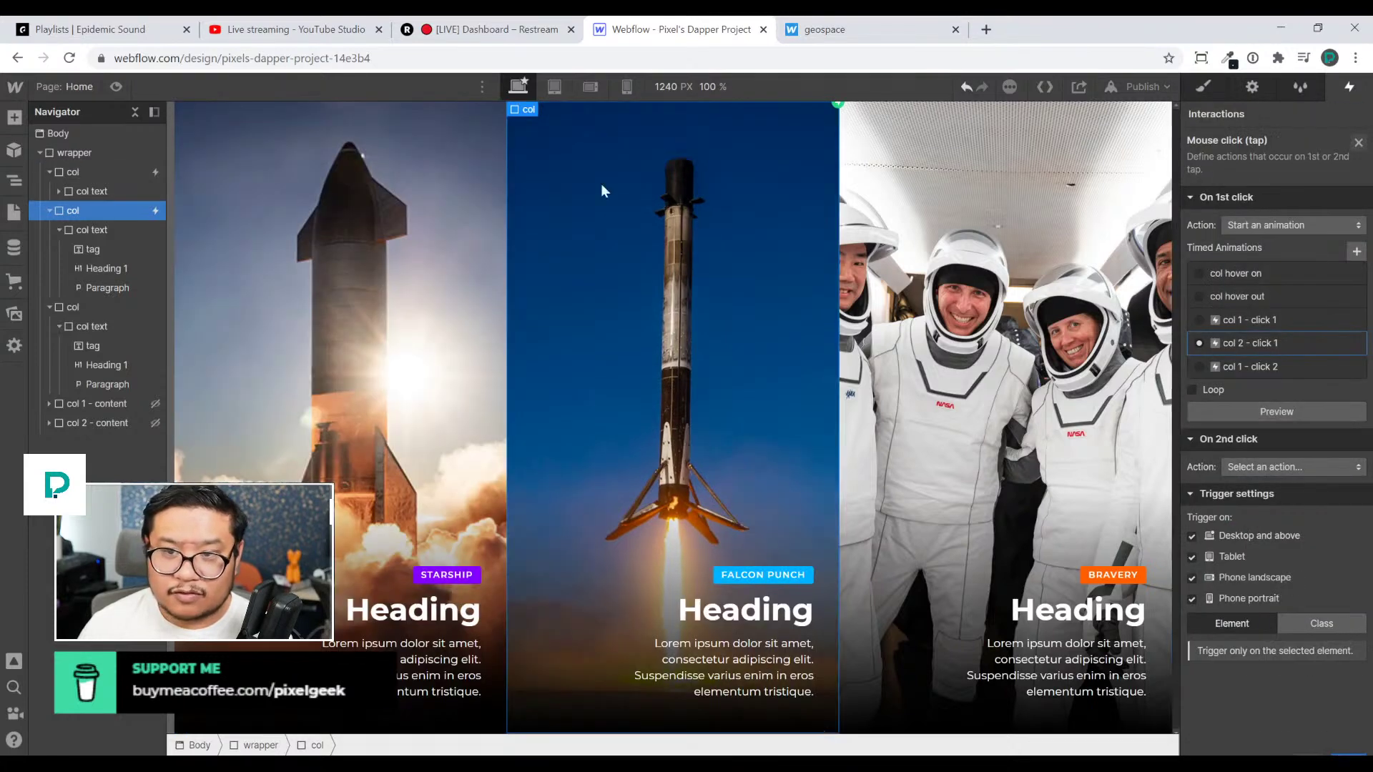
Preview the page and test how the first and second columns move when the Falcon Punch column is clicked
left_click(116, 87)
left_click(659, 327)
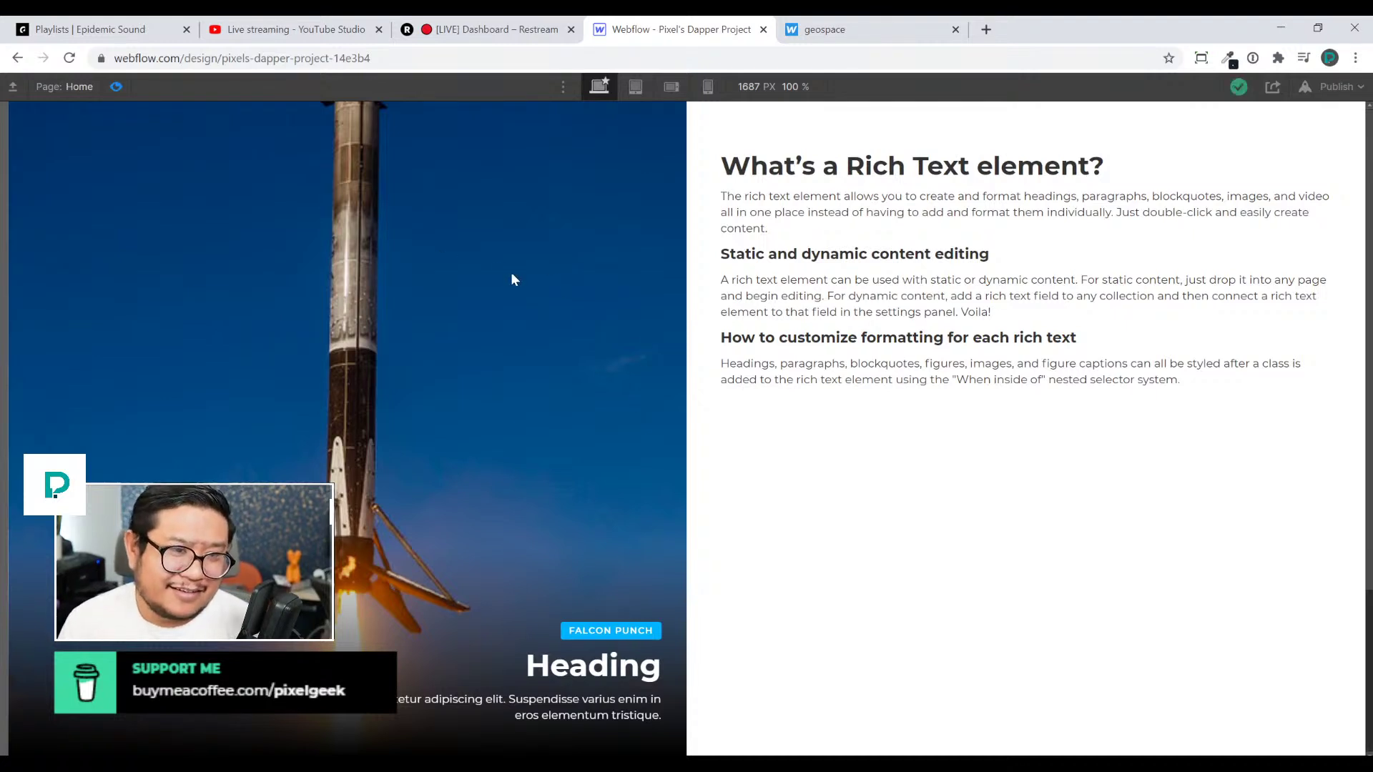
left_click(116, 87)
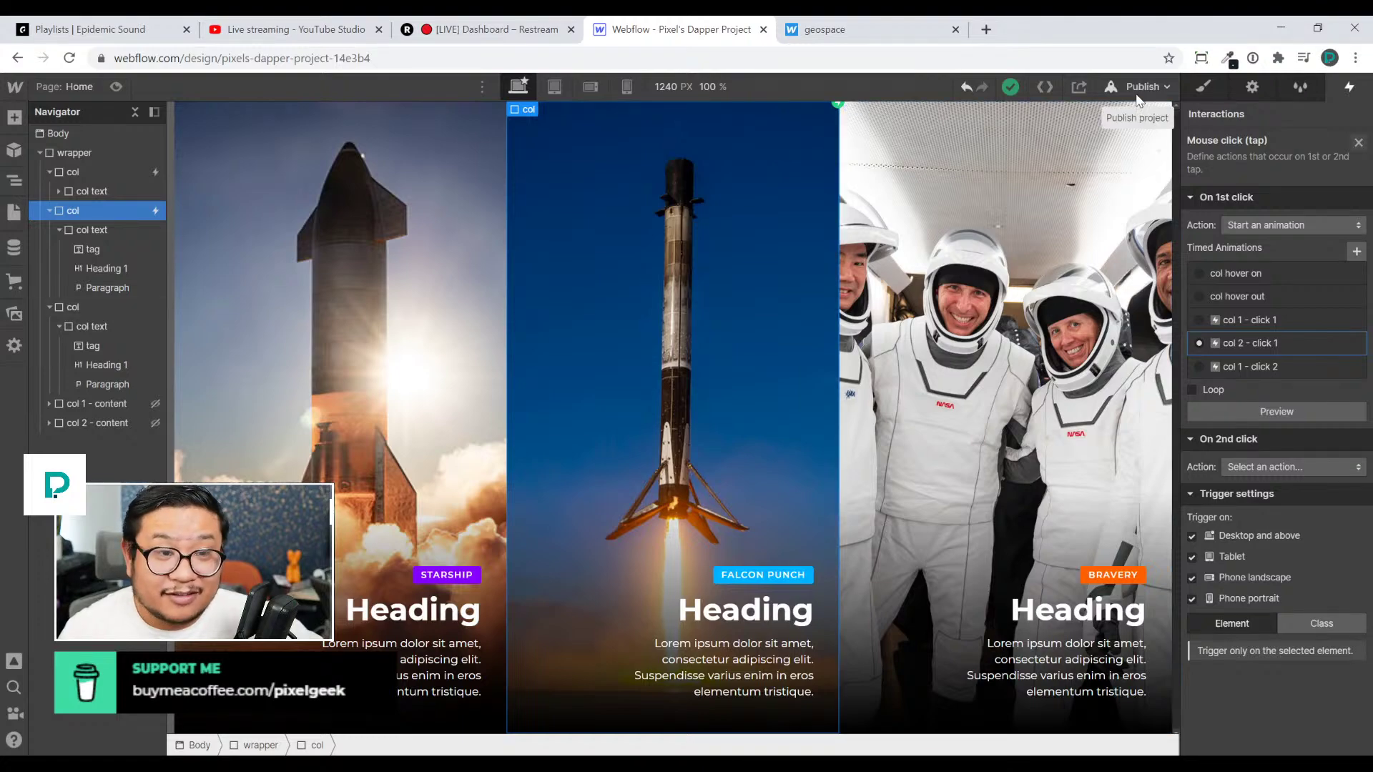
Copy the geospace site's URL and post it in the YouTube Studio live chat
left_click(847, 34)
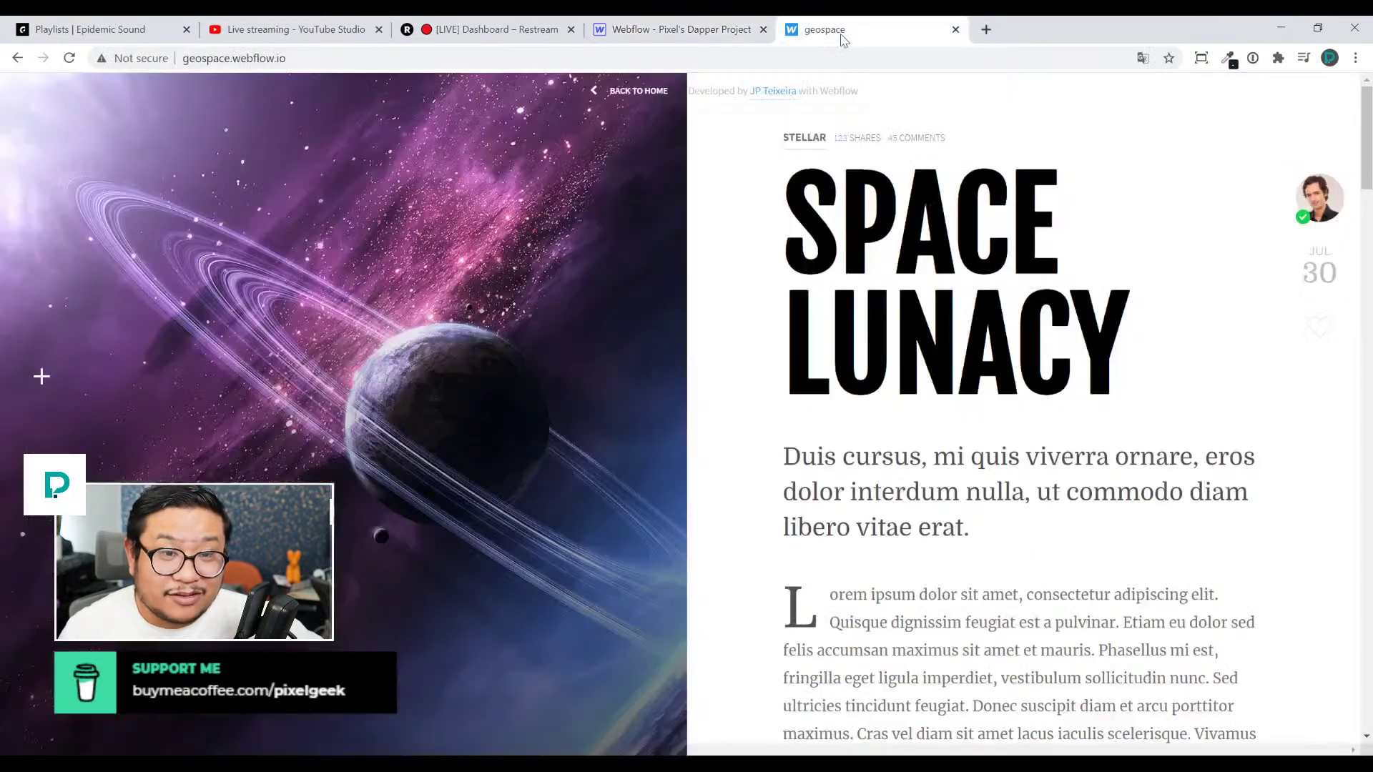
left_click(694, 32)
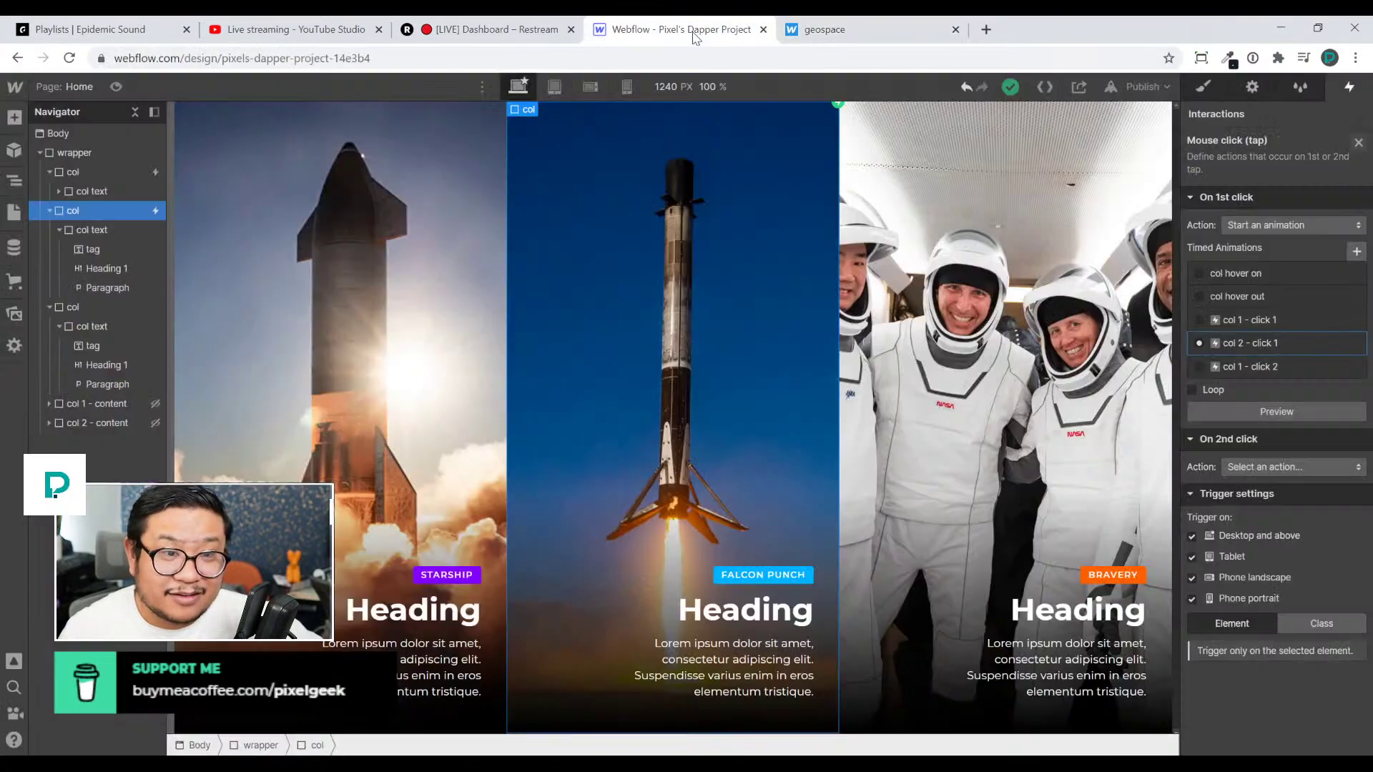
left_click(832, 40)
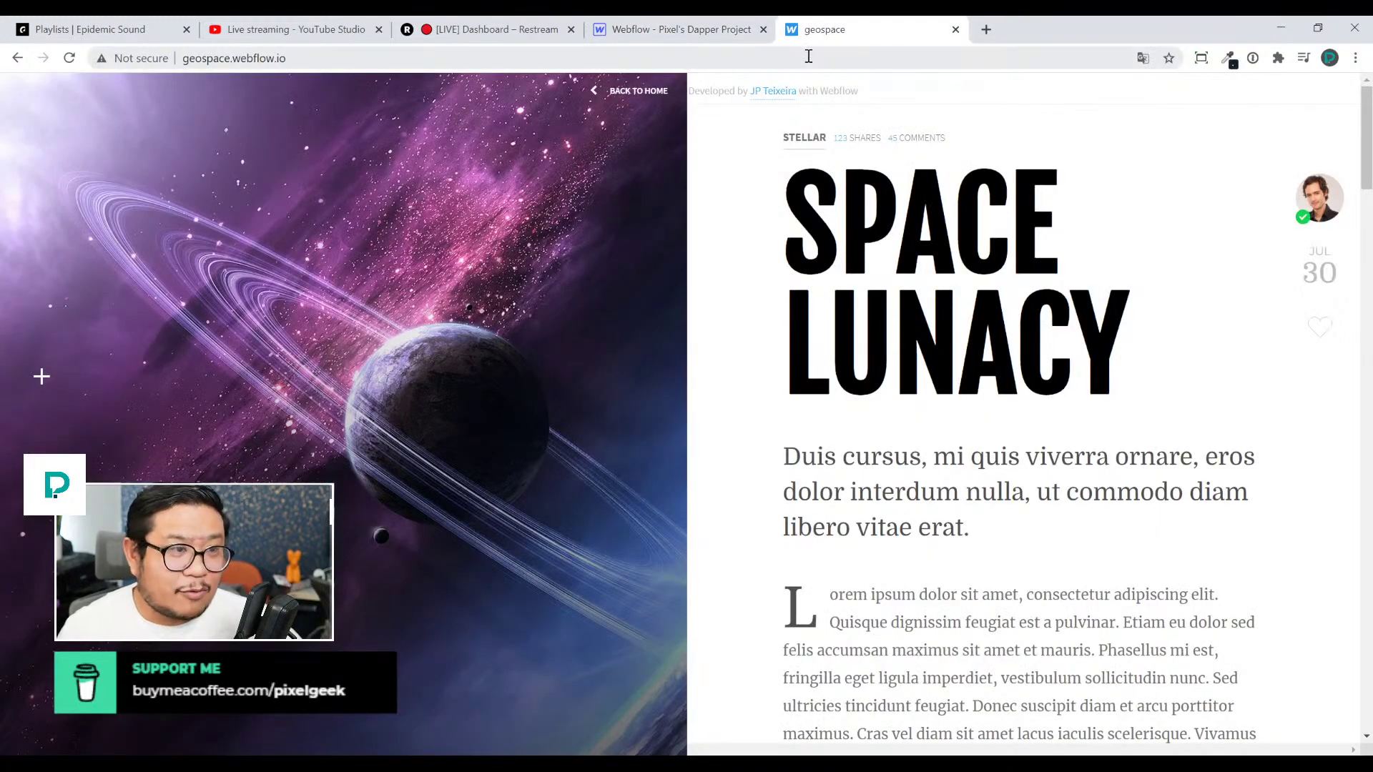
left_click(808, 55)
key("ctrl+c")
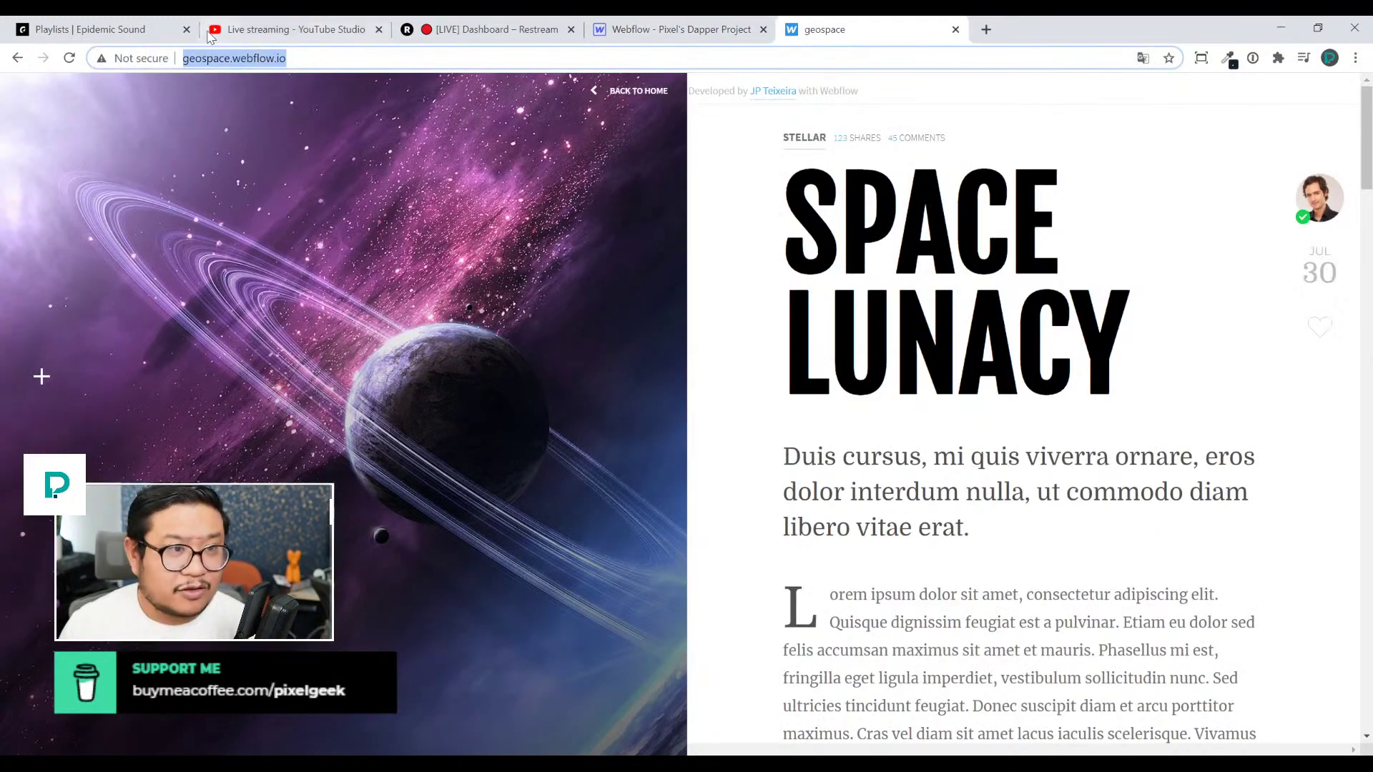
left_click(231, 29)
left_click(1257, 699)
key("ctrl+v")
key("Return")
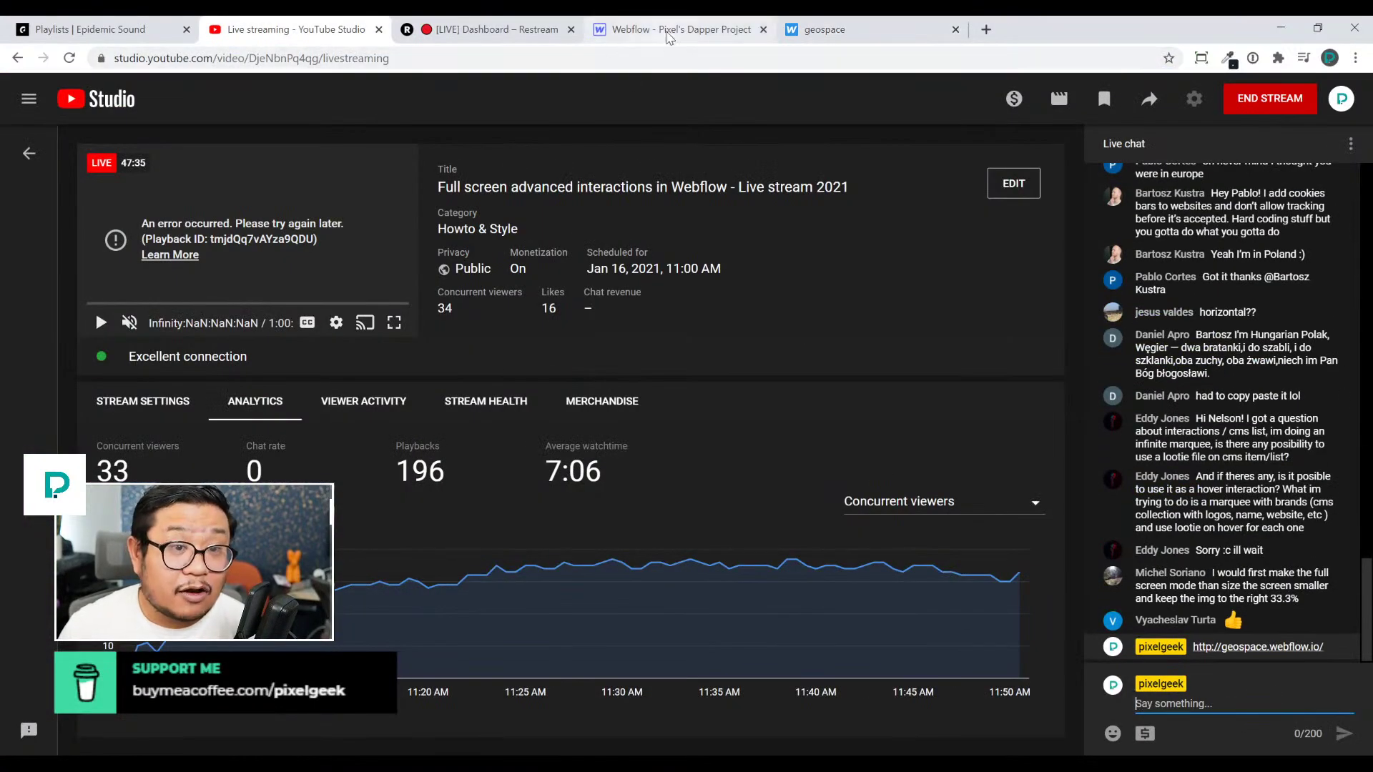
Switch back to Webflow and publish the project to its webflow.io subdomain
left_click(671, 33)
left_click(20, 84)
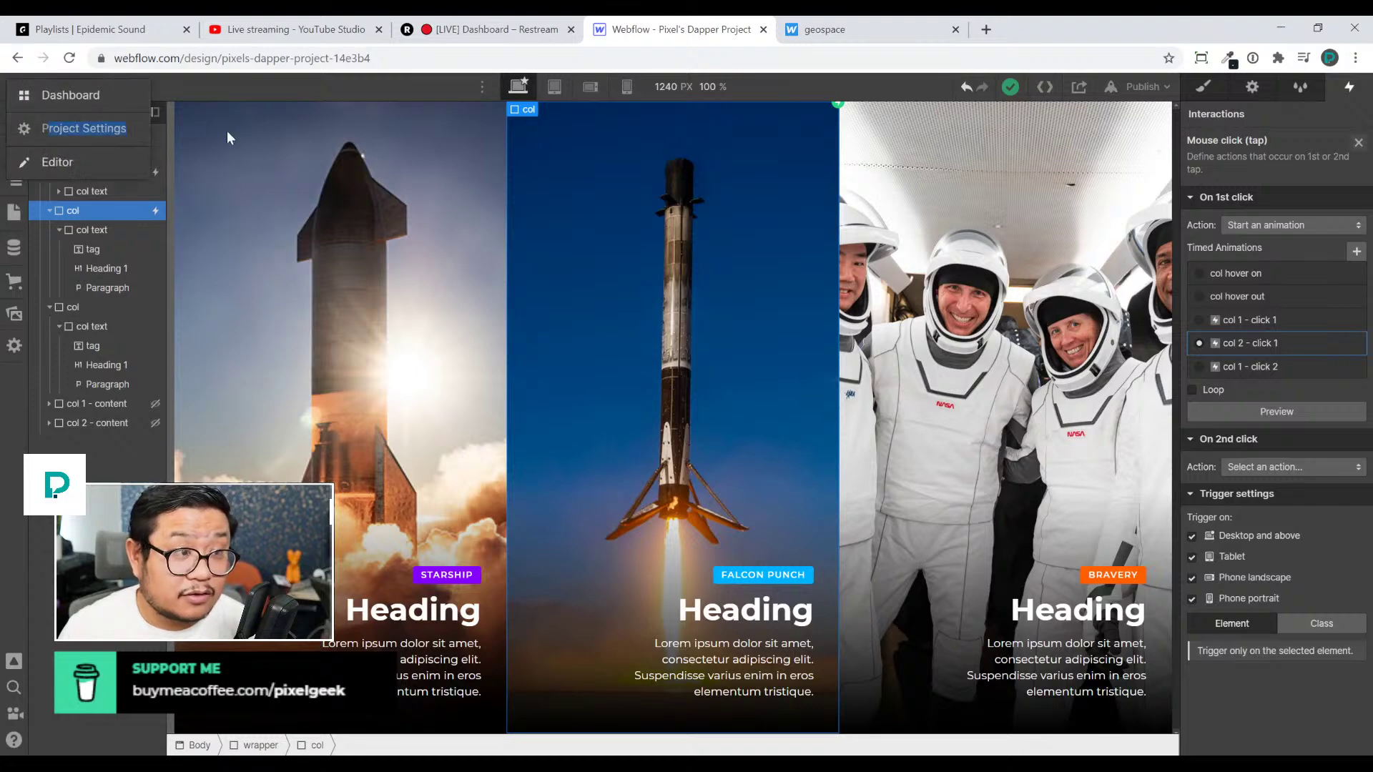
left_click(1142, 86)
left_click(1045, 287)
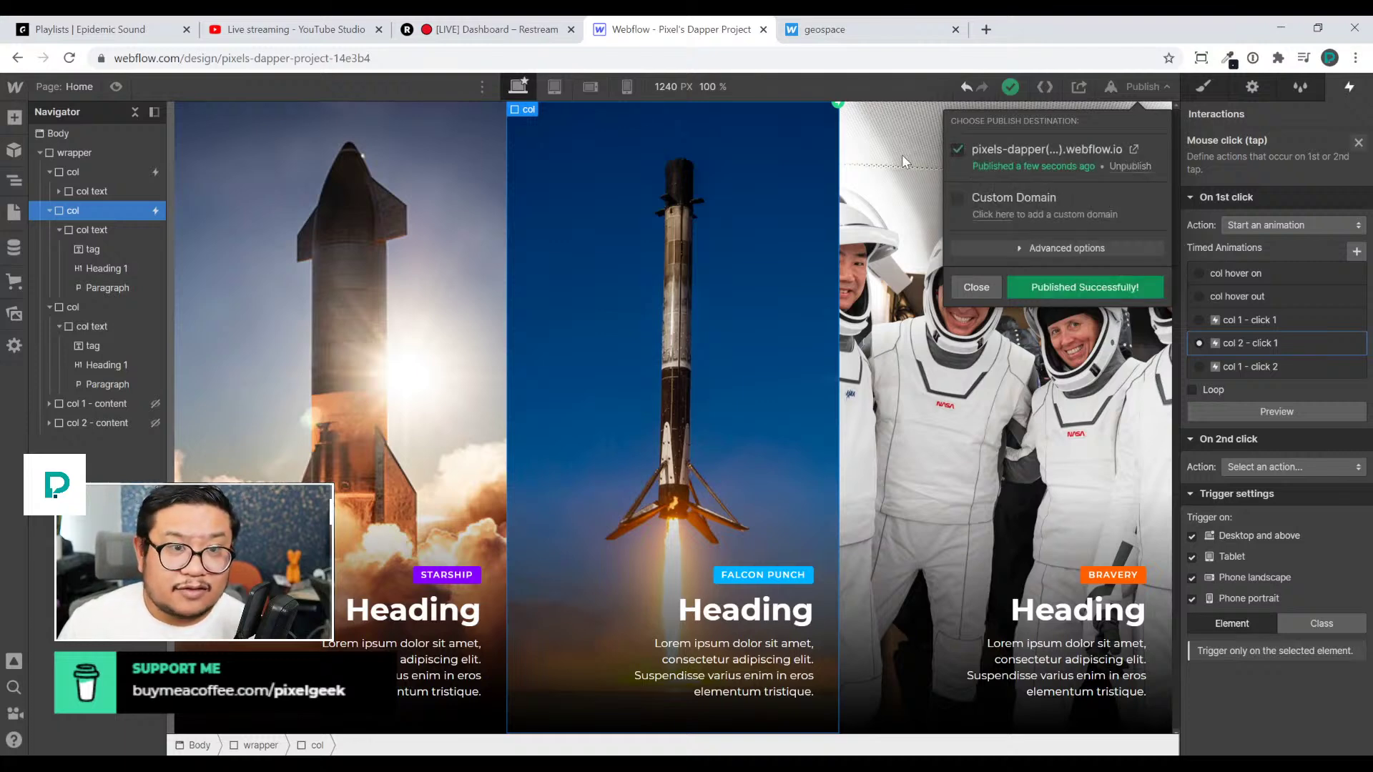
left_click(293, 29)
type("https://pixels-dapper-project-14e3b4.webflow.io/")
key("Return")
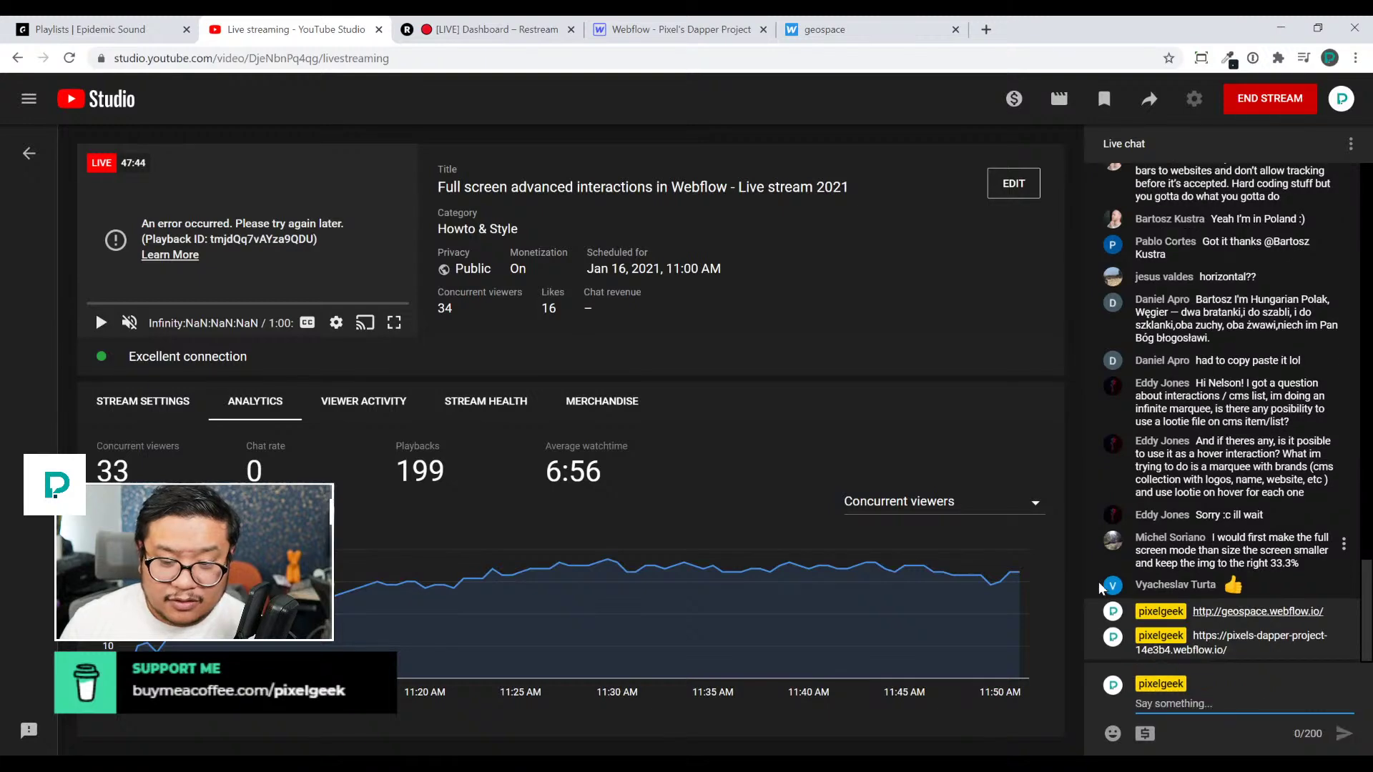
Return to Webflow and open the project's settings
left_click(679, 30)
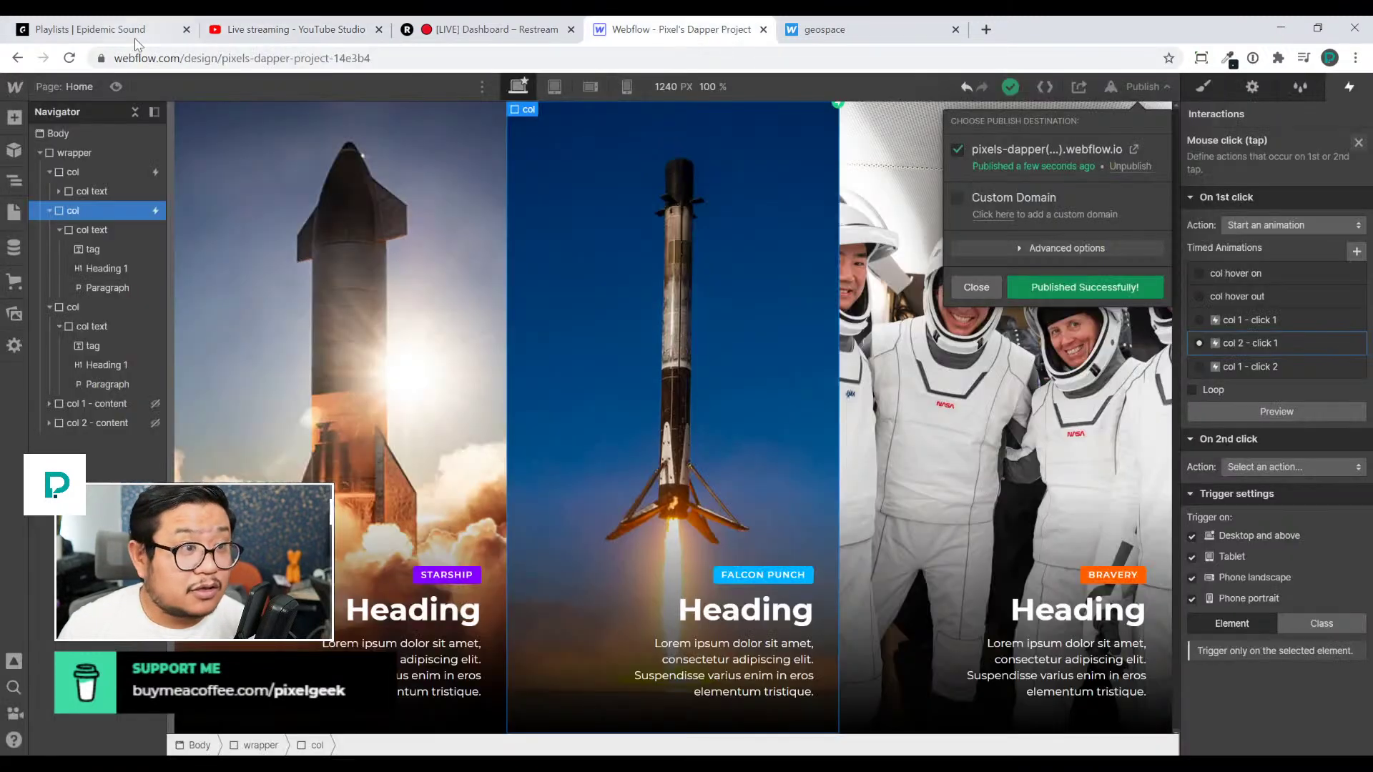
left_click(16, 86)
left_click(58, 130)
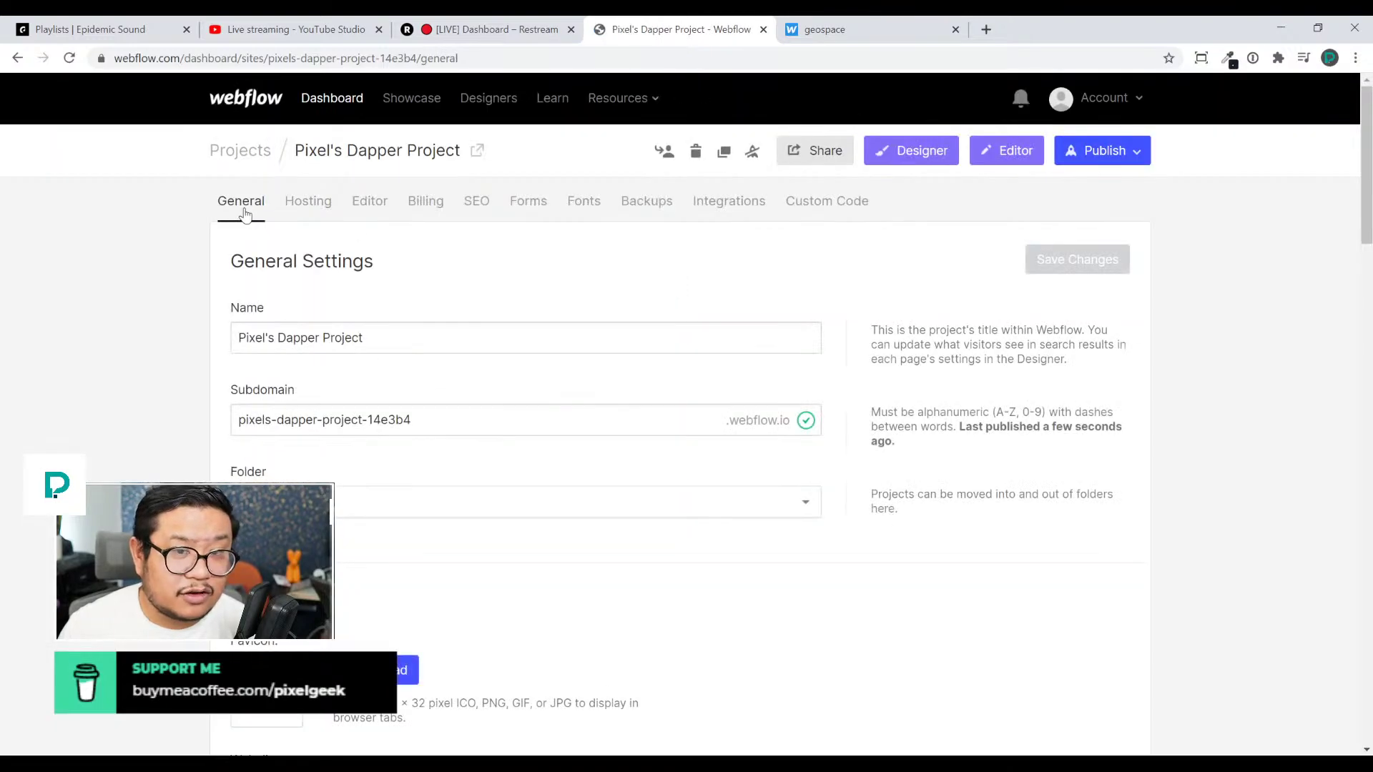
Look through the project's general settings down to the website password, Showcase and Webflow Branding sections
scroll(466, 462, "down", 13)
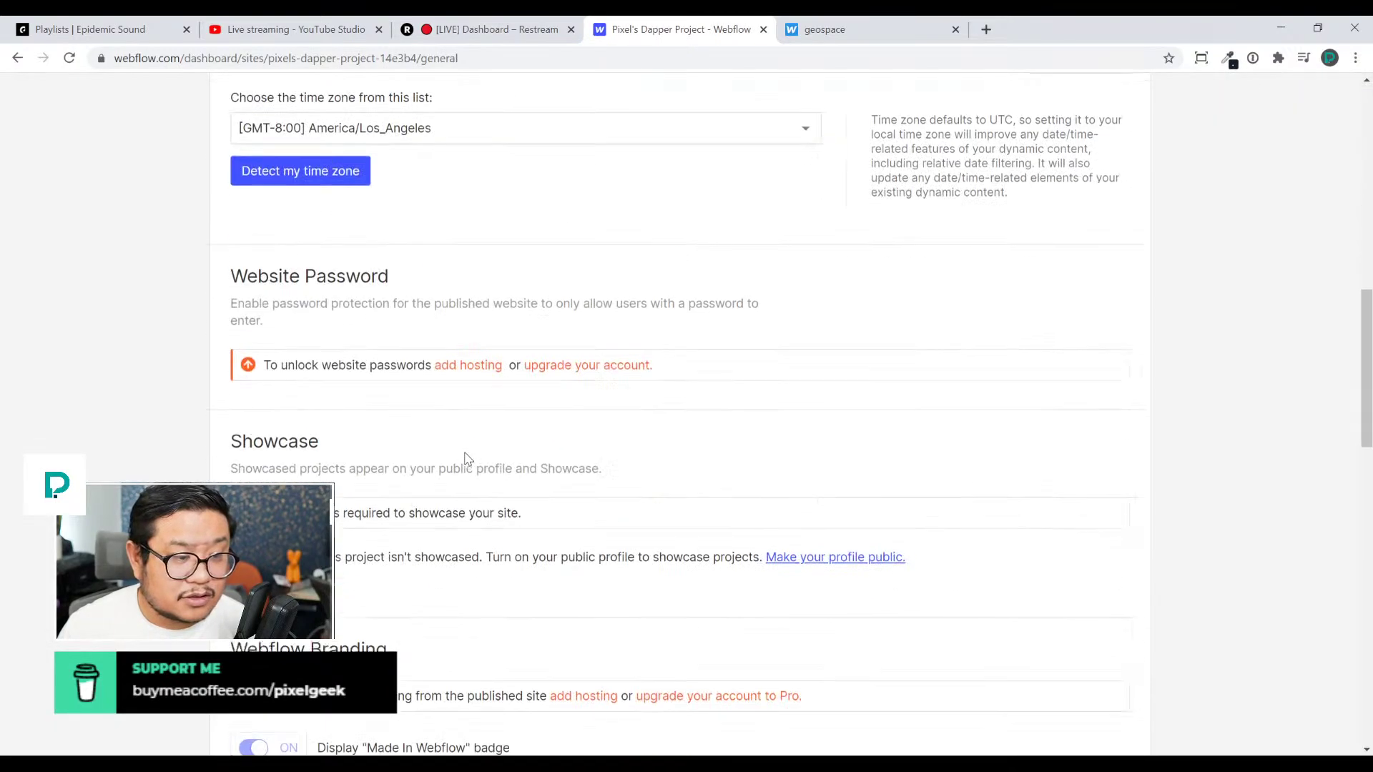
scroll(466, 458, "down", 4)
scroll(397, 275, "up", 3)
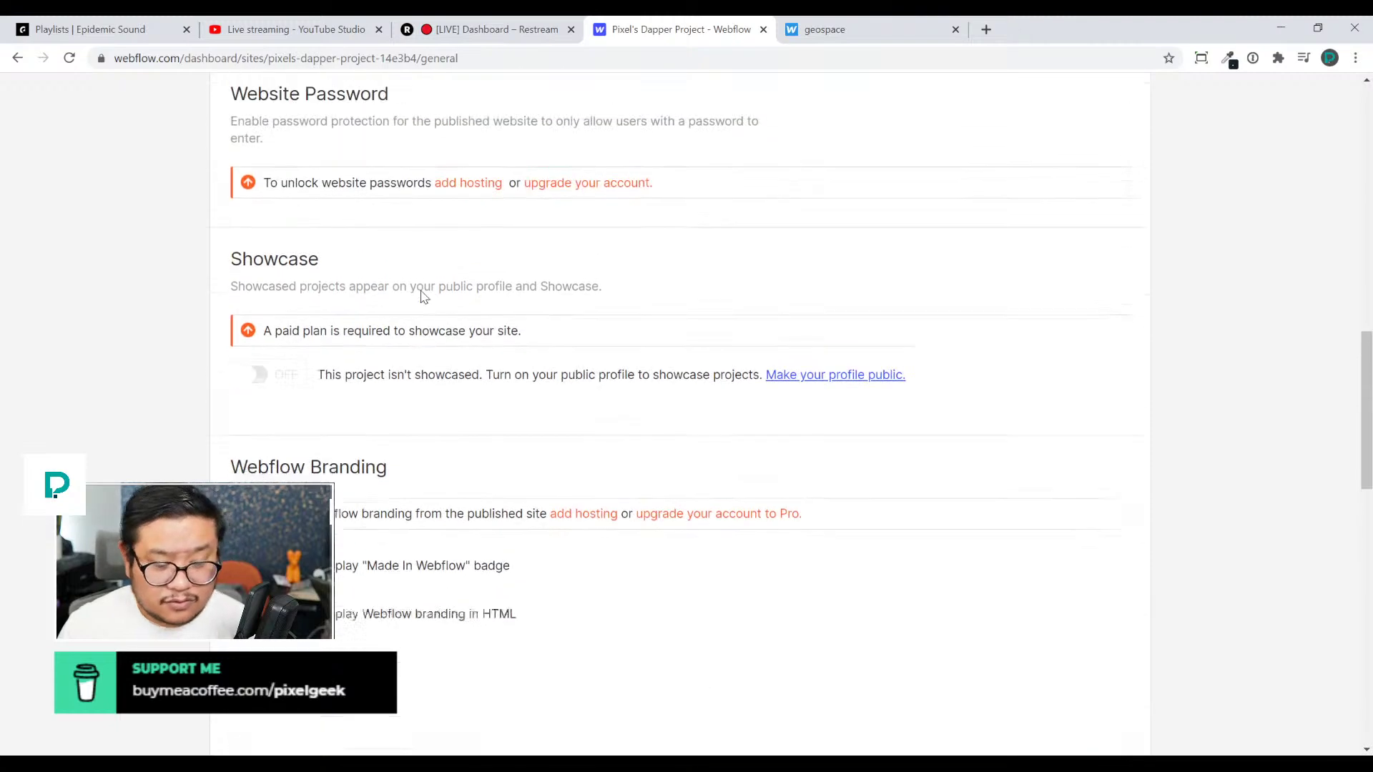
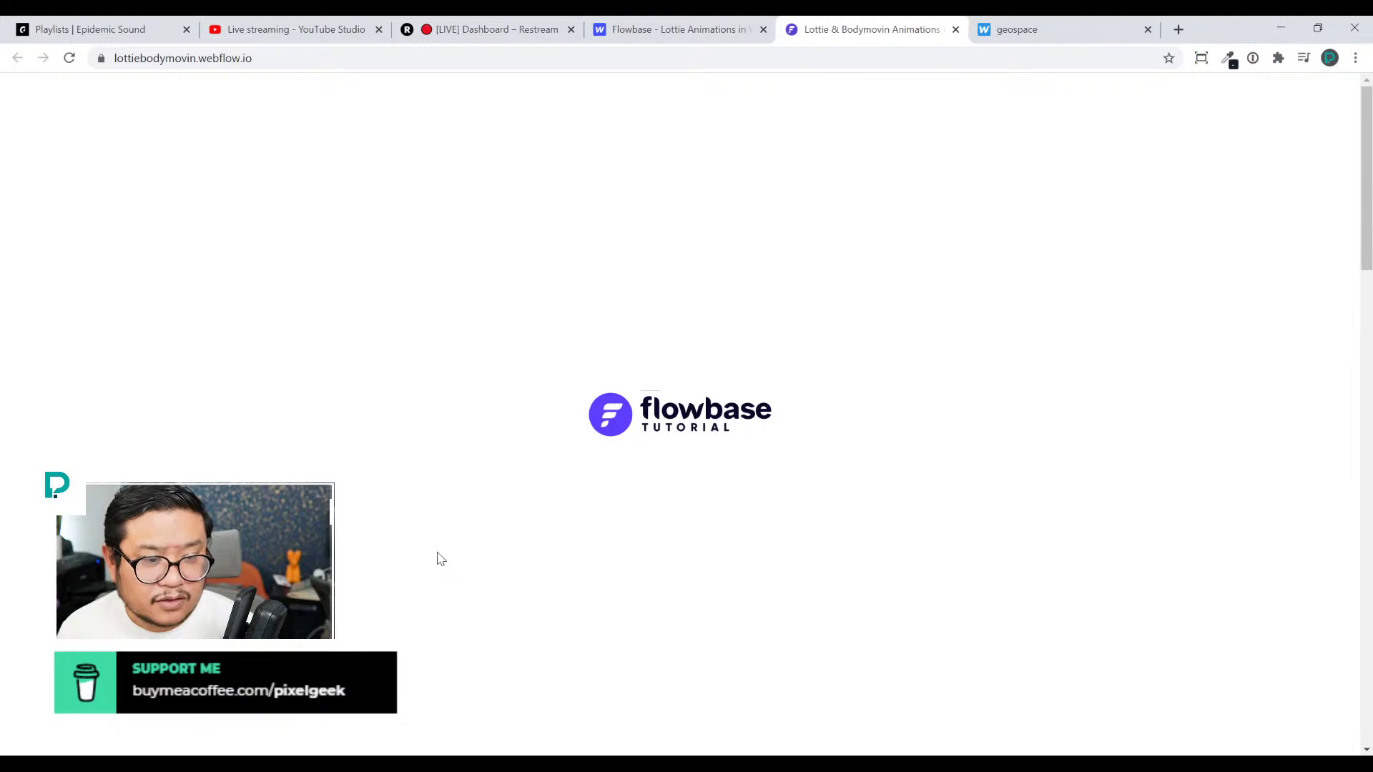
Inspect the car animation on the Lottie & Bodymovin page with the browser's developer tools and examine its SVG group and path markup
scroll(462, 399, "down", 3)
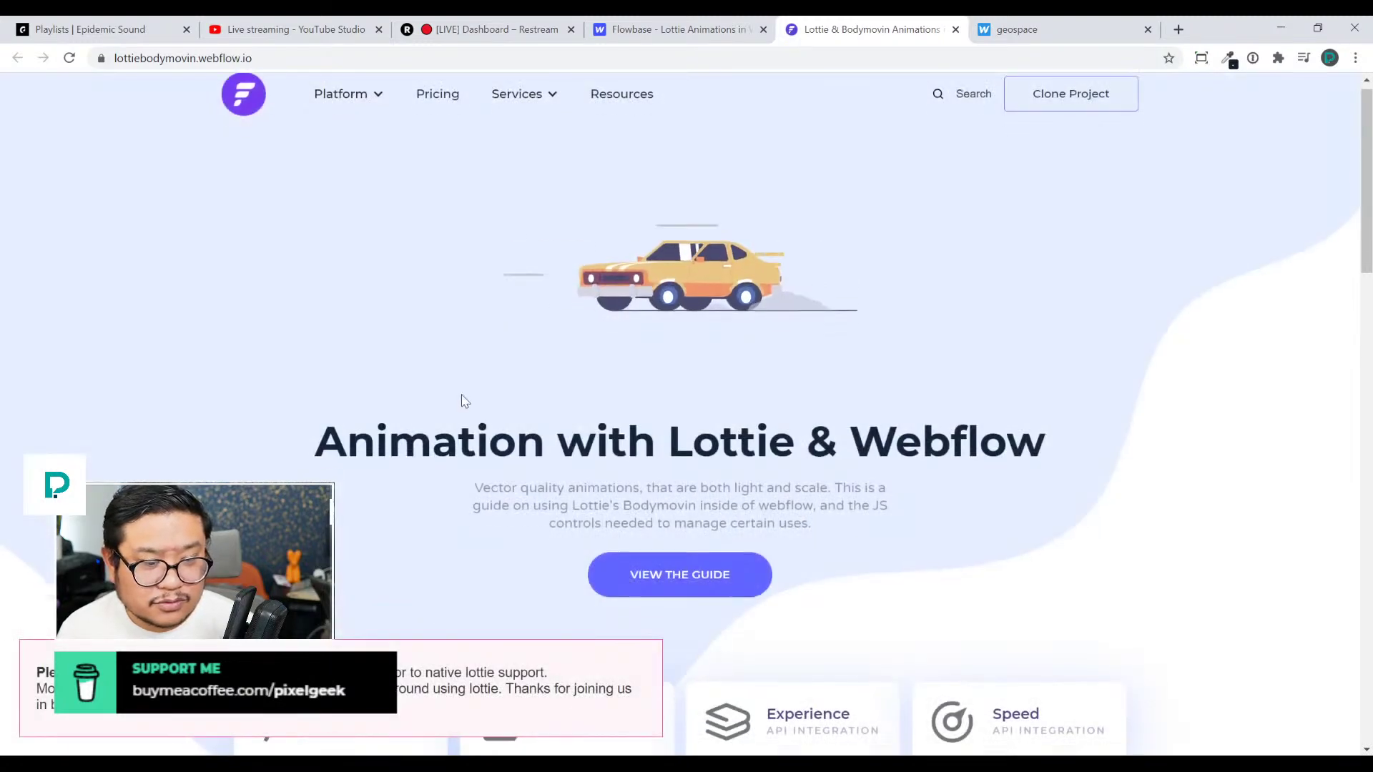
scroll(461, 400, "up", 3)
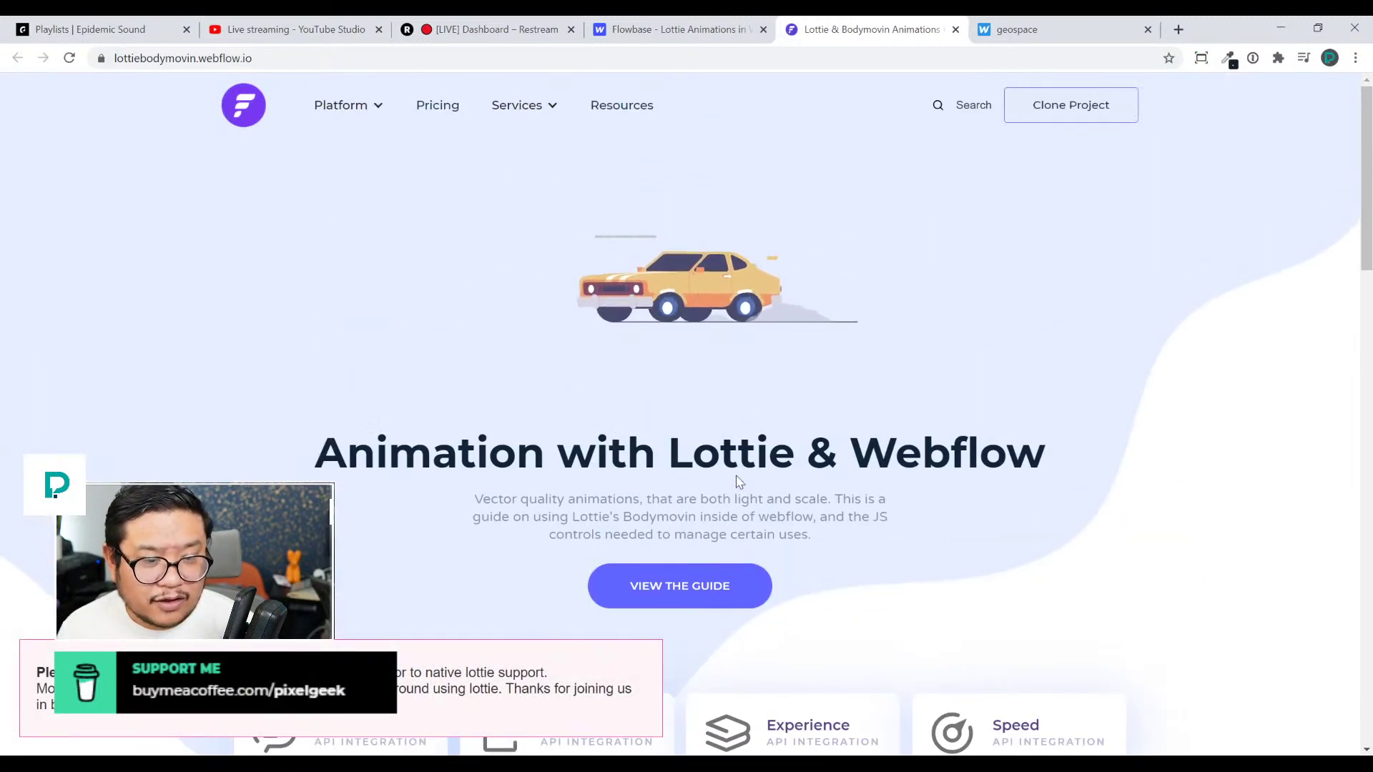
key("ctrl+shift+i")
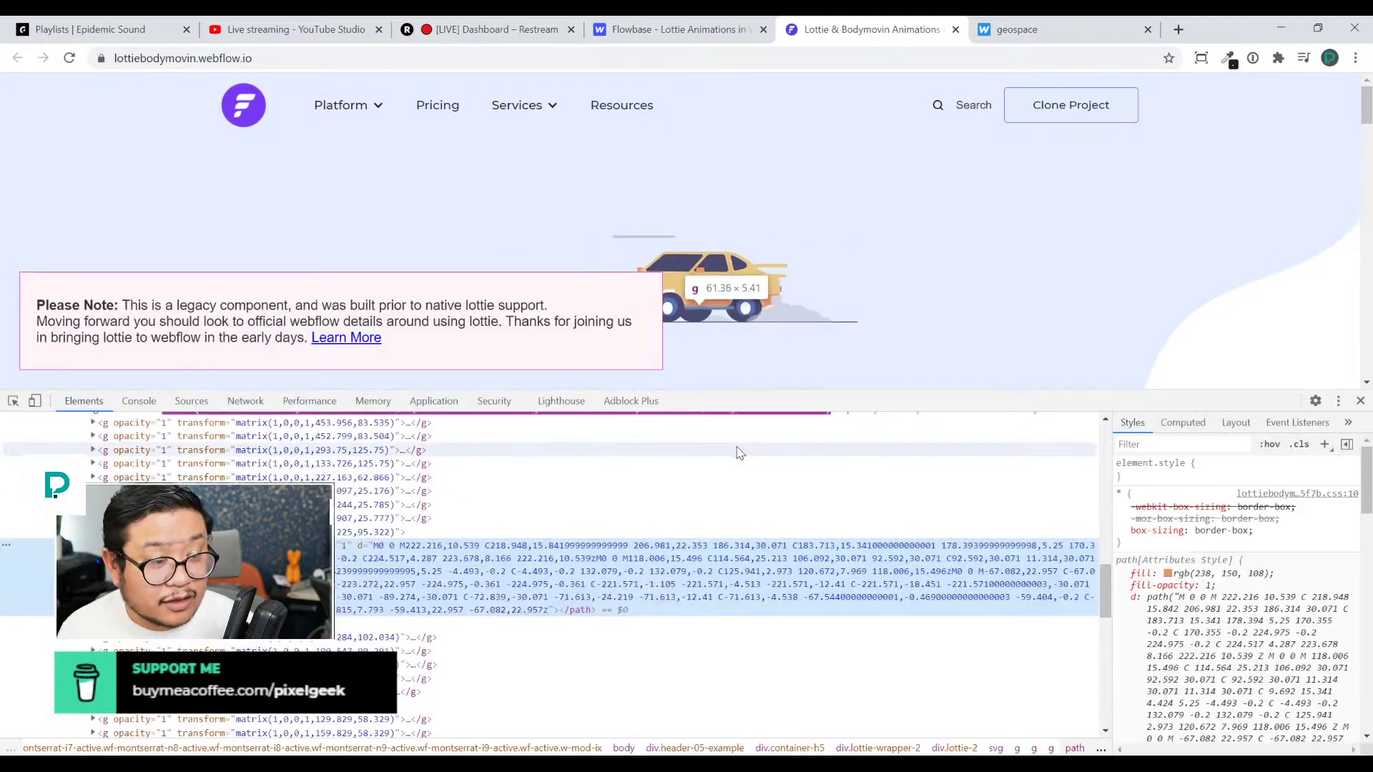
scroll(401, 559, "up", 4)
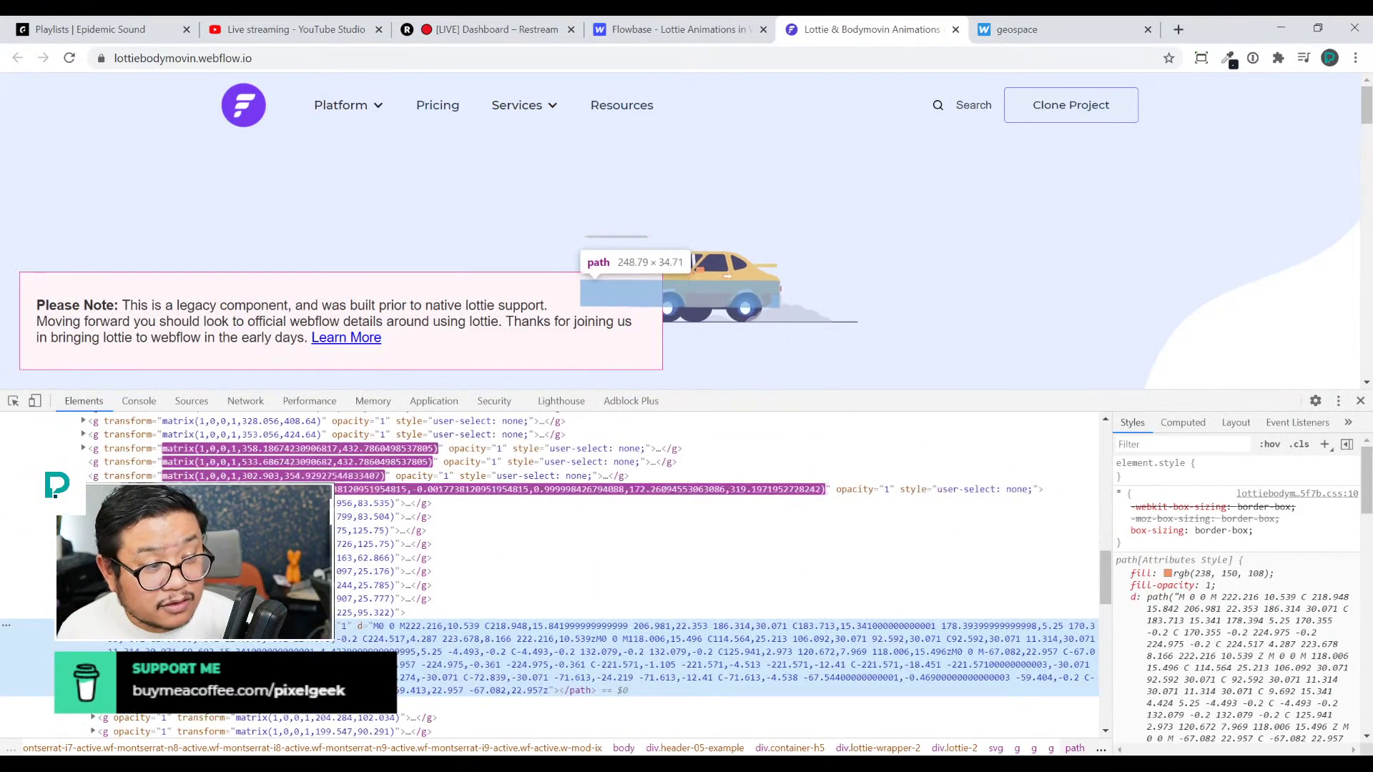
scroll(402, 558, "up", 5)
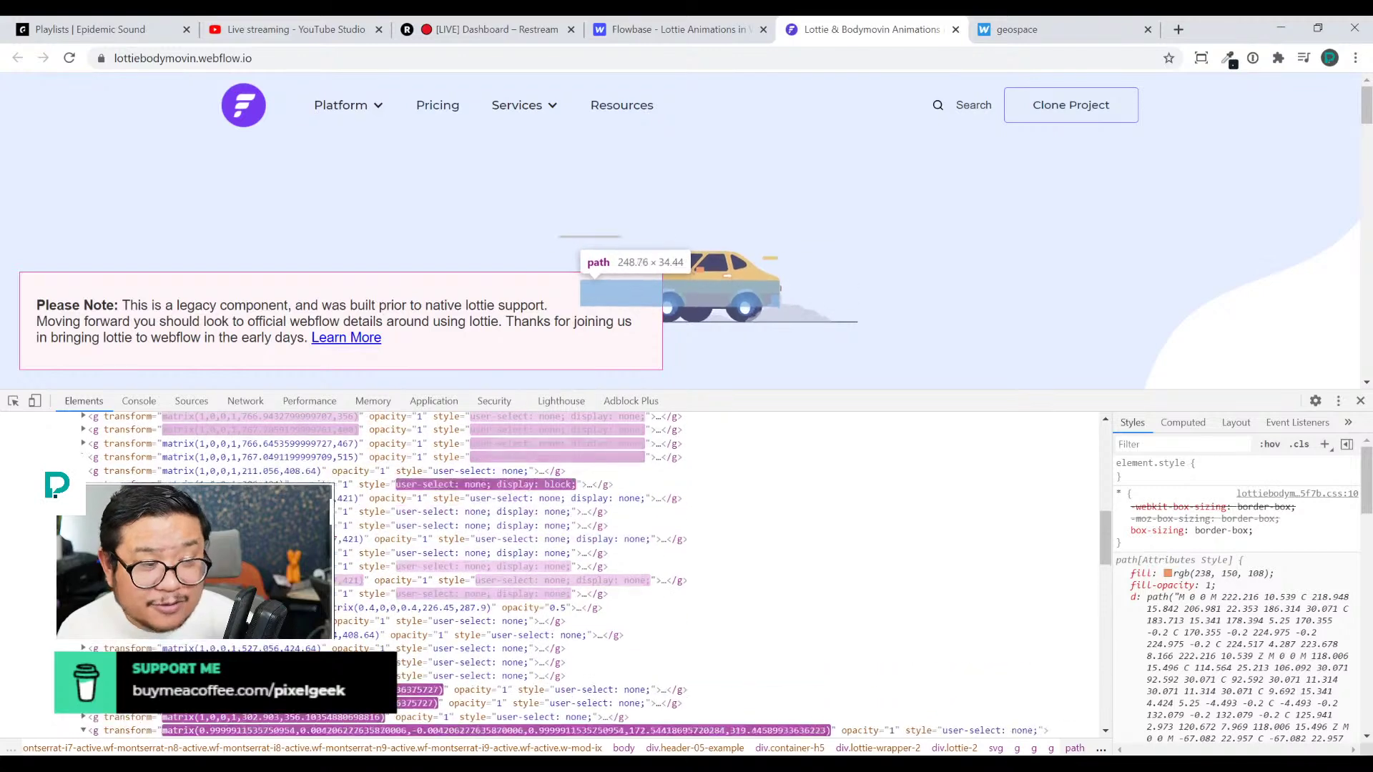
scroll(401, 558, "up", 8)
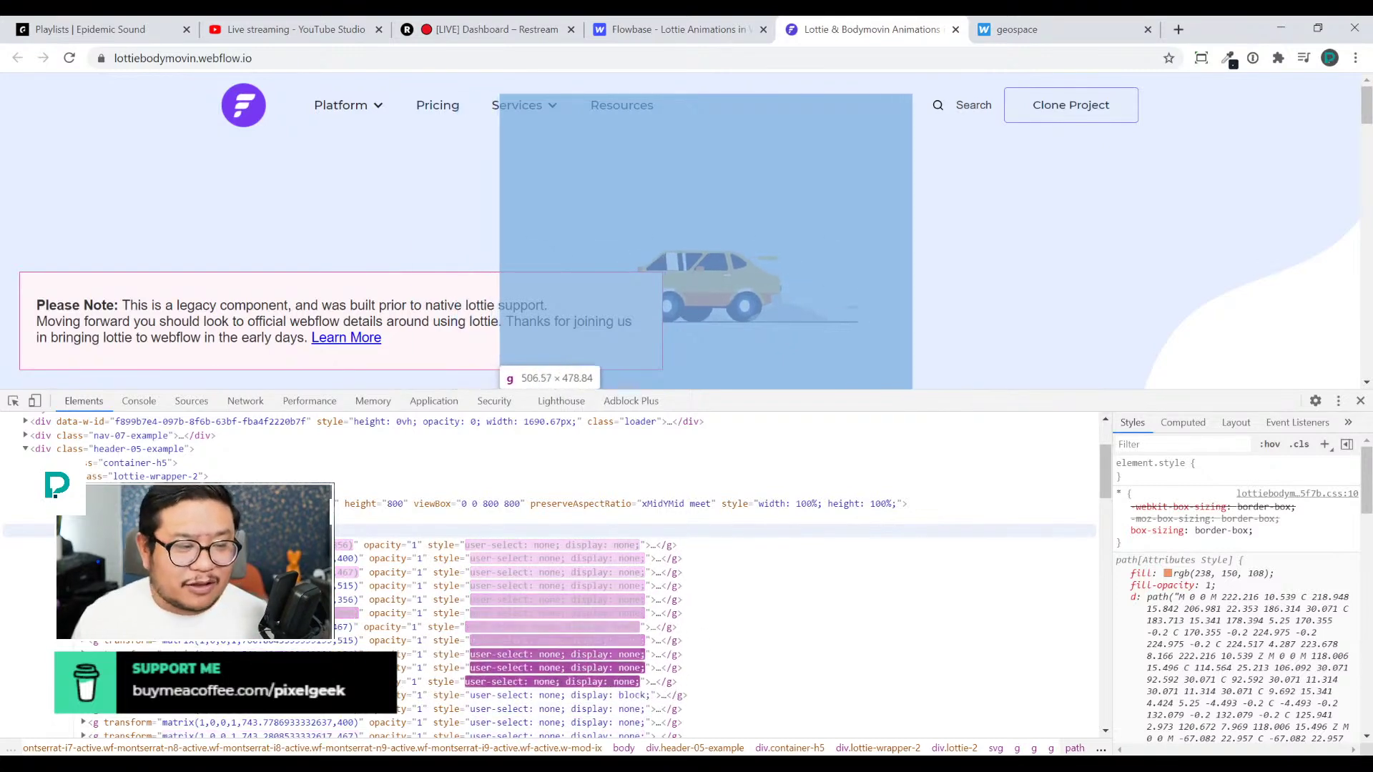
scroll(550, 585, "down", 2)
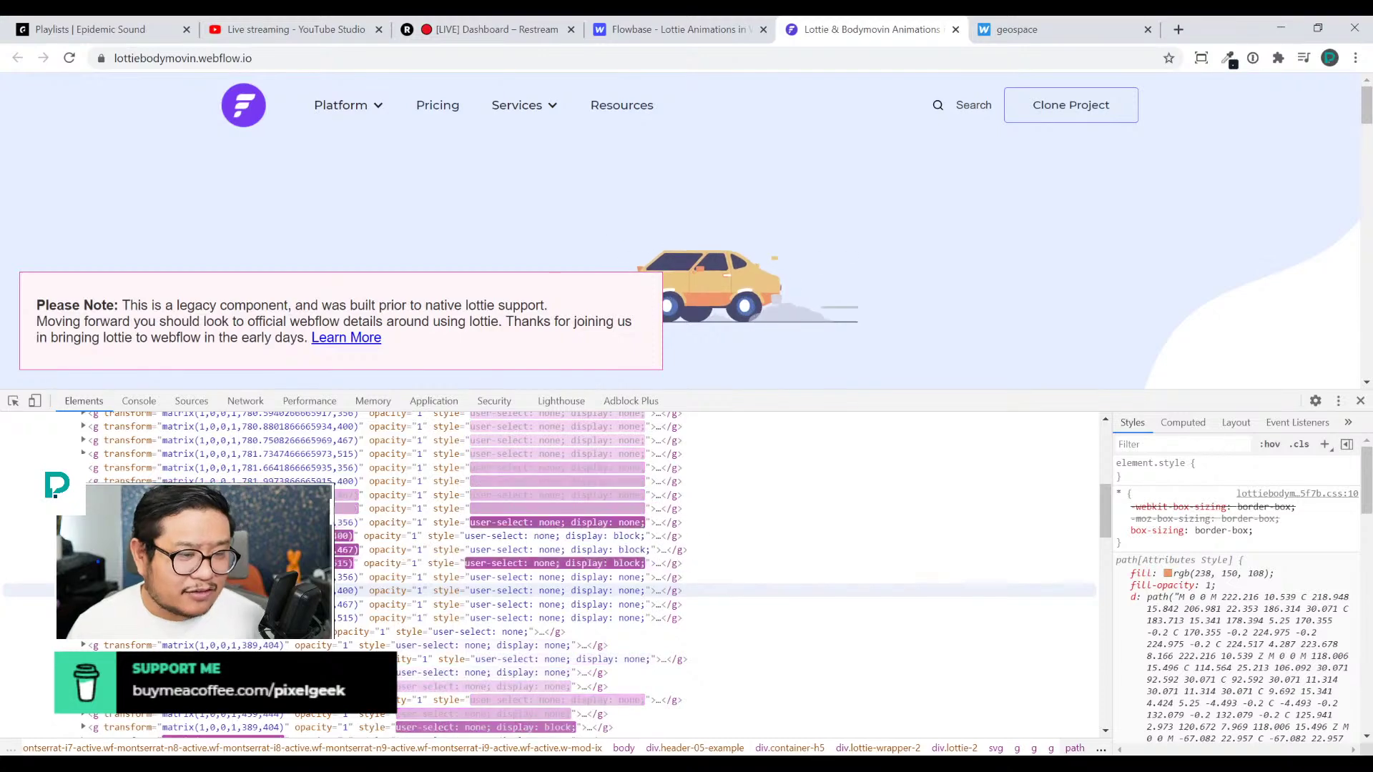
scroll(550, 572, "down", 3)
scroll(549, 572, "down", 3)
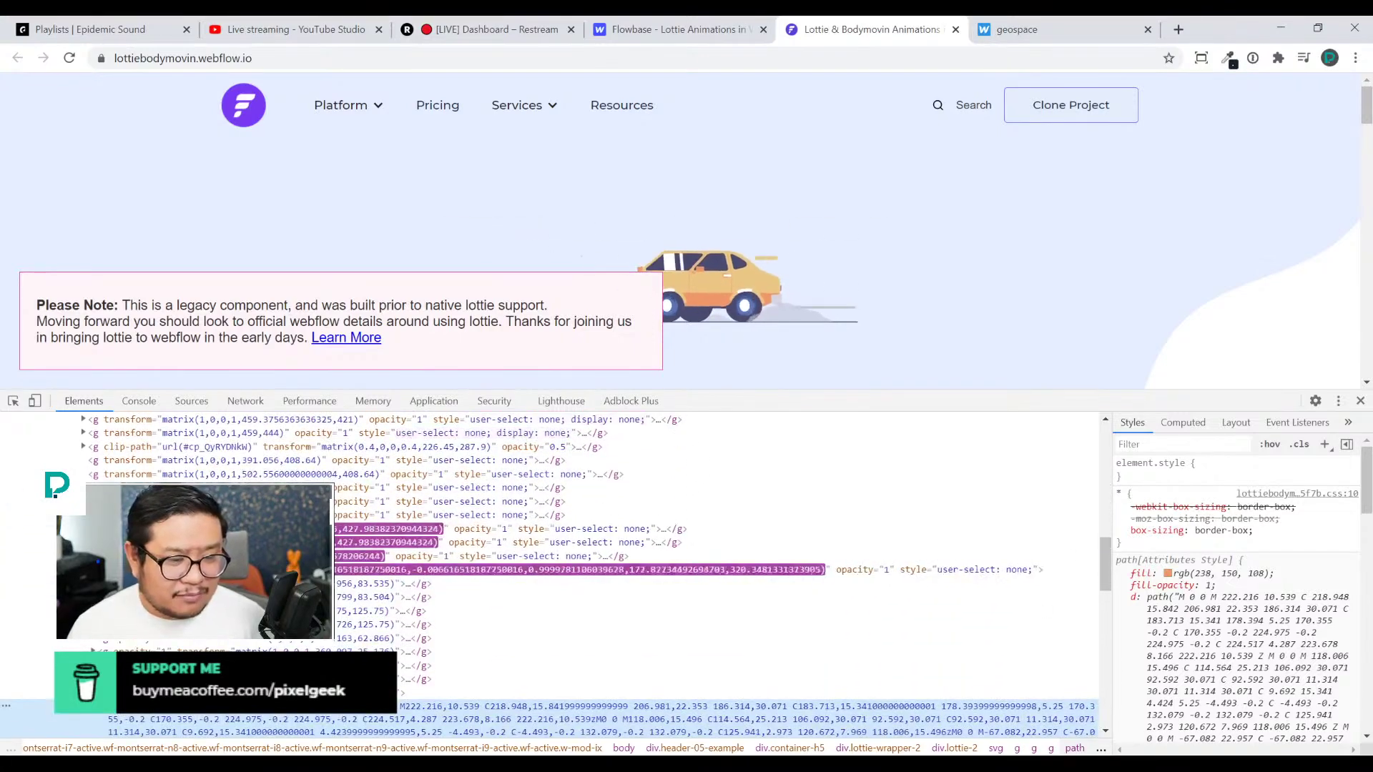
scroll(549, 572, "down", 2)
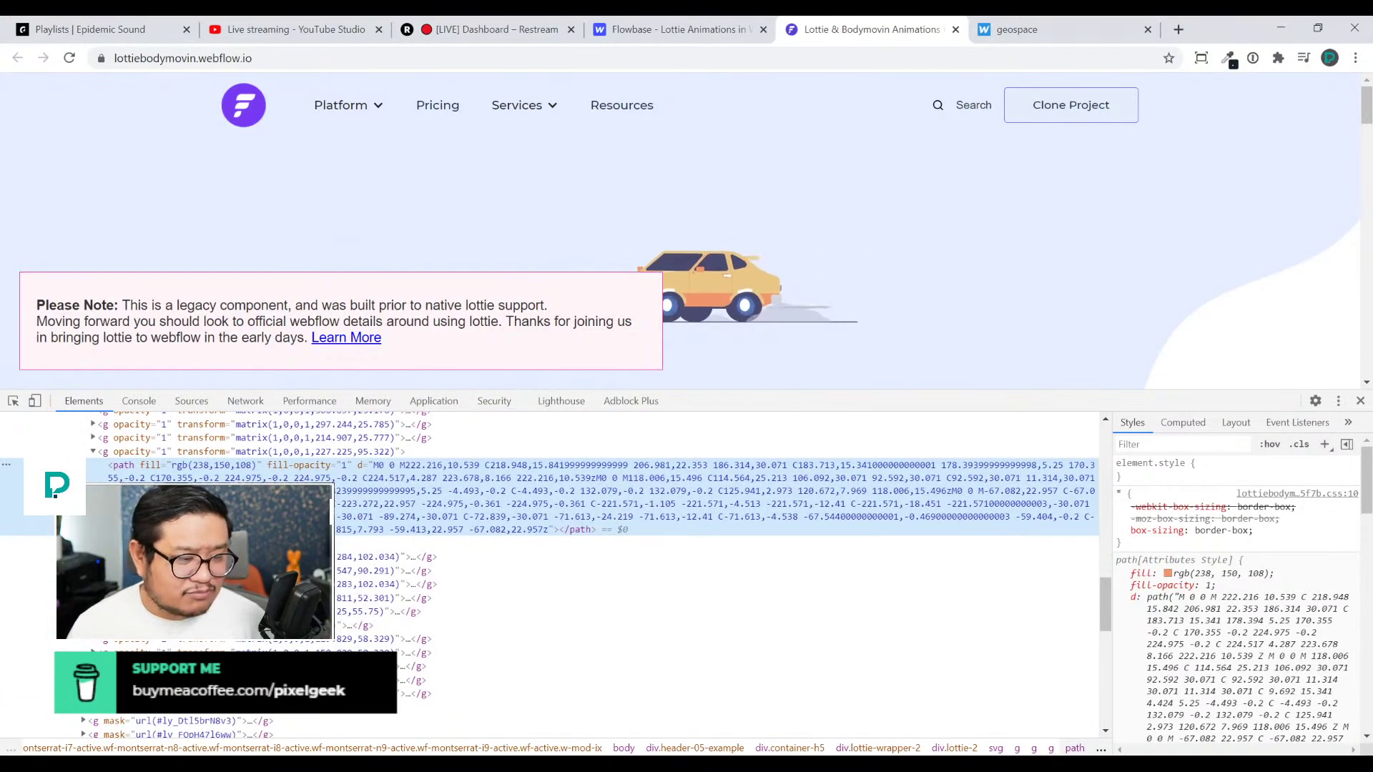
scroll(550, 572, "down", 5)
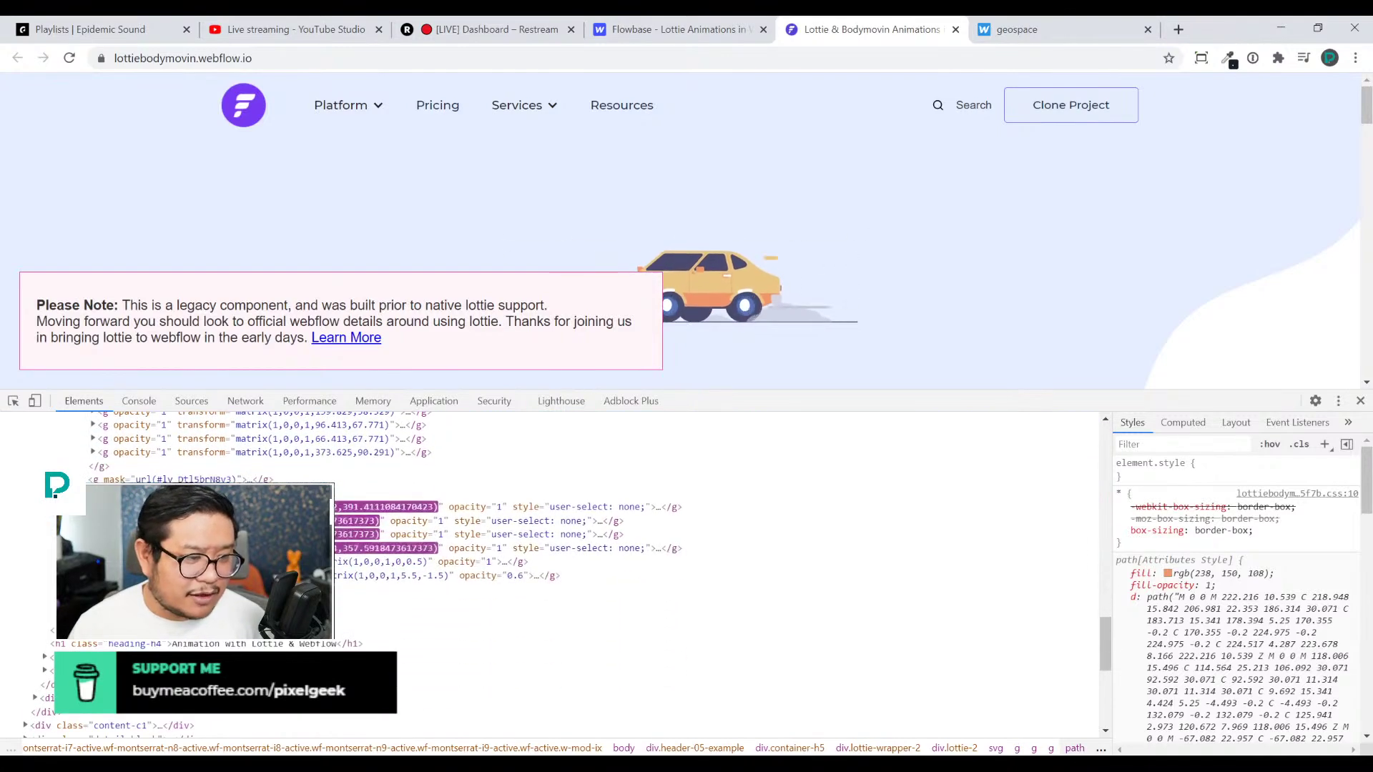
scroll(549, 572, "up", 3)
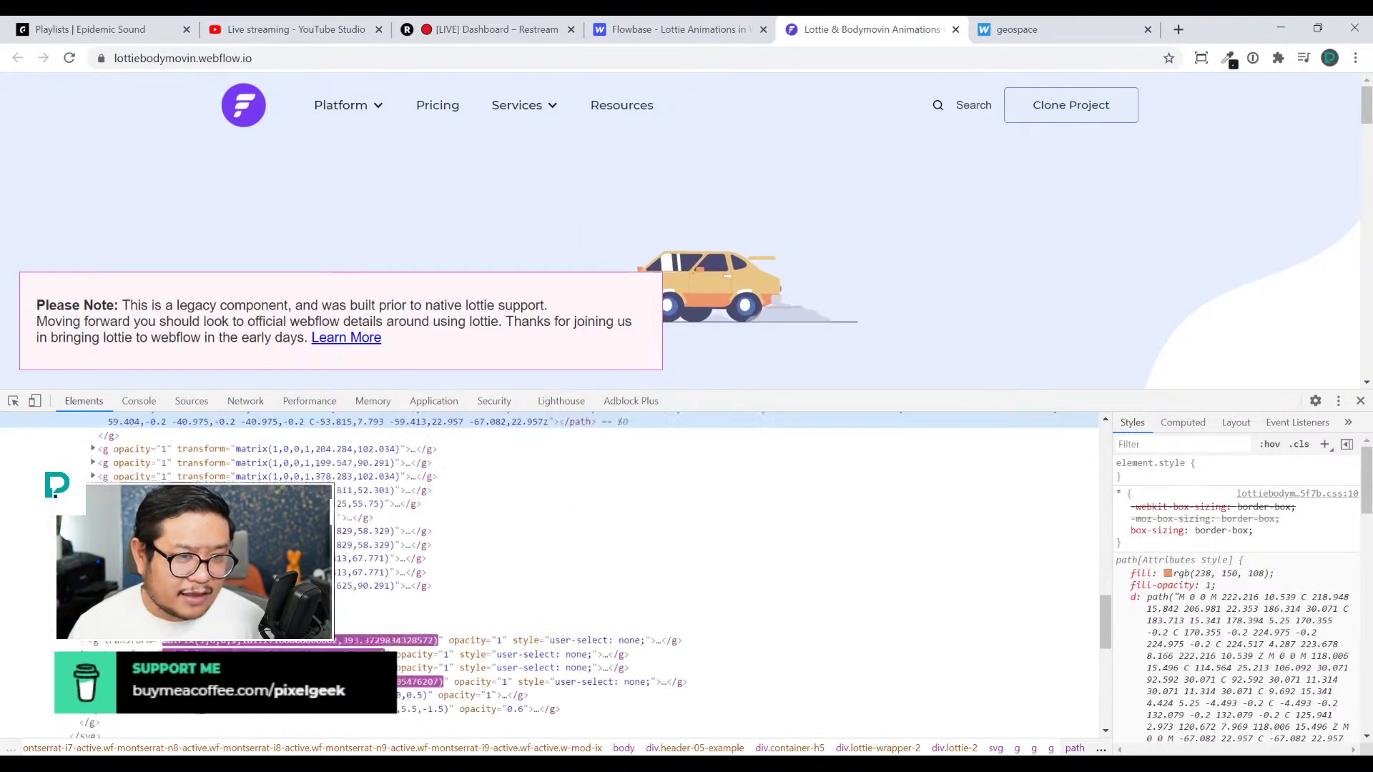
scroll(549, 572, "up", 1)
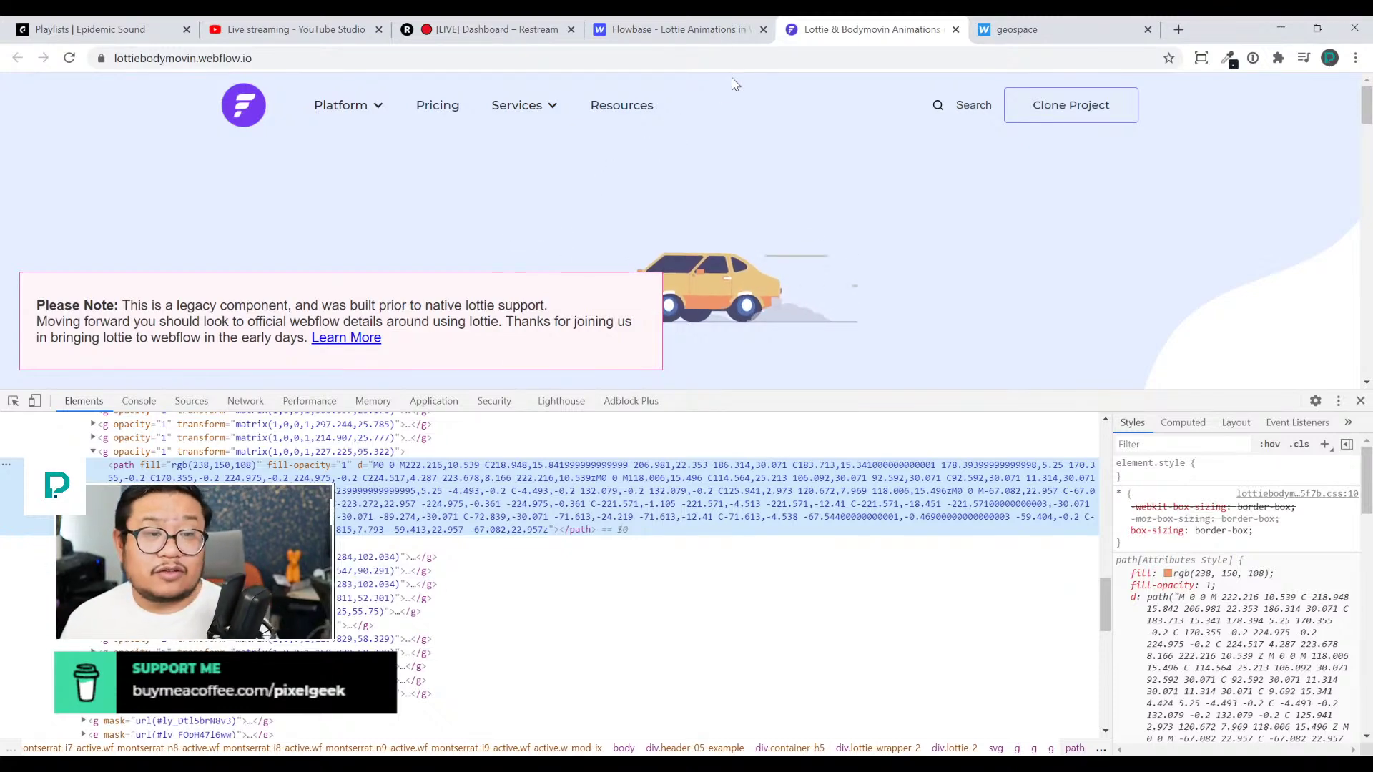
Go to lottiefiles.com and close the browser's developer tools
left_click(753, 53)
type("lottie")
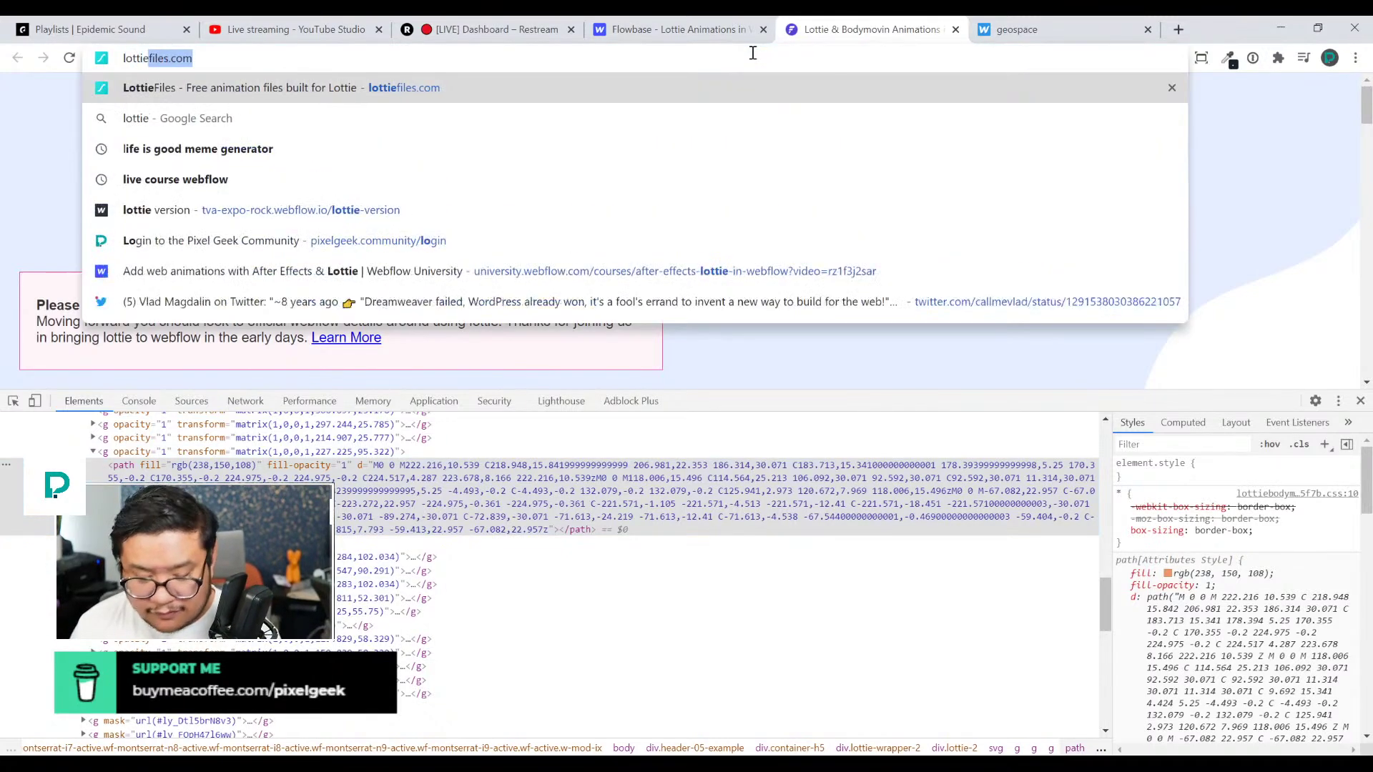
key("End")
key("Return")
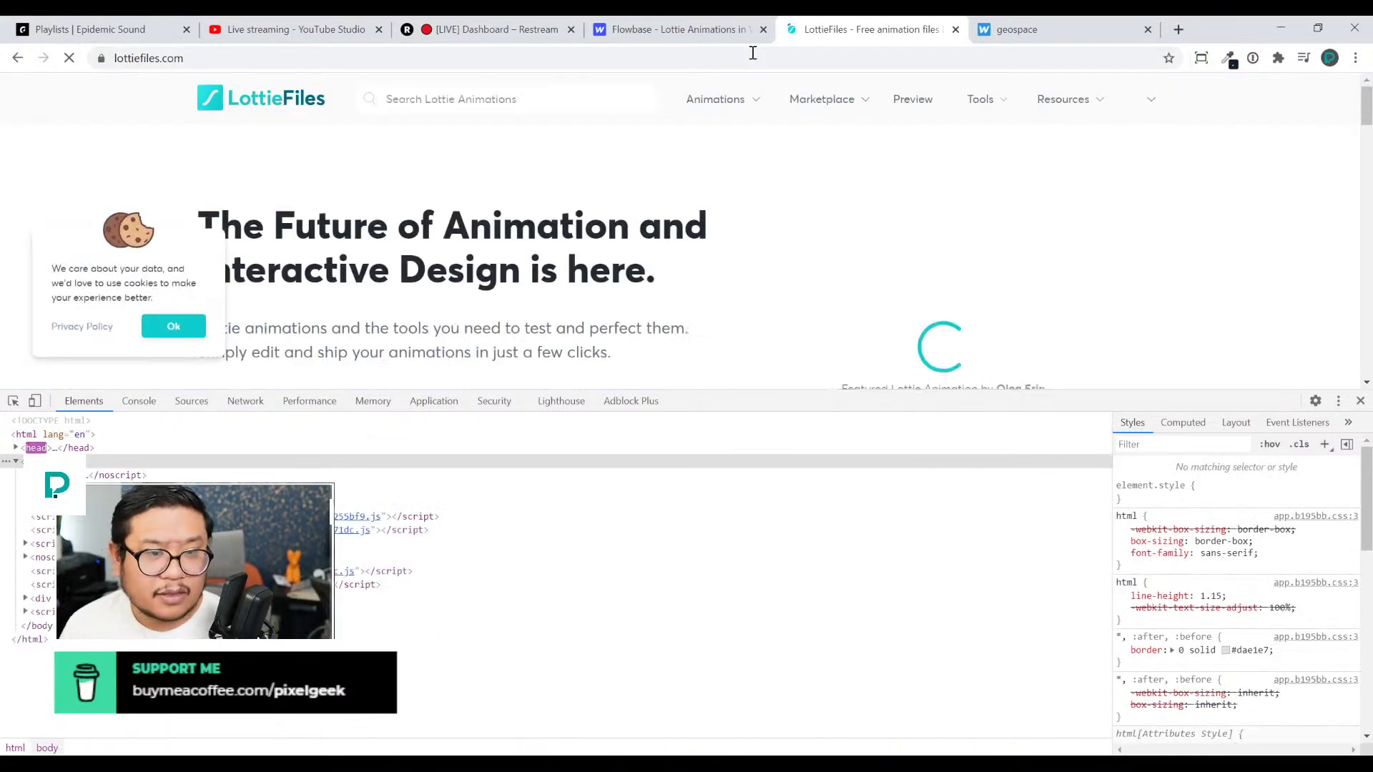
left_click(1360, 401)
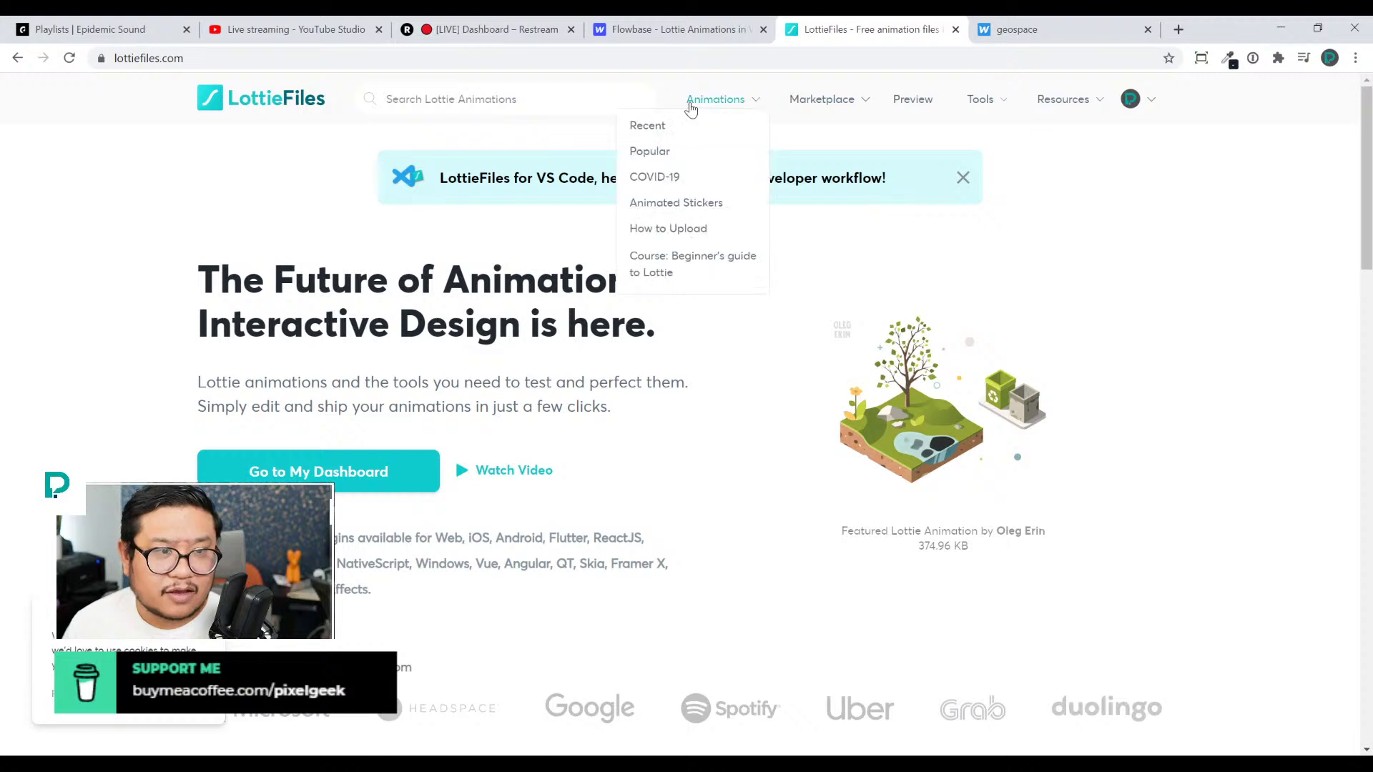
Search LottieFiles for "space" and open the blue-and-white spaceship animation from the results
left_click(528, 108)
type("spa")
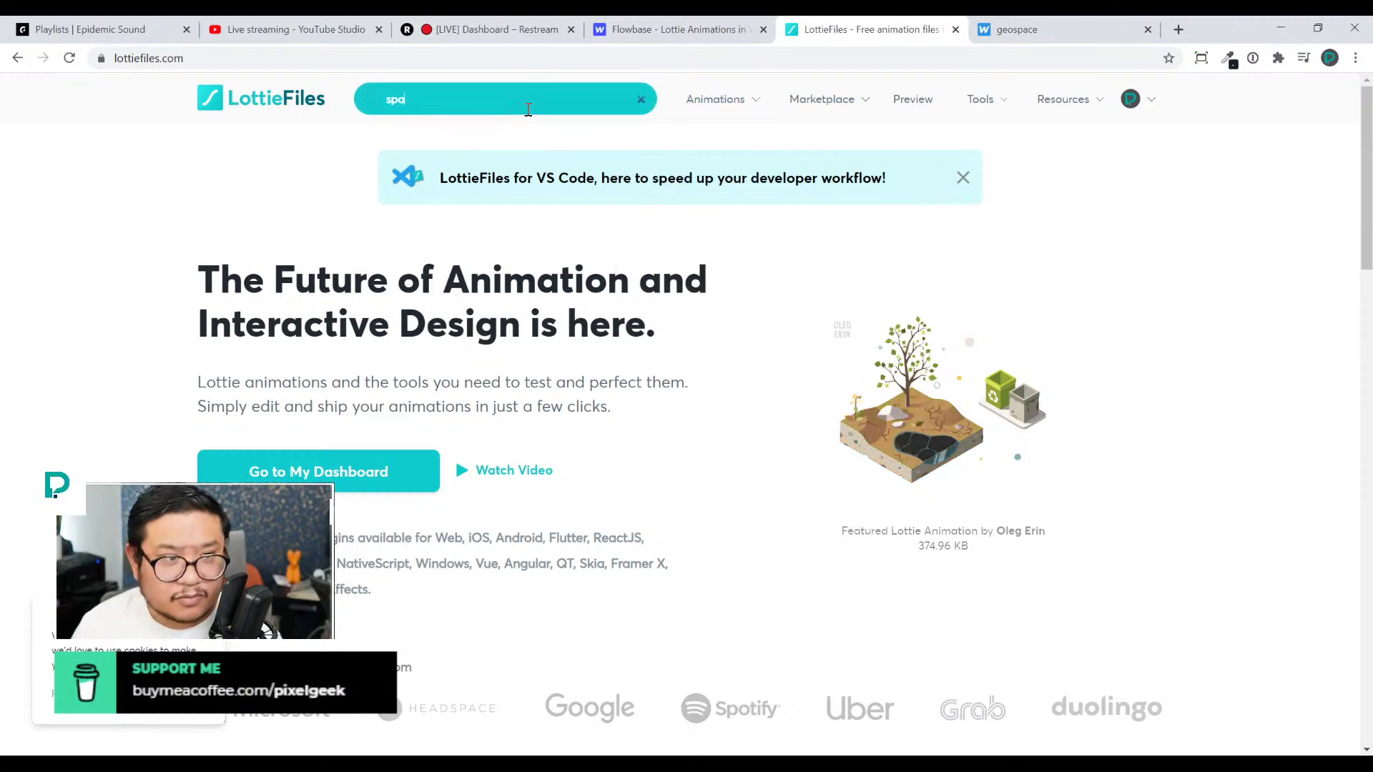
type("ce")
key("Return")
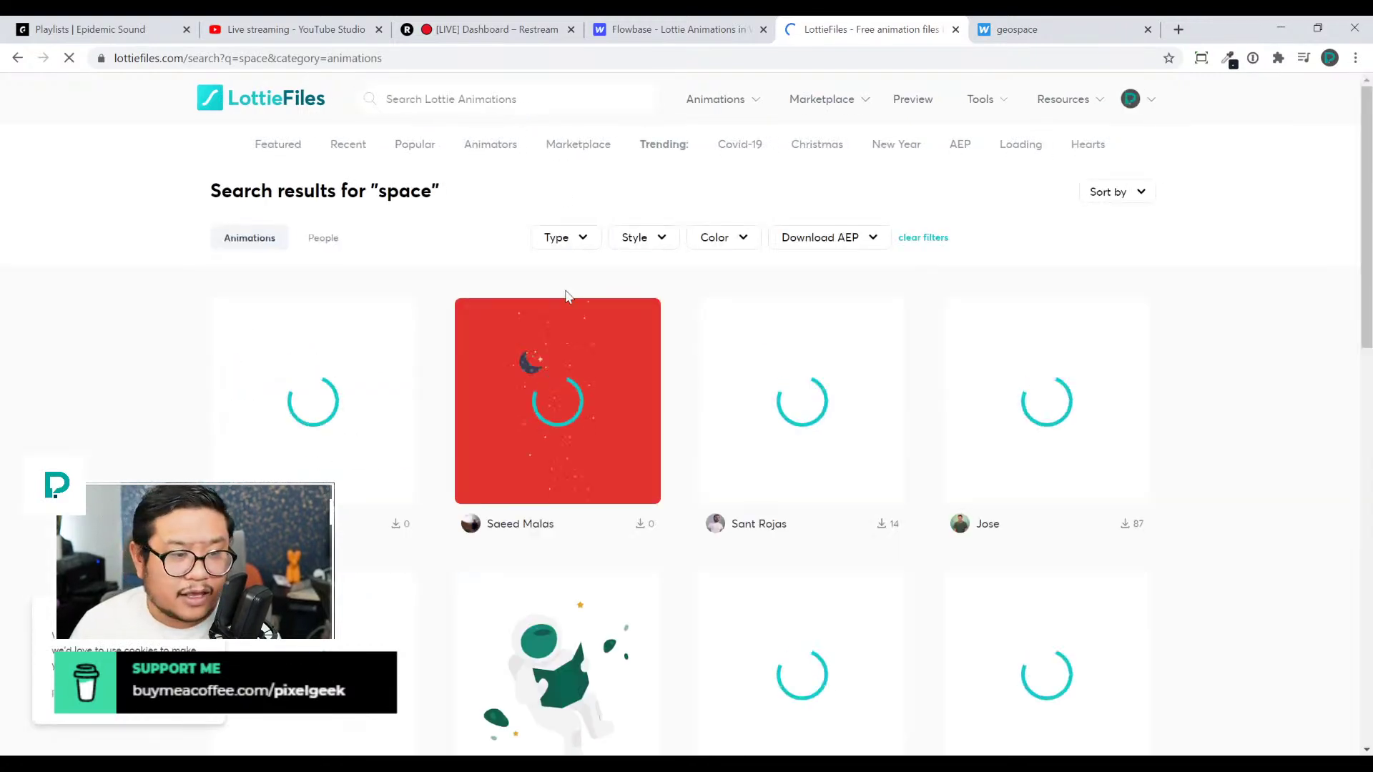
left_click(350, 438)
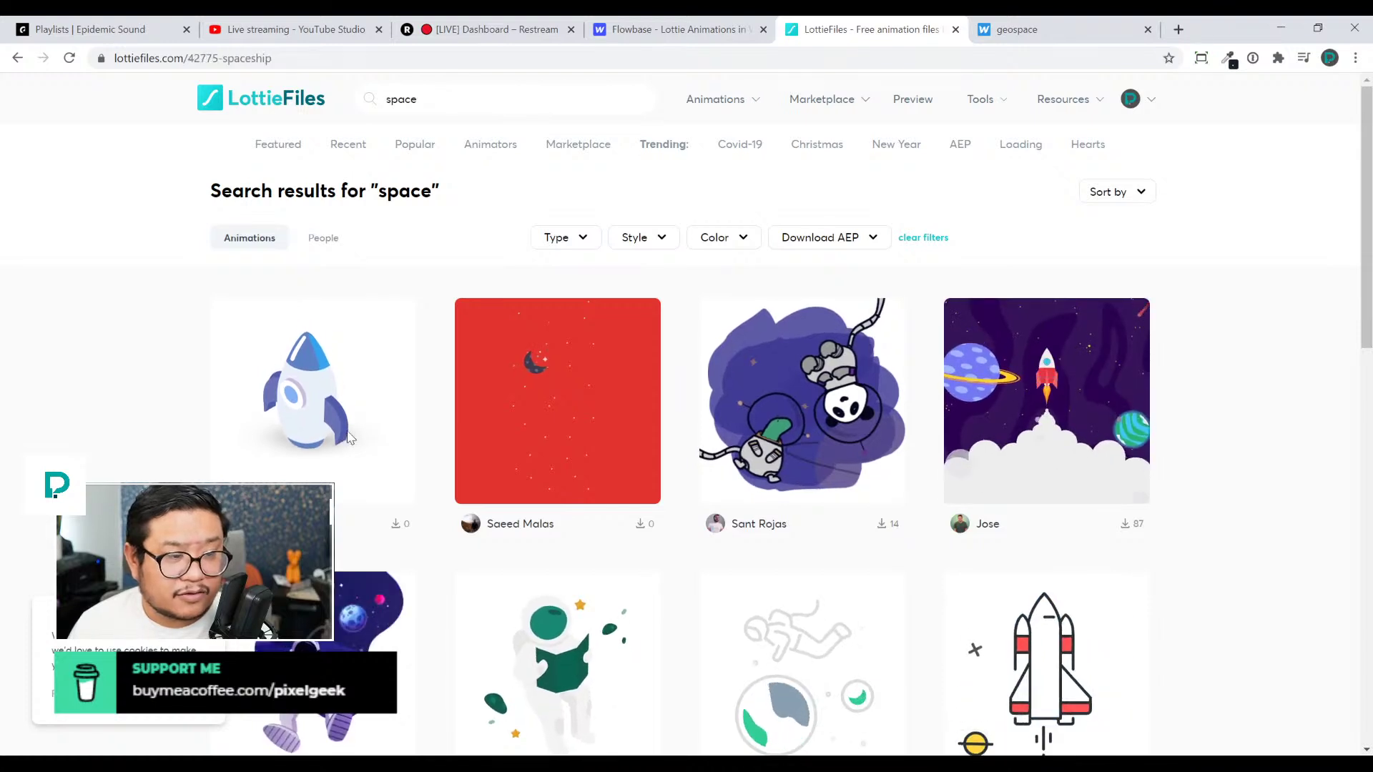
Select the spaceship's Lottie Animation URL and open the HTML embed code generator for the animation
scroll(828, 580, "down", 1)
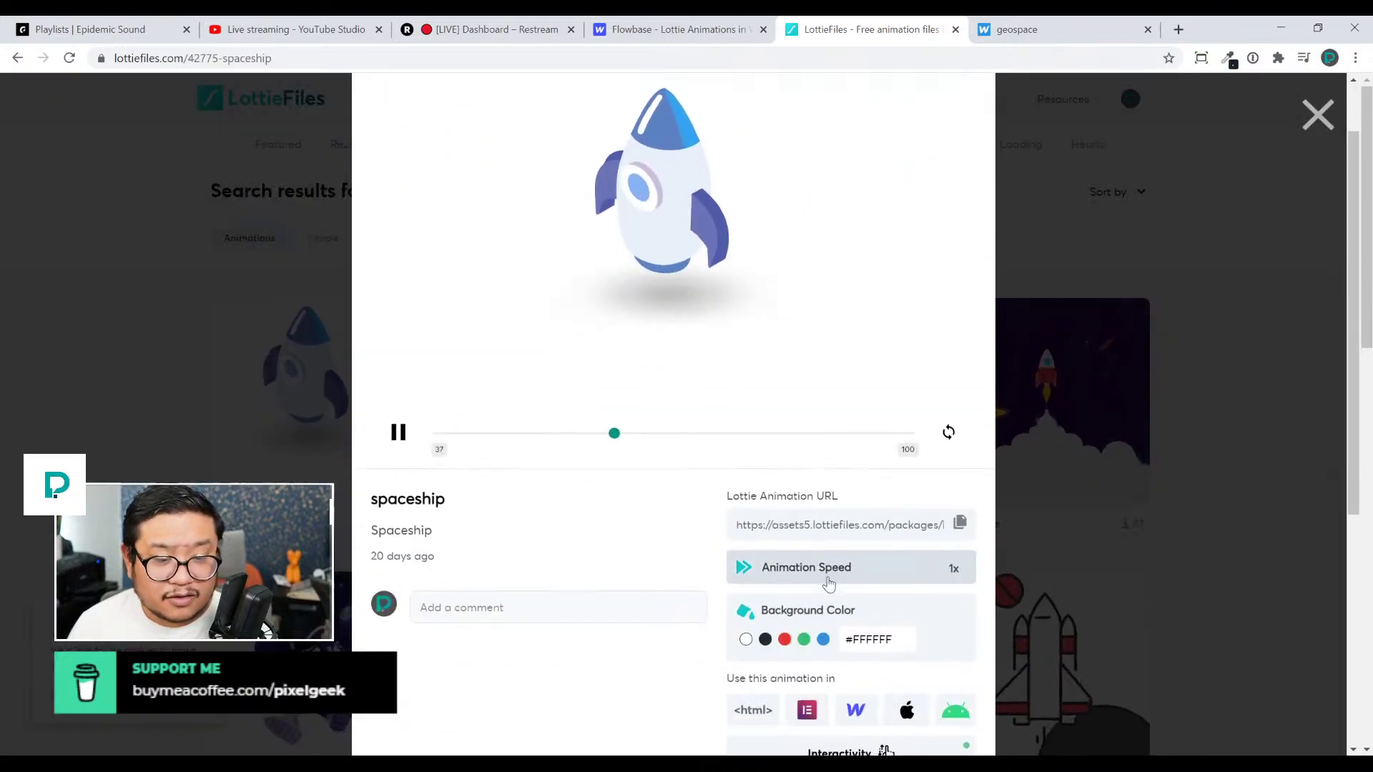
scroll(828, 583, "down", 1)
left_click(908, 448)
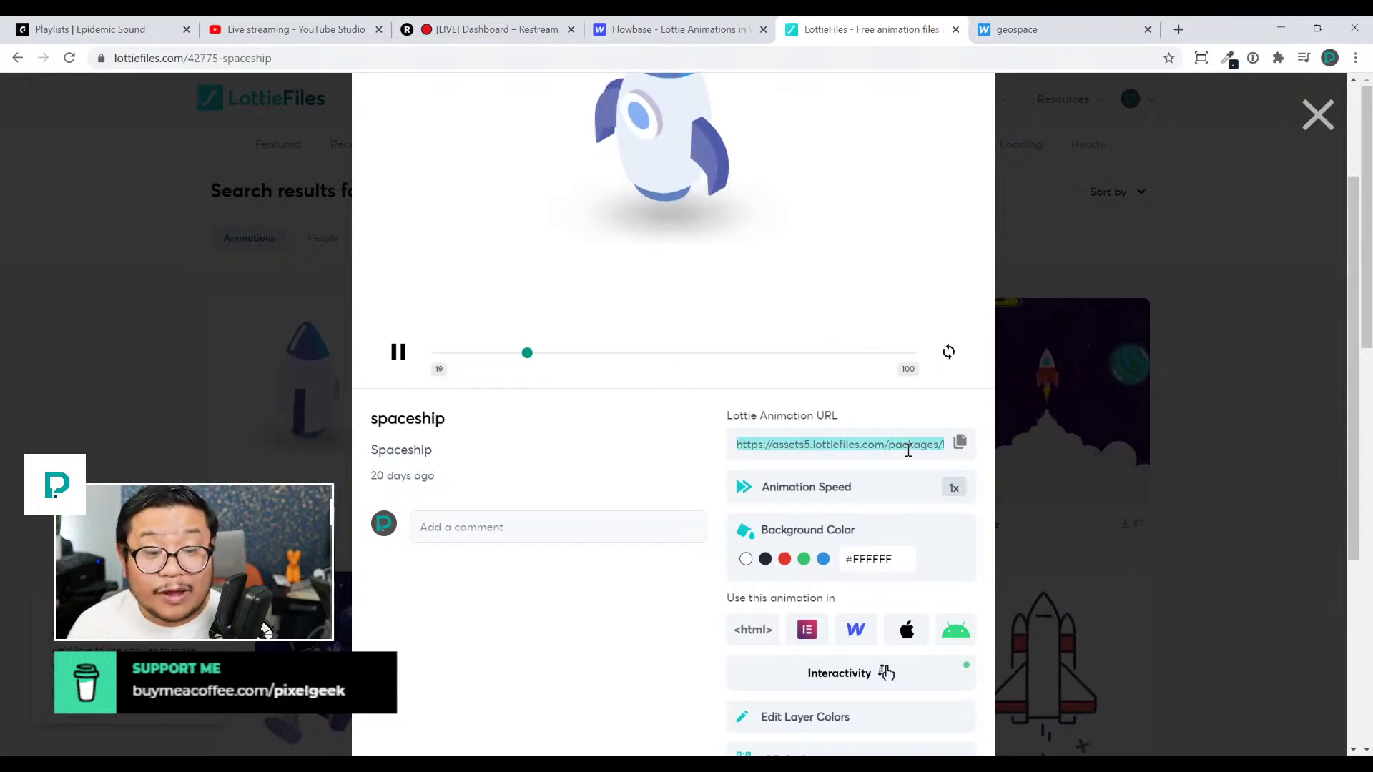
left_click(760, 637)
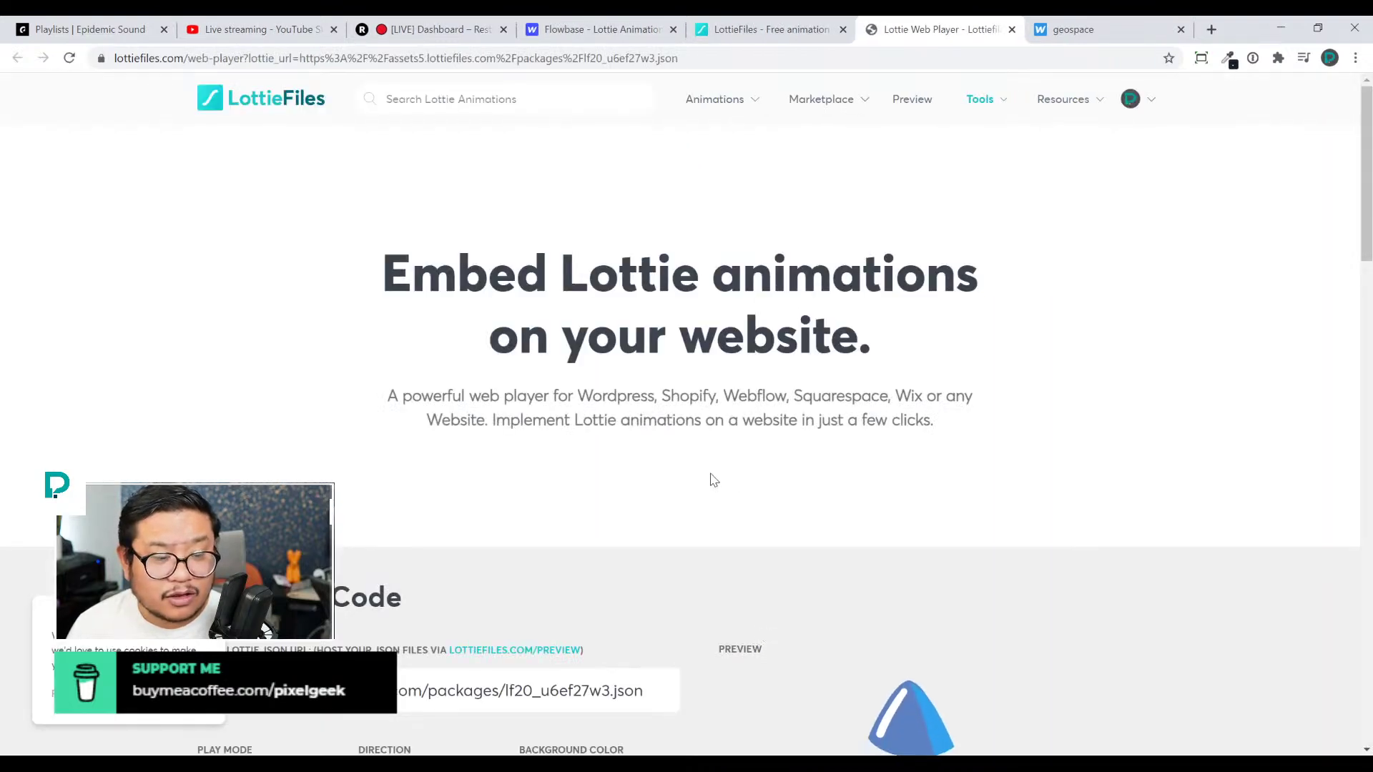
Examine the web player's playback and size options and the embed code generated for the spaceship animation
scroll(713, 480, "down", 7)
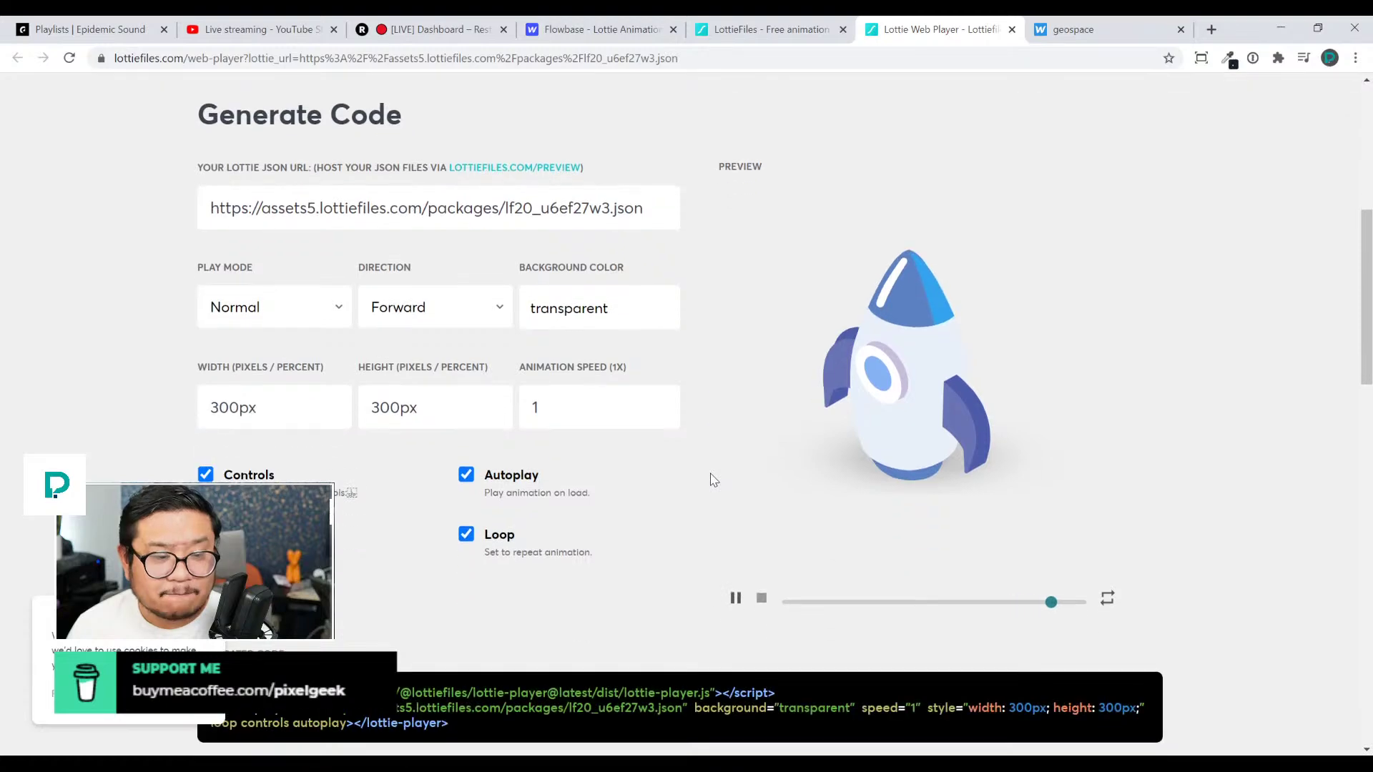
scroll(1226, 490, "down", 3)
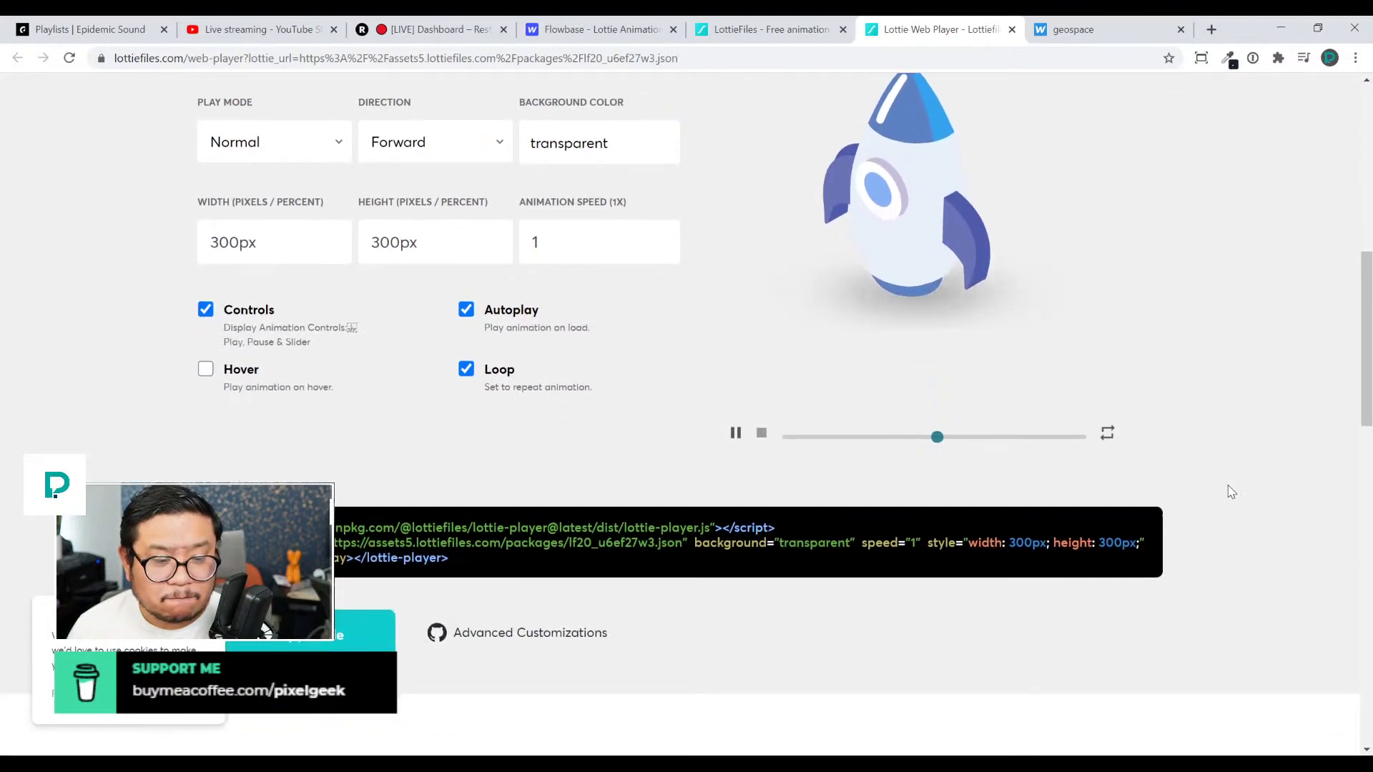
scroll(1230, 491, "down", 3)
scroll(463, 417, "down", 3)
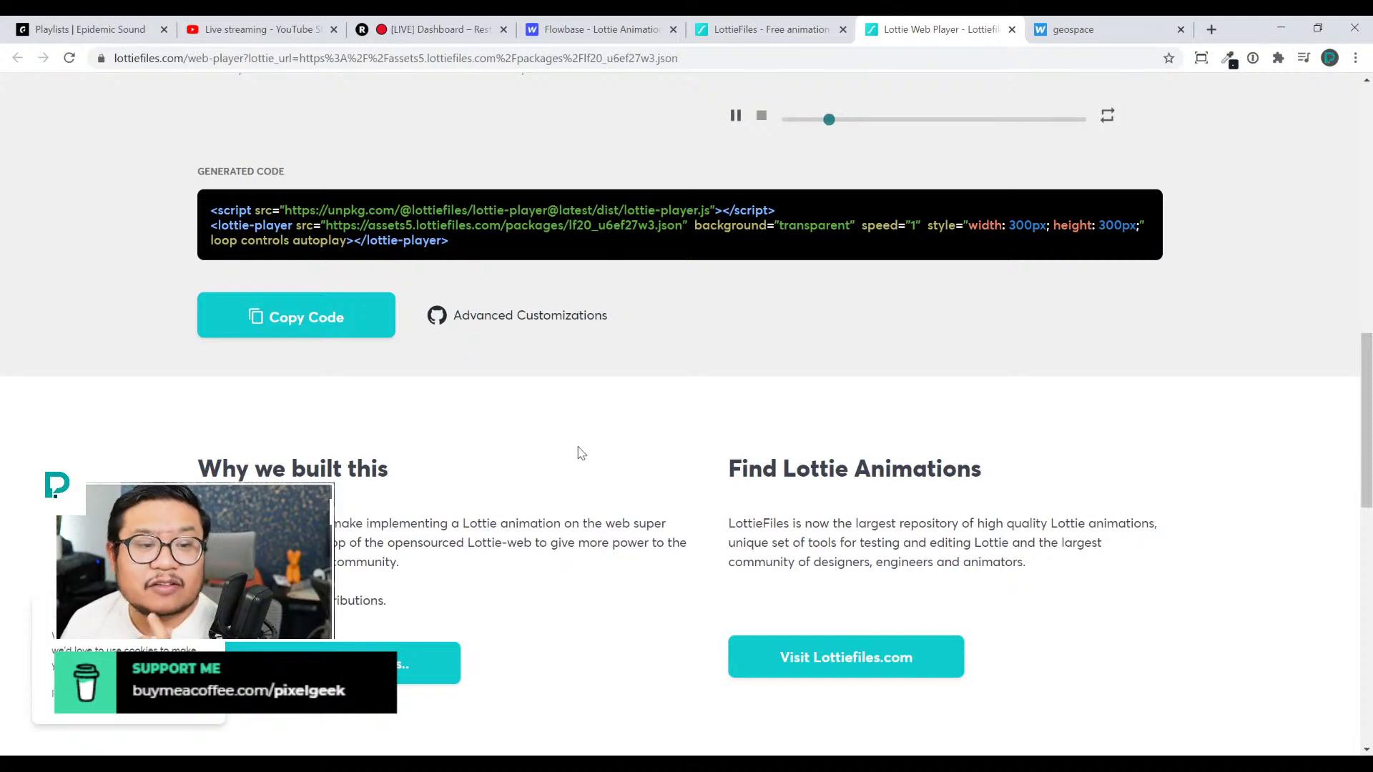
scroll(581, 453, "up", 1)
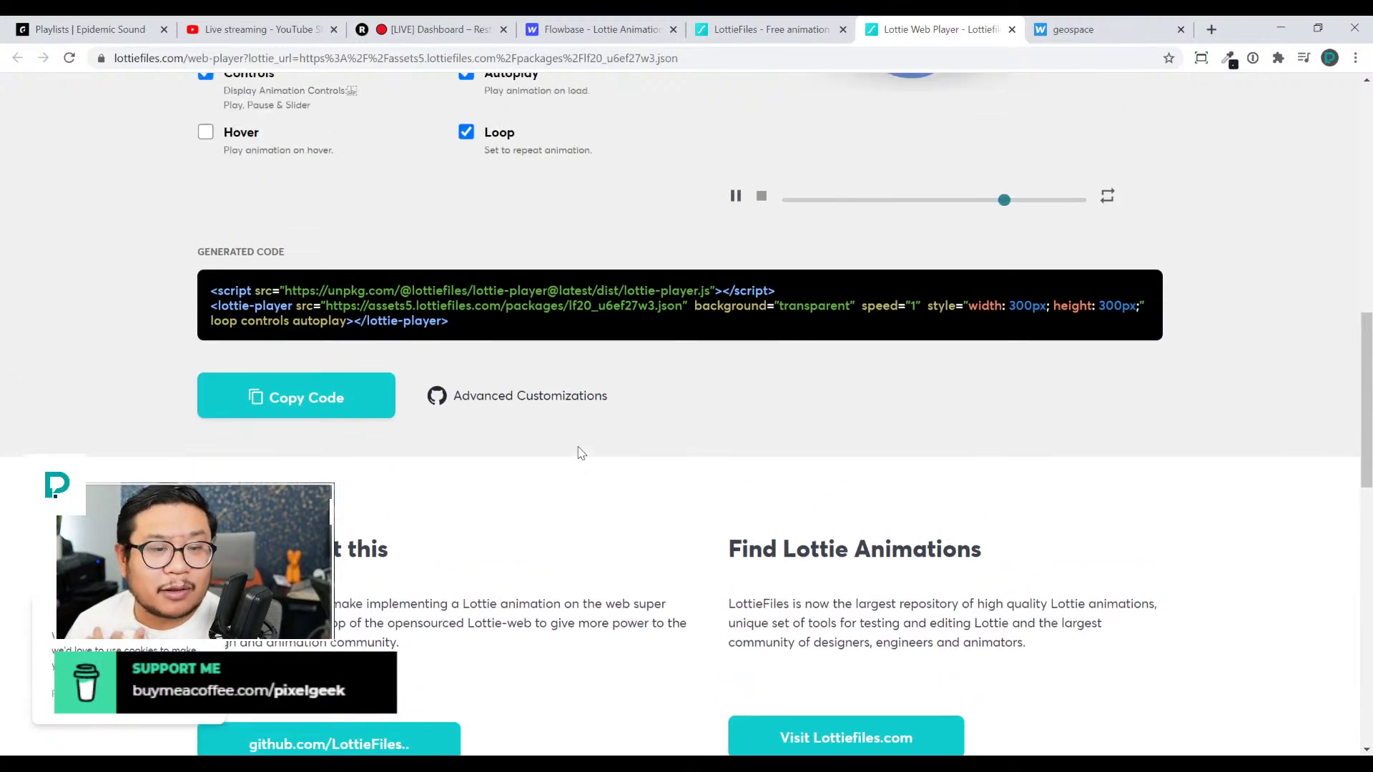
scroll(580, 453, "up", 1)
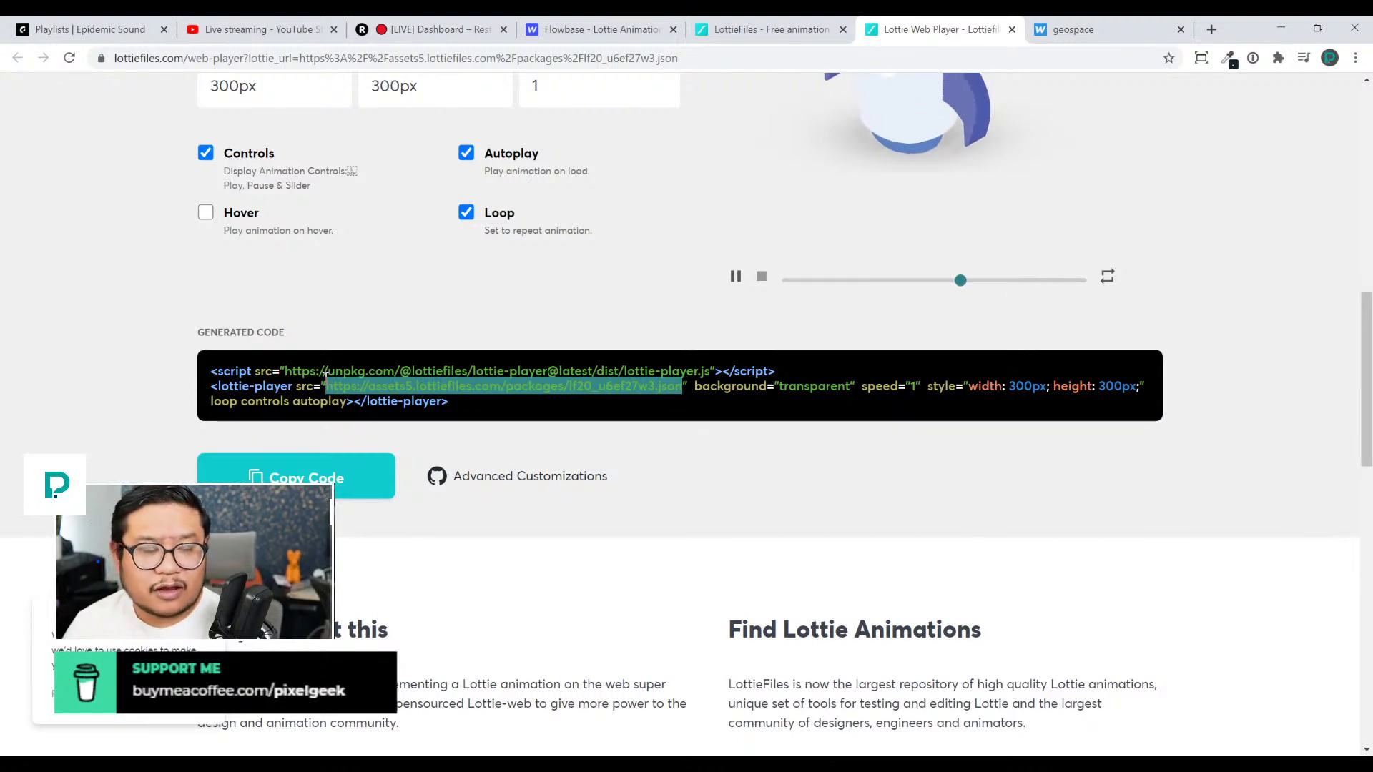
scroll(135, 377, "up", 3)
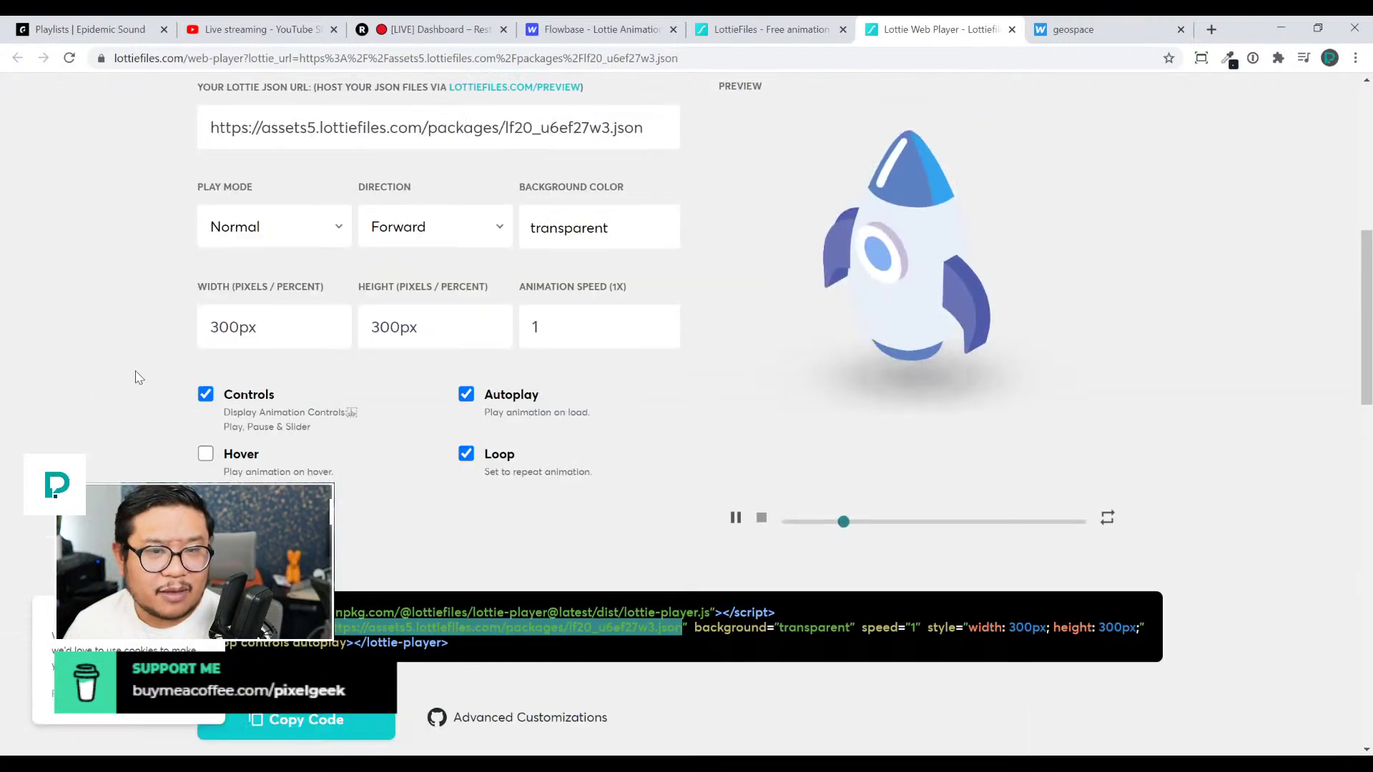
scroll(138, 379, "down", 2)
scroll(139, 379, "down", 1)
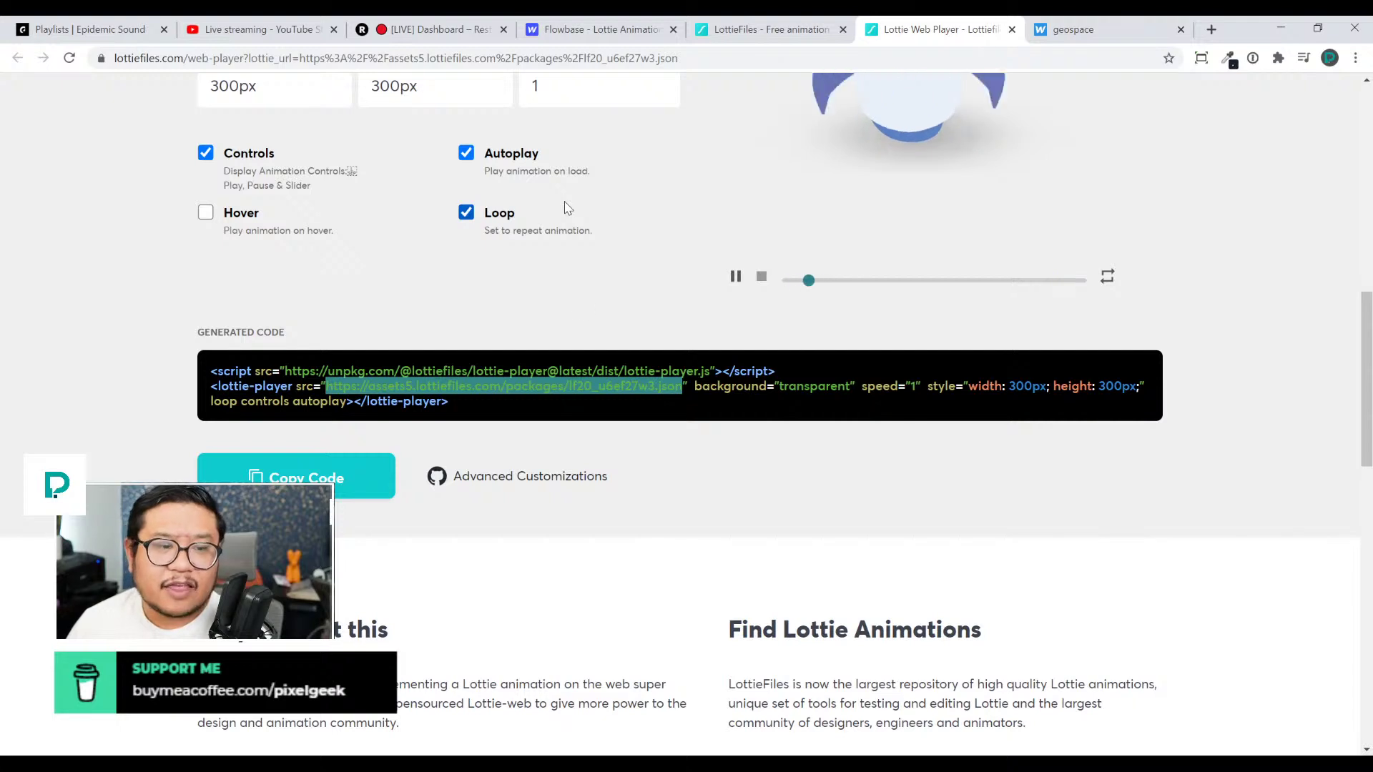
Highlight the JSON source URL and the entire snippet in the generated code, and clear the selection
left_click(684, 394)
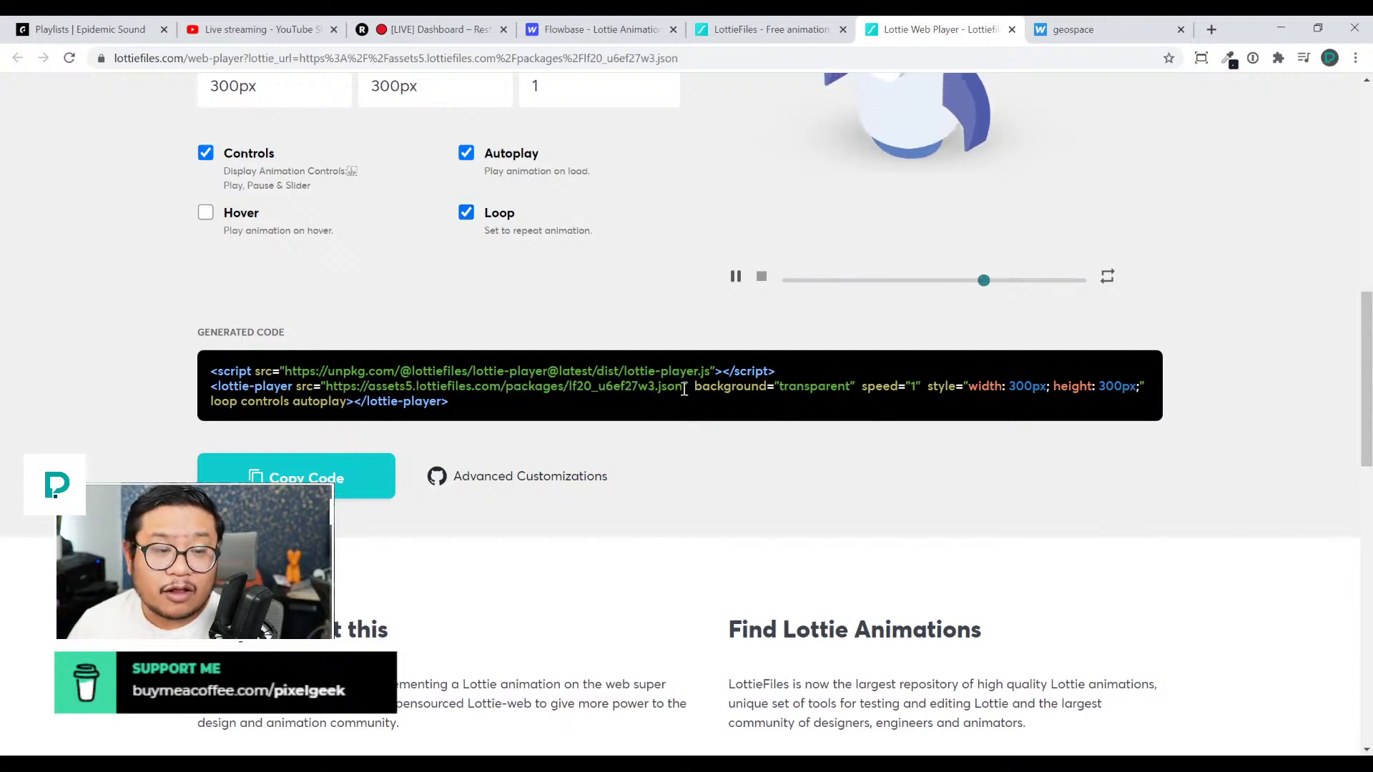
left_click_drag(683, 390, 497, 387)
left_click_drag(317, 386, 323, 387)
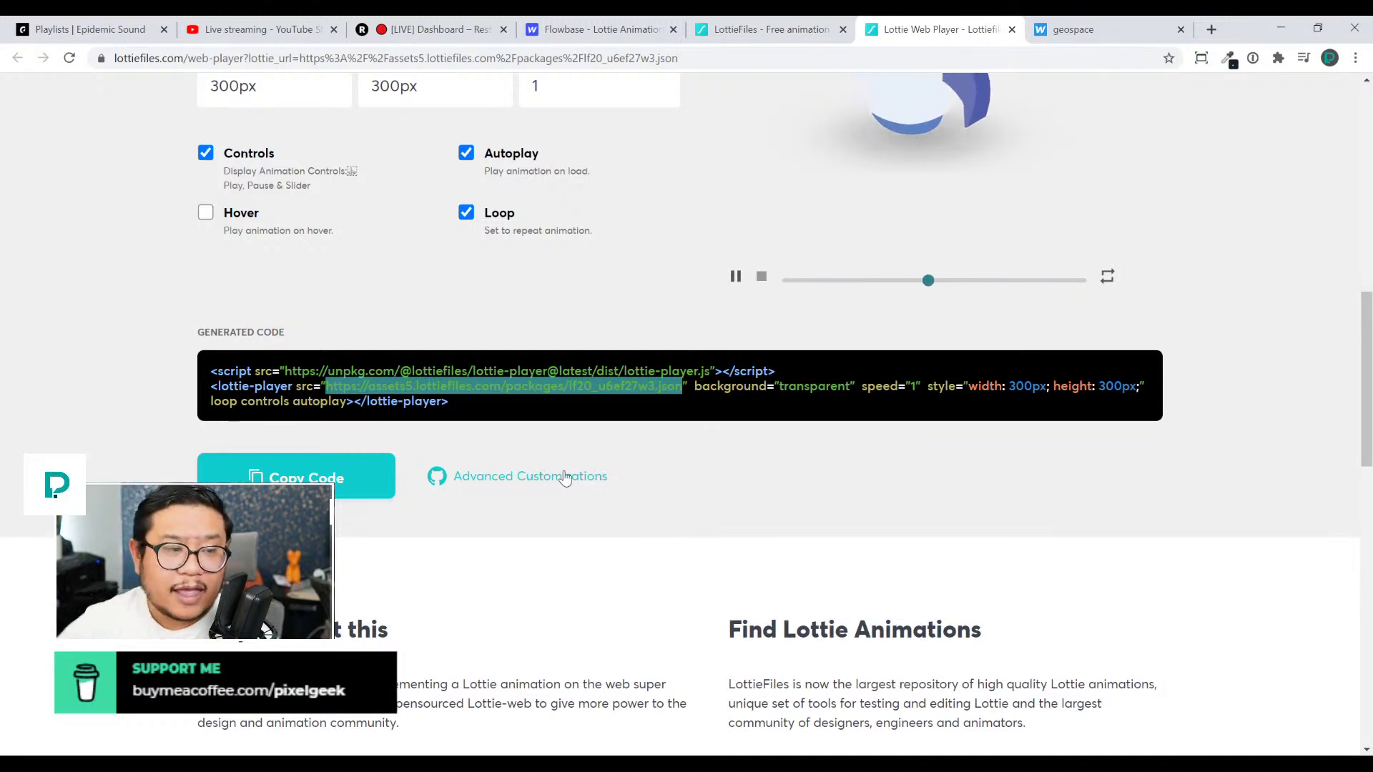
left_click_drag(498, 416, 212, 364)
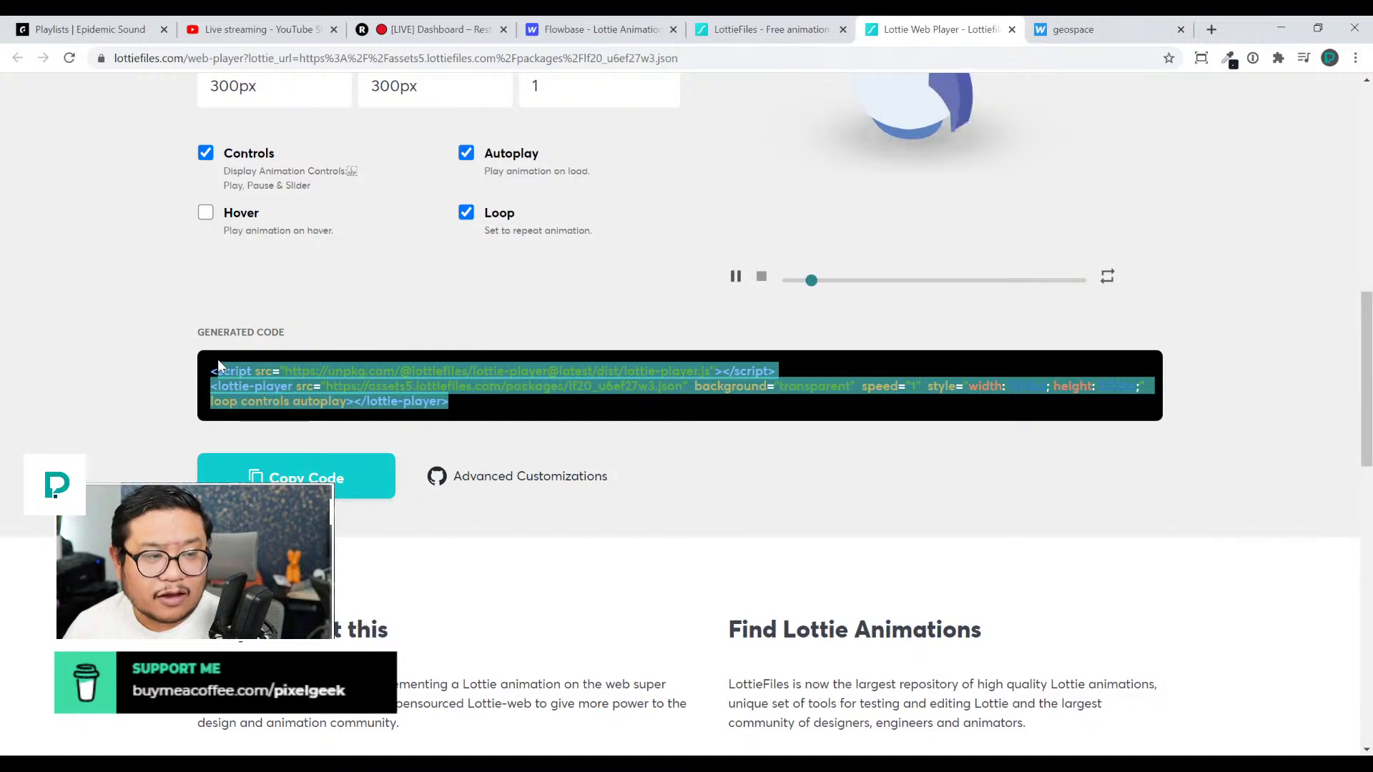
left_click(138, 343)
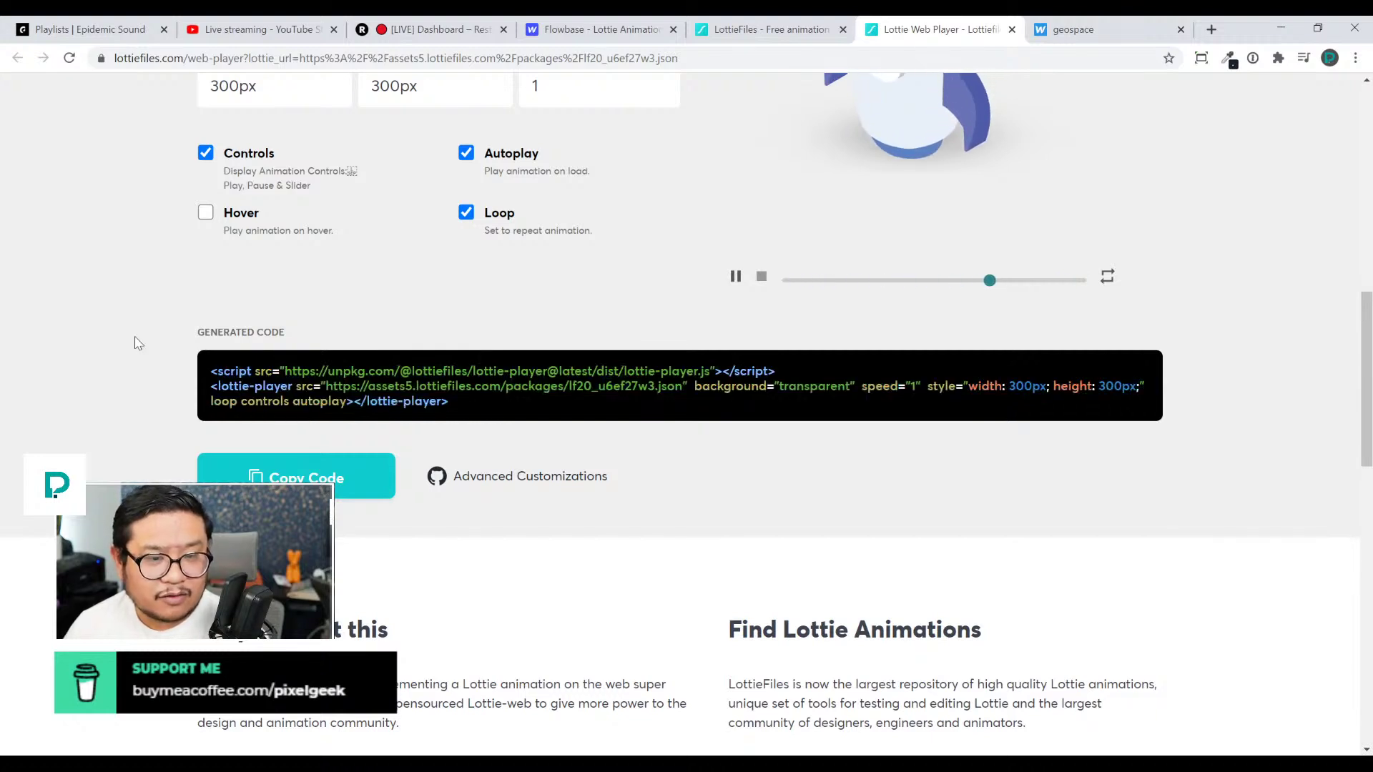